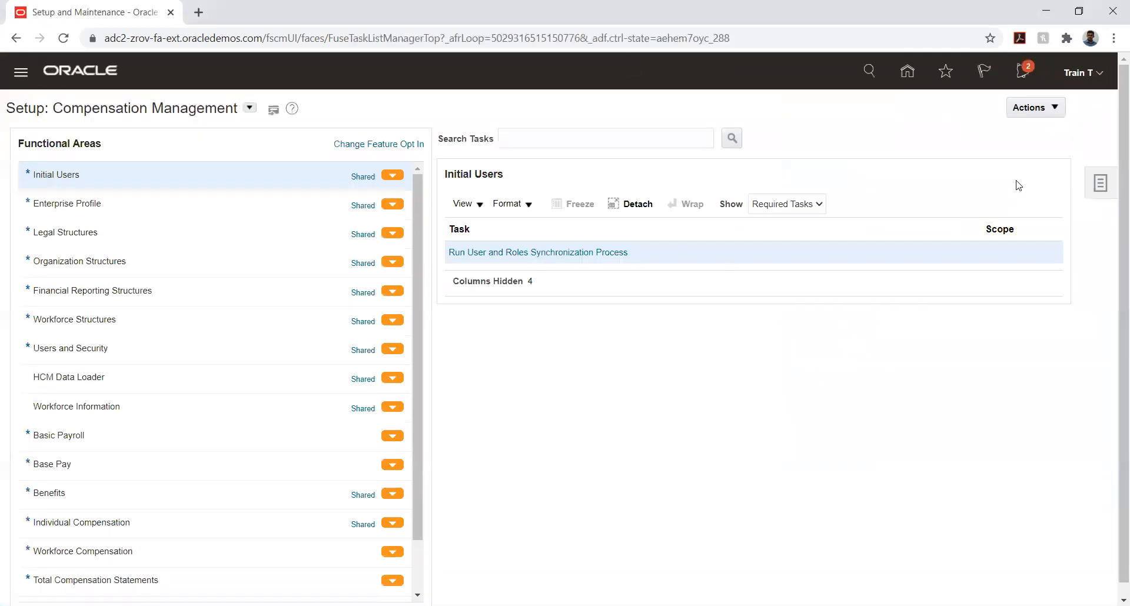
# Open the TATA SCM IMPLEMENTATION project from the list of implementation projects
pyautogui.click(1101, 186)
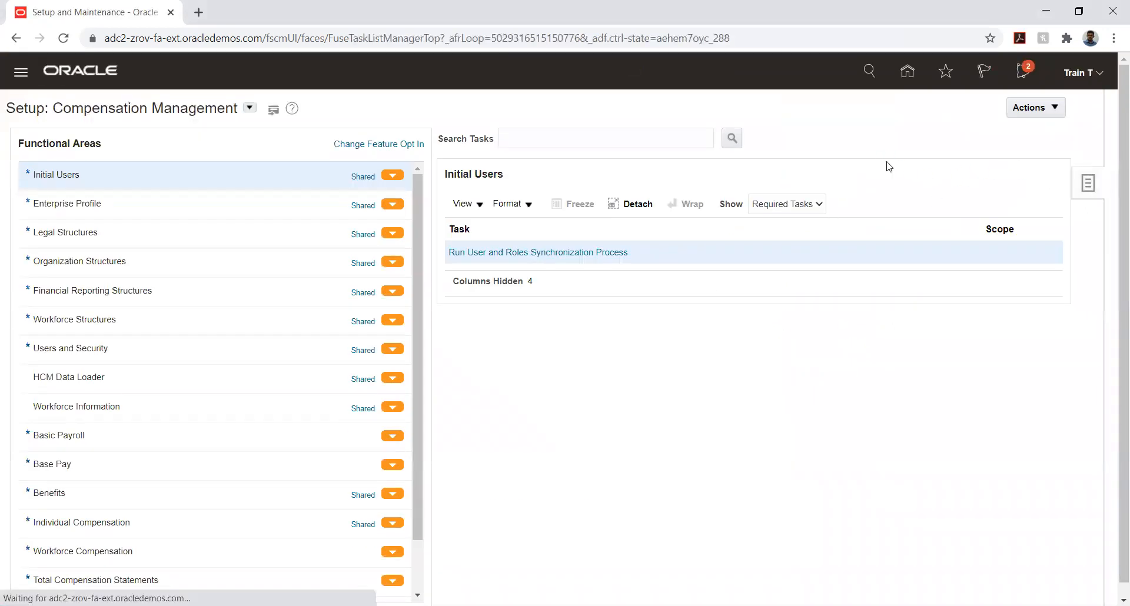
pyautogui.click(993, 108)
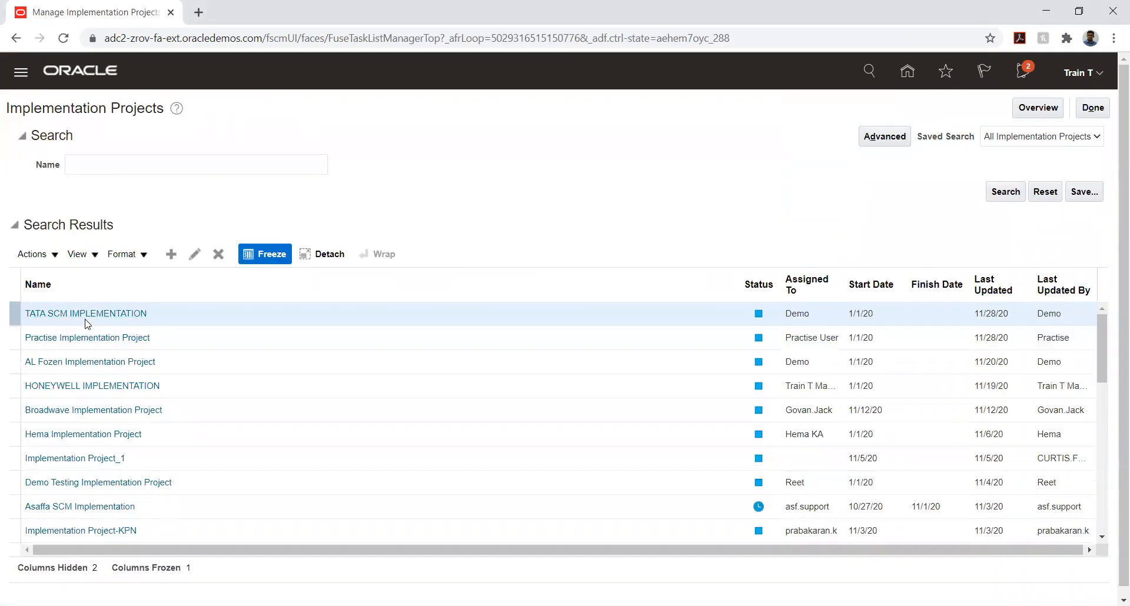
pyautogui.click(82, 314)
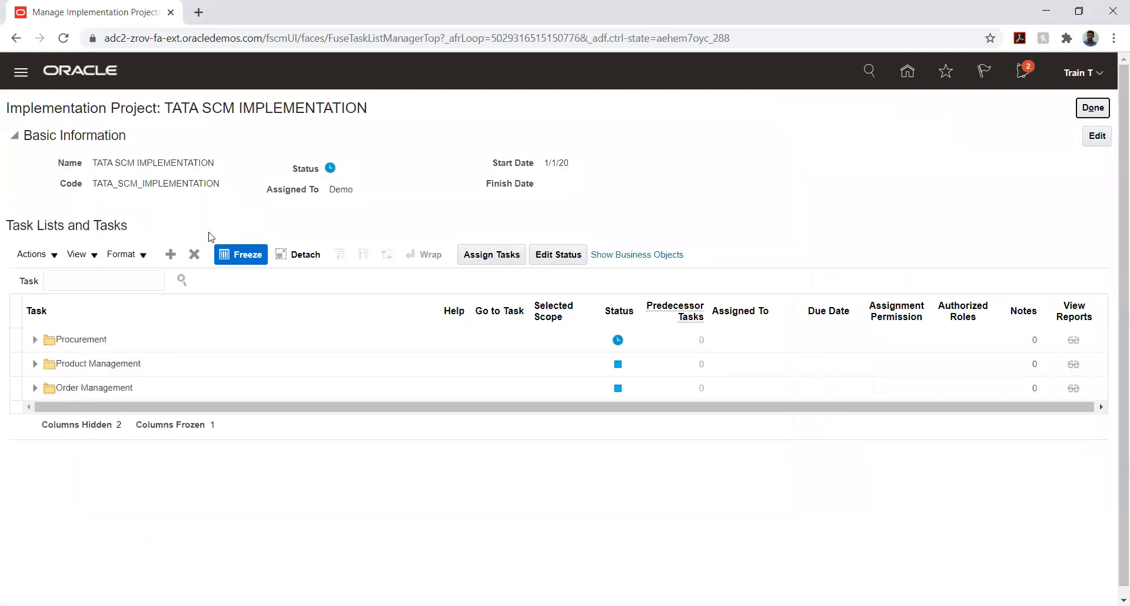
pyautogui.click(70, 344)
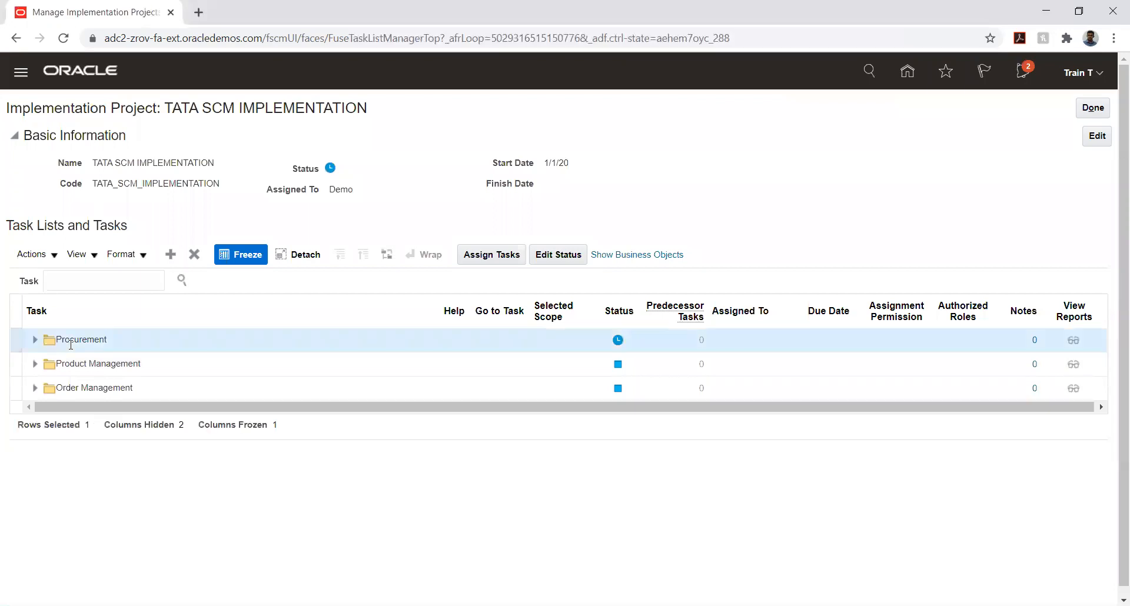
pyautogui.click(158, 366)
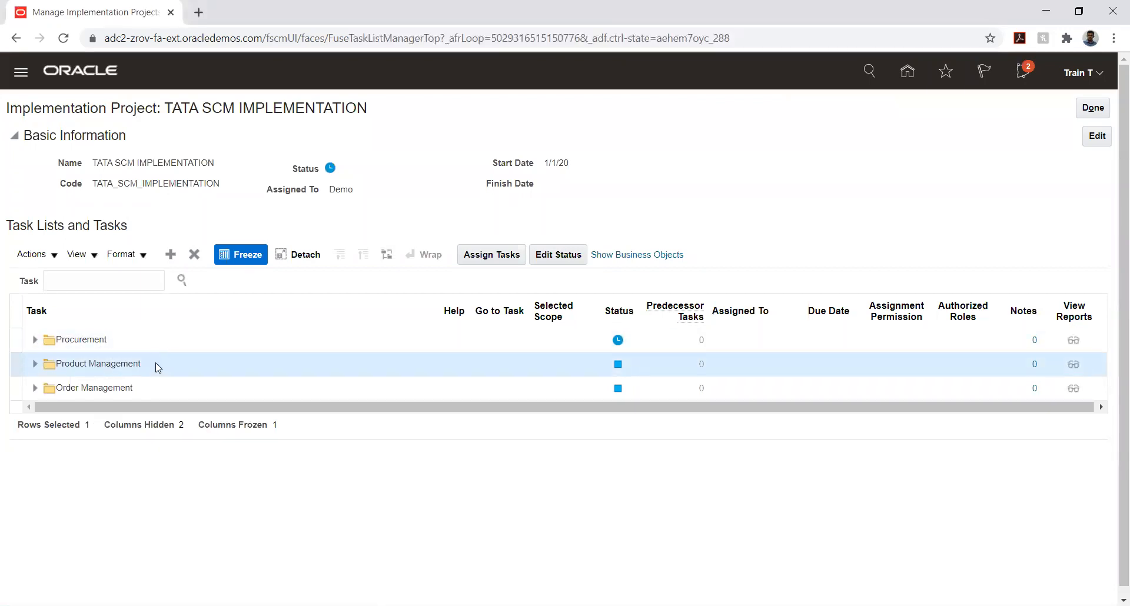
pyautogui.click(143, 388)
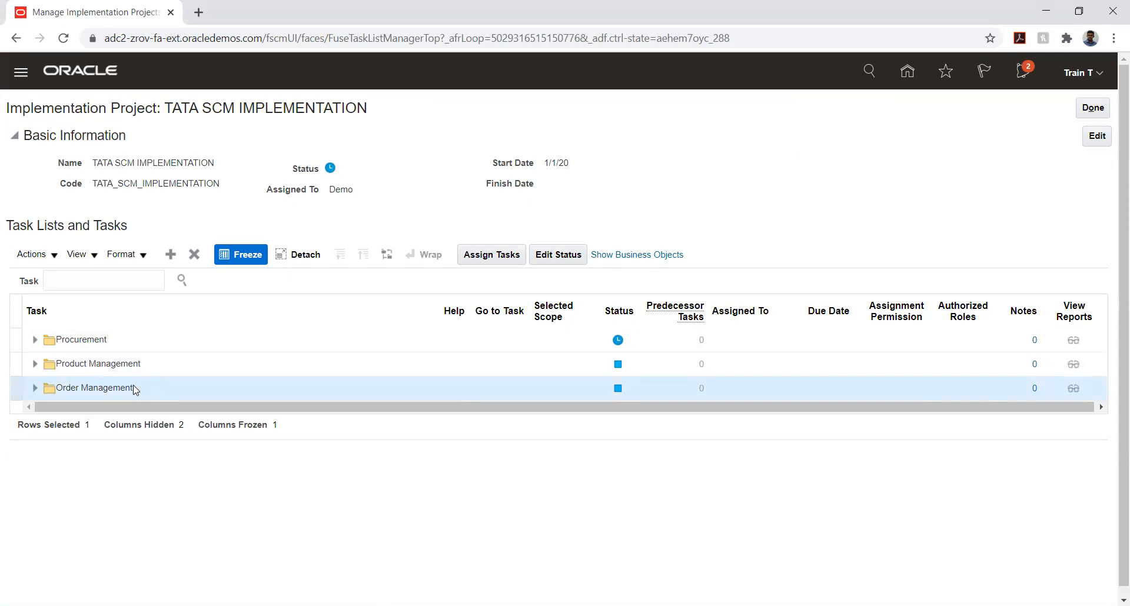
# Open the Manage Item Organizations task under Define Item Organizations in Product Management's product information management configuration
pyautogui.click(35, 365)
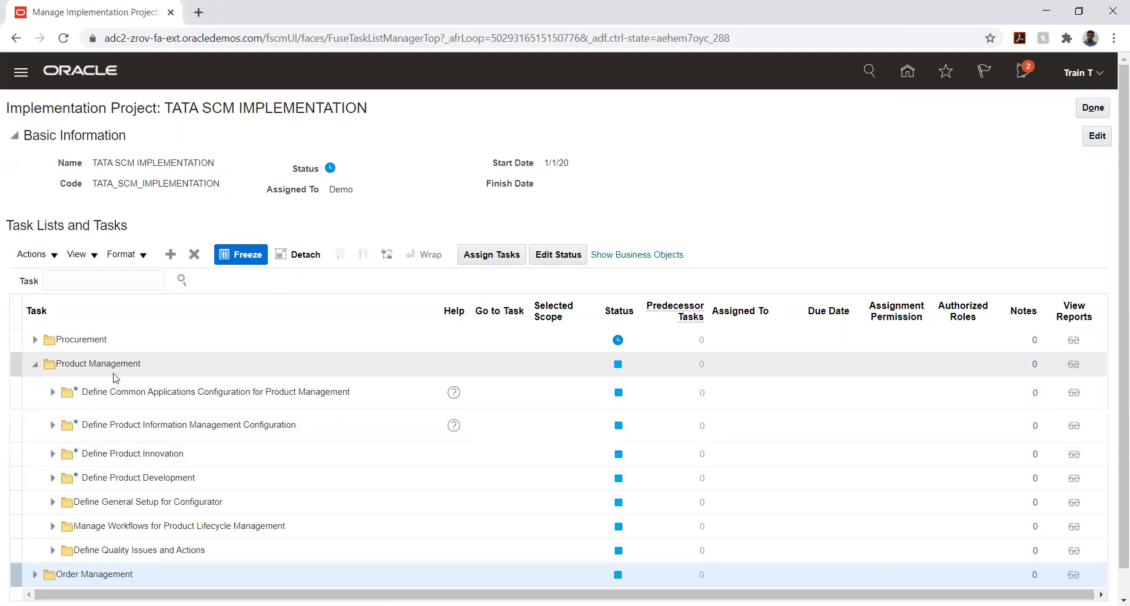
pyautogui.scroll(-1, 111, 379)
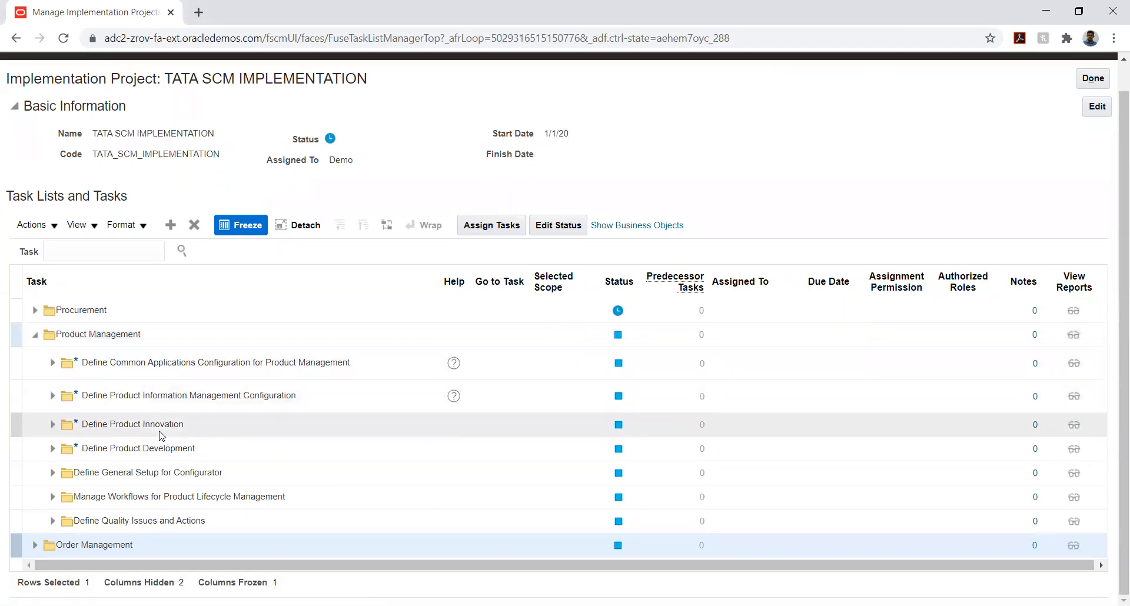
pyautogui.click(55, 398)
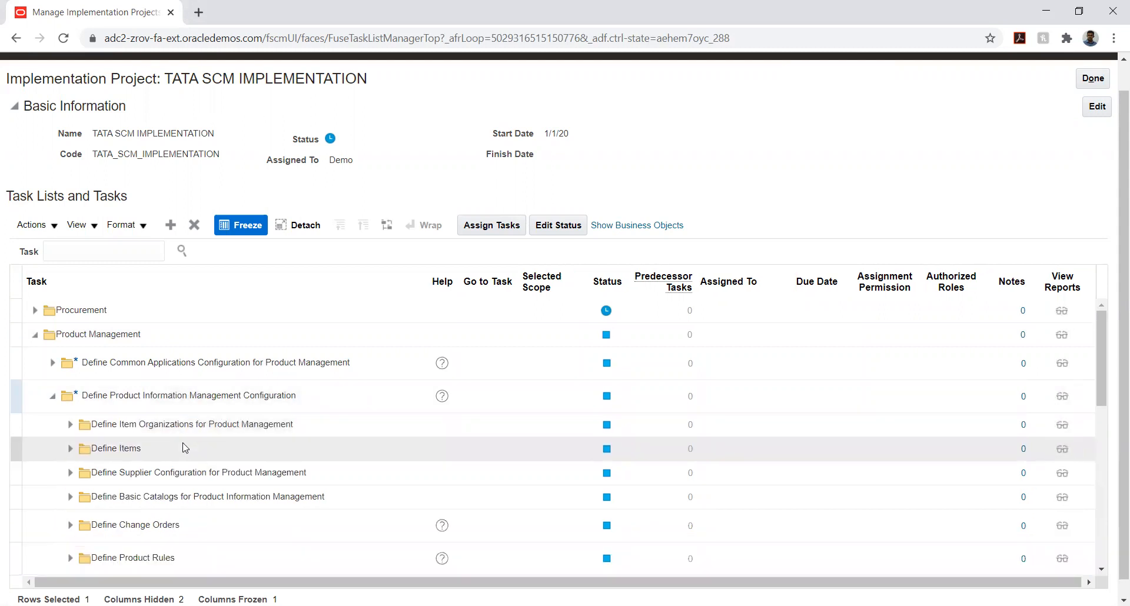
pyautogui.click(70, 425)
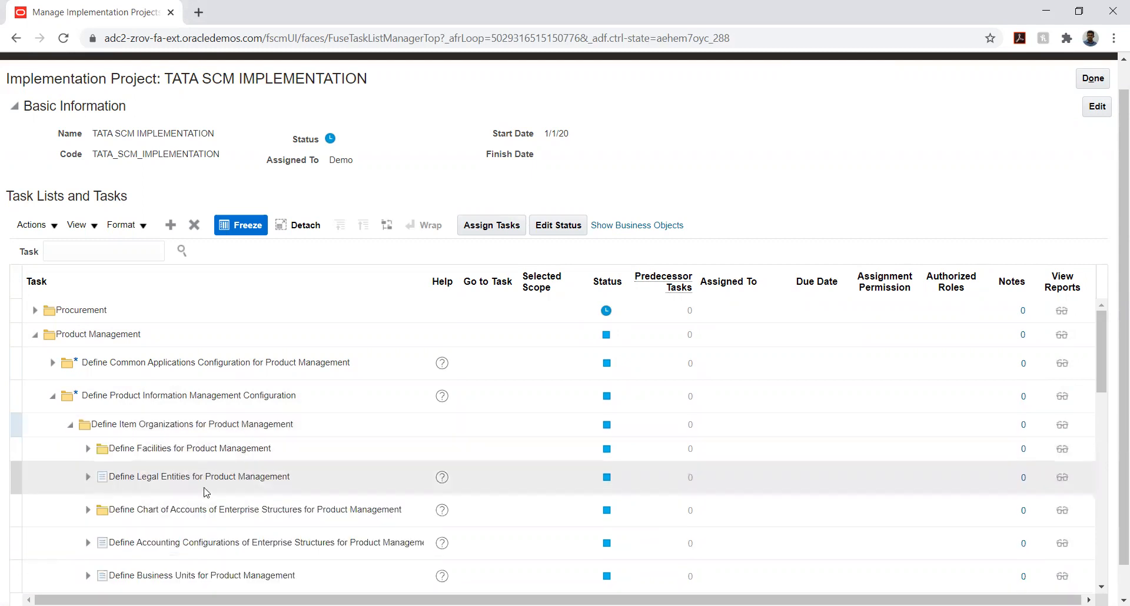
pyautogui.scroll(-3, 218, 460)
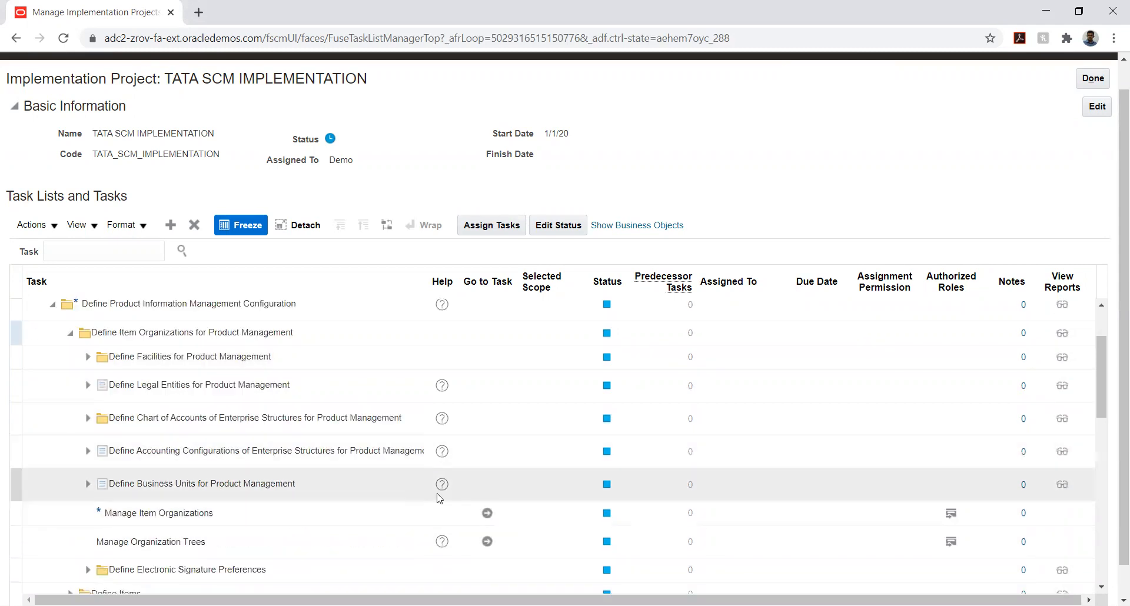
pyautogui.click(486, 513)
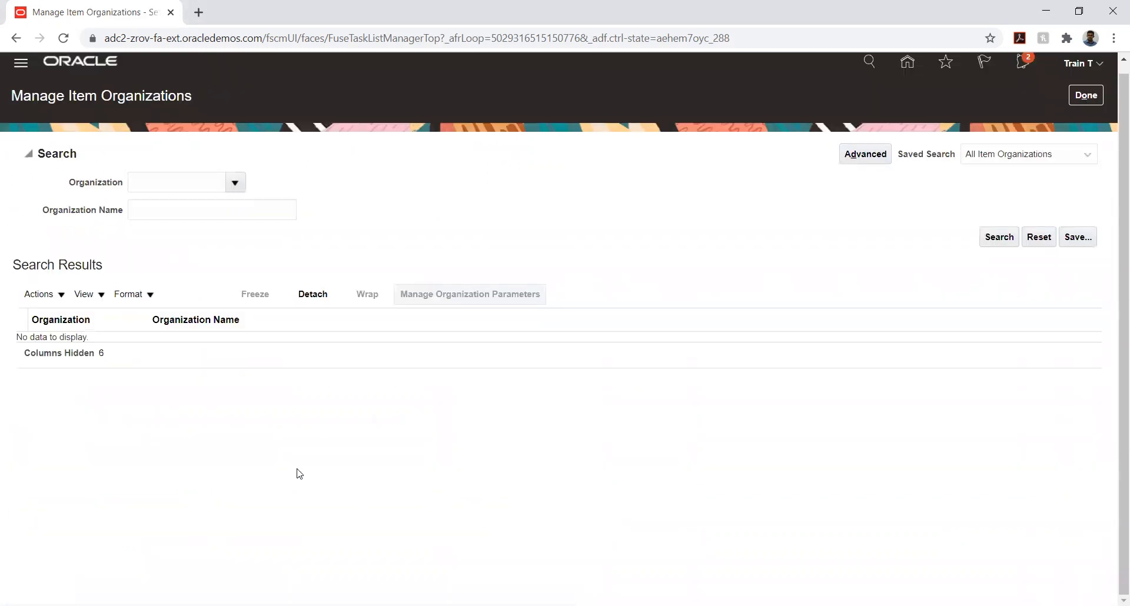
# Start a new item organization with TATA_INV_ORG as both its name and its organization code
pyautogui.click(184, 296)
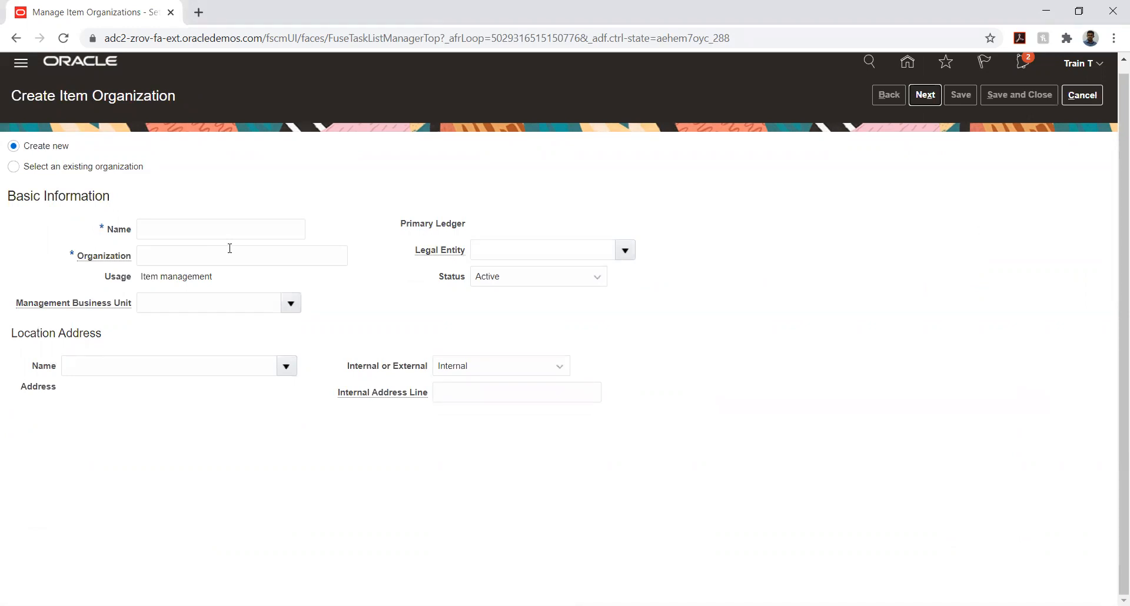
pyautogui.click(205, 232)
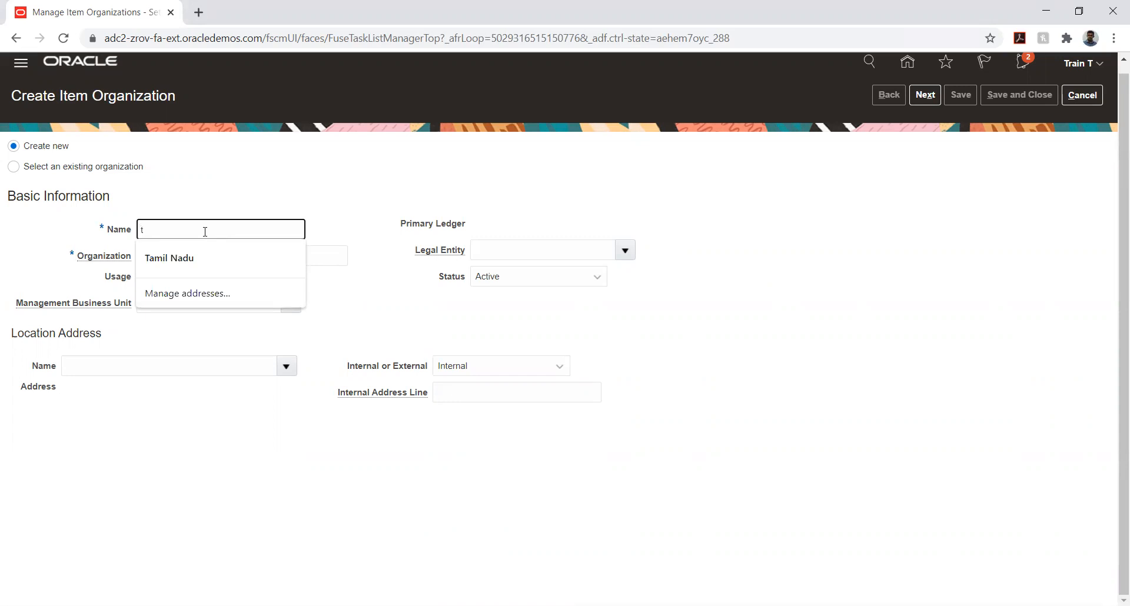
pyautogui.press('BackSpace')
pyautogui.write('TATA_IN')
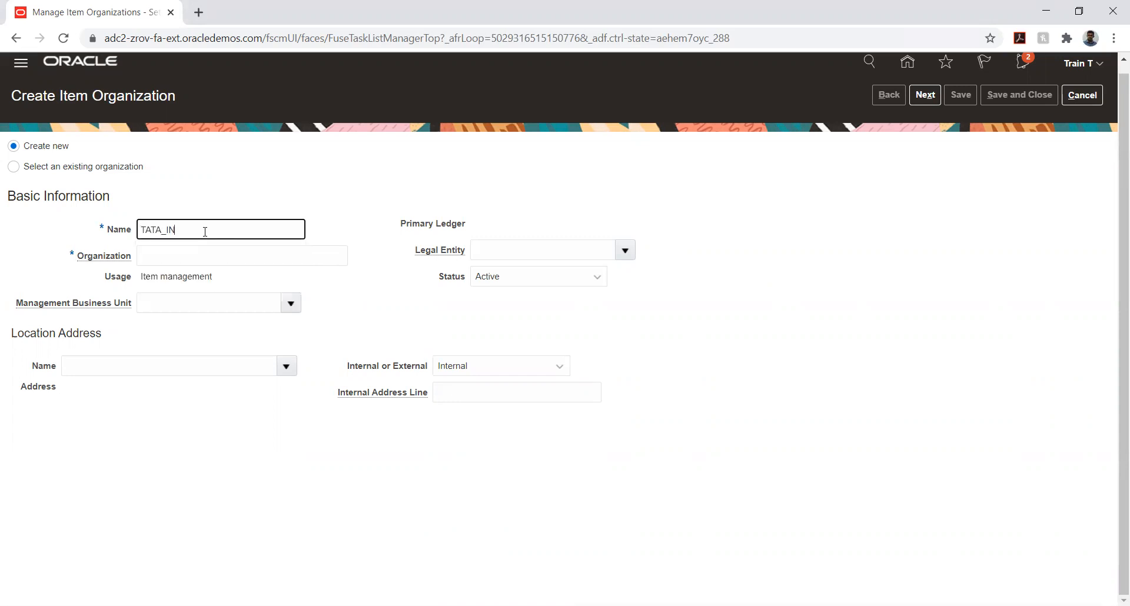
pyautogui.write('V_ORG')
pyautogui.press('Tab')
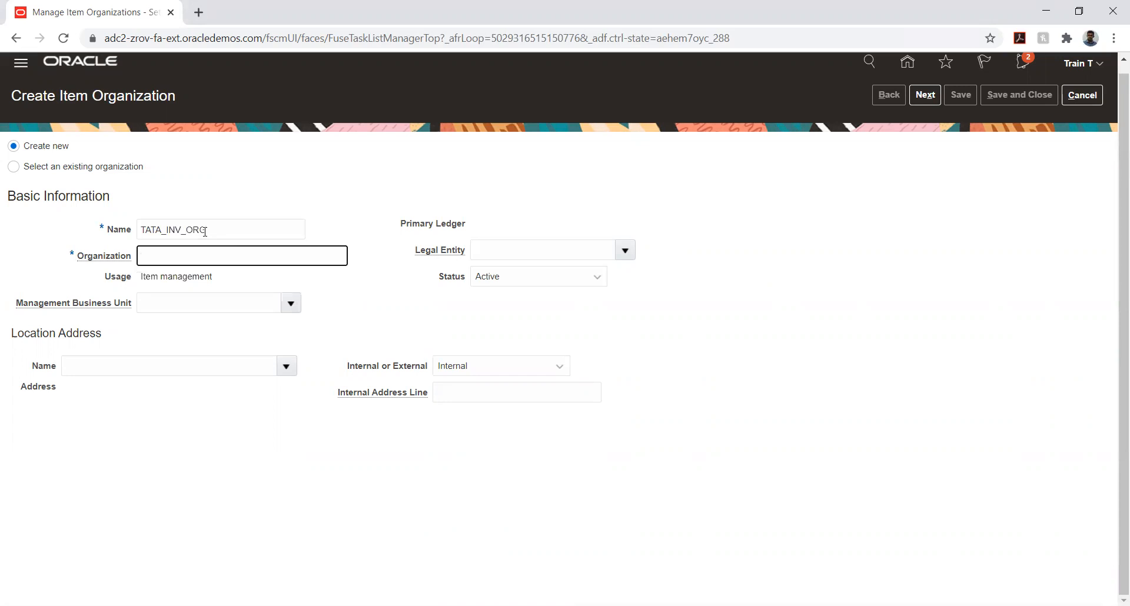
pyautogui.write('TATA_INV_ORG')
pyautogui.press('Tab')
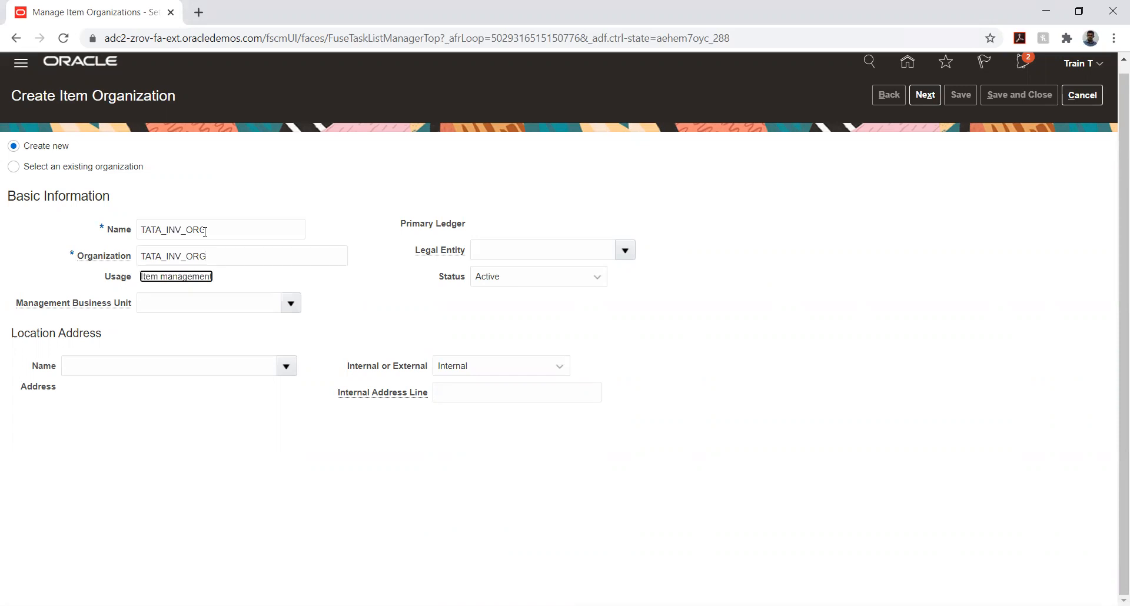
# Search the management business units for "tata" and assign TATA_AUTO_03_BU to the organization
pyautogui.click(240, 281)
pyautogui.click(291, 304)
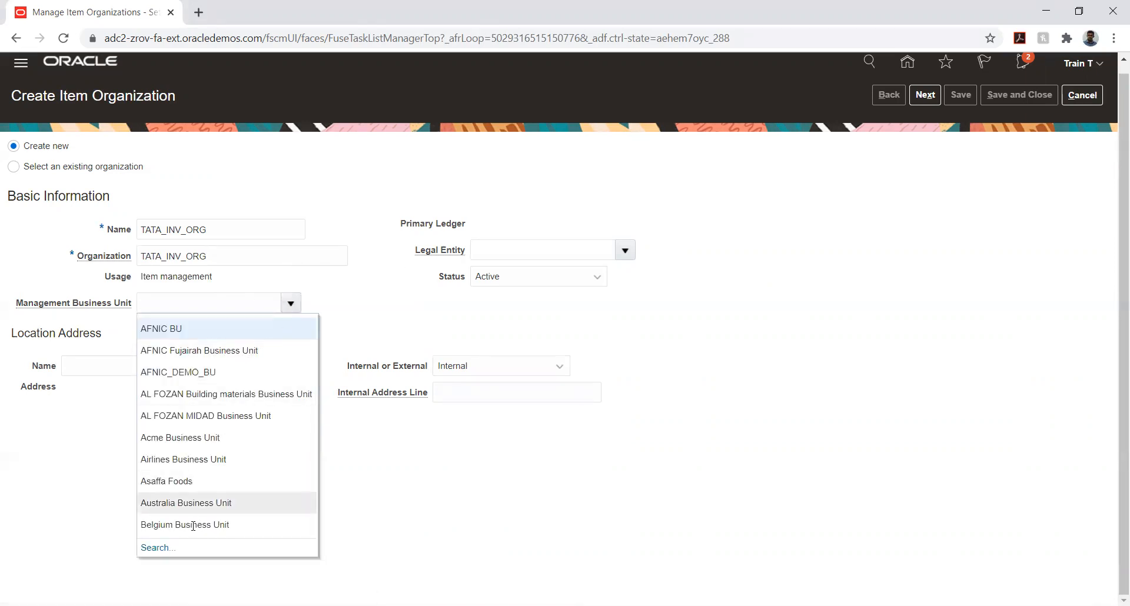
pyautogui.click(157, 548)
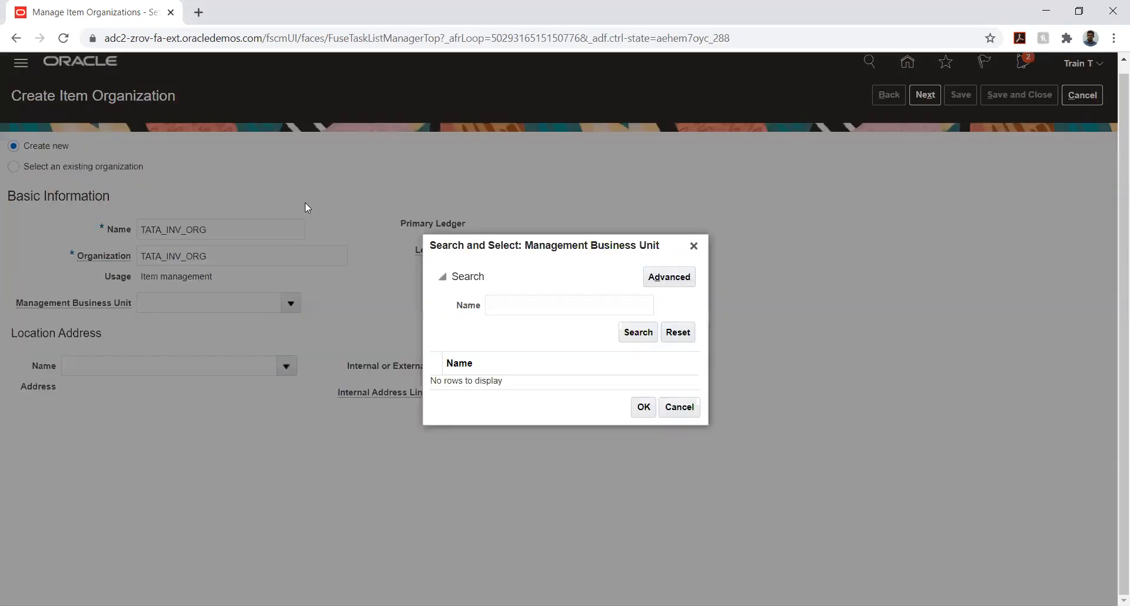
pyautogui.click(506, 305)
pyautogui.write('tata')
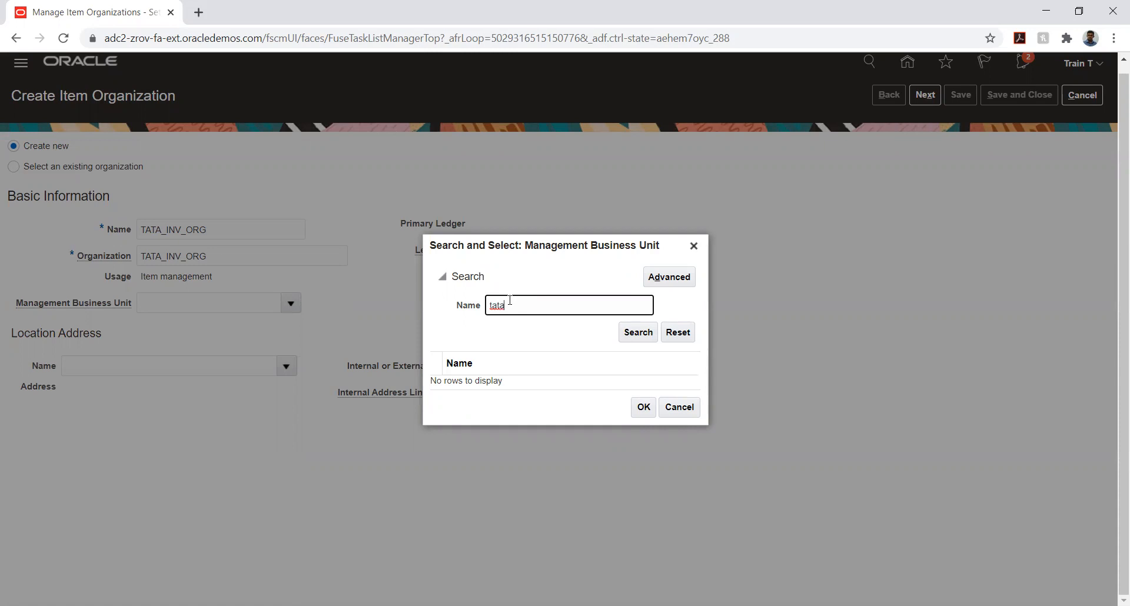
pyautogui.press('Return')
pyautogui.scroll(-3, 597, 336)
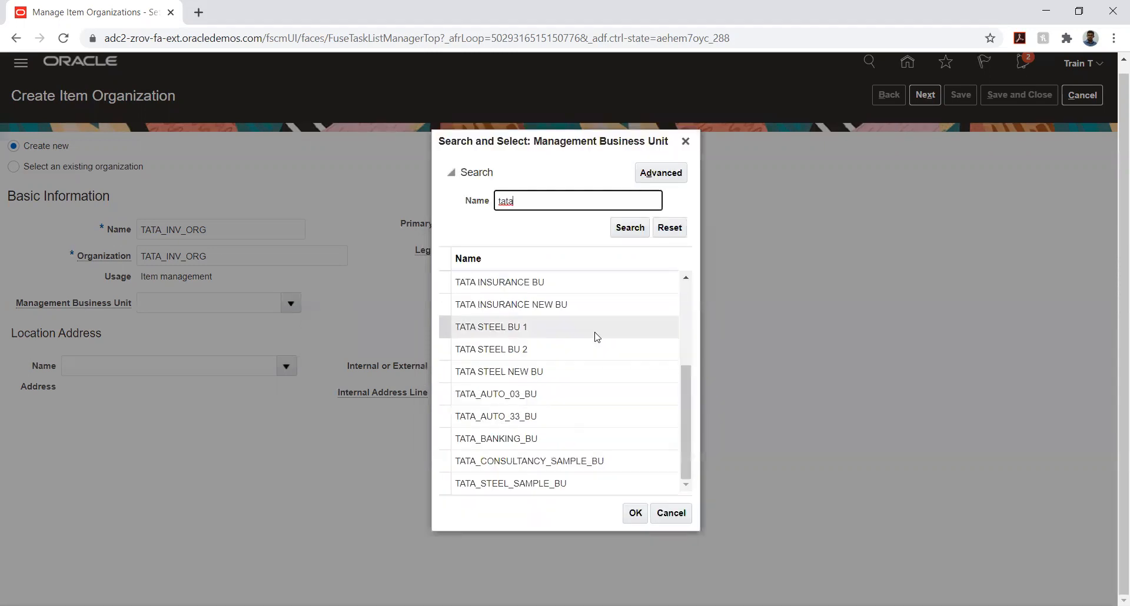
pyautogui.click(520, 398)
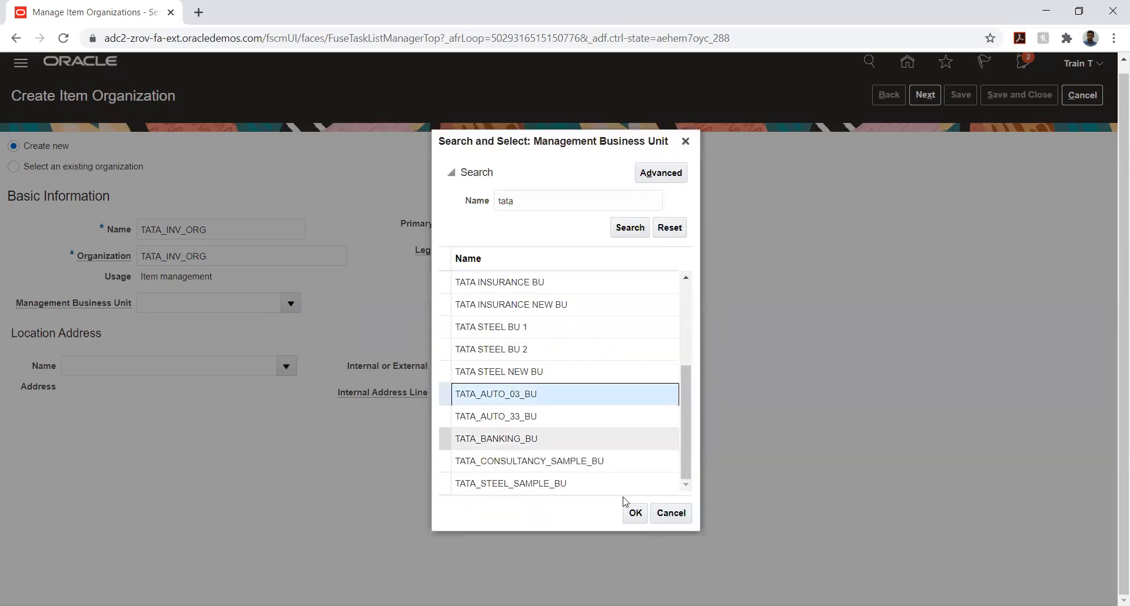
pyautogui.click(636, 513)
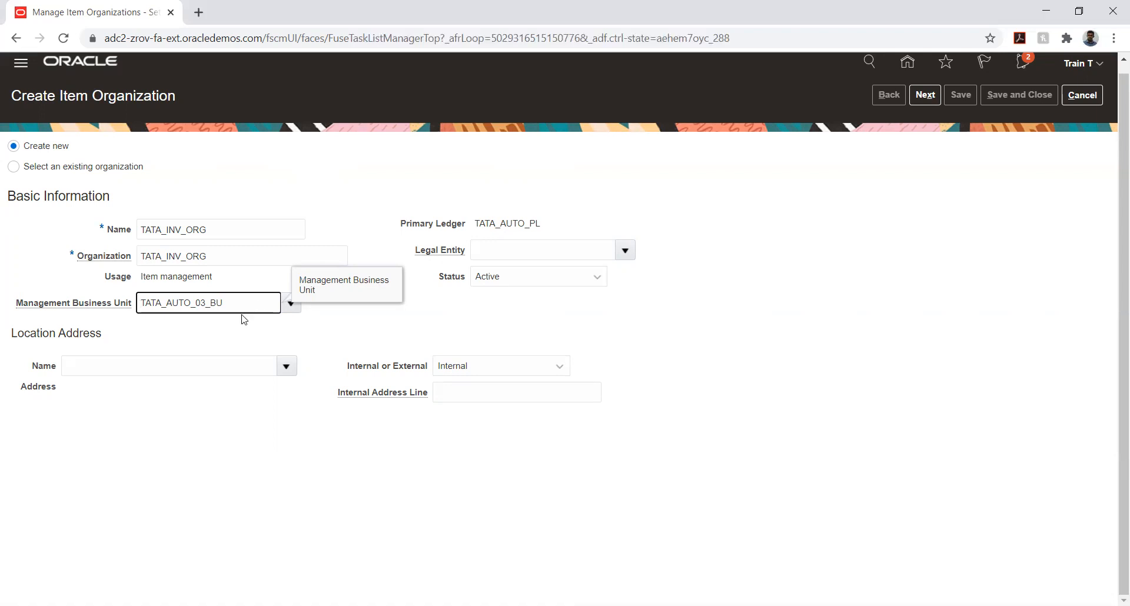
# Set the organization's legal entity to TATA_AUTO 03
pyautogui.moveTo(475, 225); pyautogui.dragTo(541, 231)
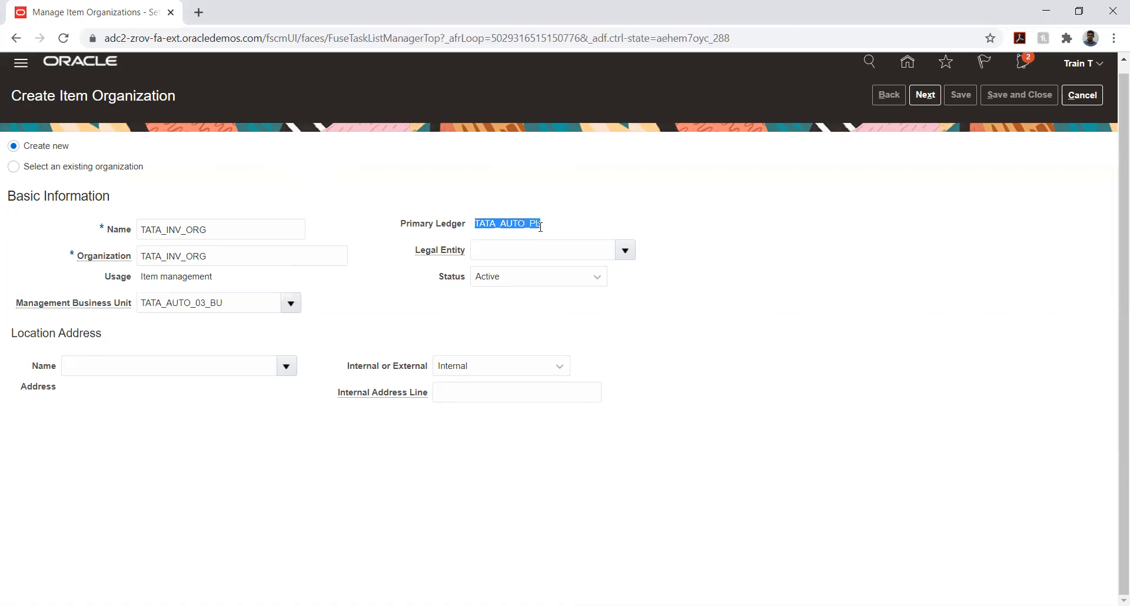
pyautogui.click(570, 216)
pyautogui.click(625, 252)
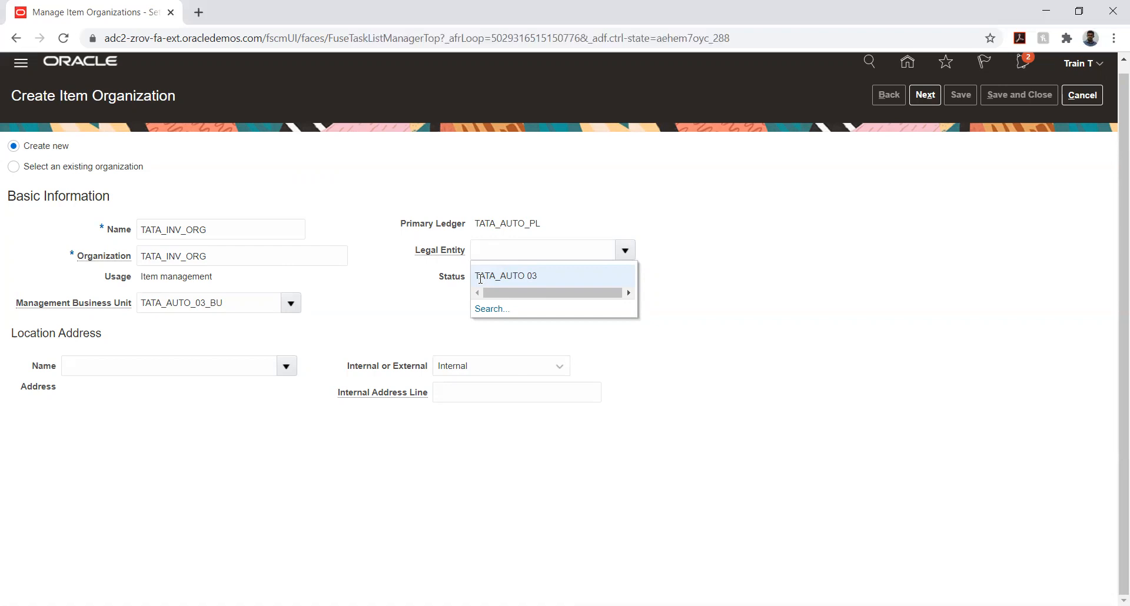
pyautogui.click(503, 284)
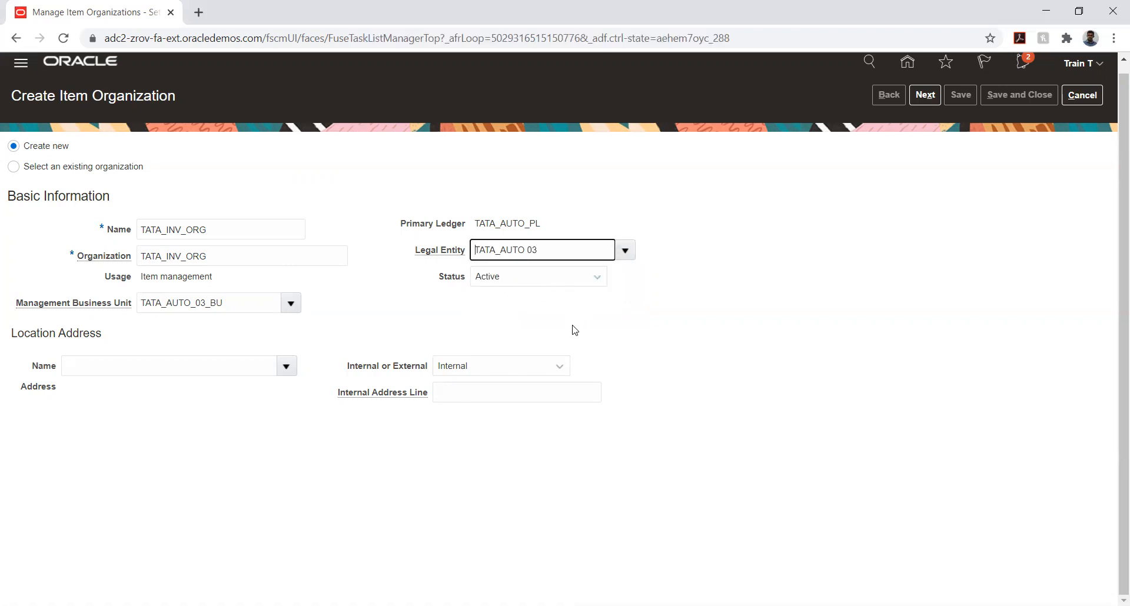
pyautogui.click(287, 366)
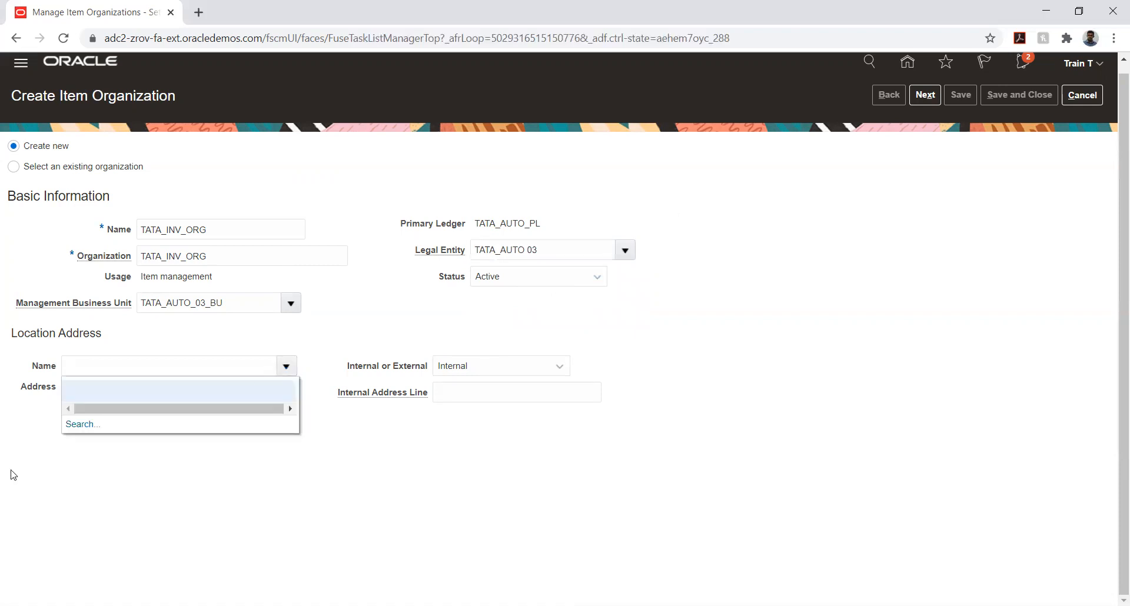
pyautogui.click(80, 424)
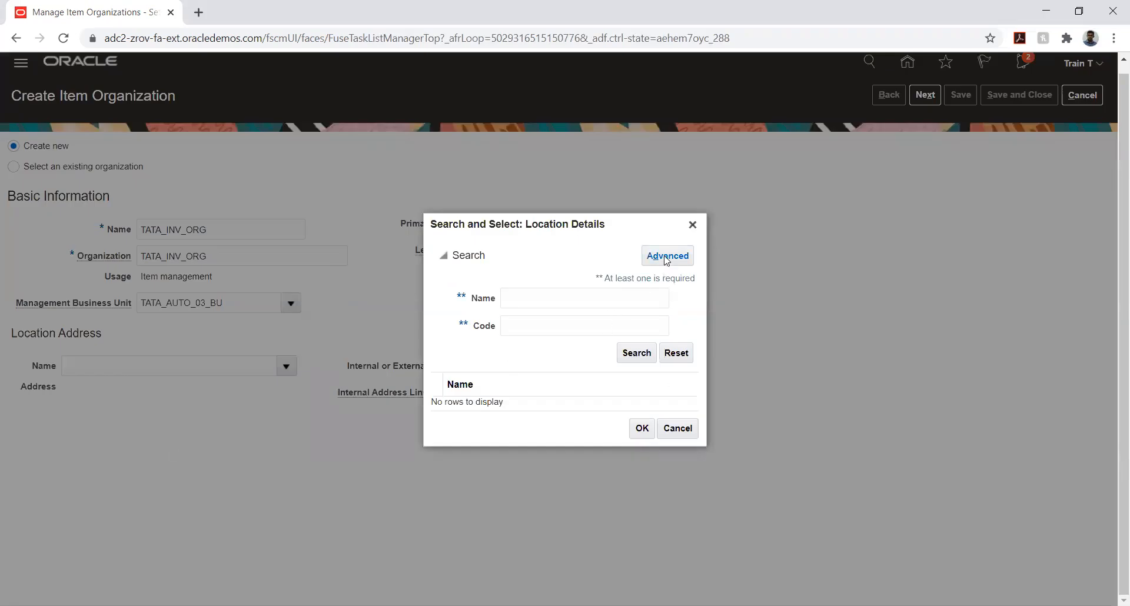
pyautogui.click(683, 428)
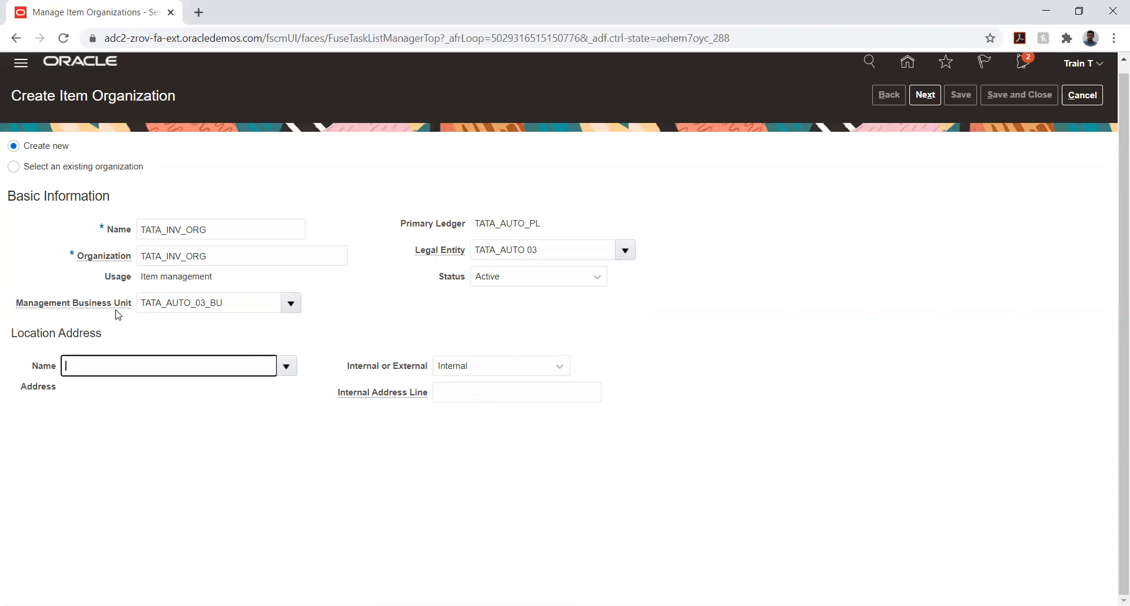
# Find location names not equal to "@" with an advanced search and assign Vancouver as the organization's location address
pyautogui.click(294, 366)
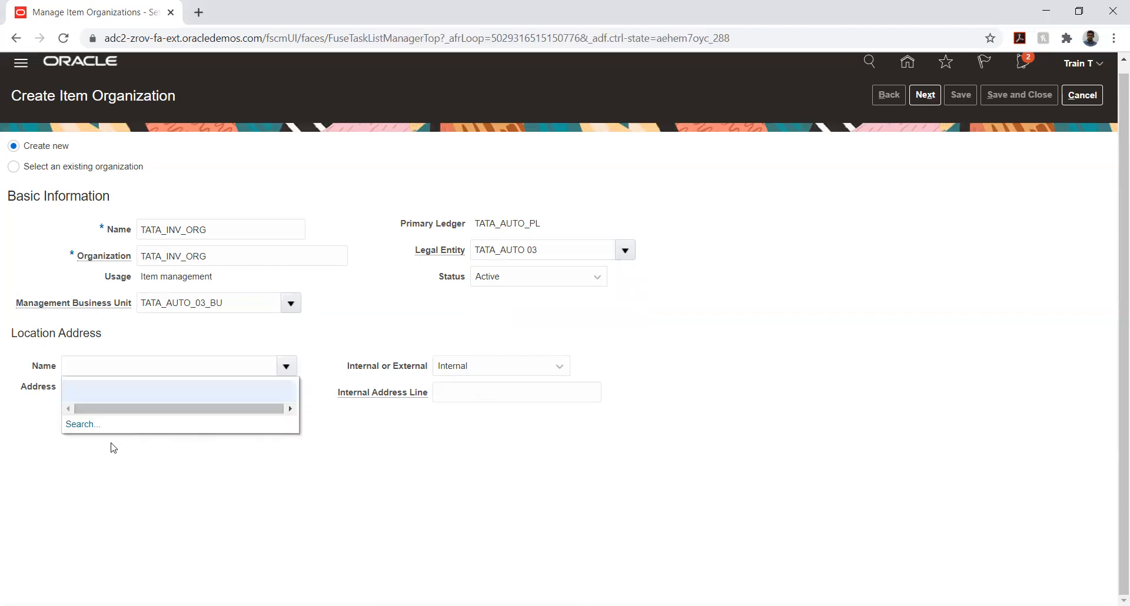
pyautogui.click(82, 424)
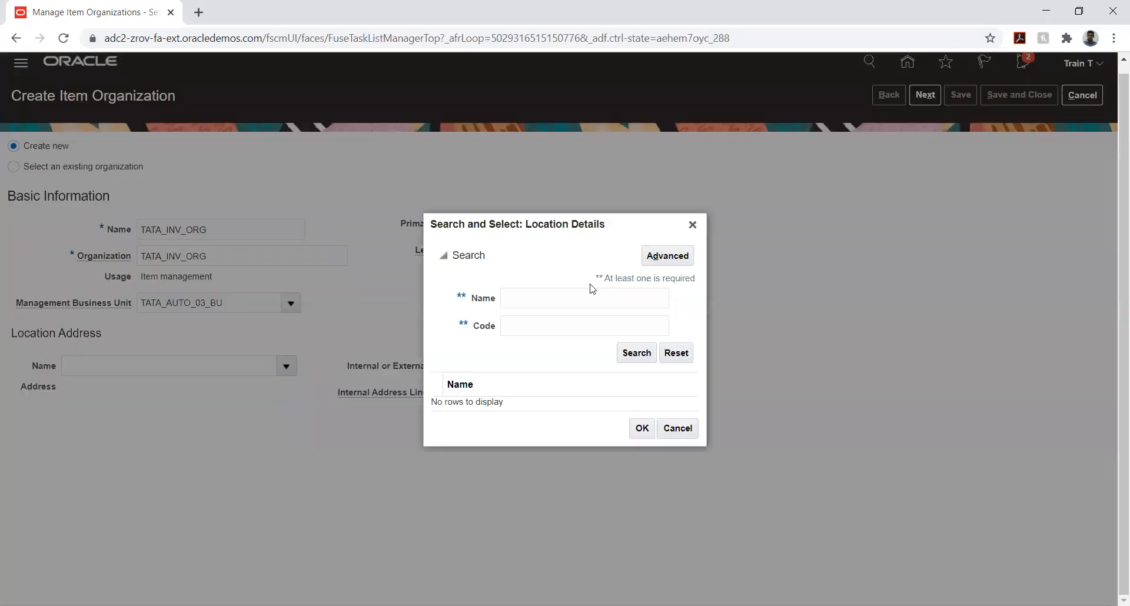
pyautogui.click(650, 259)
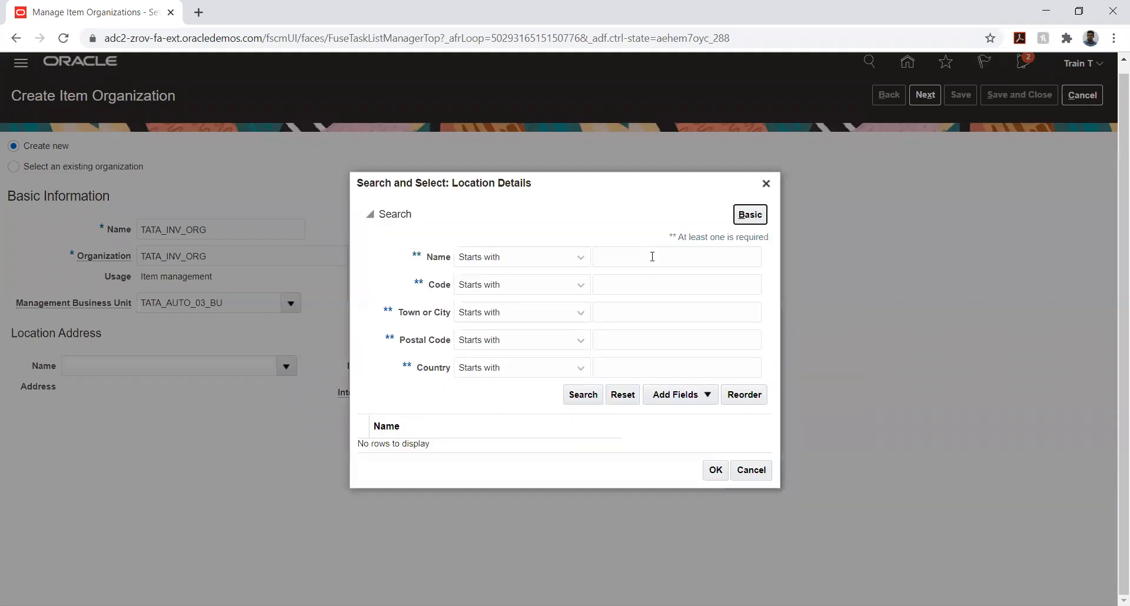
pyautogui.click(527, 257)
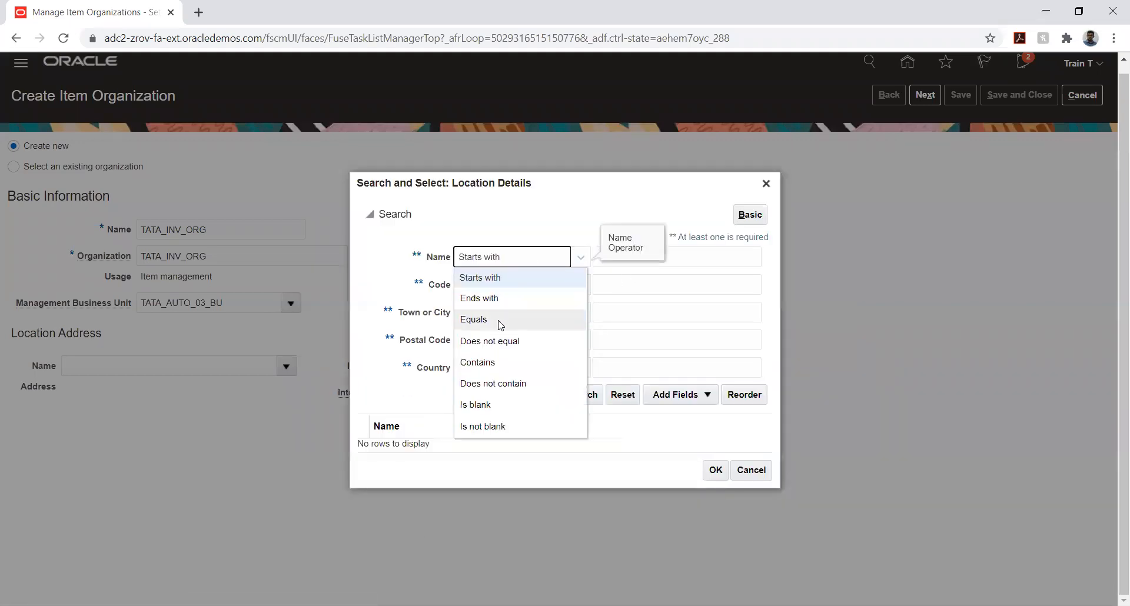
pyautogui.click(505, 341)
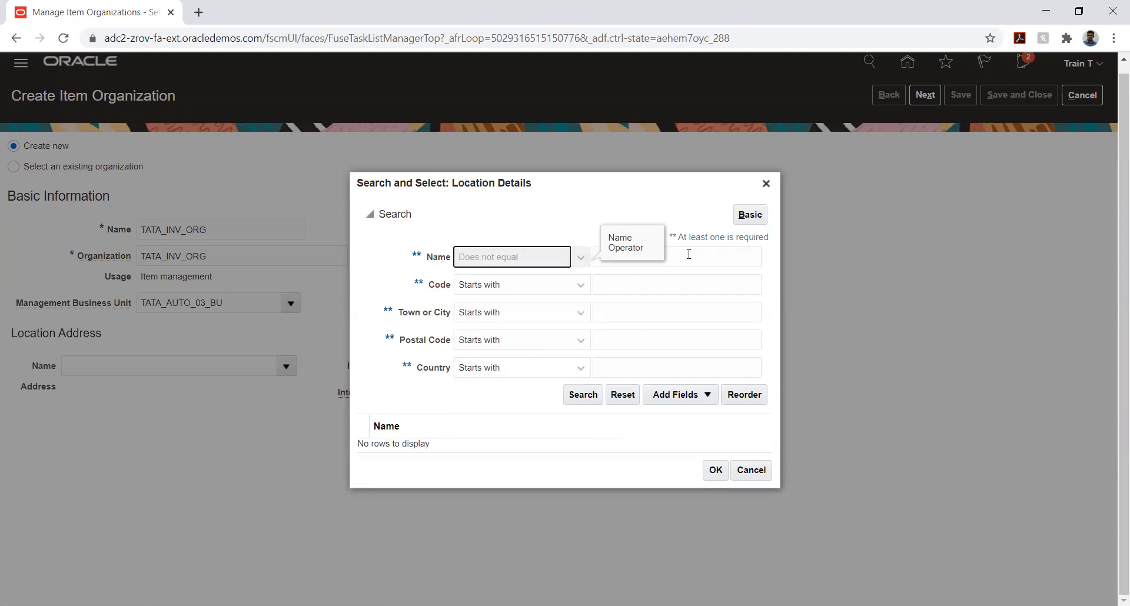
pyautogui.click(687, 259)
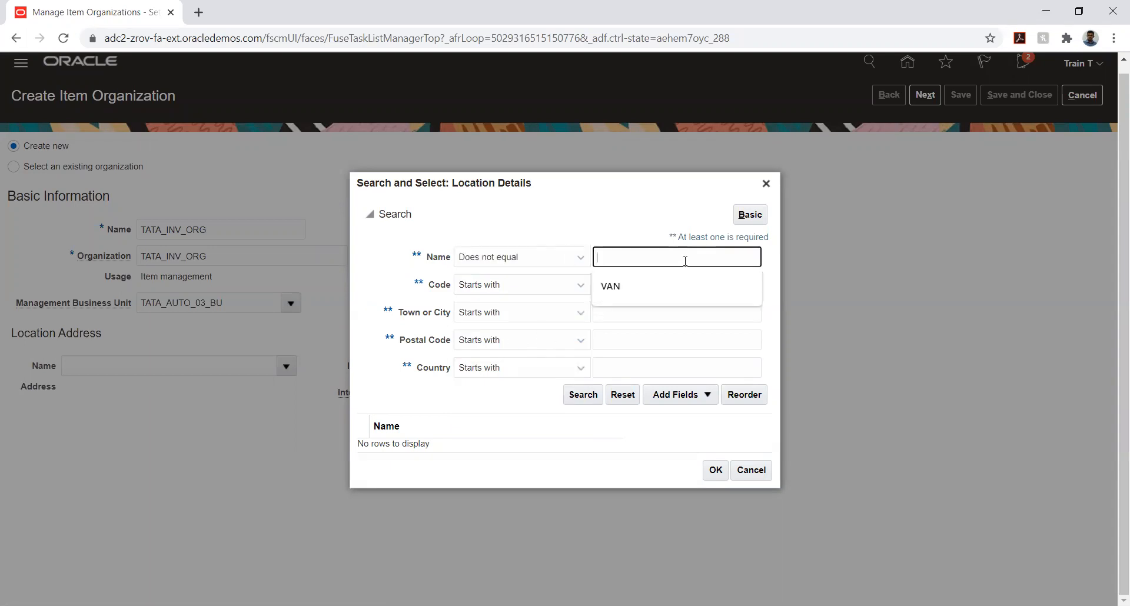
pyautogui.write('@')
pyautogui.click(581, 396)
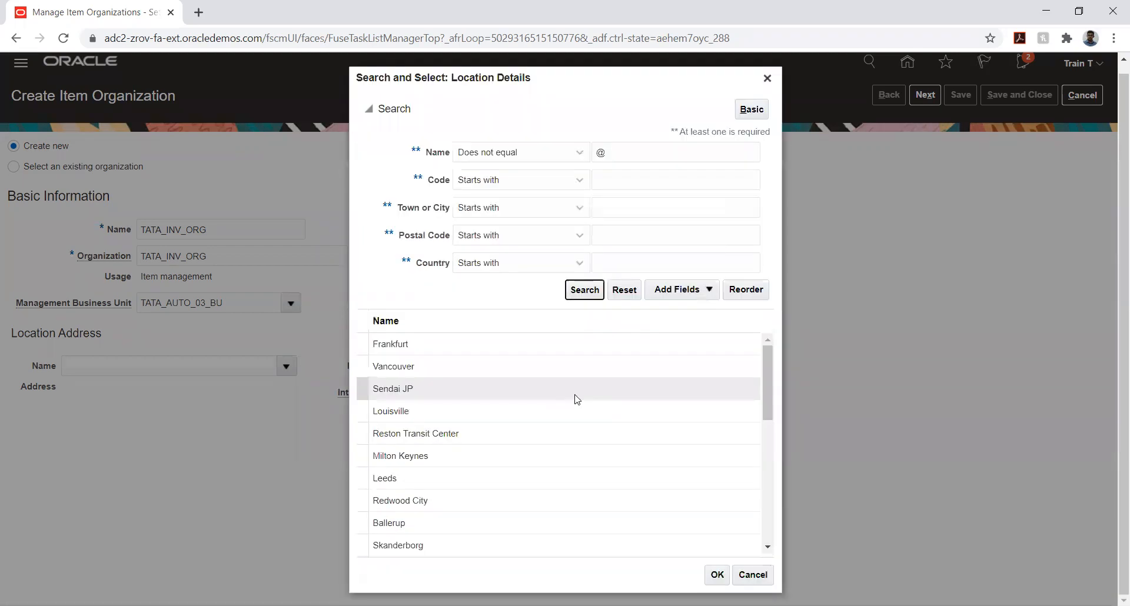
pyautogui.click(501, 366)
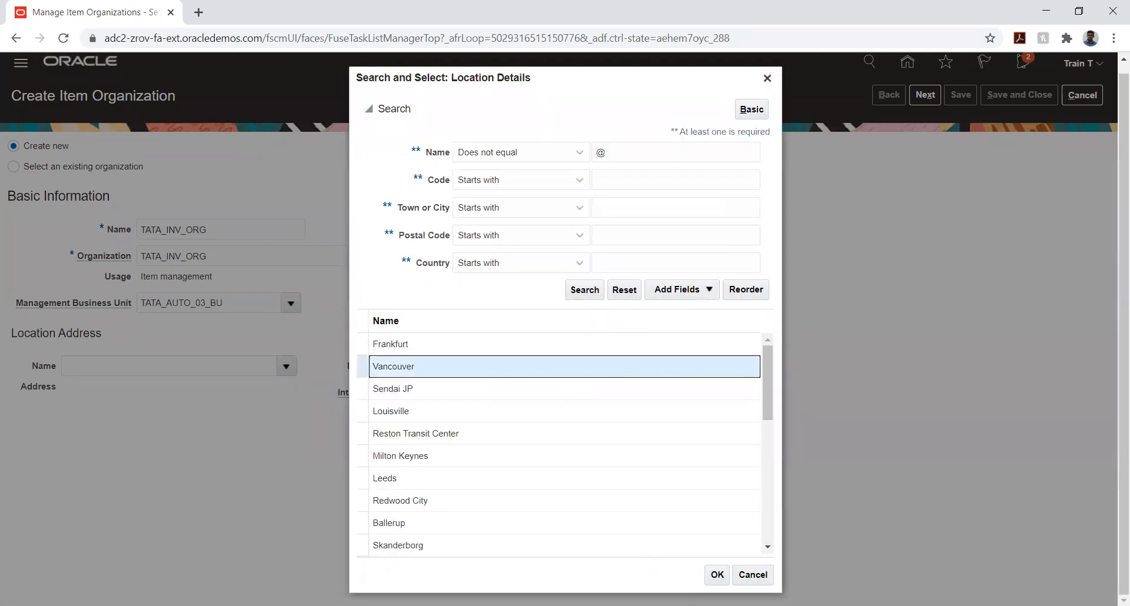
pyautogui.click(716, 575)
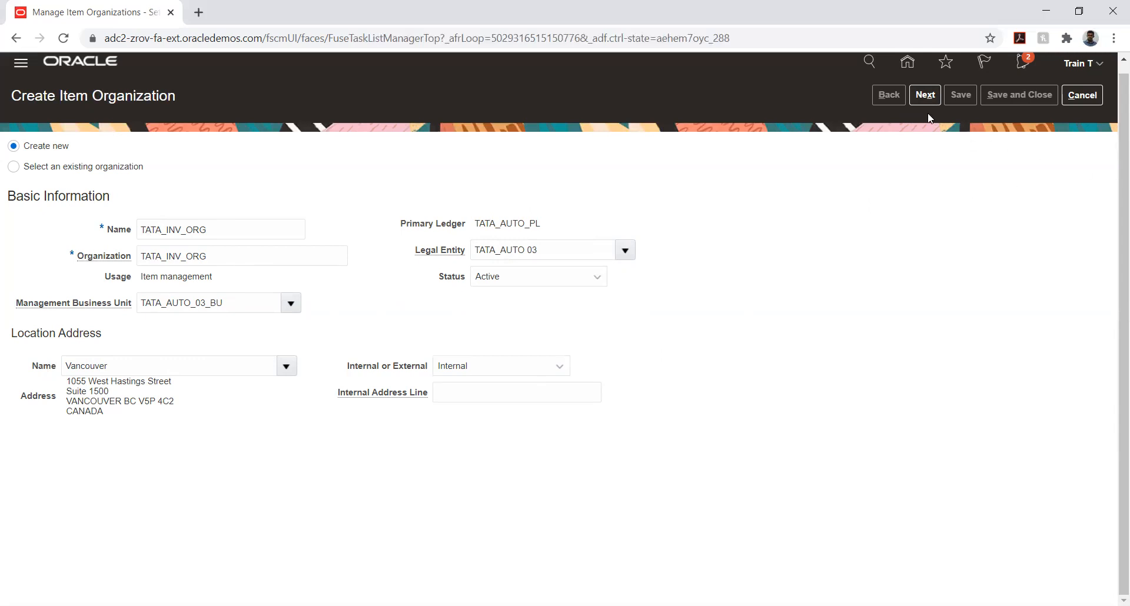
# Proceed to the organization parameters, set the item master organization to TATA_INV_ORG, and save and close the organization
pyautogui.click(923, 97)
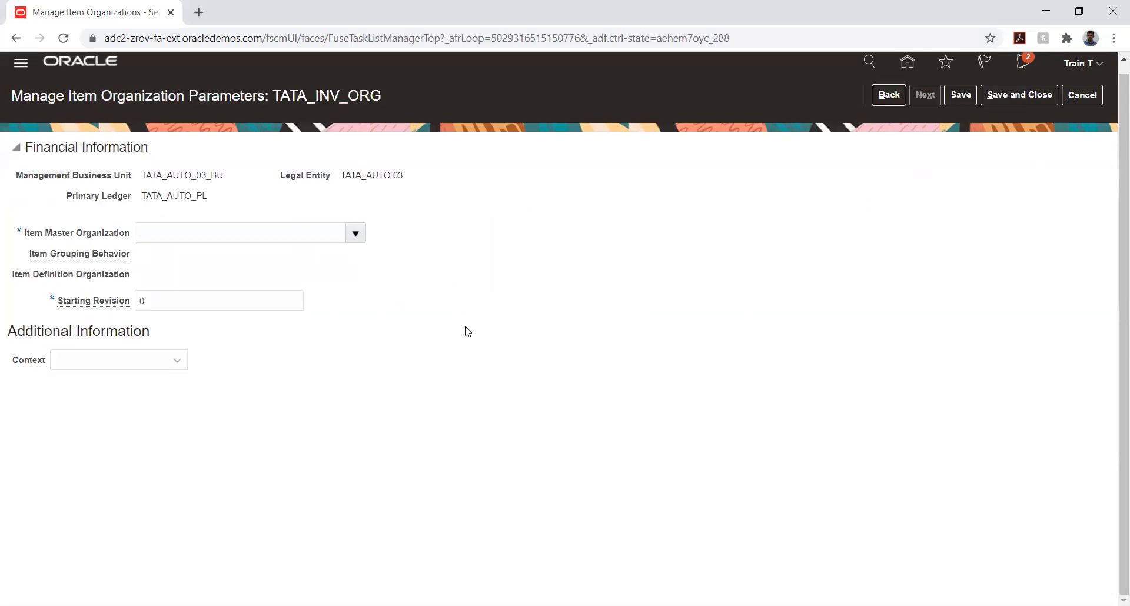
pyautogui.click(355, 233)
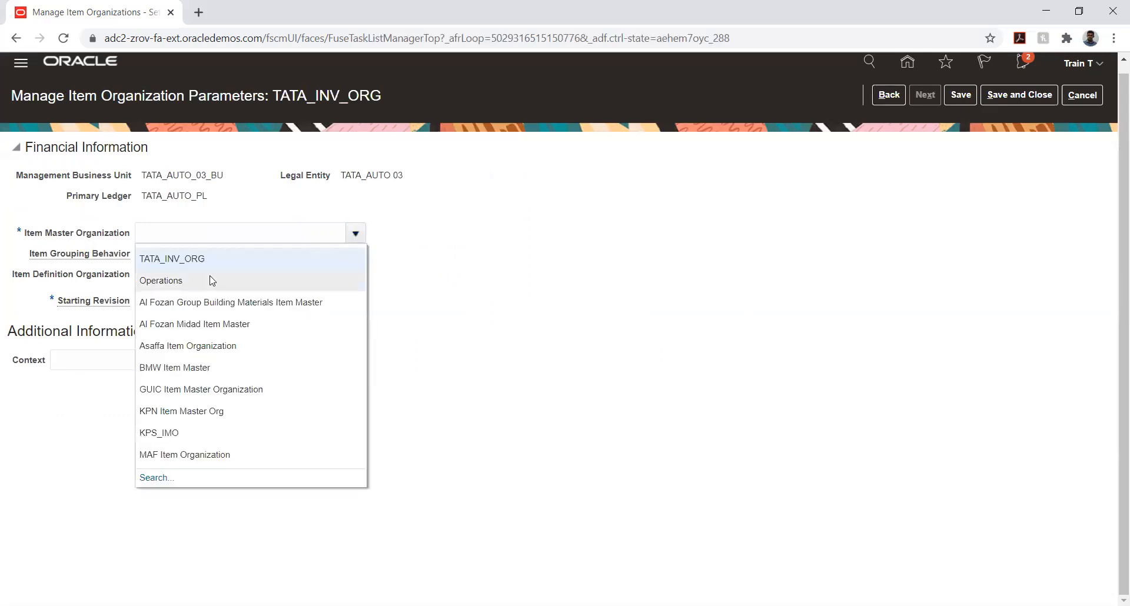
pyautogui.click(189, 259)
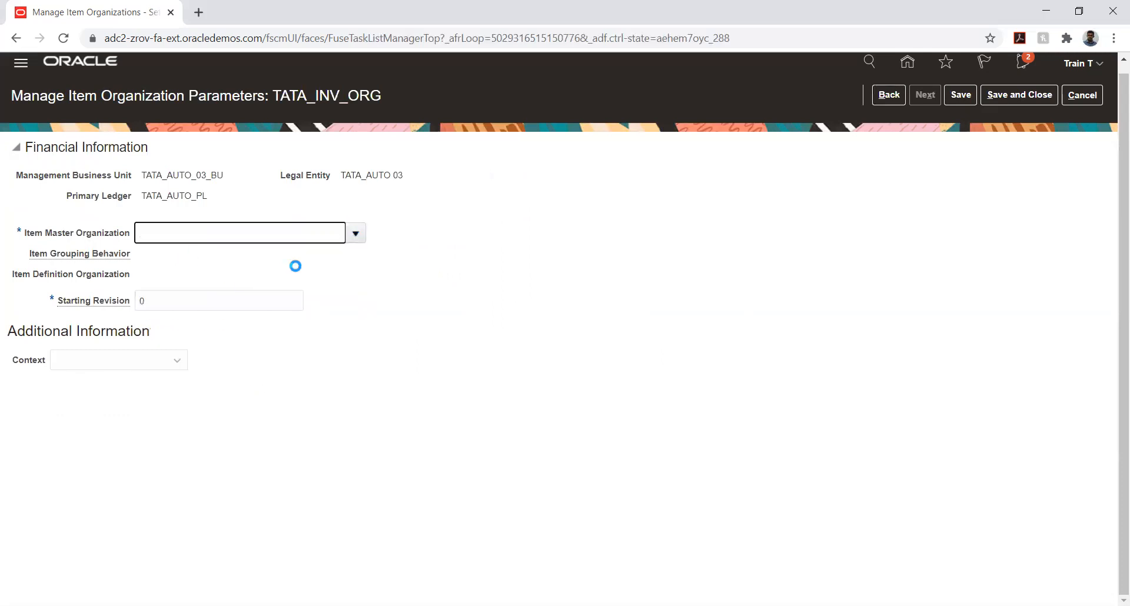
pyautogui.click(378, 275)
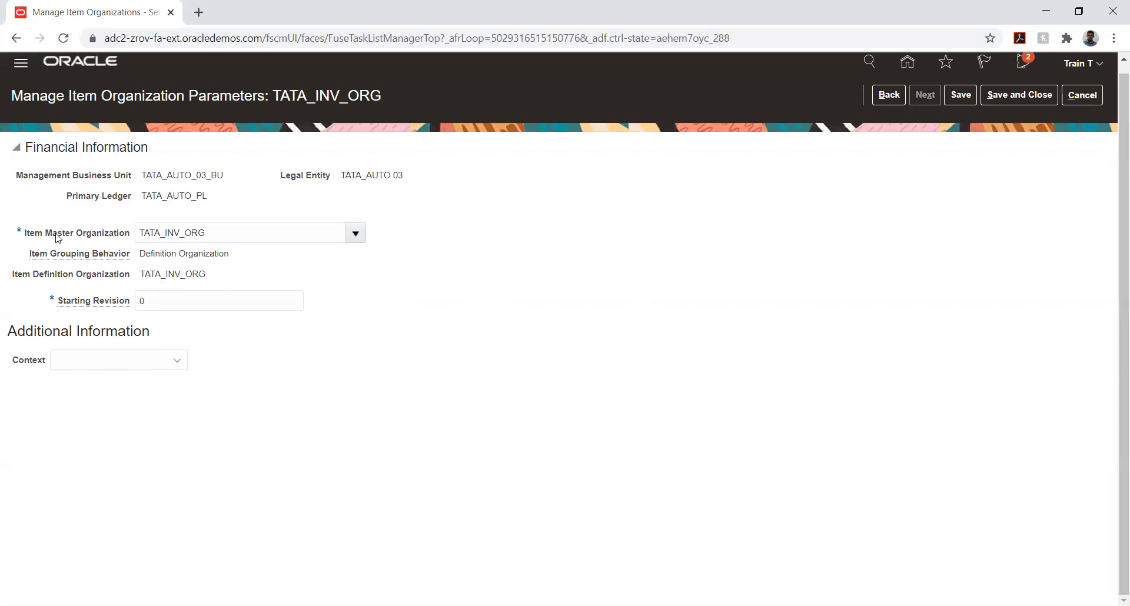
pyautogui.moveTo(26, 235); pyautogui.dragTo(128, 238)
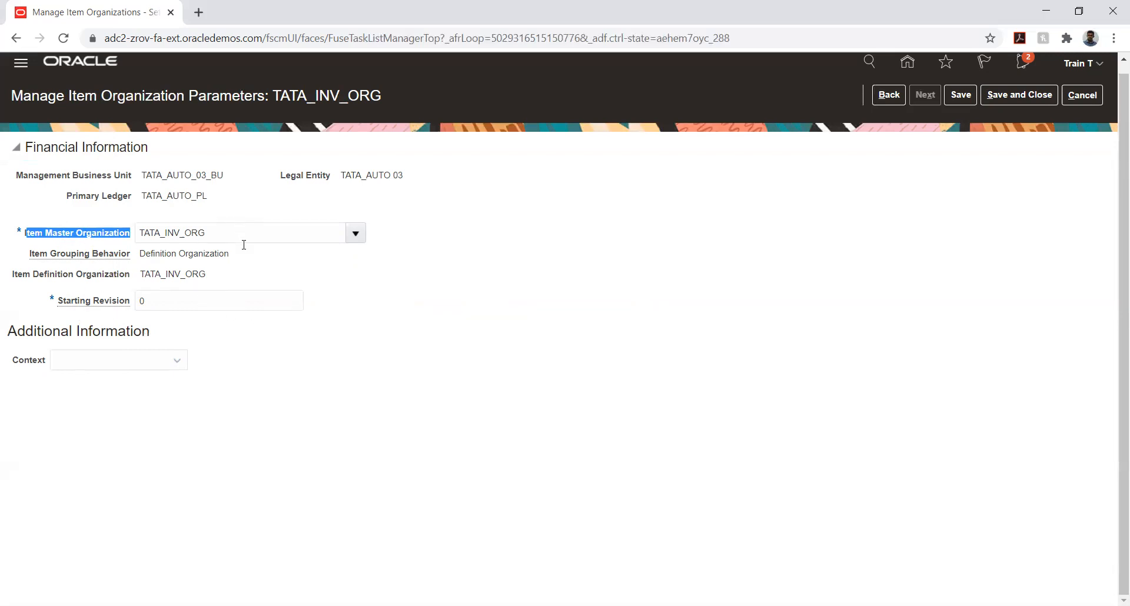
pyautogui.click(649, 244)
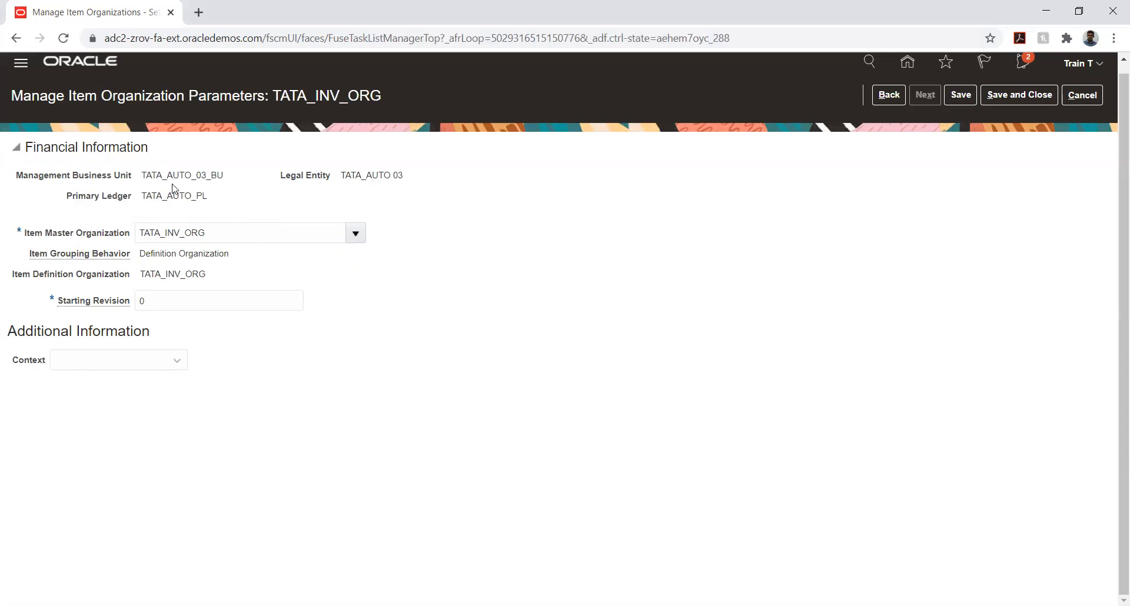
pyautogui.click(962, 95)
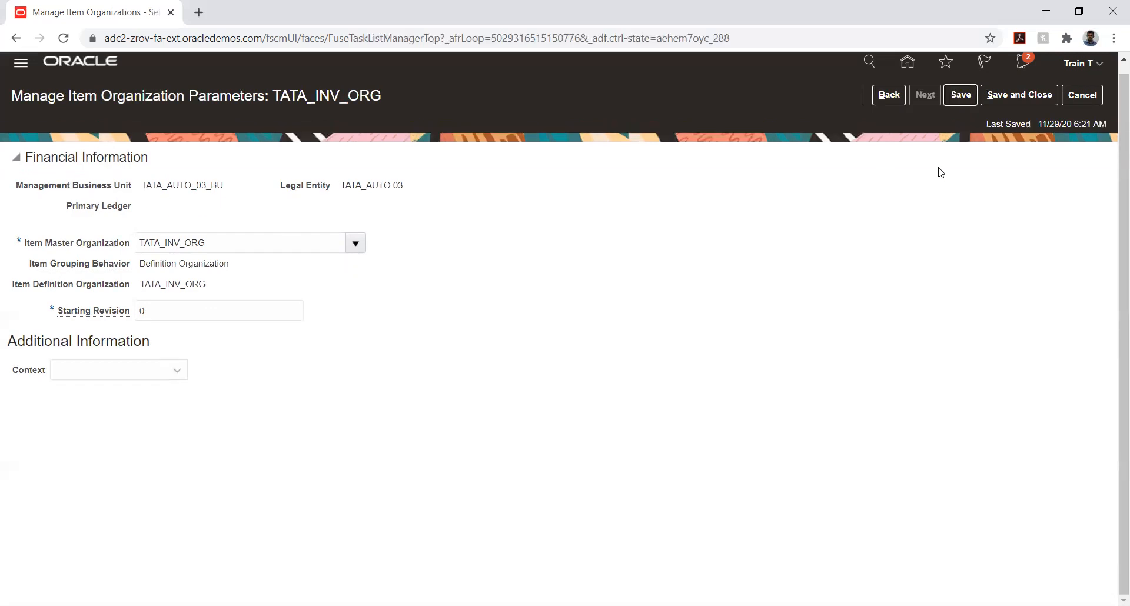
pyautogui.click(997, 98)
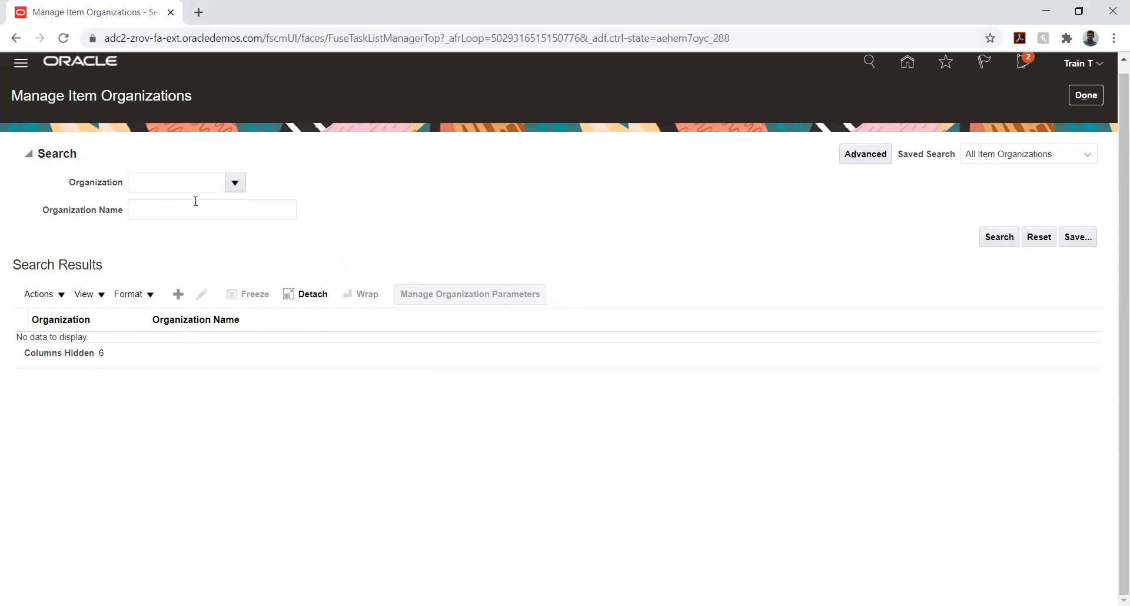
# Look up organizations matching "TATA", choose TATA_INV_ORG as the criterion and search the item organizations for it
pyautogui.click(236, 182)
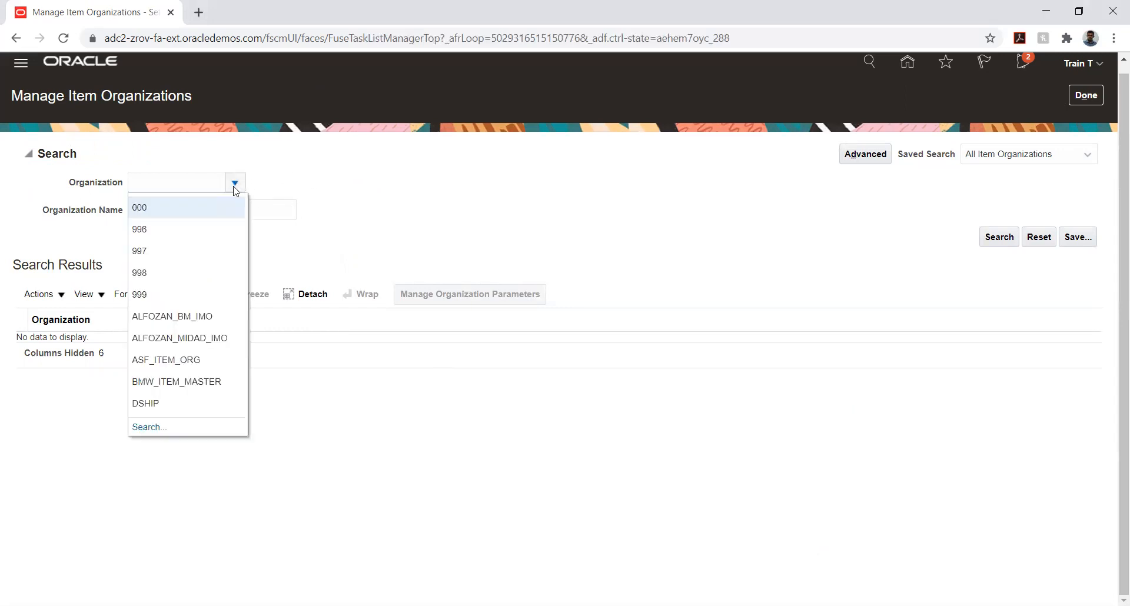
pyautogui.click(148, 428)
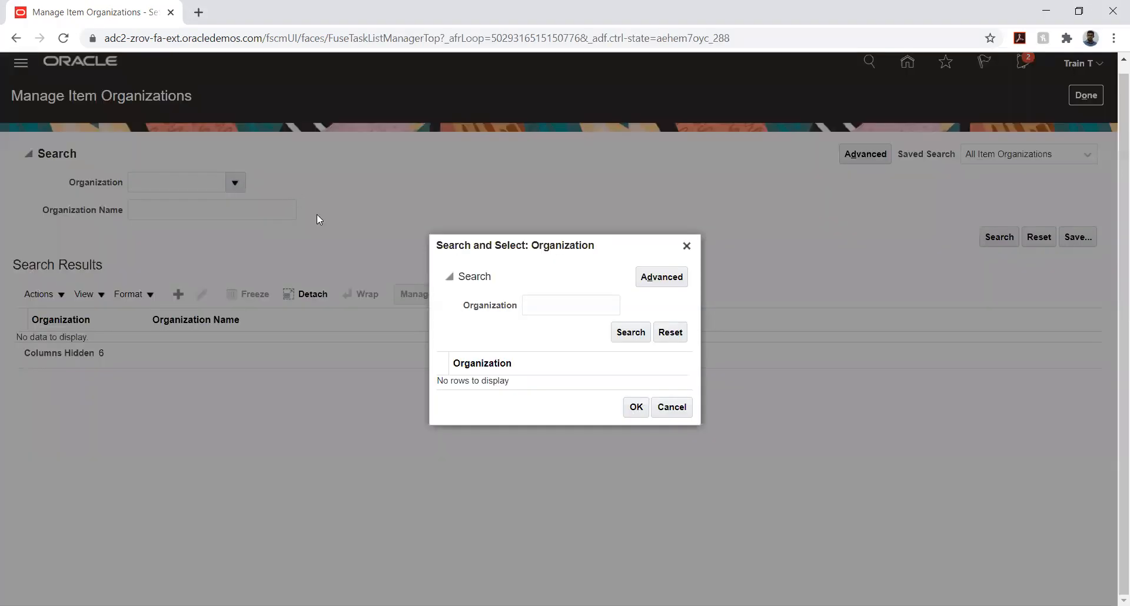
pyautogui.click(563, 307)
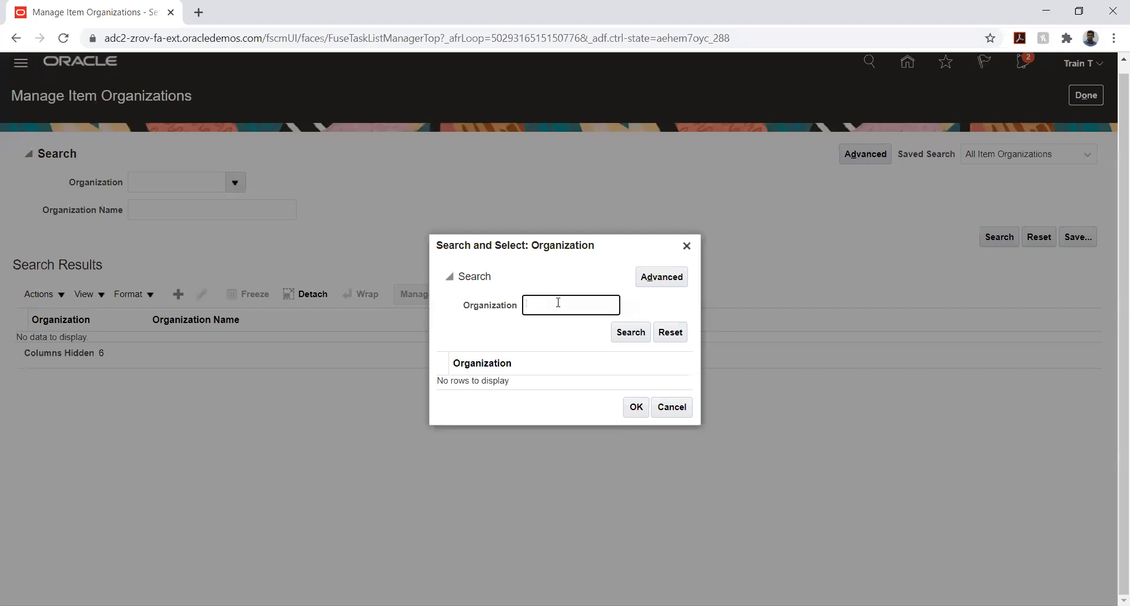
pyautogui.write('TATA')
pyautogui.press('Return')
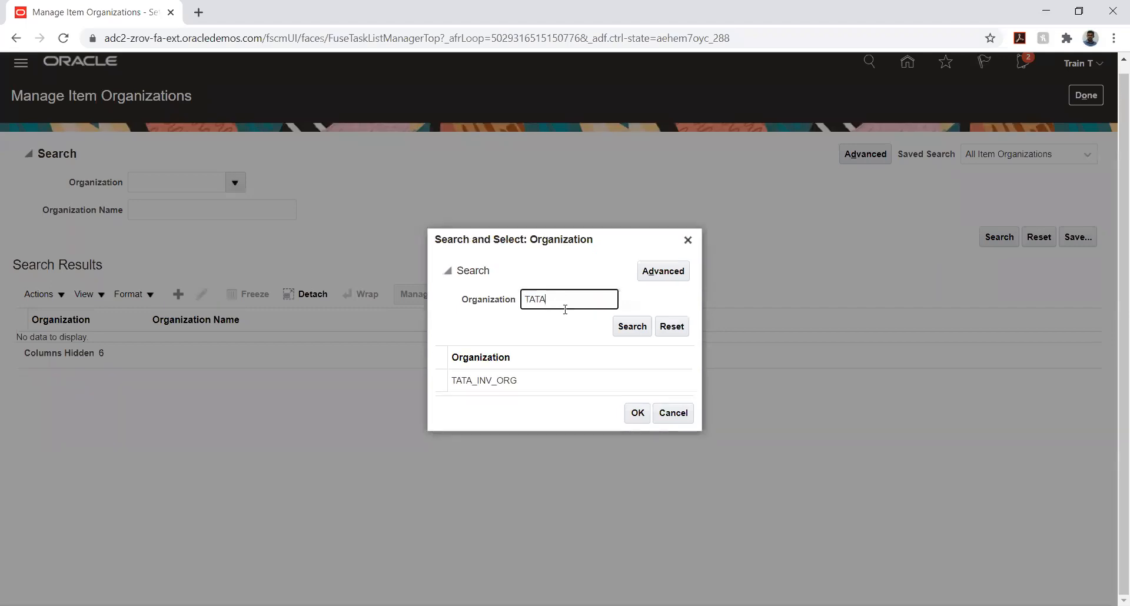
pyautogui.click(559, 386)
pyautogui.click(638, 414)
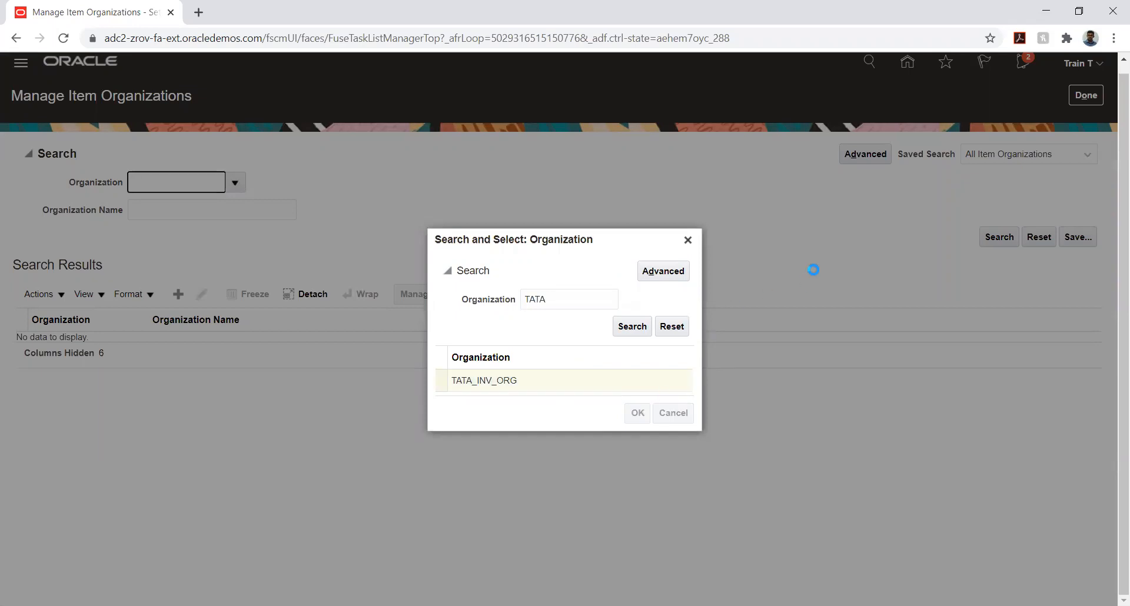
pyautogui.click(1000, 241)
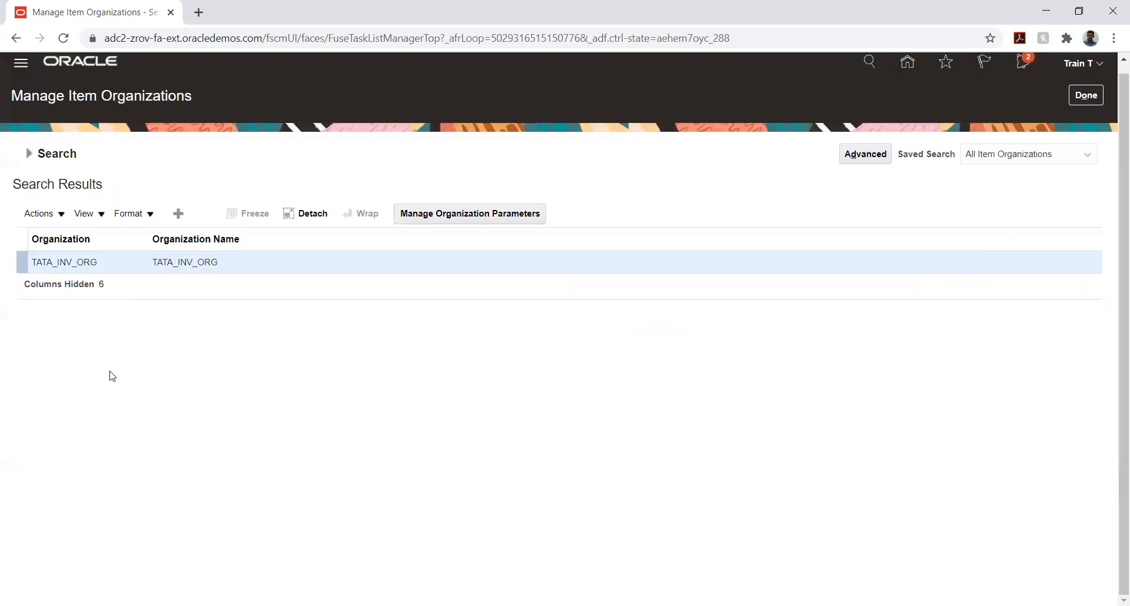
# Review the organization parameters of TATA_INV_ORG, save and close them, and return to the implementation project's task list
pyautogui.click(456, 214)
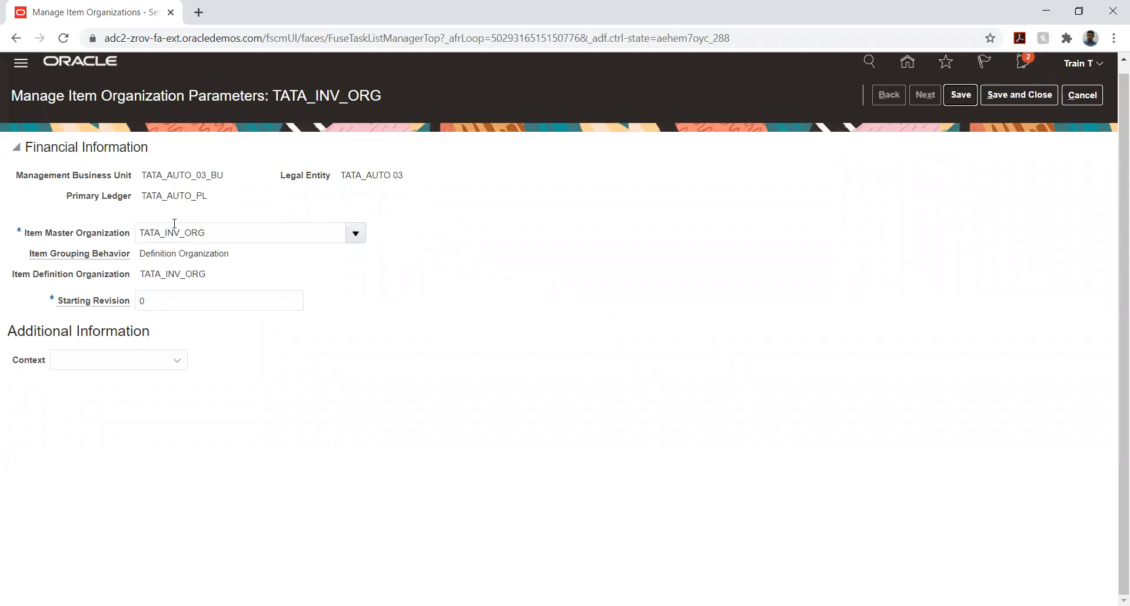
pyautogui.click(999, 98)
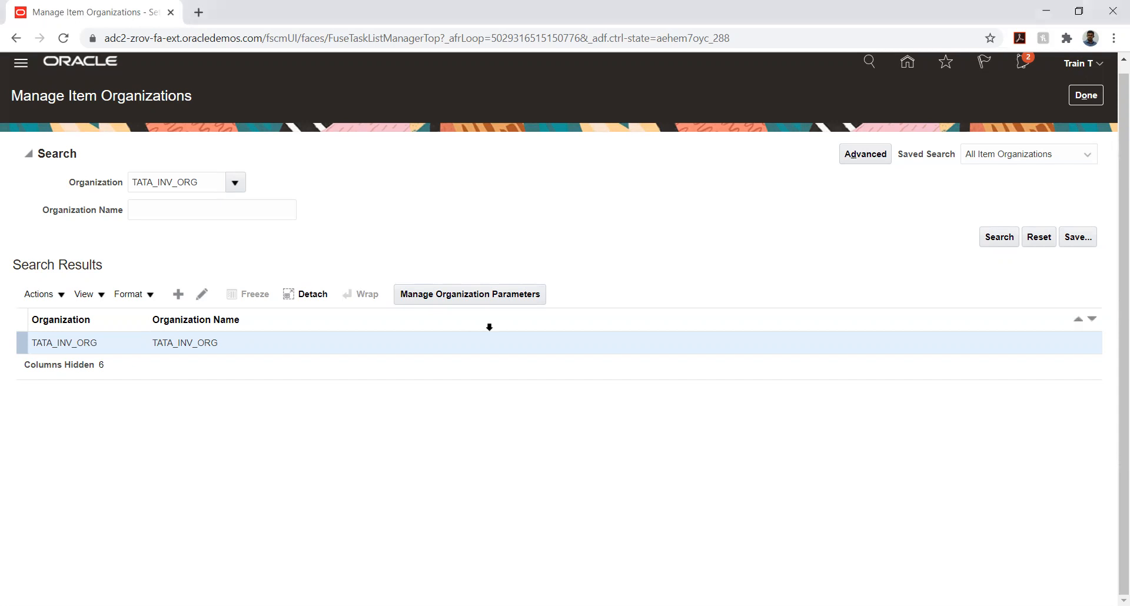
pyautogui.click(1081, 99)
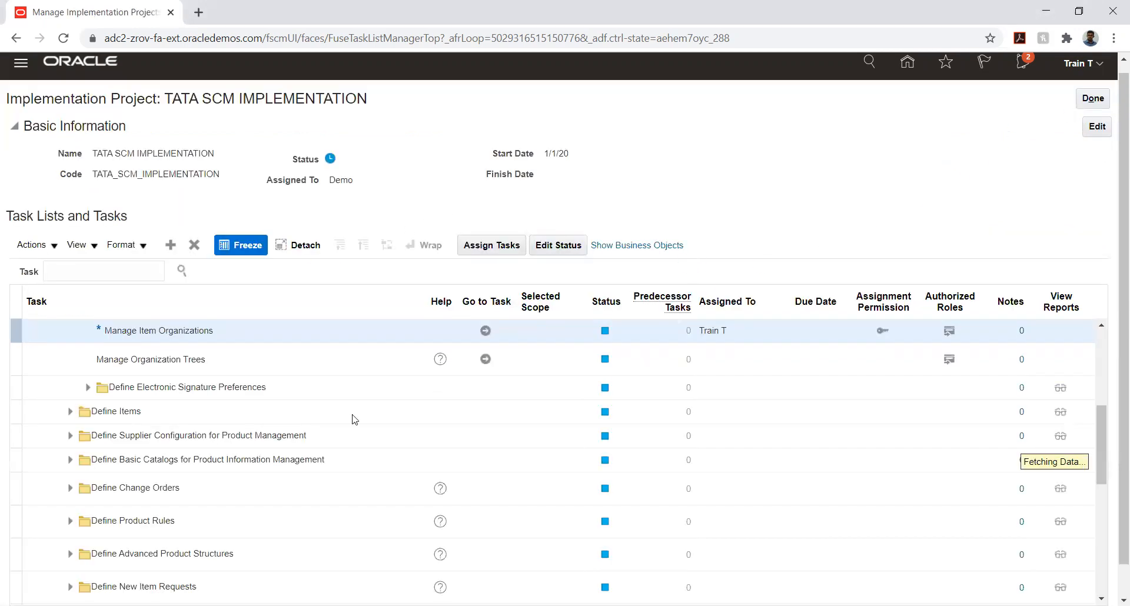
# Expand the Define Items task list and look through its tasks for subinventory setup
pyautogui.click(70, 413)
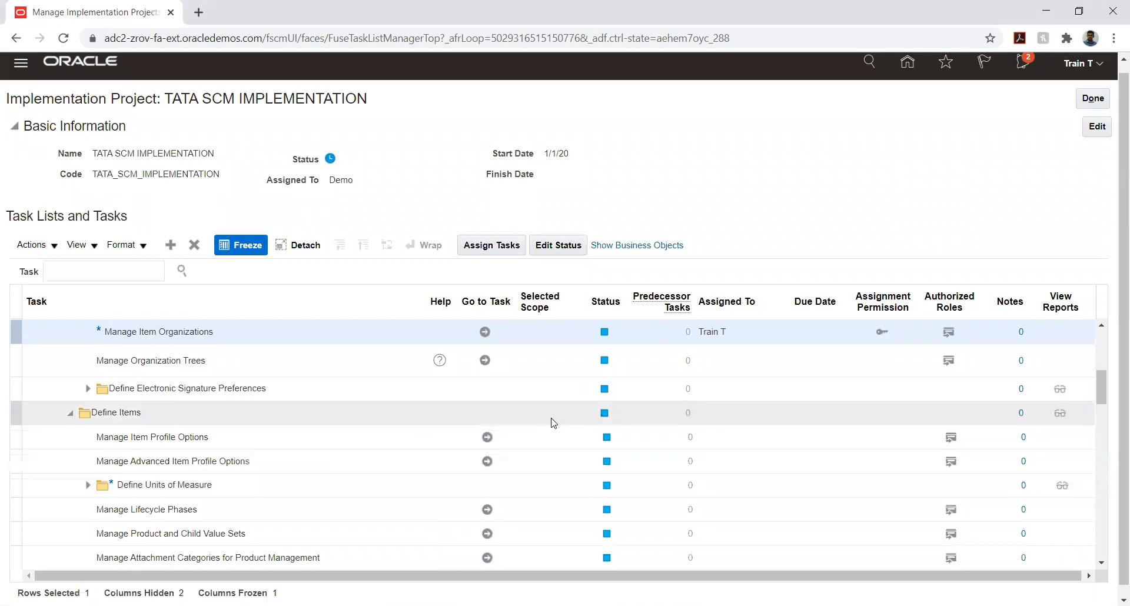
pyautogui.scroll(-3, 235, 459)
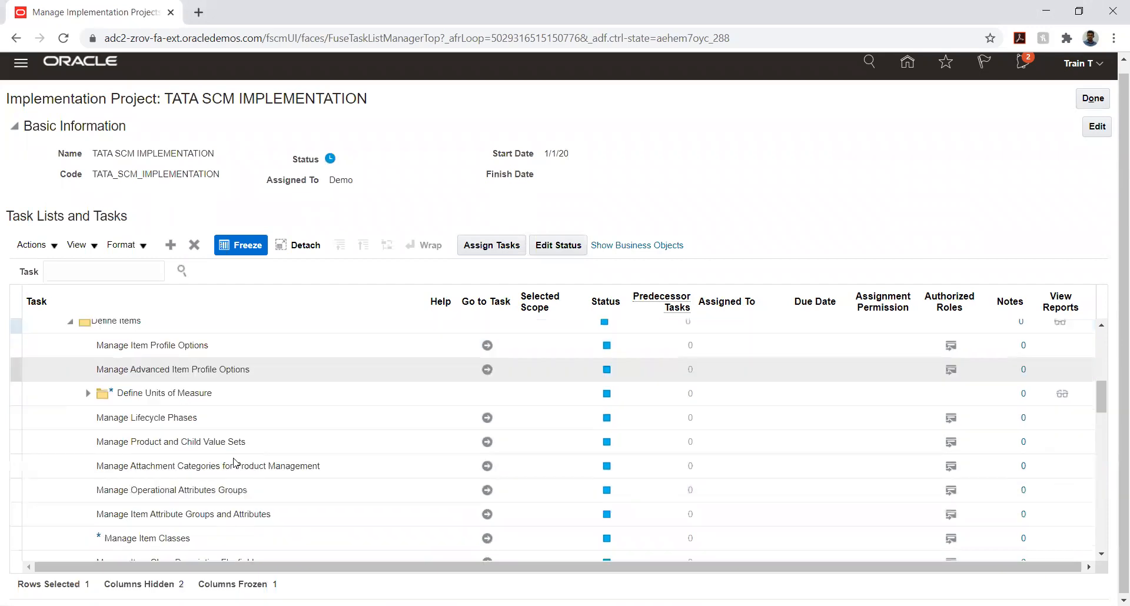
pyautogui.scroll(-3, 232, 439)
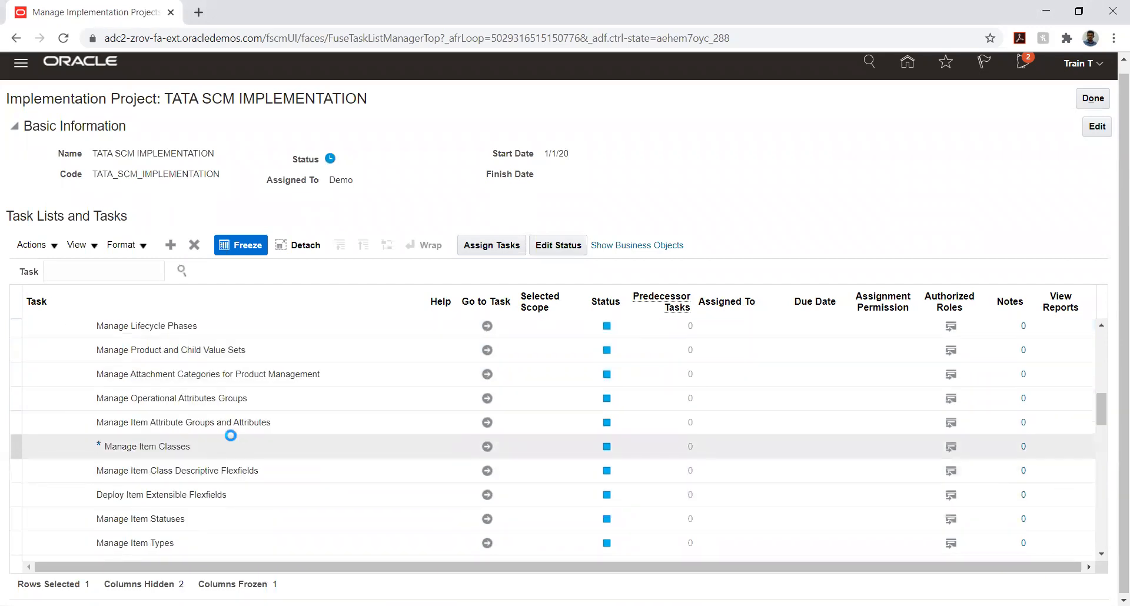
pyautogui.scroll(-3, 231, 435)
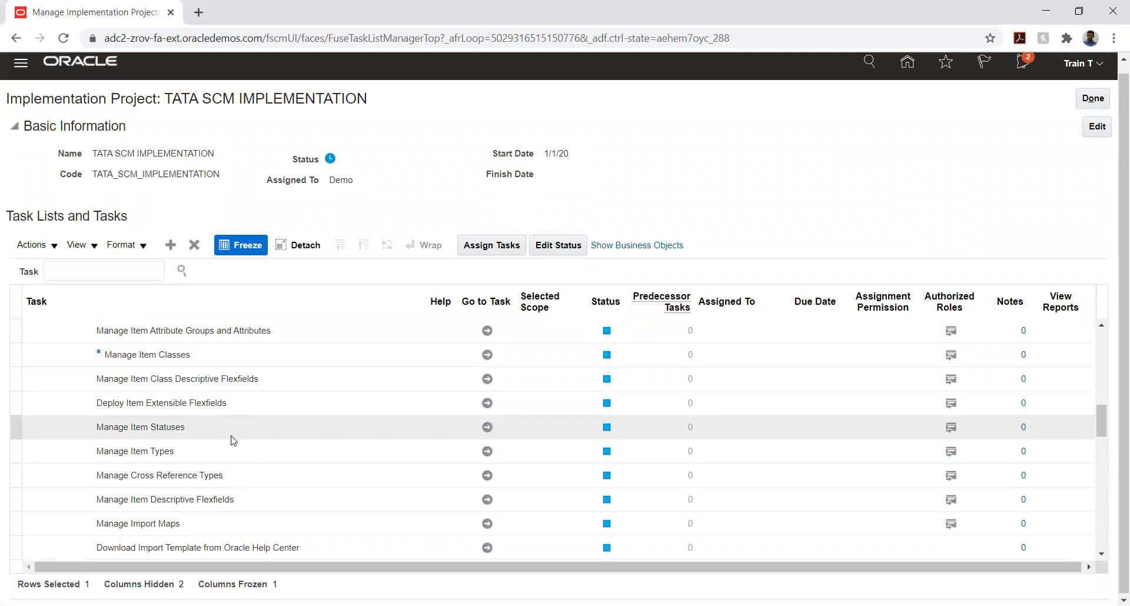
pyautogui.scroll(-12, 234, 441)
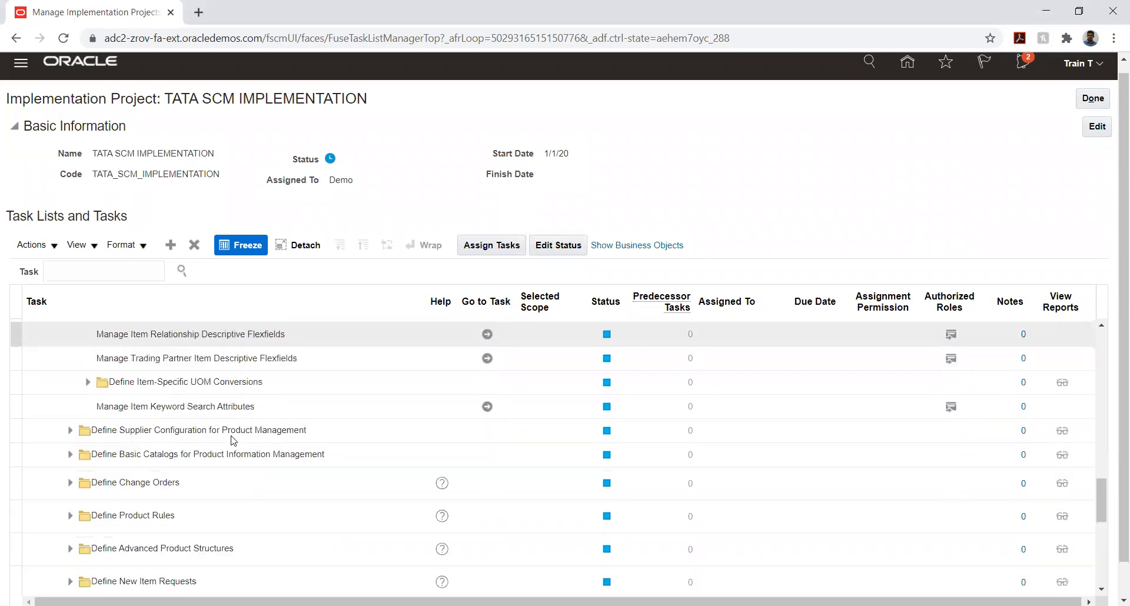
pyautogui.click(232, 436)
pyautogui.scroll(6, 229, 436)
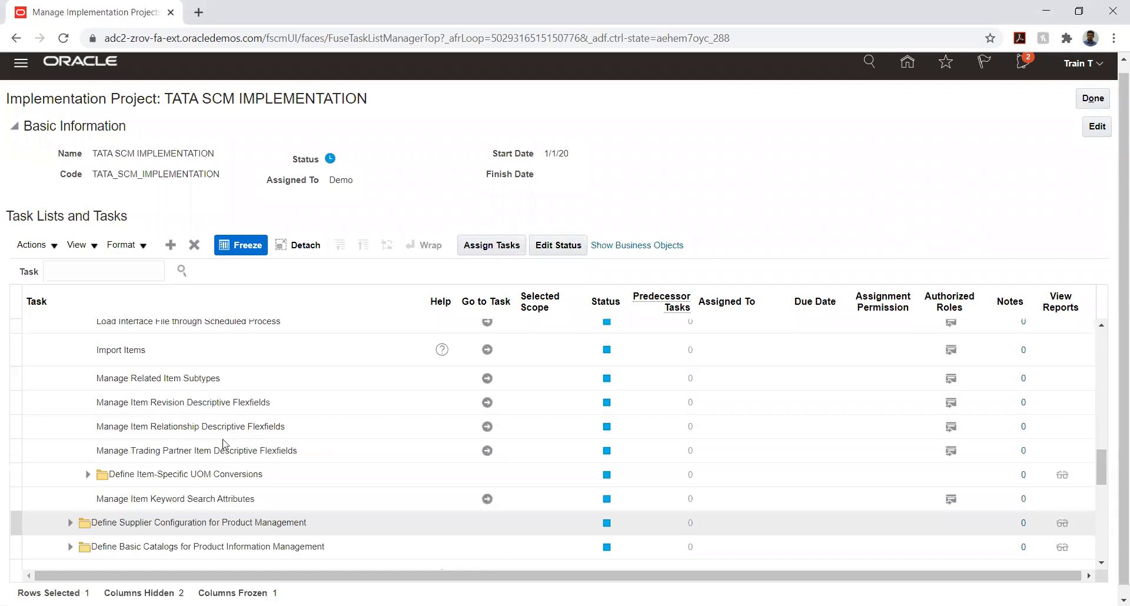
# Search the implementation project's tasks for "%MANA%SUB%INV%"
pyautogui.click(126, 271)
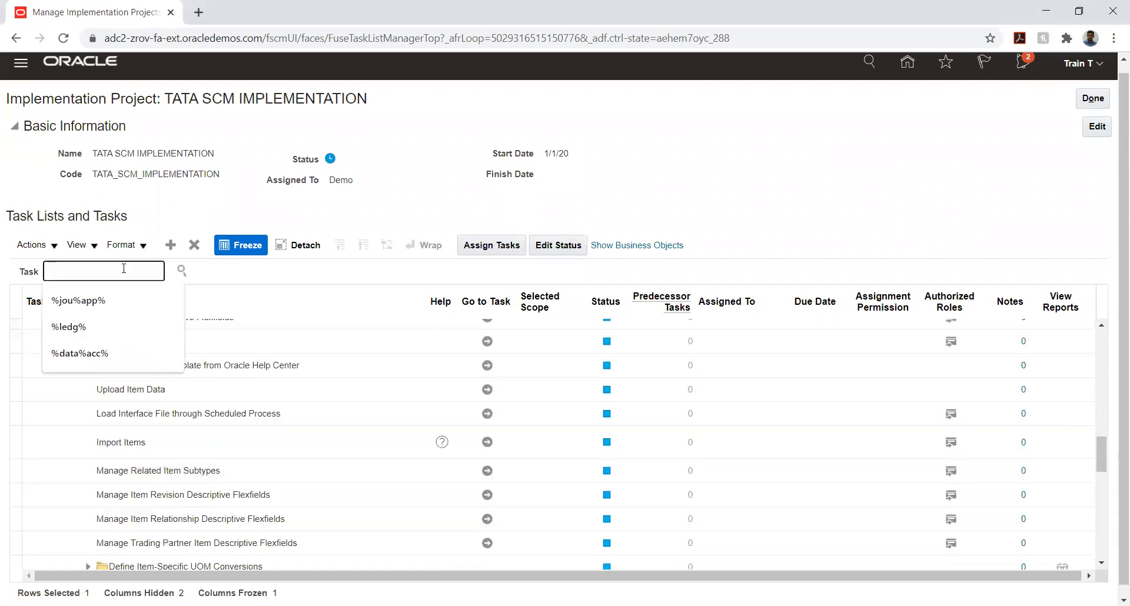
pyautogui.write('%MANA%SUB%INV%')
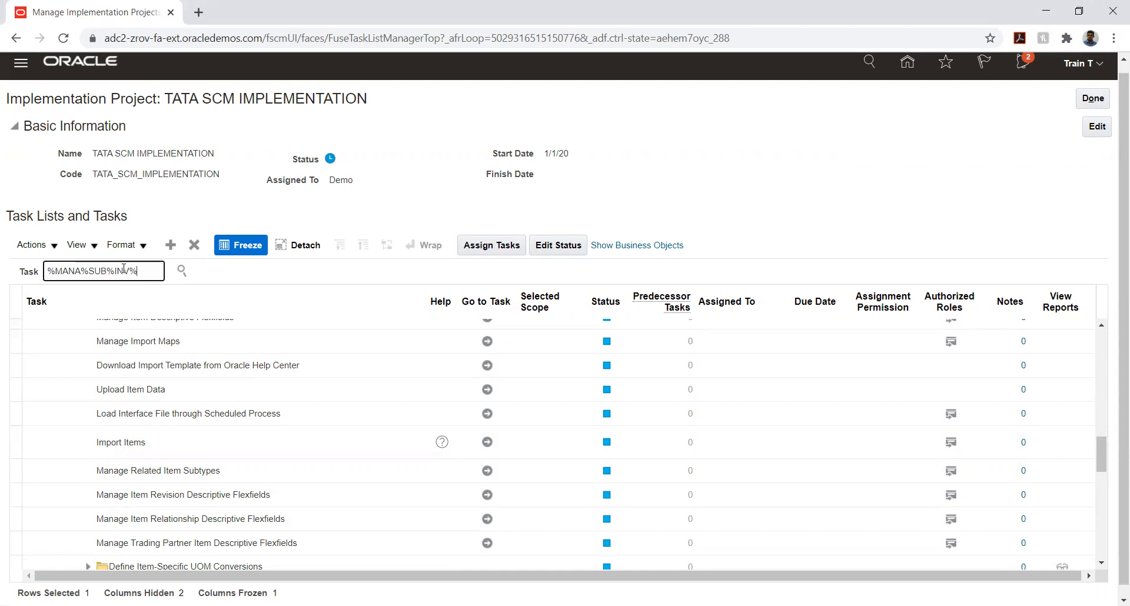
pyautogui.press('Return')
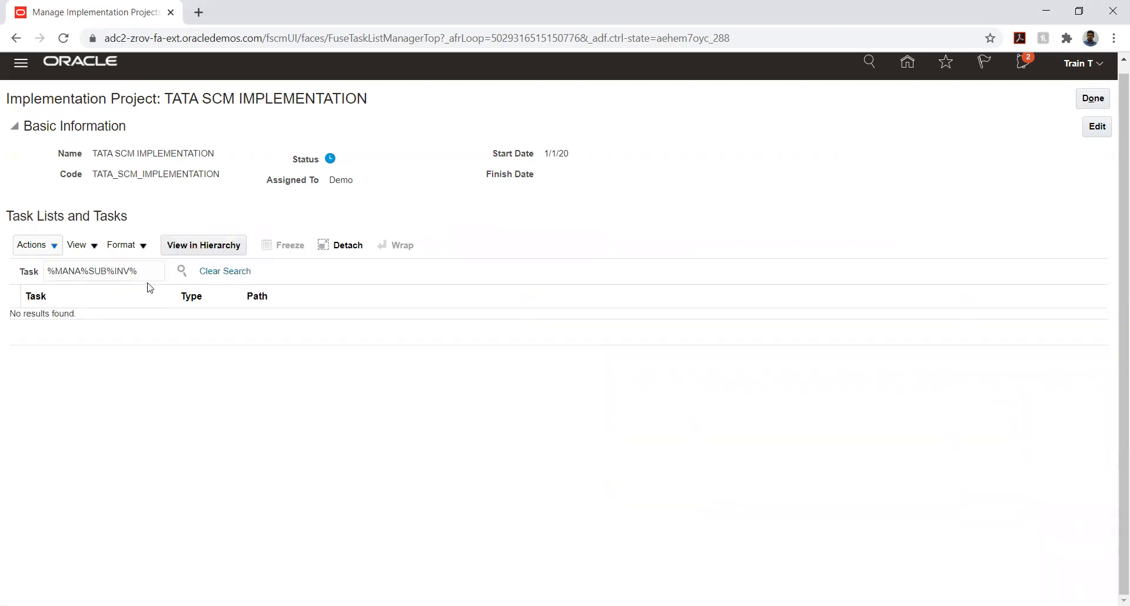
# Search the implementation project's tasks for "%sub%inv%"
pyautogui.moveTo(143, 269); pyautogui.dragTo(18, 274)
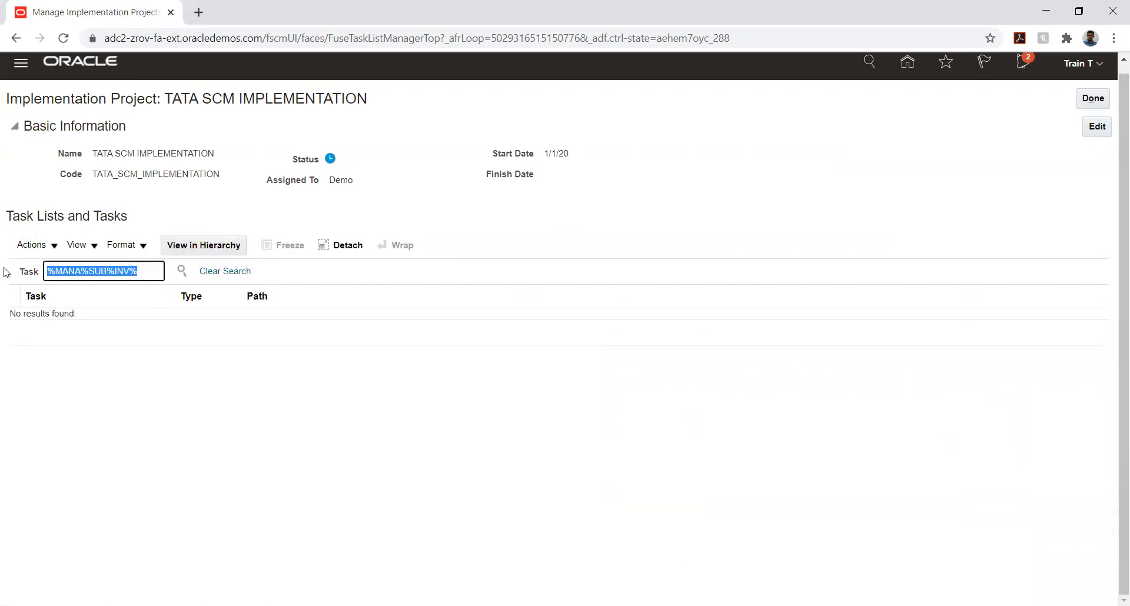
pyautogui.write('%')
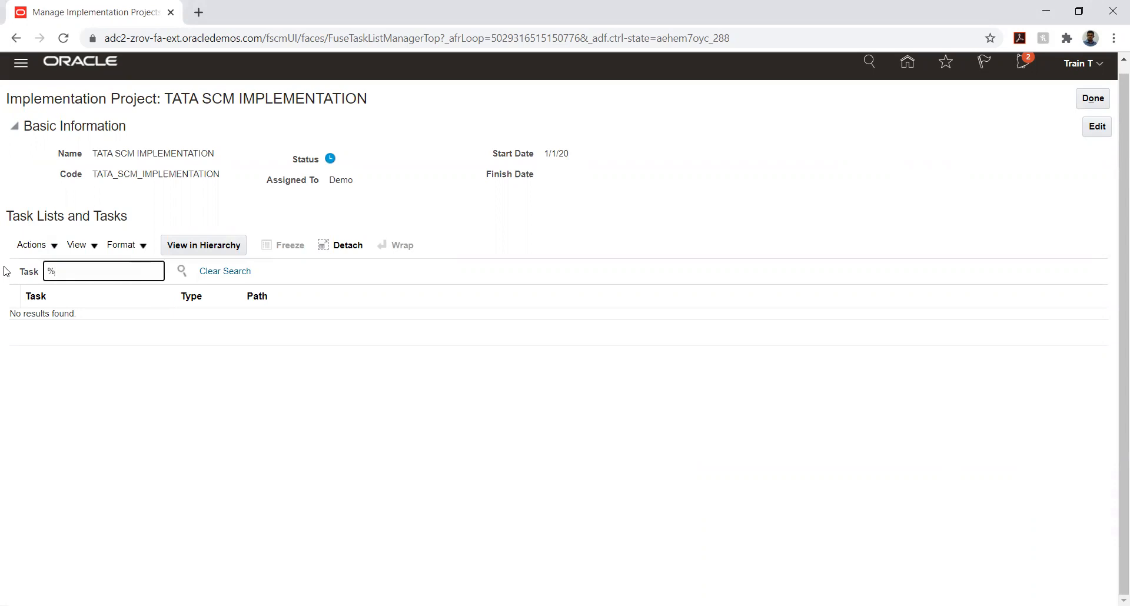
pyautogui.write('sub%inv%')
pyautogui.press('Return')
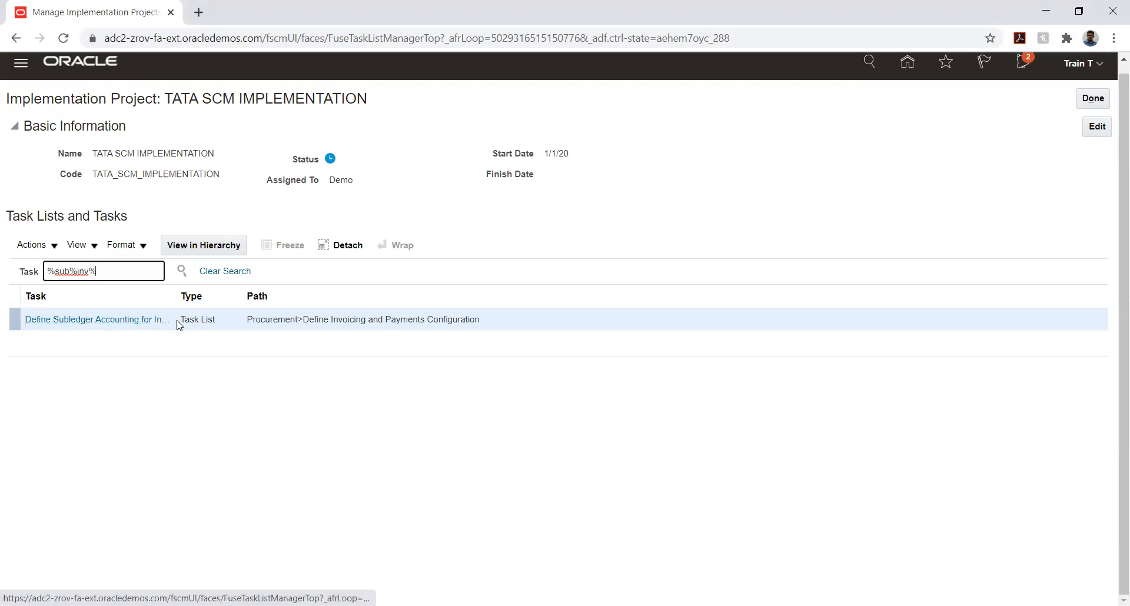
# Search the project's tasks for "%%invent%" and widen the Task column to read the task names
pyautogui.click(70, 271)
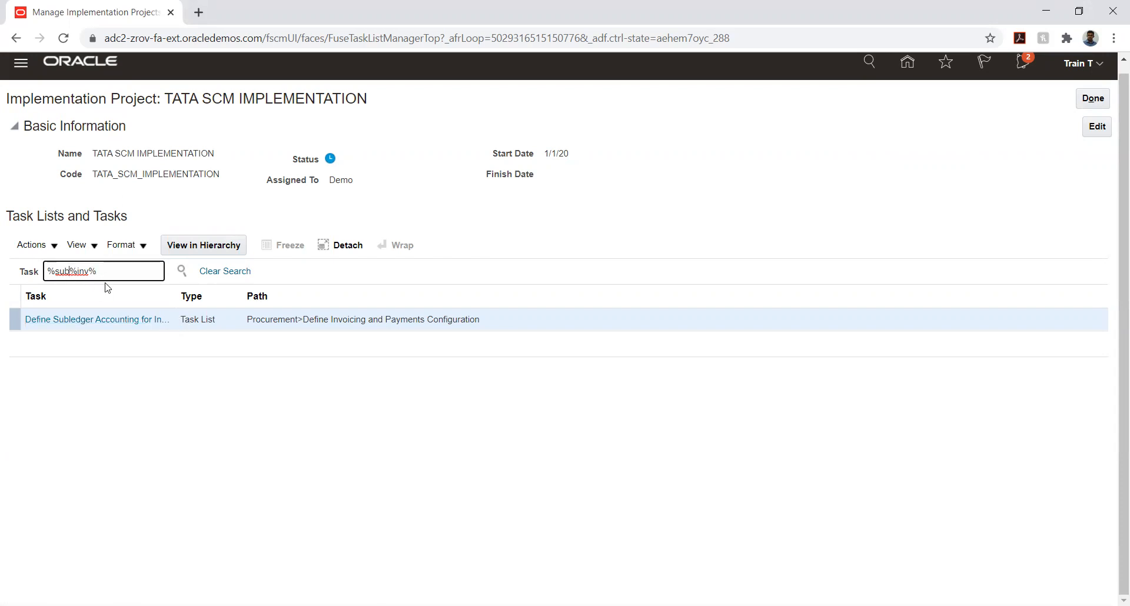
pyautogui.press('BackSpace')
pyautogui.press('BackSpace')
pyautogui.press('BackSpace')
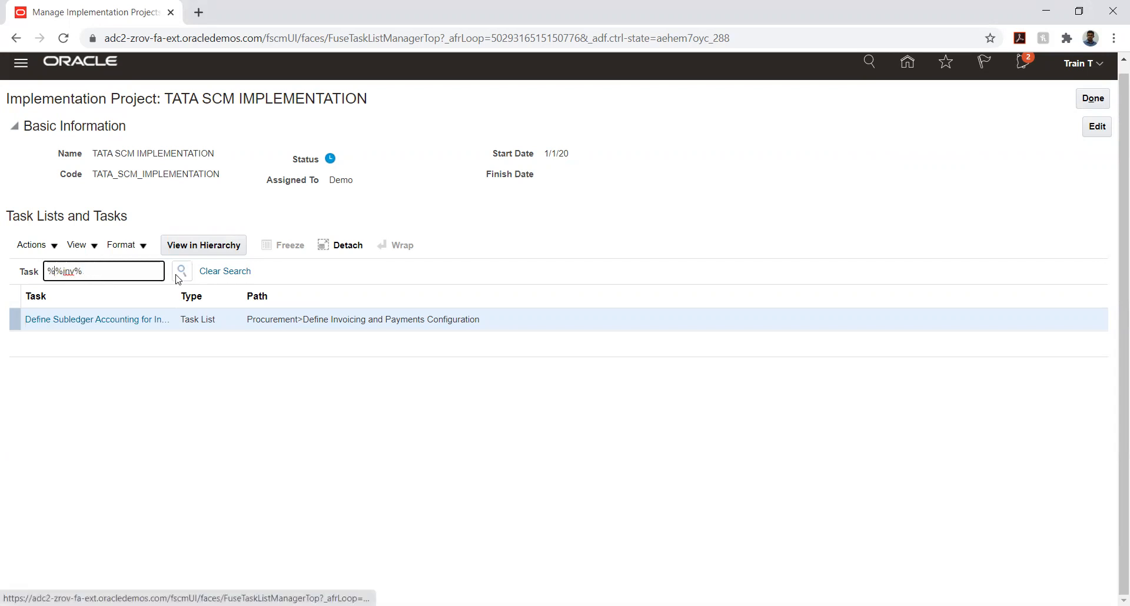
pyautogui.click(78, 272)
pyautogui.write('ent')
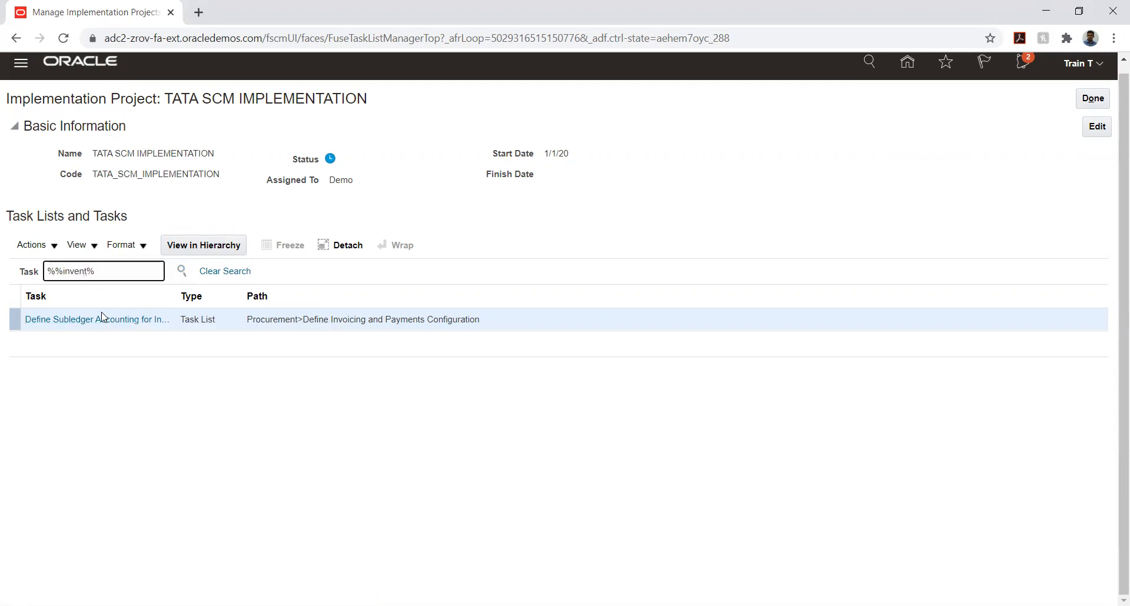
pyautogui.click(181, 271)
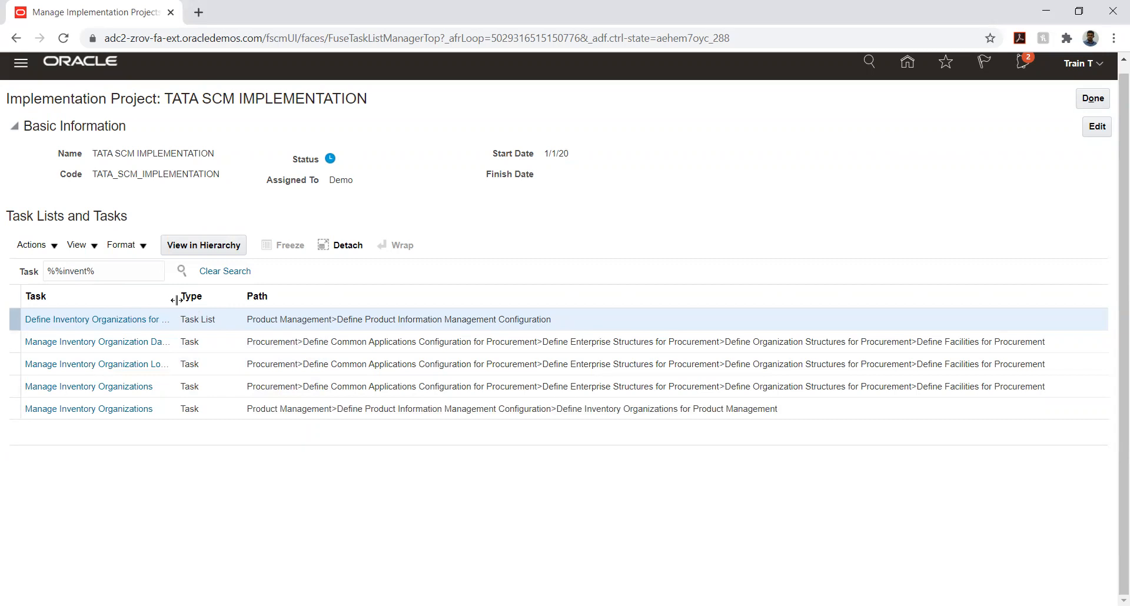
pyautogui.moveTo(180, 297); pyautogui.dragTo(220, 297)
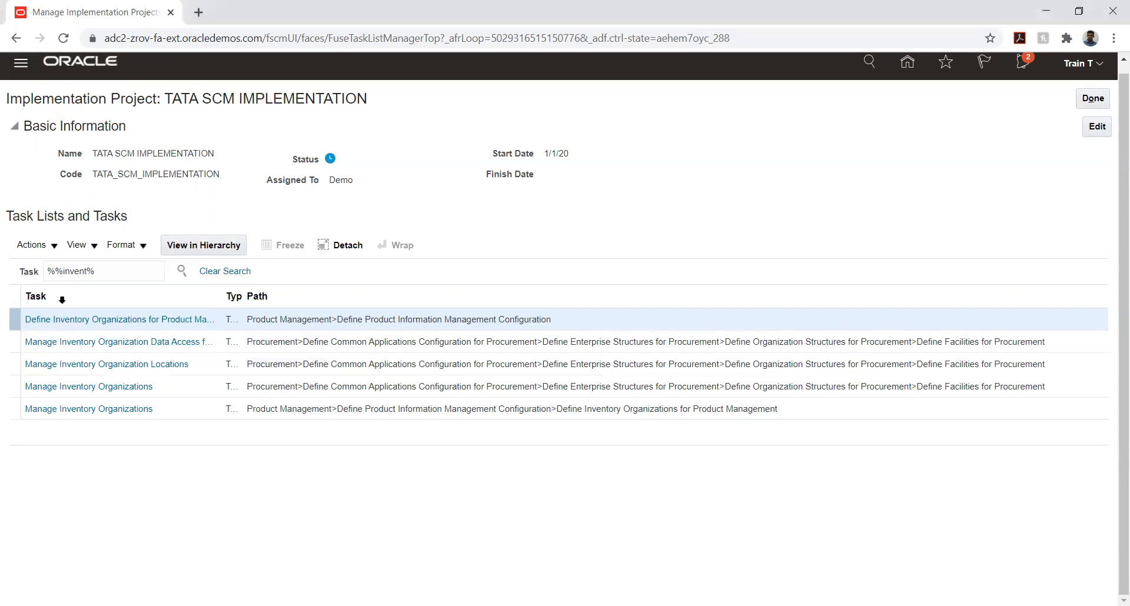
# Narrow the project task search to "%%subinvent%"
pyautogui.click(65, 273)
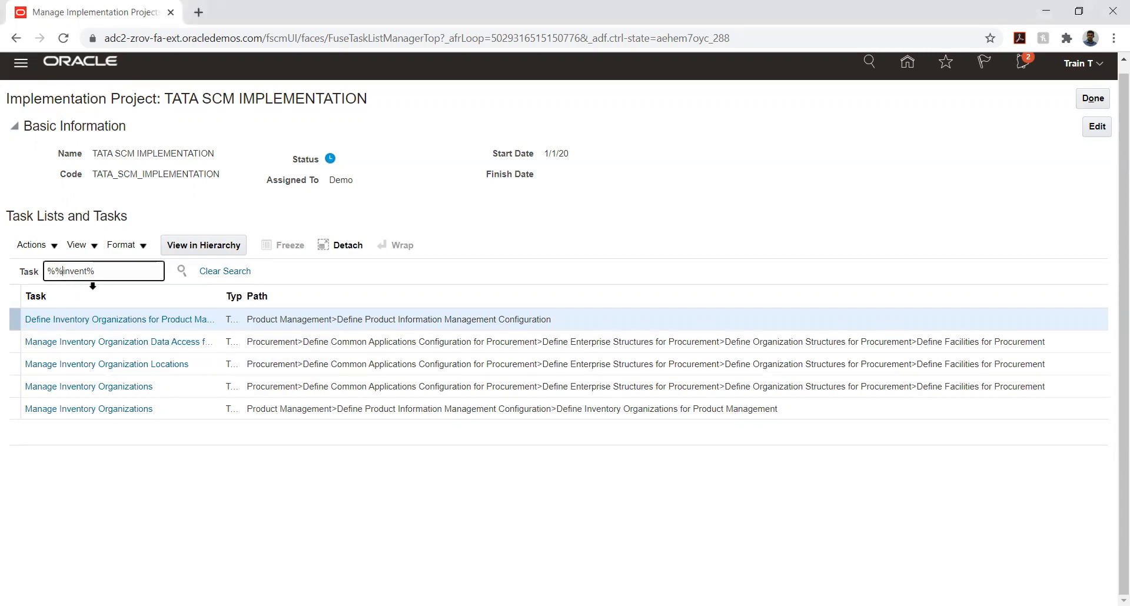
pyautogui.write('sub')
pyautogui.click(182, 271)
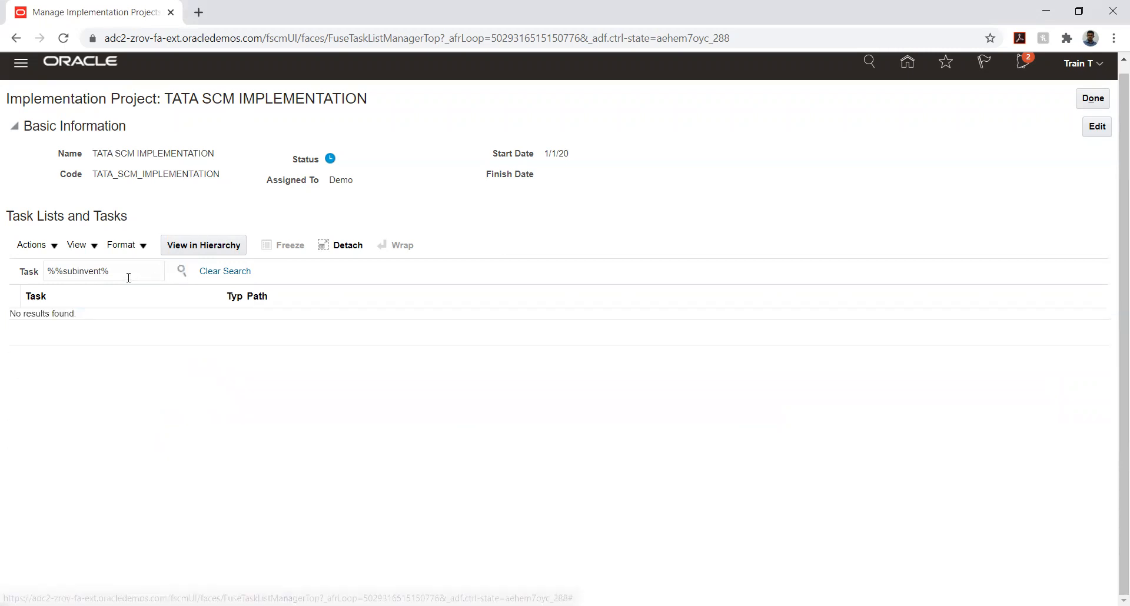
# Close the TATA SCM IMPLEMENTATION project and the project list, and open the Setup and Maintenance search page
pyautogui.click(1089, 106)
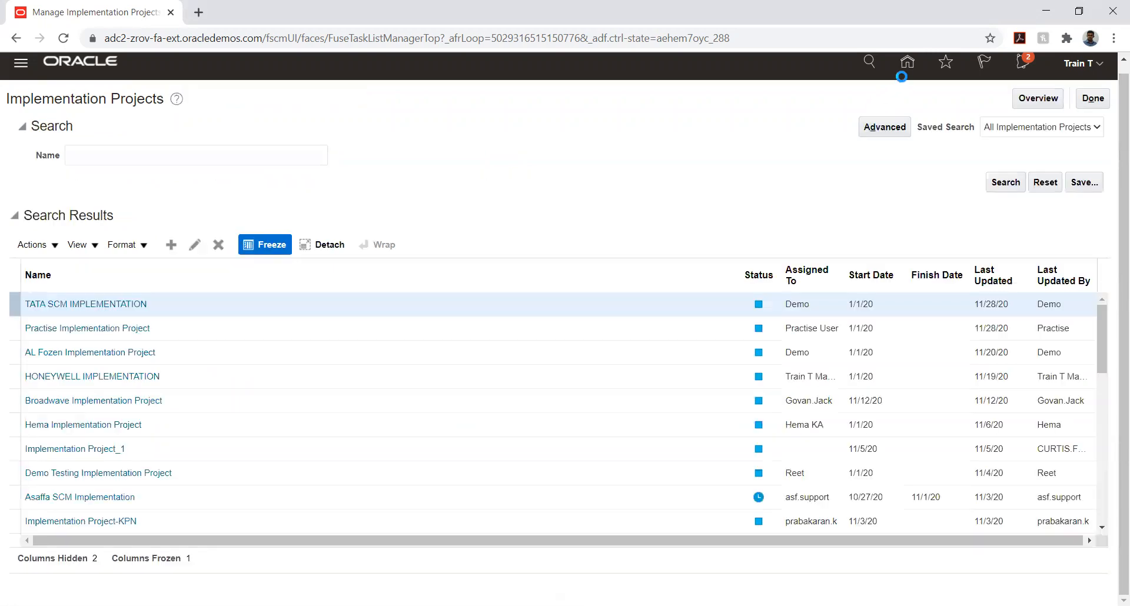
pyautogui.click(1094, 100)
pyautogui.click(1113, 188)
pyautogui.click(972, 196)
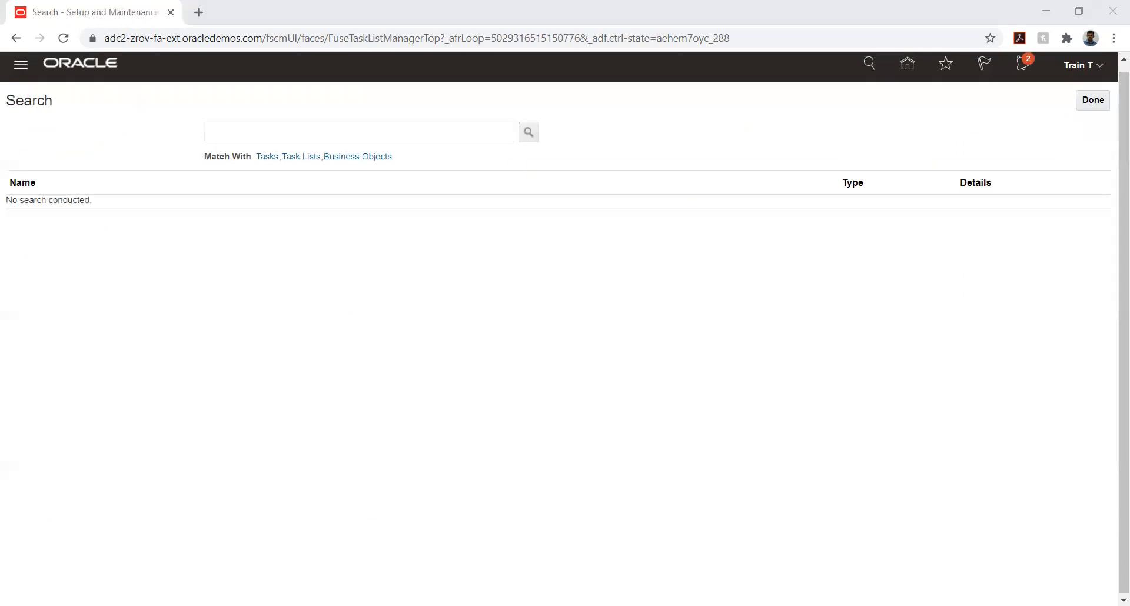
# Search the setup tasks for "Manage Subinventories and Locators" and open that task
pyautogui.click(345, 131)
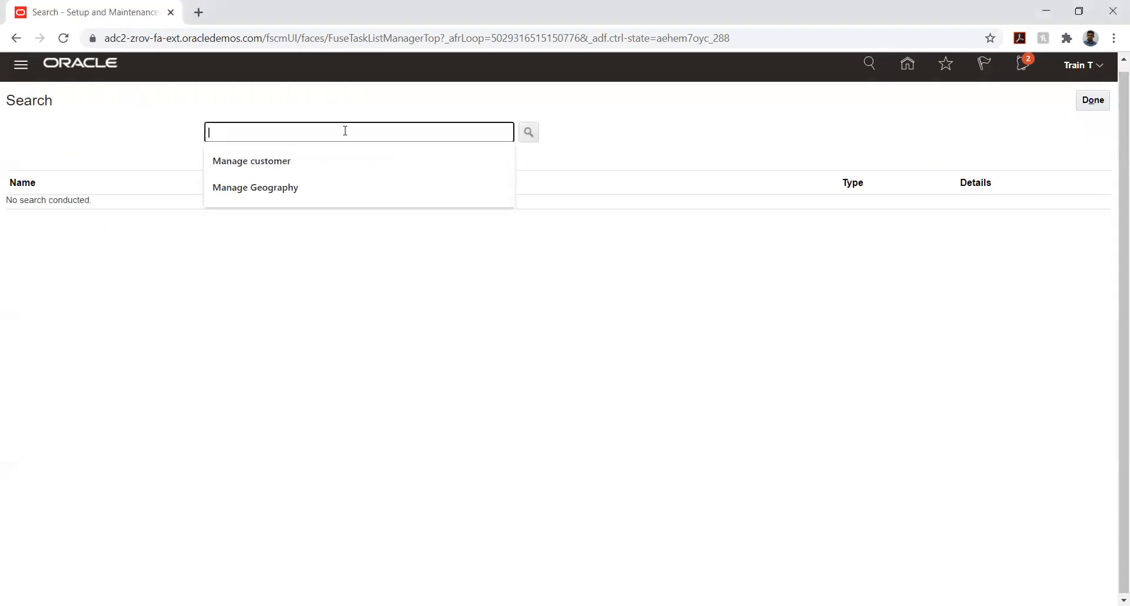
pyautogui.write('Manage Subinventories and')
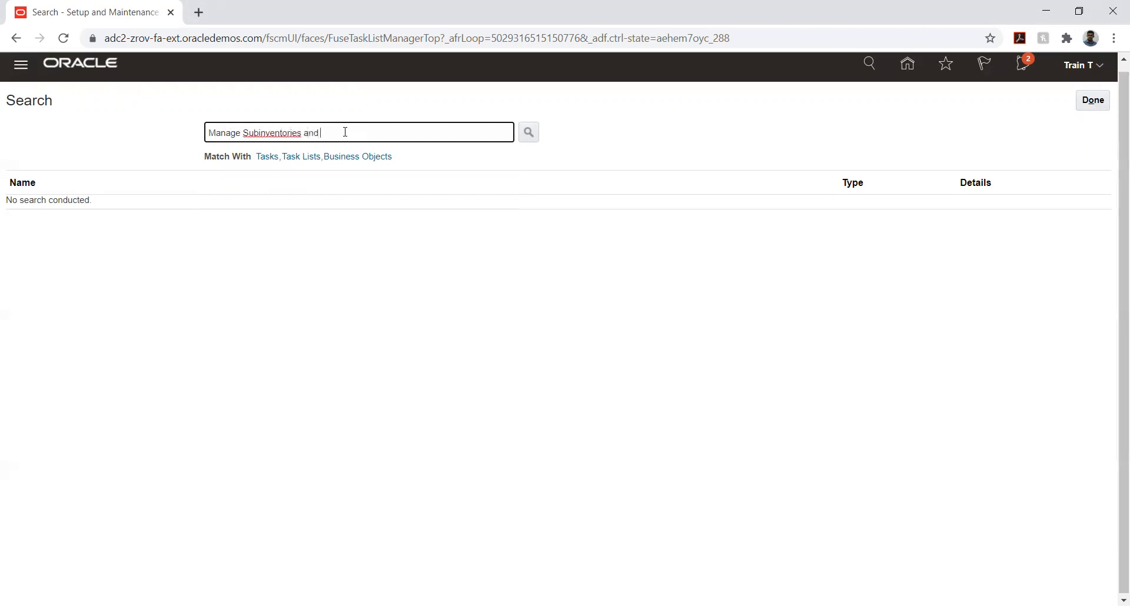
pyautogui.write(' Locators')
pyautogui.press('Return')
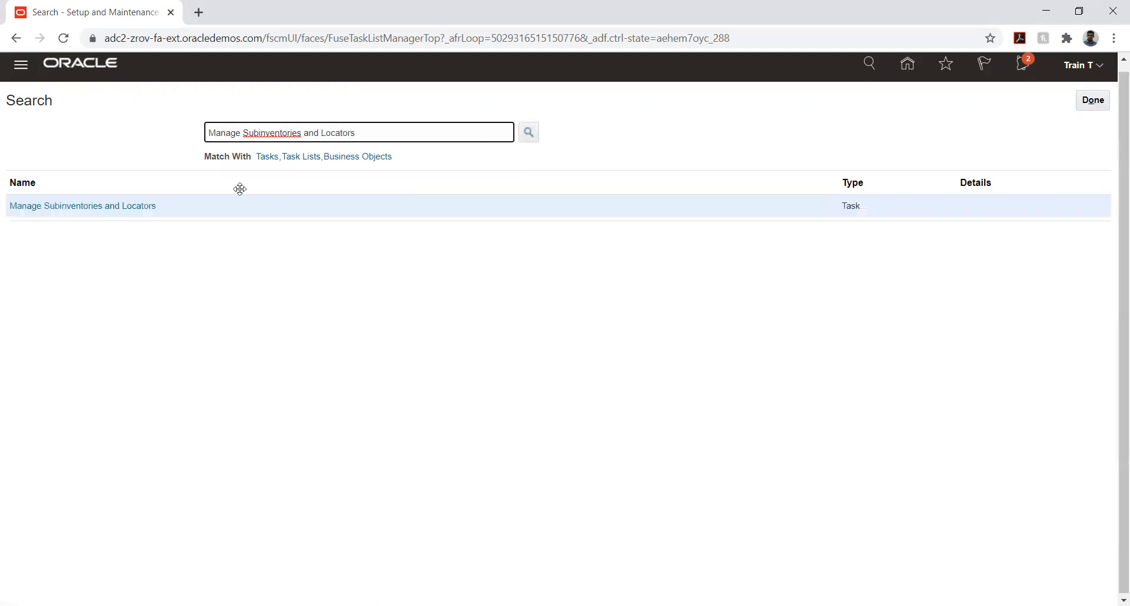
pyautogui.click(76, 208)
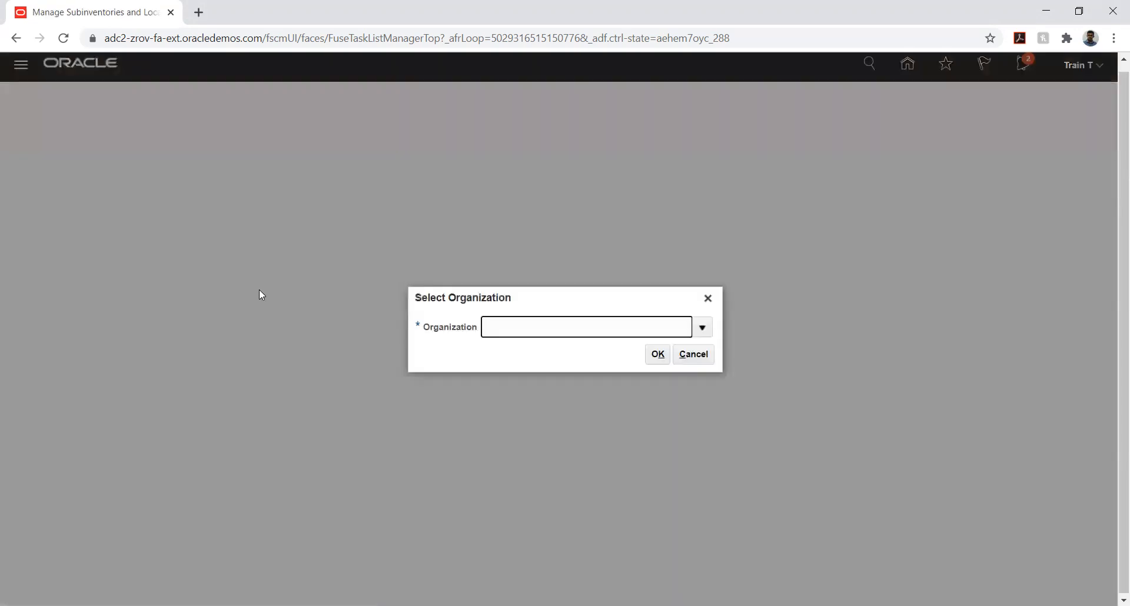
# Open the full organization lookup for the subinventory task and search for organizations starting with "tata"
pyautogui.click(703, 329)
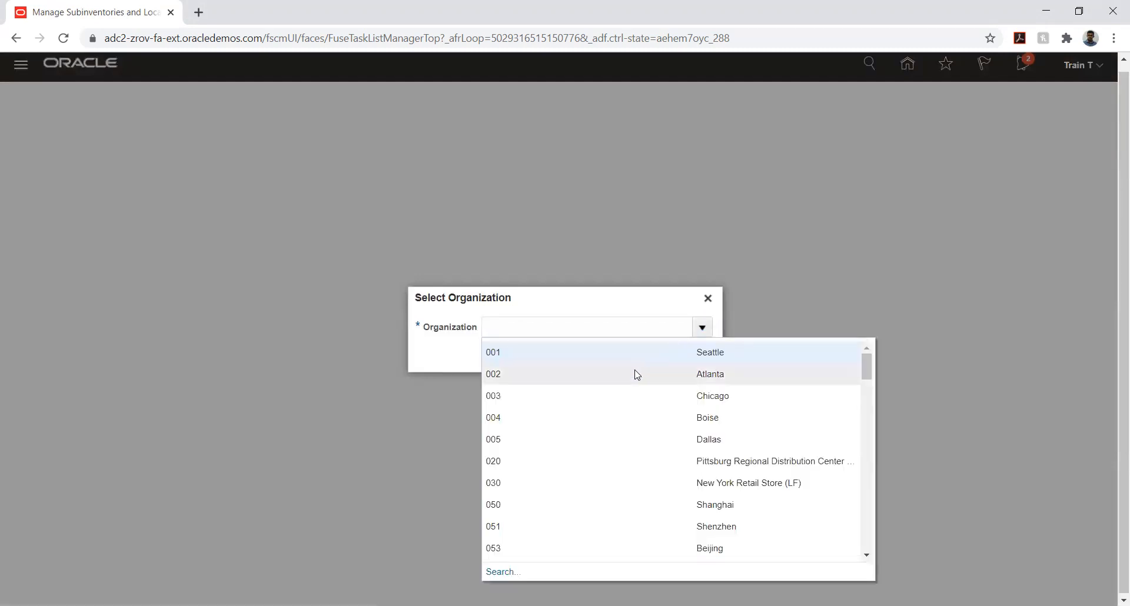
pyautogui.scroll(-1, 632, 379)
pyautogui.scroll(-3, 632, 380)
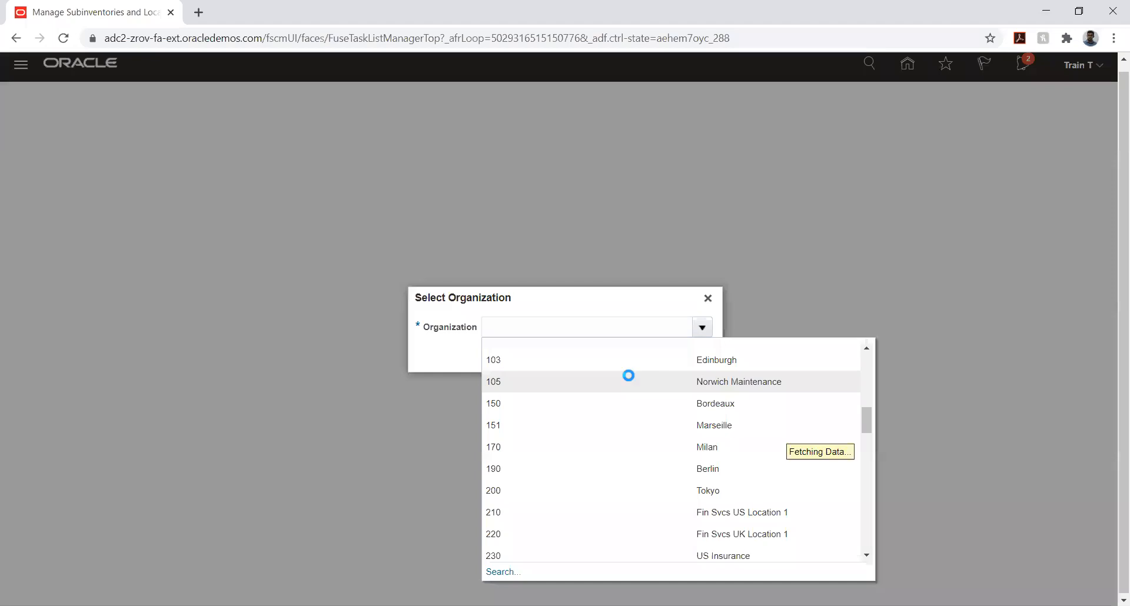
pyautogui.scroll(-3, 551, 554)
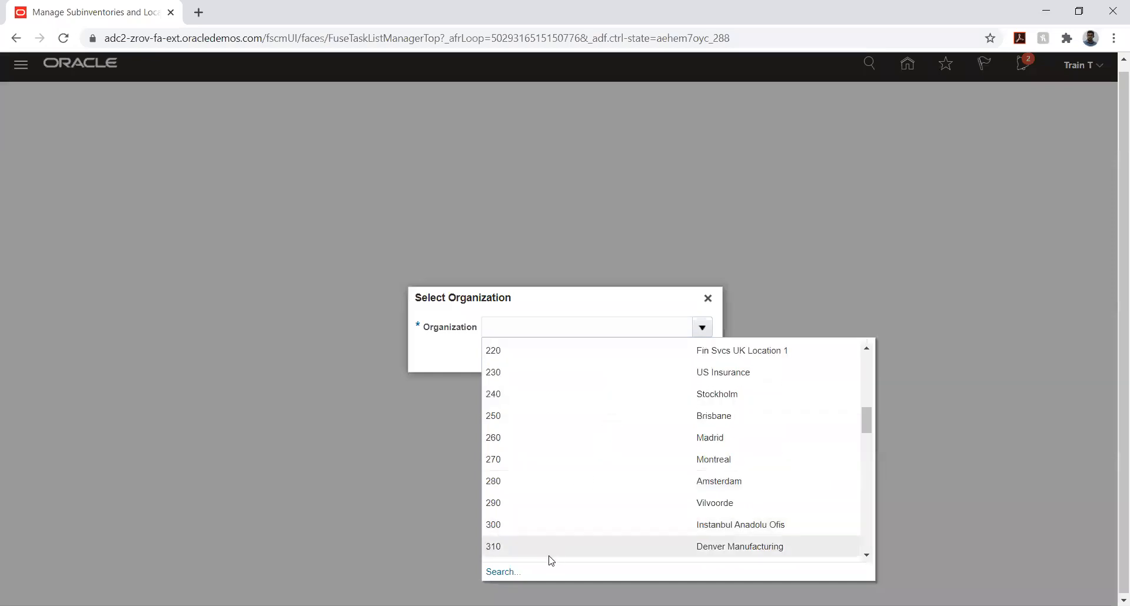
pyautogui.click(502, 572)
pyautogui.click(505, 296)
pyautogui.write('tata')
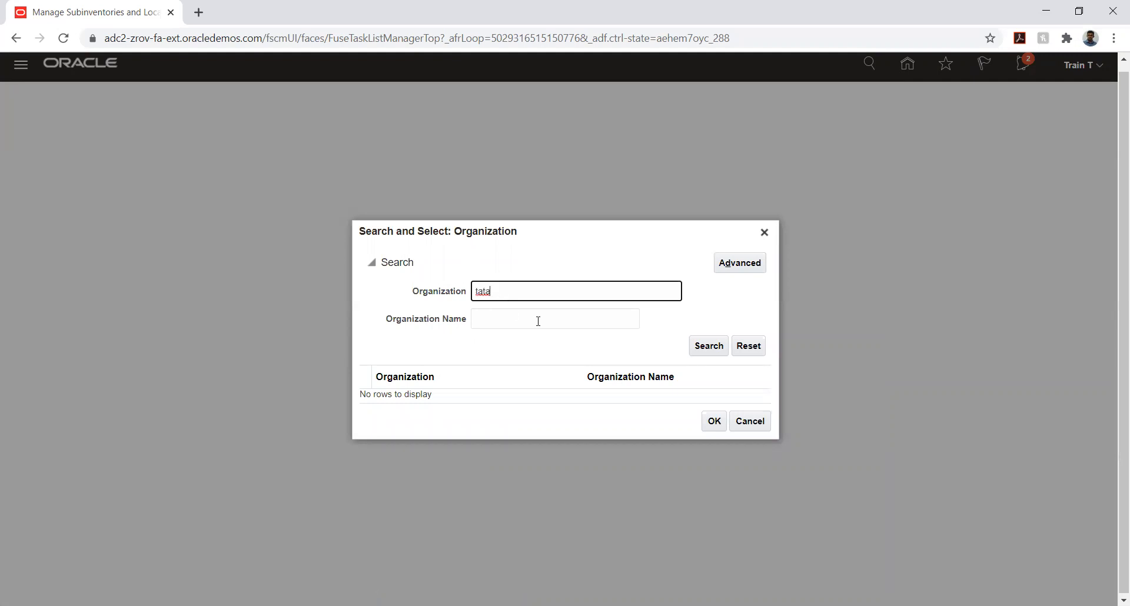
pyautogui.click(703, 349)
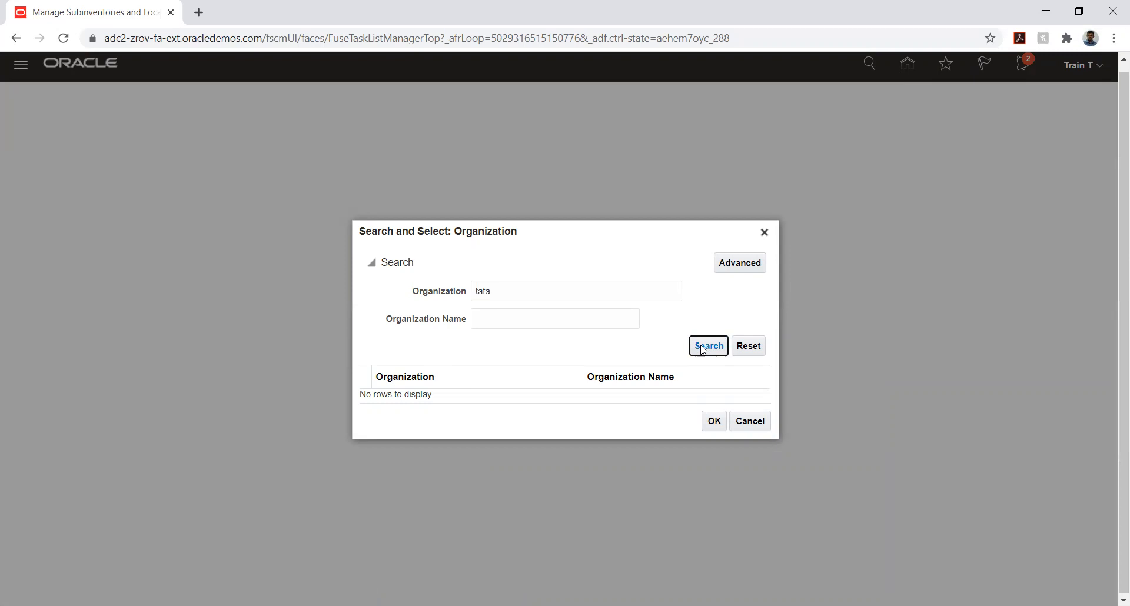
# Clear the organization criterion, list all organizations and look through them for the TATA organization
pyautogui.doubleClick(542, 288)
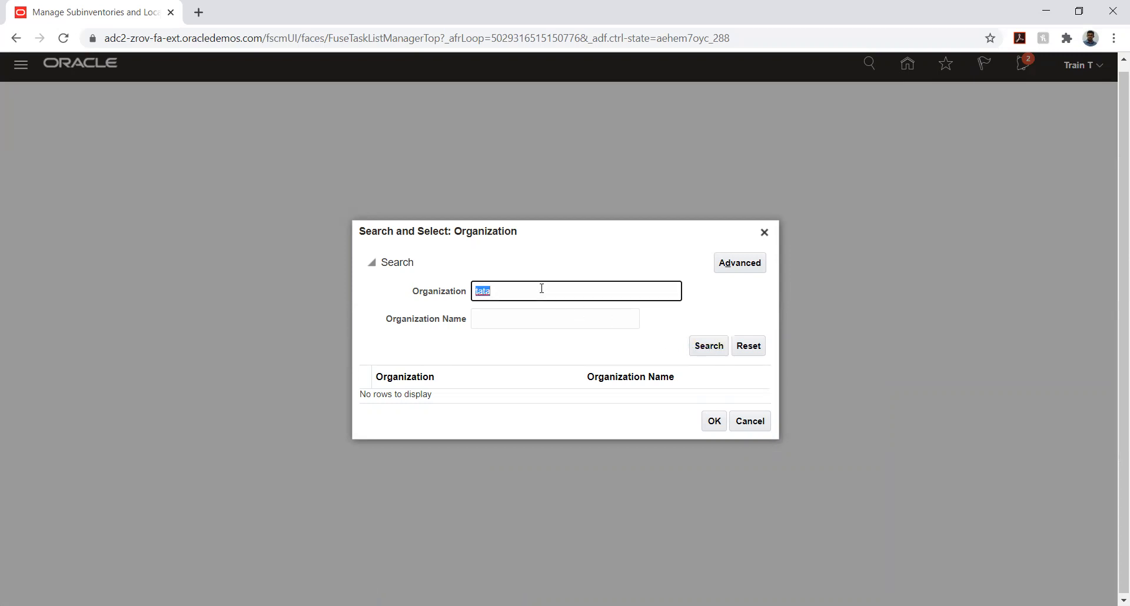
pyautogui.press('BackSpace')
pyautogui.click(711, 349)
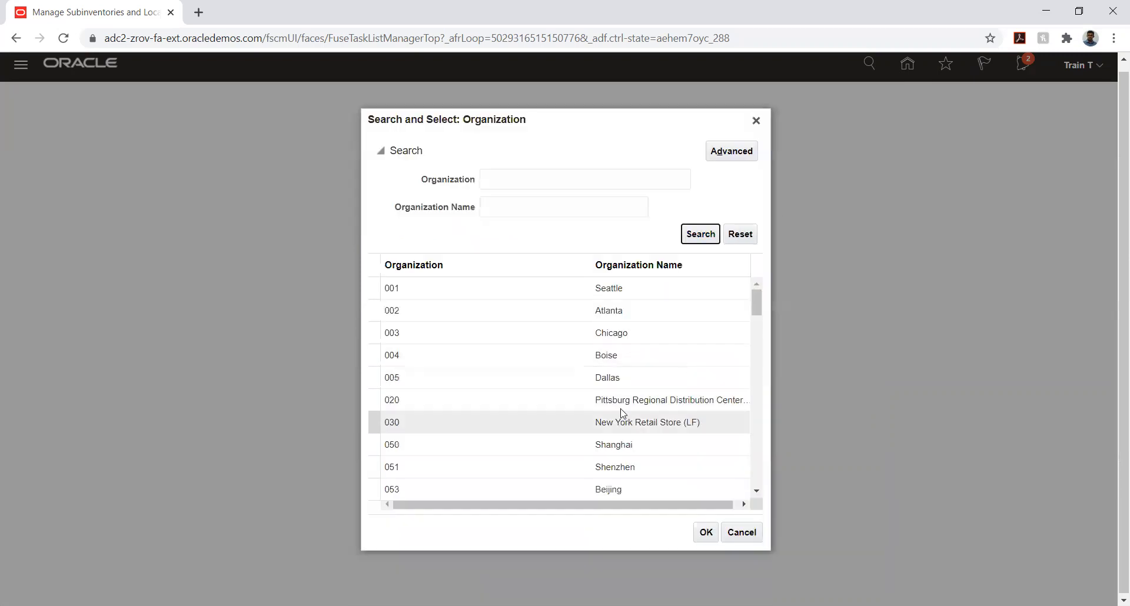
pyautogui.scroll(-5, 631, 362)
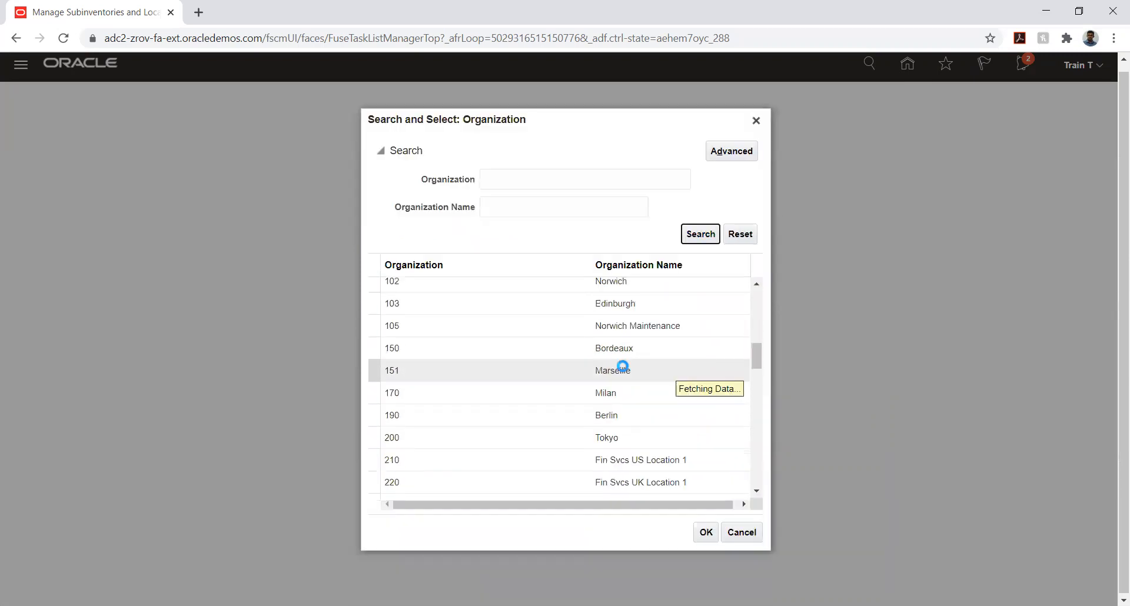
pyautogui.scroll(-10, 620, 368)
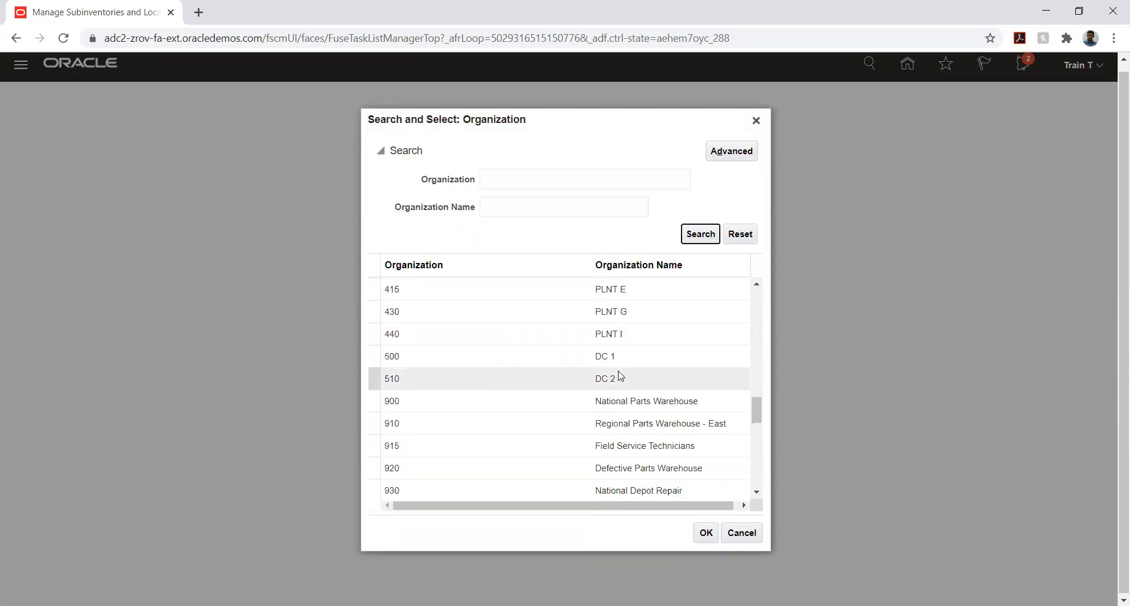
pyautogui.scroll(-2, 618, 371)
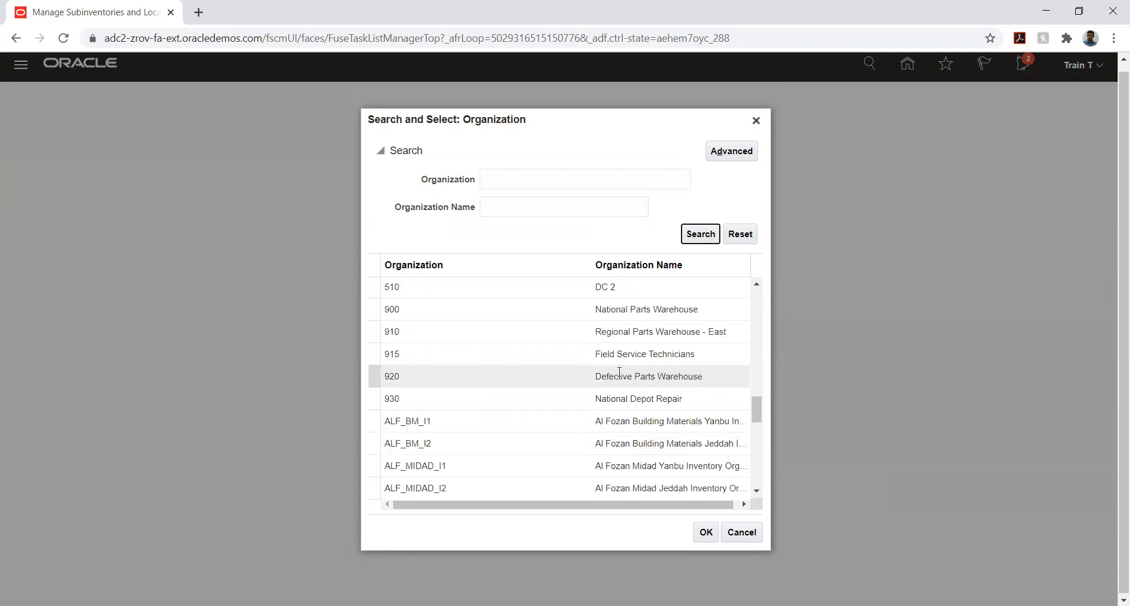
# Switch the organization lookup to advanced search and examine the rest of the list for a TATA entry
pyautogui.click(725, 154)
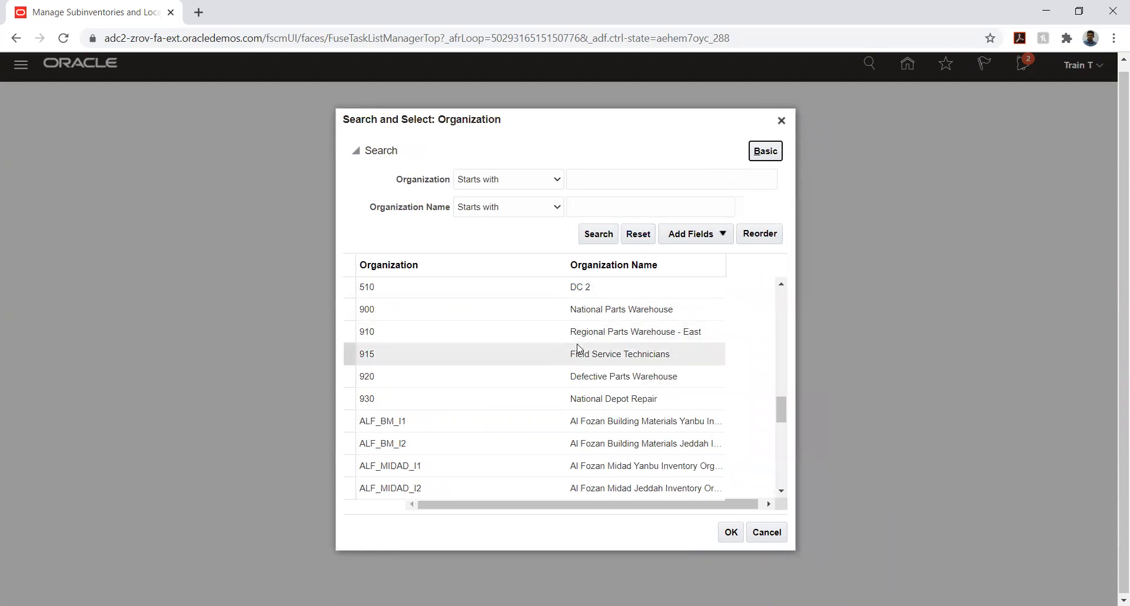
pyautogui.scroll(-2, 578, 349)
pyautogui.scroll(-2, 578, 348)
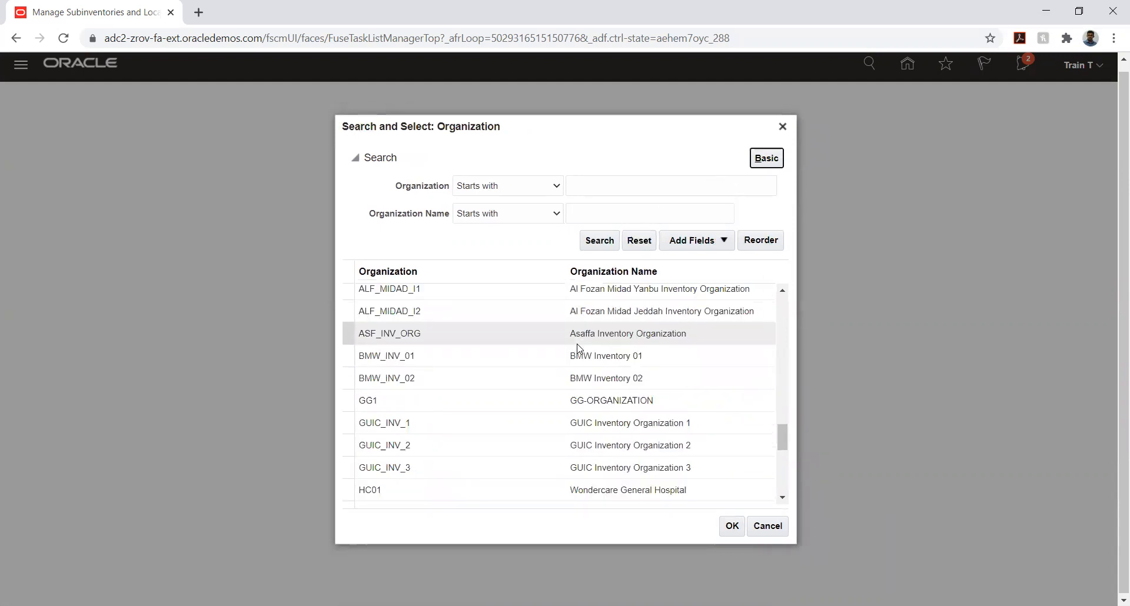
pyautogui.scroll(-10, 578, 349)
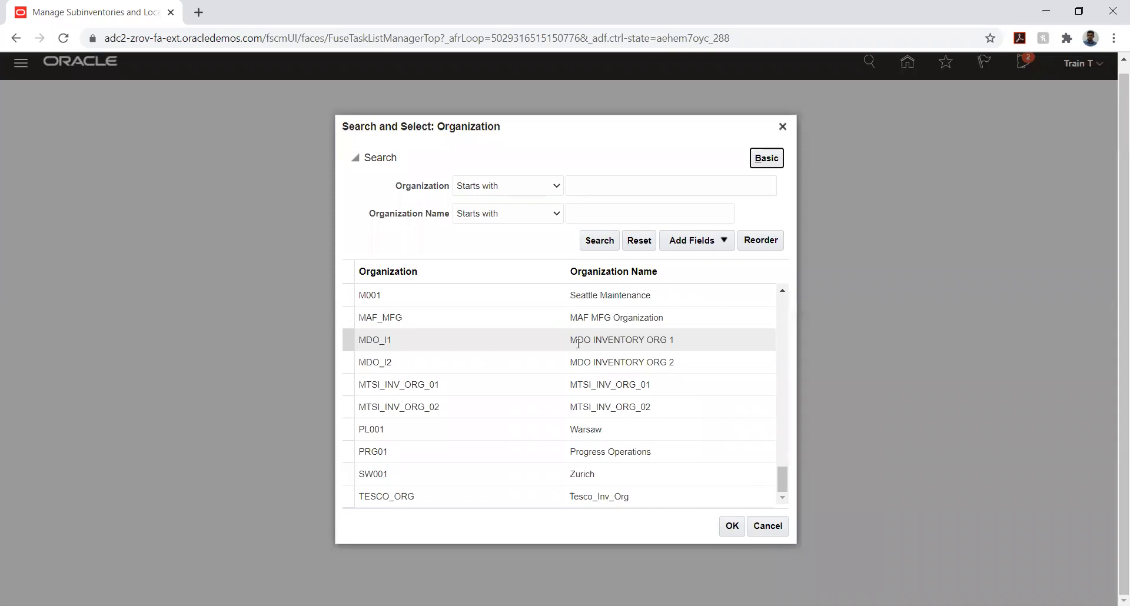
pyautogui.scroll(2, 578, 343)
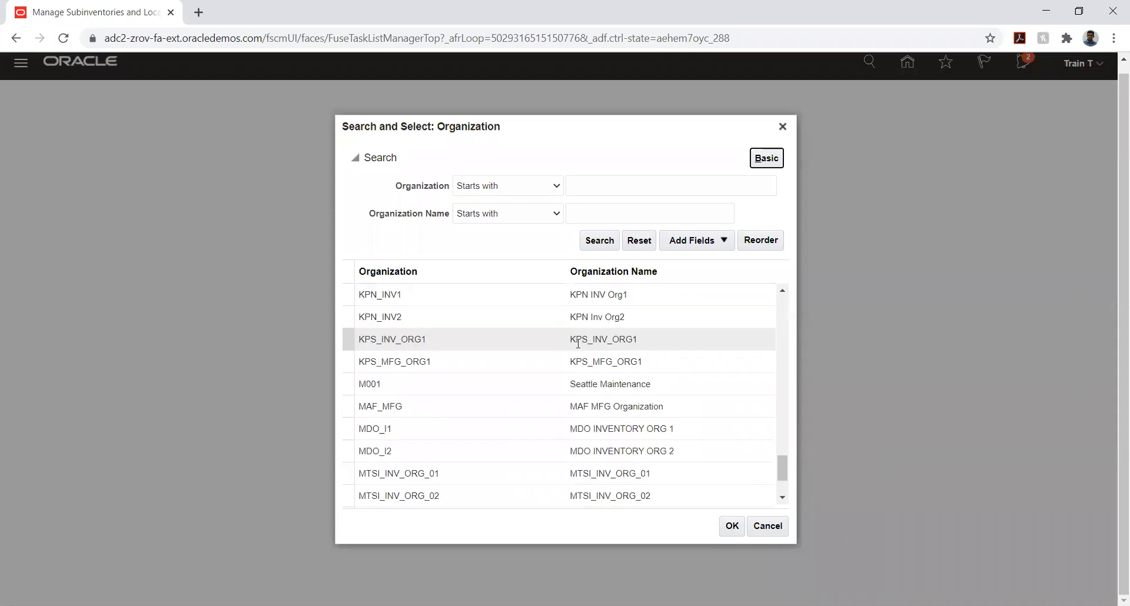
pyautogui.scroll(8, 578, 343)
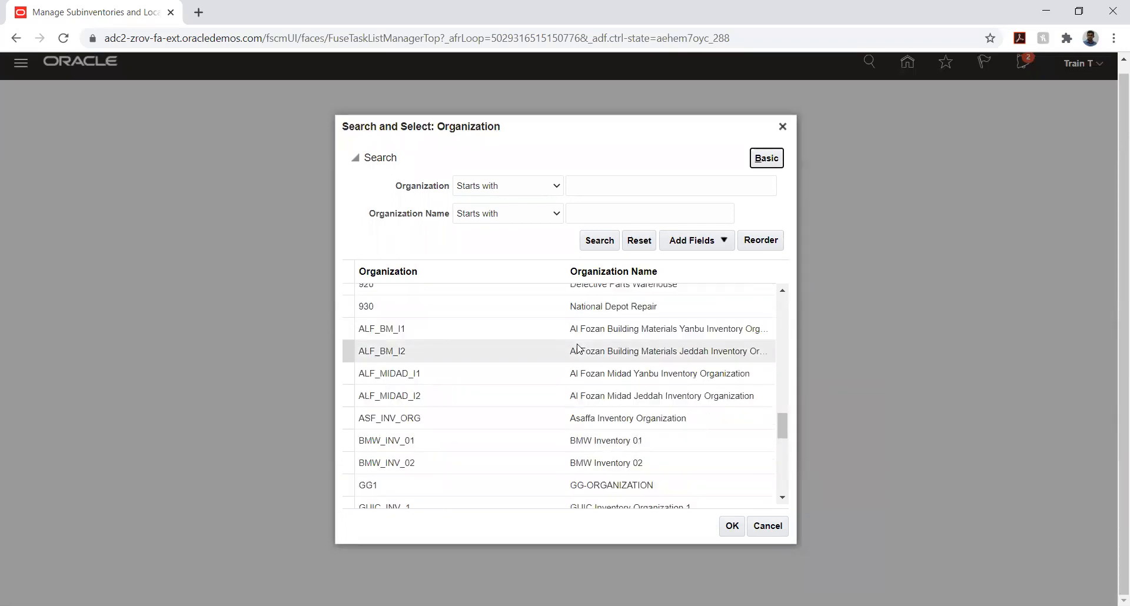
pyautogui.scroll(2, 578, 348)
pyautogui.scroll(2, 578, 348)
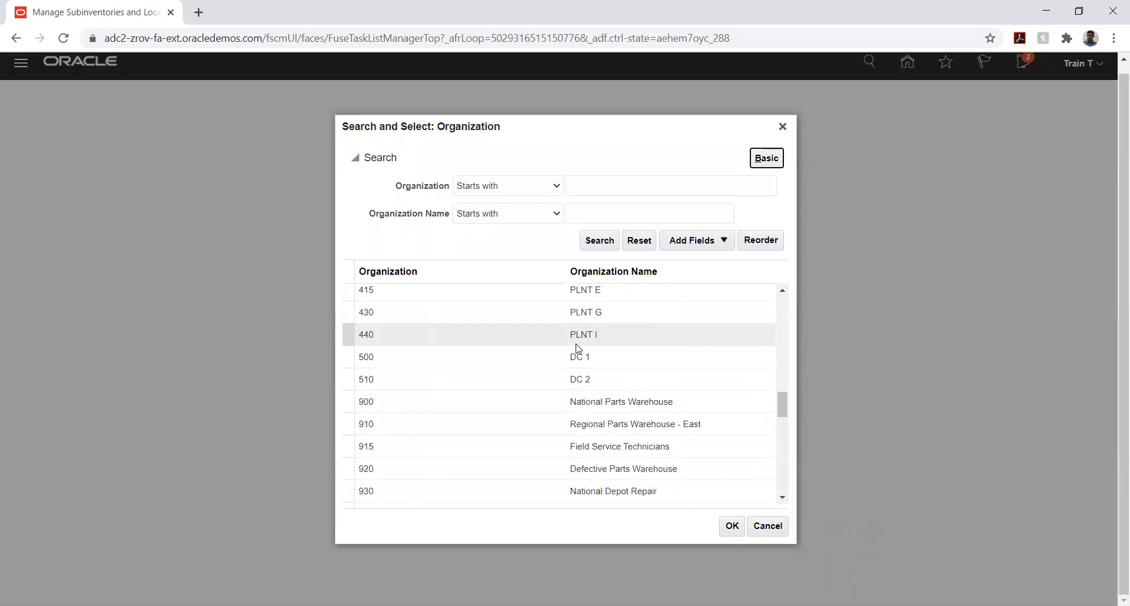
# Choose the BMW_INV_01 organization from the organization list and open its subinventories
pyautogui.scroll(-4, 578, 348)
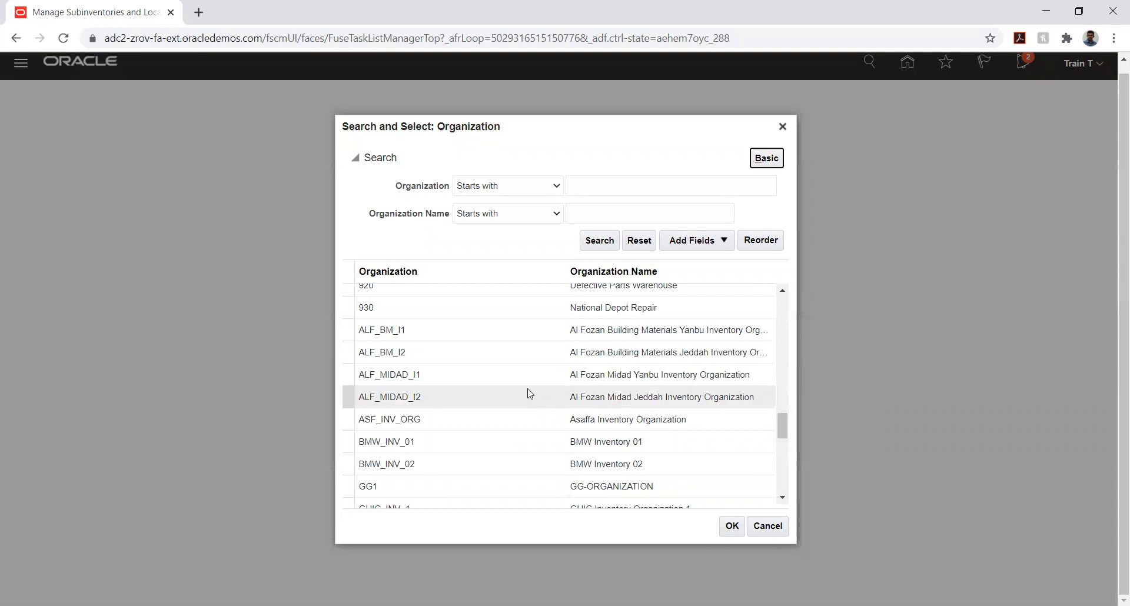
pyautogui.scroll(4, 519, 370)
pyautogui.scroll(10, 520, 369)
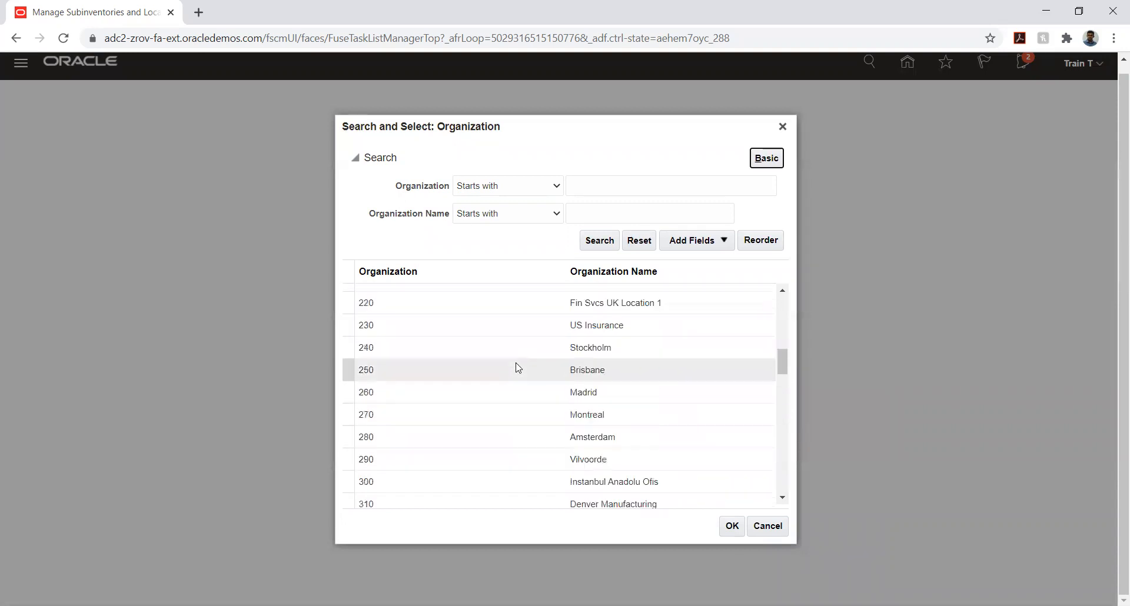
pyautogui.scroll(6, 518, 367)
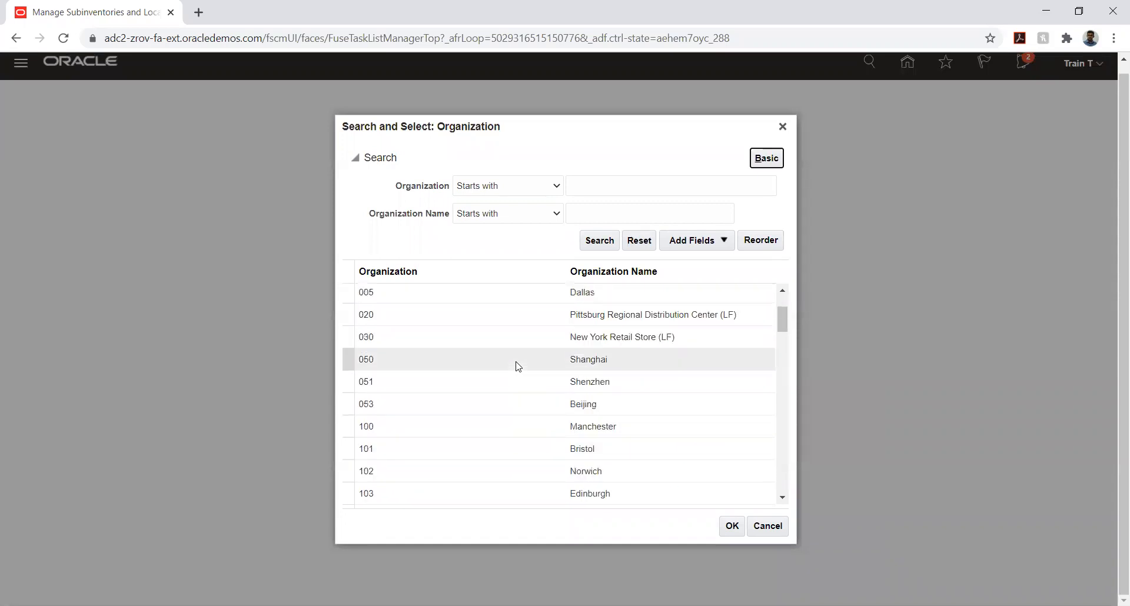
pyautogui.scroll(-15, 518, 368)
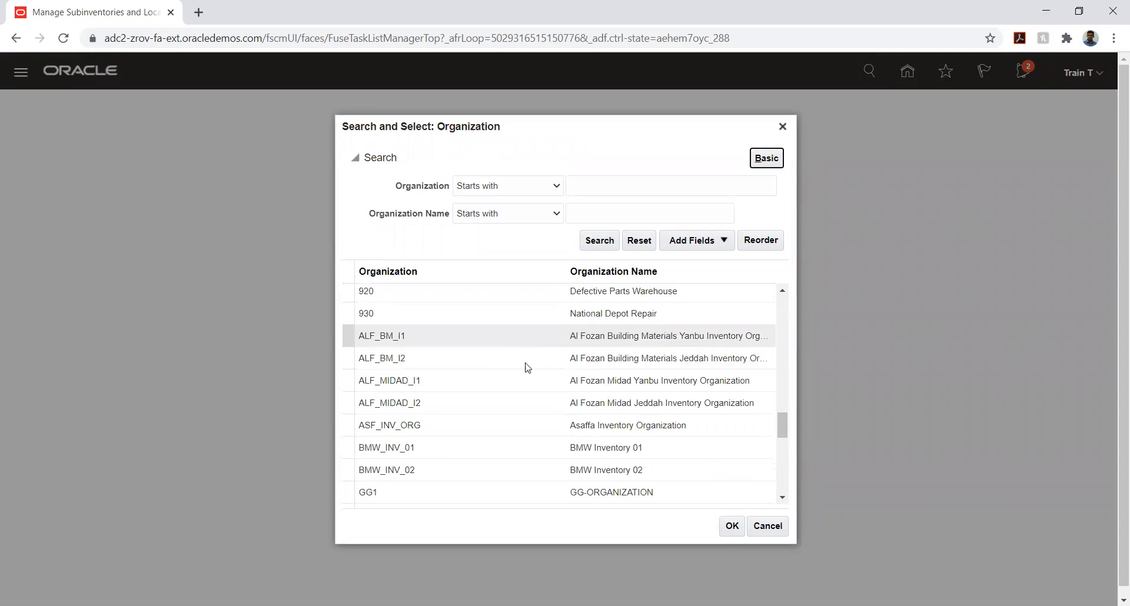
pyautogui.click(532, 451)
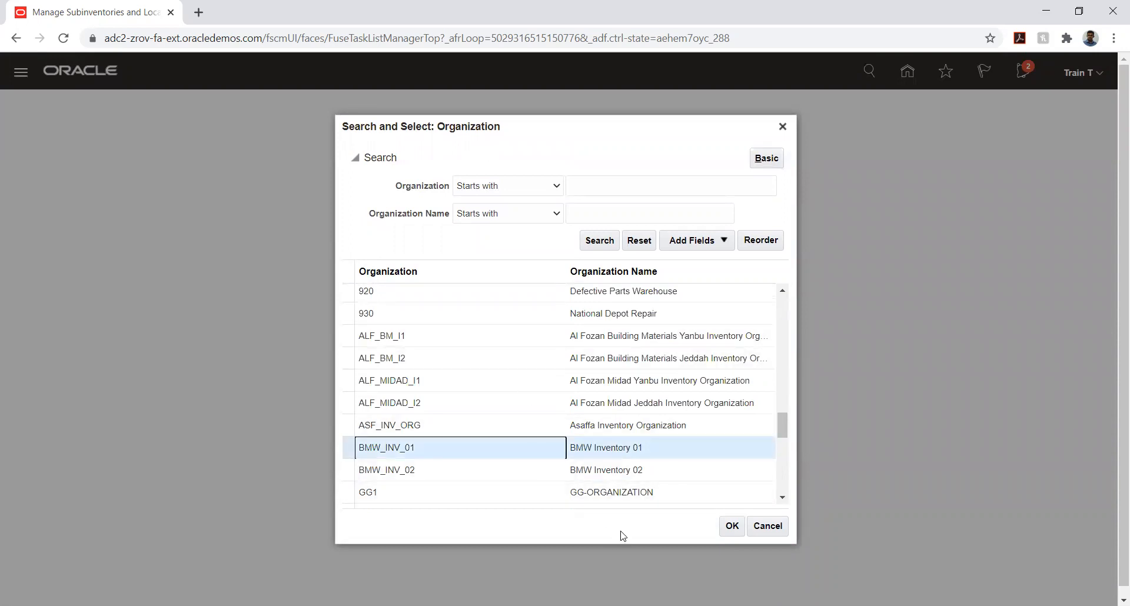
pyautogui.click(728, 535)
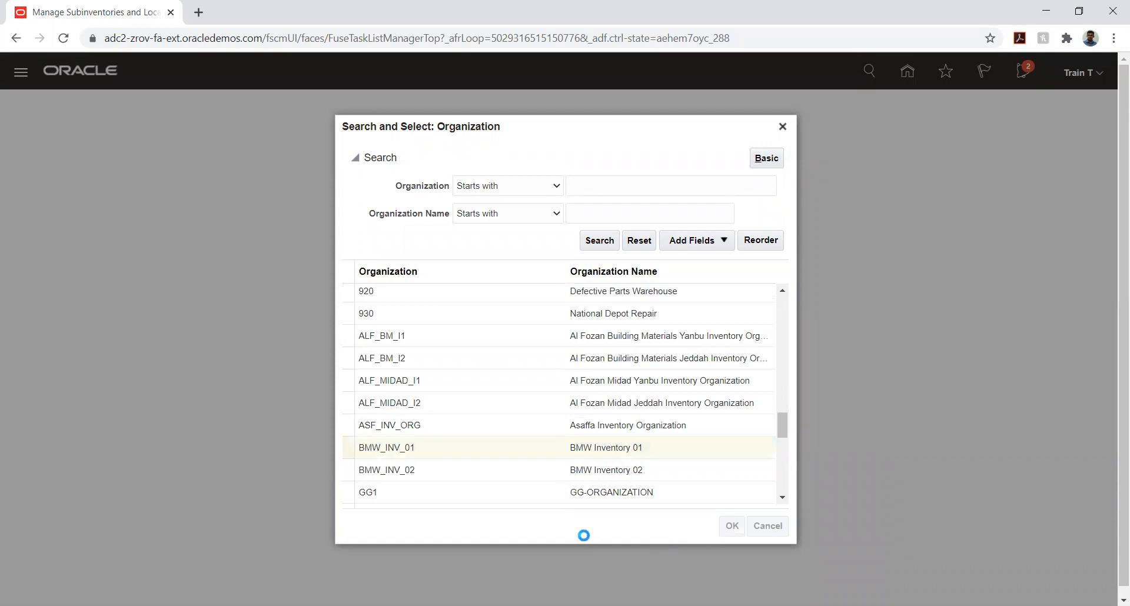
pyautogui.click(657, 354)
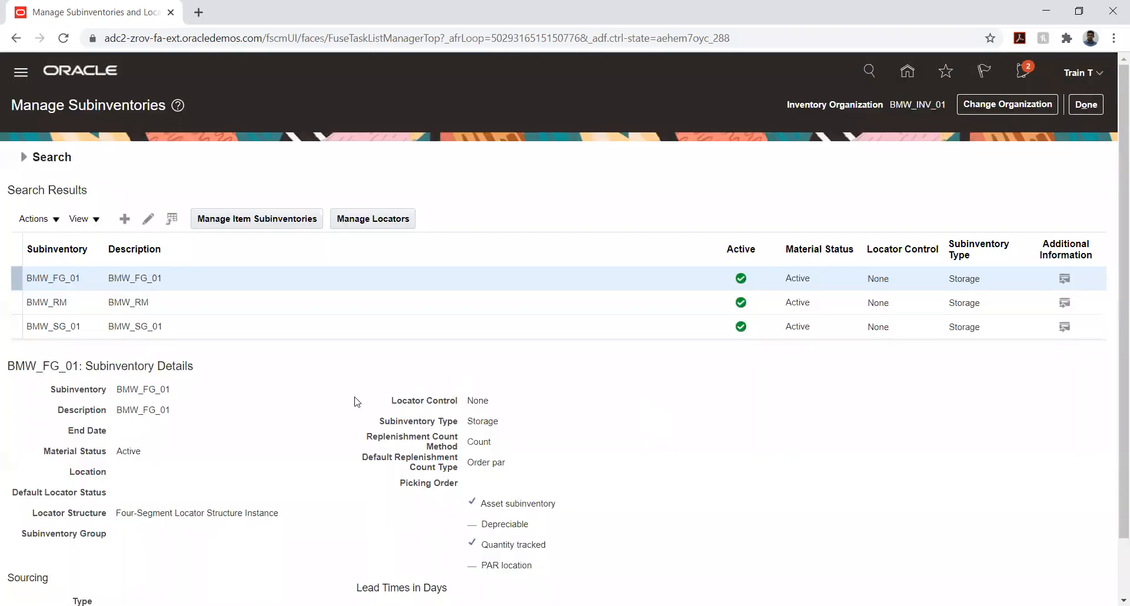
# Start a new subinventory for the BMW_INV_01 organization and name it TATA_STAGI
pyautogui.click(123, 219)
pyautogui.click(261, 189)
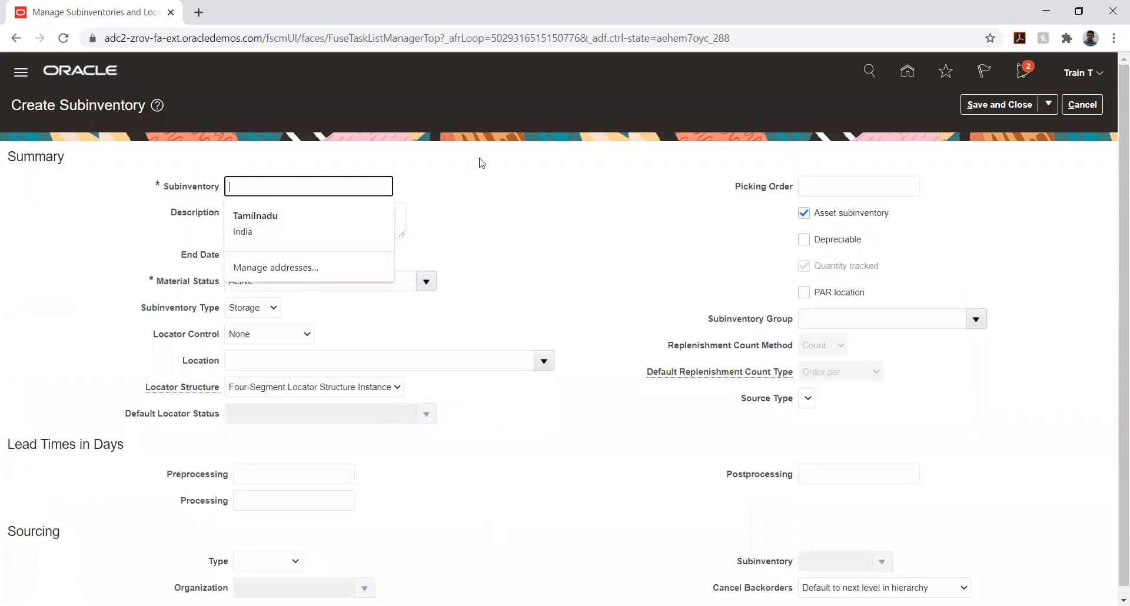
pyautogui.write('TATA_STAGG')
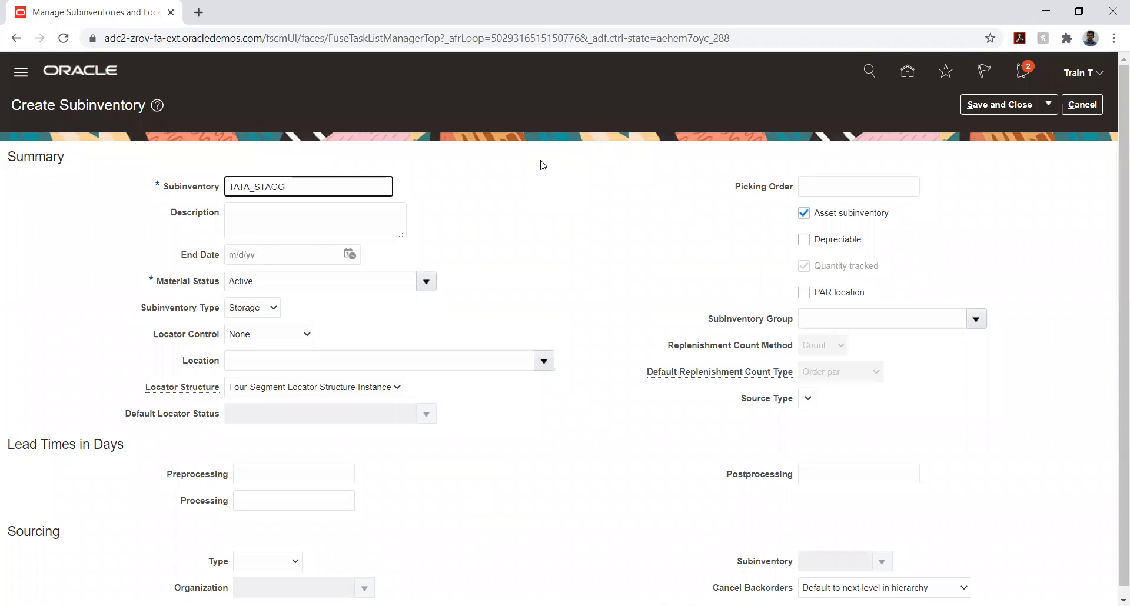
pyautogui.press('BackSpace')
# Enter TATA_STAGGING_SUB-INV as the new subinventory's description
pyautogui.click(301, 220)
pyautogui.write('TATA_STAGGING')
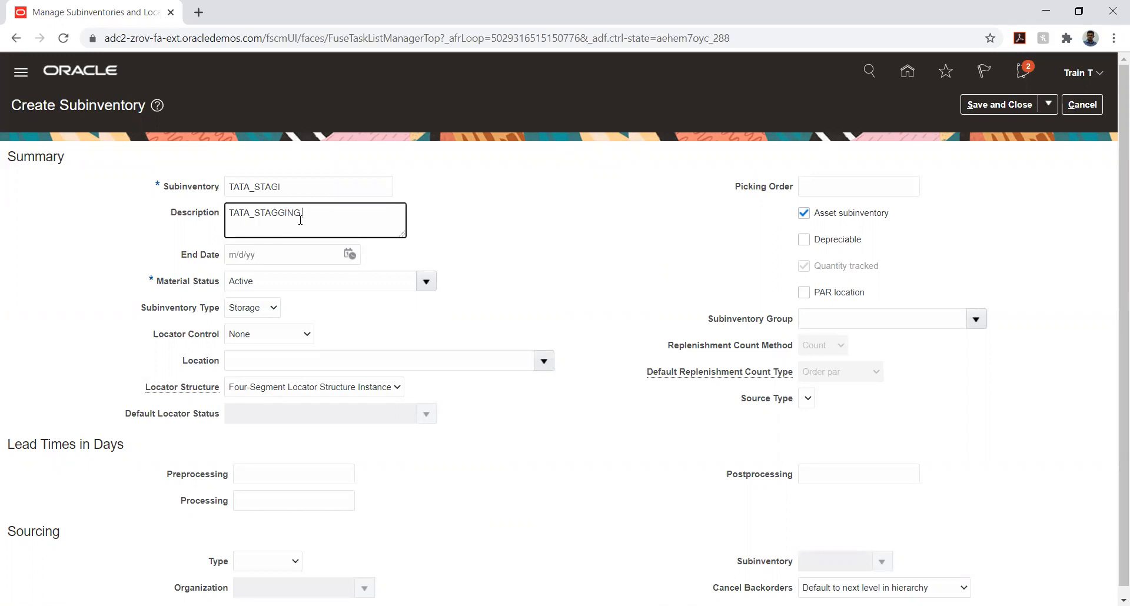
pyautogui.write('_SUB-INV')
pyautogui.click(470, 317)
# Set the new subinventory's location to Vancouver
pyautogui.scroll(-1, 368, 319)
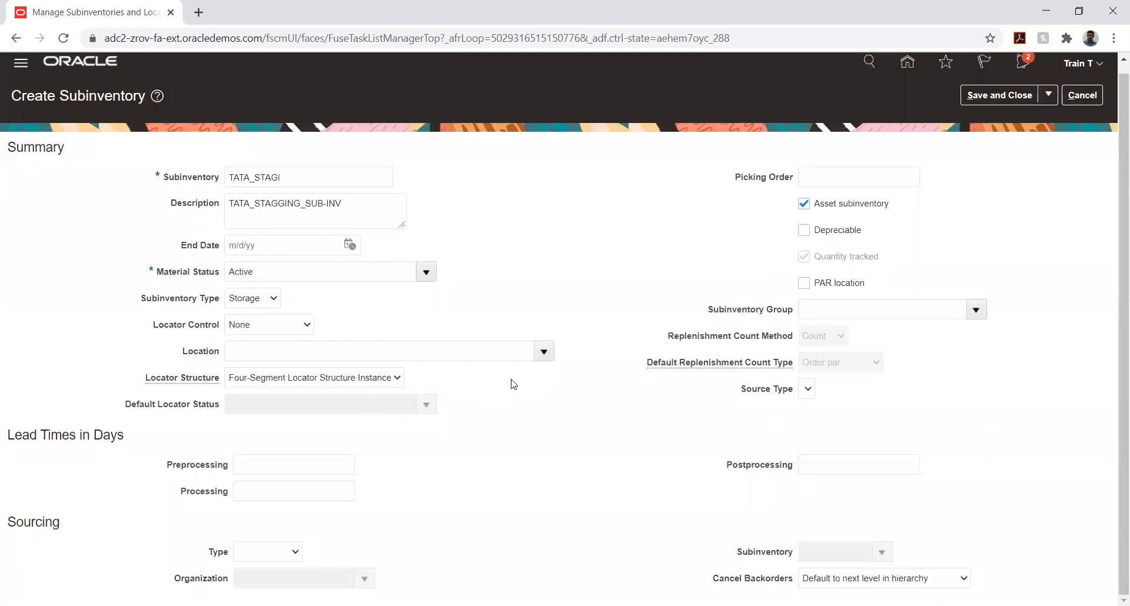
pyautogui.click(544, 351)
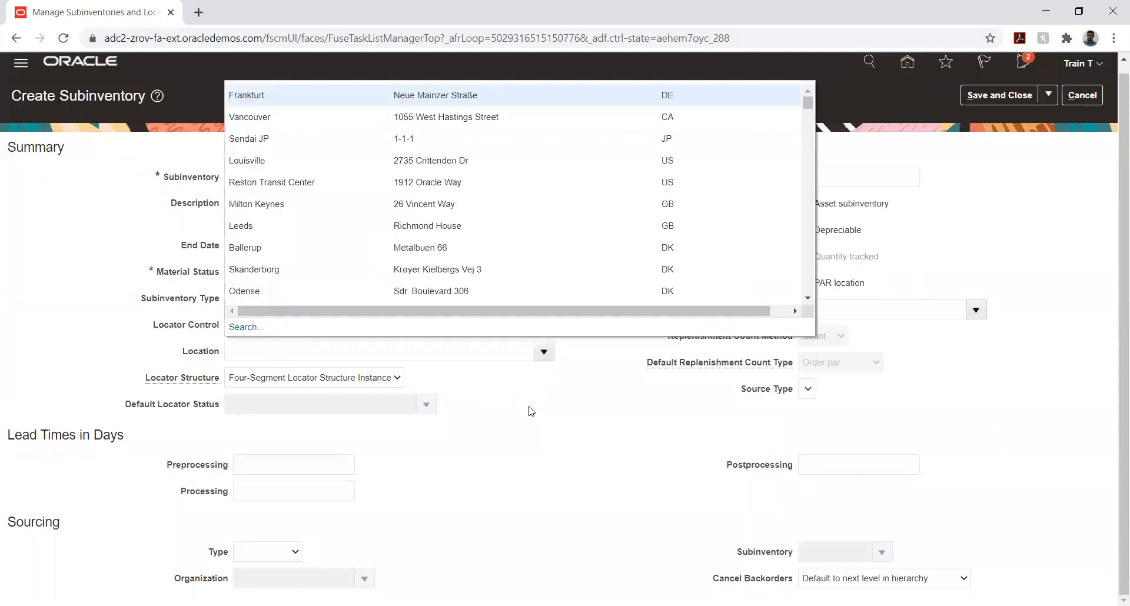
pyautogui.click(253, 116)
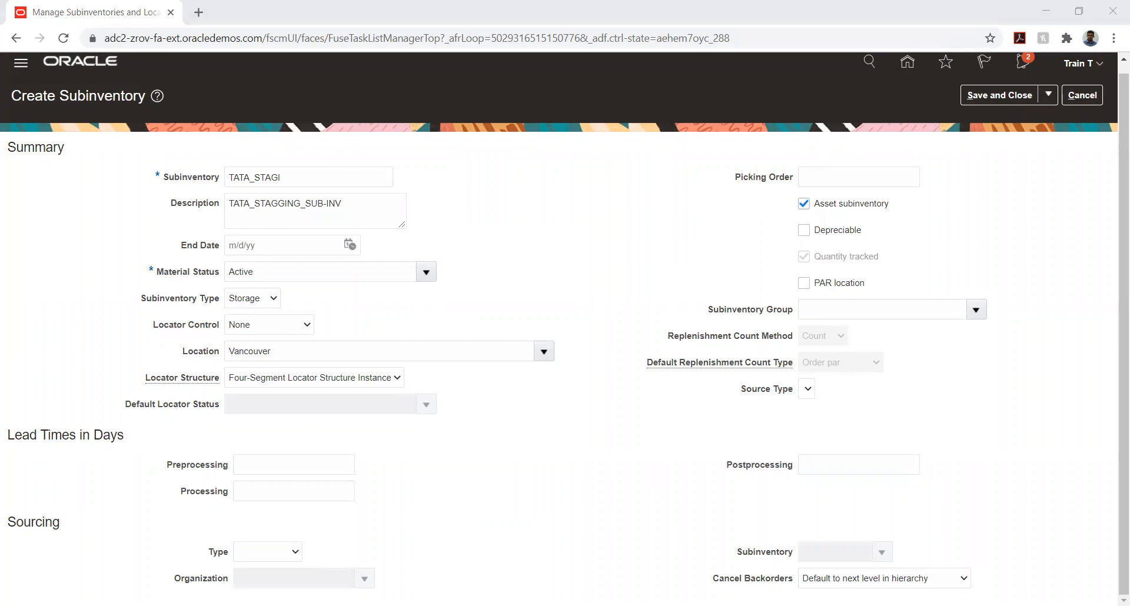
pyautogui.click(683, 406)
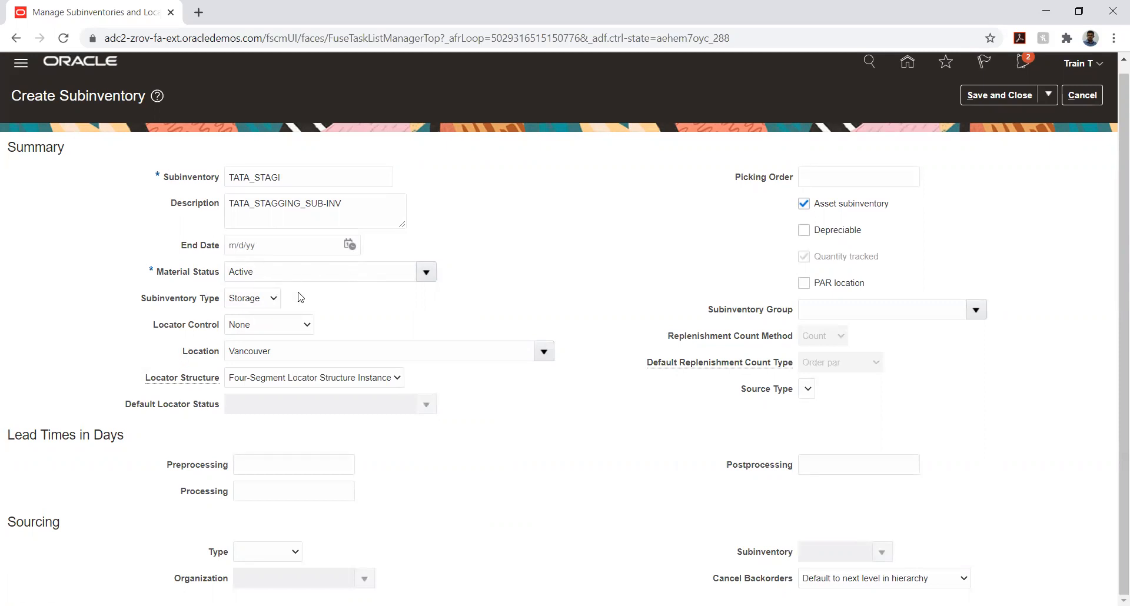
# Check which subinventory types are available for the new subinventory
pyautogui.click(252, 300)
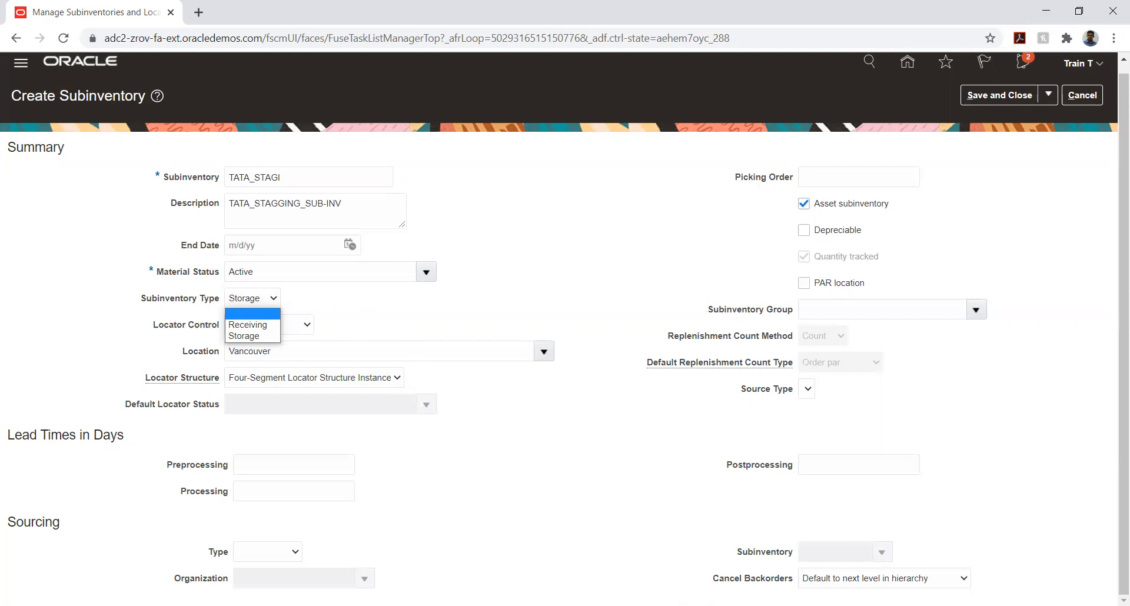
pyautogui.hotkey('alt', 'Tab')
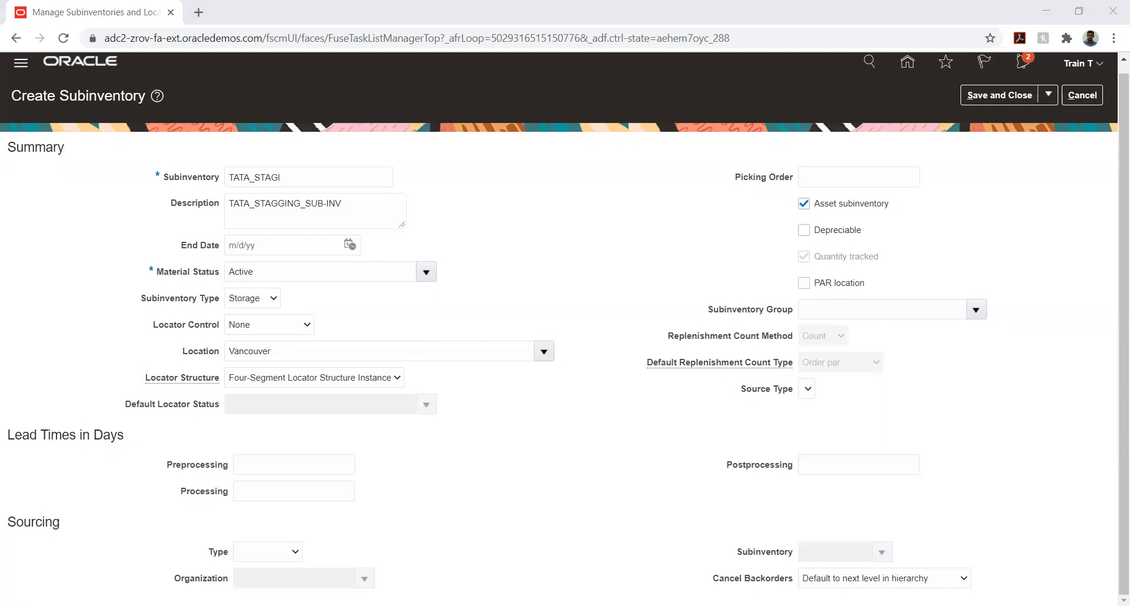
pyautogui.hotkey('alt', 'Tab')
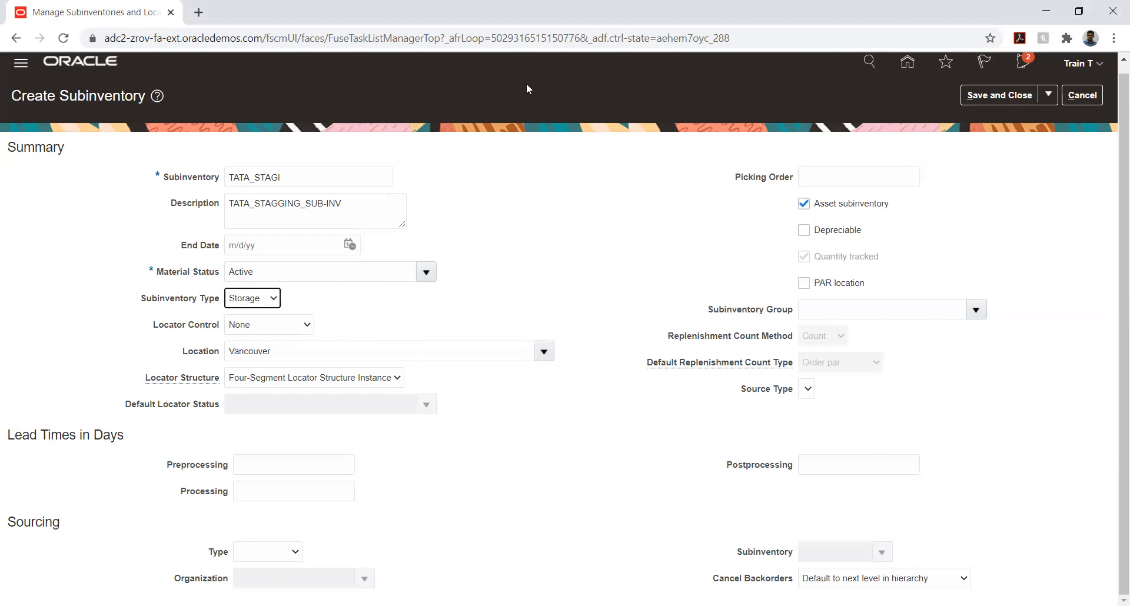
pyautogui.hotkey('alt', 'Tab')
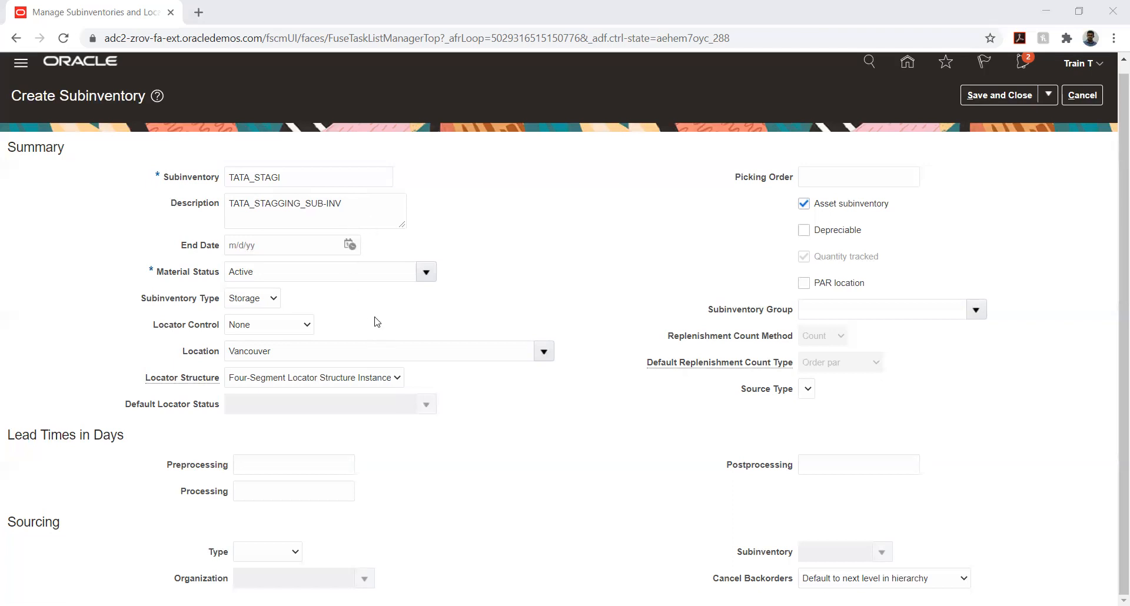
# Review the options offered for the new subinventory's type, locator control, locator structure and subinventory group
pyautogui.click(255, 302)
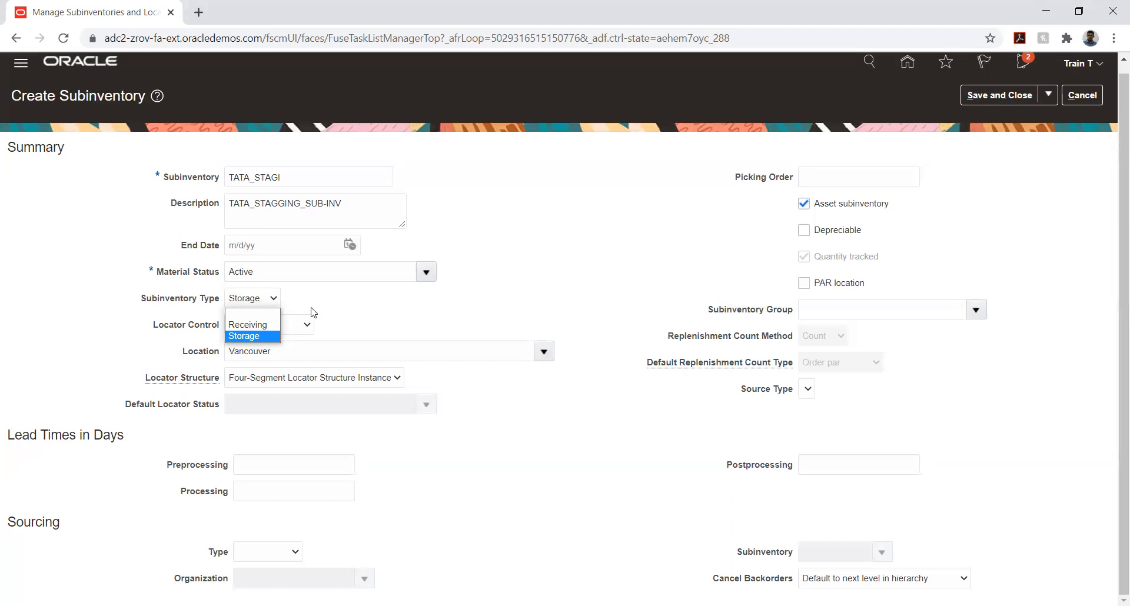
pyautogui.click(344, 310)
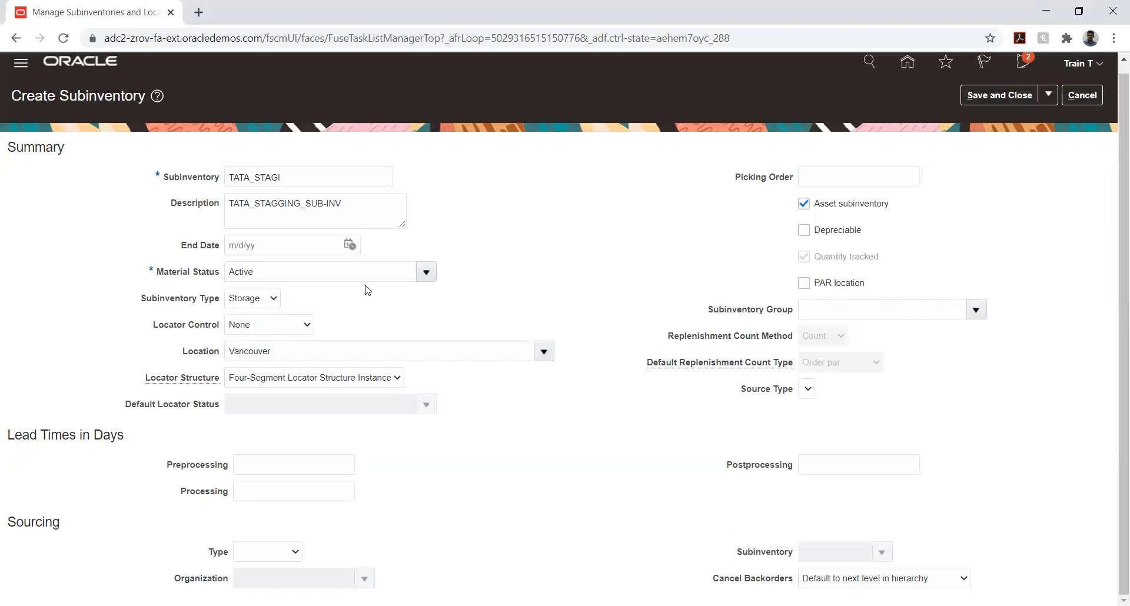
pyautogui.click(301, 329)
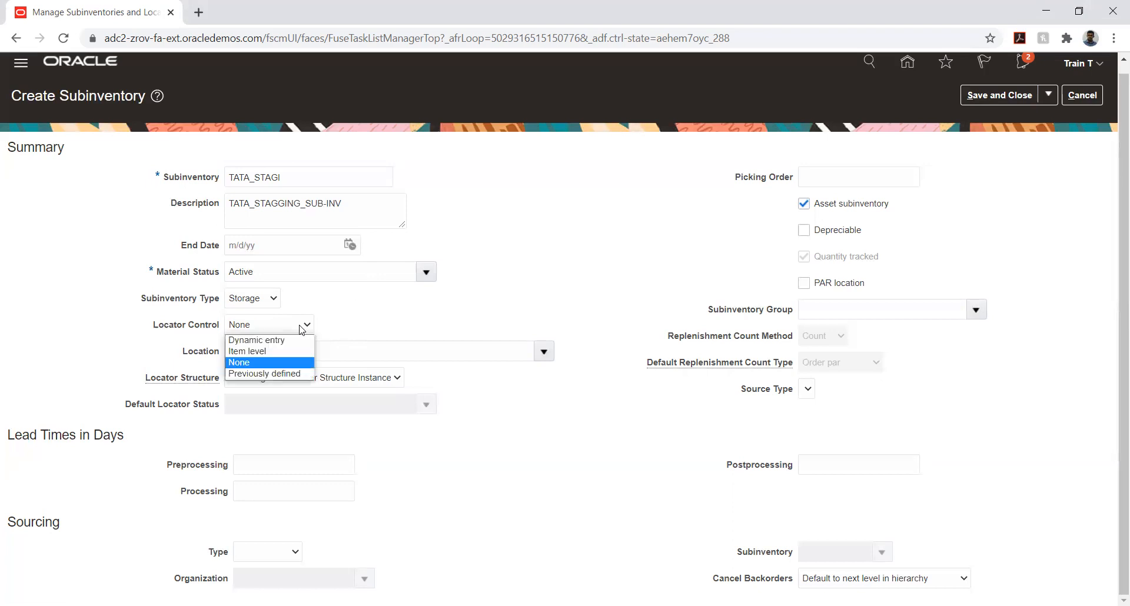
pyautogui.click(363, 314)
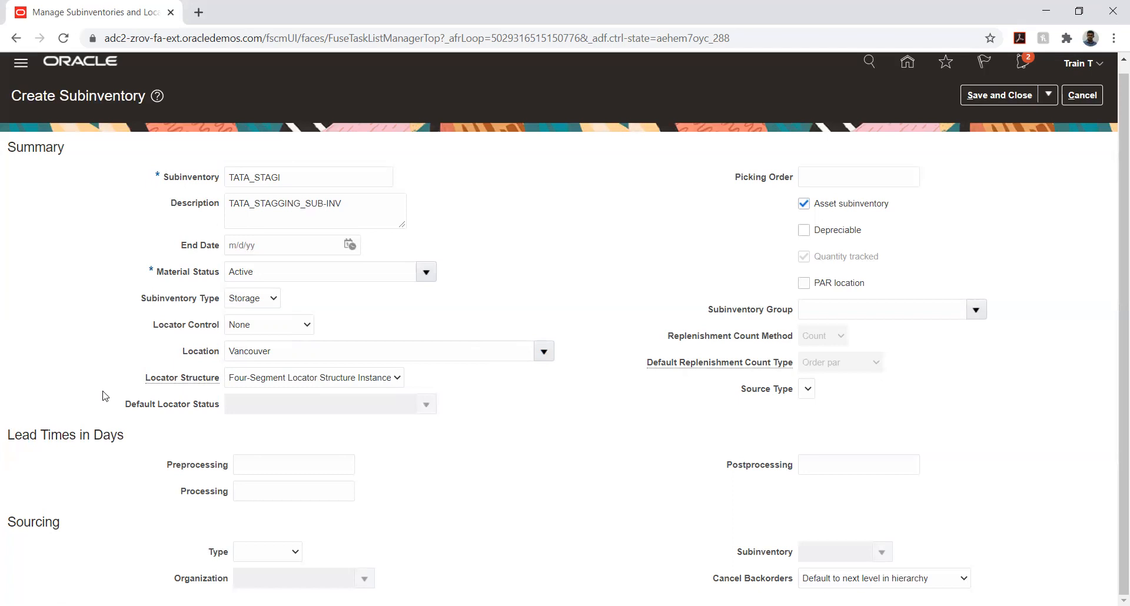
pyautogui.click(271, 382)
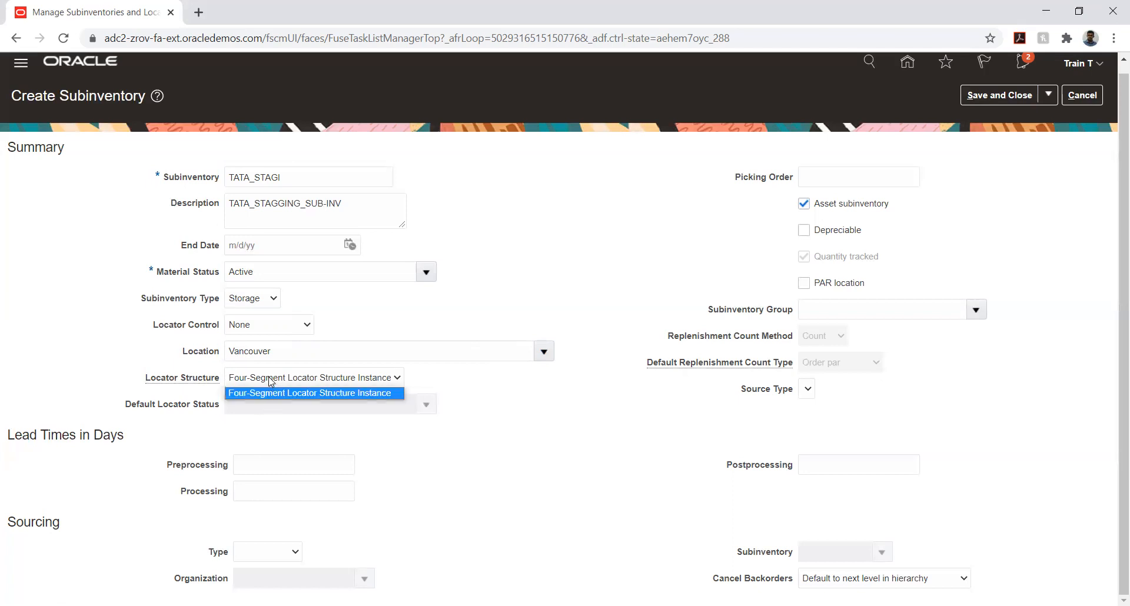
pyautogui.click(115, 342)
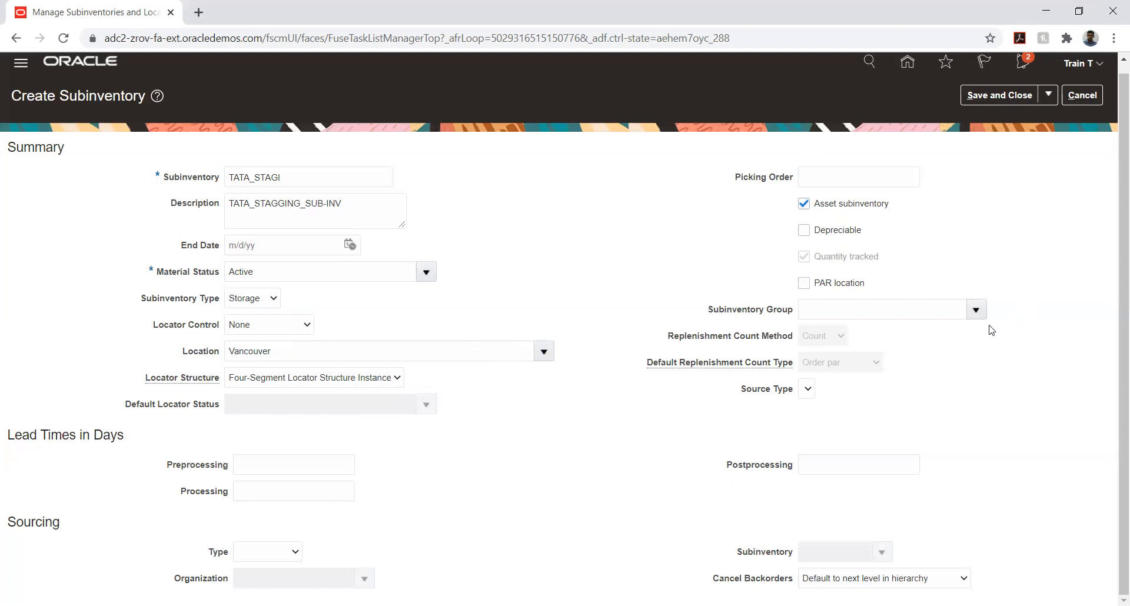
pyautogui.click(975, 309)
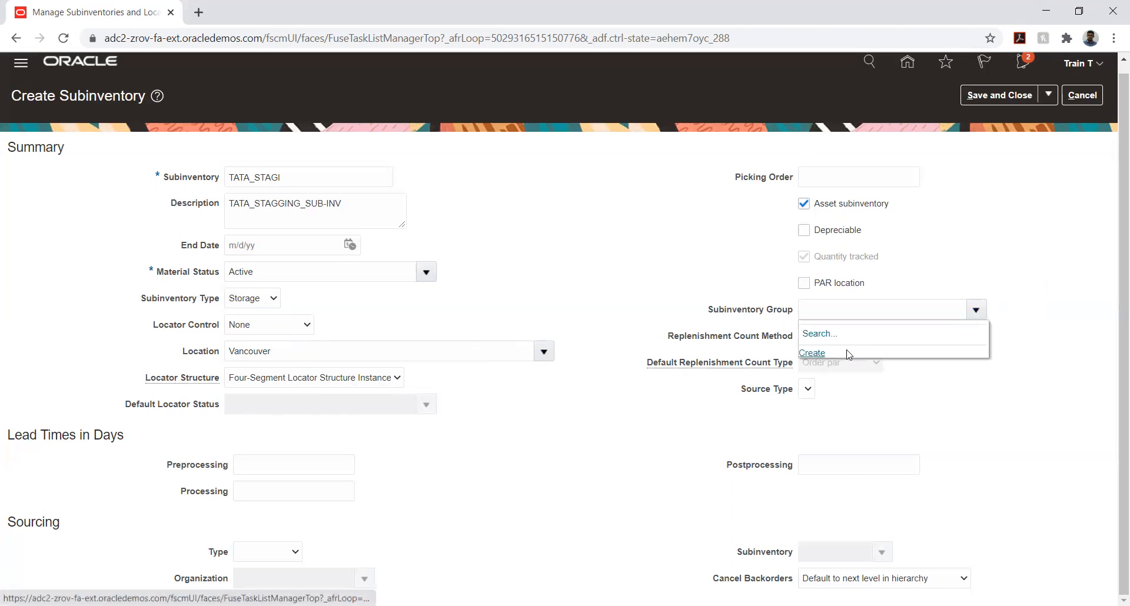
pyautogui.click(1060, 285)
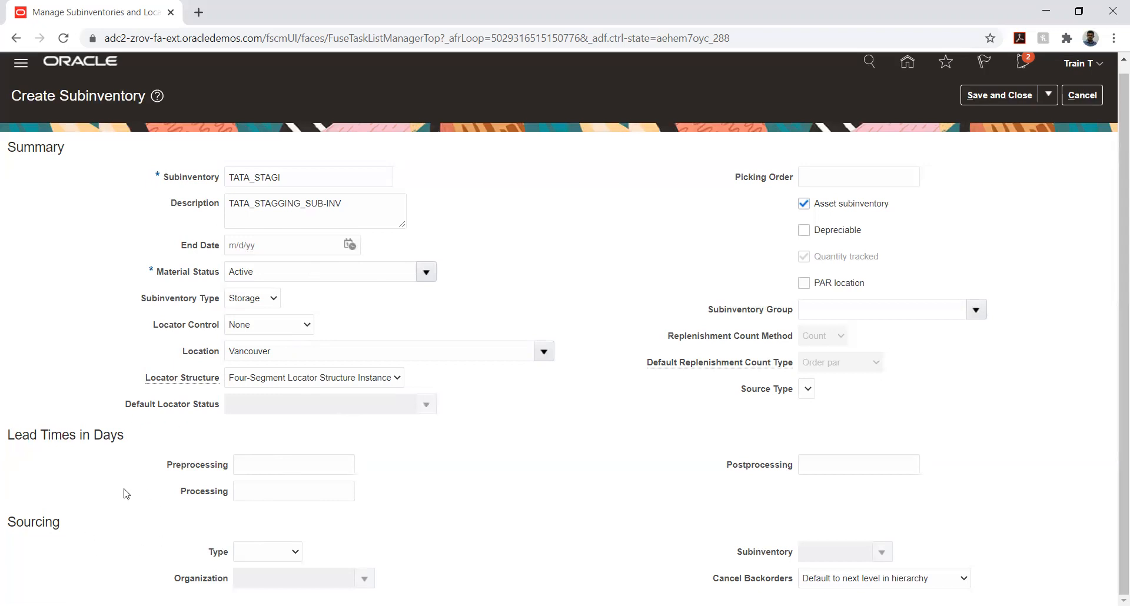
# Try Subinventory and Organization as the sourcing type, browse the source organizations, and clear the sourcing type
pyautogui.click(253, 558)
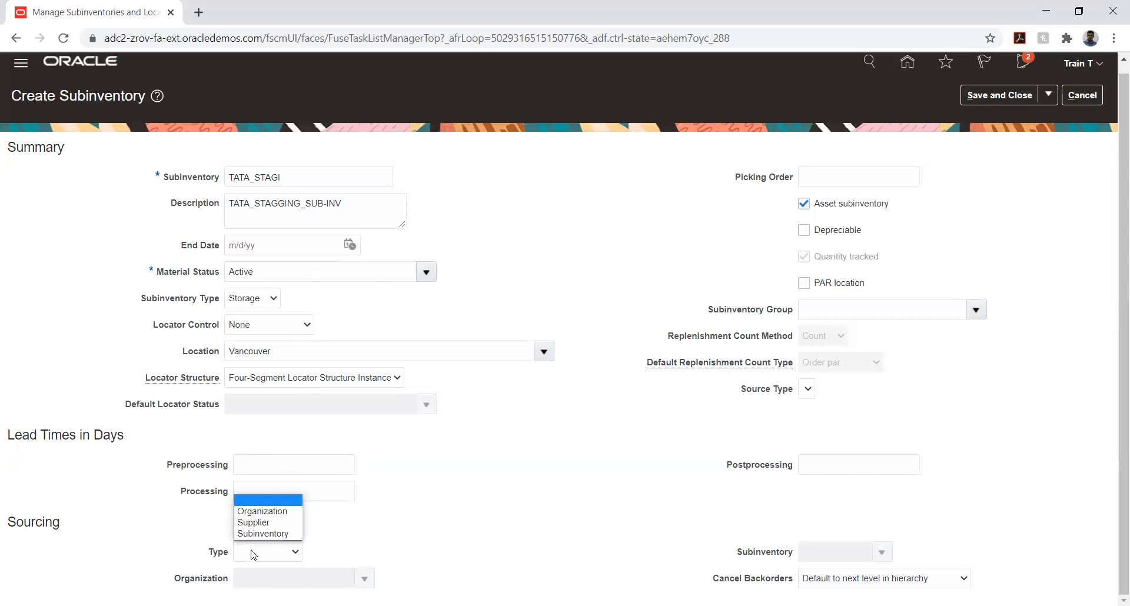
pyautogui.click(258, 534)
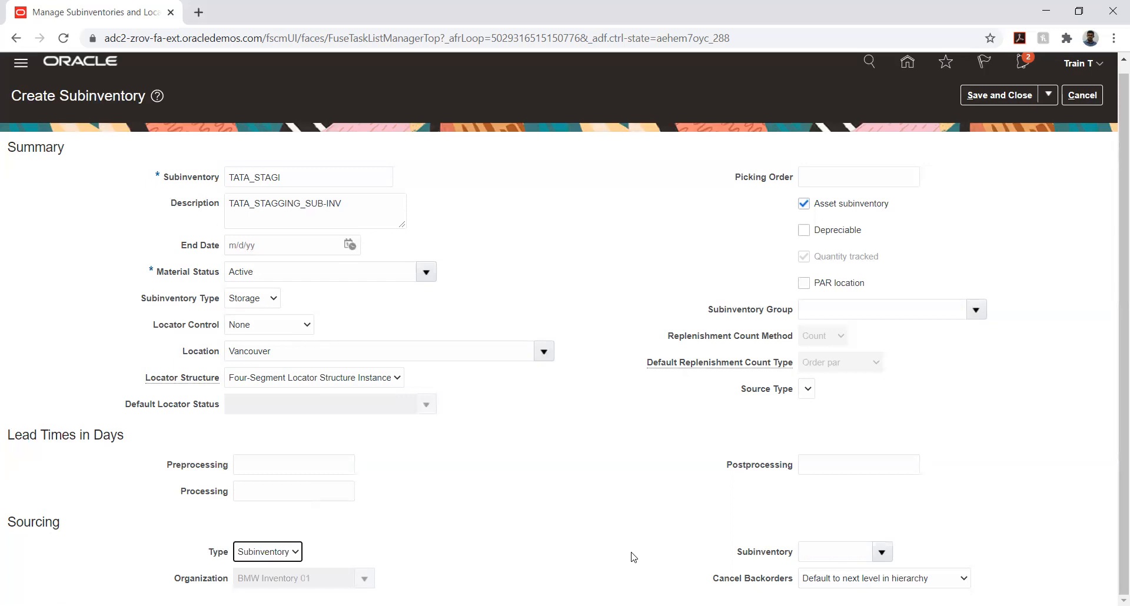
pyautogui.click(249, 555)
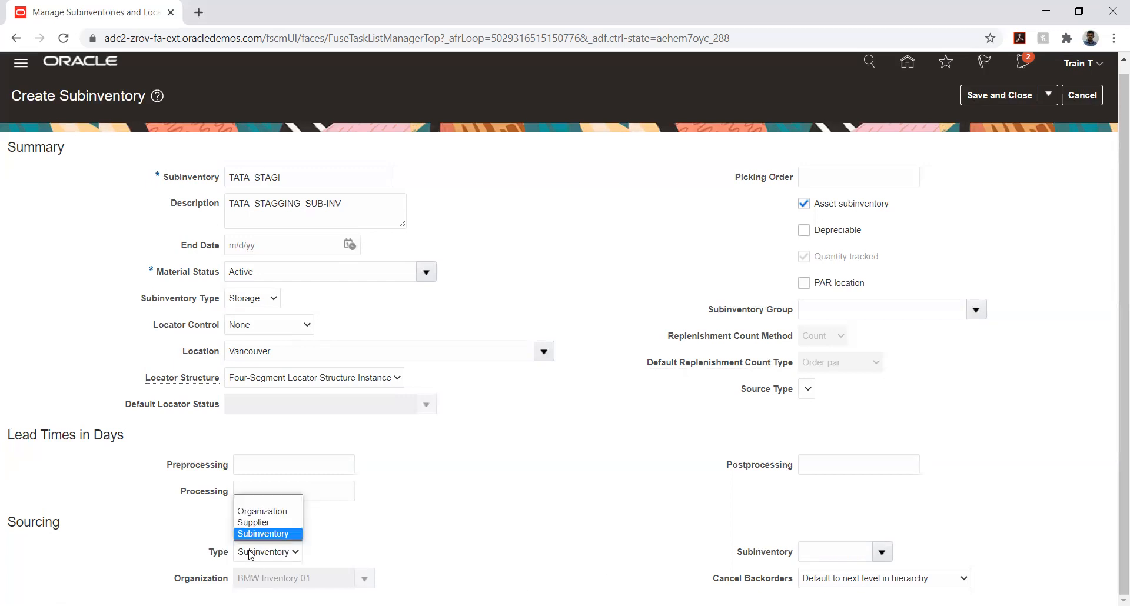
pyautogui.click(252, 511)
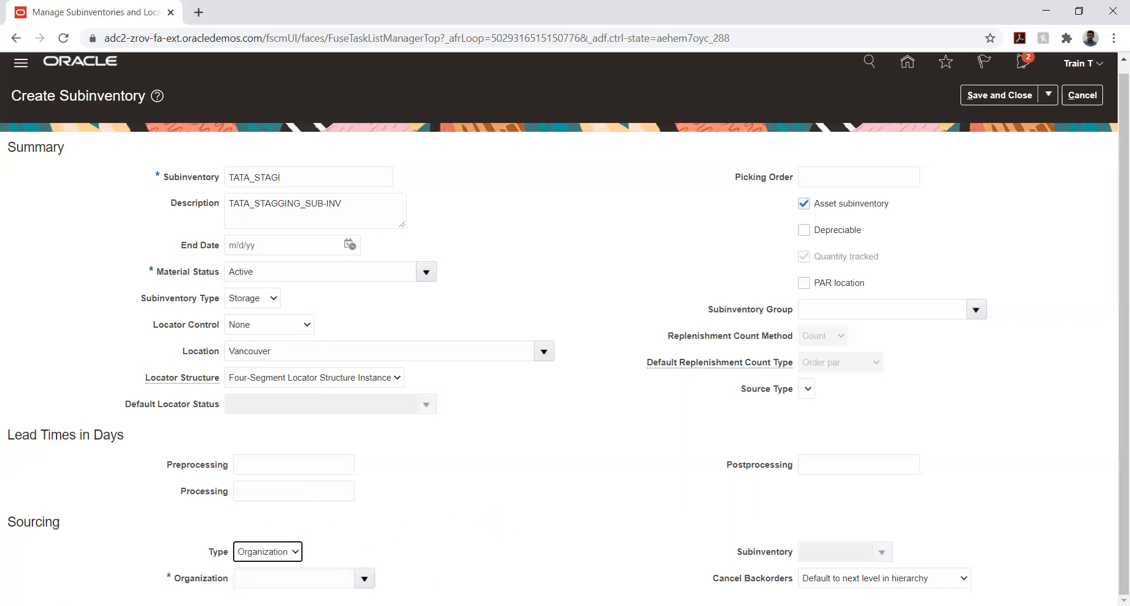
pyautogui.click(364, 579)
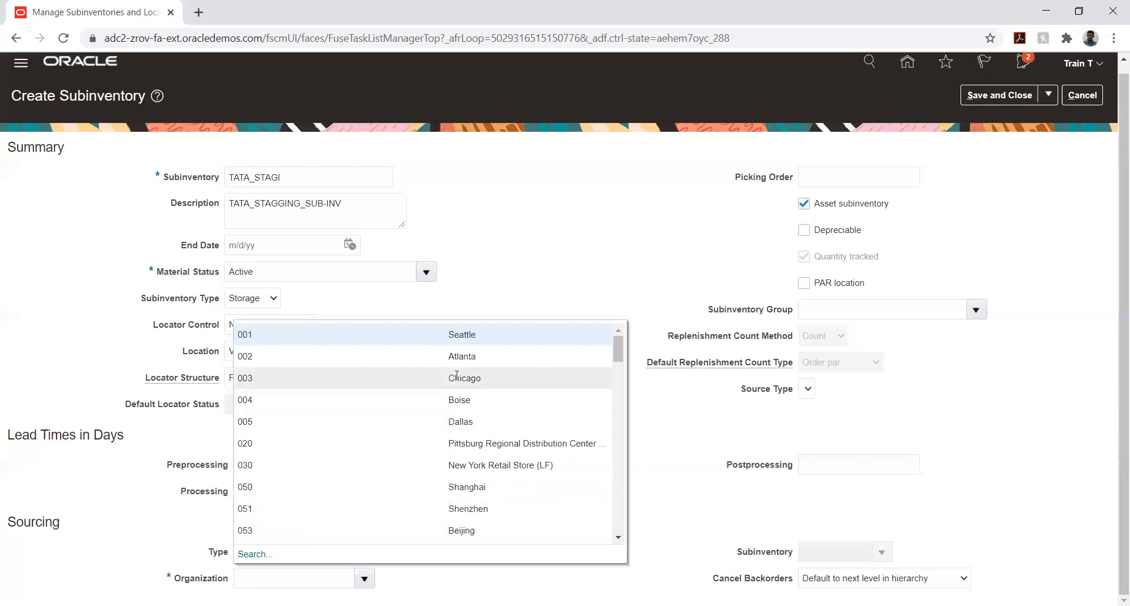
pyautogui.scroll(-2, 451, 371)
pyautogui.scroll(-4, 452, 371)
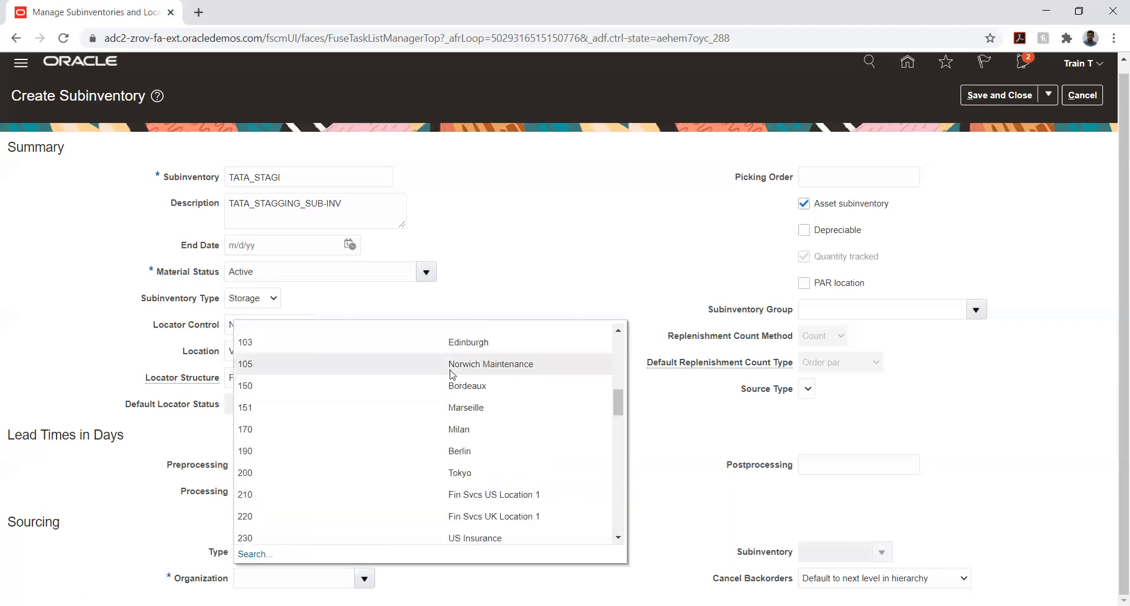
pyautogui.click(678, 521)
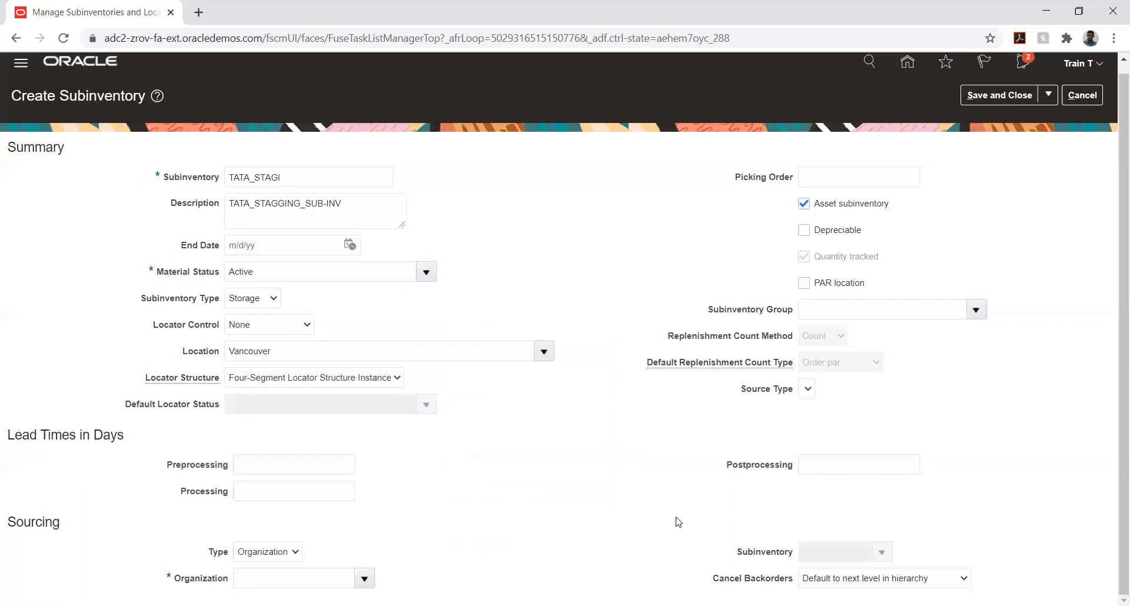
pyautogui.click(276, 552)
pyautogui.click(262, 502)
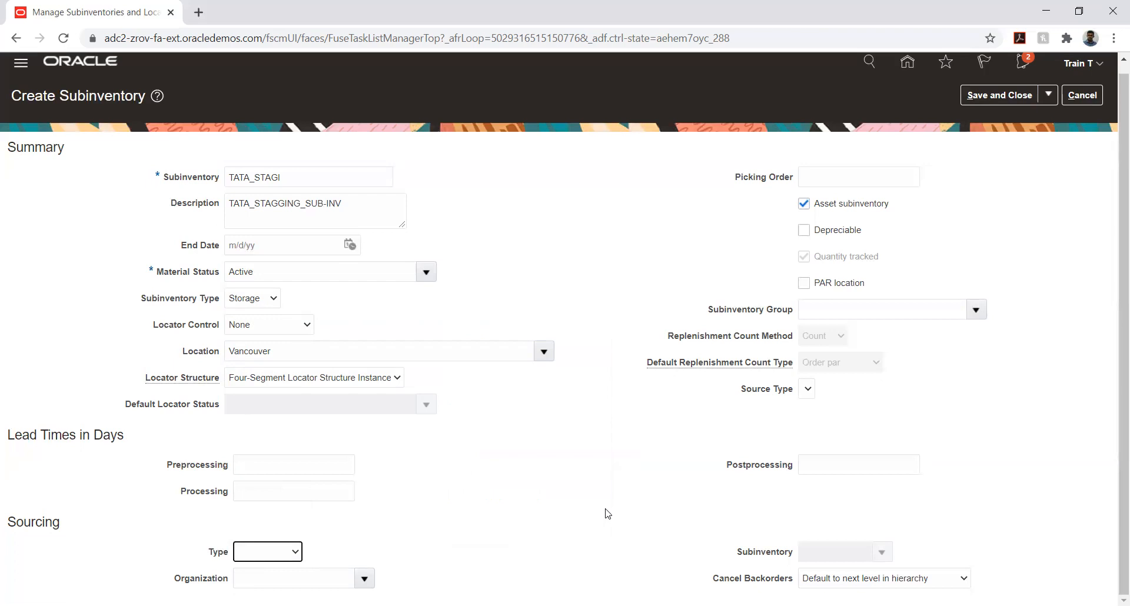
pyautogui.click(550, 533)
pyautogui.scroll(1, 1003, 198)
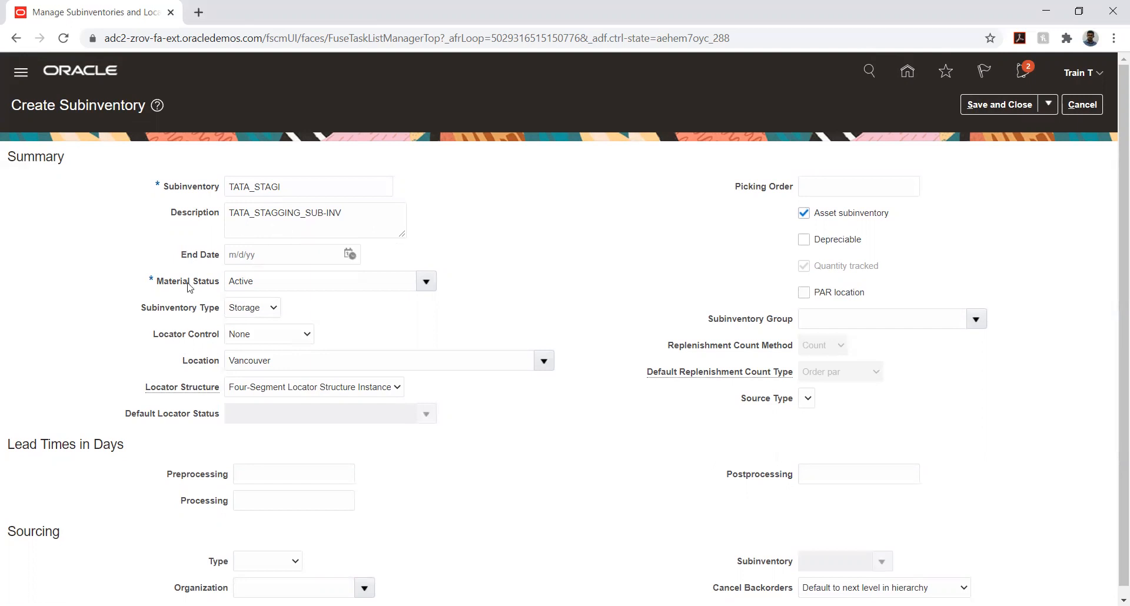
# Try Organization and Subinventory as the sourcing type again and check which source subinventories are offered
pyautogui.scroll(-2, 206, 377)
pyautogui.click(273, 553)
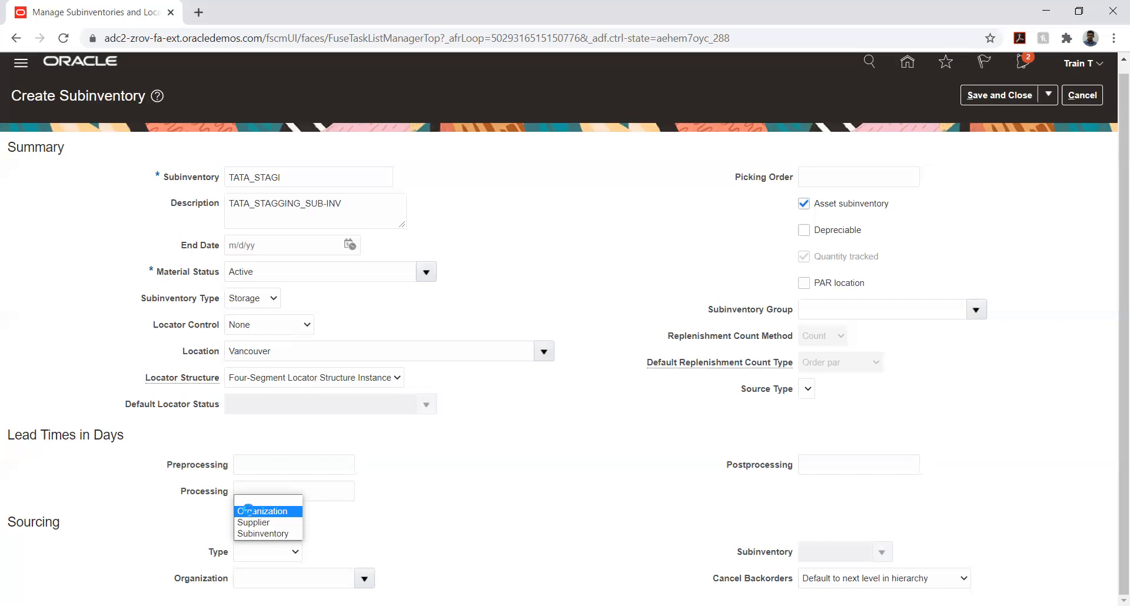
pyautogui.click(250, 512)
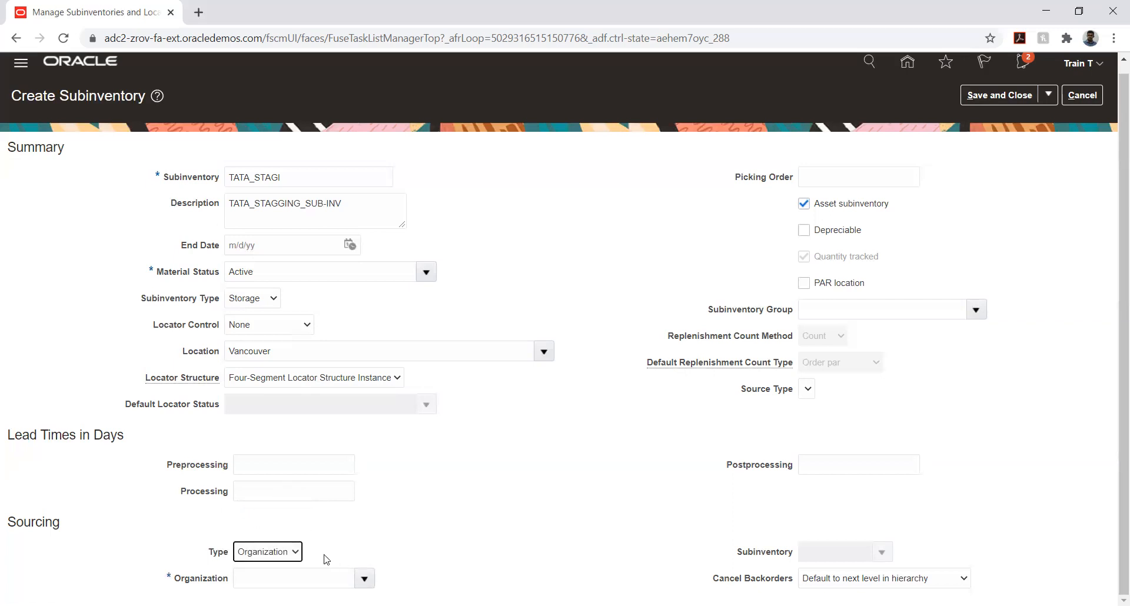
pyautogui.click(288, 552)
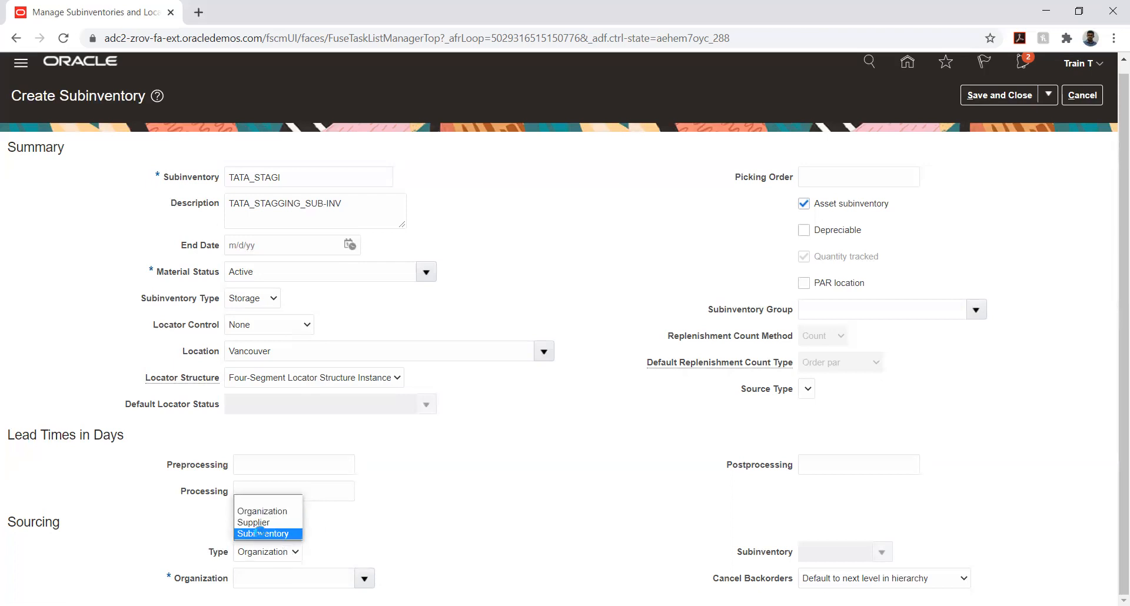
pyautogui.click(262, 535)
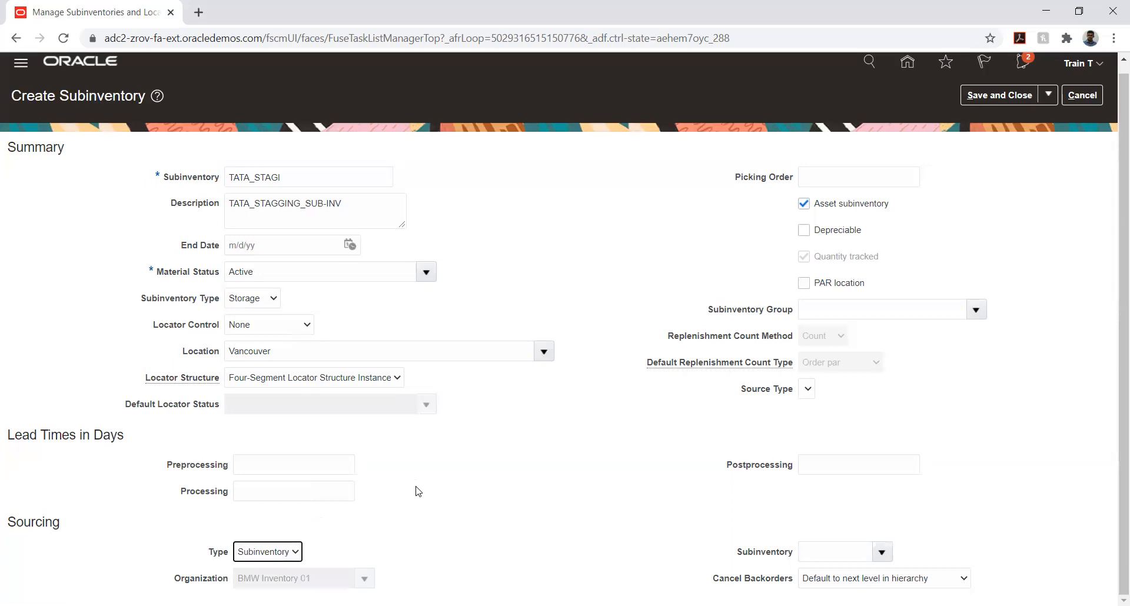
pyautogui.click(882, 552)
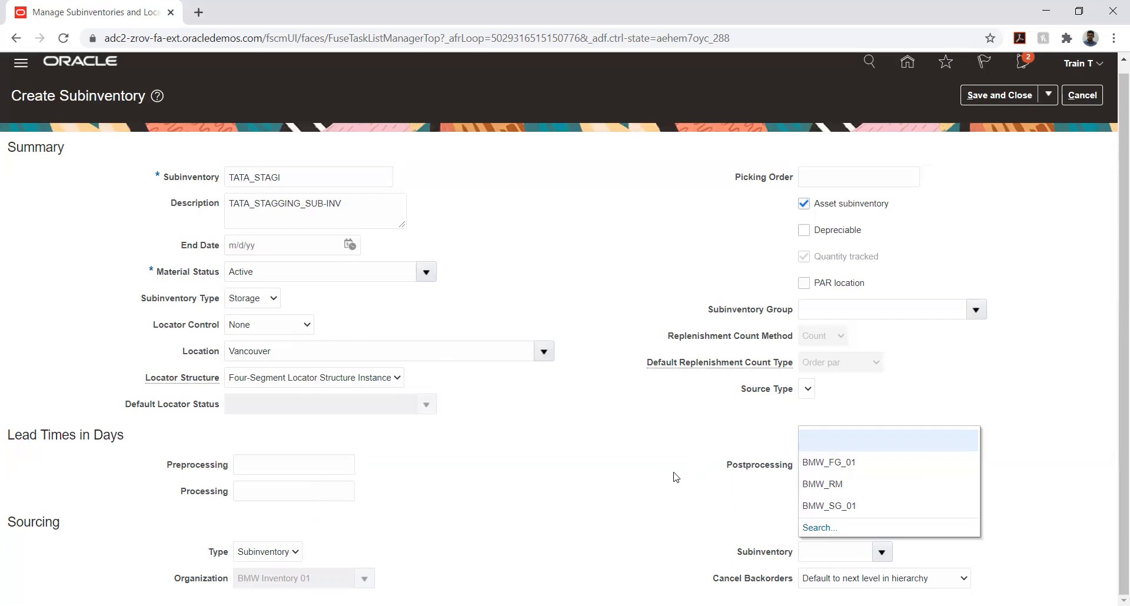
pyautogui.click(676, 503)
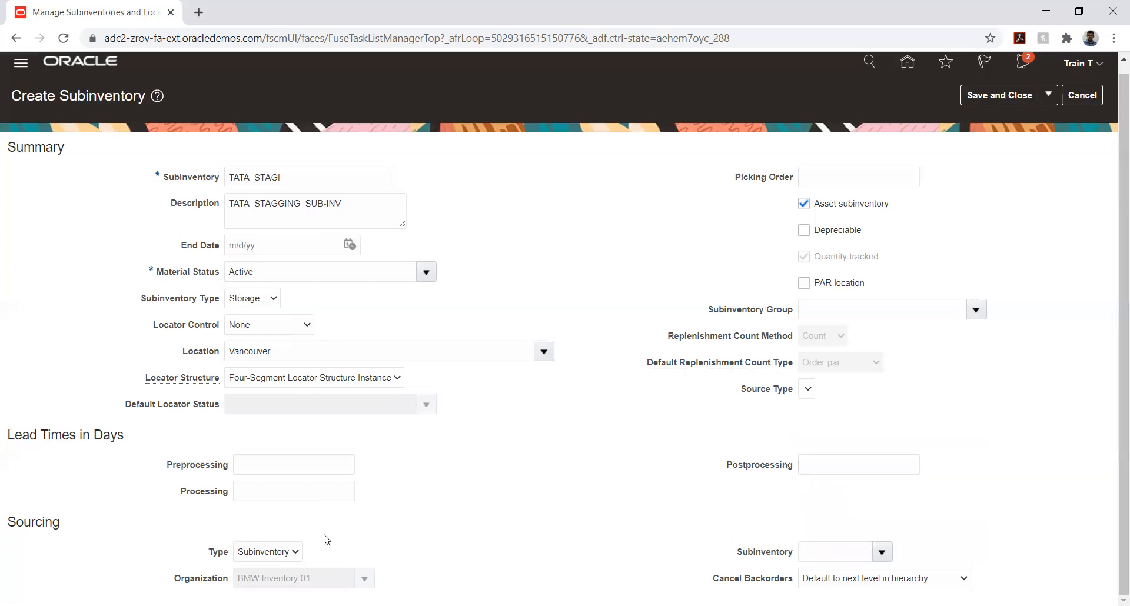
# Set the sourcing type to blank and save and close the TATA_STAGI subinventory
pyautogui.click(294, 552)
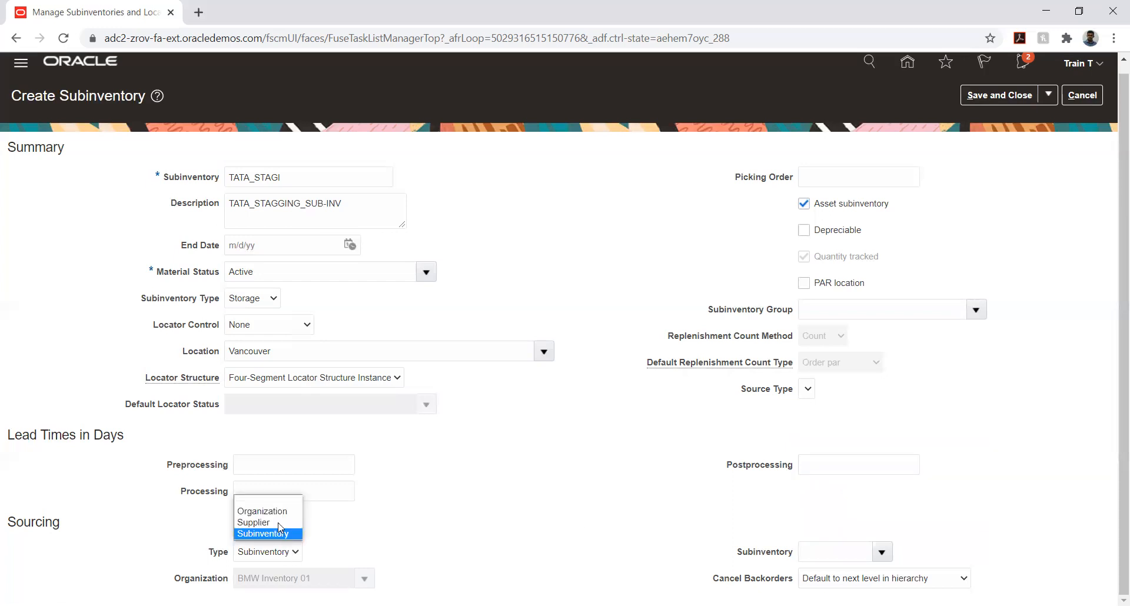
pyautogui.click(263, 501)
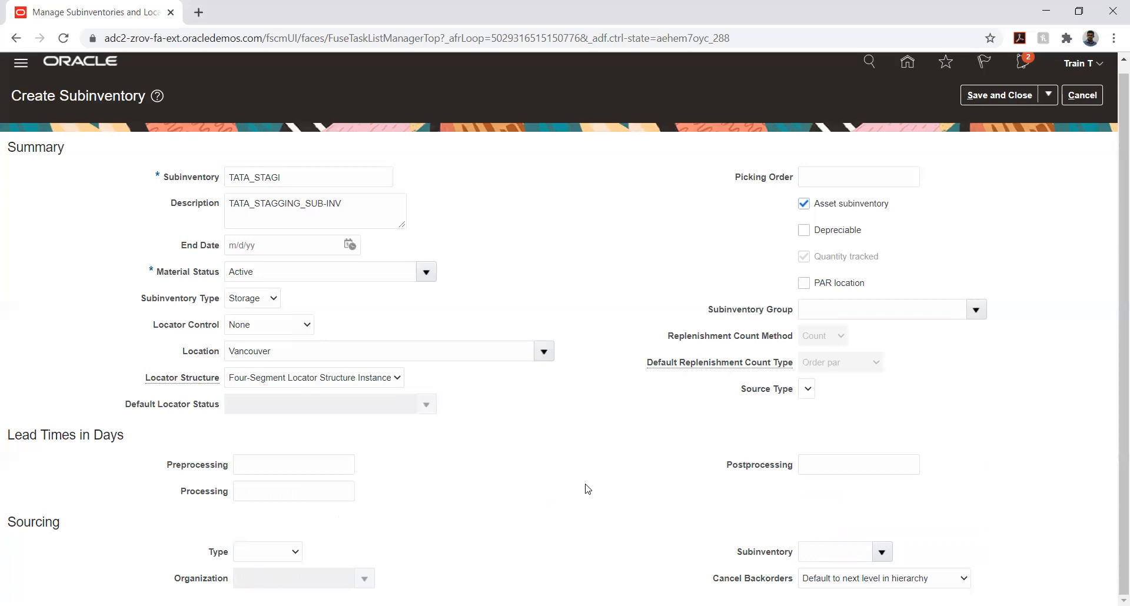
pyautogui.click(989, 108)
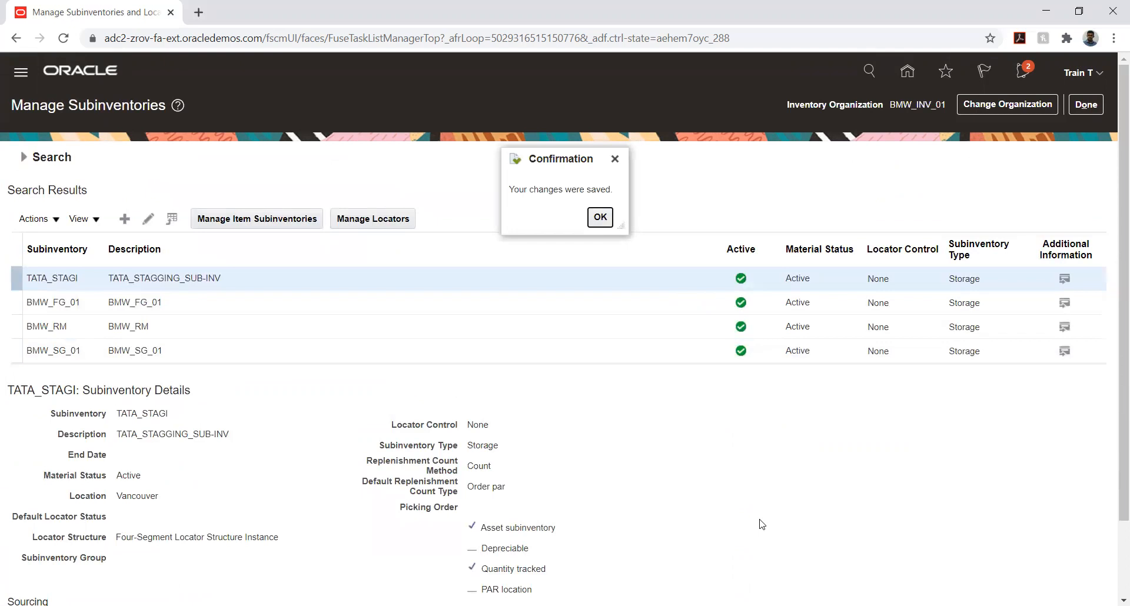
pyautogui.click(600, 217)
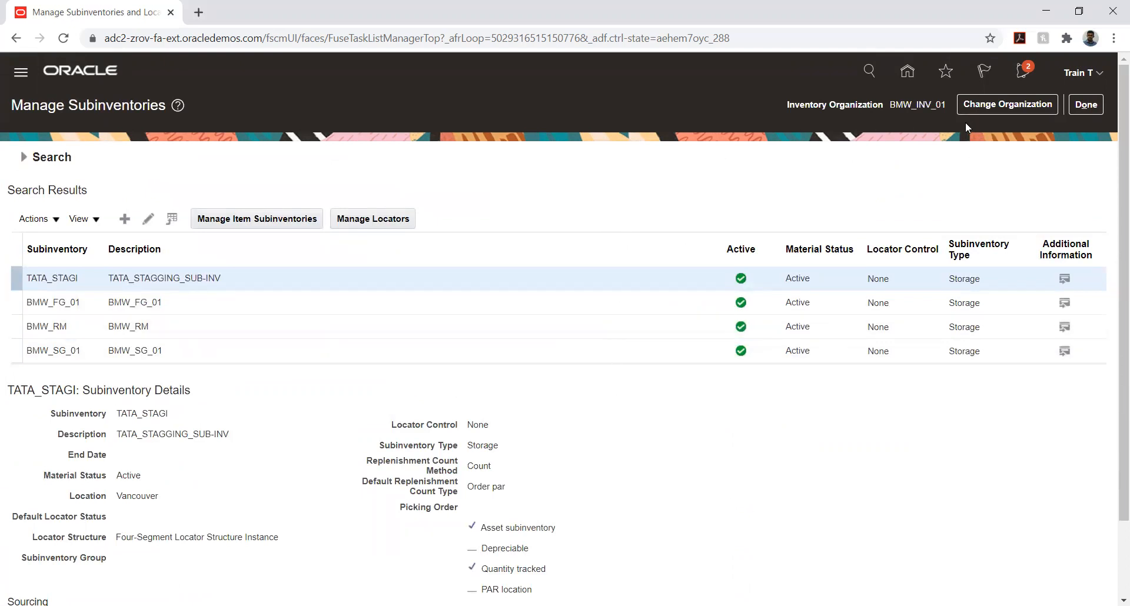
# Open the locators of TATA_STAGI, check the types available for a new locator, and cancel its creation
pyautogui.click(371, 219)
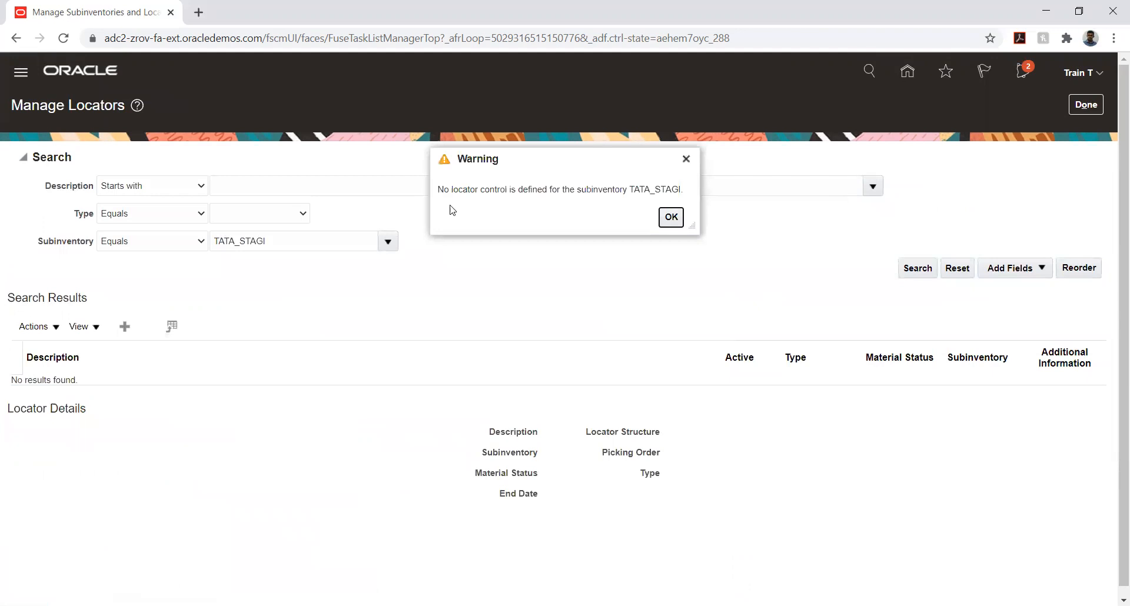
pyautogui.click(670, 218)
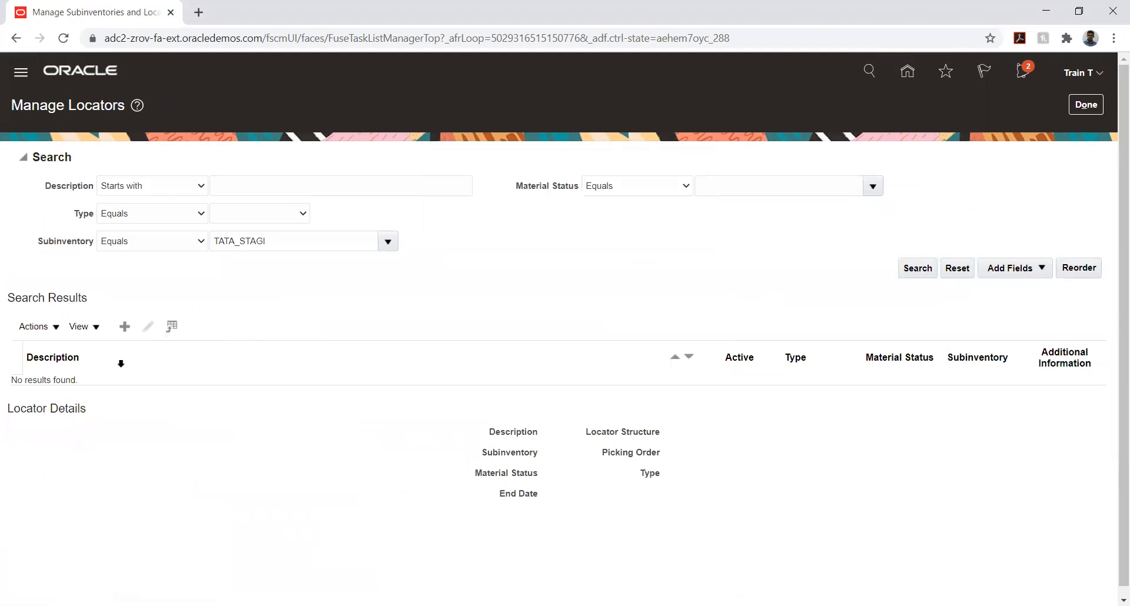
pyautogui.click(122, 330)
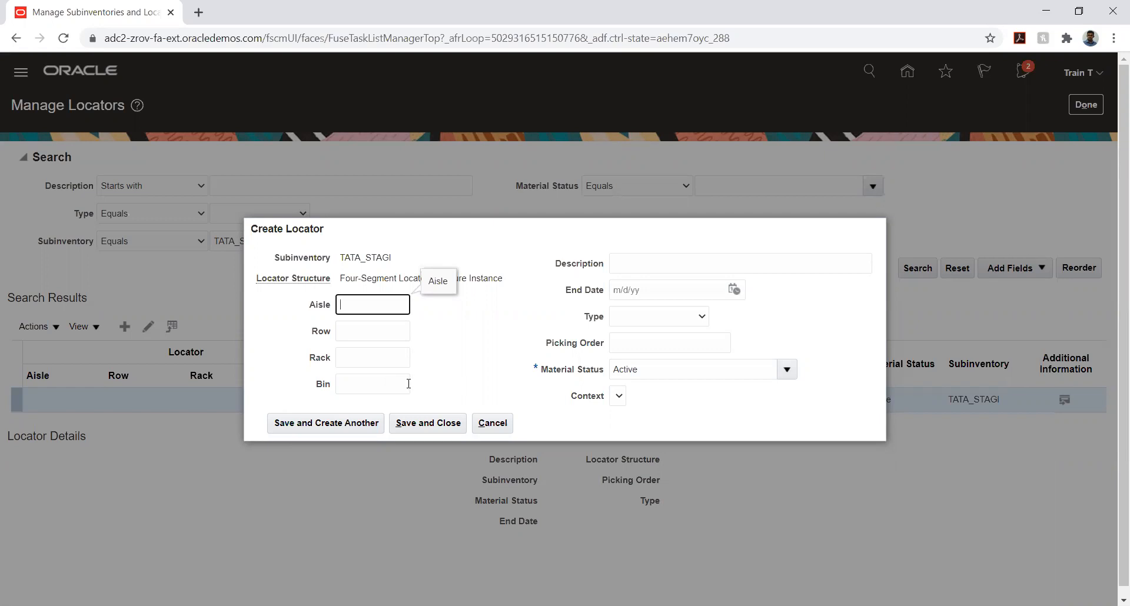
pyautogui.click(643, 320)
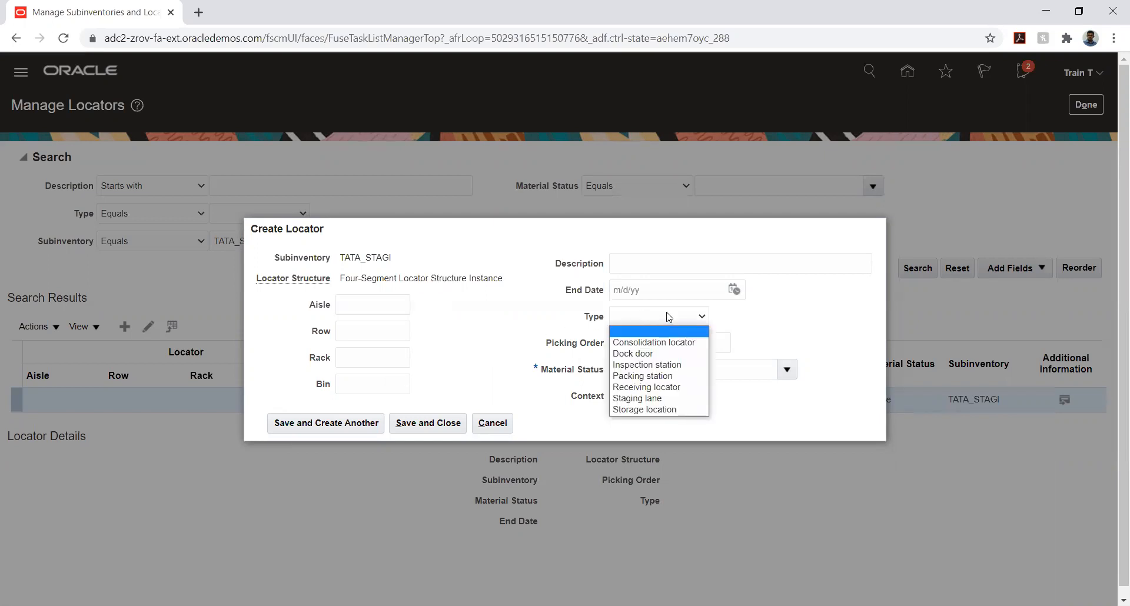
pyautogui.click(787, 316)
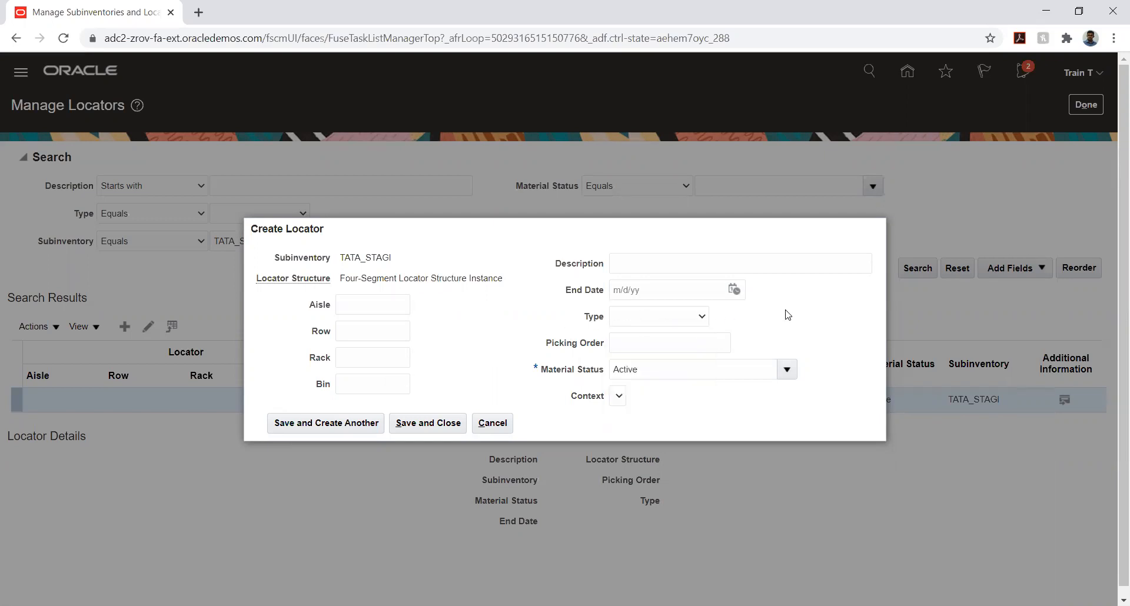
pyautogui.click(492, 423)
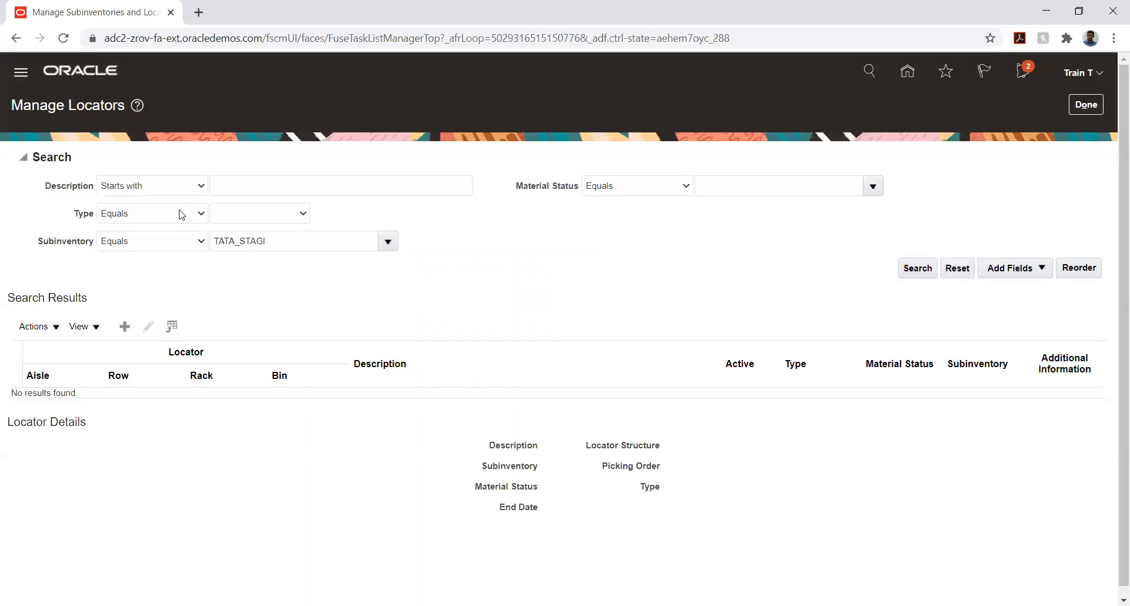
pyautogui.click(1079, 108)
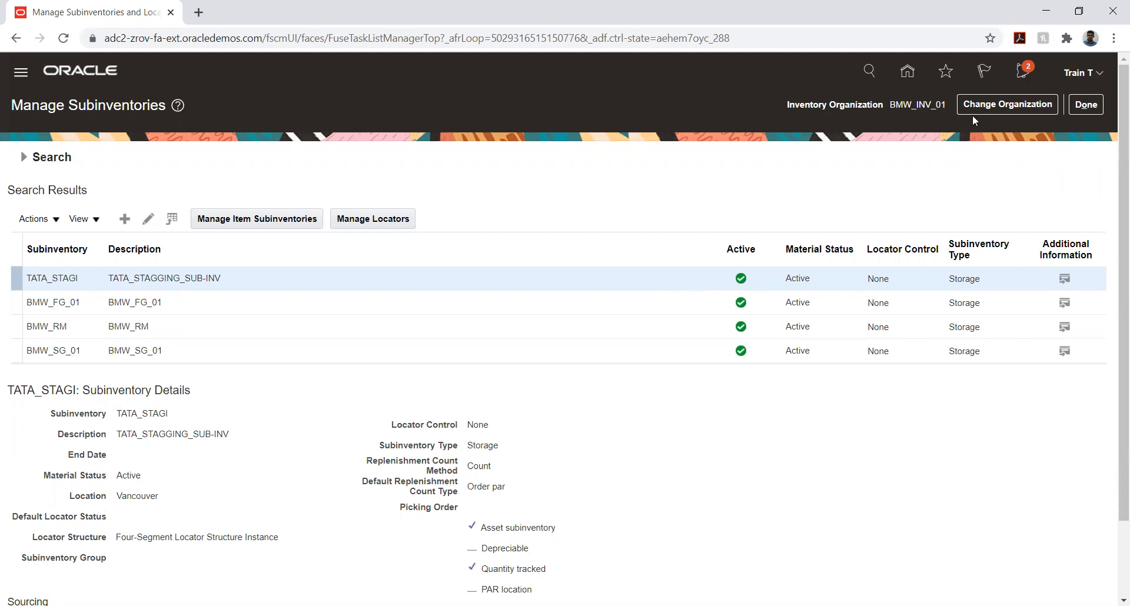
pyautogui.click(935, 109)
pyautogui.click(1059, 175)
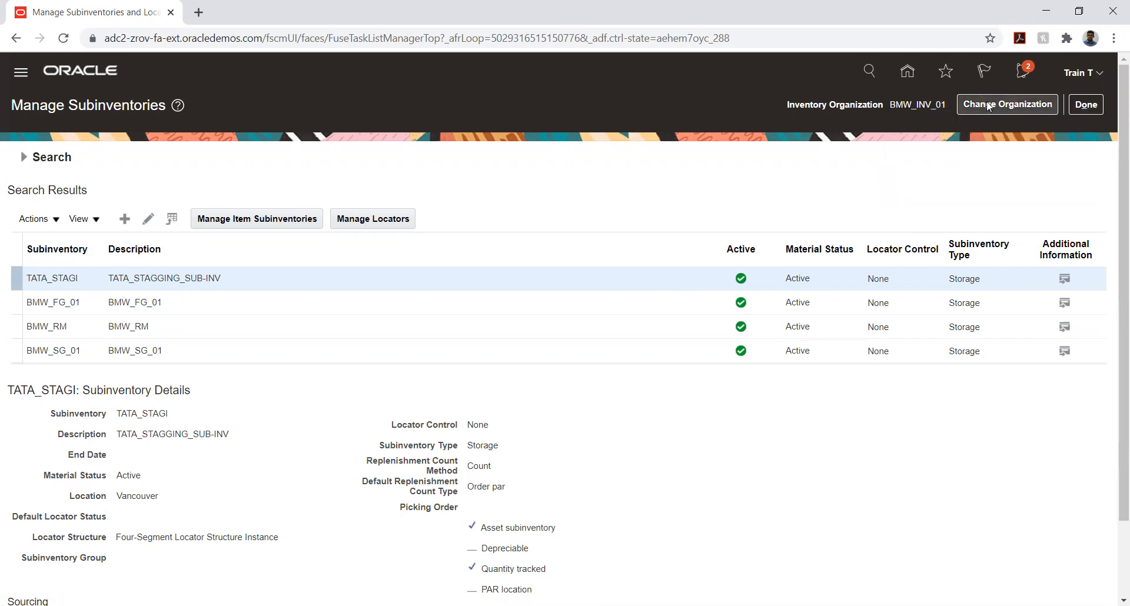
# Close the subinventories page and try to open the implementation projects from the setup page
pyautogui.click(1079, 108)
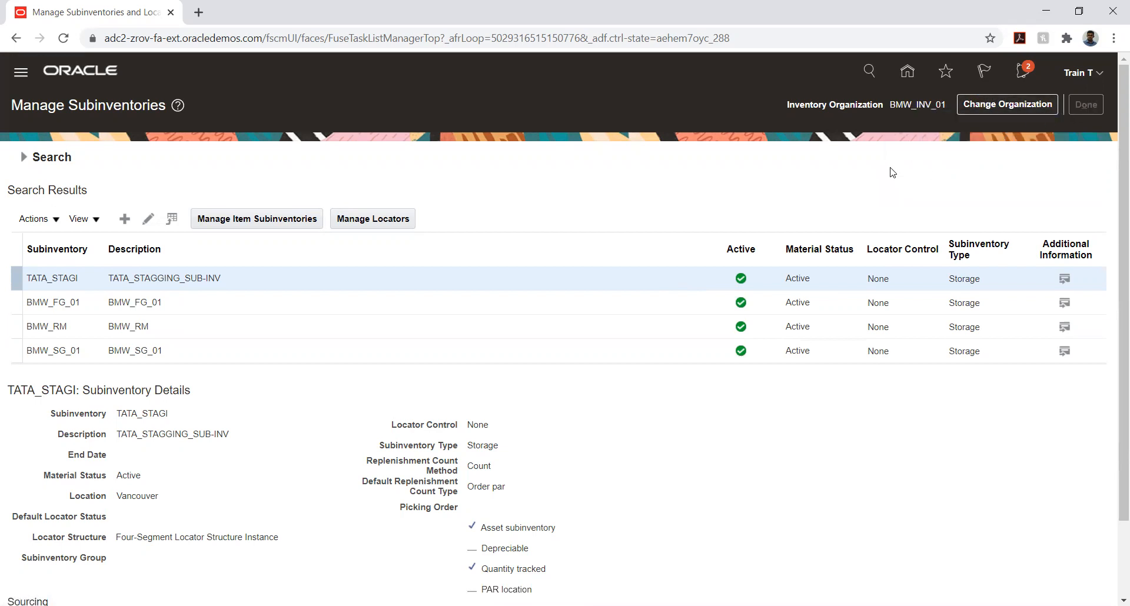
pyautogui.click(1090, 107)
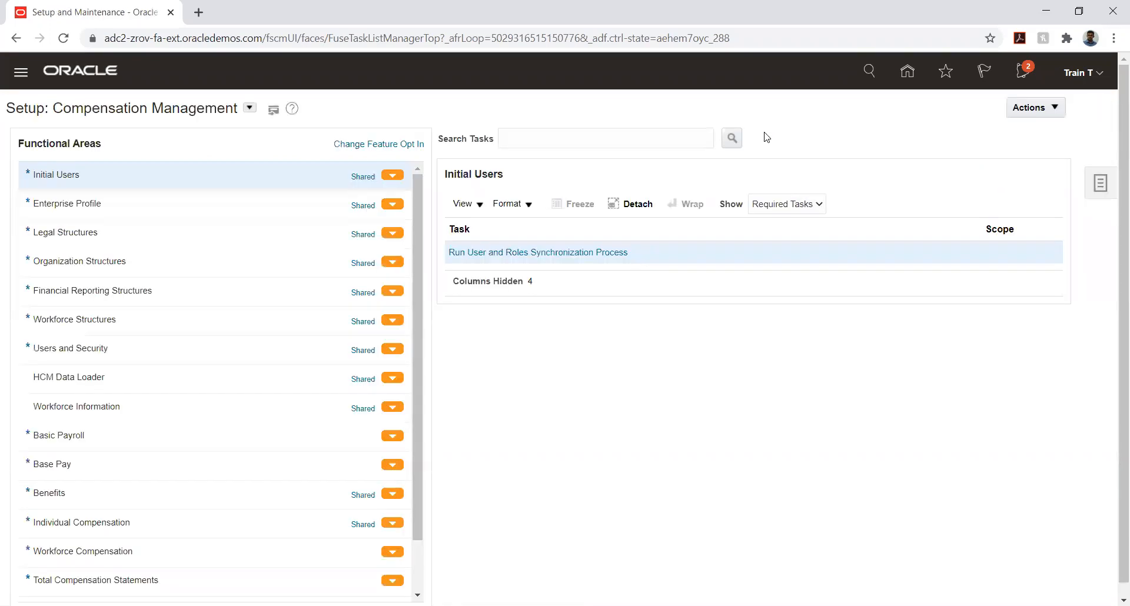
pyautogui.click(1101, 182)
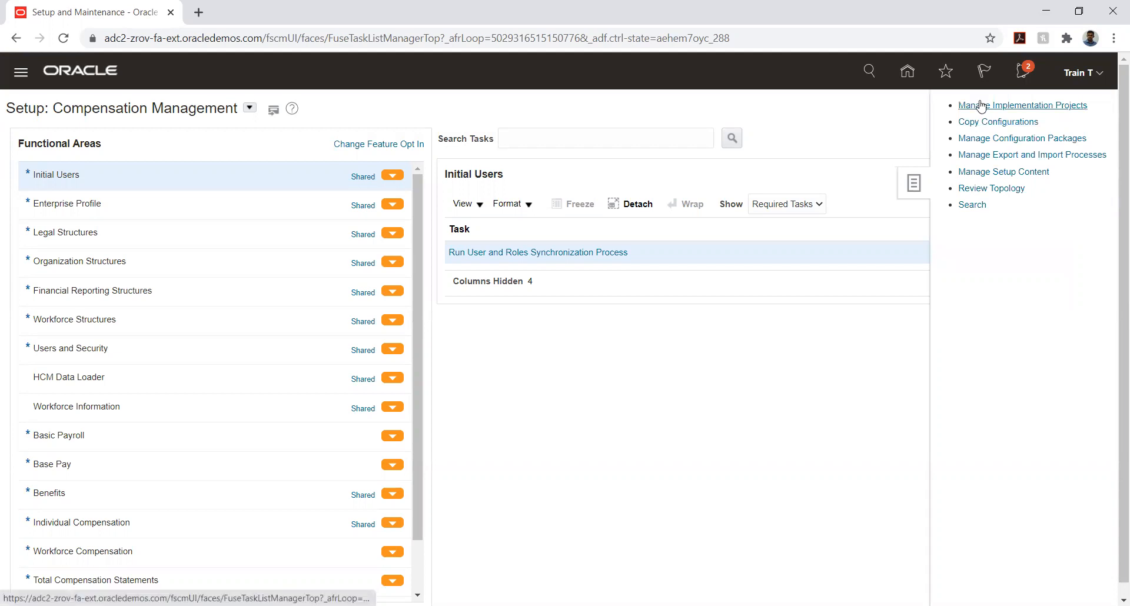
pyautogui.click(981, 106)
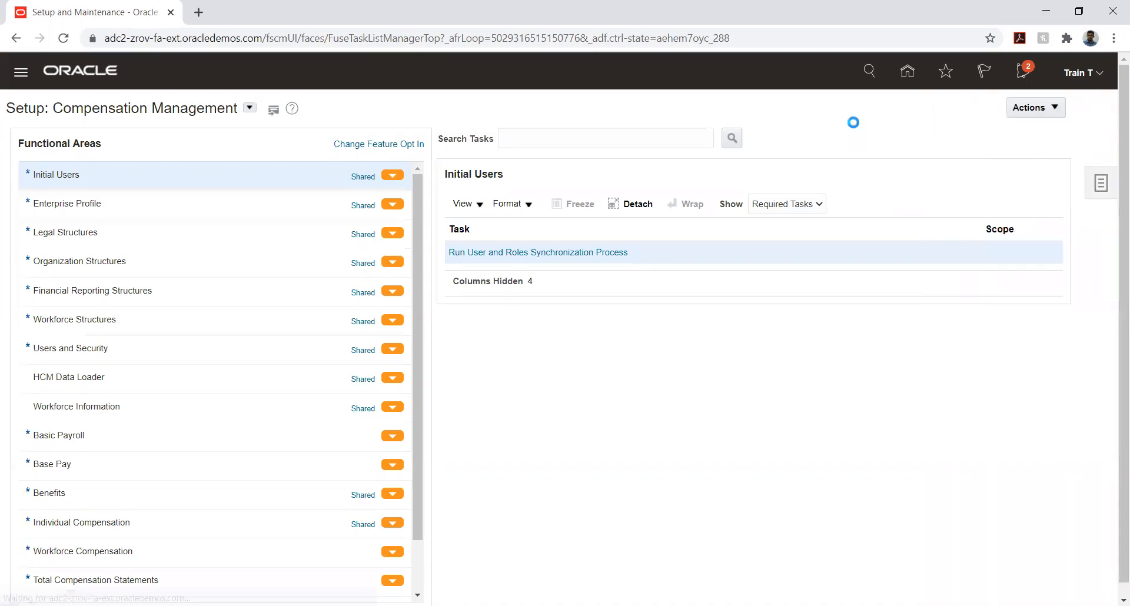
# Search the setup tasks for Manage Subinventories and Locators and open that task
pyautogui.click(1087, 180)
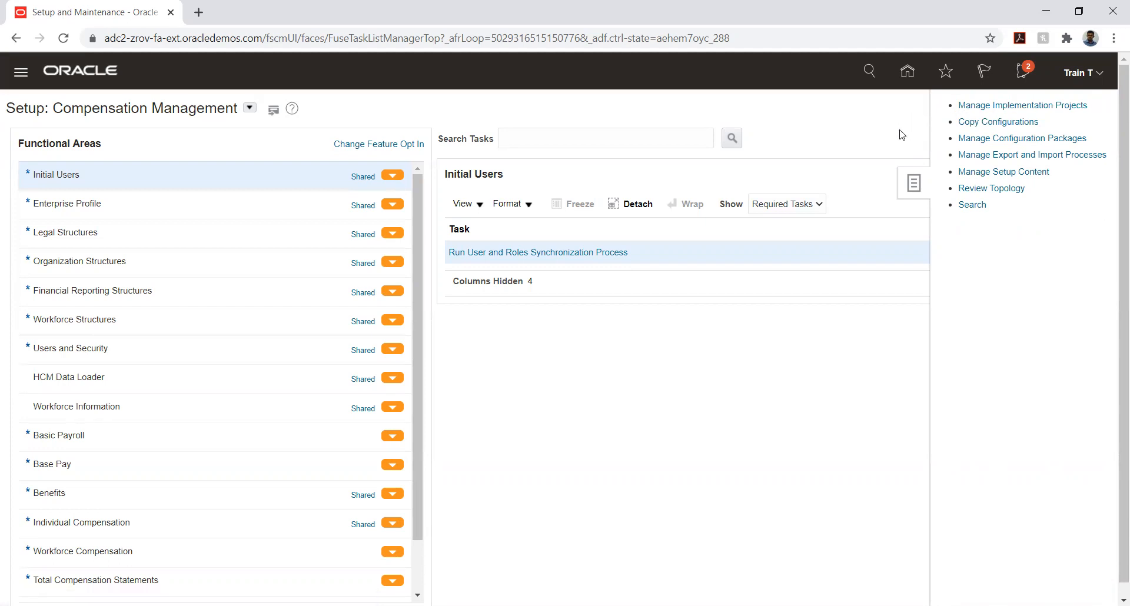
pyautogui.click(972, 205)
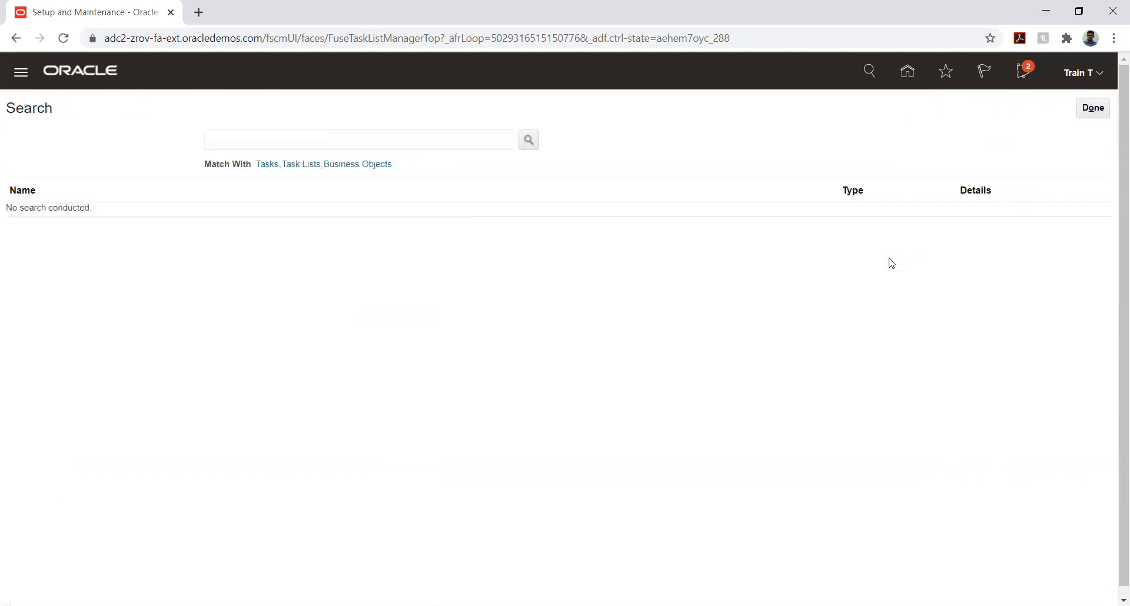
pyautogui.click(265, 136)
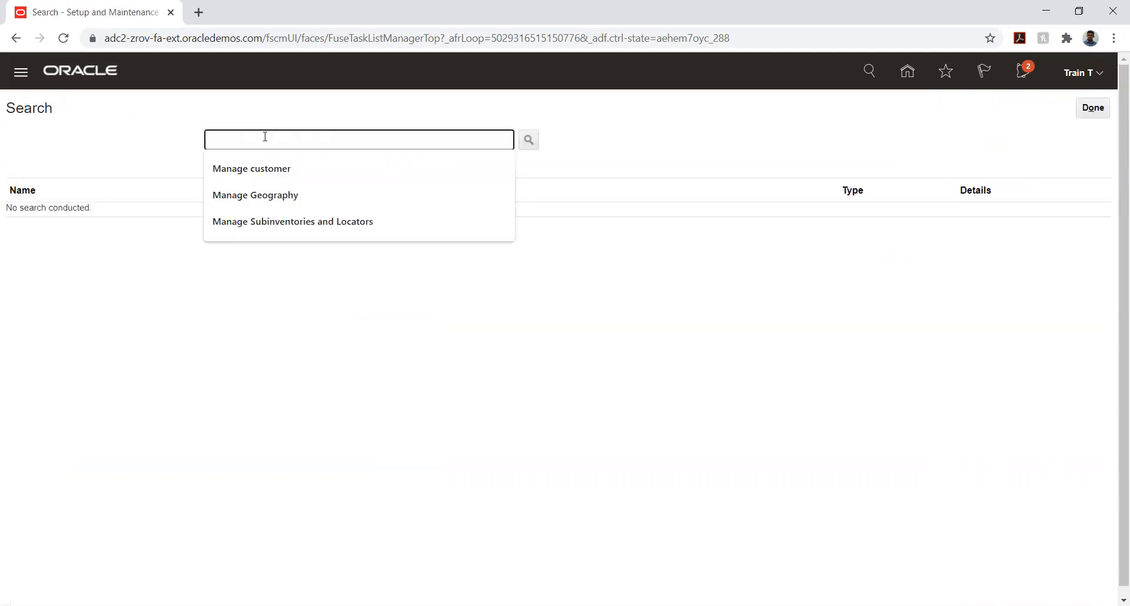
pyautogui.click(280, 219)
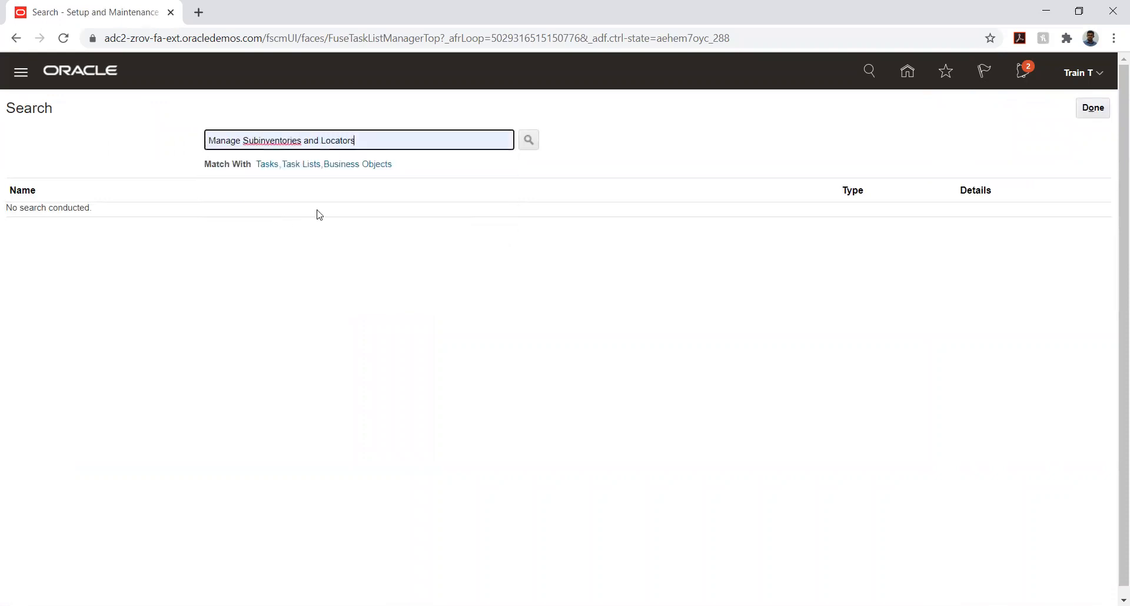
pyautogui.click(535, 145)
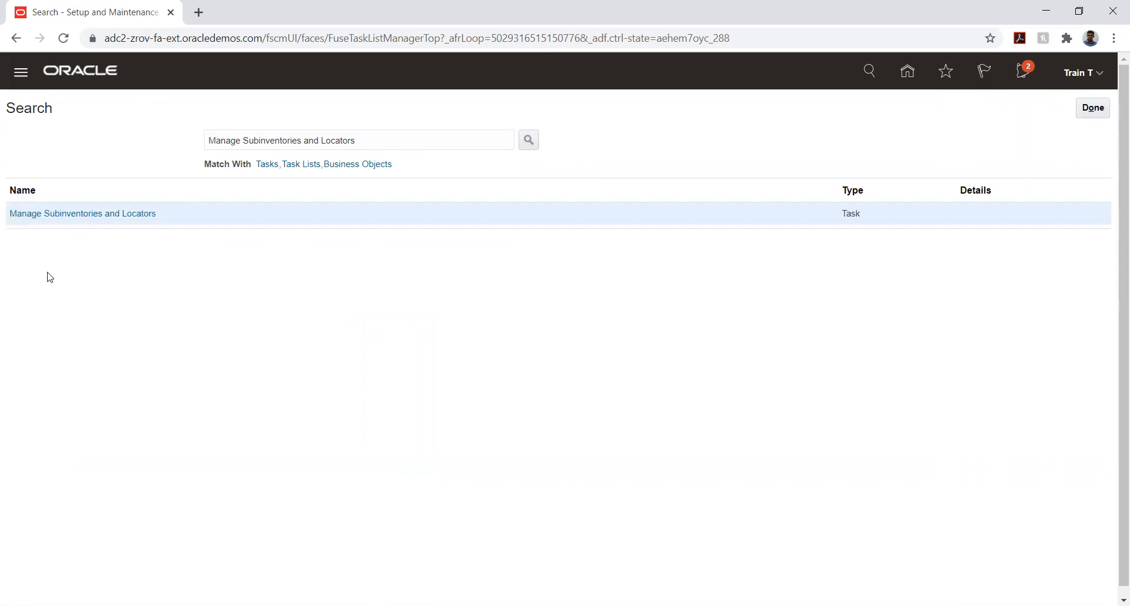
pyautogui.click(81, 214)
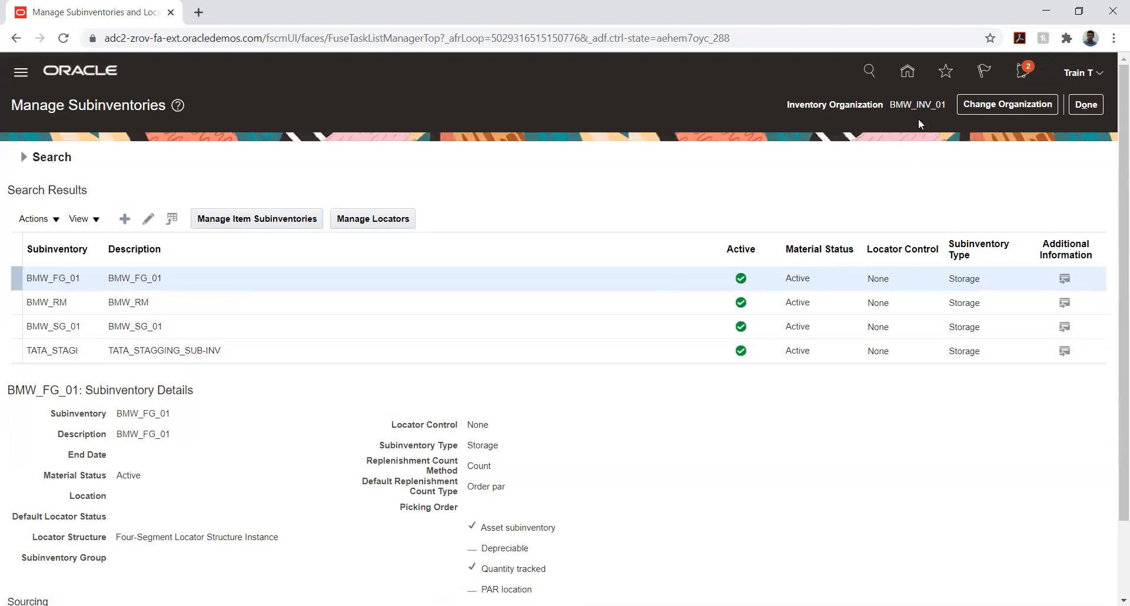
# Change the inventory organization to 003 (Chicago)
pyautogui.moveTo(917, 107)
pyautogui.click(1004, 104)
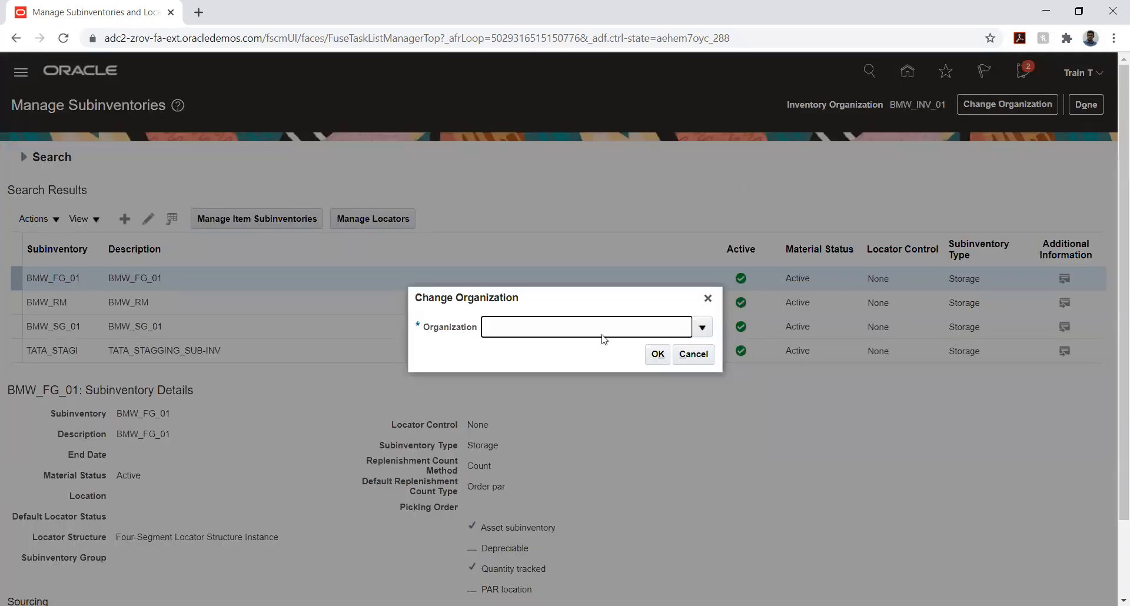
pyautogui.click(701, 328)
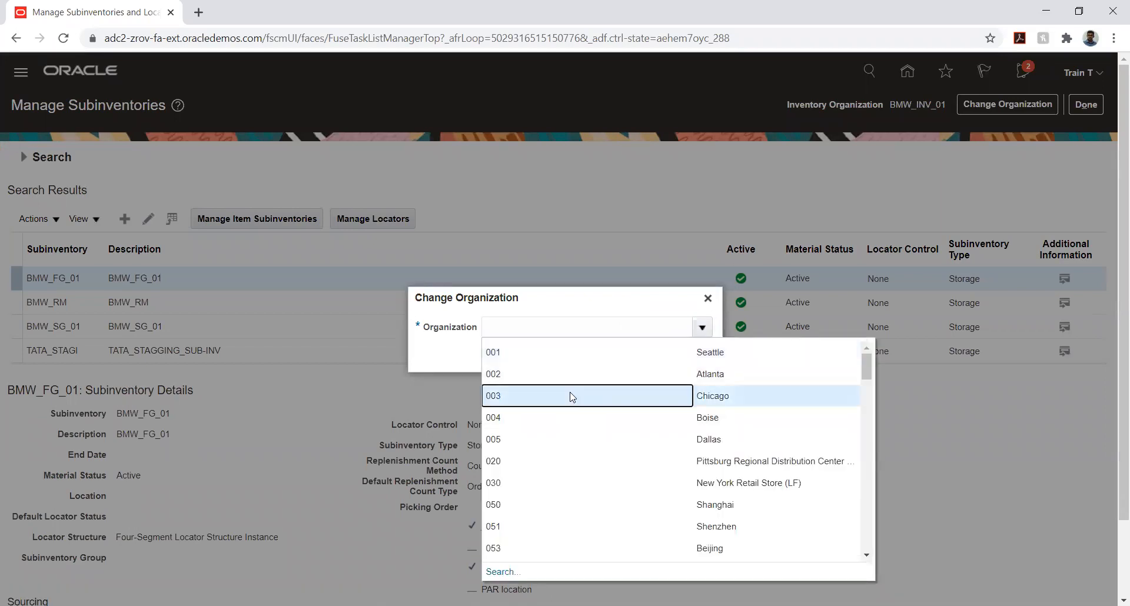
pyautogui.click(571, 396)
pyautogui.click(651, 353)
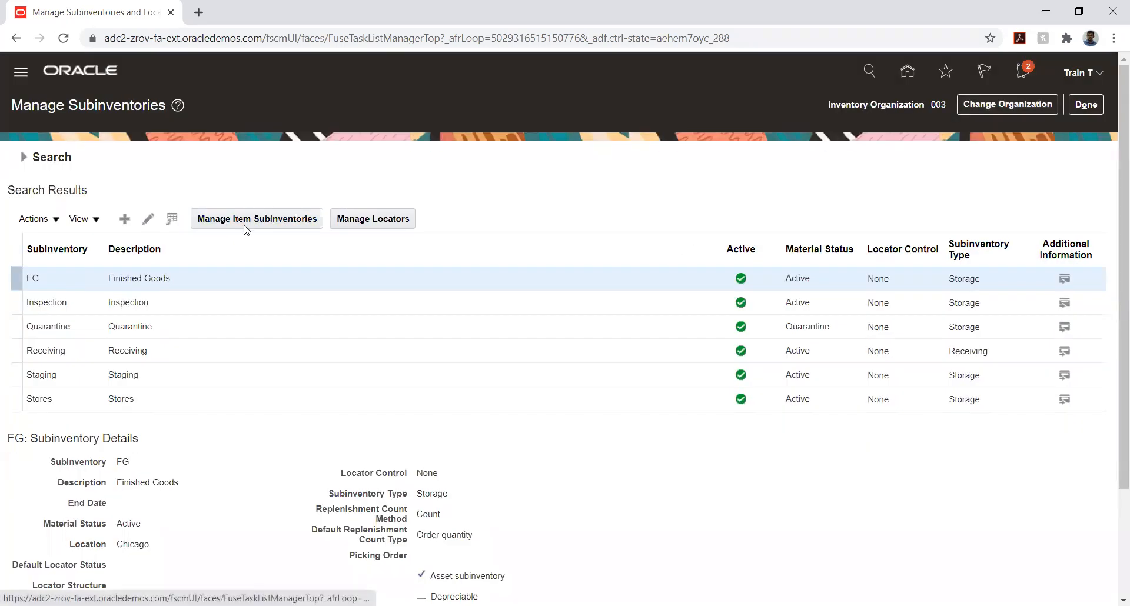
# Open the item subinventories of FG, review the fields for adding an item, cancel, and return to the subinventories
pyautogui.click(223, 219)
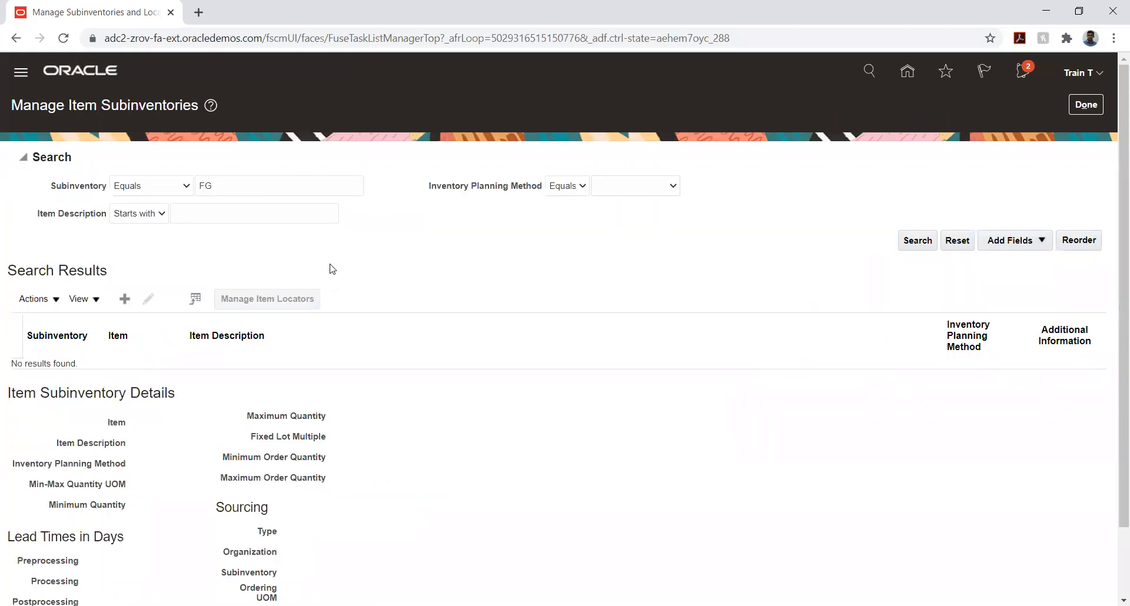
pyautogui.click(123, 299)
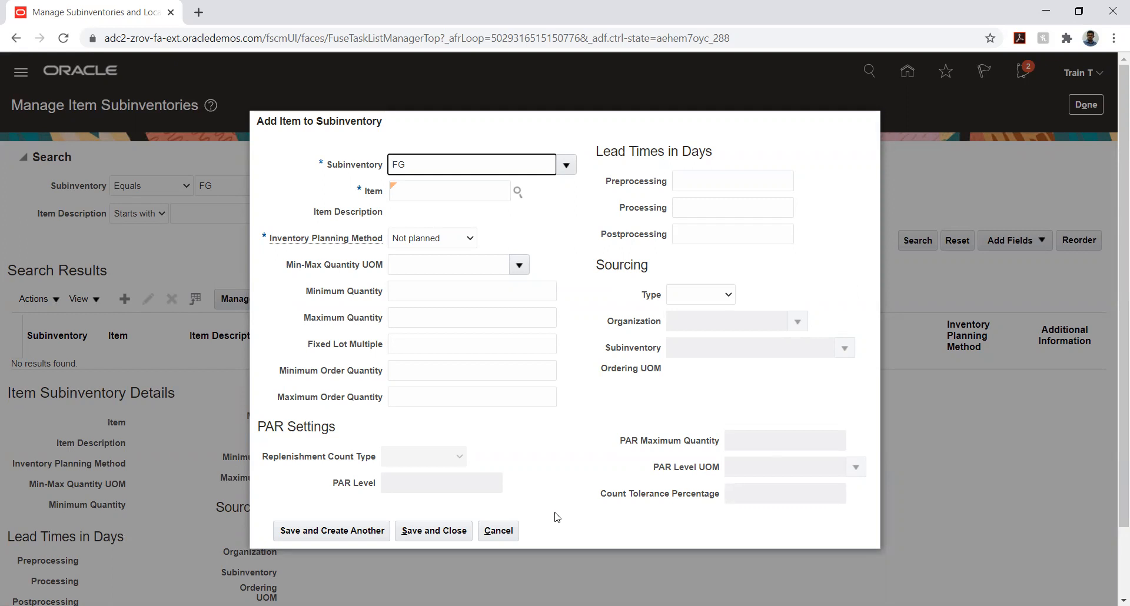
pyautogui.click(498, 532)
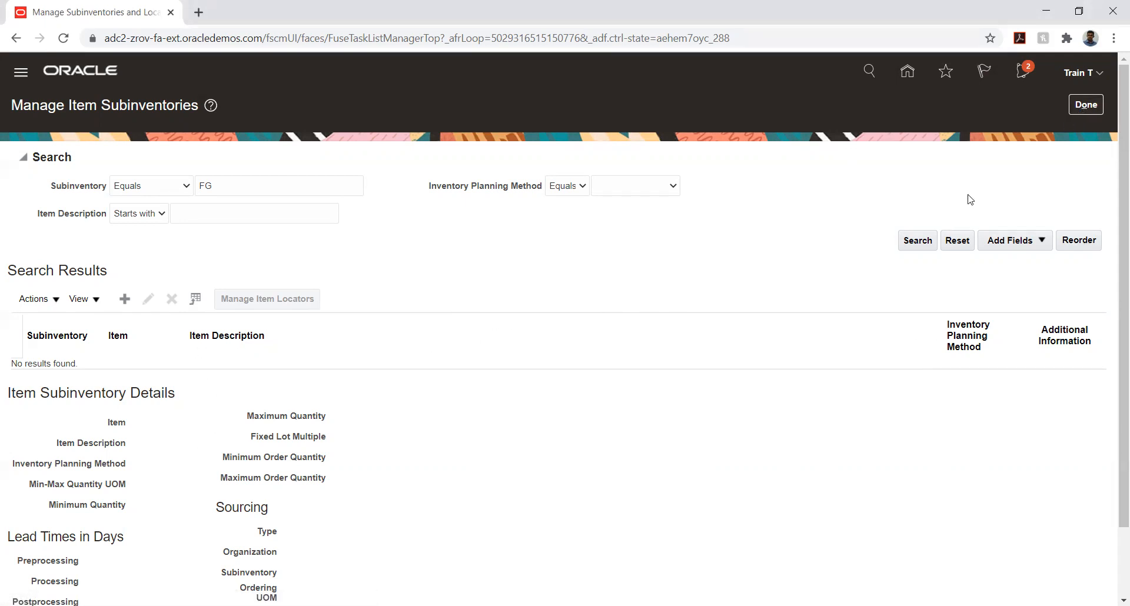
pyautogui.click(1086, 104)
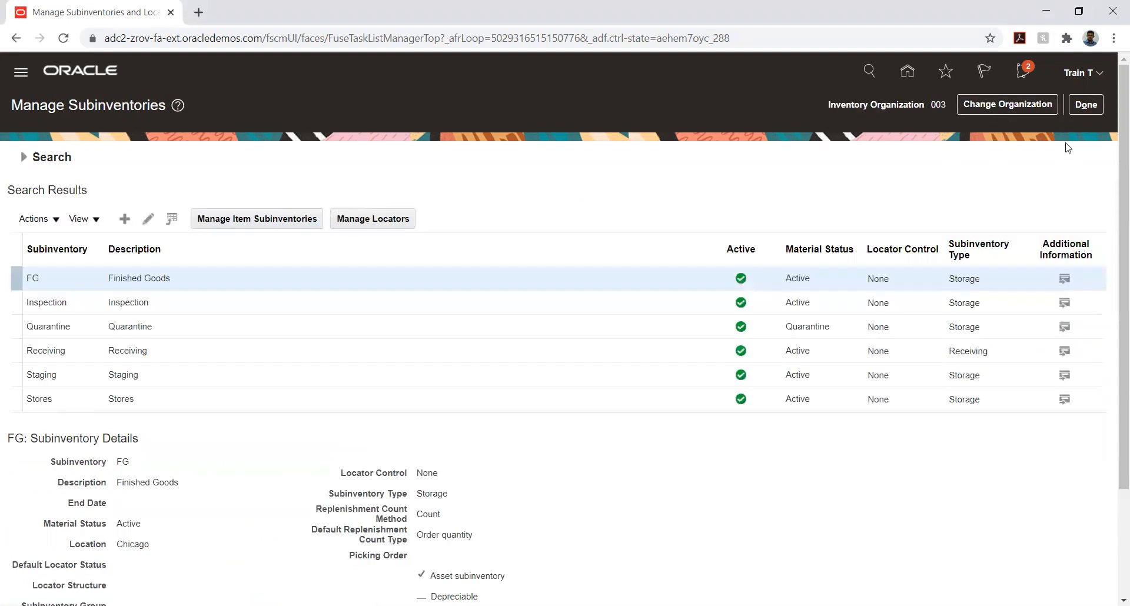
# Close the subinventories and task search, and open the TATA SCM IMPLEMENTATION project from the implementation projects
pyautogui.click(1083, 106)
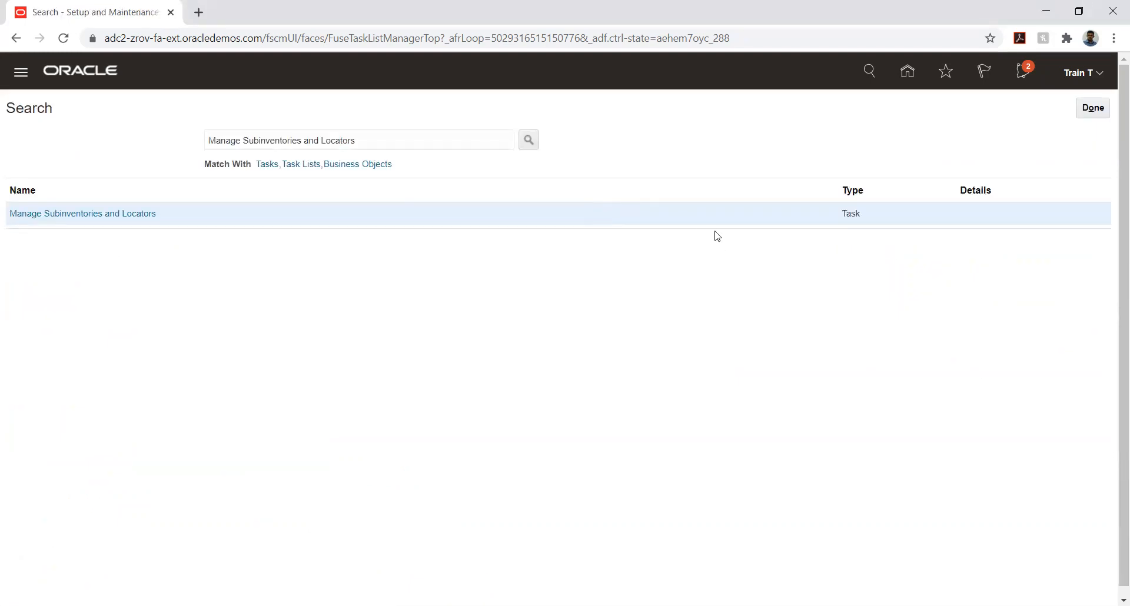
pyautogui.click(1087, 111)
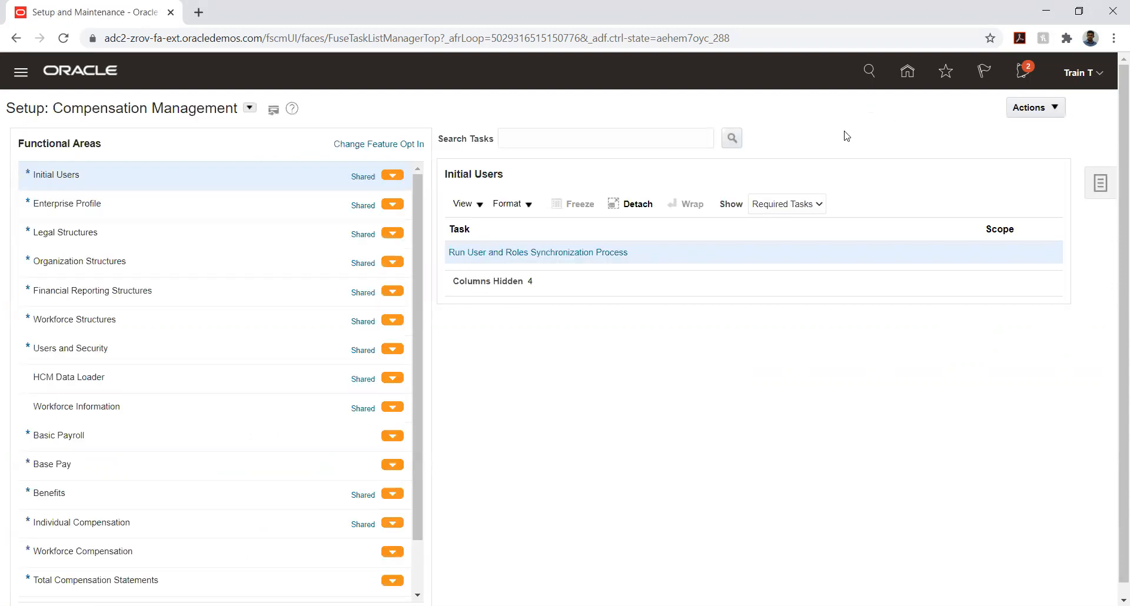
pyautogui.click(1094, 180)
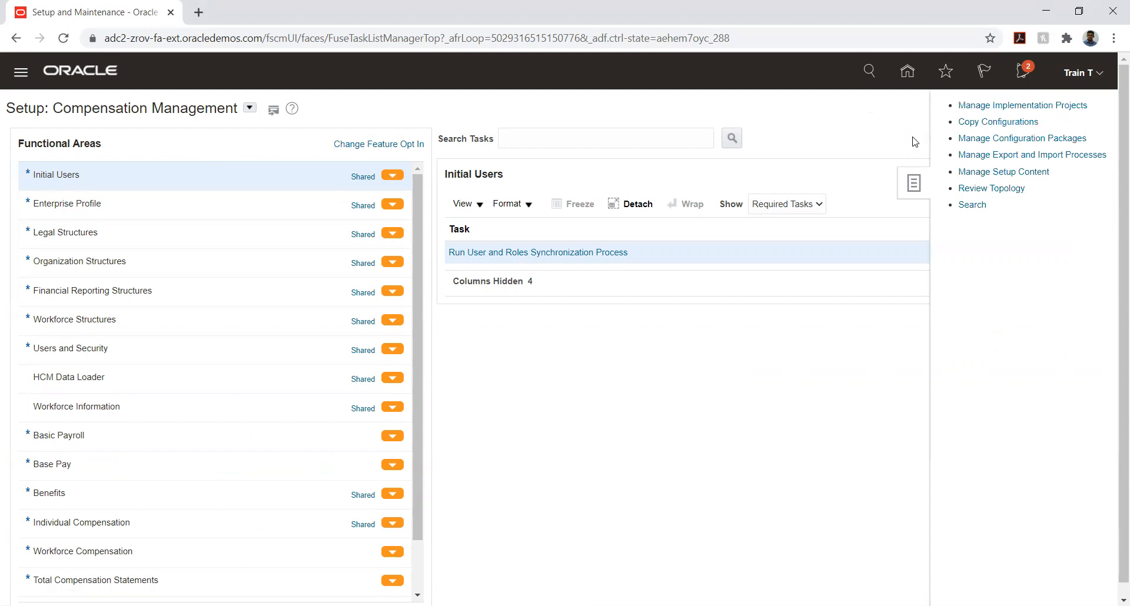
pyautogui.click(996, 105)
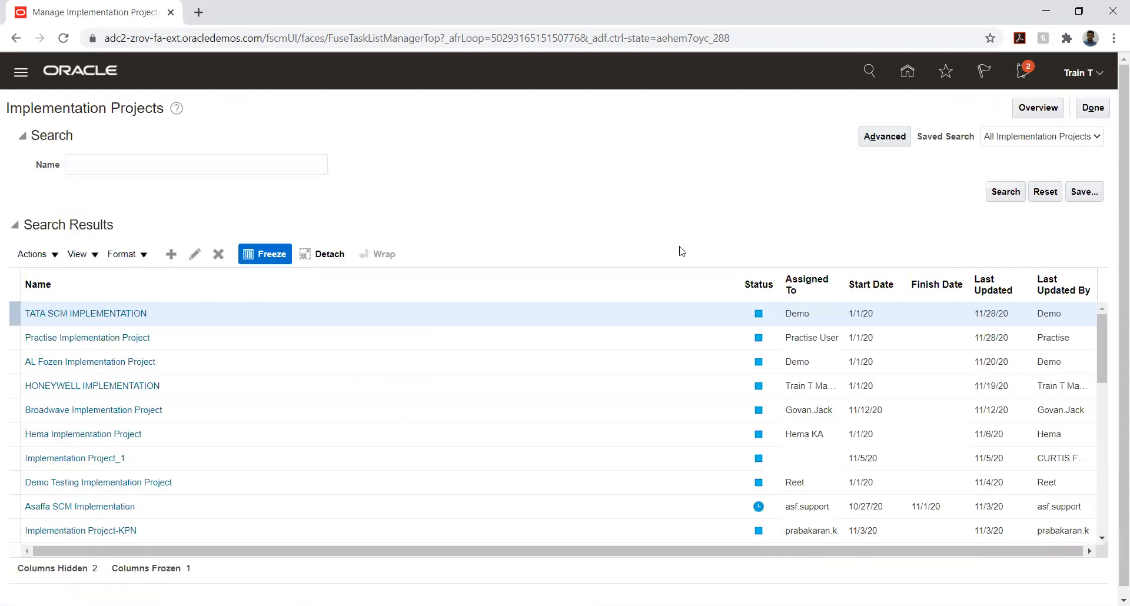
pyautogui.click(55, 314)
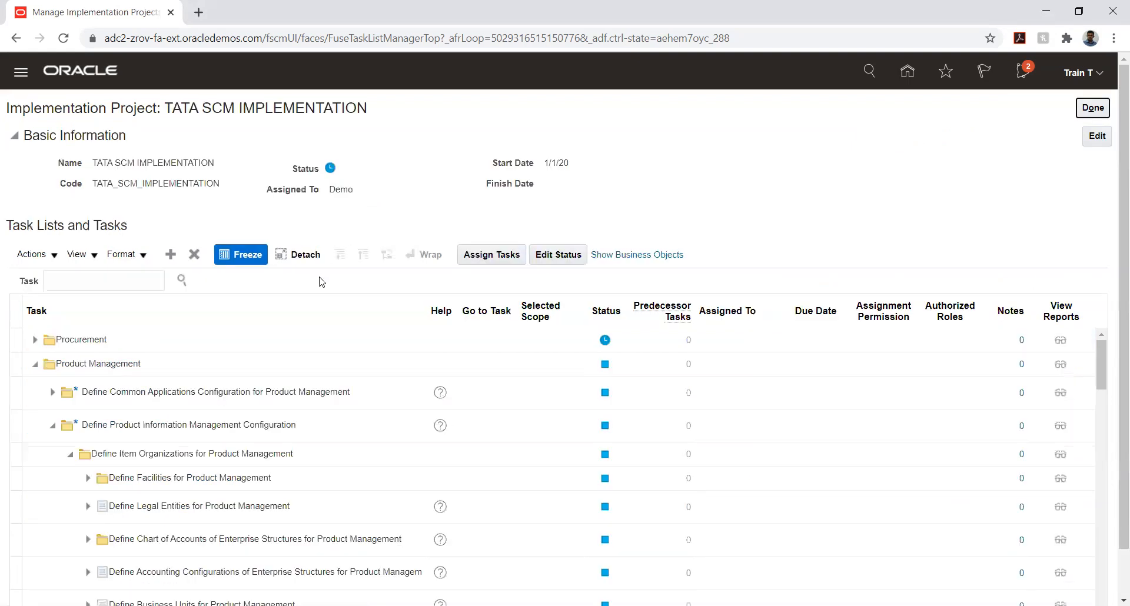
# Go to the Manage Item Classes task in the project's Define Items task list
pyautogui.scroll(-1, 1053, 182)
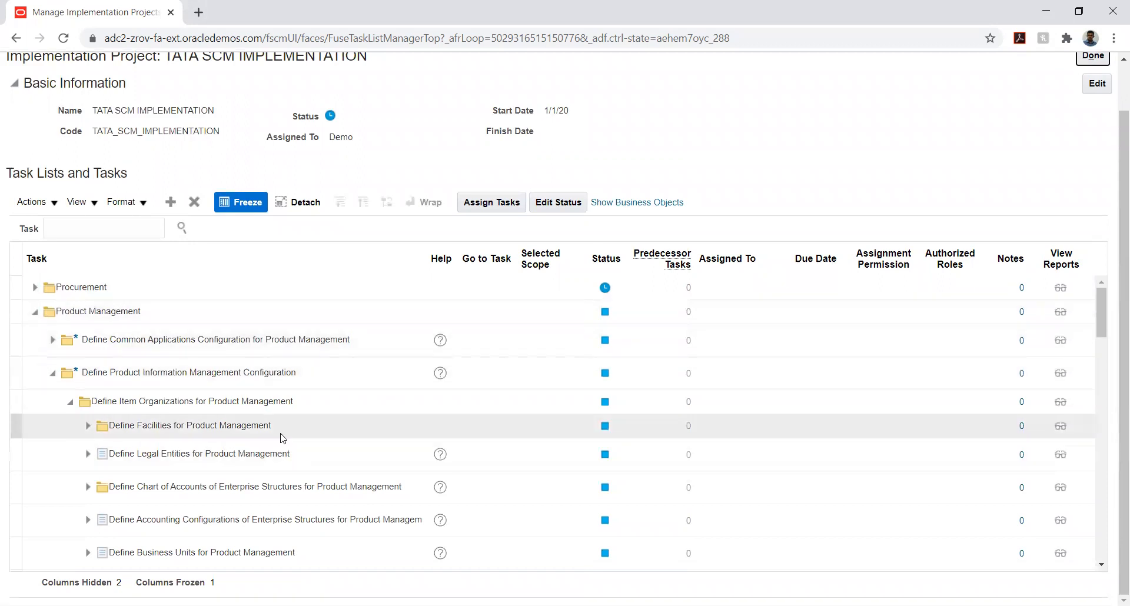
pyautogui.scroll(-3, 281, 434)
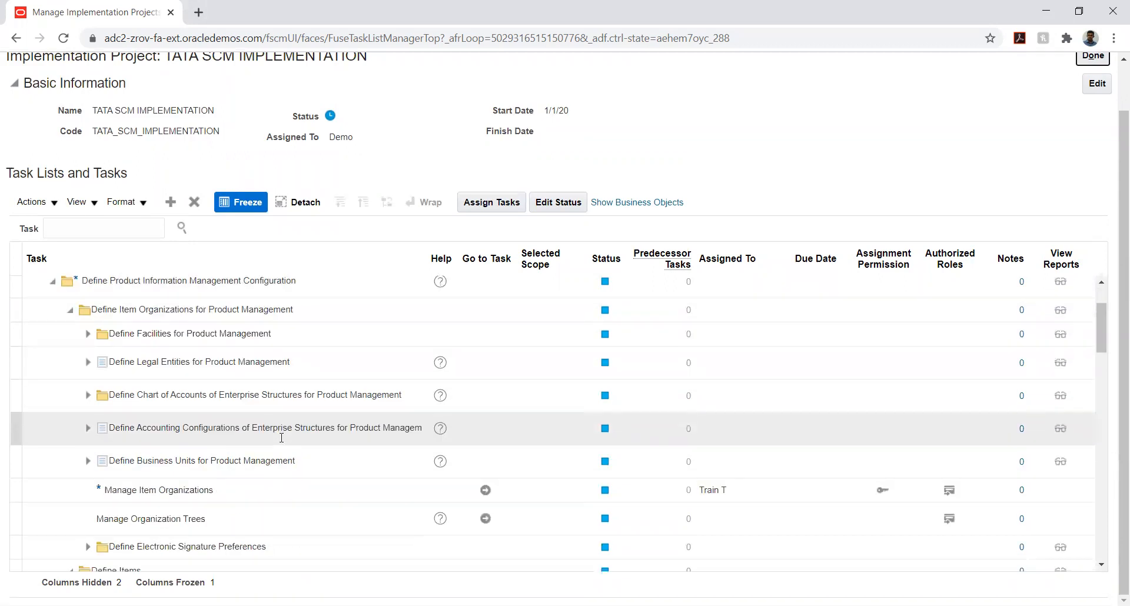
pyautogui.scroll(-3, 282, 438)
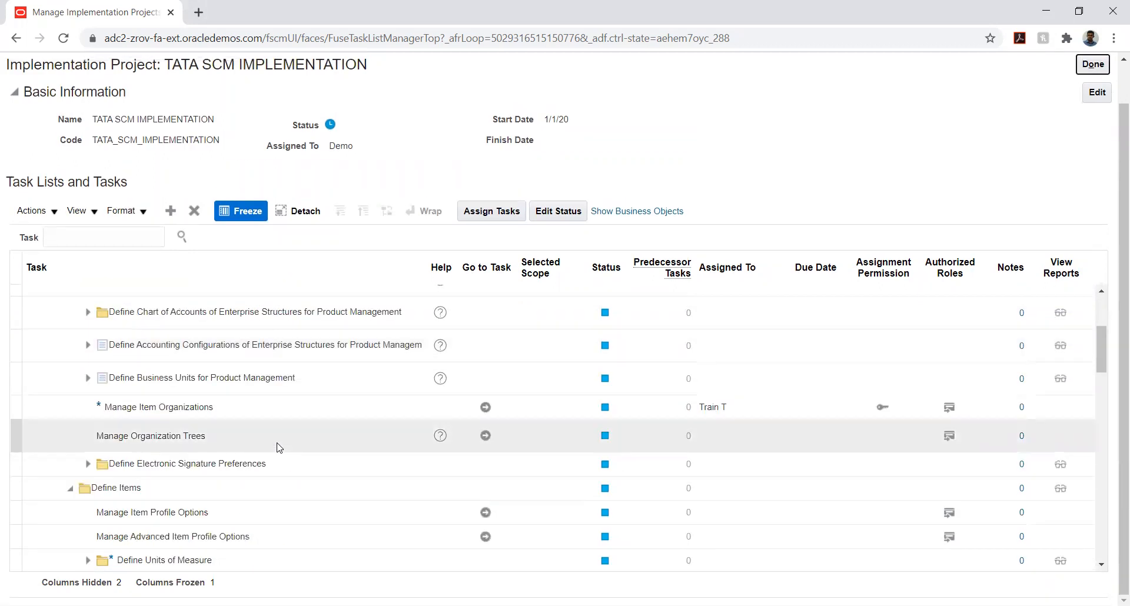
pyautogui.scroll(-6, 254, 450)
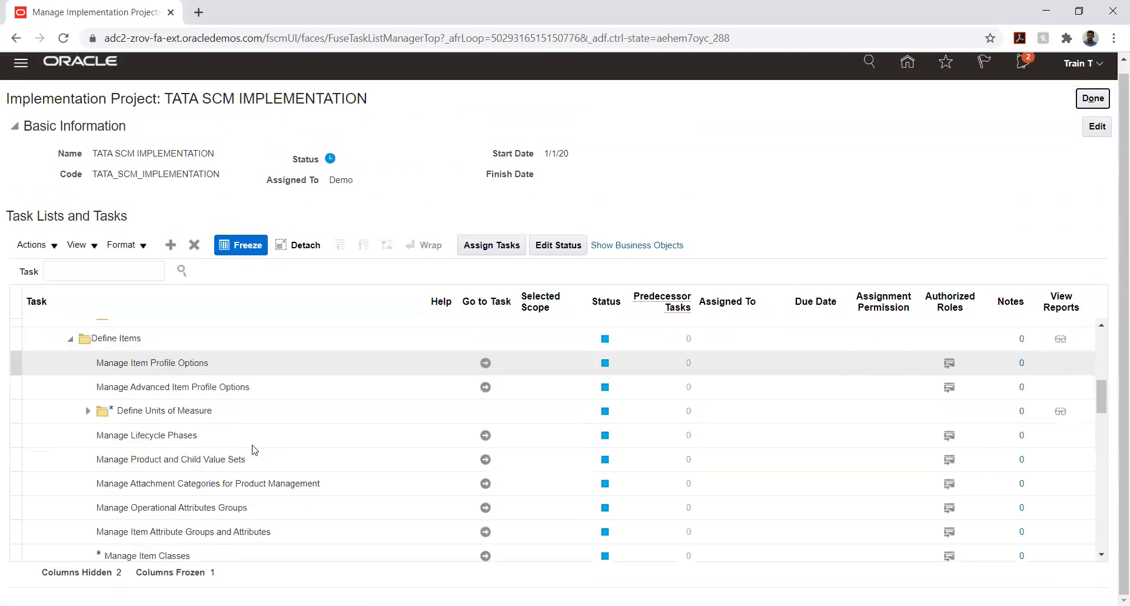
pyautogui.scroll(-3, 255, 450)
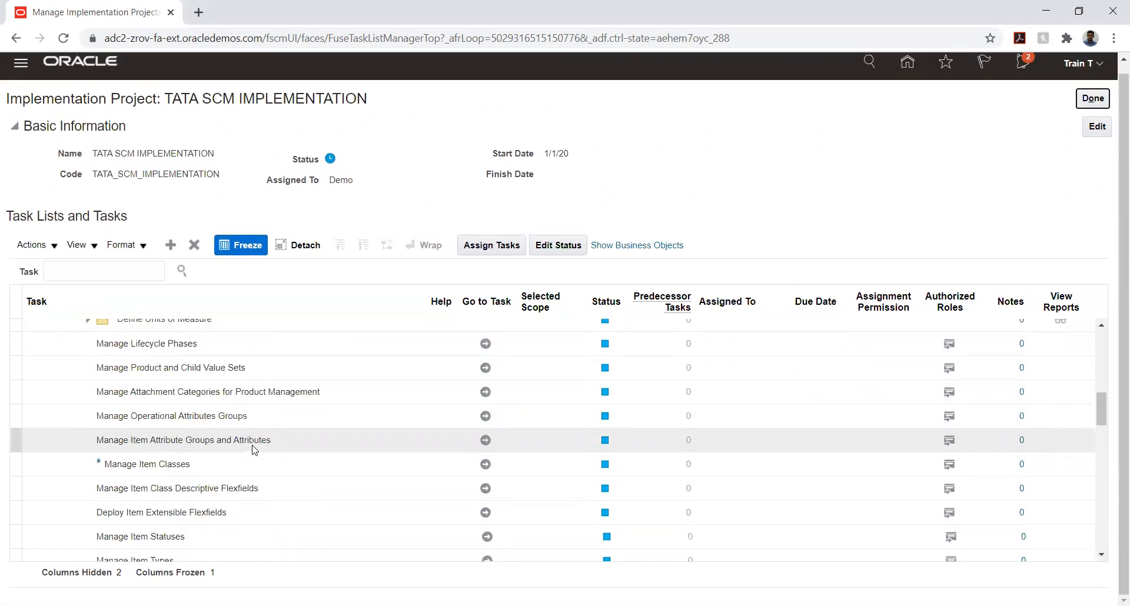
pyautogui.click(485, 465)
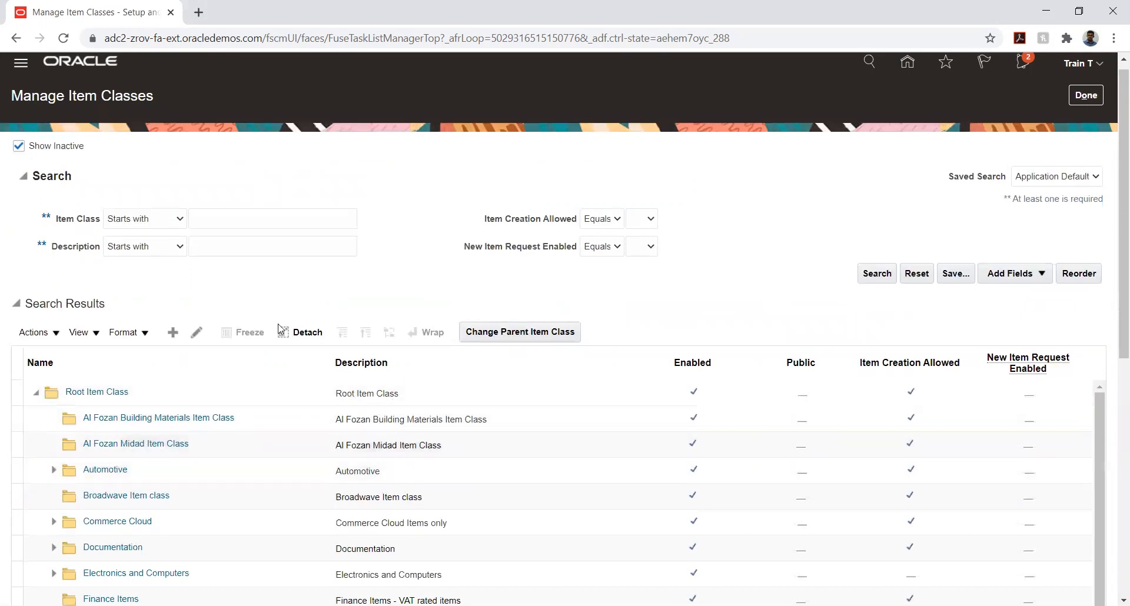
# Start a new item class under Root Item Class and enter TATA_FG as both its item class and internal name
pyautogui.click(124, 397)
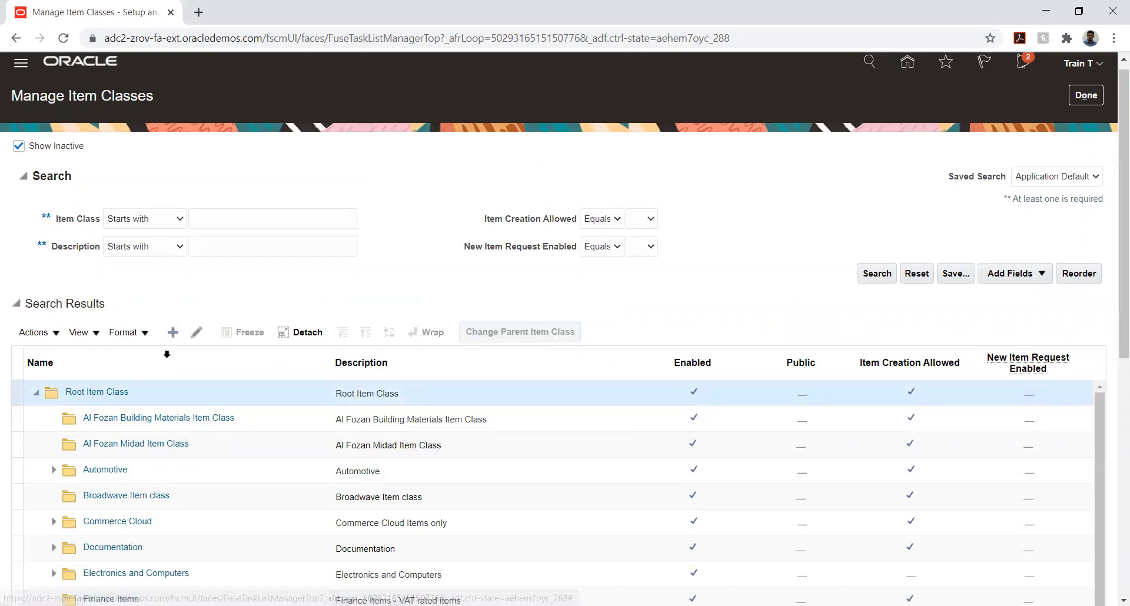
pyautogui.click(172, 333)
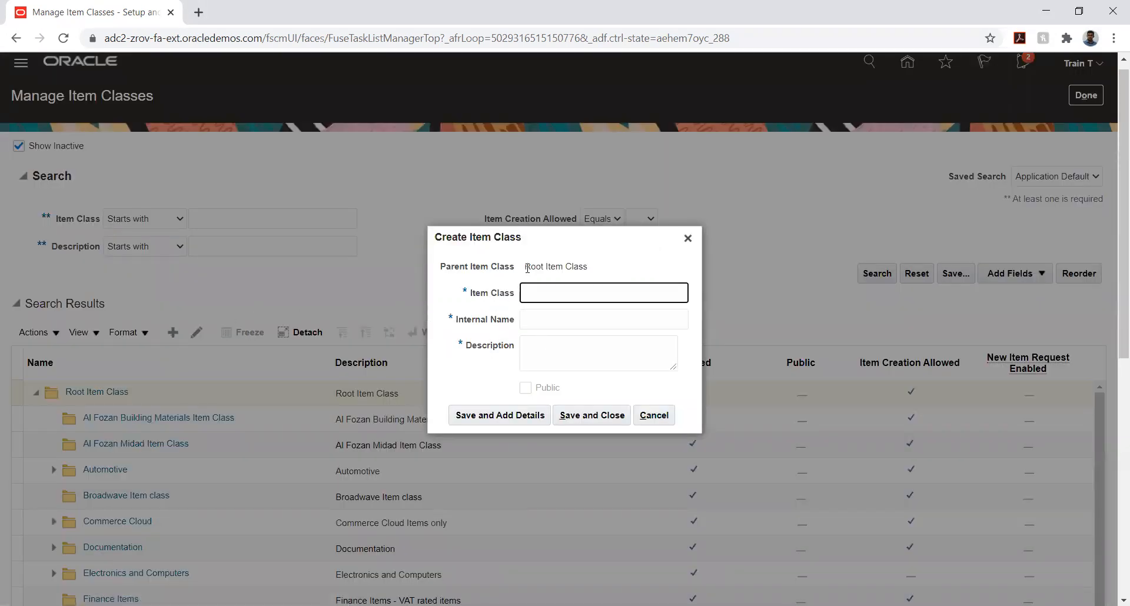
pyautogui.moveTo(524, 267); pyautogui.dragTo(585, 268)
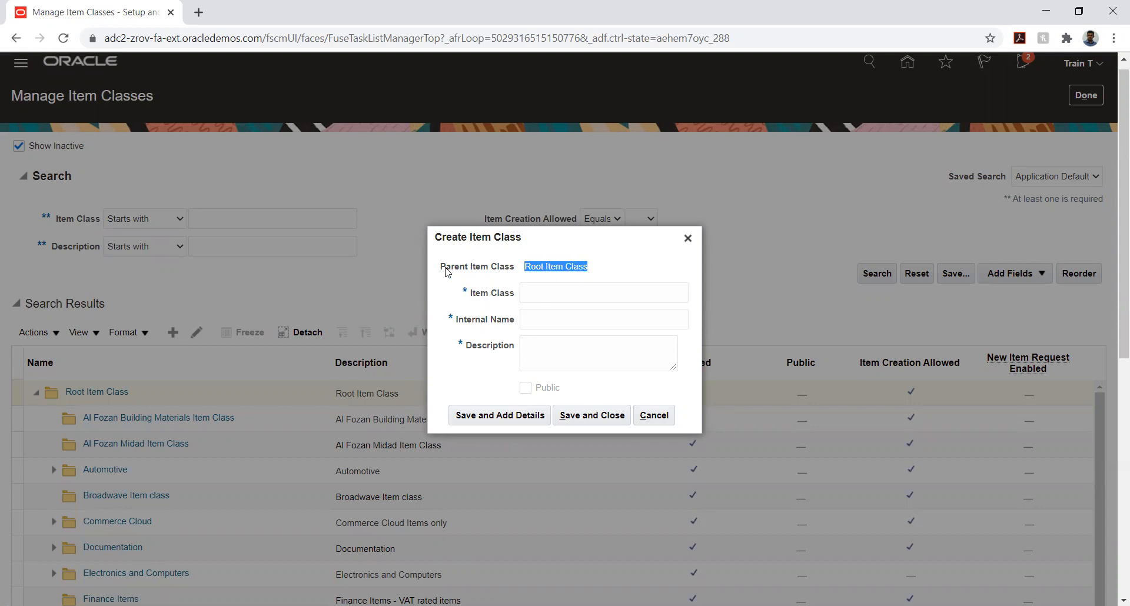
pyautogui.moveTo(443, 269); pyautogui.dragTo(516, 271)
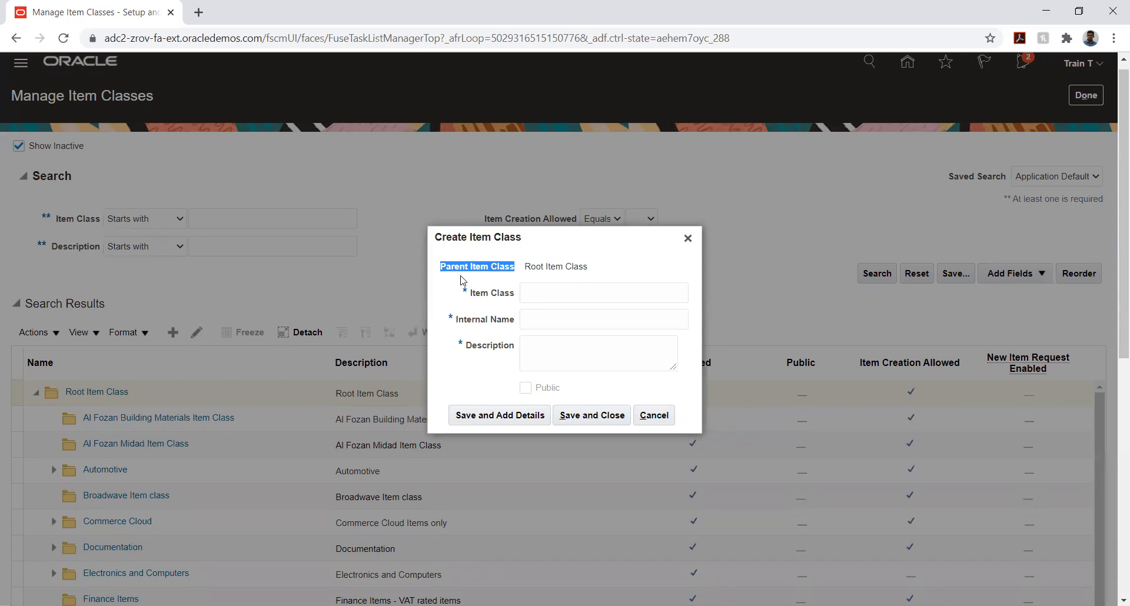
pyautogui.click(543, 292)
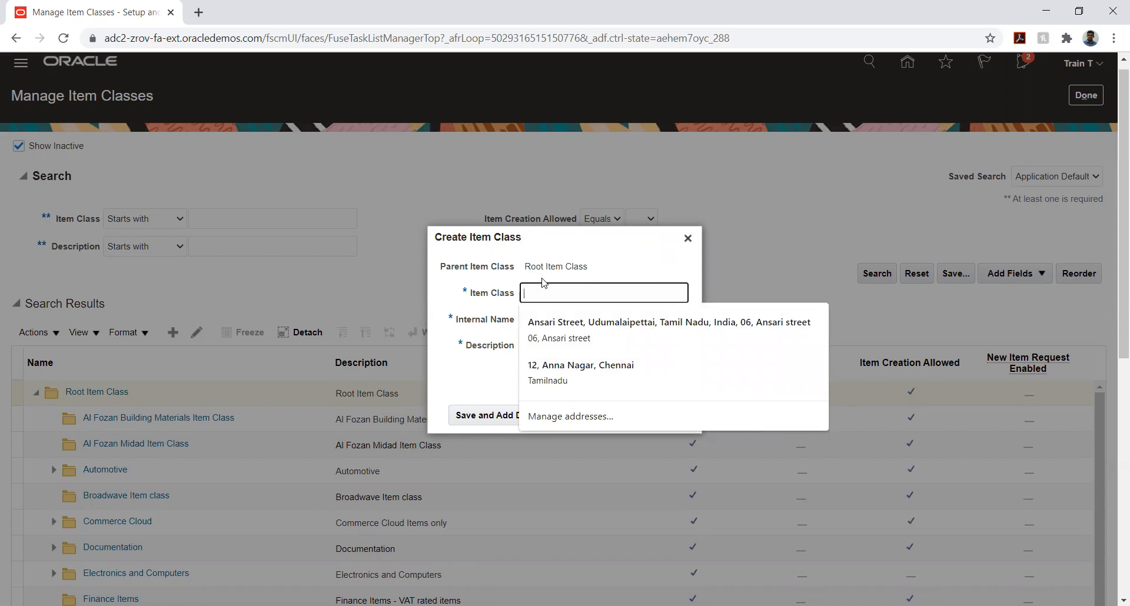
pyautogui.write('TATA')
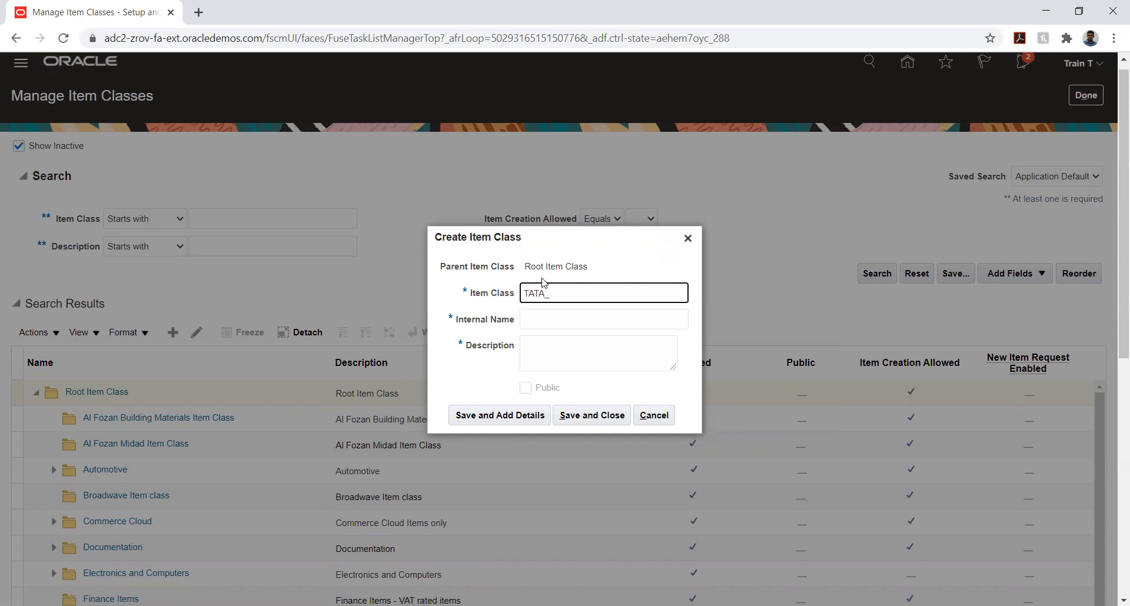
pyautogui.write('_FG')
pyautogui.doubleClick(566, 296)
pyautogui.hotkey('ctrl', 'c')
pyautogui.click(561, 316)
pyautogui.hotkey('ctrl', 'v')
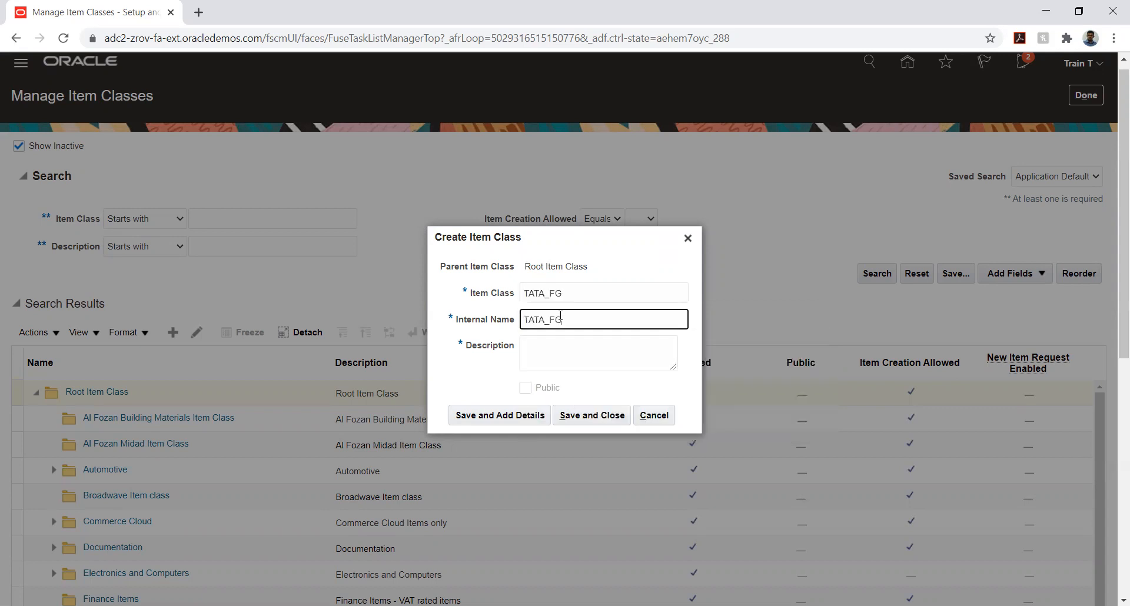
# Enter TATA_FG as the item class description, then save the class and continue to its details
pyautogui.click(555, 349)
pyautogui.hotkey('ctrl', 'v')
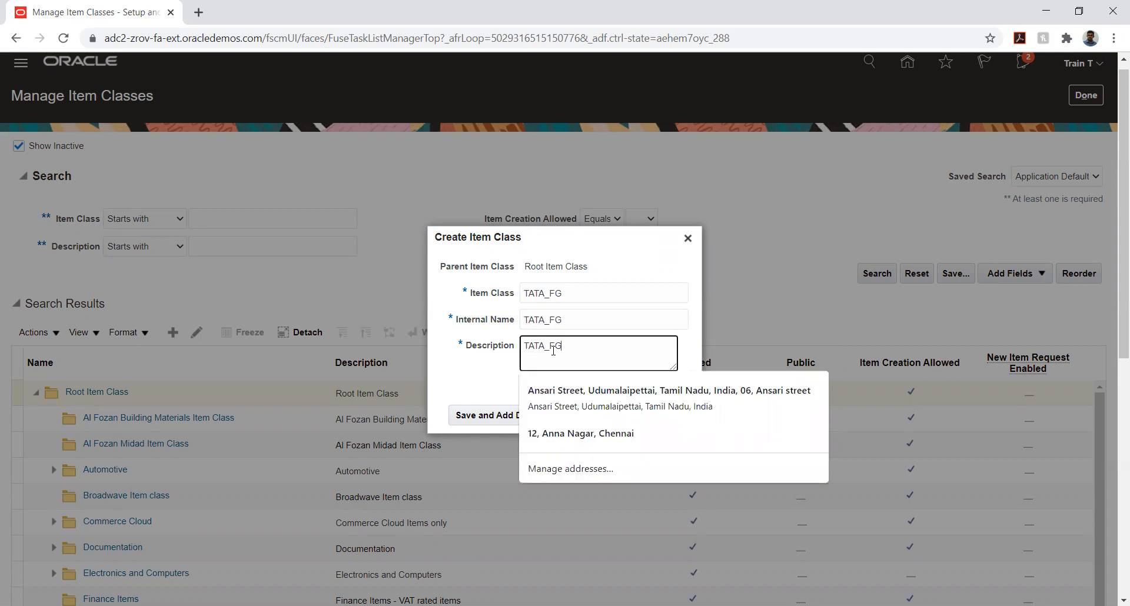
pyautogui.click(470, 370)
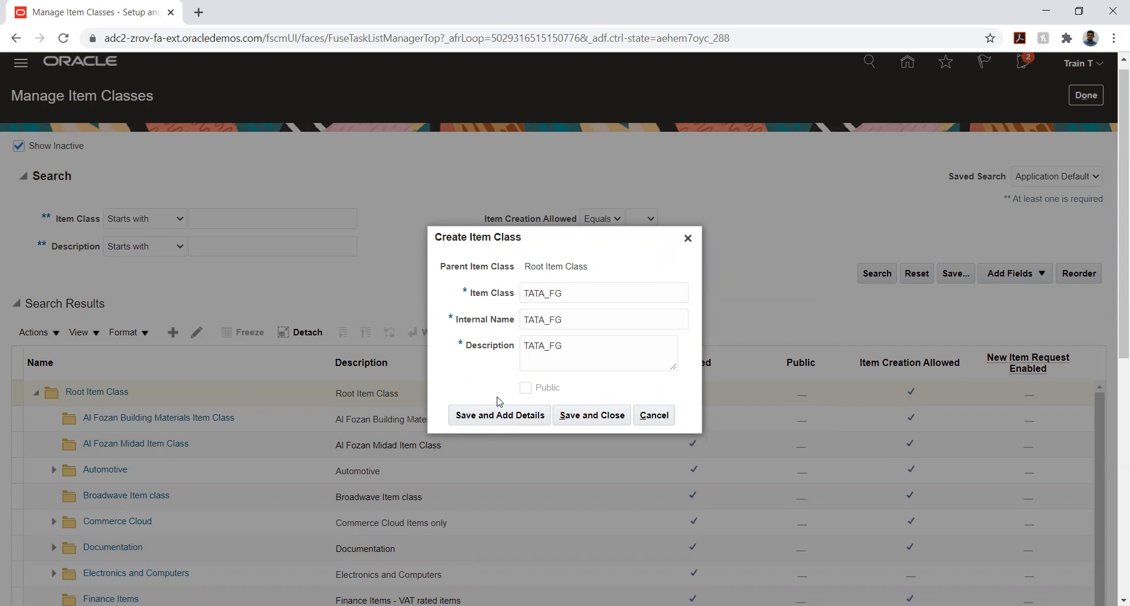
pyautogui.click(466, 418)
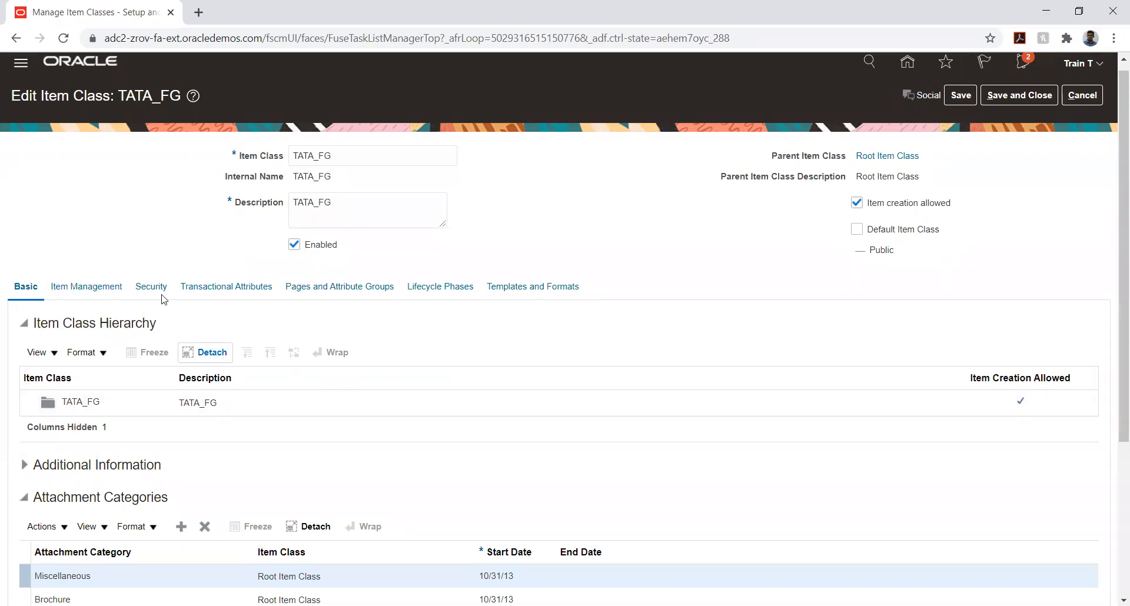
# Review TATA_FG's basic details, including its item class hierarchy and inherited attachment categories
pyautogui.scroll(-3, 2, 213)
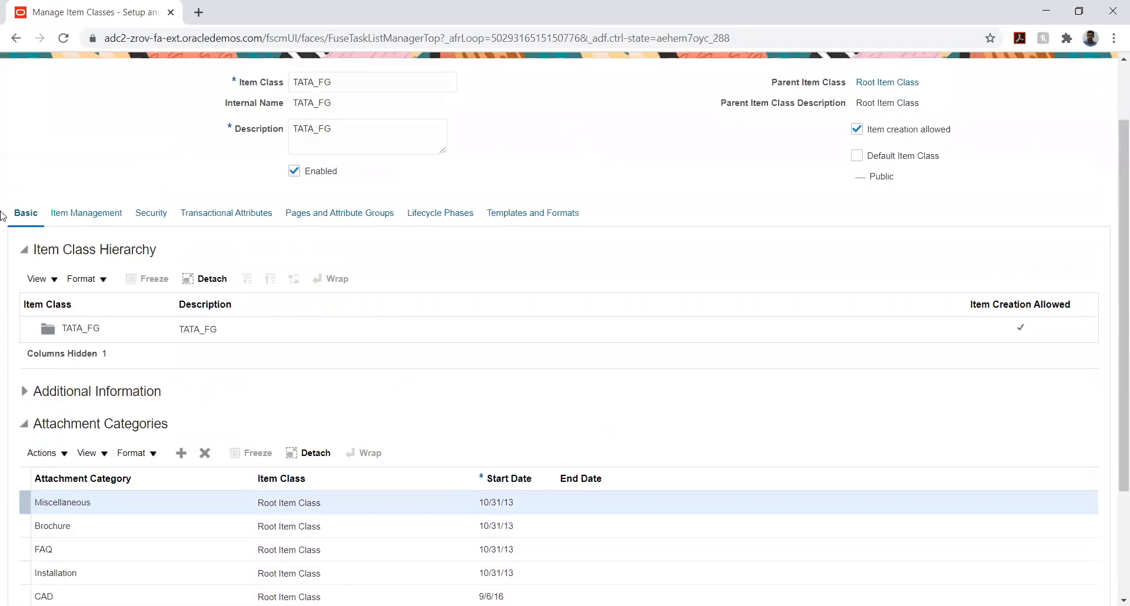
pyautogui.scroll(3, 2, 249)
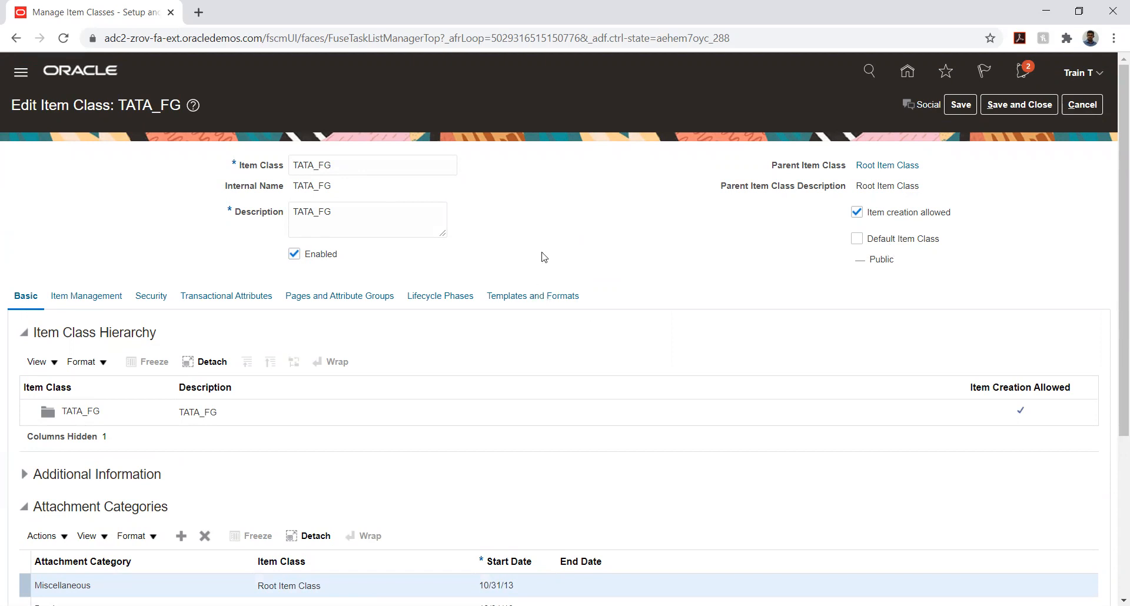
pyautogui.scroll(-4, 561, 231)
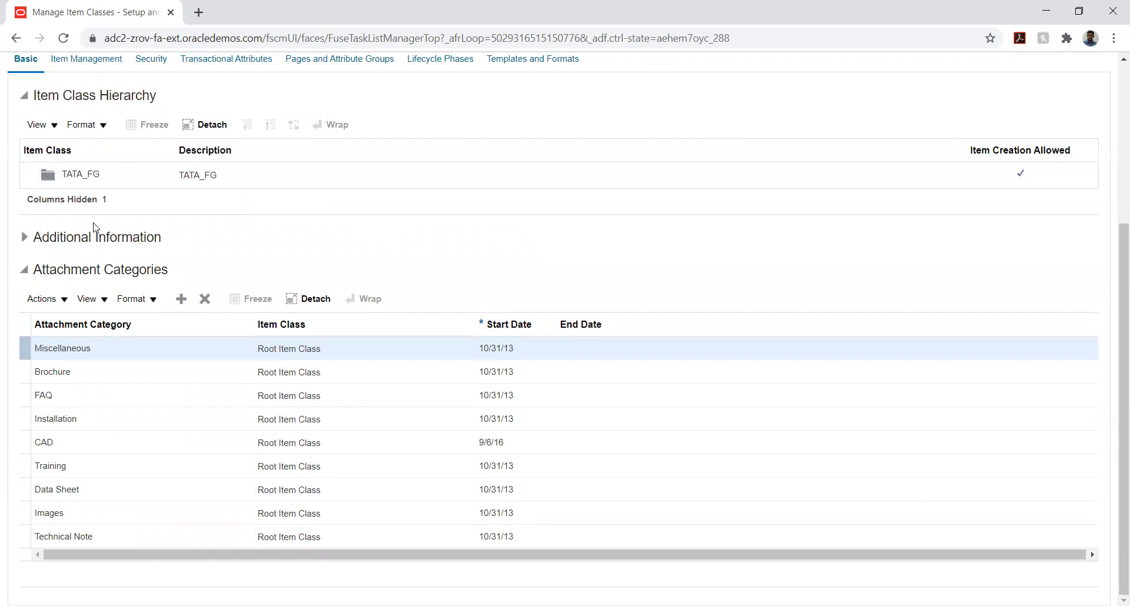
pyautogui.click(122, 172)
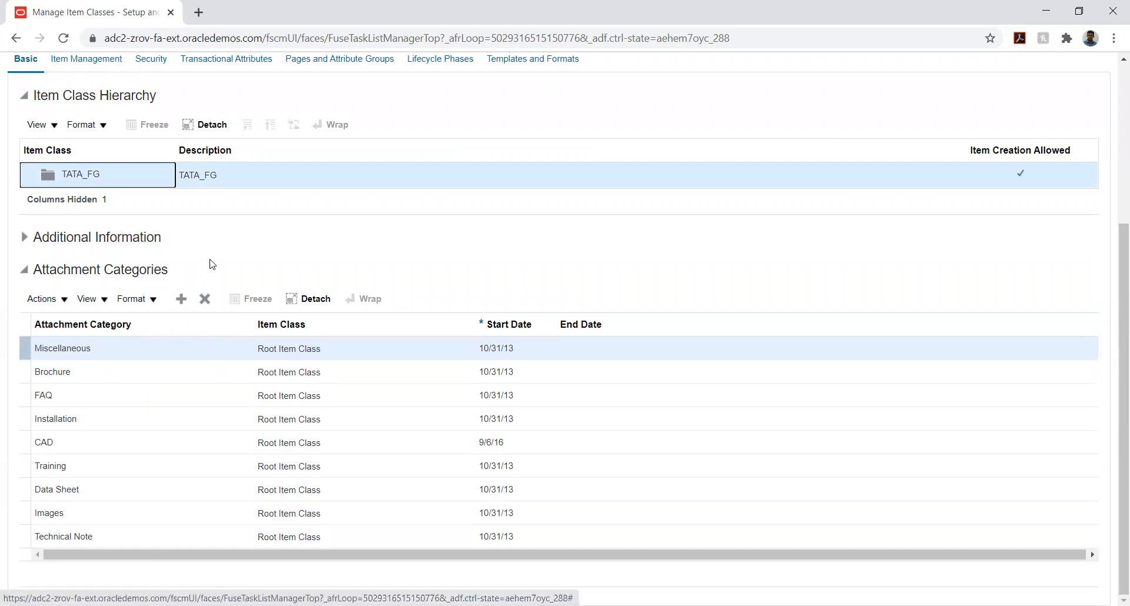
pyautogui.scroll(3, 289, 302)
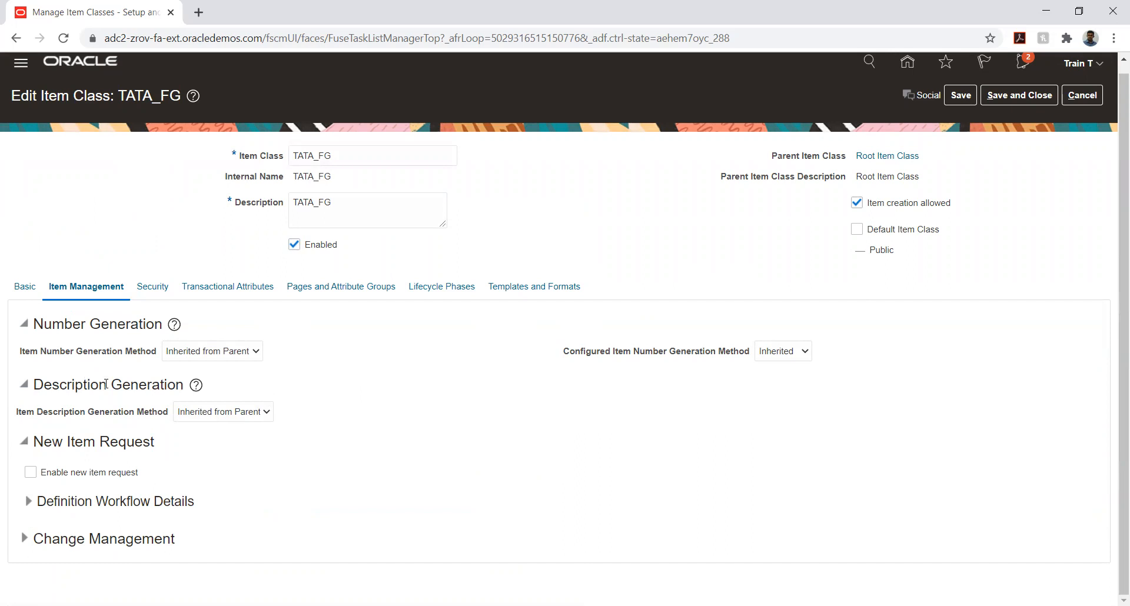
# Set the item number generation method of TATA_FG to Sequence Generated
pyautogui.click(236, 355)
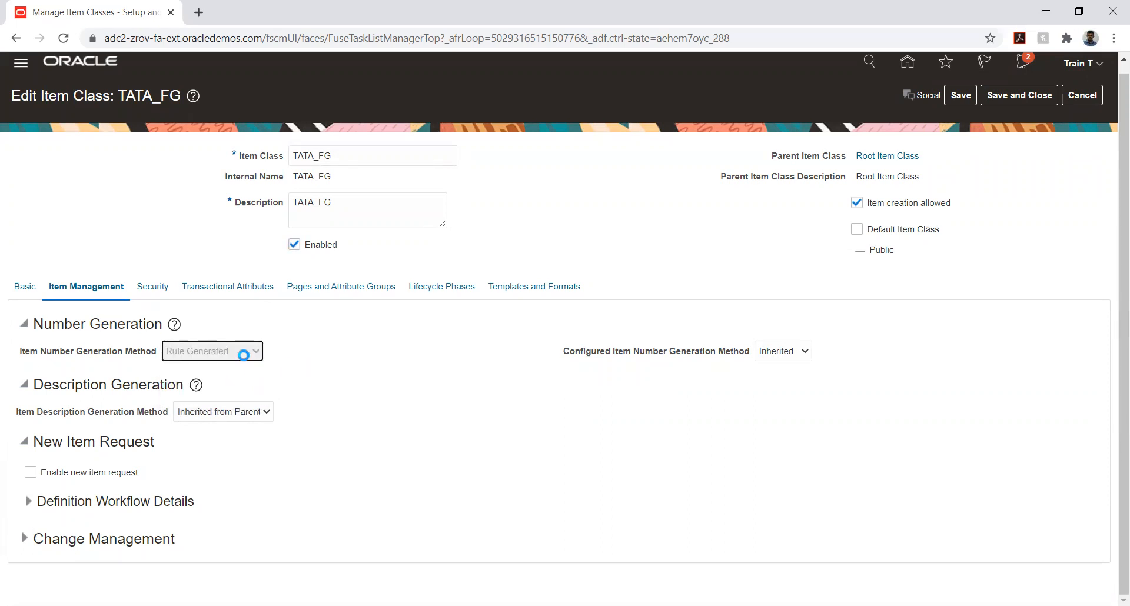
pyautogui.click(234, 350)
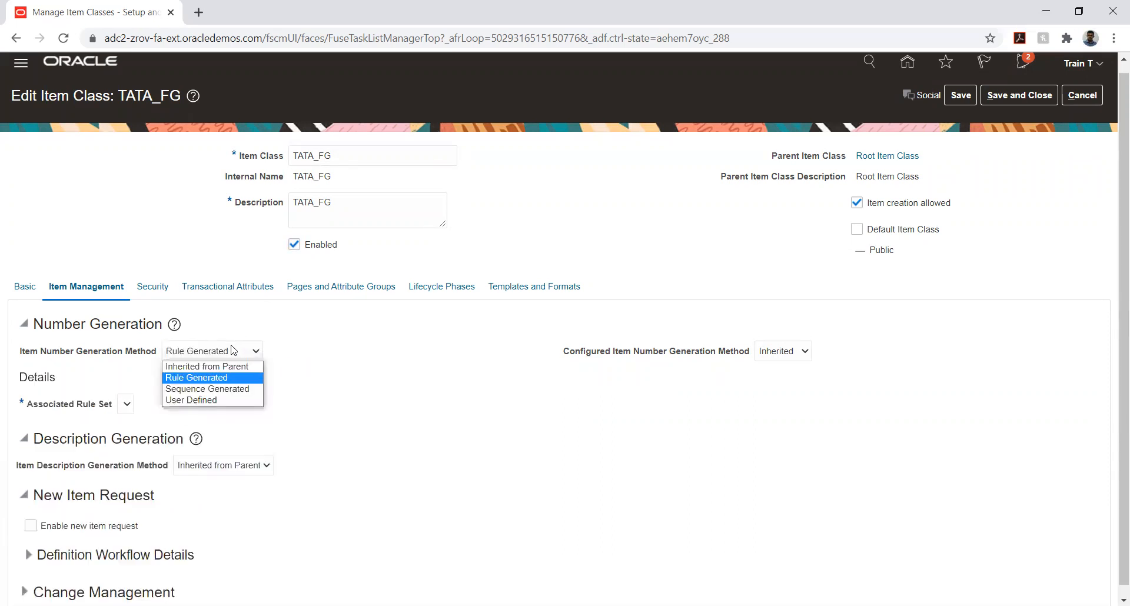
pyautogui.click(222, 388)
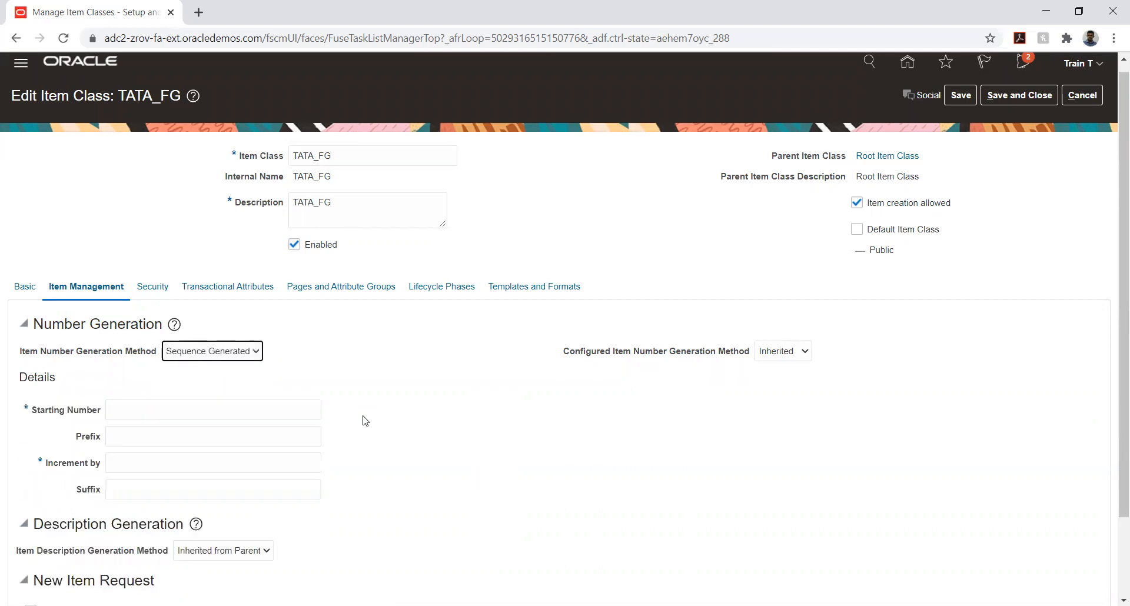
# Enter 1000 as the starting number, TATA as the prefix and 1 as the increment for the item numbers
pyautogui.click(259, 410)
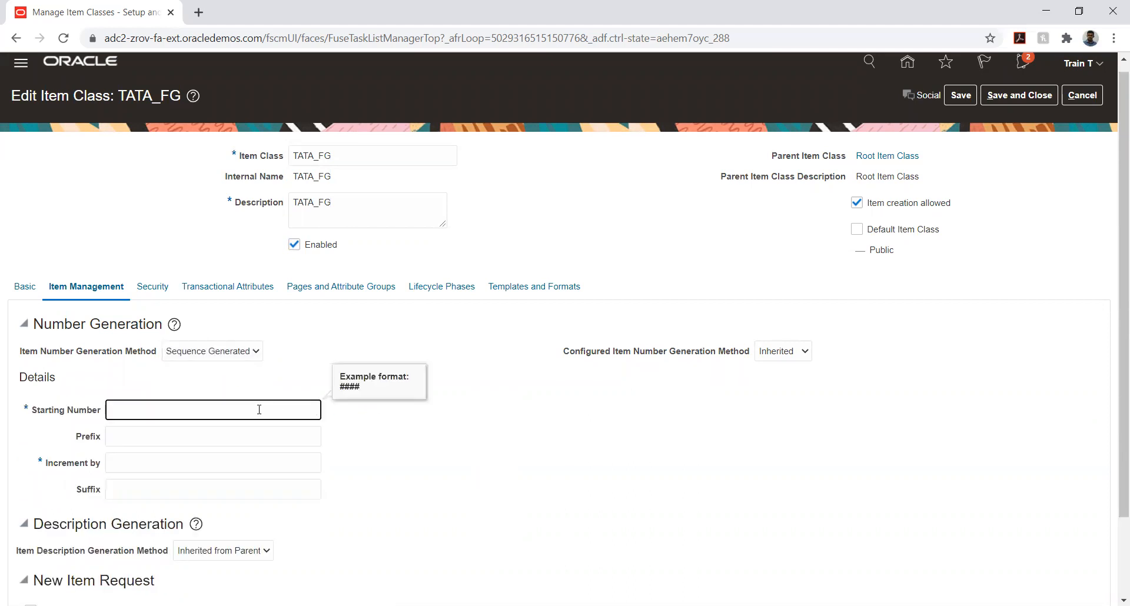
pyautogui.write('1000')
pyautogui.press('Tab')
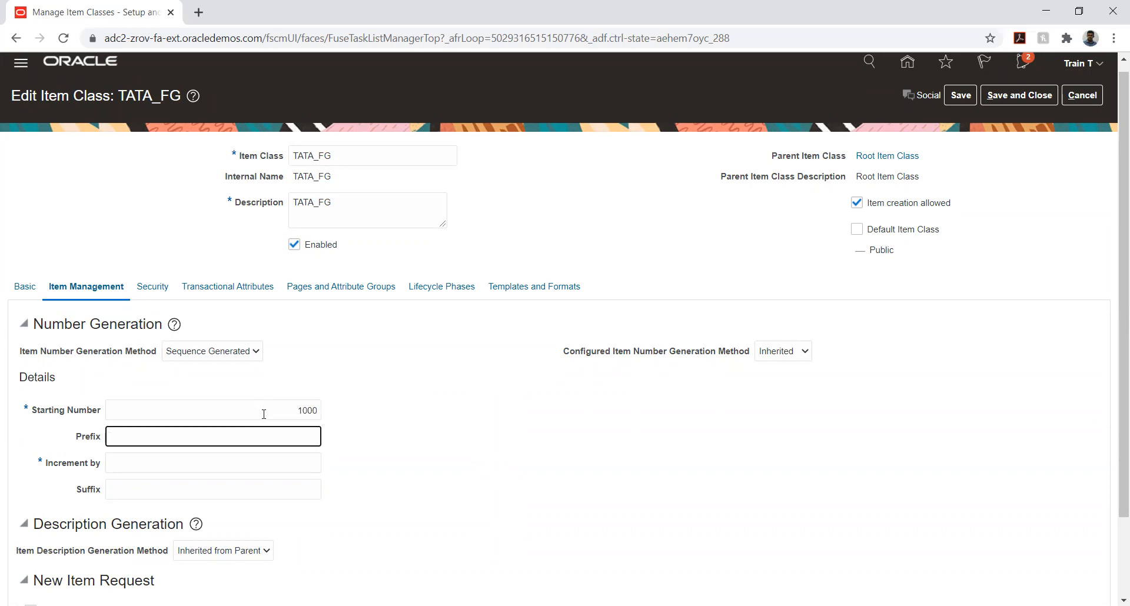
pyautogui.write('TATA')
pyautogui.click(242, 461)
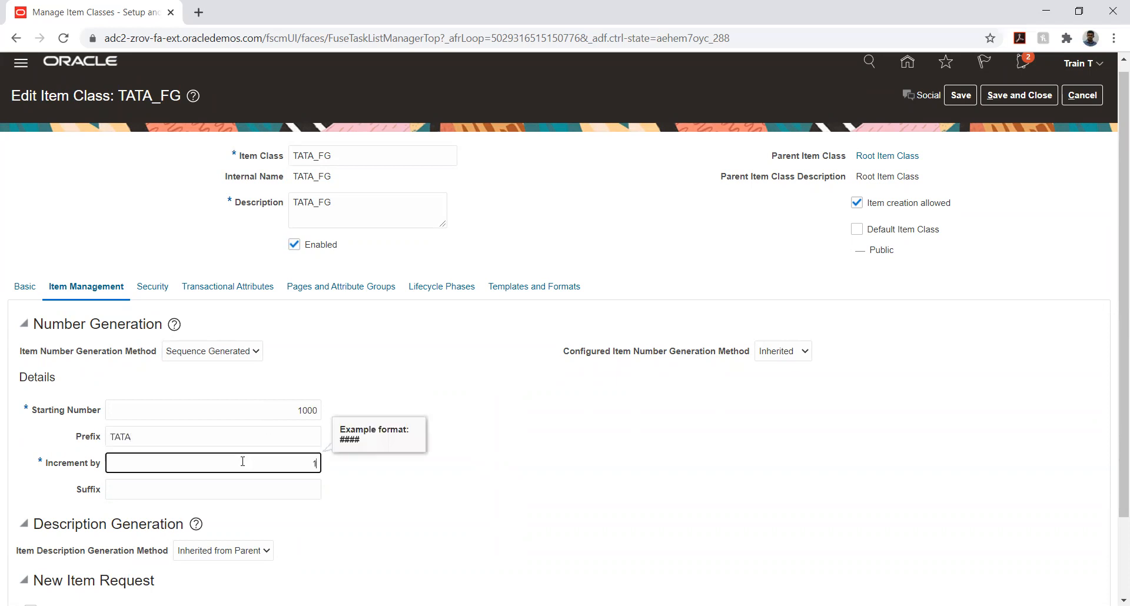
pyautogui.press('Tab')
pyautogui.click(475, 453)
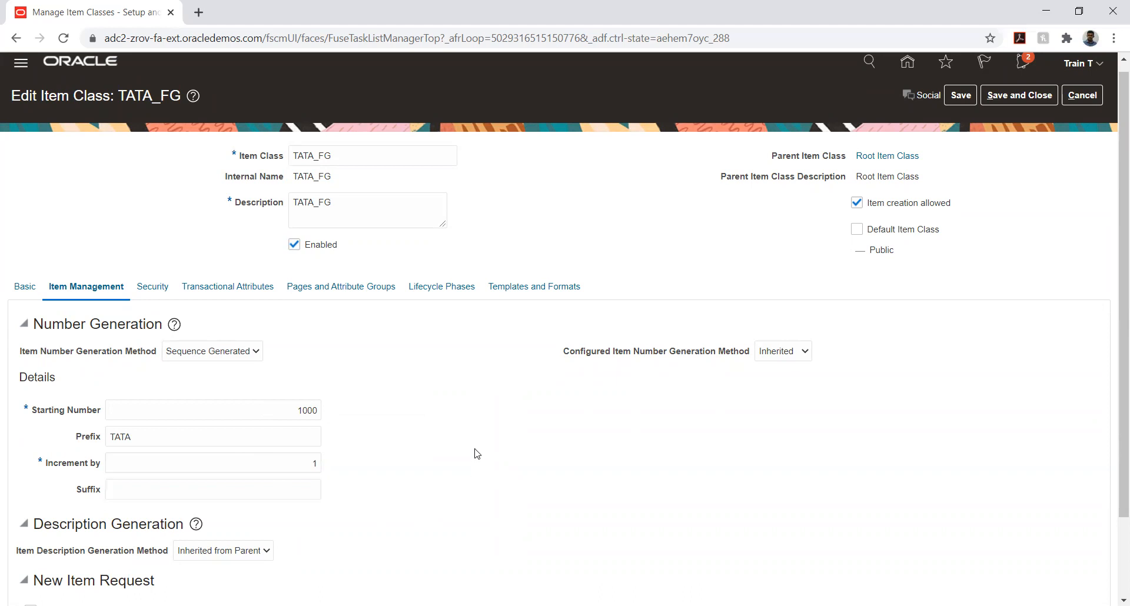
# Set the item description generation method of TATA_FG to User Defined
pyautogui.scroll(-2, 482, 416)
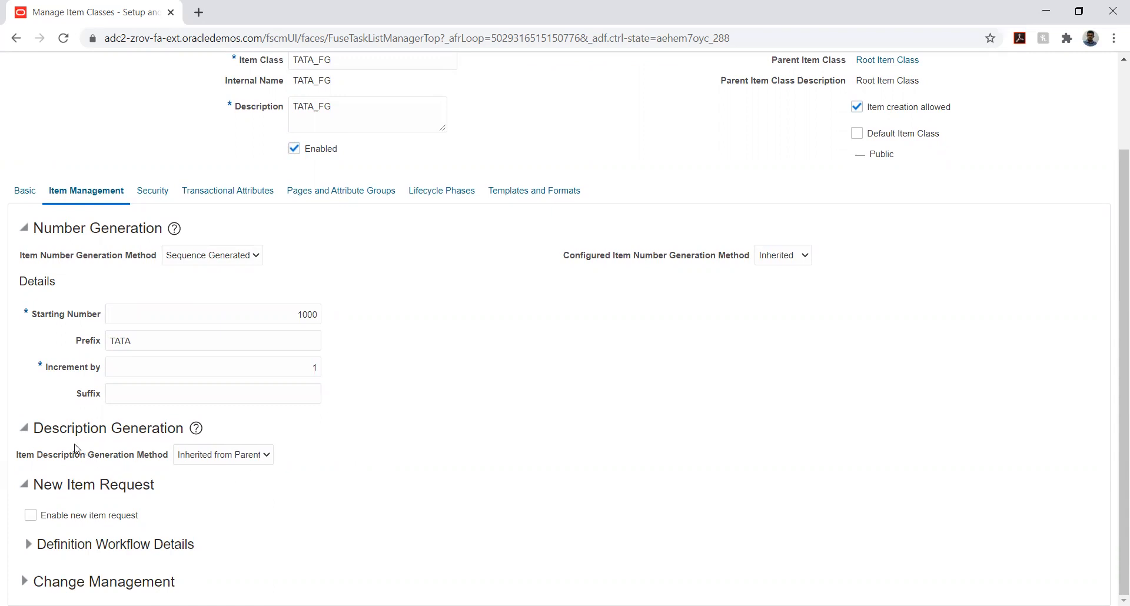
pyautogui.click(227, 457)
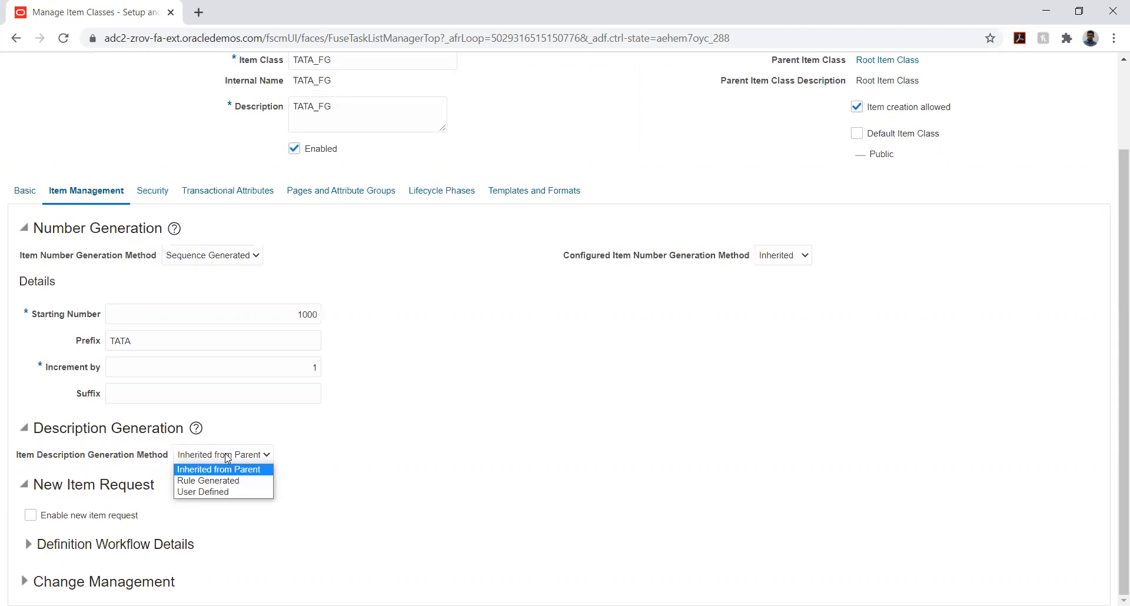
pyautogui.click(209, 492)
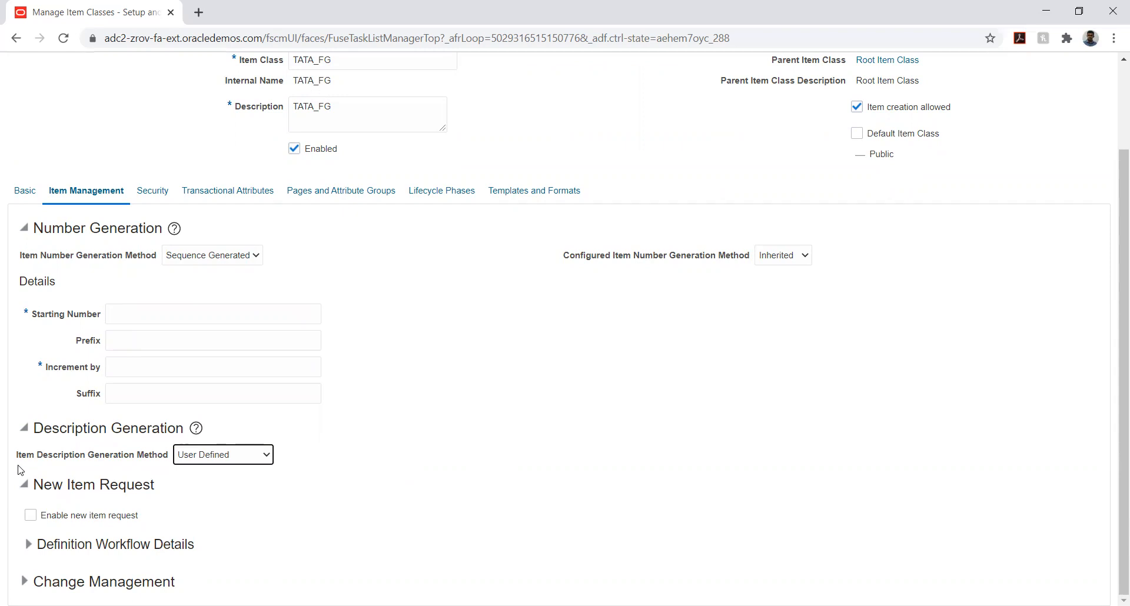
# Fill in the cleared number sequence again with starting number 1000, prefix TATA and increment 1
pyautogui.click(153, 313)
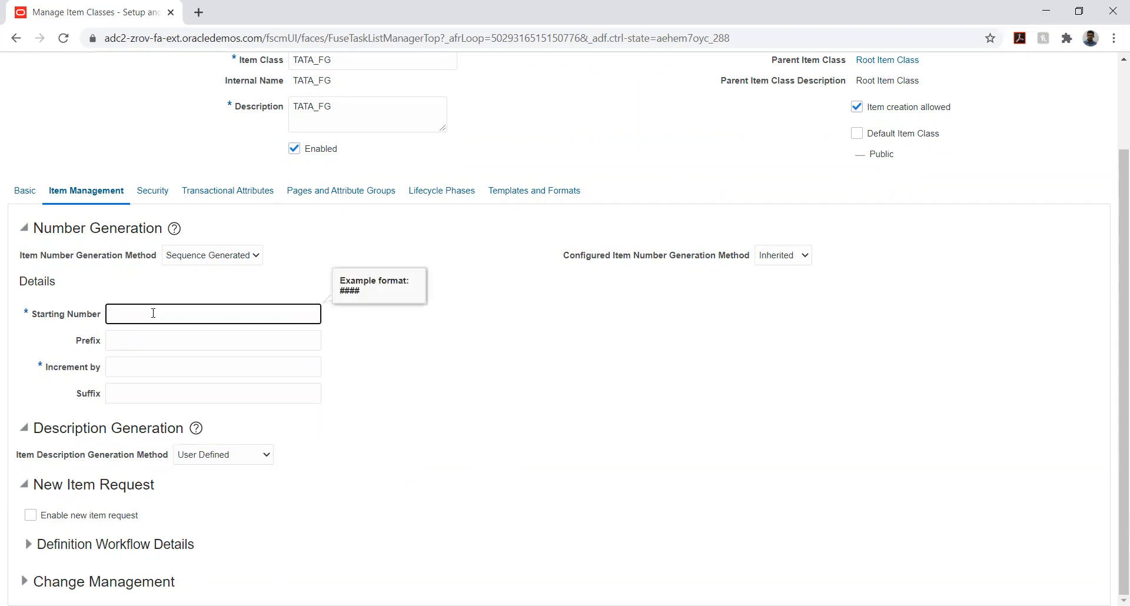
pyautogui.write('1000')
pyautogui.press('Tab')
pyautogui.write('TATA')
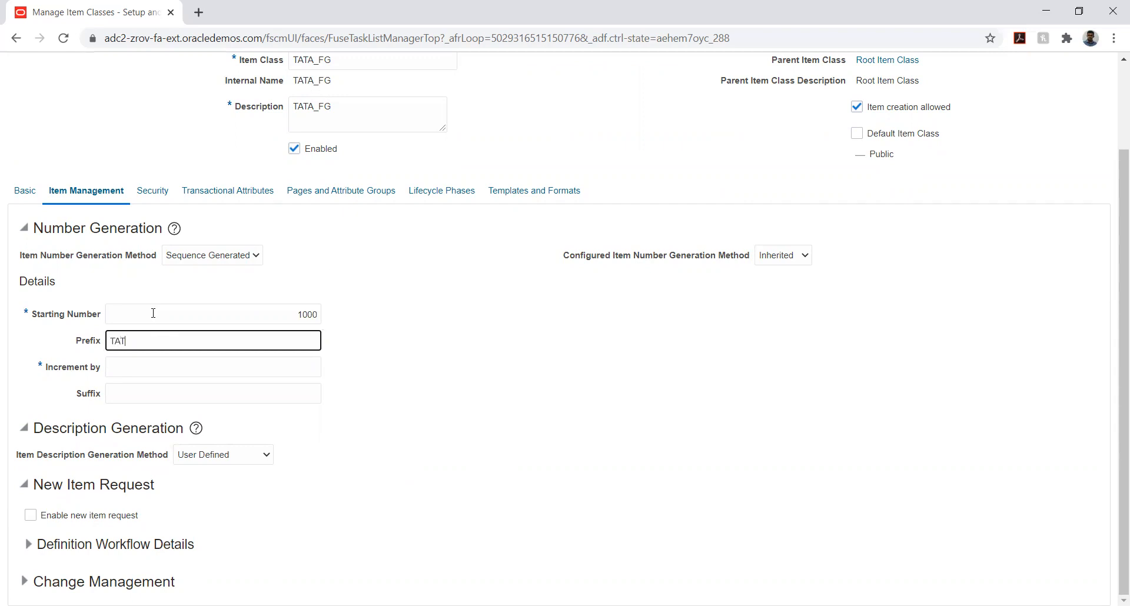
pyautogui.press('Tab')
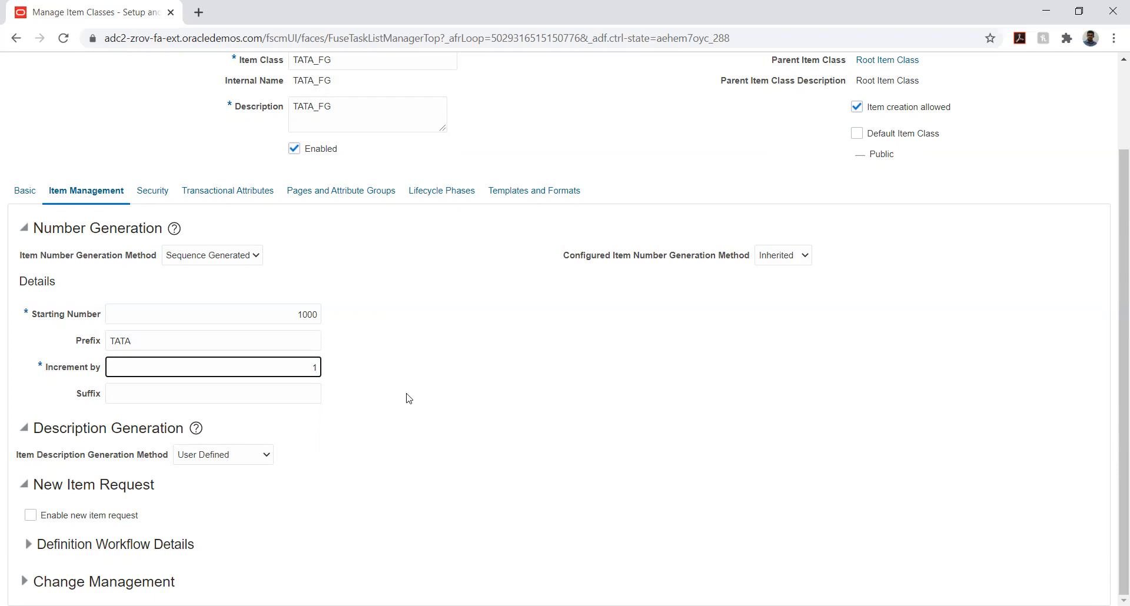
# Add a new entry to the security settings of TATA_FG with Person as its principal
pyautogui.scroll(2, 408, 397)
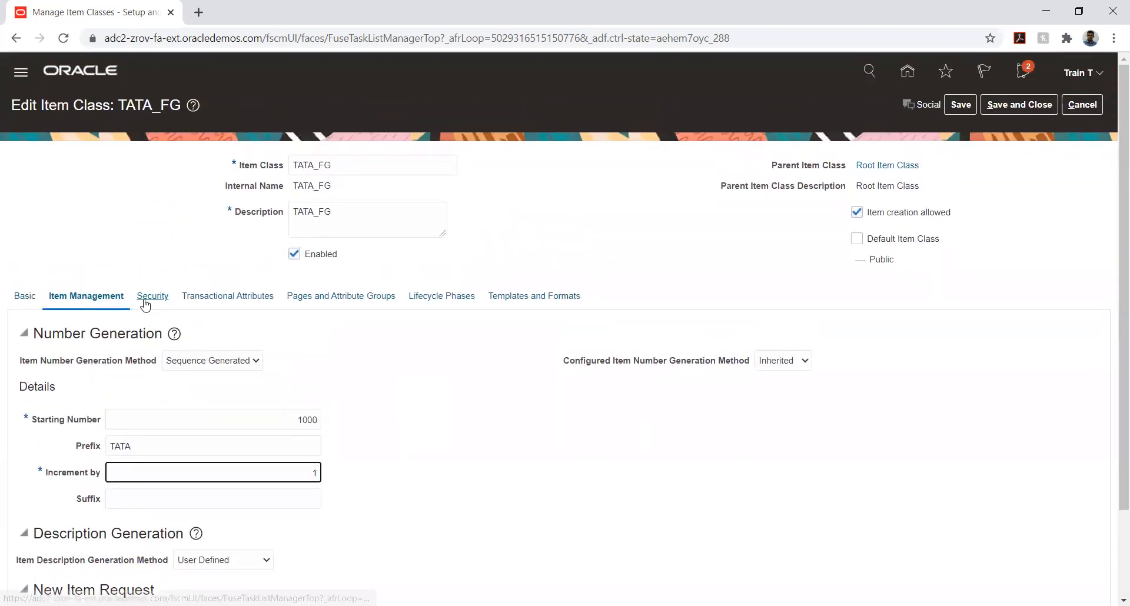
pyautogui.click(149, 298)
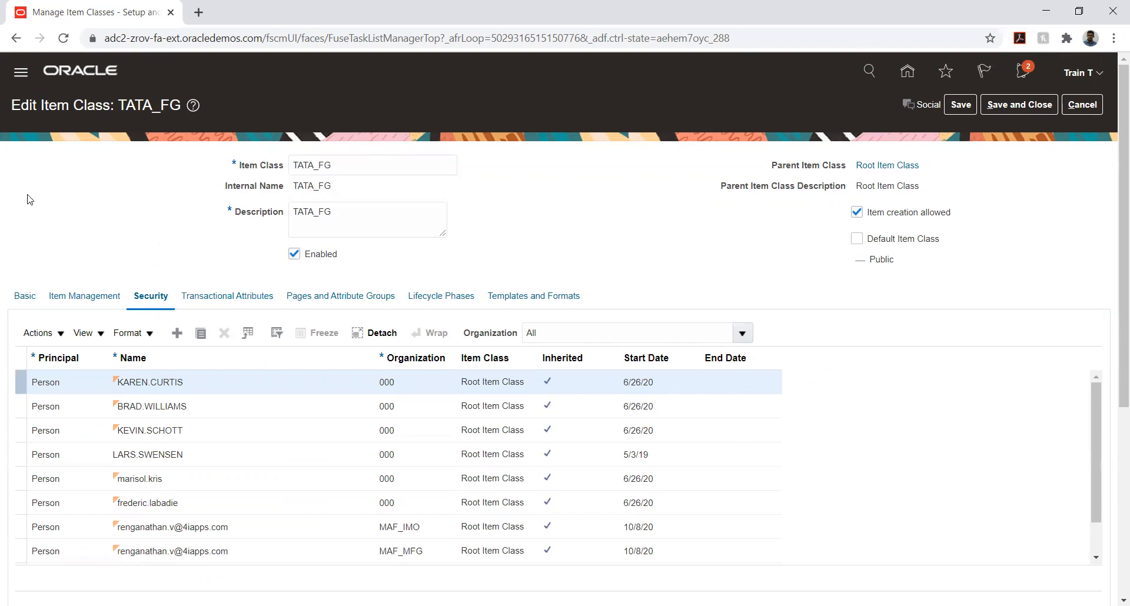
pyautogui.scroll(-5, 3, 227)
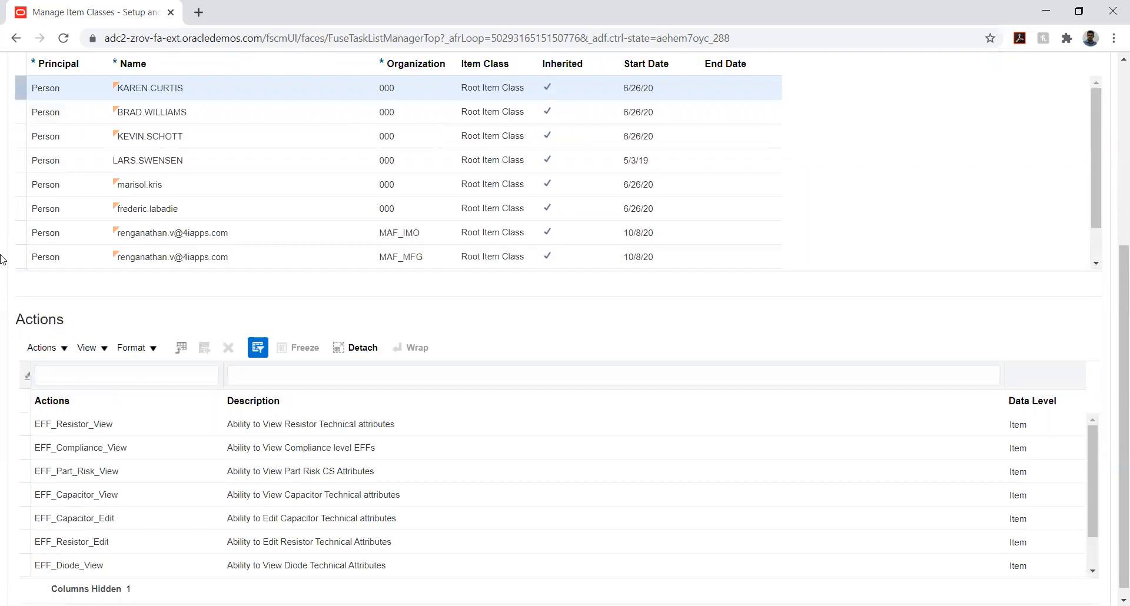
pyautogui.scroll(2, 3, 259)
pyautogui.scroll(1, 3, 259)
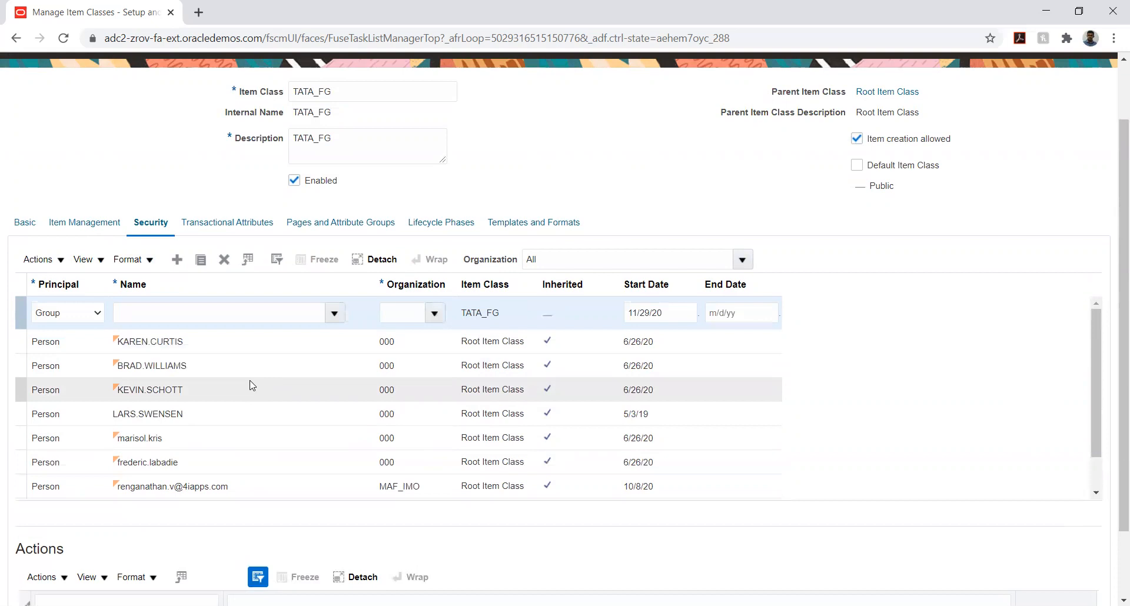
pyautogui.click(76, 315)
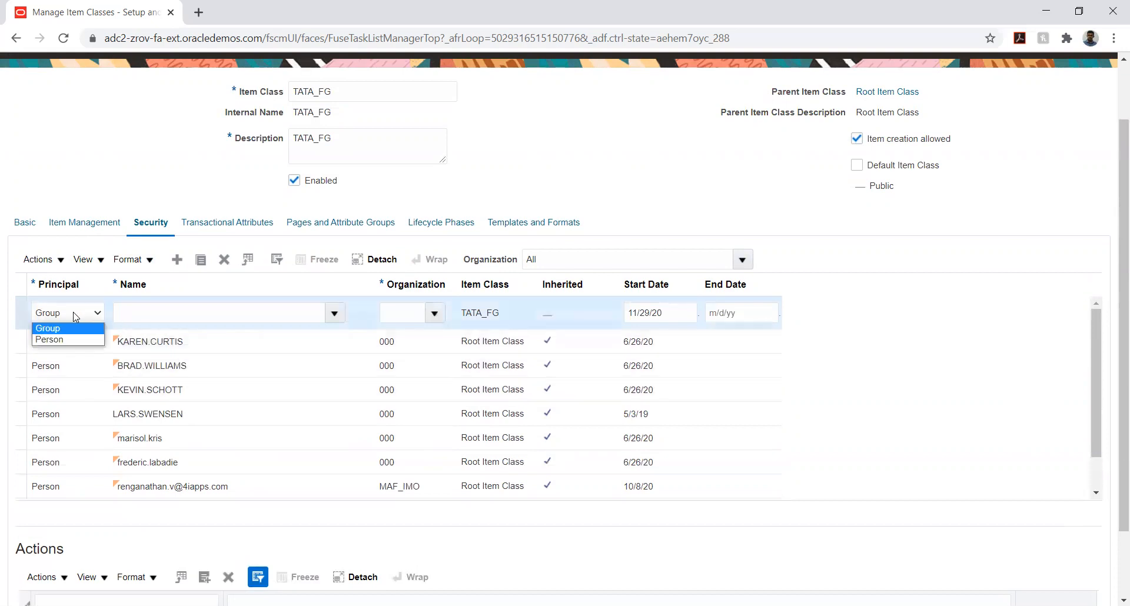
pyautogui.click(64, 339)
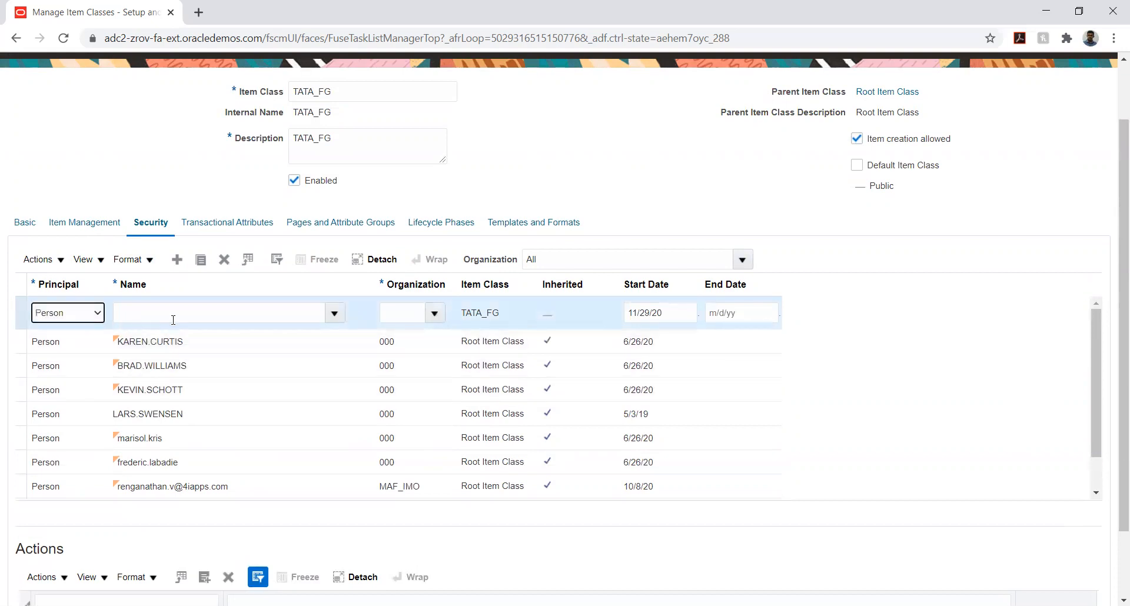
# Open the advanced name lookup for the new security entry and search for the training user by user name
pyautogui.click(179, 311)
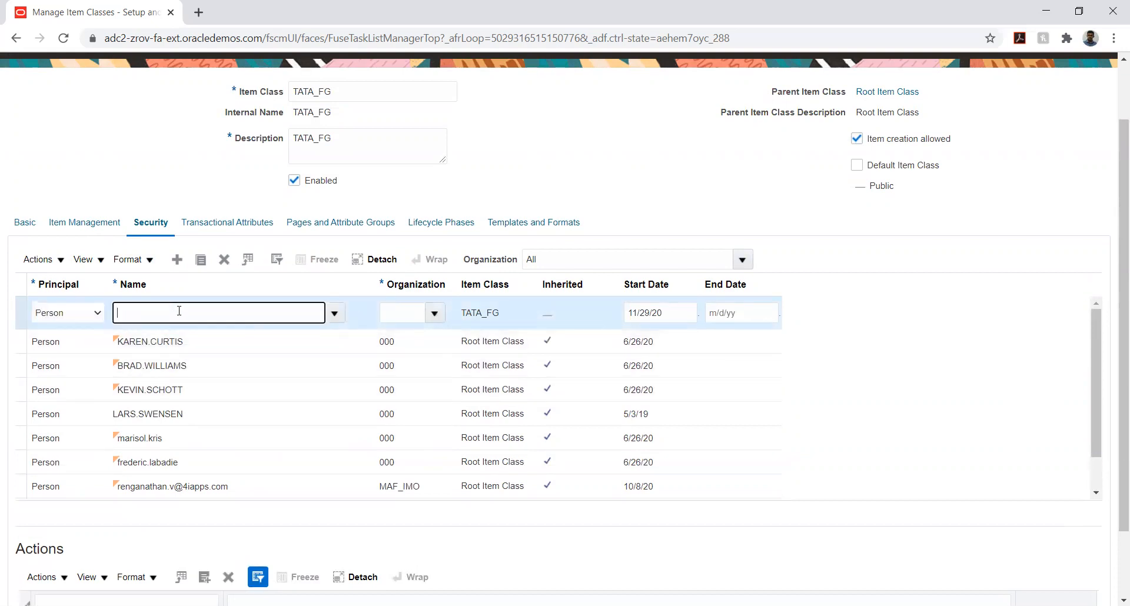
pyautogui.click(335, 314)
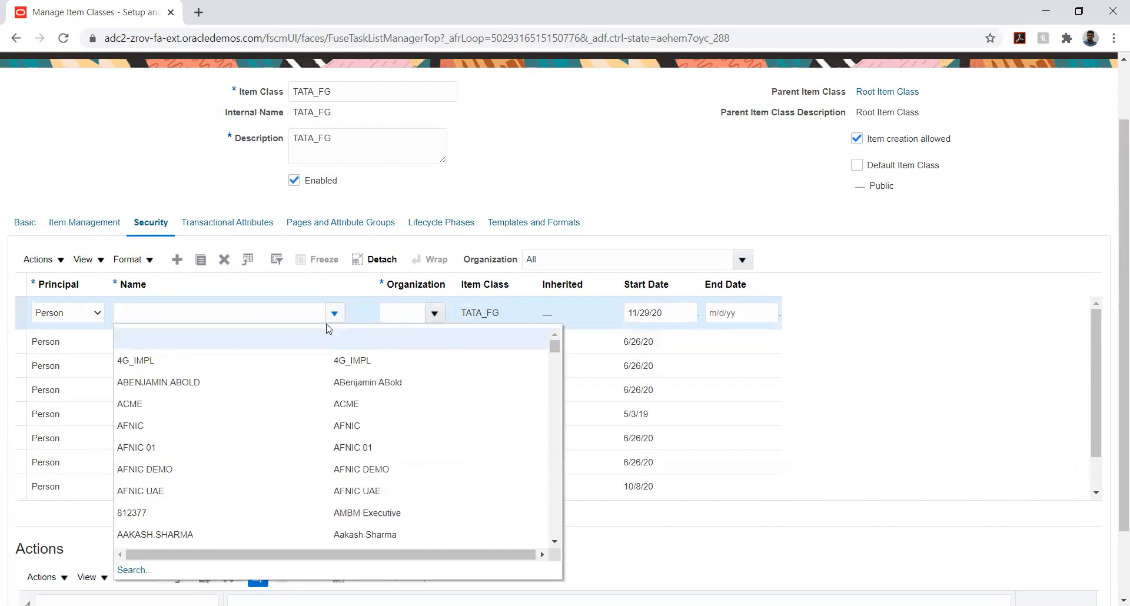
pyautogui.click(131, 570)
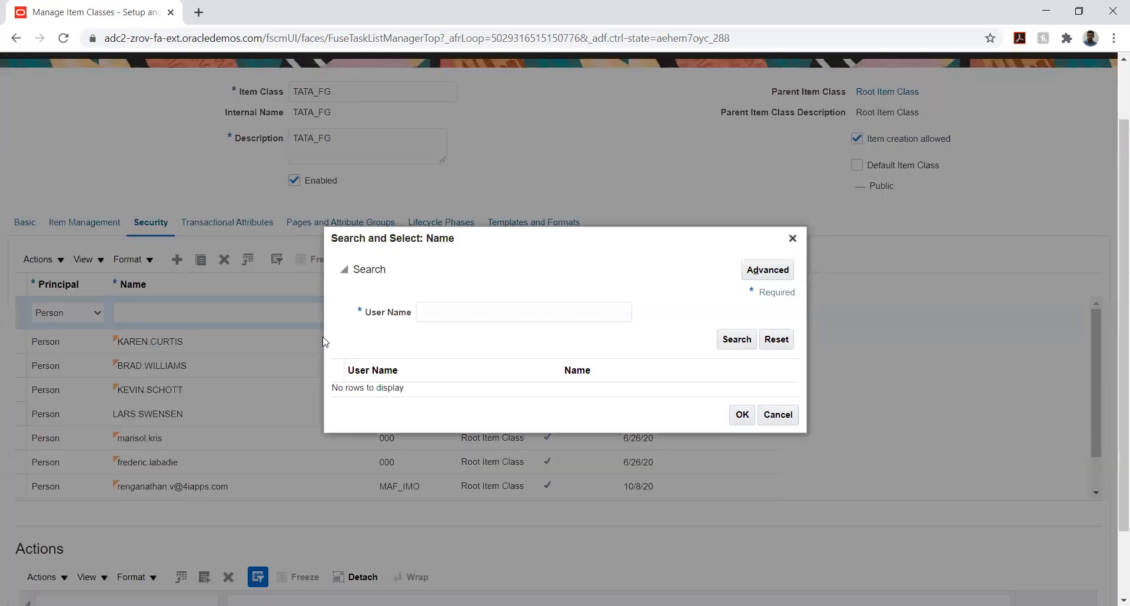
pyautogui.click(455, 311)
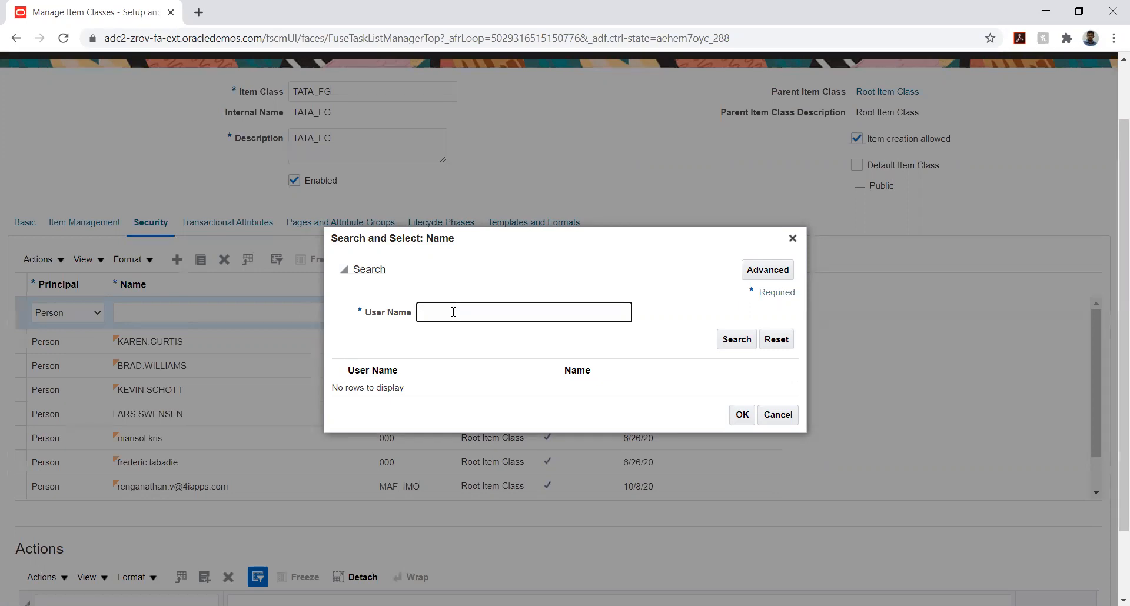
pyautogui.write('tRAIN')
pyautogui.click(743, 345)
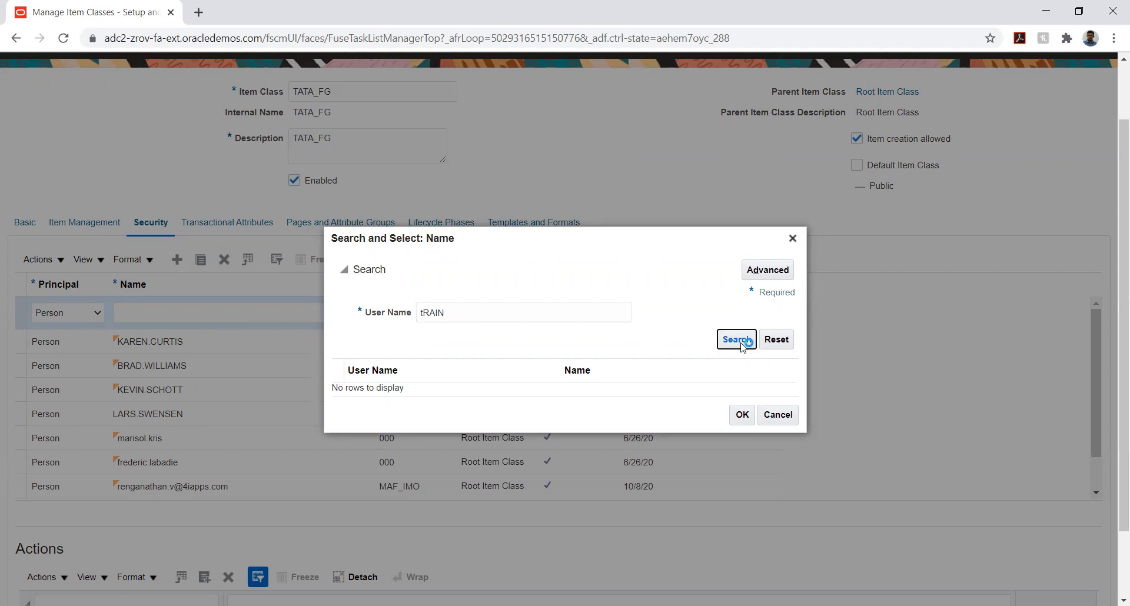
# Replace the search term with the training user's name followed by the % wildcard and search again
pyautogui.click(454, 313)
pyautogui.doubleClick(455, 313)
pyautogui.press('BackSpace')
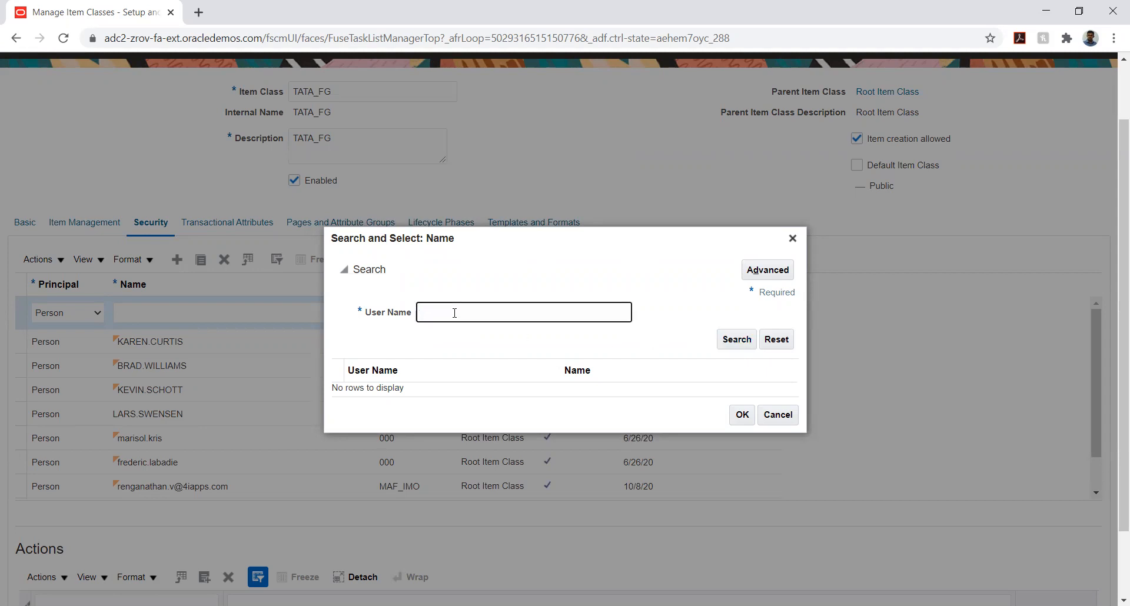
pyautogui.write('Train%')
pyautogui.click(736, 342)
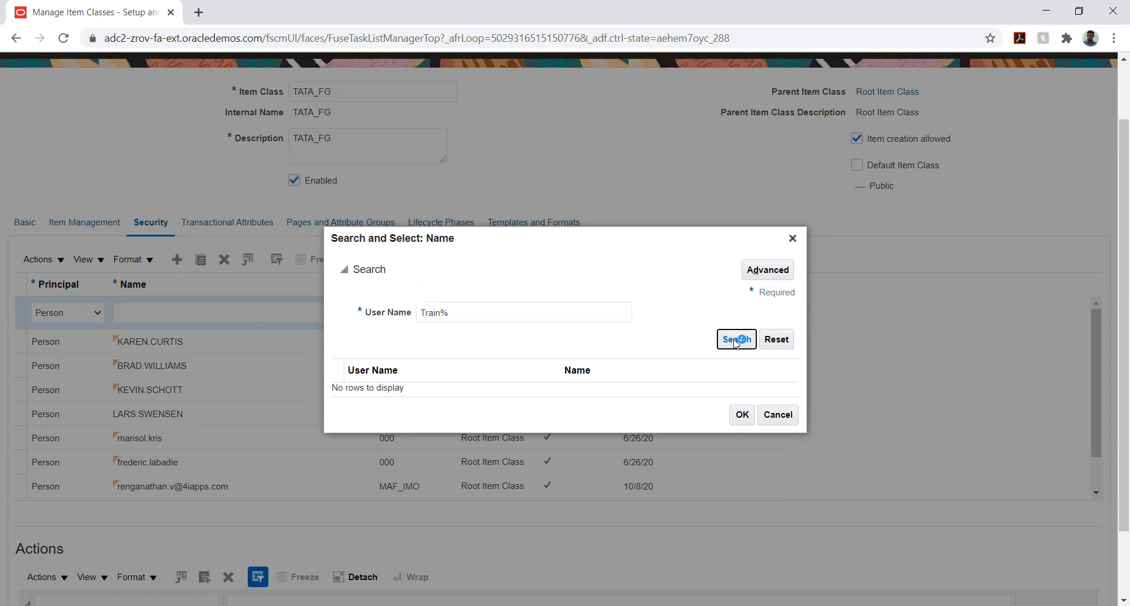
# Replace the search term with the user name of the person receiving access, search, and assign the matching user to the new security entry
pyautogui.click(555, 308)
pyautogui.hotkey('shift', 'Left')
pyautogui.hotkey('shift', 'Left')
pyautogui.hotkey('shift', 'Left')
pyautogui.hotkey('shift', 'Left')
pyautogui.hotkey('shift', 'Left')
pyautogui.hotkey('shift', 'Left')
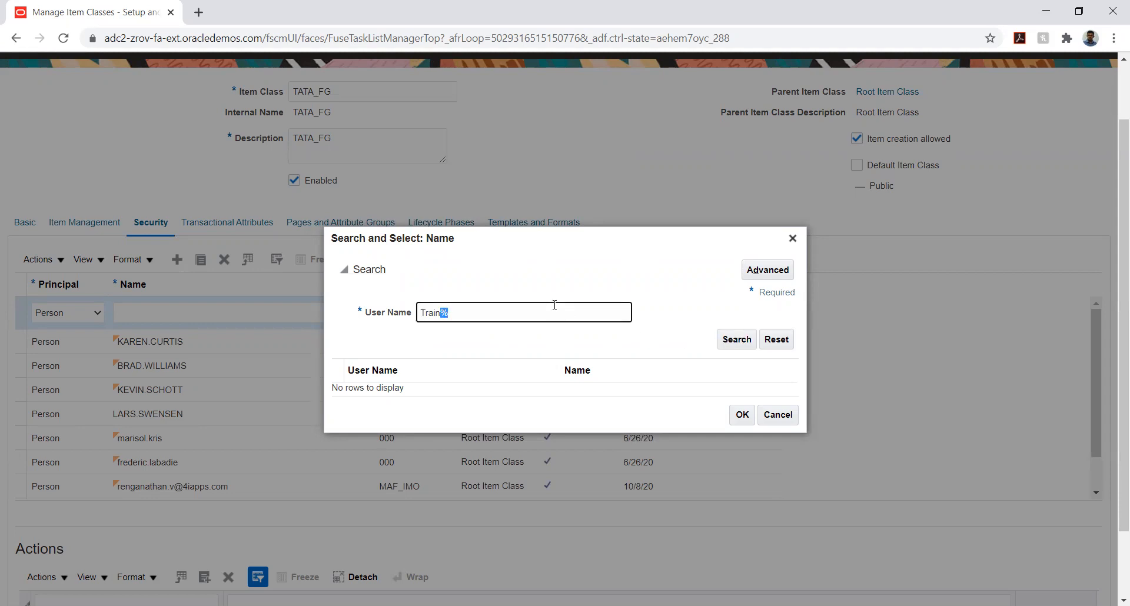
pyautogui.write('Arun12')
pyautogui.click(735, 344)
pyautogui.click(668, 393)
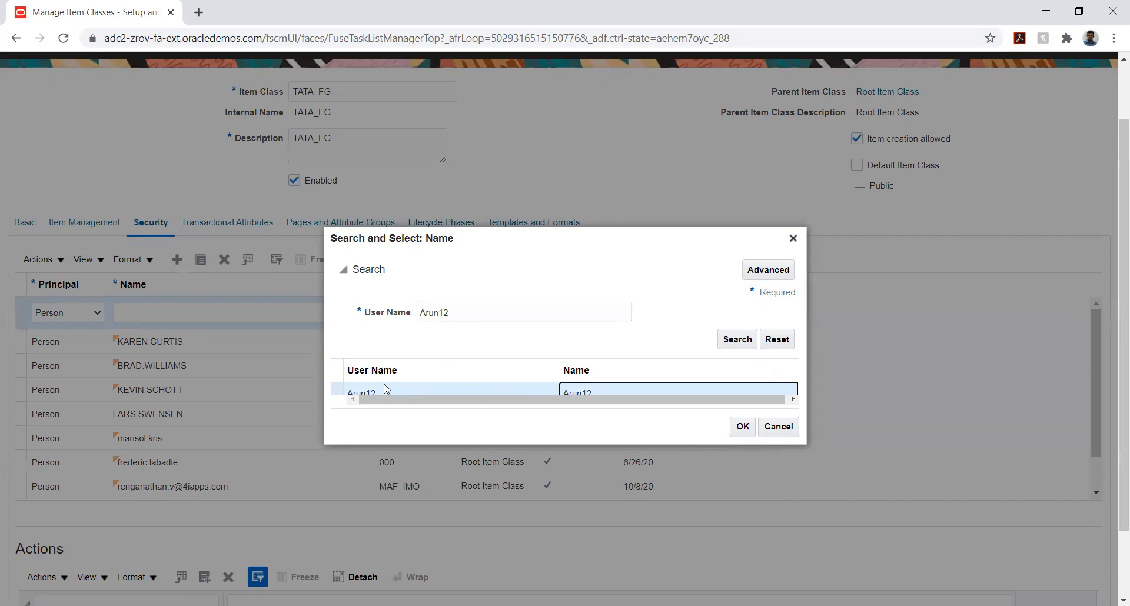
pyautogui.click(743, 426)
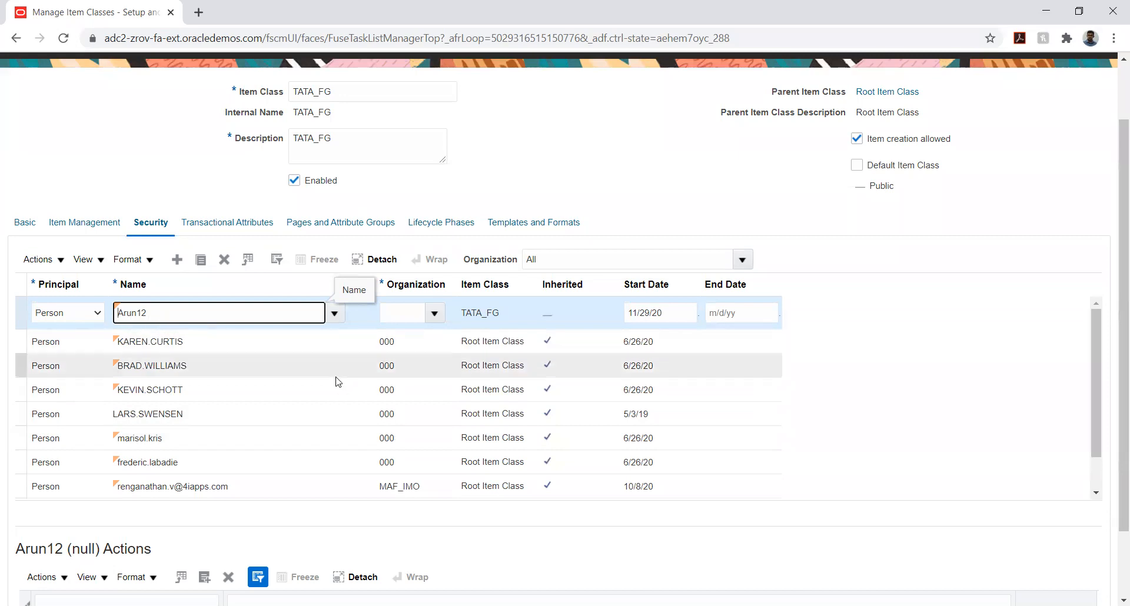
# Set the organization of the new security entry to TATA_INV_ORG through the organization search
pyautogui.click(434, 313)
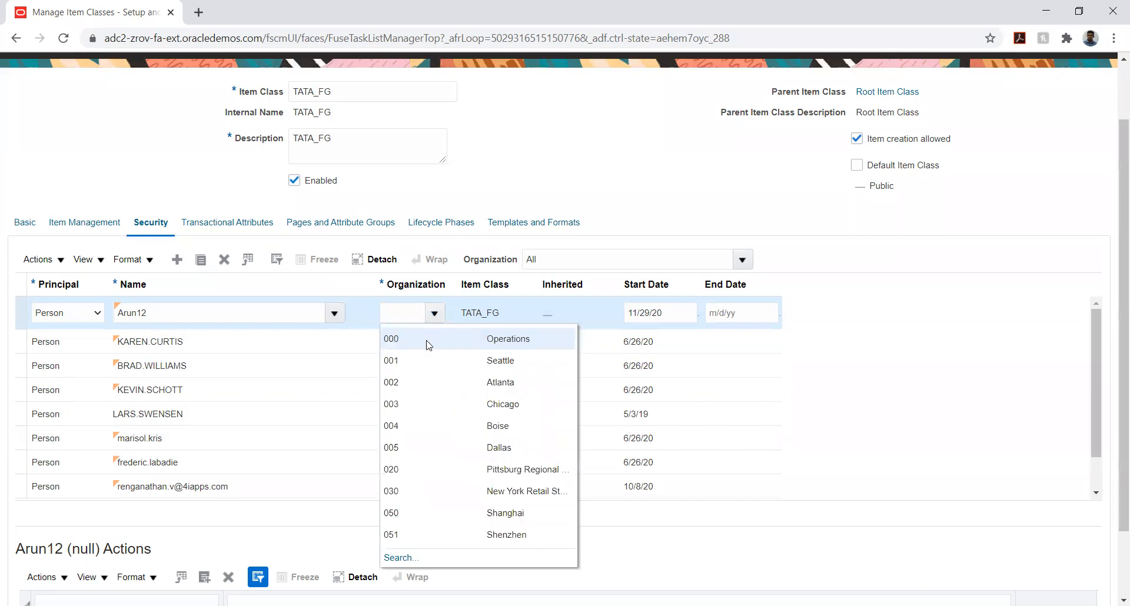
pyautogui.click(394, 557)
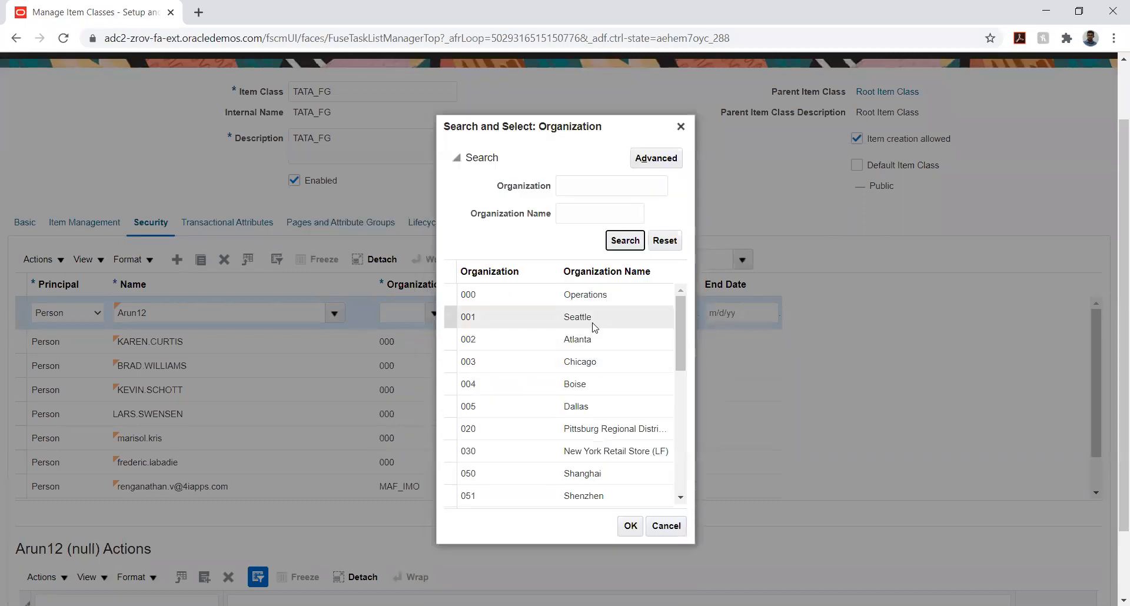
pyautogui.scroll(-8, 592, 326)
pyautogui.scroll(-7, 592, 327)
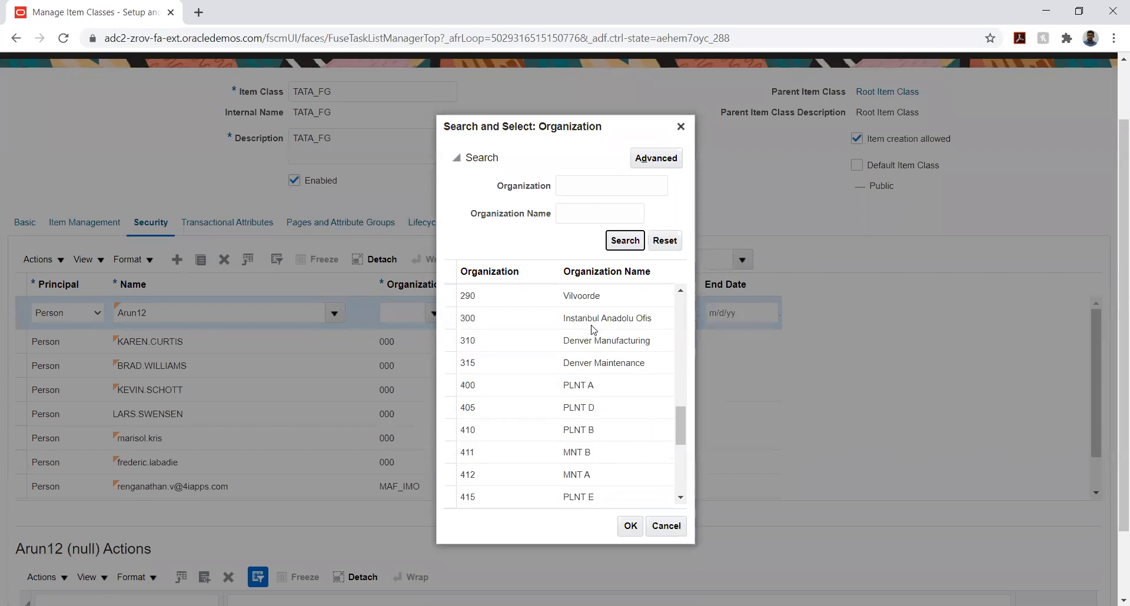
pyautogui.scroll(-3, 591, 332)
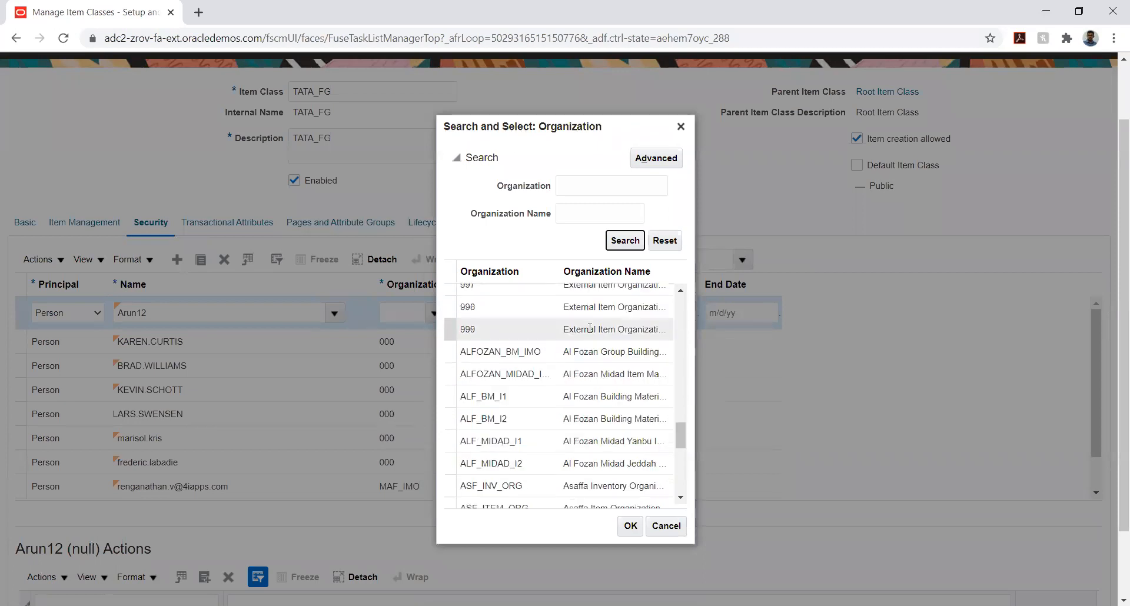
pyautogui.scroll(-5, 590, 329)
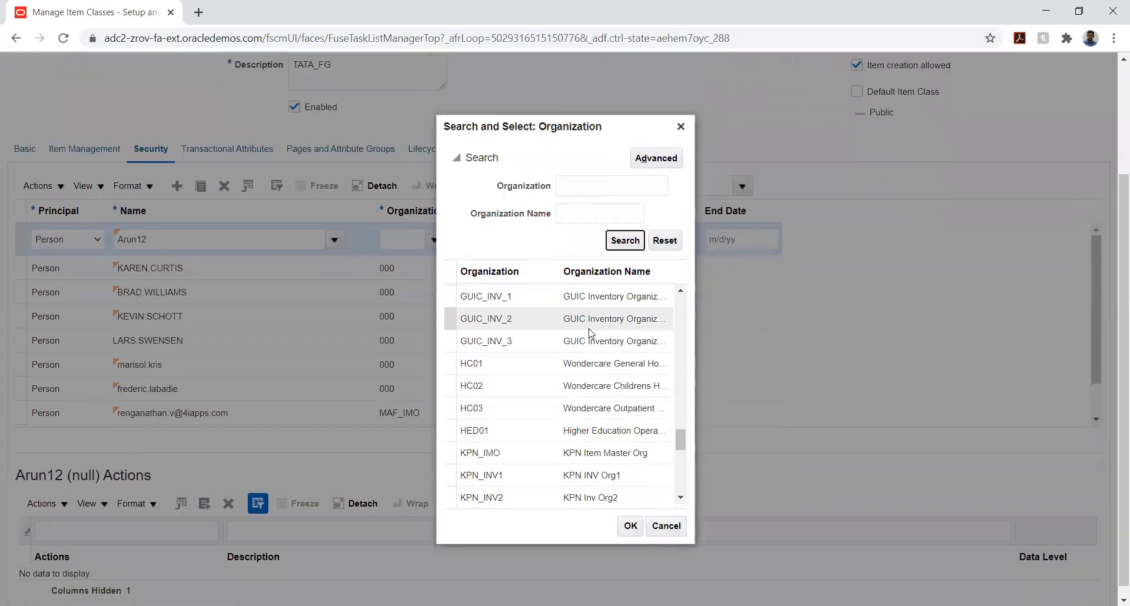
pyautogui.scroll(-5, 591, 333)
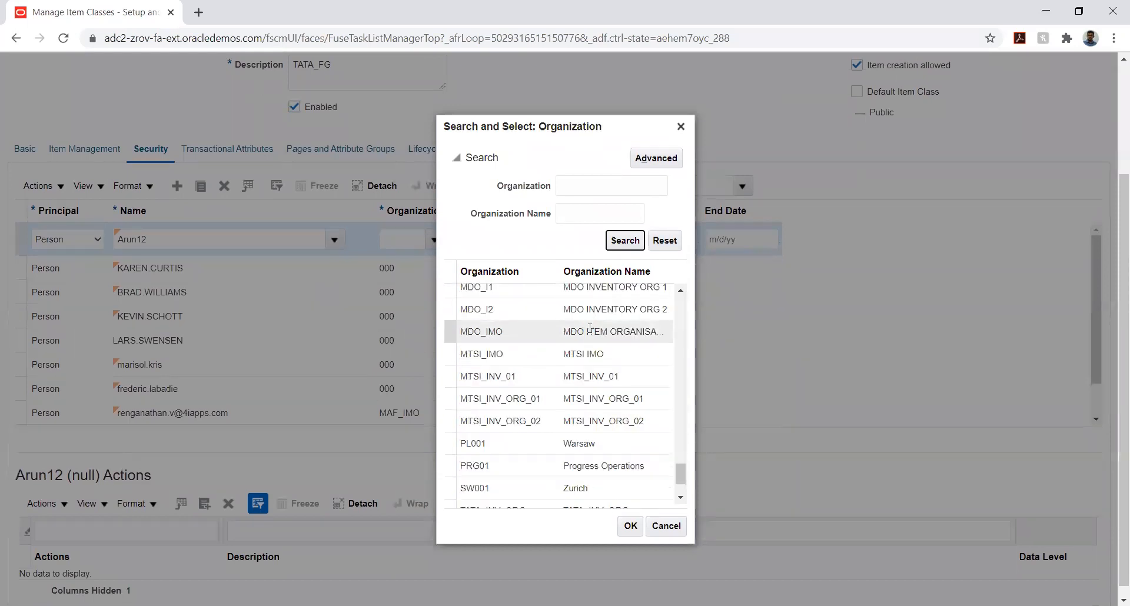
pyautogui.scroll(-2, 592, 332)
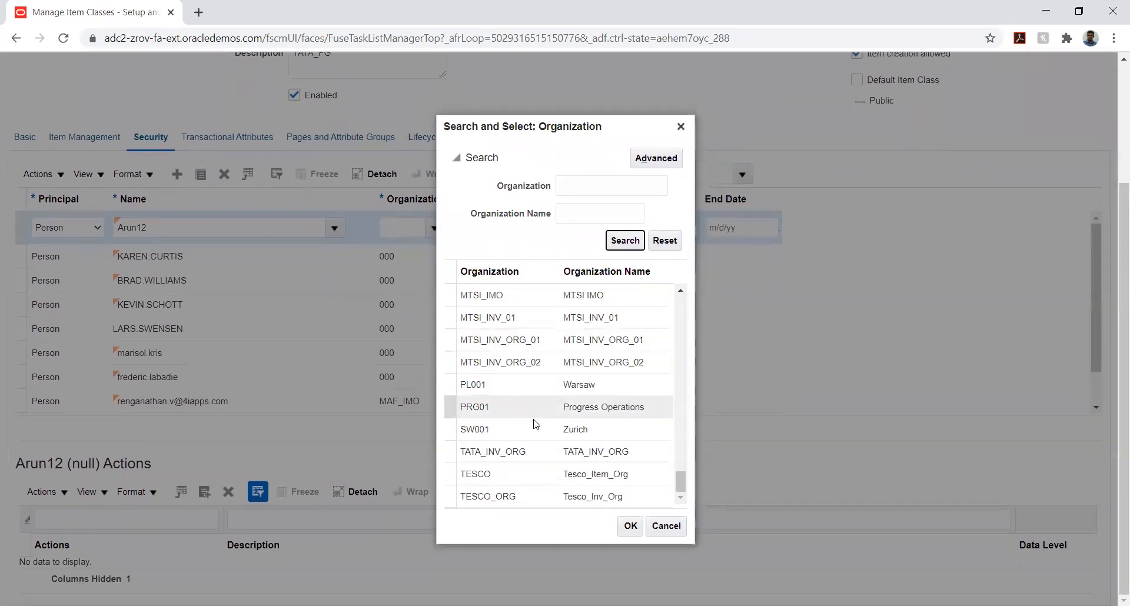
pyautogui.click(493, 452)
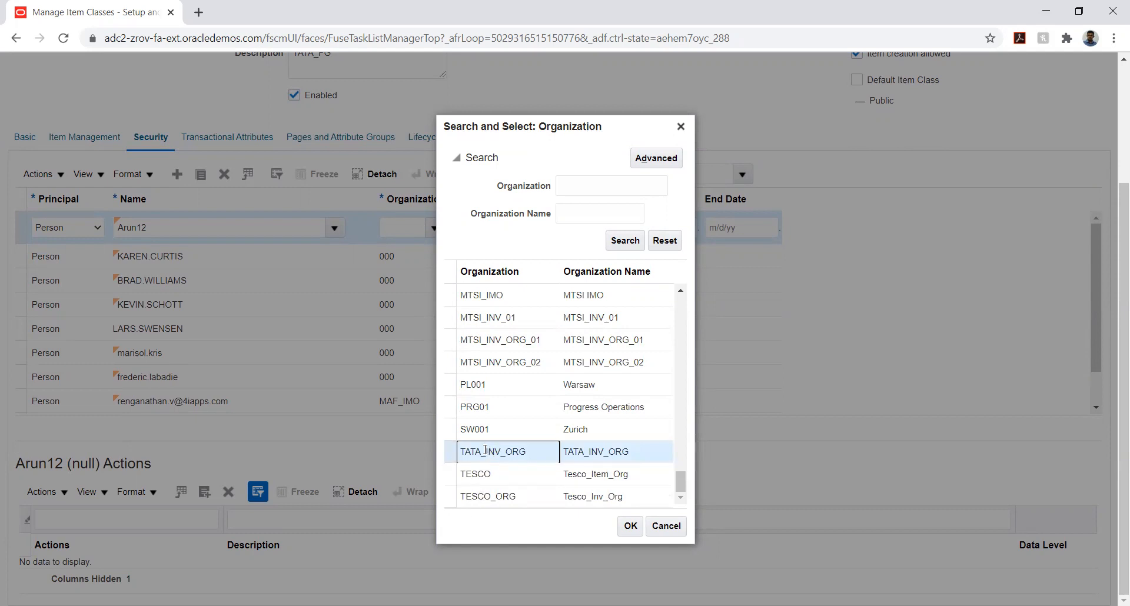
pyautogui.click(631, 525)
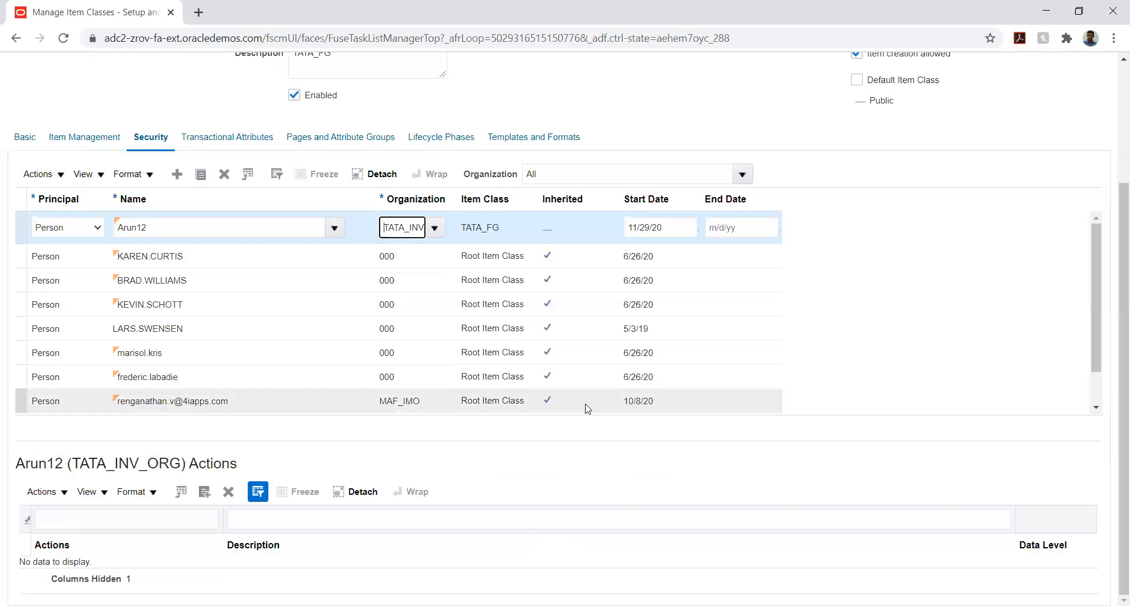
# Set the start date of the new security entry to 1/1/20
pyautogui.click(692, 231)
pyautogui.click(731, 253)
pyautogui.click(730, 268)
pyautogui.click(782, 296)
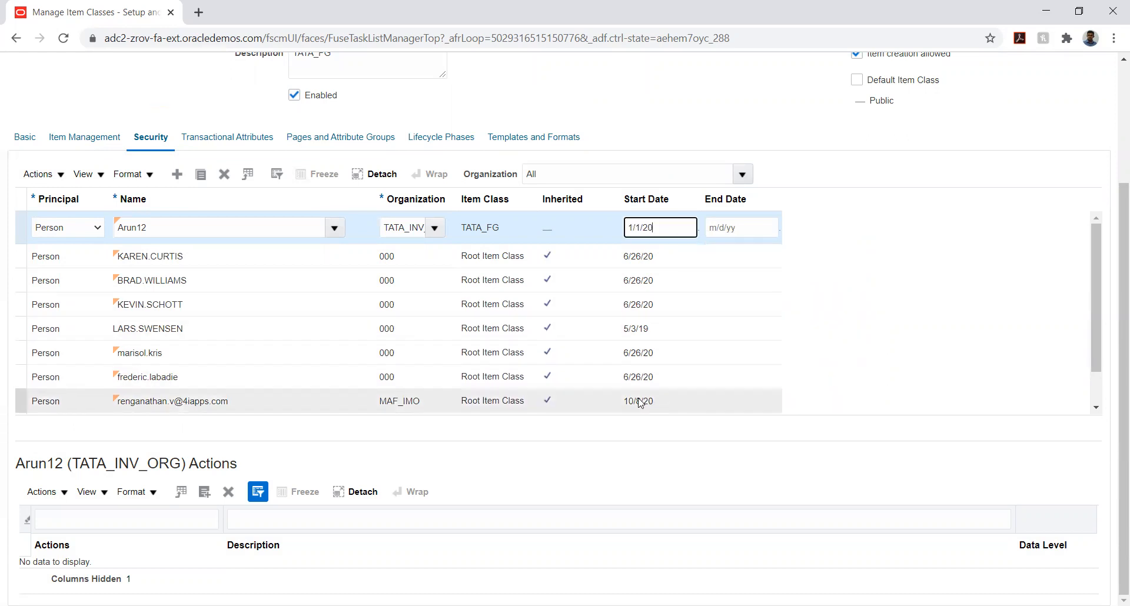
pyautogui.click(546, 467)
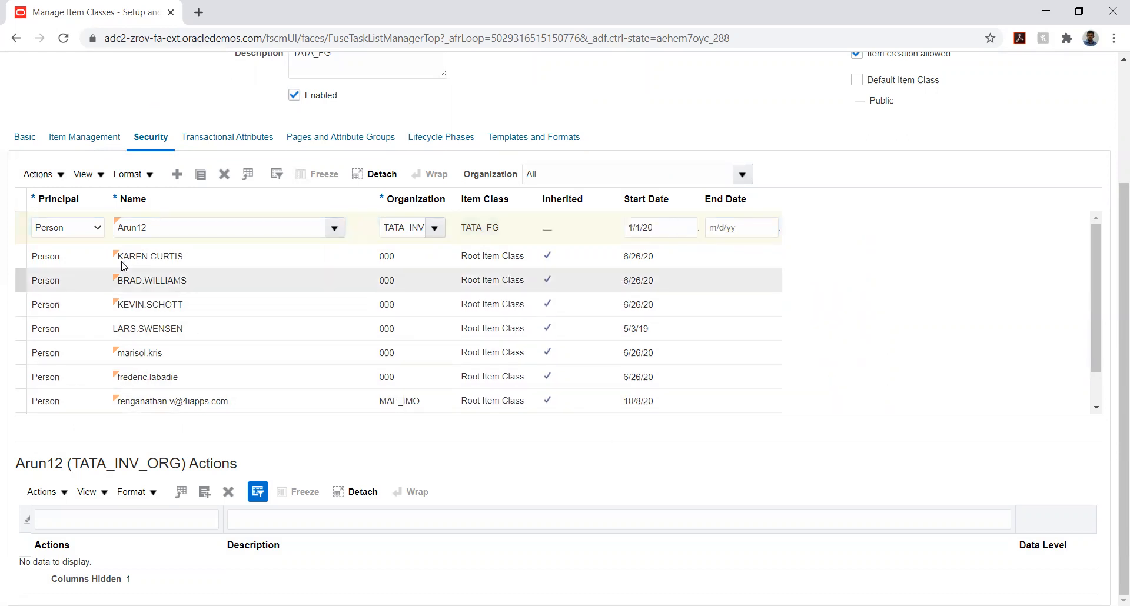
pyautogui.scroll(1, 1115, 255)
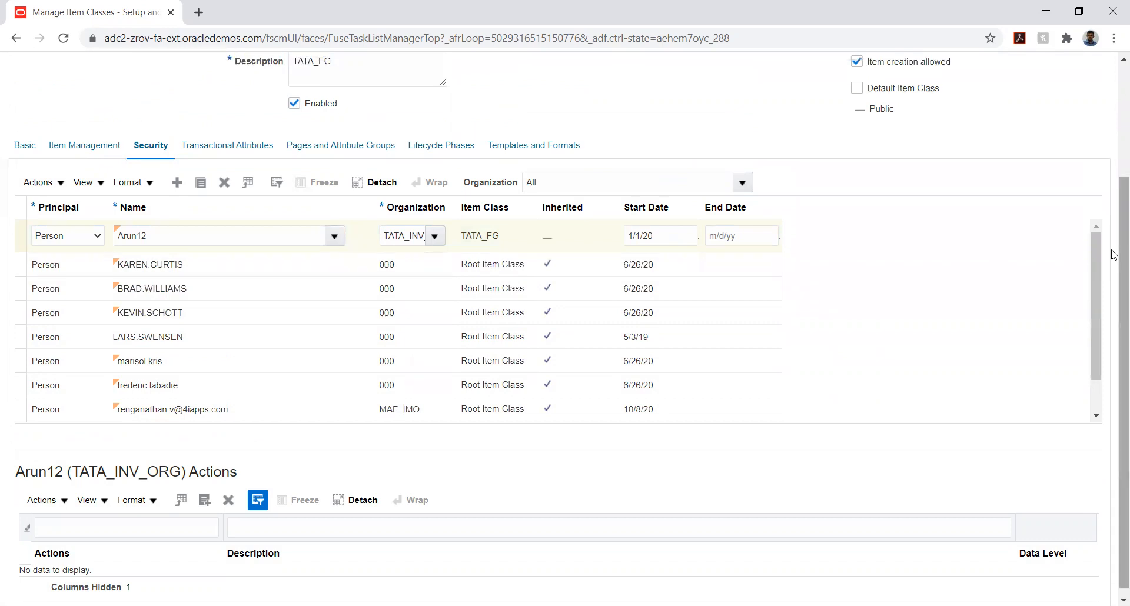
pyautogui.scroll(2, 1114, 255)
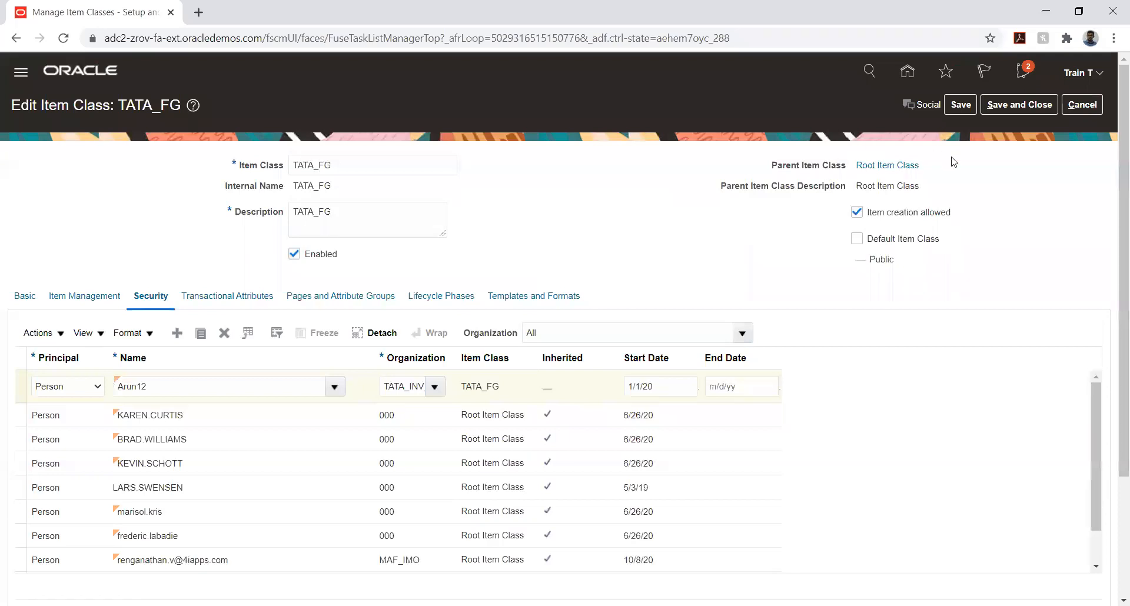
pyautogui.scroll(-1, 435, 252)
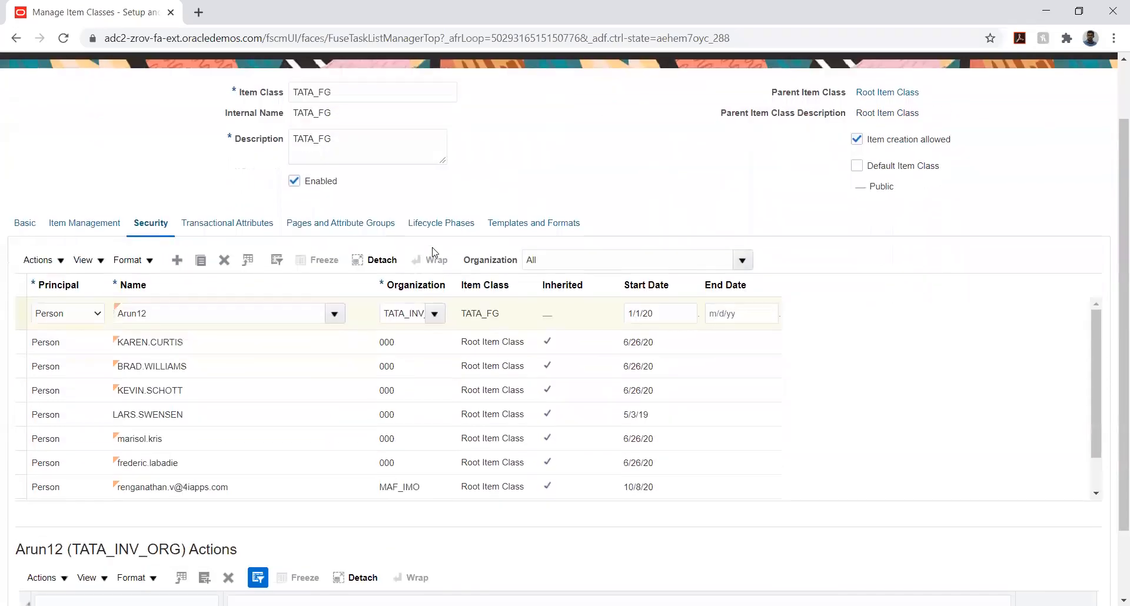
pyautogui.scroll(-1, 435, 252)
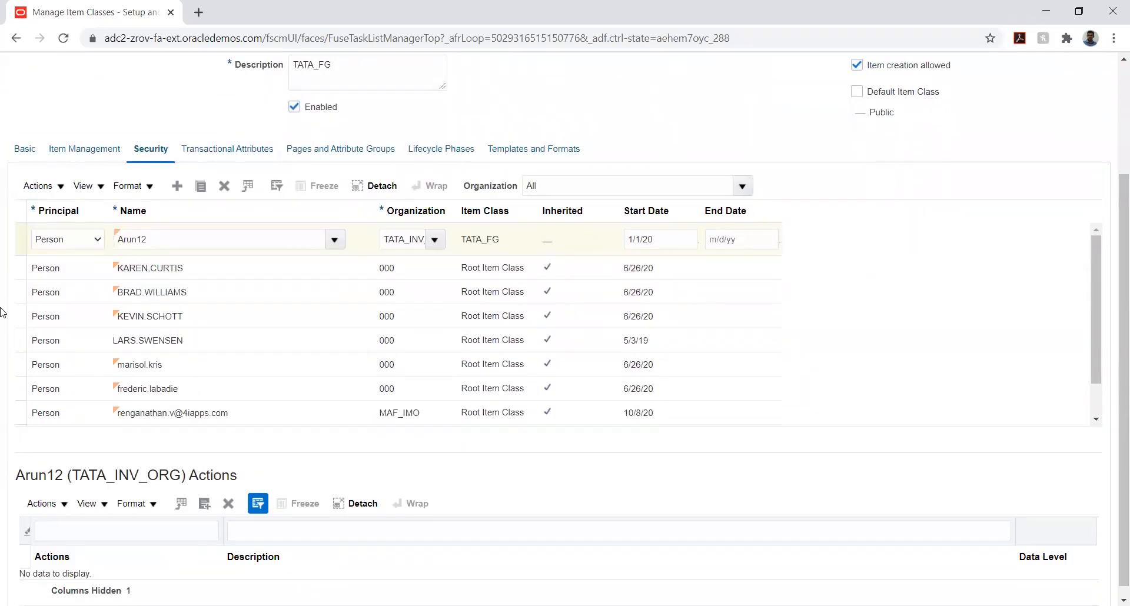
pyautogui.scroll(2, 2, 312)
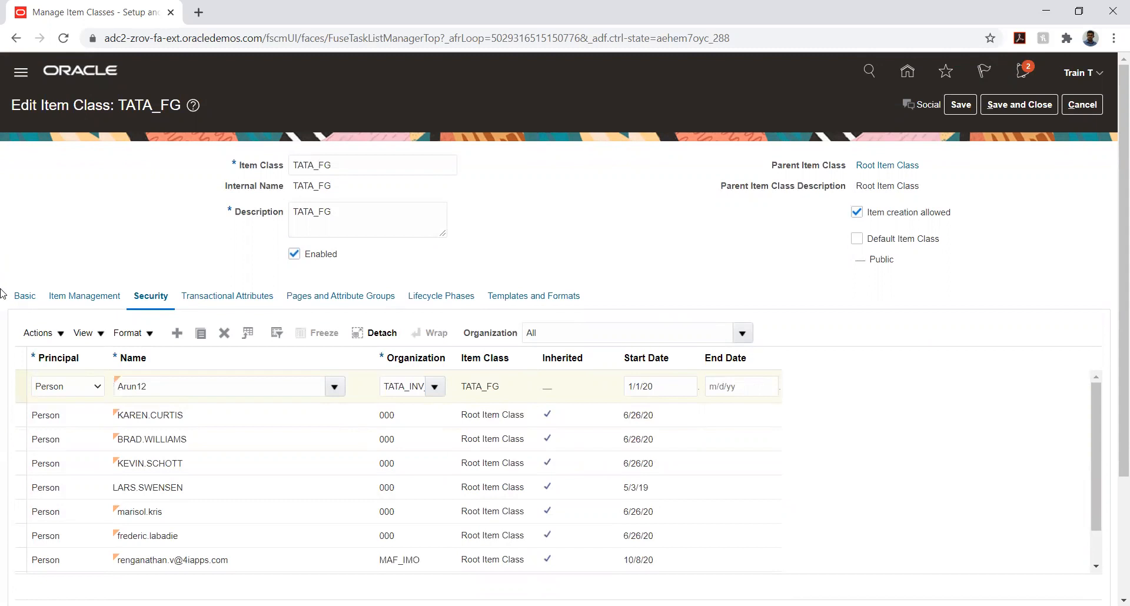
pyautogui.scroll(-2, 2, 294)
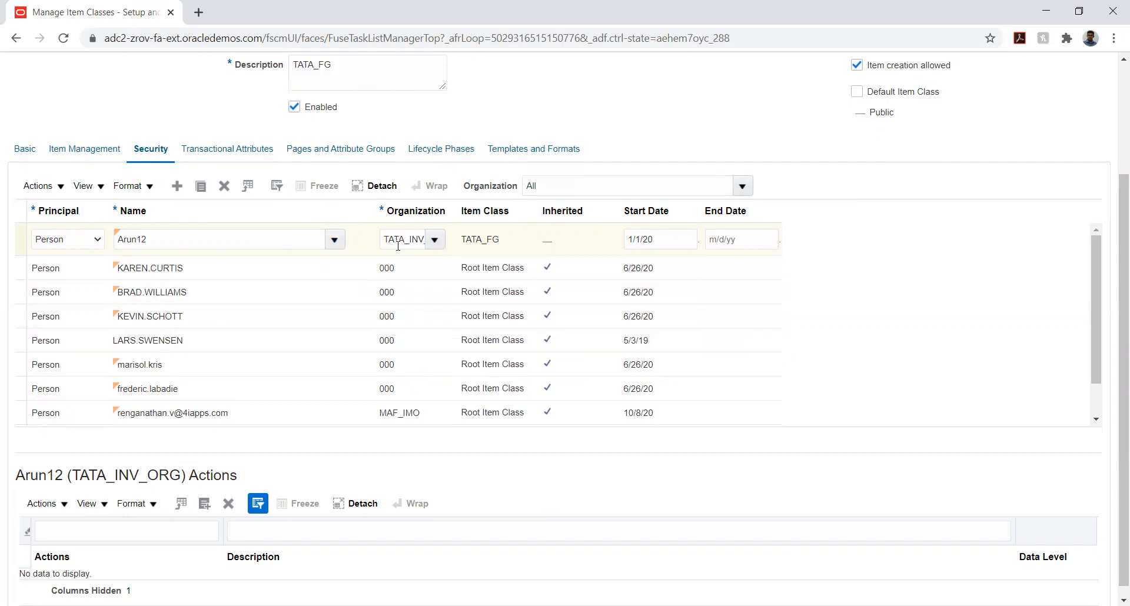
# Open the action selection for the new TATA_INV_ORG security entry, search without criteria and look through the available actions
pyautogui.scroll(-1, 3, 475)
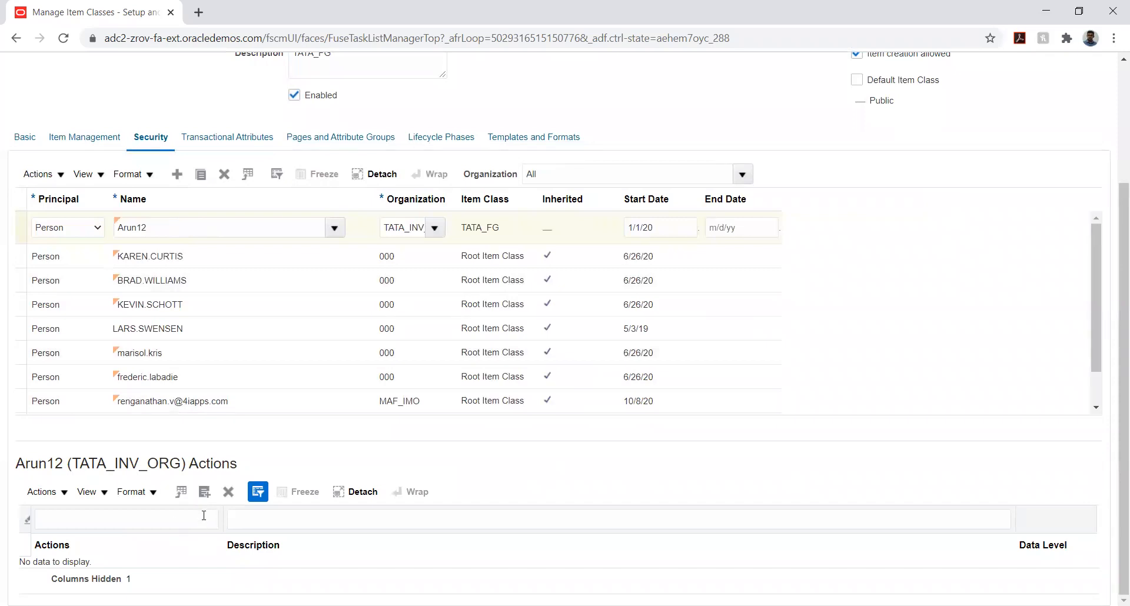
pyautogui.click(205, 491)
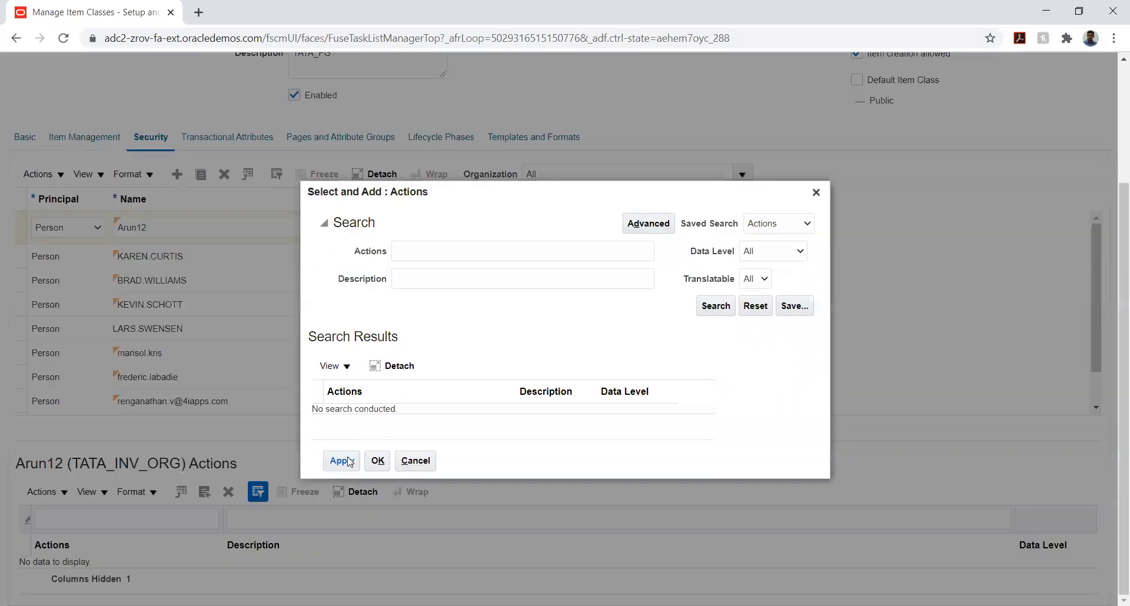
pyautogui.click(726, 306)
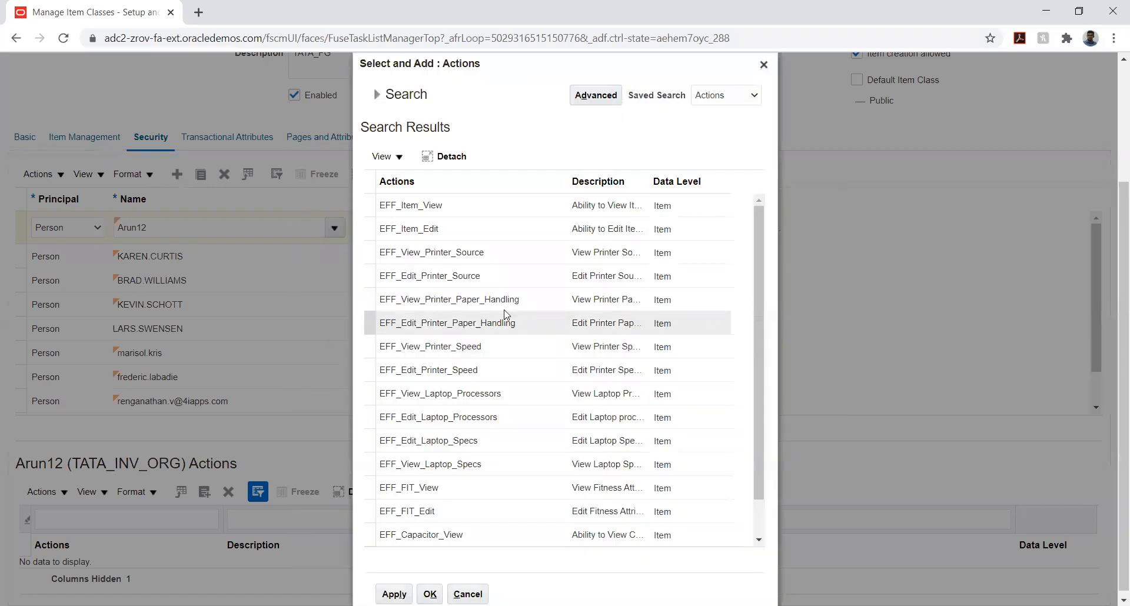
pyautogui.click(490, 299)
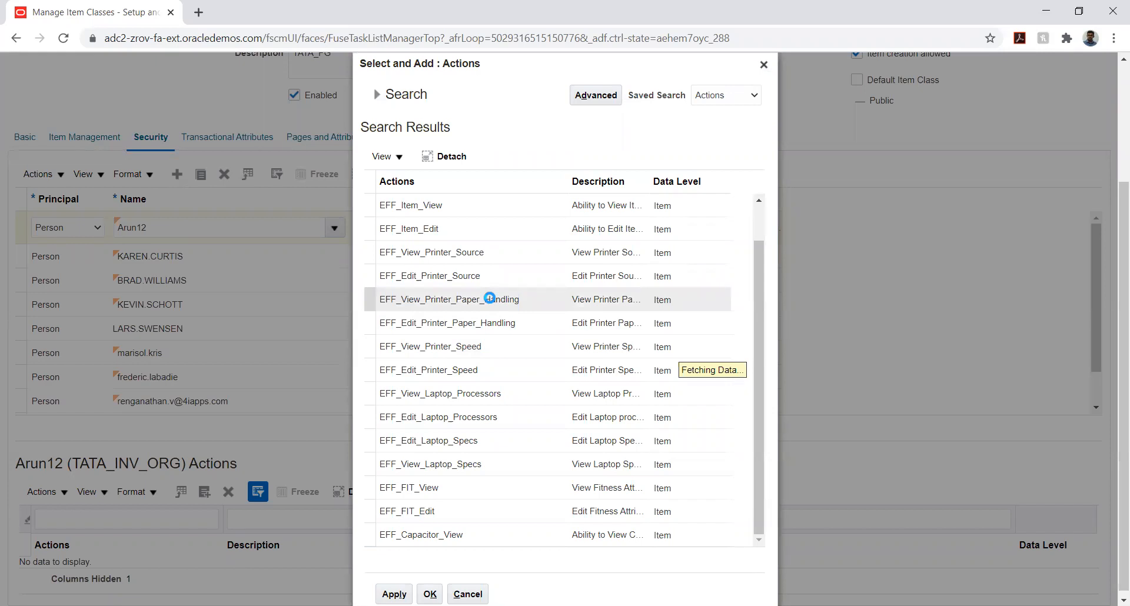
pyautogui.scroll(-5, 490, 298)
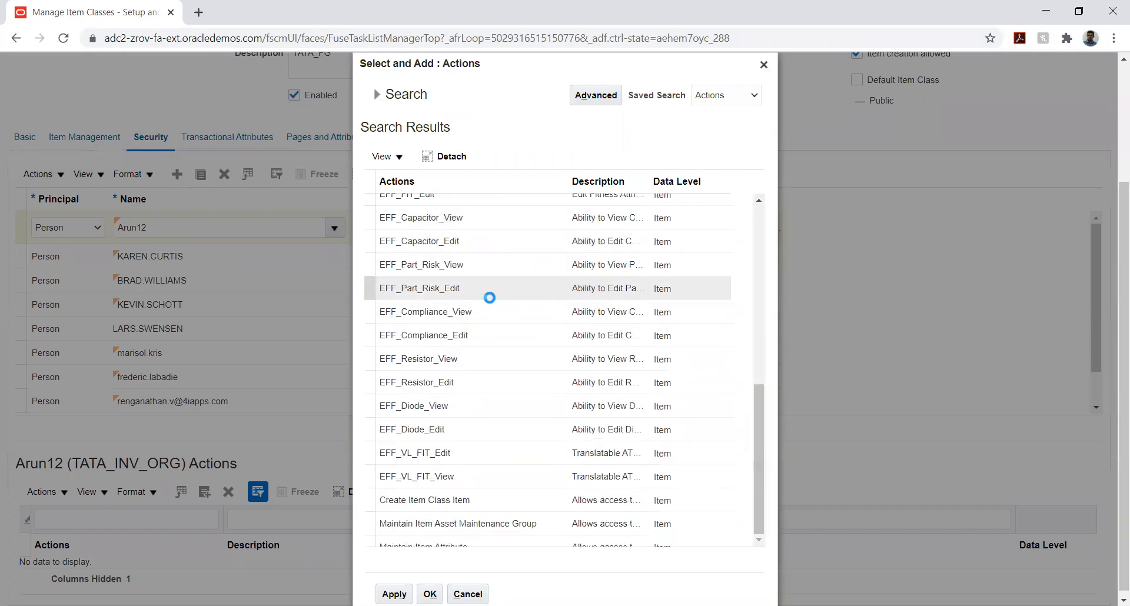
pyautogui.scroll(-3, 489, 298)
pyautogui.scroll(-3, 492, 303)
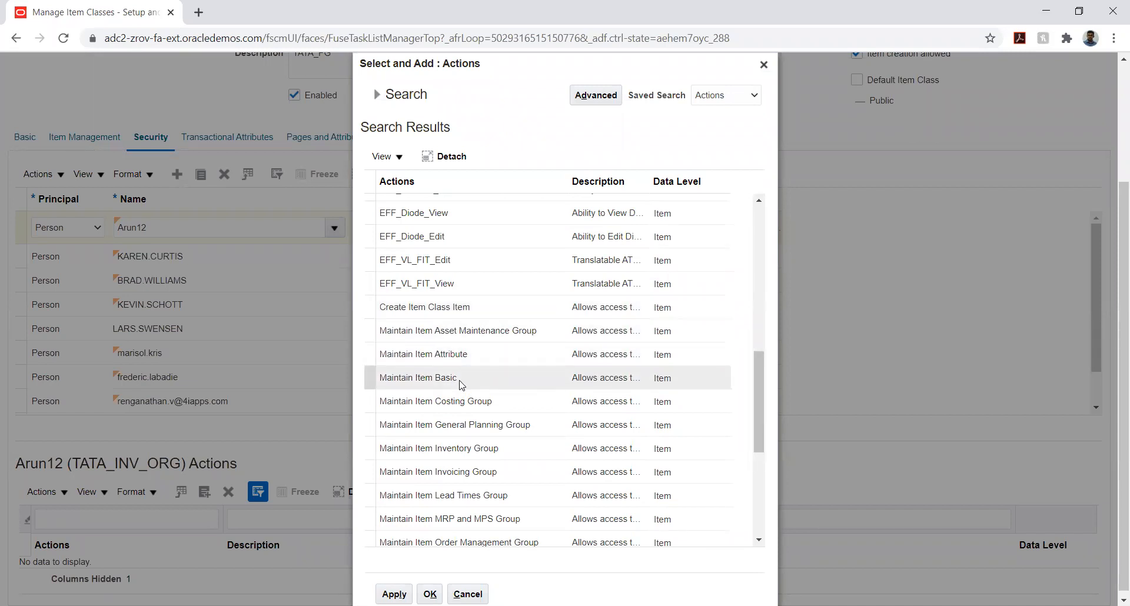
pyautogui.scroll(-3, 460, 384)
pyautogui.scroll(-3, 461, 386)
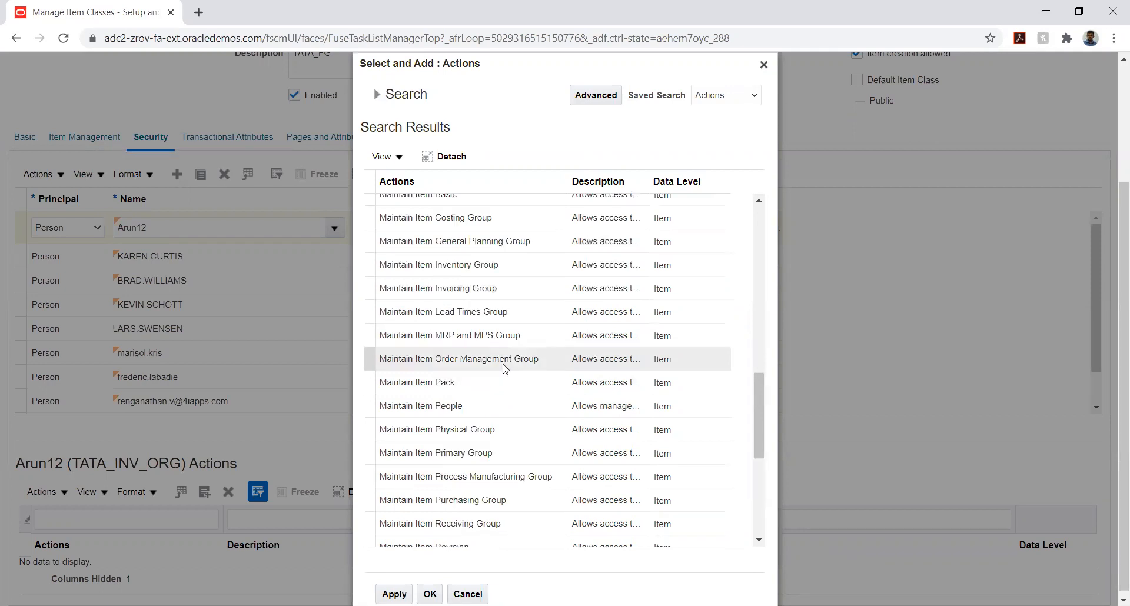
# Try to select all the actions in the search results at once
pyautogui.hotkey('ctrl', 'a')
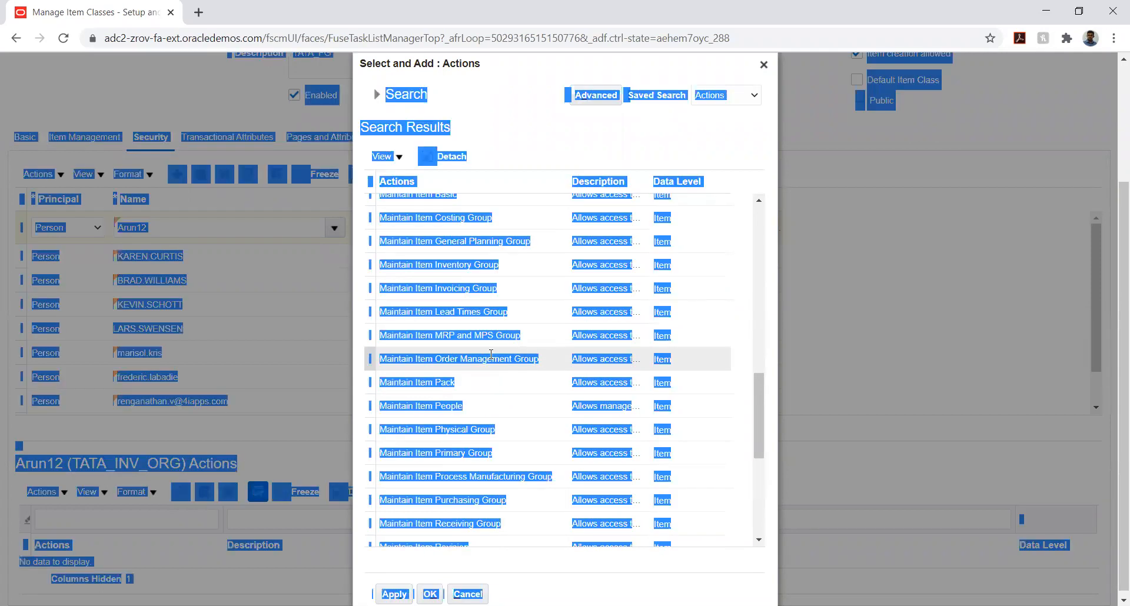
pyautogui.click(491, 354)
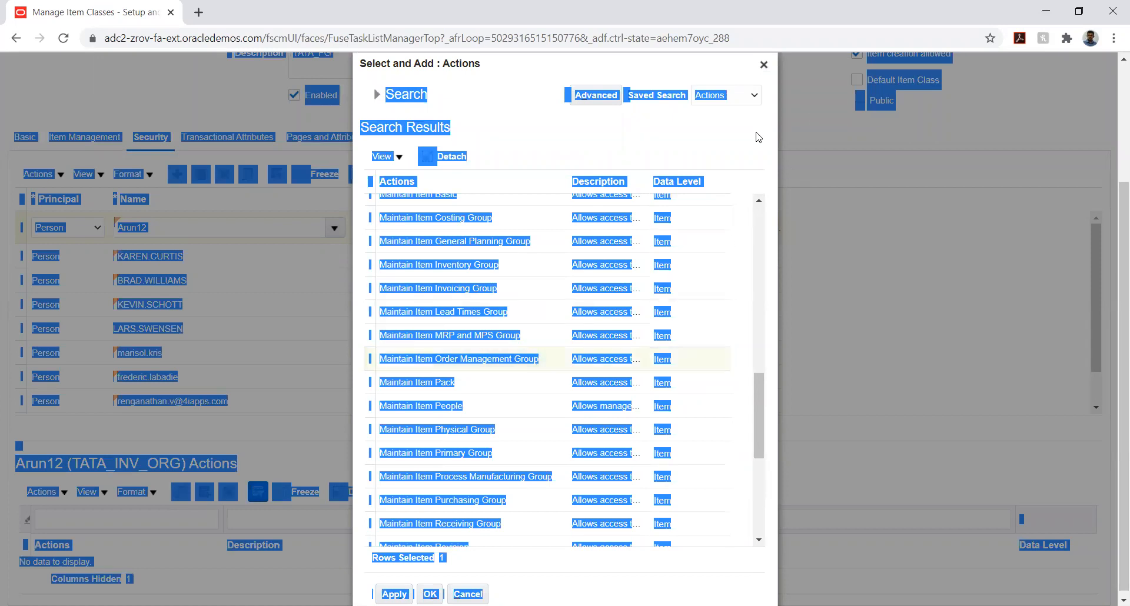
pyautogui.click(525, 218)
pyautogui.click(510, 585)
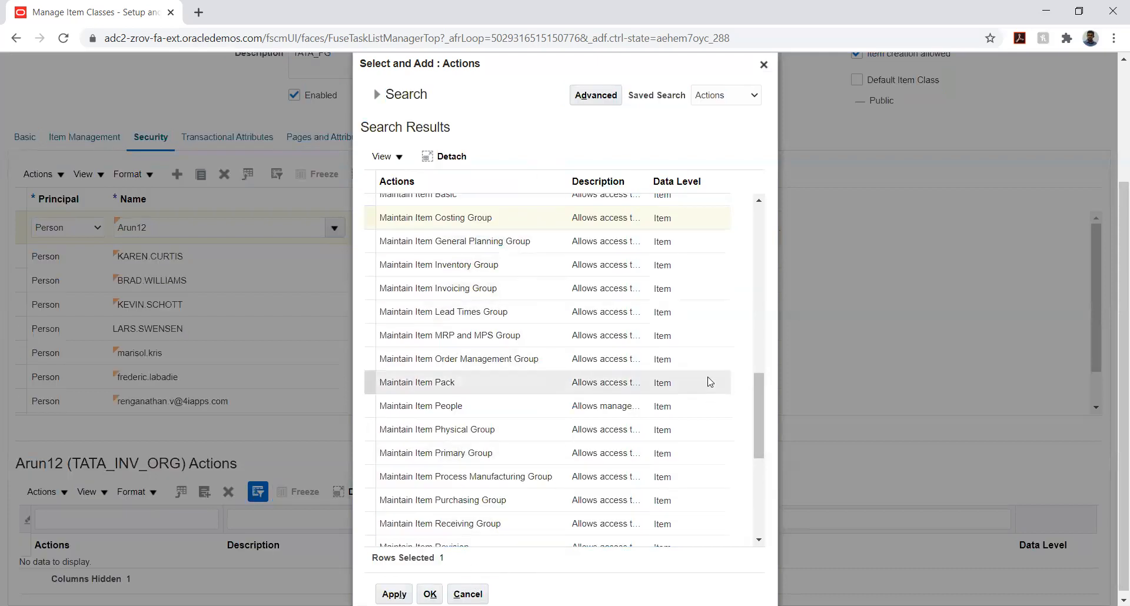
pyautogui.moveTo(755, 417); pyautogui.dragTo(793, 222)
pyautogui.click(402, 157)
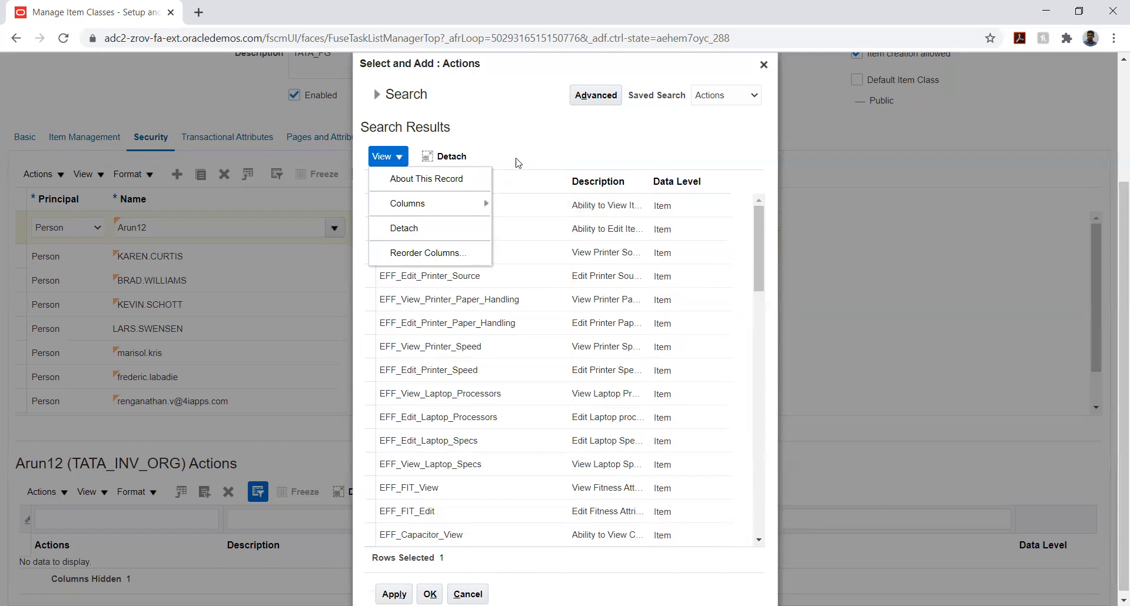
pyautogui.click(566, 144)
# Select the actions from EFF_Item_View through EFF_Capacitor_View in the search results, keeping every row in between selected
pyautogui.click(498, 213)
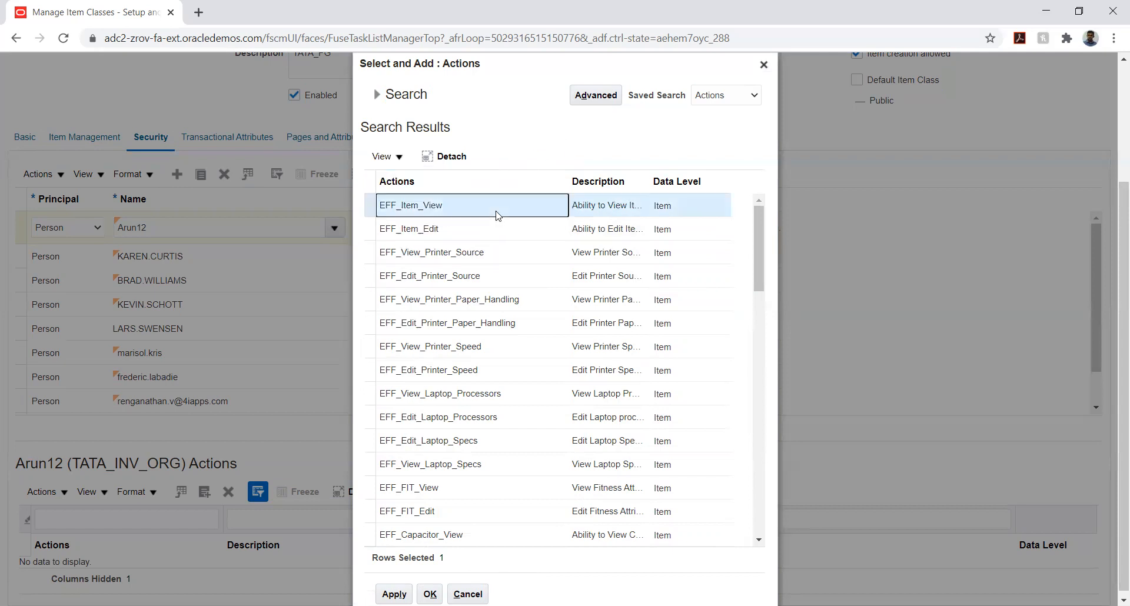
pyautogui.keyDown('ctrl'); pyautogui.click(484, 251); pyautogui.keyUp('ctrl')
pyautogui.keyDown('ctrl'); pyautogui.click(470, 231); pyautogui.keyUp('ctrl')
pyautogui.keyDown('ctrl'); pyautogui.click(476, 275); pyautogui.keyUp('ctrl')
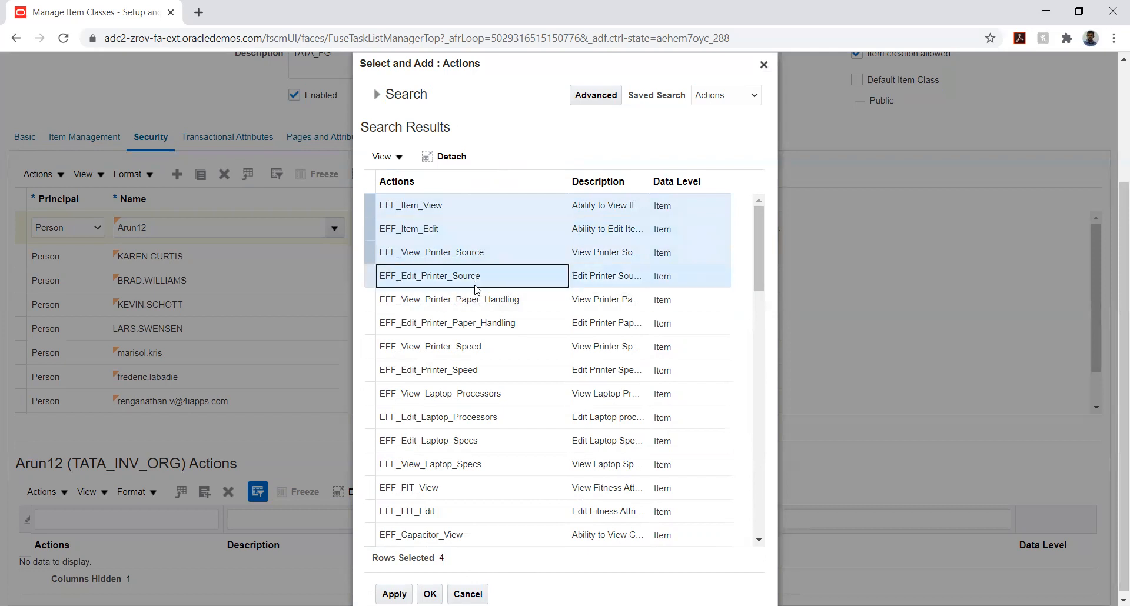
pyautogui.keyDown('ctrl'); pyautogui.click(474, 300); pyautogui.keyUp('ctrl')
pyautogui.keyDown('ctrl'); pyautogui.click(459, 324); pyautogui.keyUp('ctrl')
pyautogui.keyDown('ctrl'); pyautogui.click(452, 347); pyautogui.keyUp('ctrl')
pyautogui.keyDown('ctrl'); pyautogui.click(437, 369); pyautogui.keyUp('ctrl')
pyautogui.keyDown('ctrl'); pyautogui.click(427, 391); pyautogui.keyUp('ctrl')
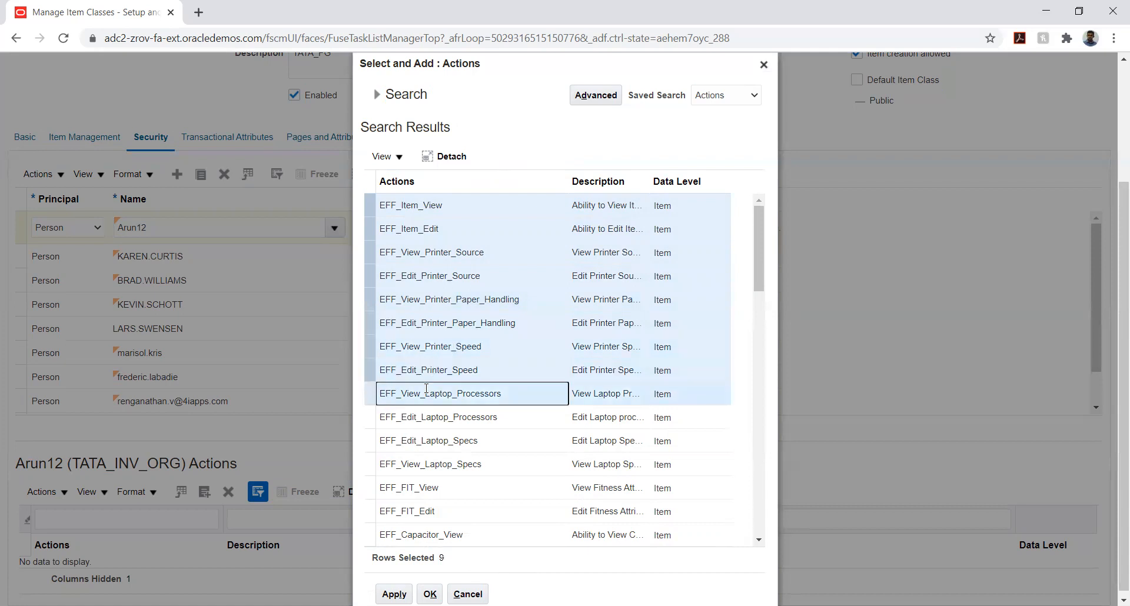
pyautogui.keyDown('ctrl'); pyautogui.click(416, 415); pyautogui.keyUp('ctrl')
pyautogui.keyDown('ctrl'); pyautogui.click(415, 439); pyautogui.keyUp('ctrl')
pyautogui.keyDown('ctrl'); pyautogui.click(410, 465); pyautogui.keyUp('ctrl')
pyautogui.keyDown('ctrl'); pyautogui.click(409, 488); pyautogui.keyUp('ctrl')
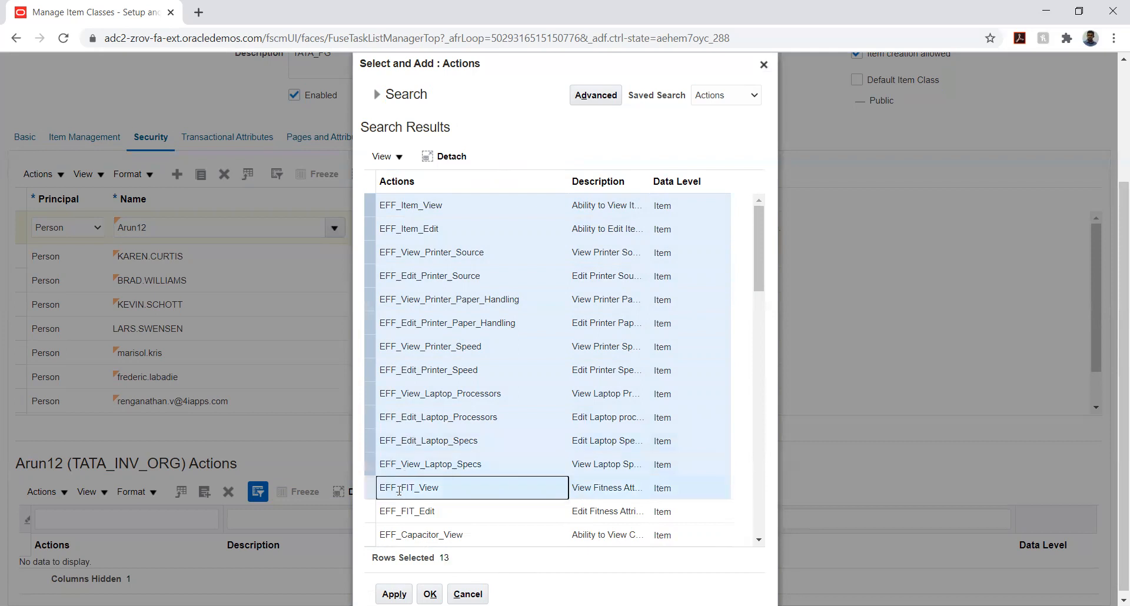
pyautogui.keyDown('ctrl'); pyautogui.click(408, 512); pyautogui.keyUp('ctrl')
pyautogui.keyDown('ctrl'); pyautogui.click(418, 534); pyautogui.keyUp('ctrl')
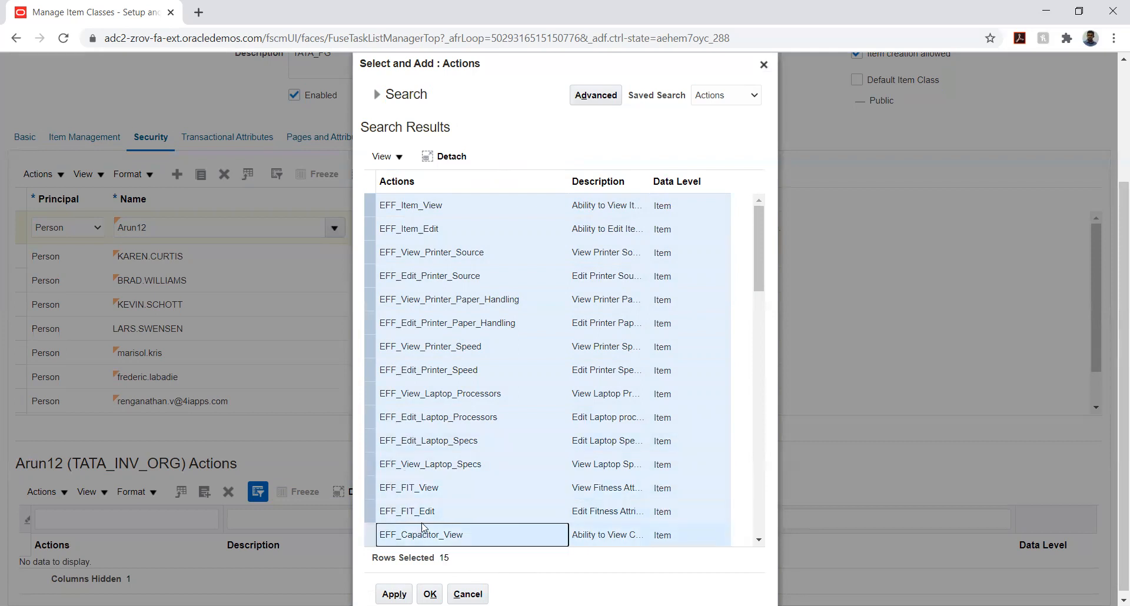
# Extend the action selection with every row from EFF_Capacitor_Edit through EFF_VL_FIT_View
pyautogui.click(759, 540)
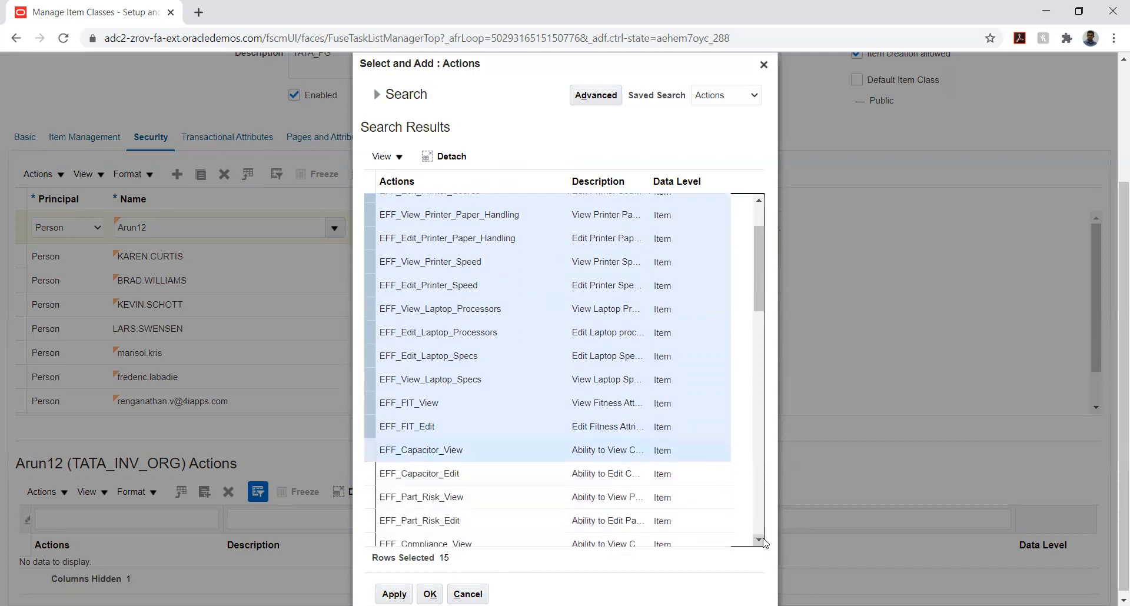
pyautogui.scroll(-3, 524, 404)
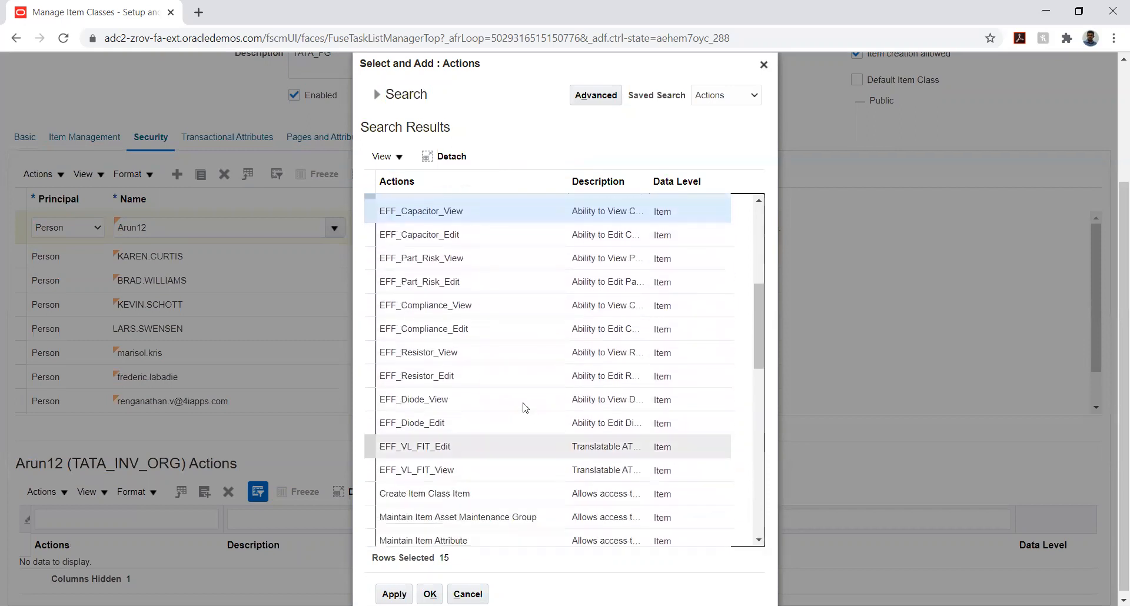
pyautogui.keyDown('ctrl'); pyautogui.click(439, 238); pyautogui.keyUp('ctrl')
pyautogui.keyDown('ctrl'); pyautogui.click(429, 254); pyautogui.keyUp('ctrl')
pyautogui.keyDown('ctrl'); pyautogui.click(433, 282); pyautogui.keyUp('ctrl')
pyautogui.keyDown('ctrl'); pyautogui.click(420, 305); pyautogui.keyUp('ctrl')
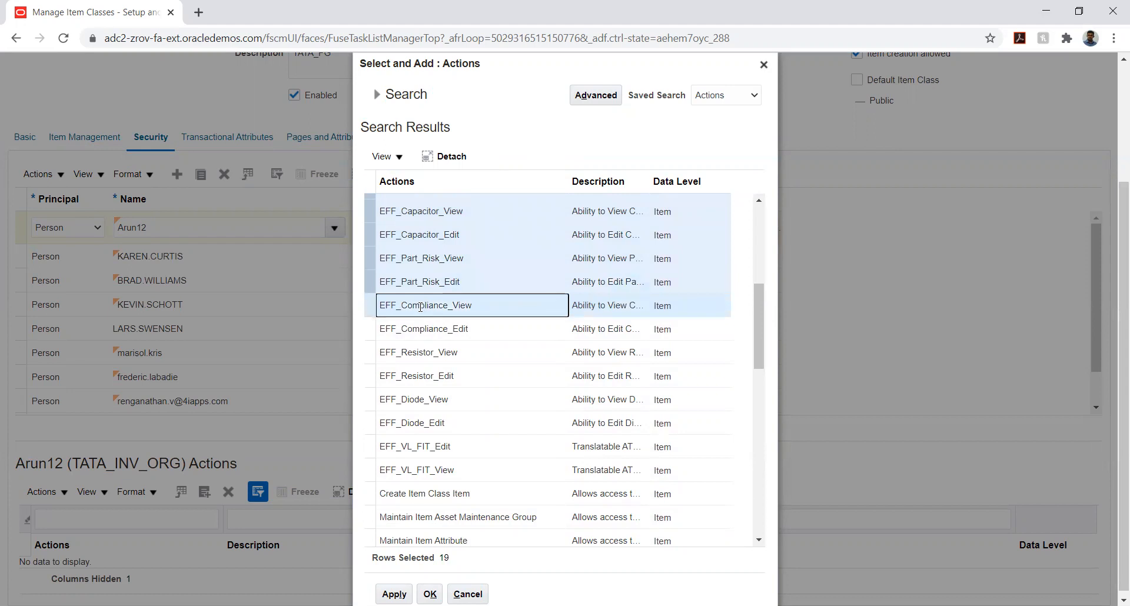
pyautogui.keyDown('ctrl'); pyautogui.click(409, 329); pyautogui.keyUp('ctrl')
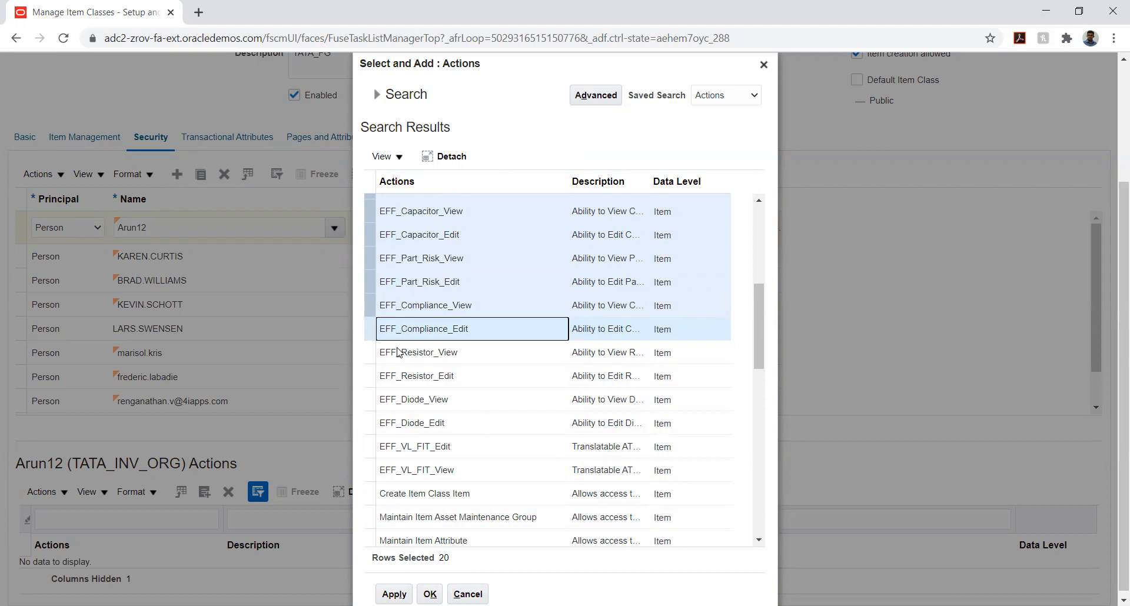
pyautogui.keyDown('ctrl'); pyautogui.click(398, 352); pyautogui.keyUp('ctrl')
pyautogui.keyDown('ctrl'); pyautogui.click(406, 374); pyautogui.keyUp('ctrl')
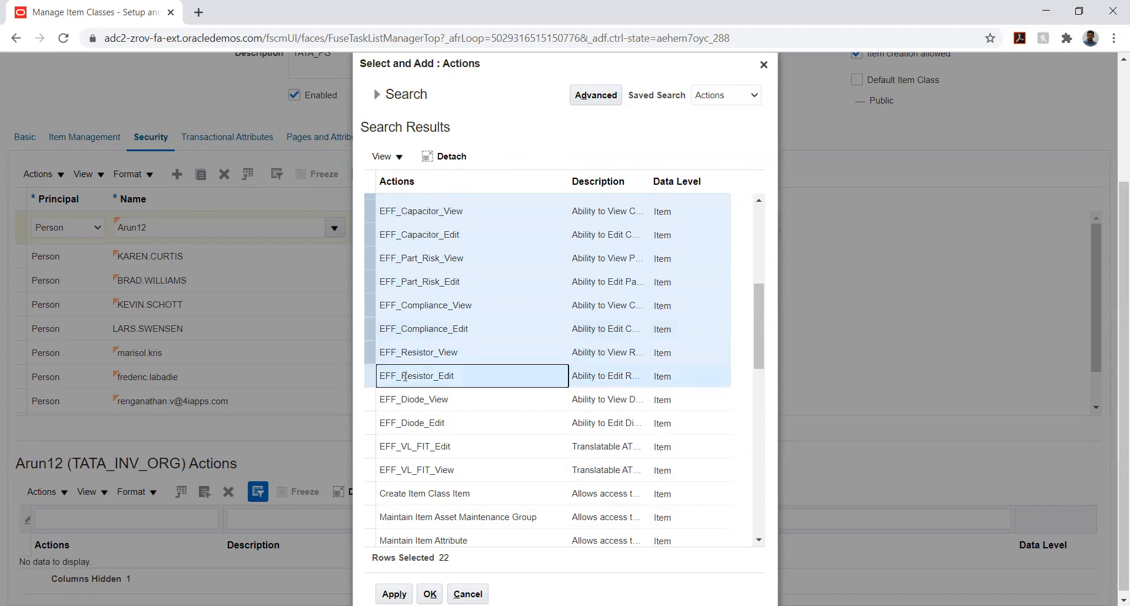
pyautogui.keyDown('ctrl'); pyautogui.click(403, 399); pyautogui.keyUp('ctrl')
pyautogui.keyDown('ctrl'); pyautogui.click(398, 419); pyautogui.keyUp('ctrl')
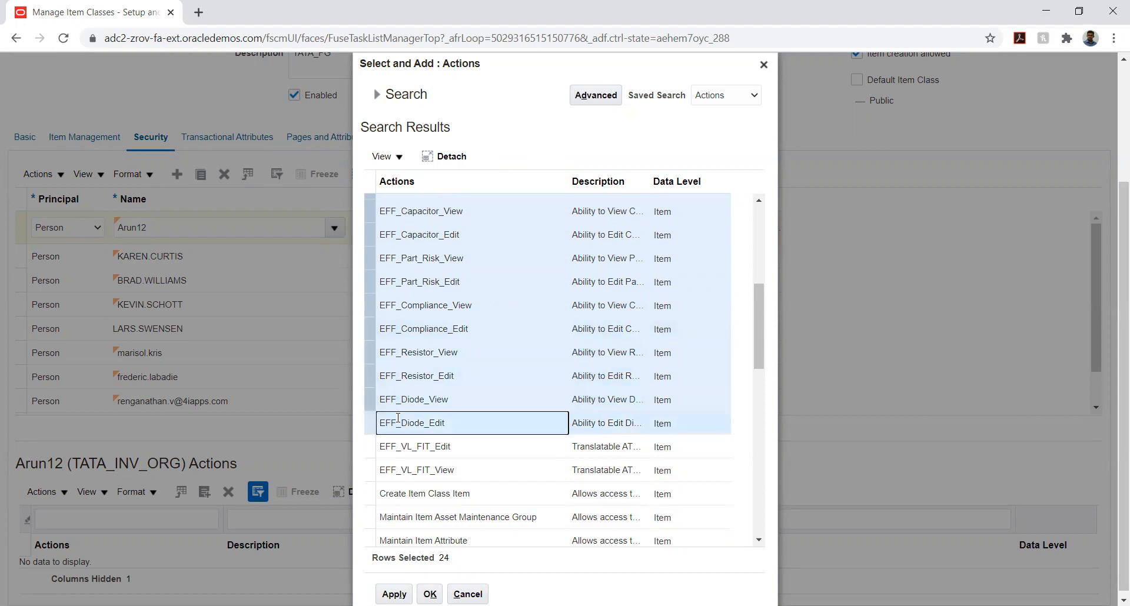
pyautogui.keyDown('ctrl'); pyautogui.click(397, 442); pyautogui.keyUp('ctrl')
pyautogui.keyDown('ctrl'); pyautogui.click(396, 470); pyautogui.keyUp('ctrl')
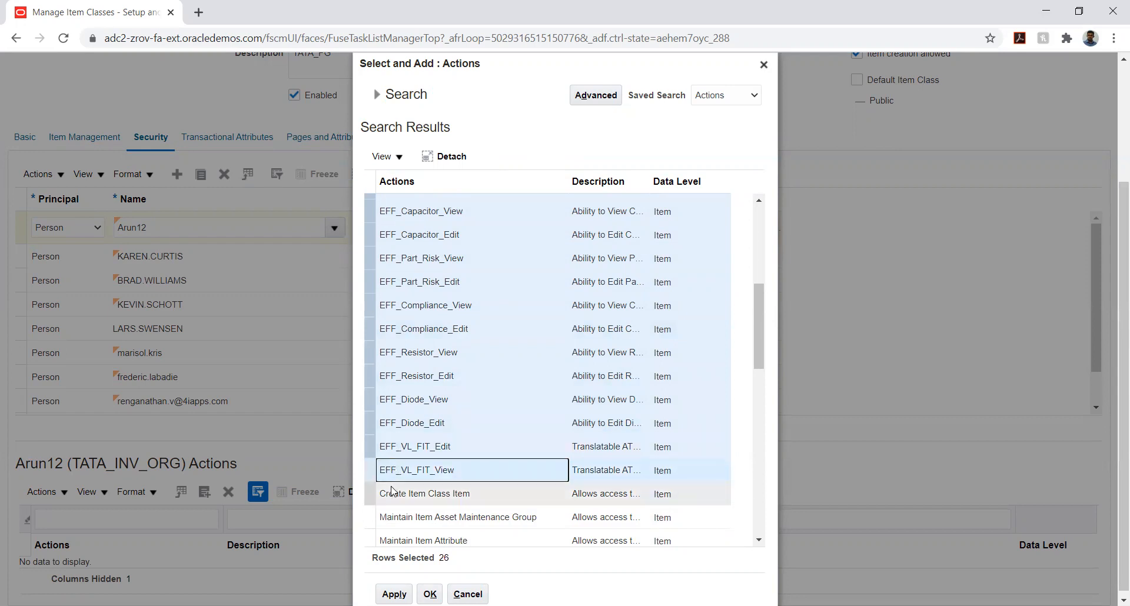
# Extend the action selection with every row from Create Item Class Item through Maintain Item Pack
pyautogui.keyDown('ctrl'); pyautogui.click(390, 492); pyautogui.keyUp('ctrl')
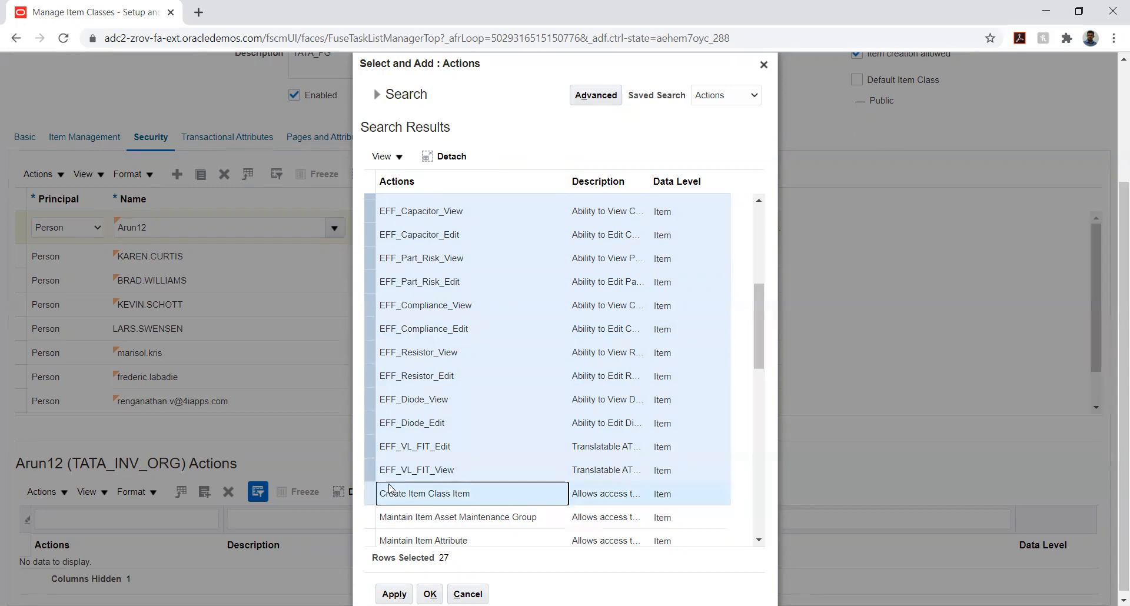
pyautogui.keyDown('ctrl'); pyautogui.click(384, 515); pyautogui.keyUp('ctrl')
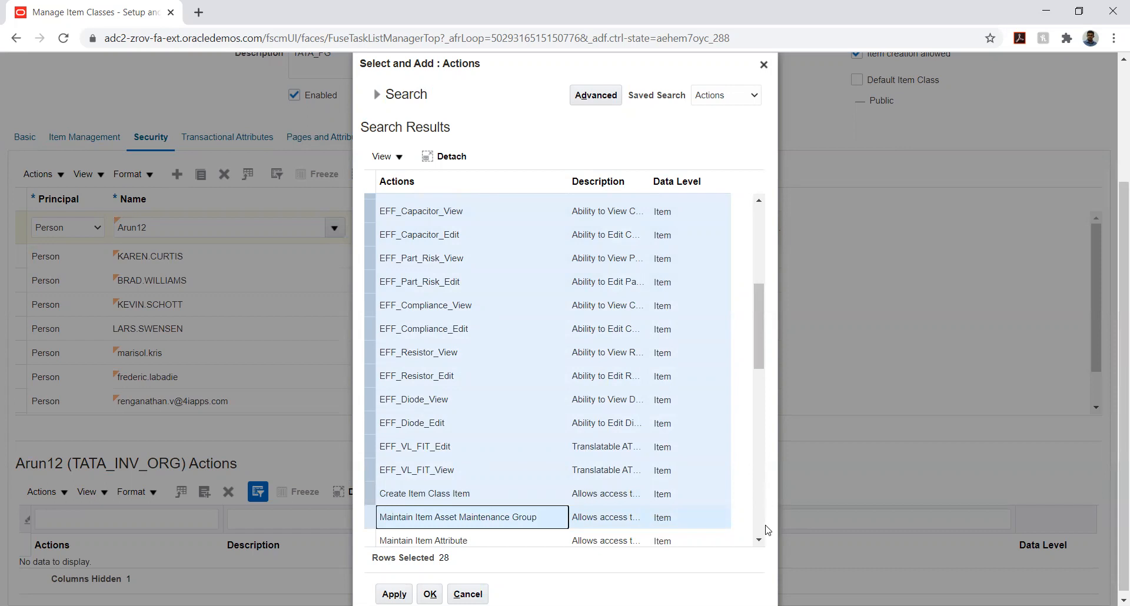
pyautogui.click(759, 540)
pyautogui.scroll(-4, 759, 542)
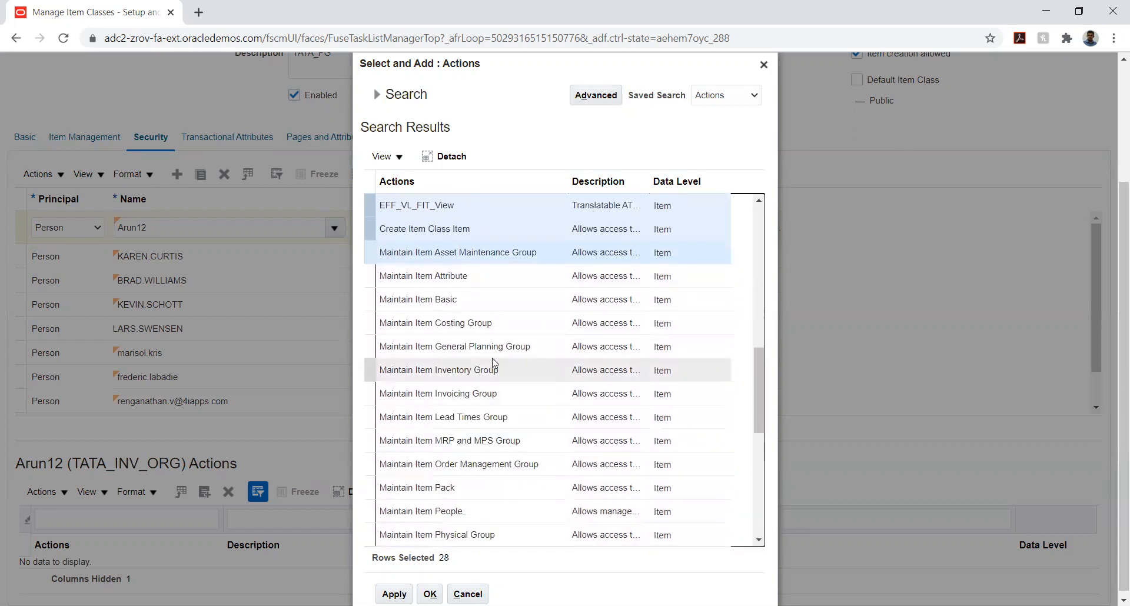
pyautogui.keyDown('ctrl'); pyautogui.click(412, 298); pyautogui.keyUp('ctrl')
pyautogui.keyDown('ctrl'); pyautogui.click(399, 325); pyautogui.keyUp('ctrl')
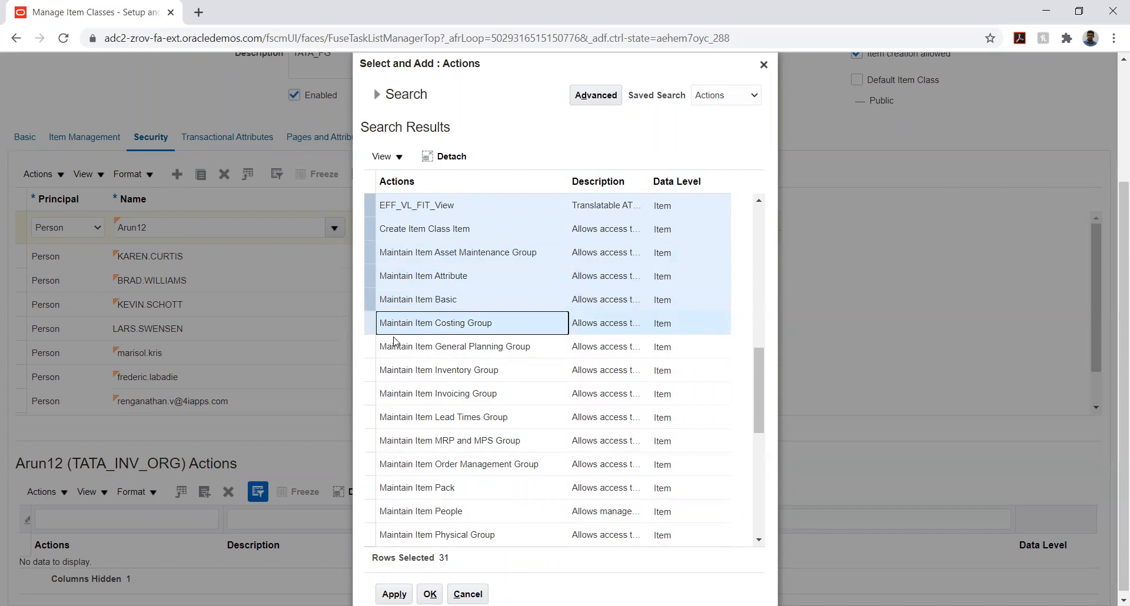
pyautogui.keyDown('ctrl'); pyautogui.click(395, 347); pyautogui.keyUp('ctrl')
pyautogui.keyDown('ctrl'); pyautogui.click(391, 369); pyautogui.keyUp('ctrl')
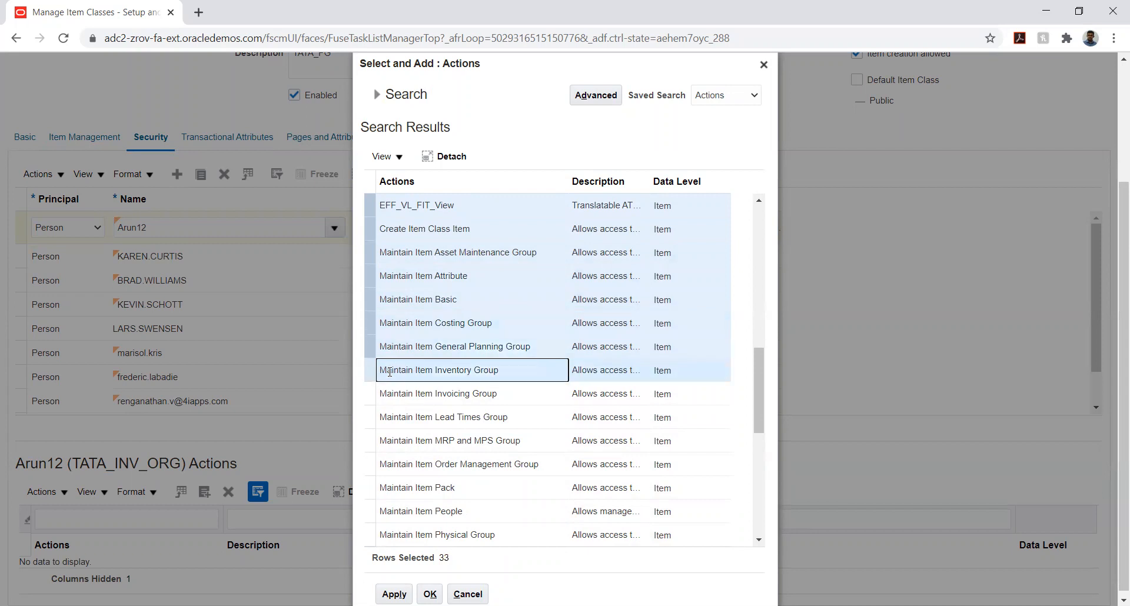
pyautogui.keyDown('ctrl'); pyautogui.click(392, 392); pyautogui.keyUp('ctrl')
pyautogui.keyDown('ctrl'); pyautogui.click(390, 417); pyautogui.keyUp('ctrl')
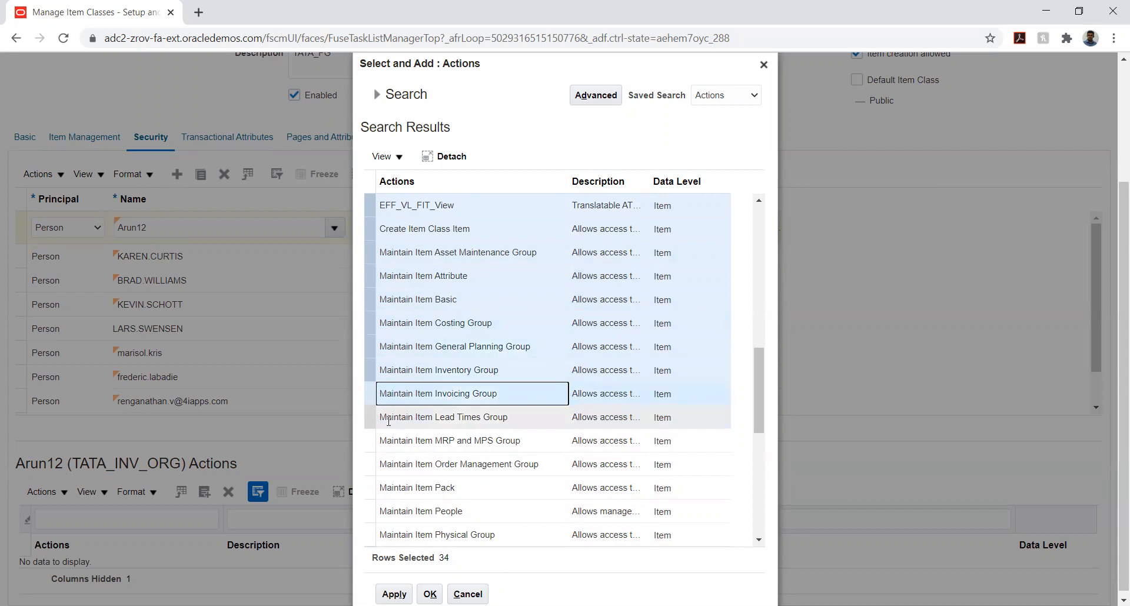
pyautogui.keyDown('ctrl'); pyautogui.click(393, 448); pyautogui.keyUp('ctrl')
pyautogui.keyDown('ctrl'); pyautogui.click(395, 464); pyautogui.keyUp('ctrl')
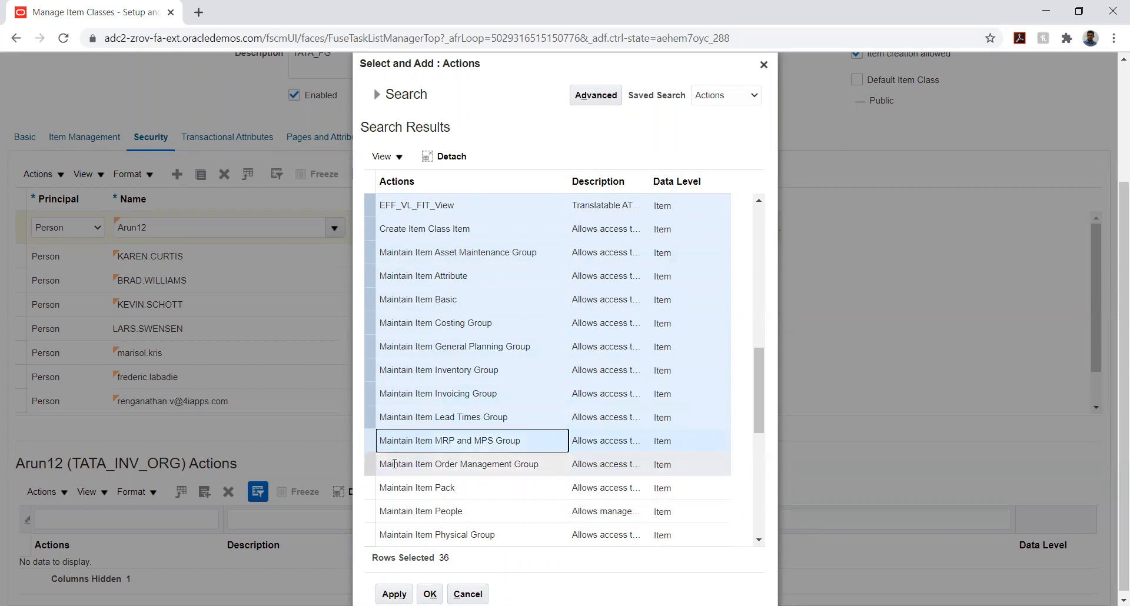
pyautogui.keyDown('ctrl'); pyautogui.click(403, 487); pyautogui.keyUp('ctrl')
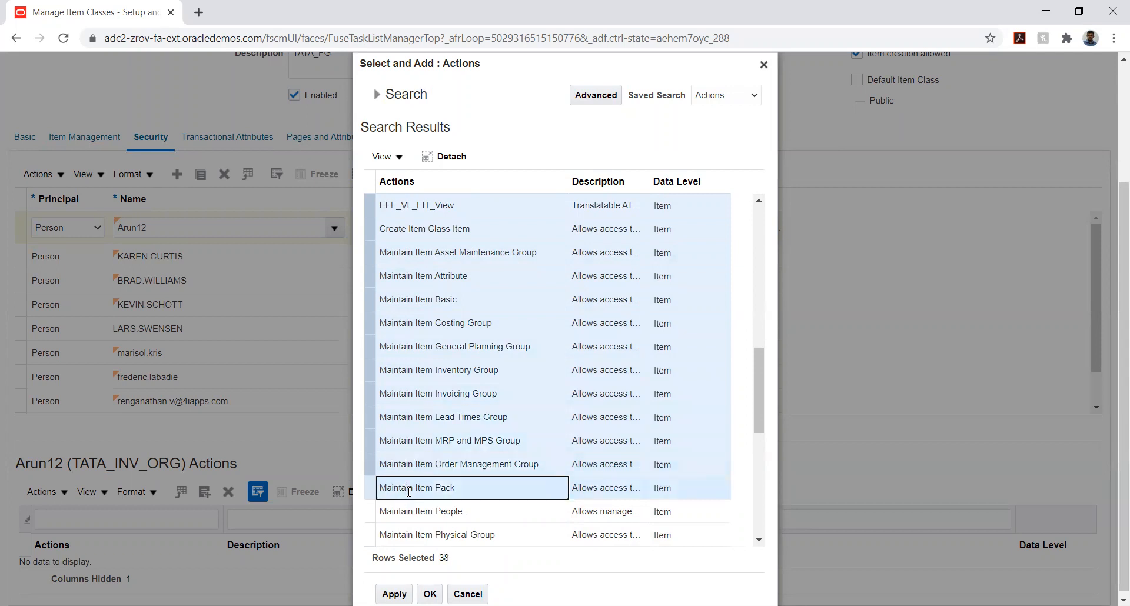
# Extend the action selection with every row from Maintain Item People through Maintain Item Revision
pyautogui.moveTo(758, 386); pyautogui.dragTo(757, 435)
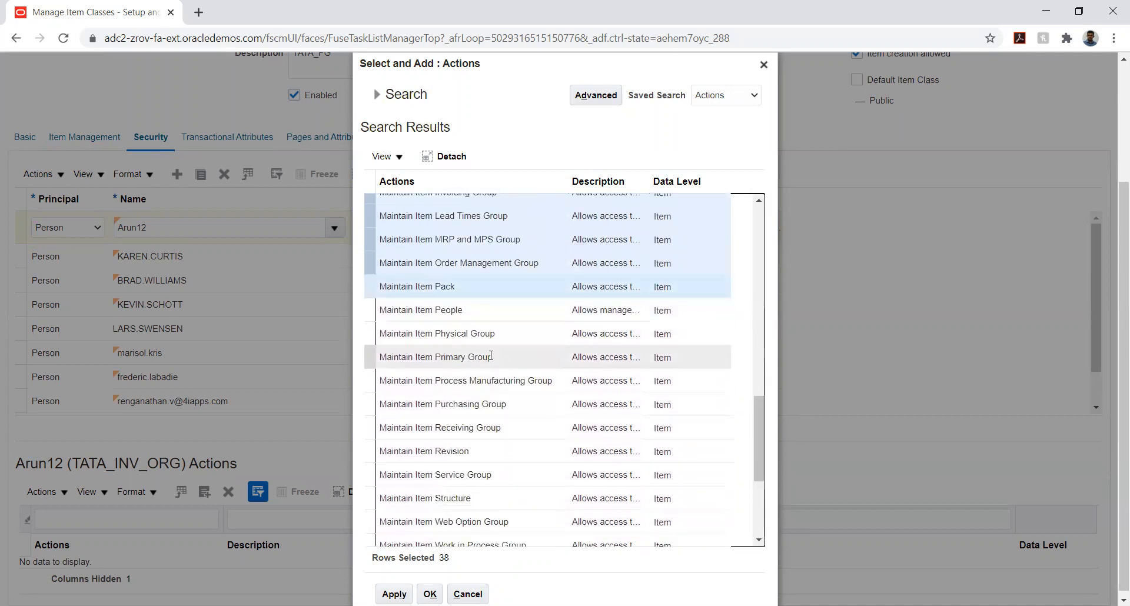
pyautogui.keyDown('ctrl'); pyautogui.click(460, 316); pyautogui.keyUp('ctrl')
pyautogui.keyDown('ctrl'); pyautogui.click(460, 330); pyautogui.keyUp('ctrl')
pyautogui.keyDown('ctrl'); pyautogui.click(456, 355); pyautogui.keyUp('ctrl')
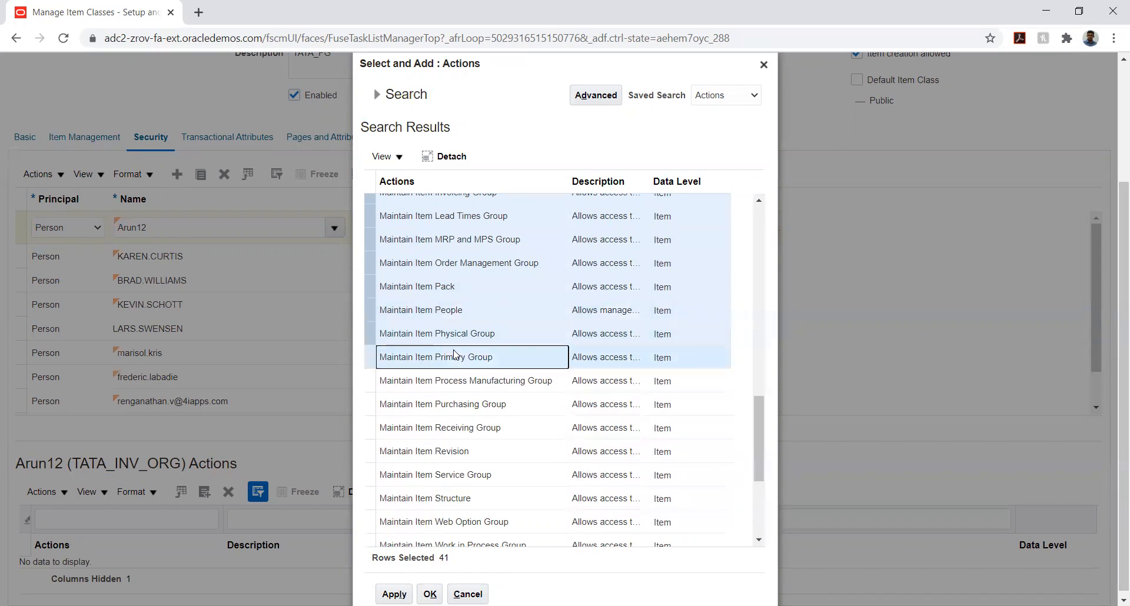
pyautogui.keyDown('ctrl'); pyautogui.click(445, 382); pyautogui.keyUp('ctrl')
pyautogui.keyDown('ctrl'); pyautogui.click(440, 407); pyautogui.keyUp('ctrl')
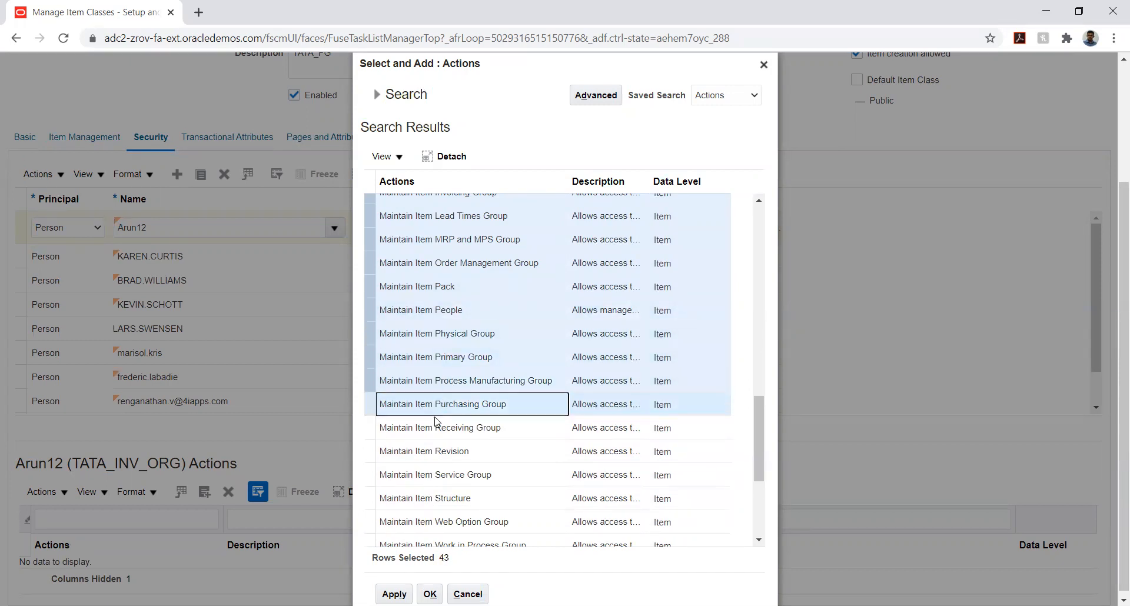
pyautogui.keyDown('ctrl'); pyautogui.click(438, 428); pyautogui.keyUp('ctrl')
pyautogui.keyDown('ctrl'); pyautogui.click(437, 449); pyautogui.keyUp('ctrl')
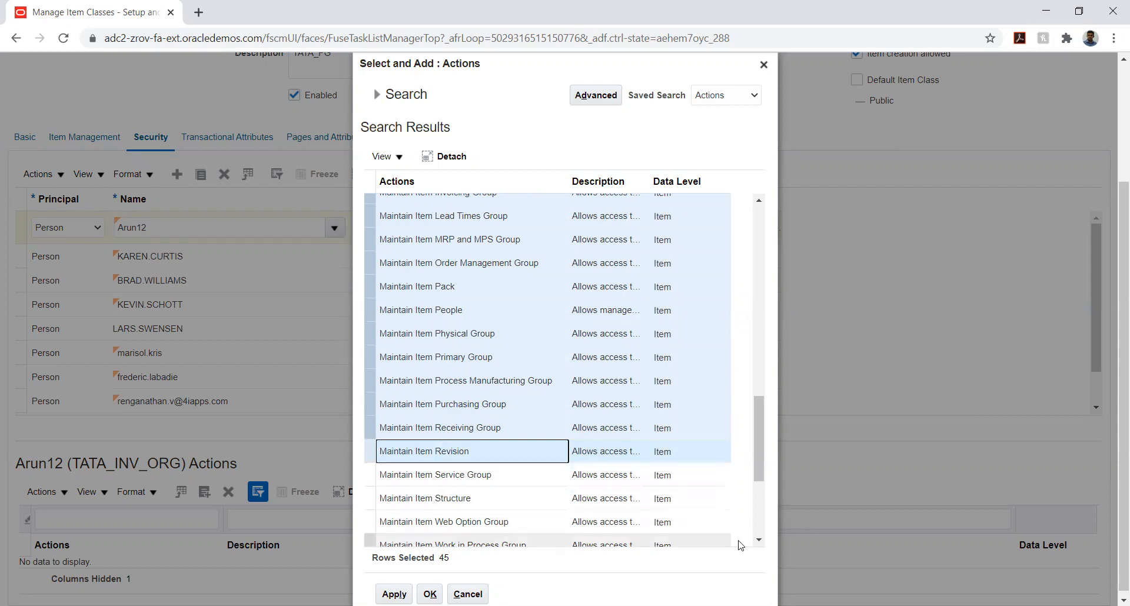
# Extend the action selection with the remaining rows, from Maintain Item Service Group through View Item Pack
pyautogui.click(759, 539)
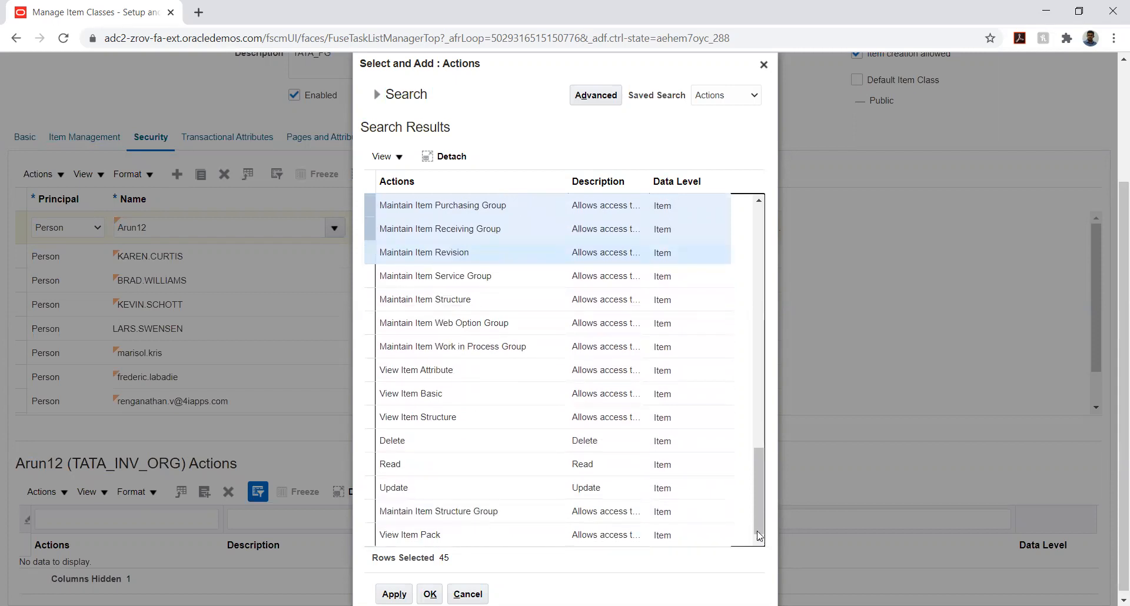
pyautogui.keyDown('ctrl'); pyautogui.click(450, 281); pyautogui.keyUp('ctrl')
pyautogui.keyDown('ctrl'); pyautogui.click(441, 301); pyautogui.keyUp('ctrl')
pyautogui.keyDown('ctrl'); pyautogui.click(442, 324); pyautogui.keyUp('ctrl')
pyautogui.keyDown('ctrl'); pyautogui.click(439, 347); pyautogui.keyUp('ctrl')
pyautogui.keyDown('ctrl'); pyautogui.click(433, 370); pyautogui.keyUp('ctrl')
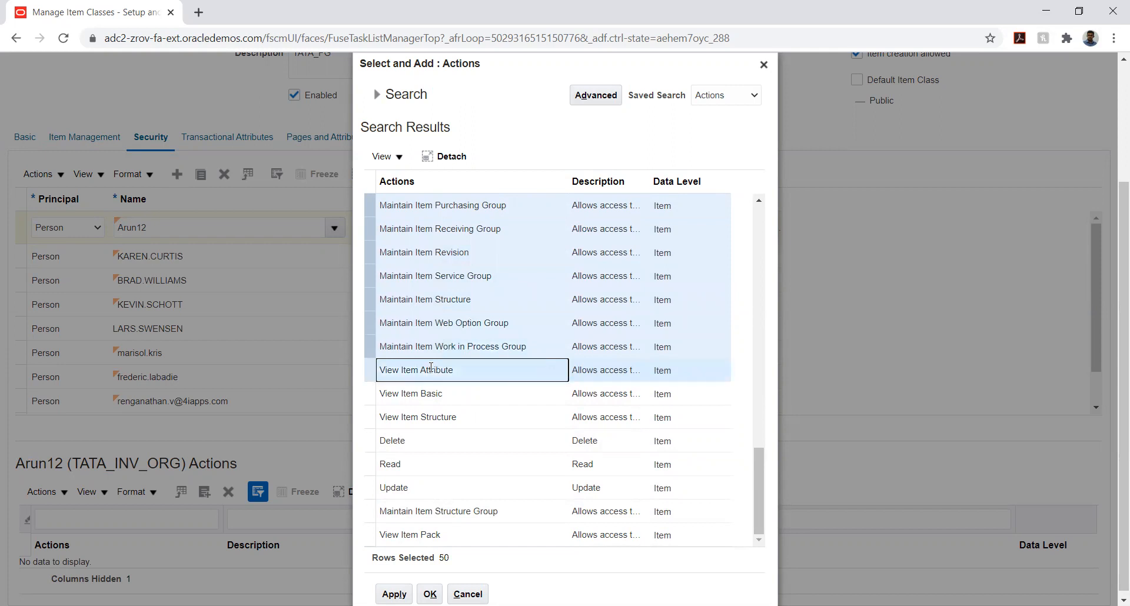
pyautogui.keyDown('ctrl'); pyautogui.click(424, 392); pyautogui.keyUp('ctrl')
pyautogui.keyDown('ctrl'); pyautogui.click(418, 417); pyautogui.keyUp('ctrl')
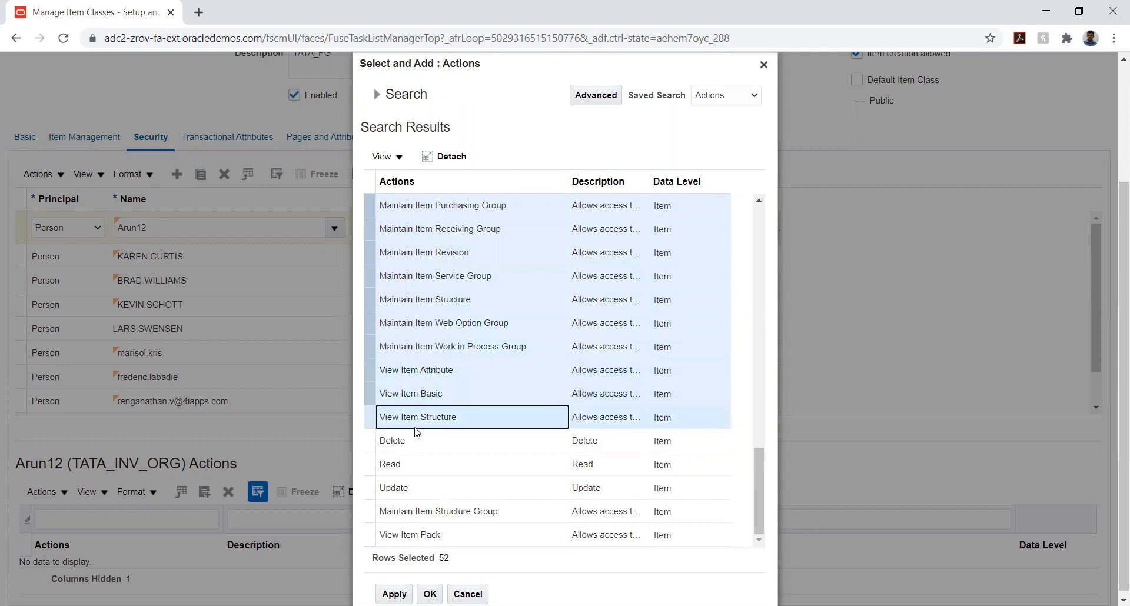
pyautogui.keyDown('ctrl'); pyautogui.click(414, 443); pyautogui.keyUp('ctrl')
pyautogui.keyDown('ctrl'); pyautogui.click(408, 465); pyautogui.keyUp('ctrl')
pyautogui.keyDown('ctrl'); pyautogui.click(407, 487); pyautogui.keyUp('ctrl')
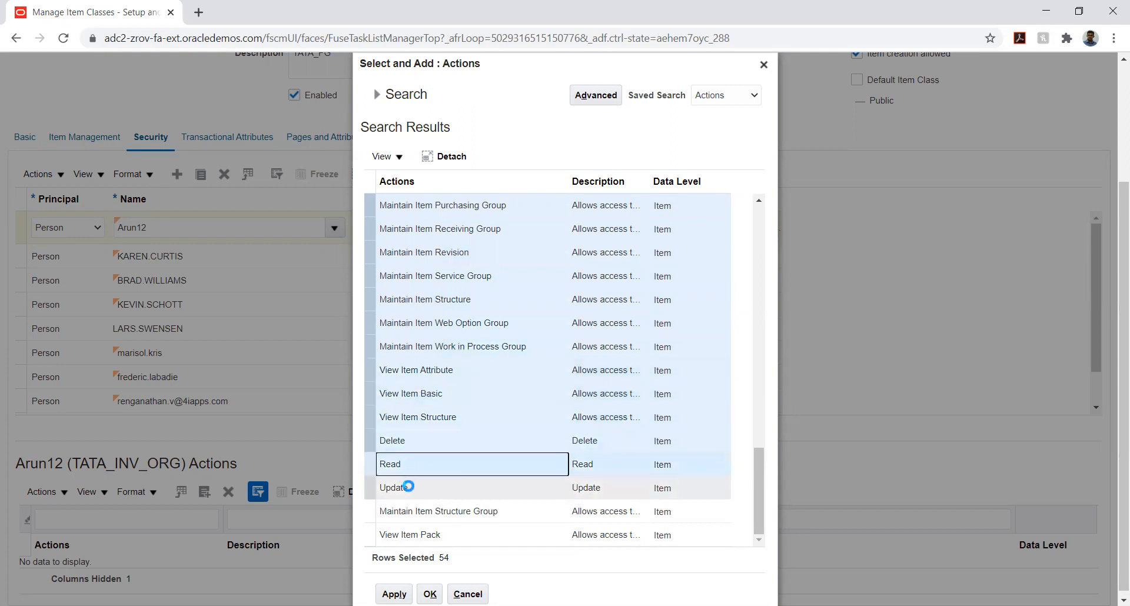
pyautogui.keyDown('ctrl'); pyautogui.click(415, 512); pyautogui.keyUp('ctrl')
pyautogui.keyDown('ctrl'); pyautogui.click(412, 535); pyautogui.keyUp('ctrl')
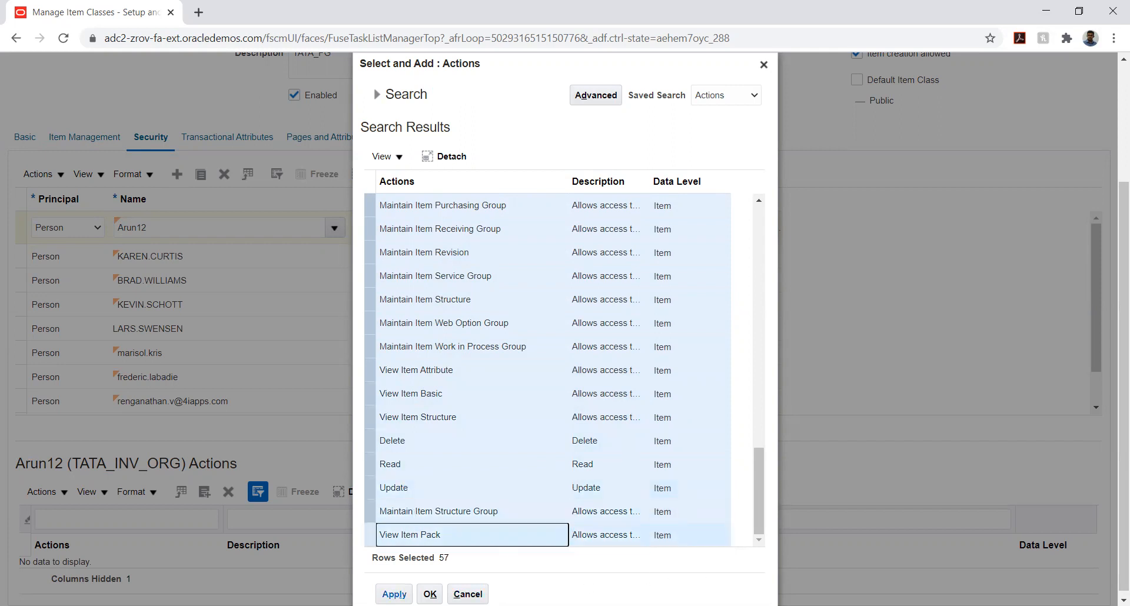
# Add the selected actions to the TATA_INV_ORG security entry and close the action selection
pyautogui.click(394, 594)
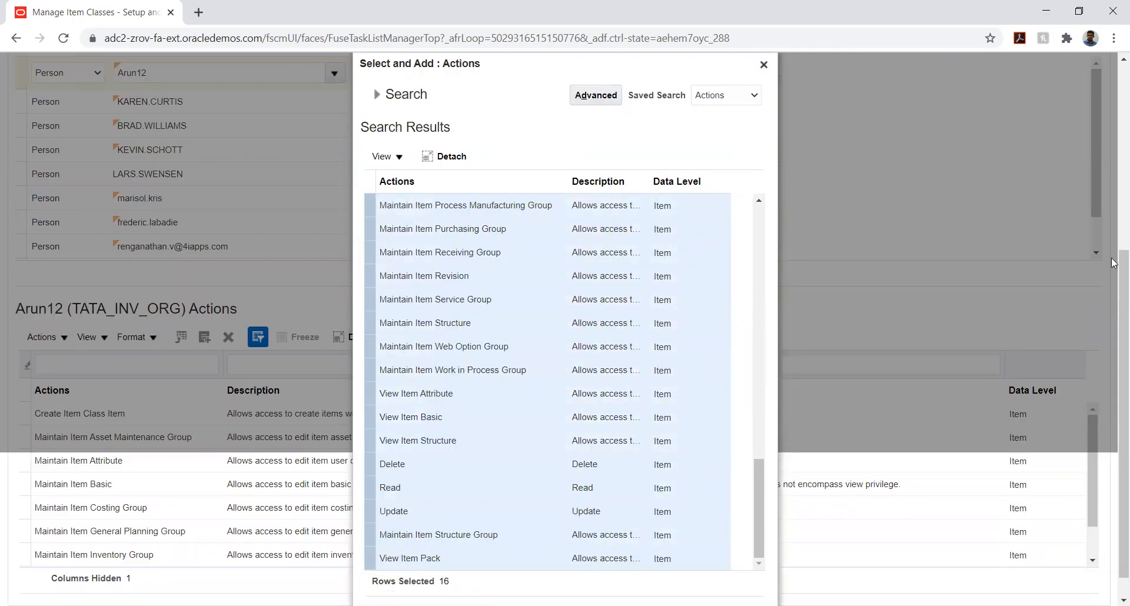
pyautogui.scroll(-1, 1036, 353)
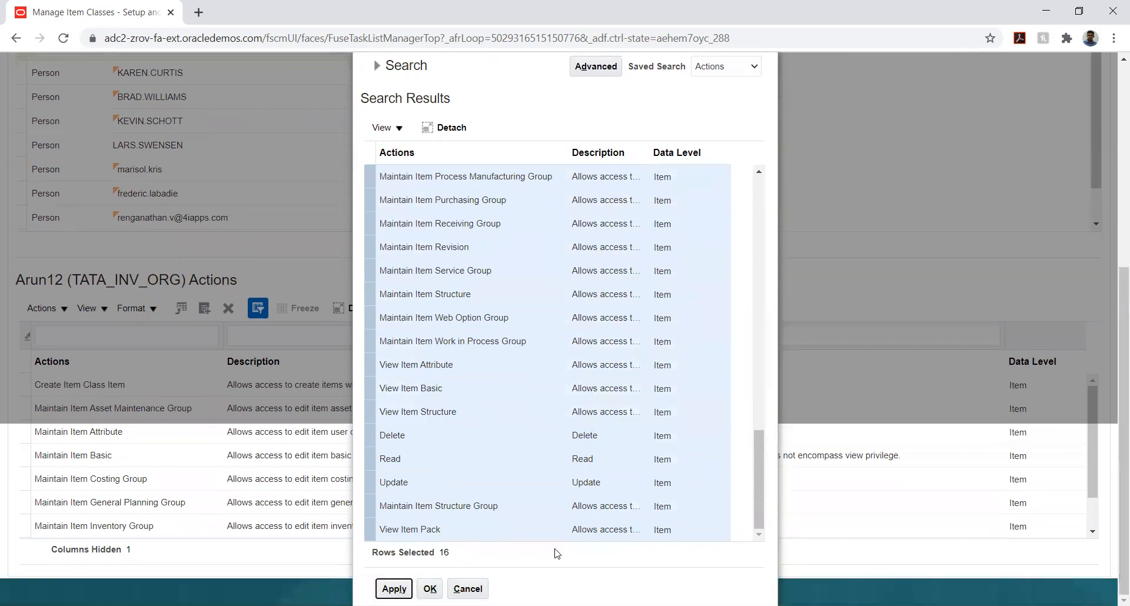
pyautogui.click(431, 589)
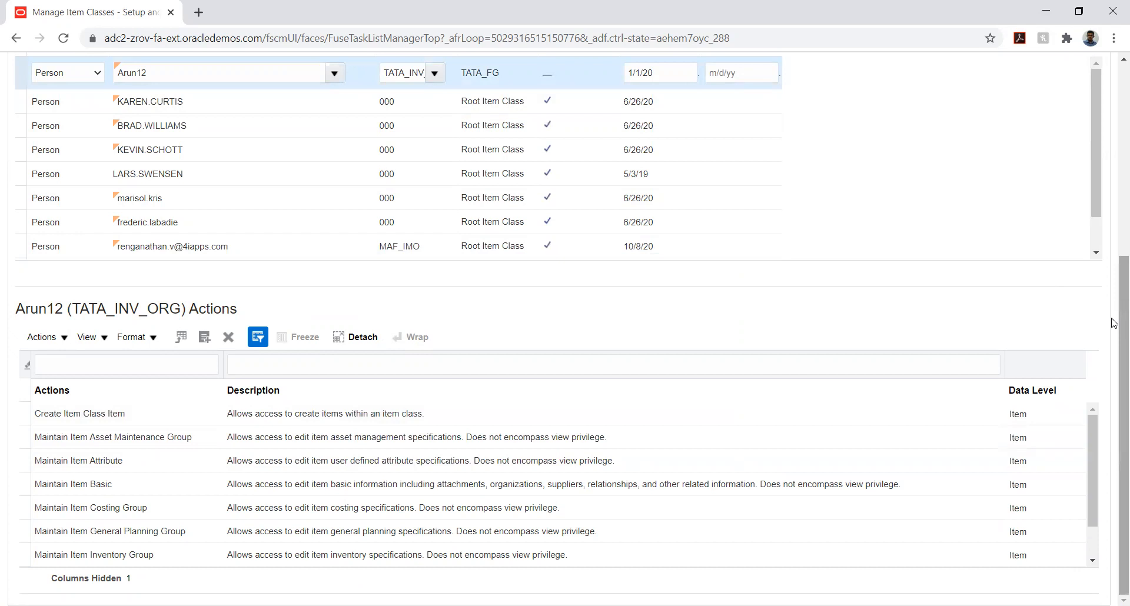
# Examine the data type and application scope options for a new transactional attribute of TATA_FG, and leave without creating one
pyautogui.moveTo(1114, 322); pyautogui.dragTo(1112, 133)
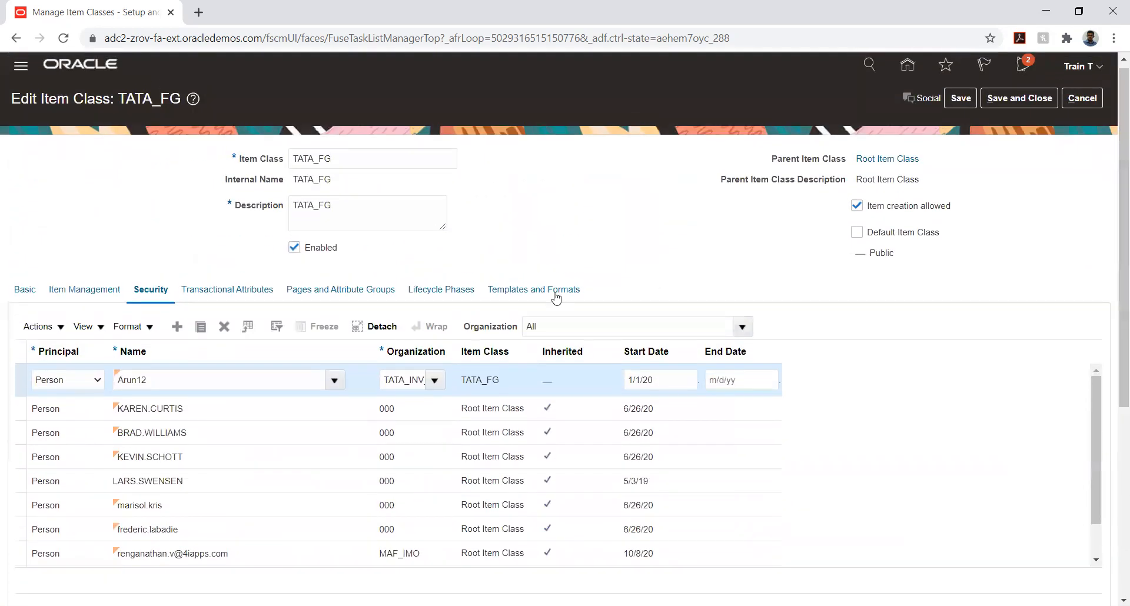
pyautogui.click(212, 288)
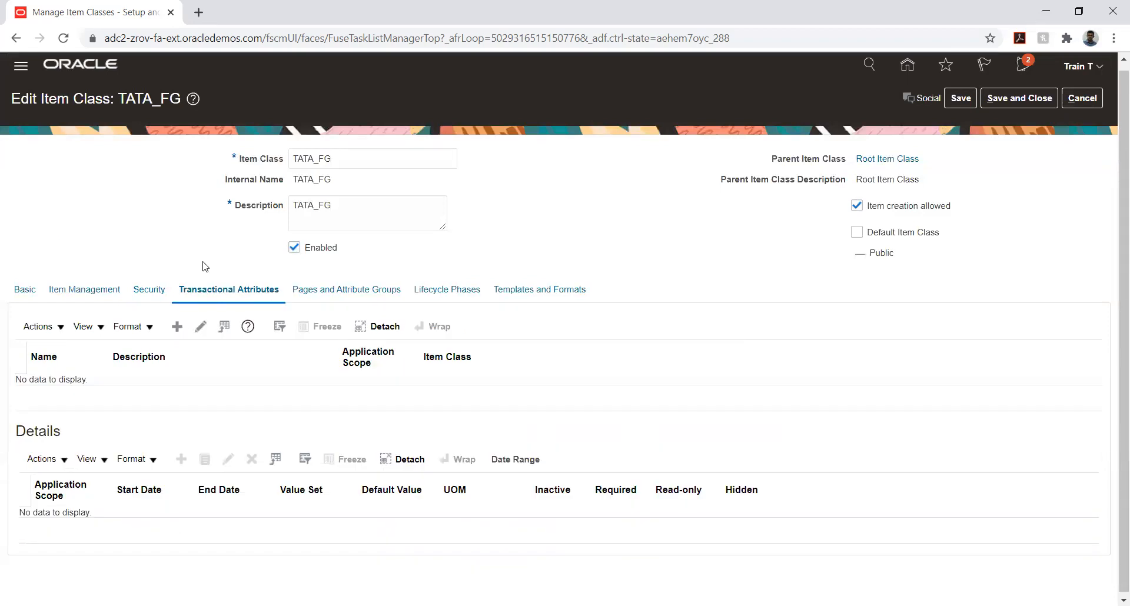
pyautogui.click(180, 327)
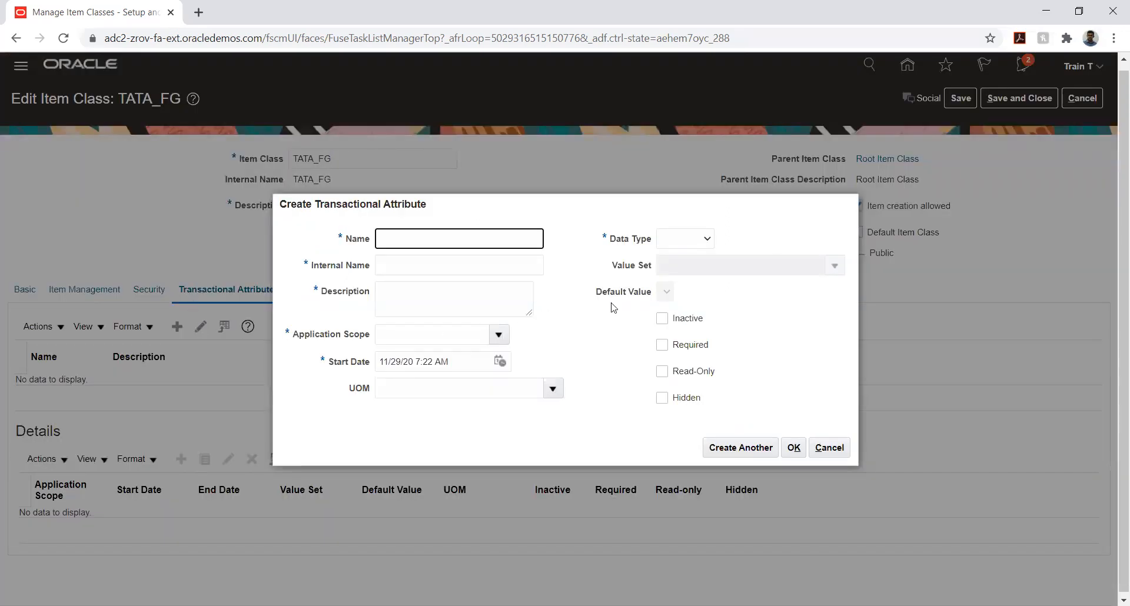
pyautogui.click(687, 242)
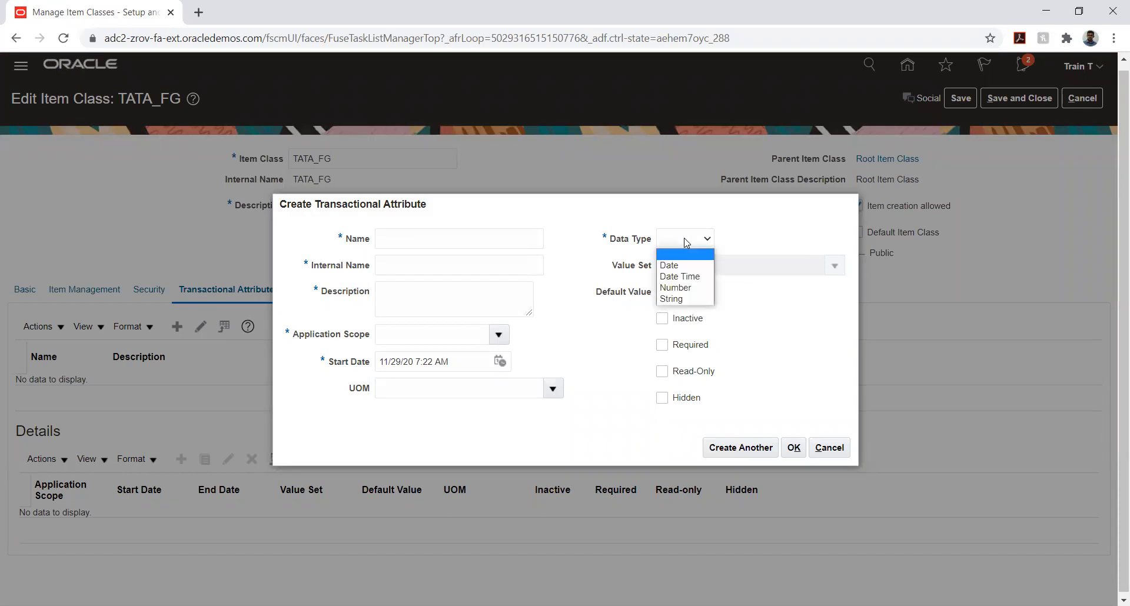
pyautogui.click(546, 333)
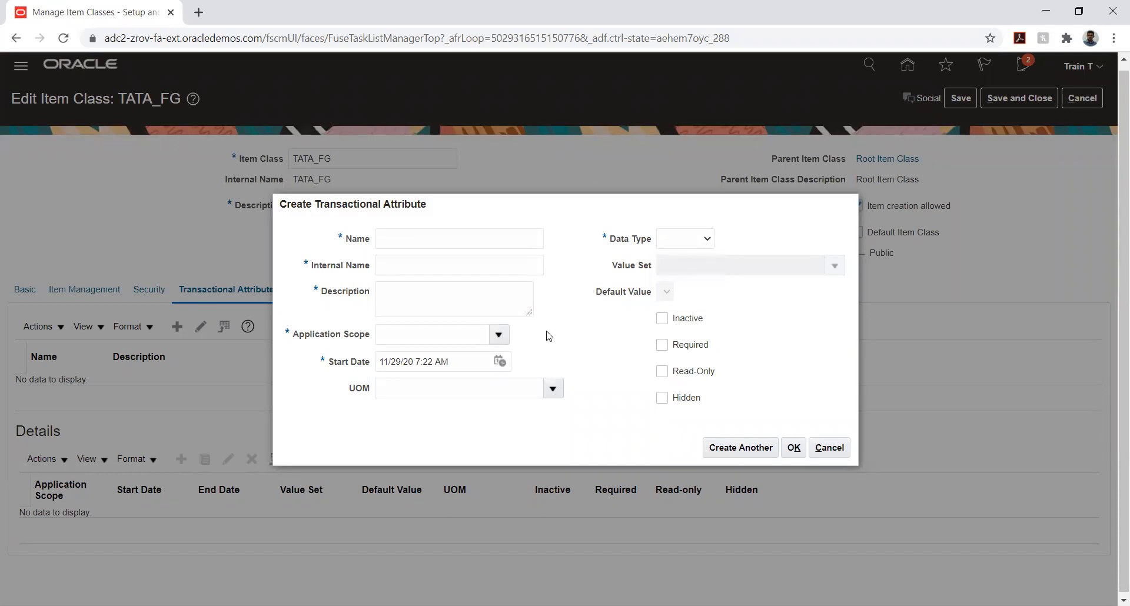
pyautogui.click(498, 336)
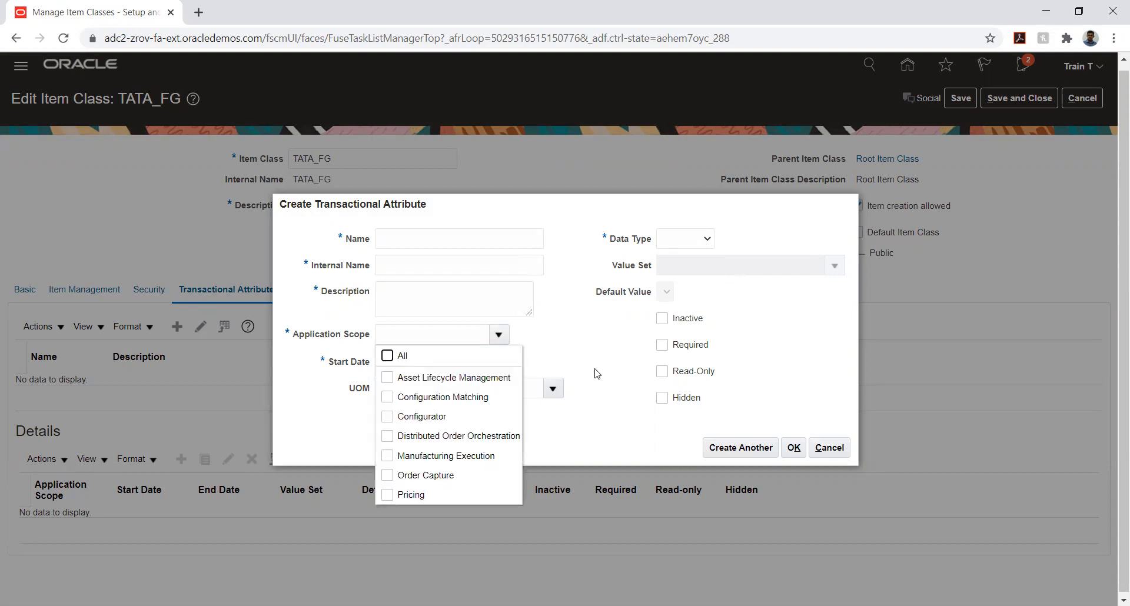
pyautogui.scroll(-1, 453, 408)
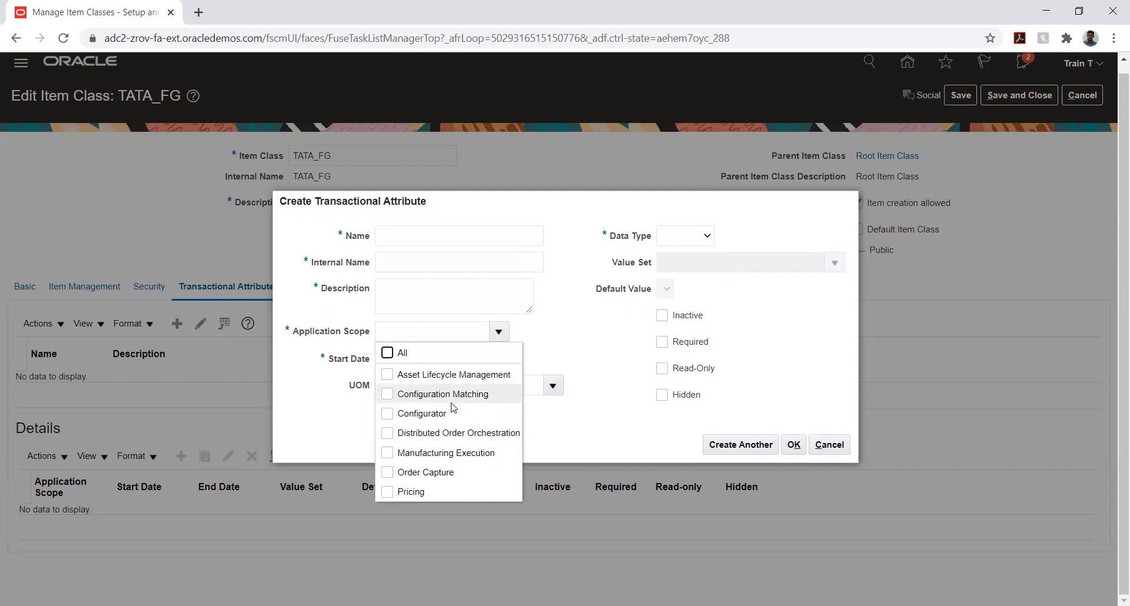
pyautogui.scroll(1, 452, 408)
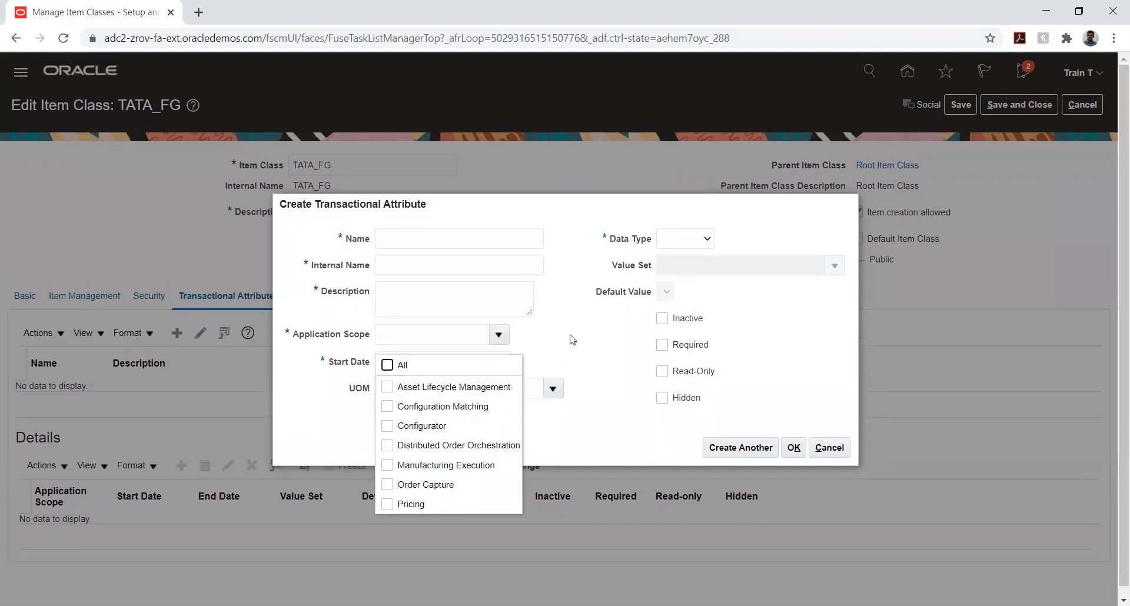
pyautogui.click(577, 317)
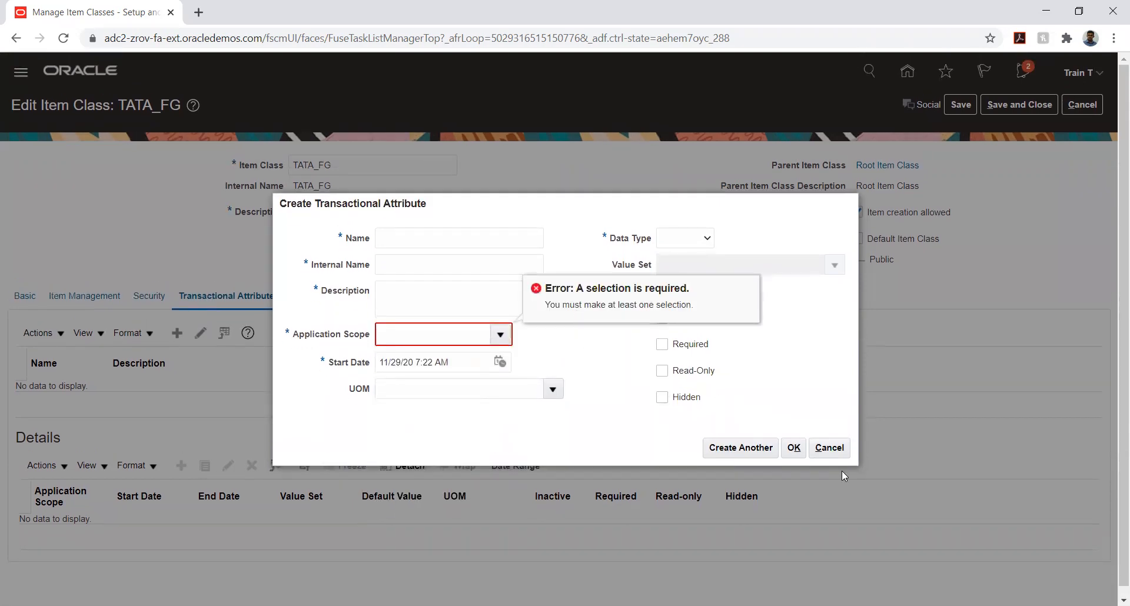
pyautogui.click(829, 447)
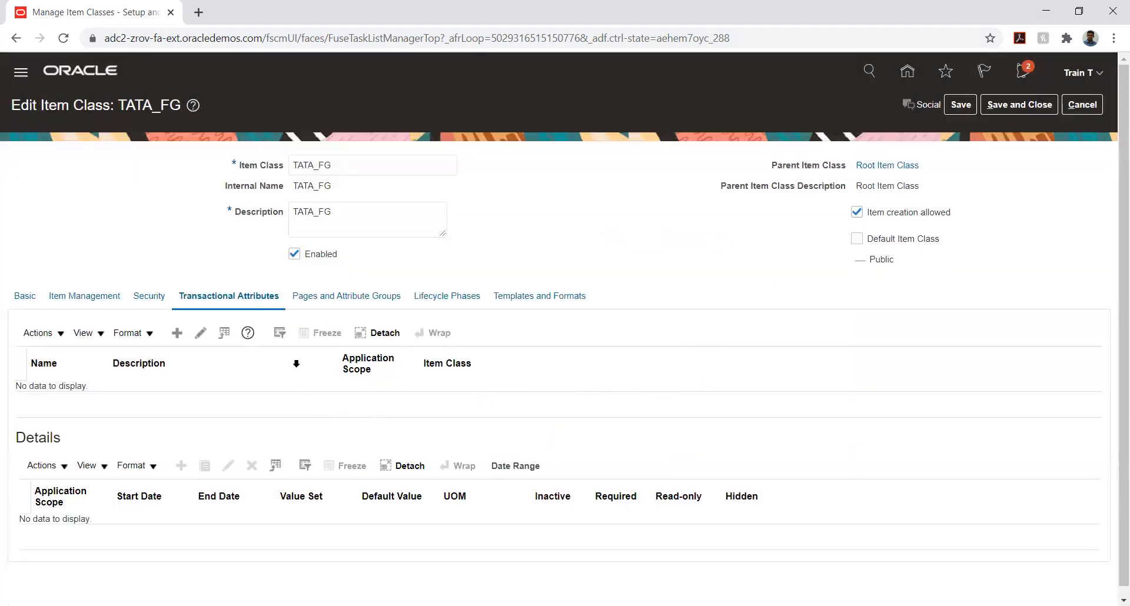
# Review the attribute groups of the TATA_FG item class and open its lifecycle phases
pyautogui.click(333, 297)
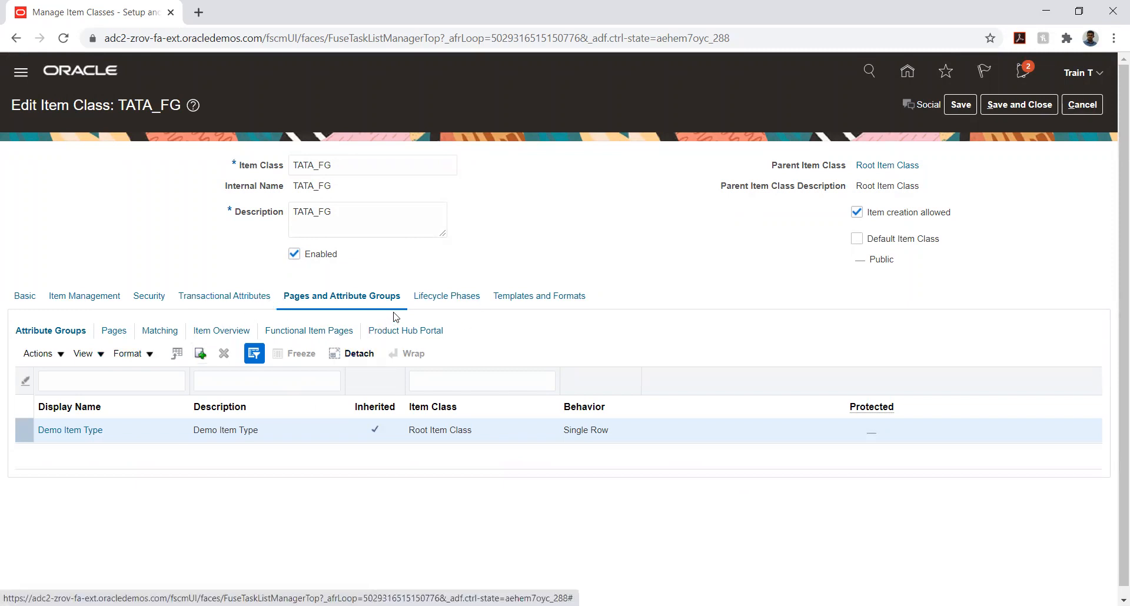
pyautogui.click(449, 297)
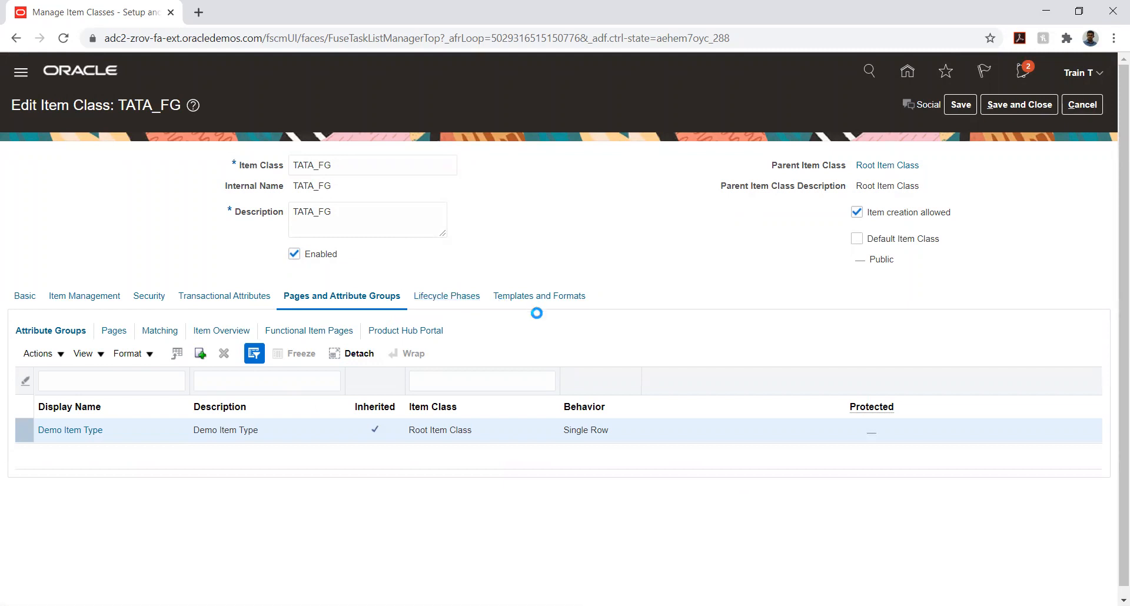
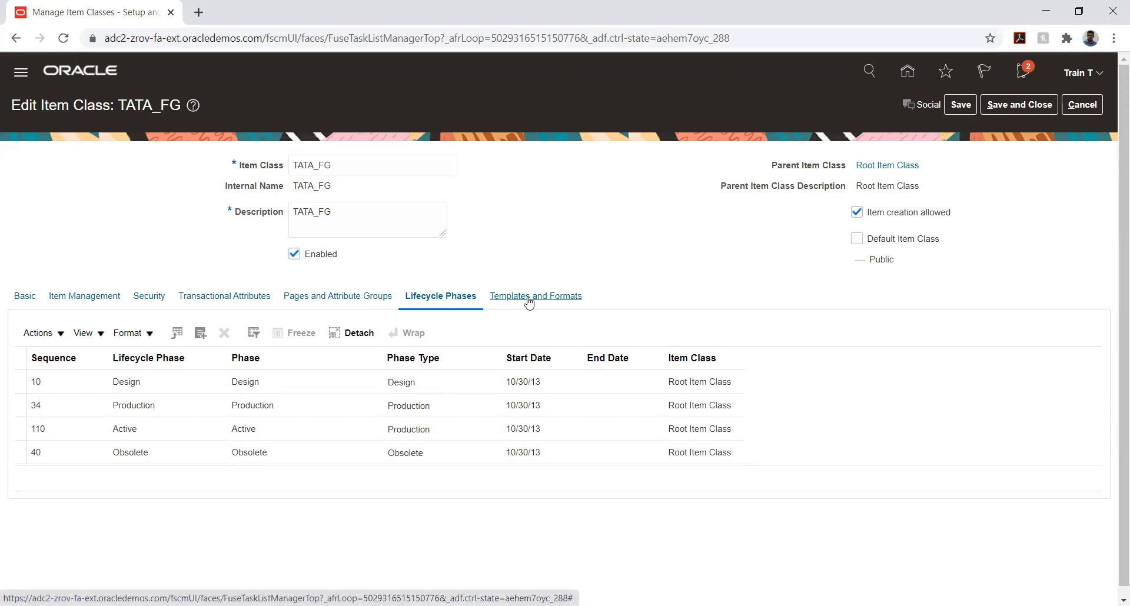
# Review the existing item templates of the TATA_FG item class and their organizations
pyautogui.click(528, 302)
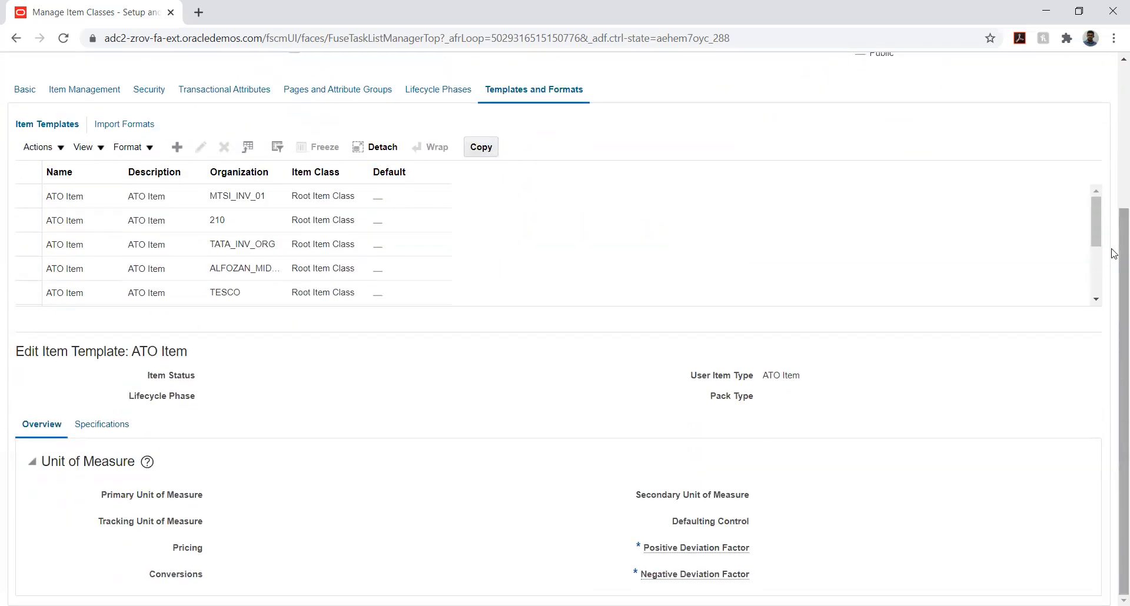
pyautogui.scroll(1, 1114, 254)
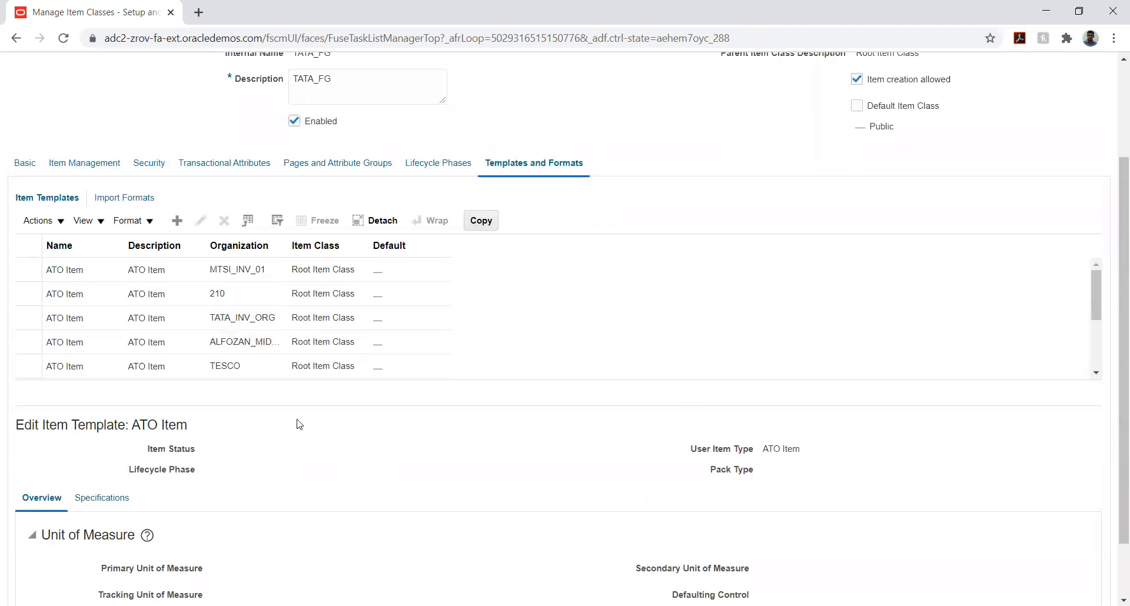
pyautogui.click(92, 271)
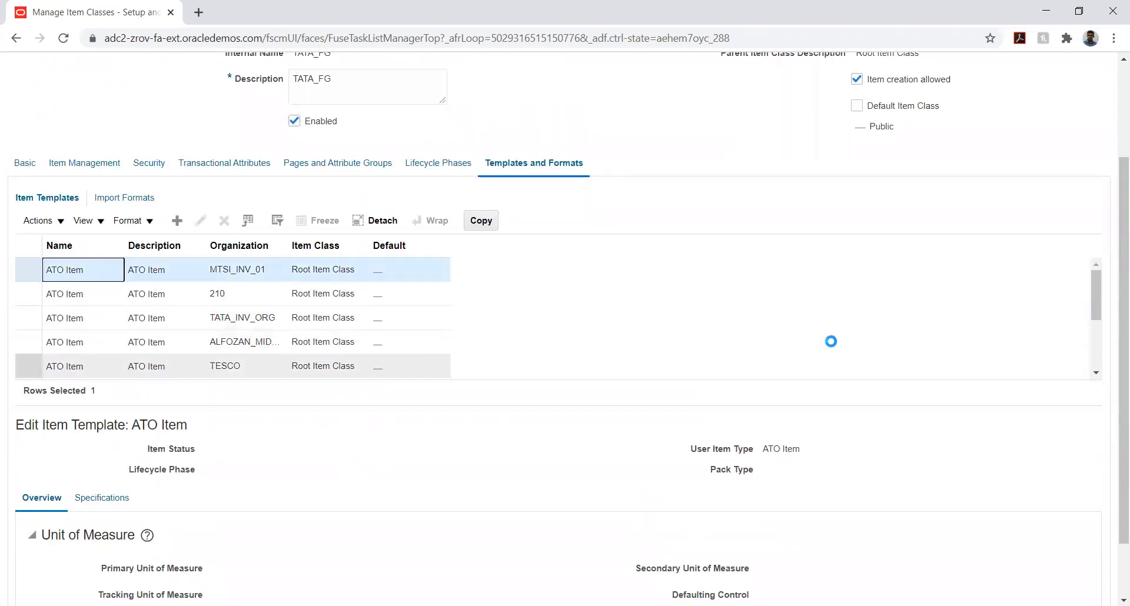
pyautogui.click(1096, 373)
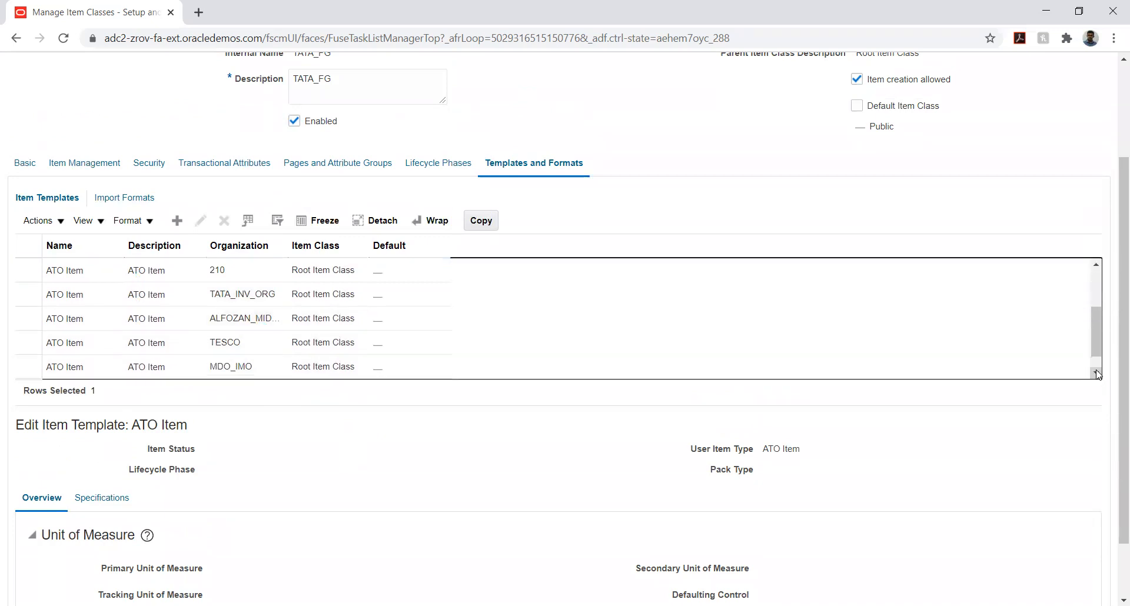
pyautogui.scroll(-2, 1098, 371)
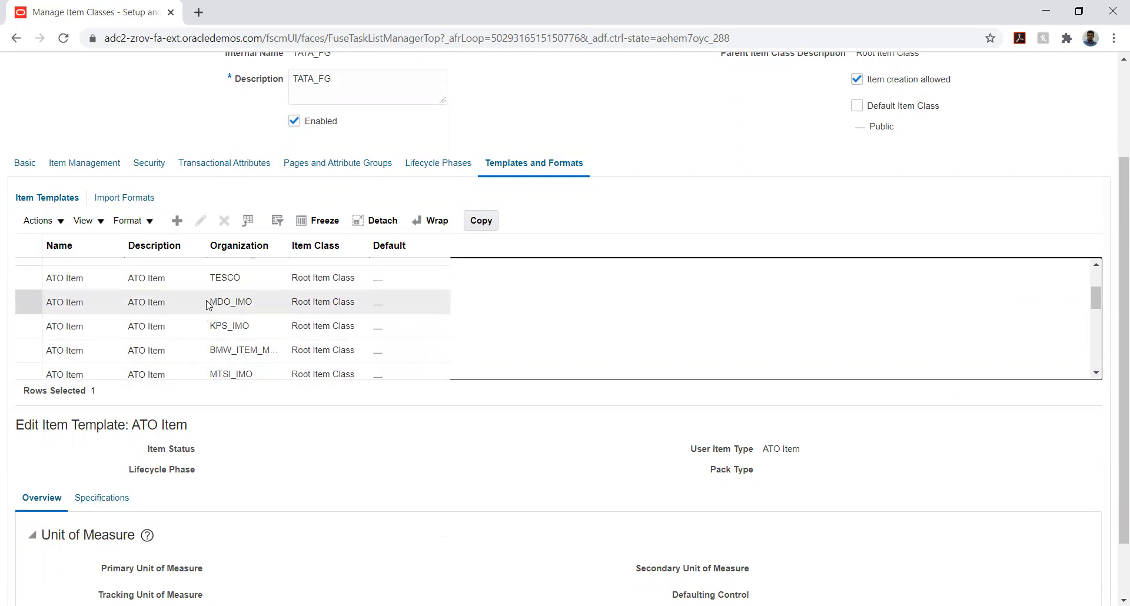
# Start a new item template for TATA_FG with the name TATA_TEMP and the description TATA_TEMP
pyautogui.click(176, 221)
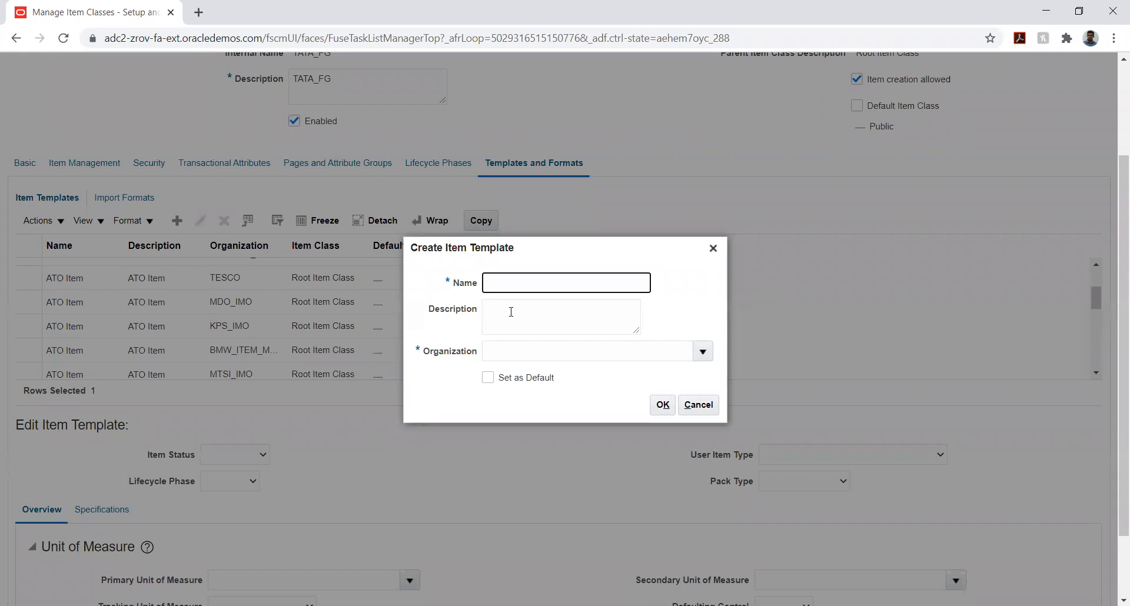
pyautogui.write('ta')
pyautogui.press('BackSpace')
pyautogui.press('BackSpace')
pyautogui.write('TATA_TEMP')
pyautogui.click(528, 317)
pyautogui.write('TATA')
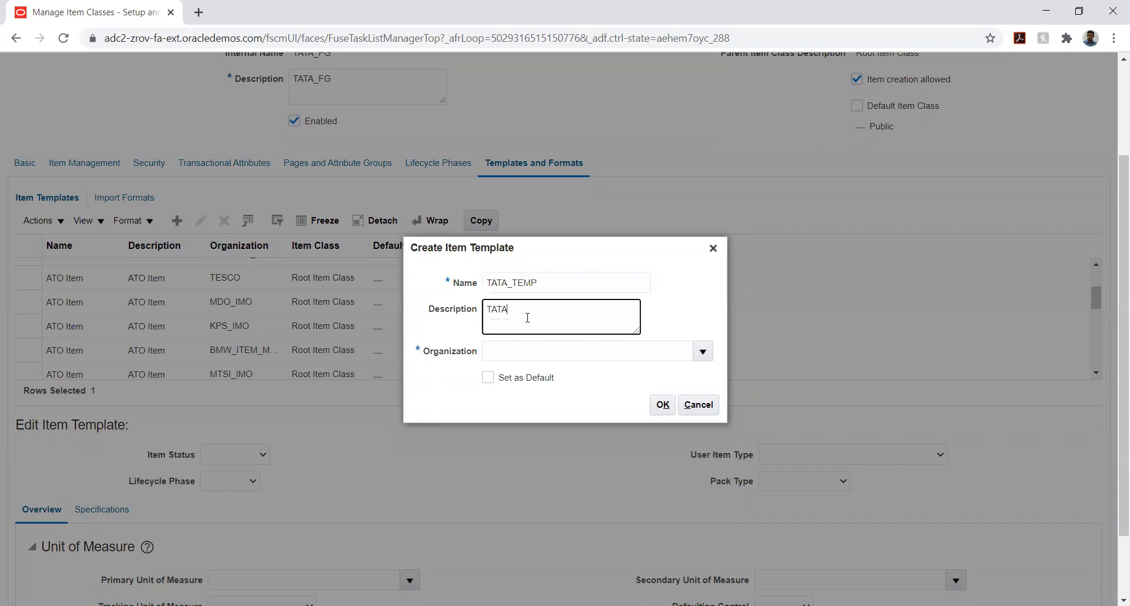
pyautogui.write('_TEMP')
# Assign the organization TATA_INV_ORG to the new template and confirm its creation
pyautogui.click(701, 355)
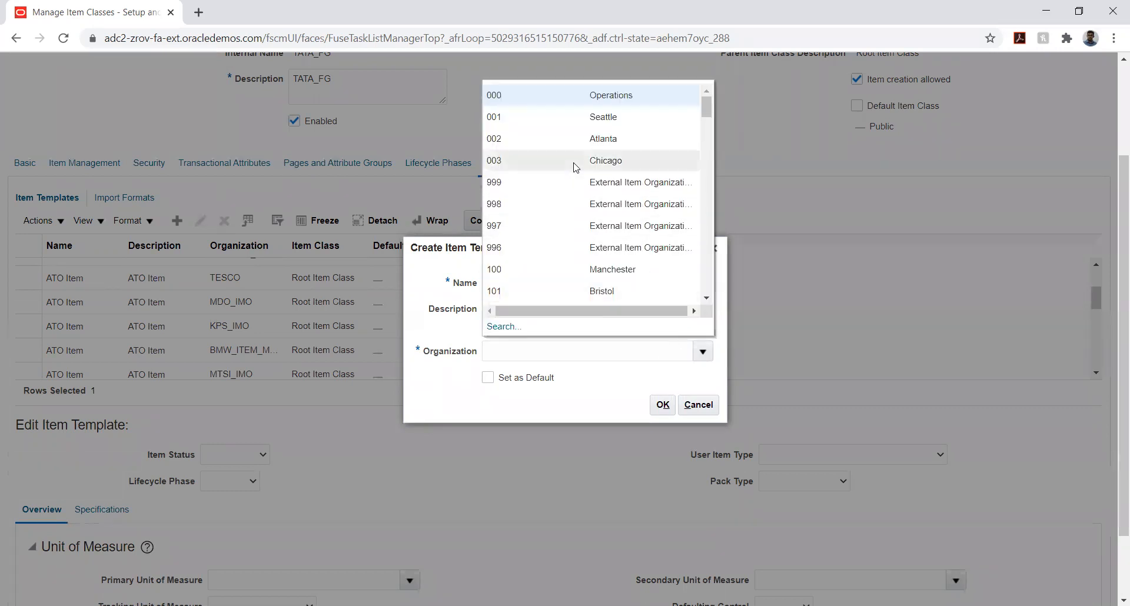
pyautogui.scroll(-5, 576, 168)
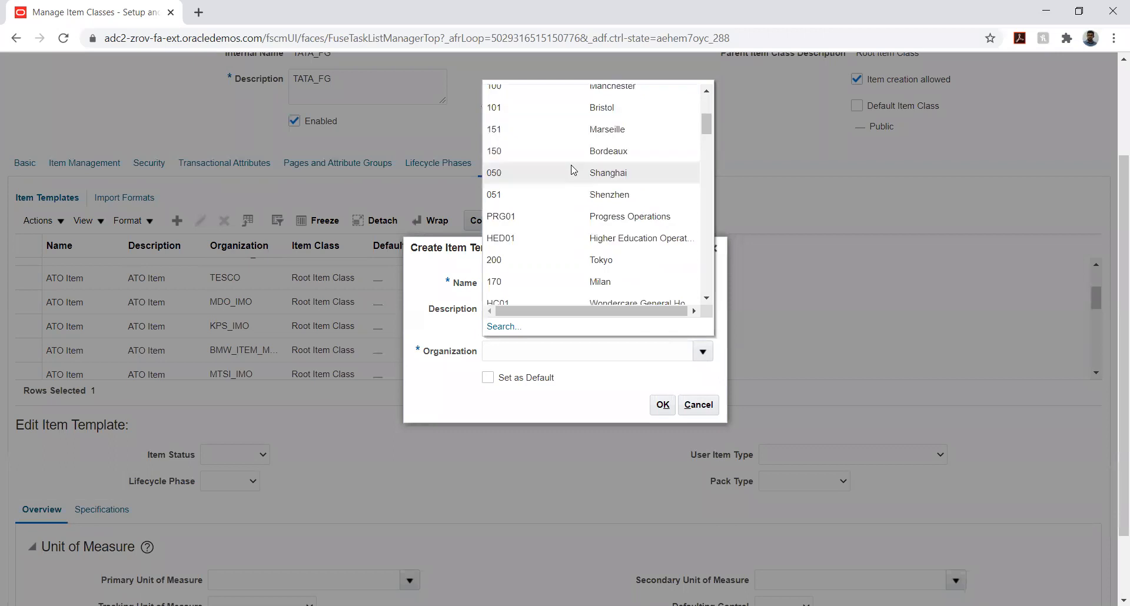
pyautogui.click(503, 327)
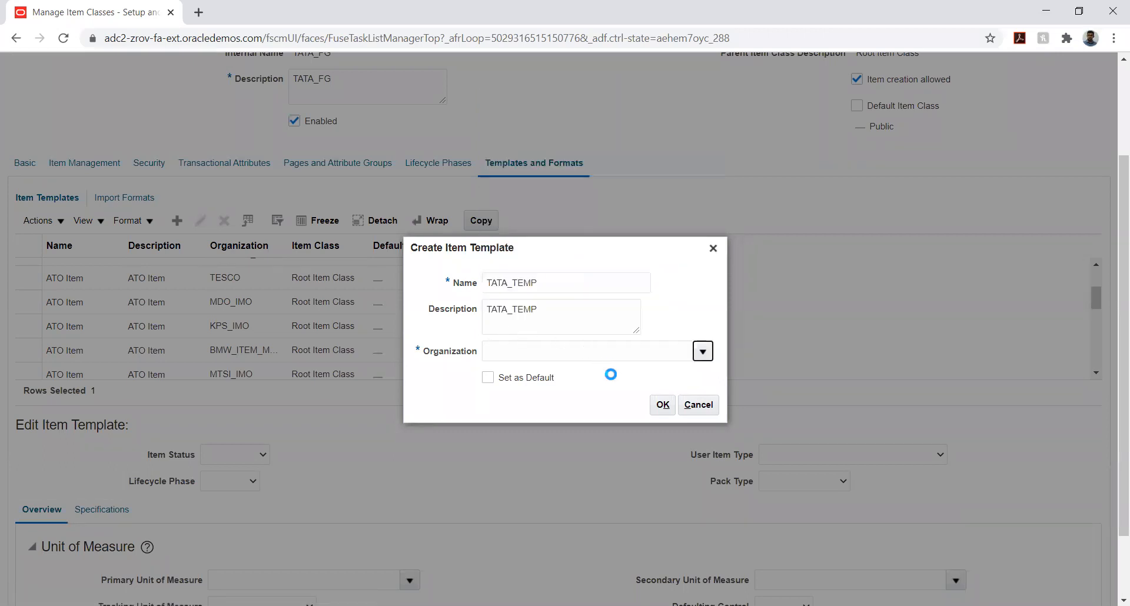
pyautogui.click(633, 347)
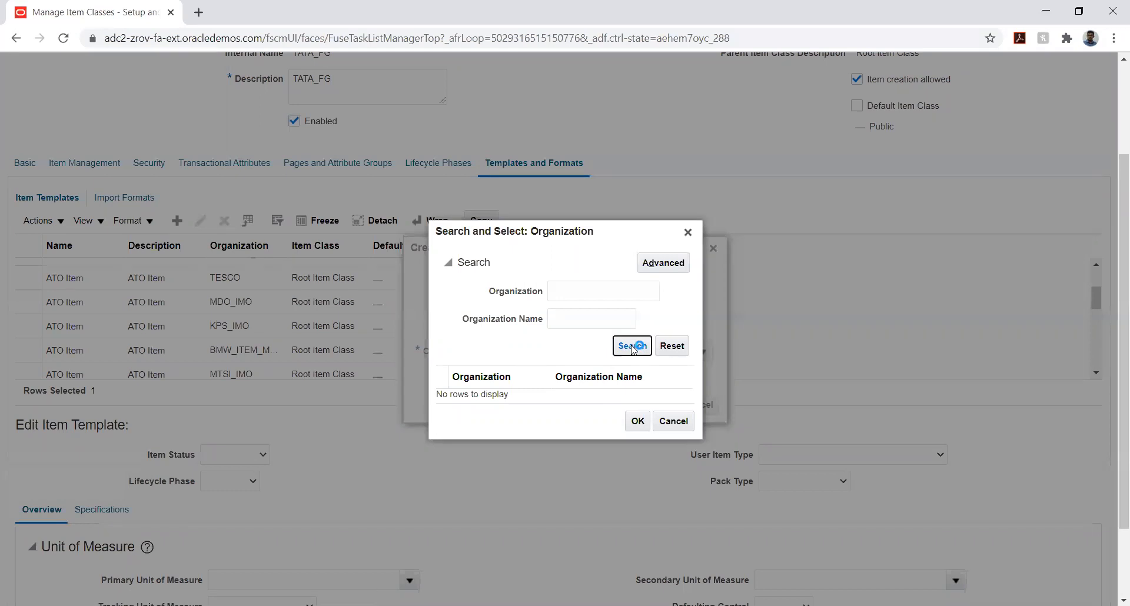
pyautogui.scroll(-5, 618, 346)
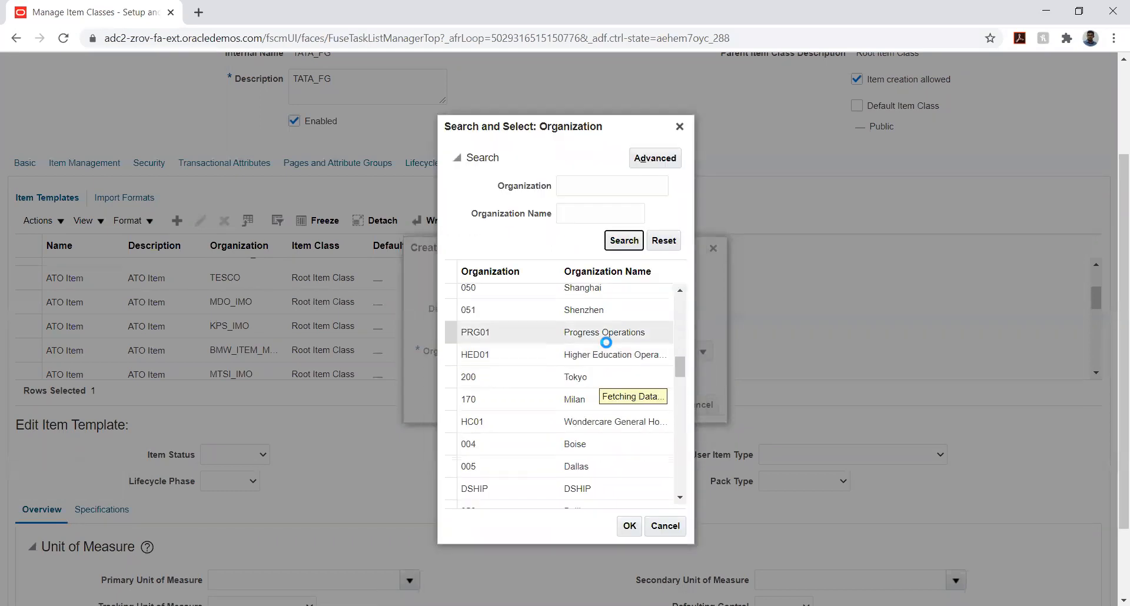
pyautogui.scroll(-5, 606, 342)
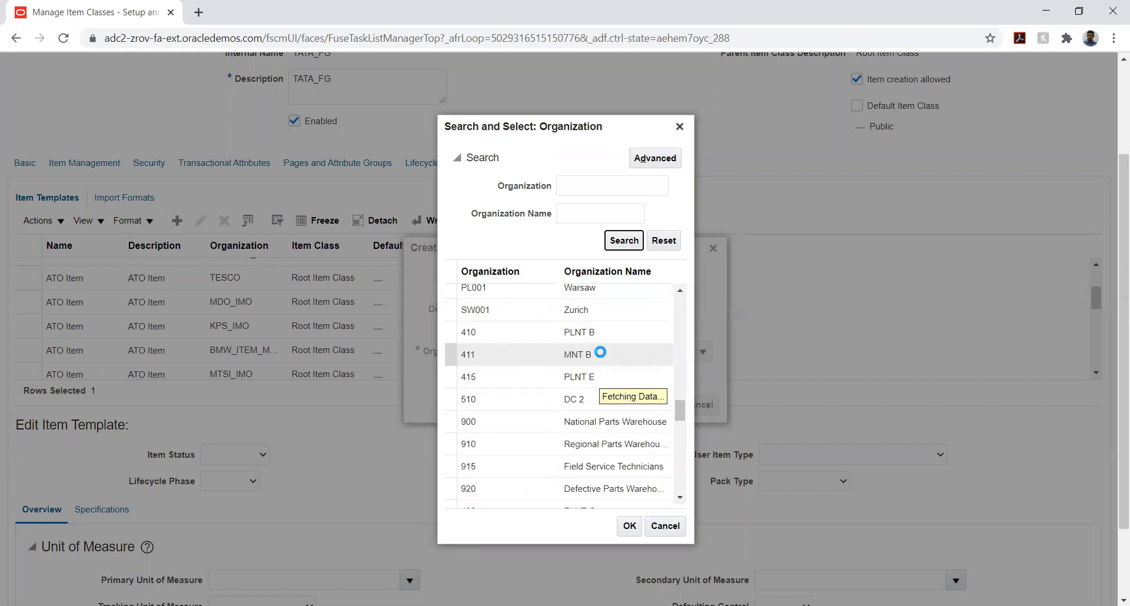
pyautogui.scroll(-10, 601, 352)
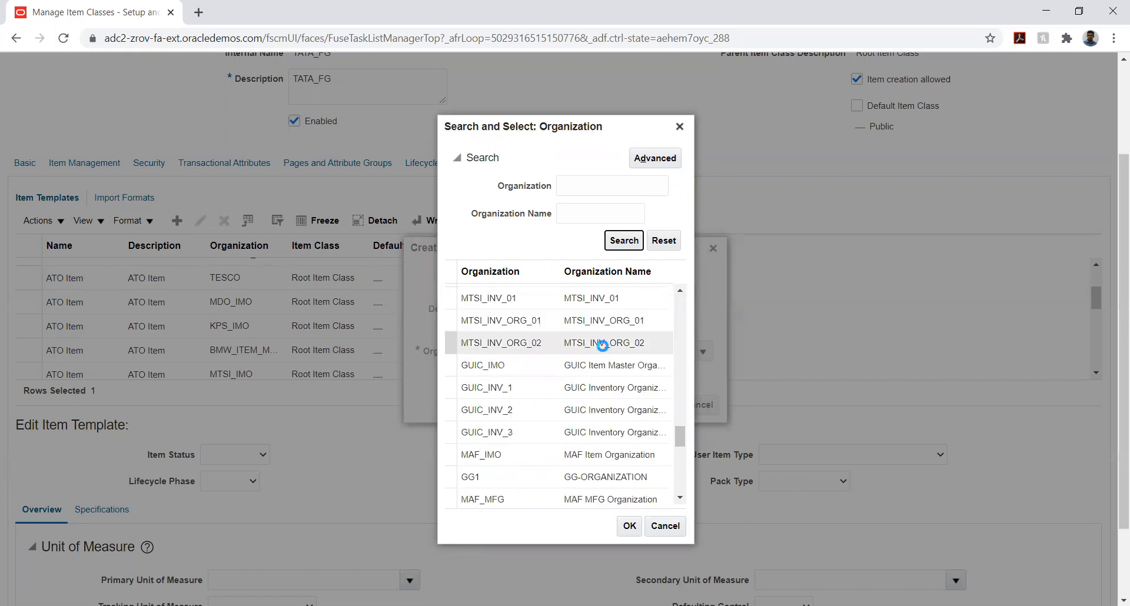
pyautogui.scroll(-10, 602, 346)
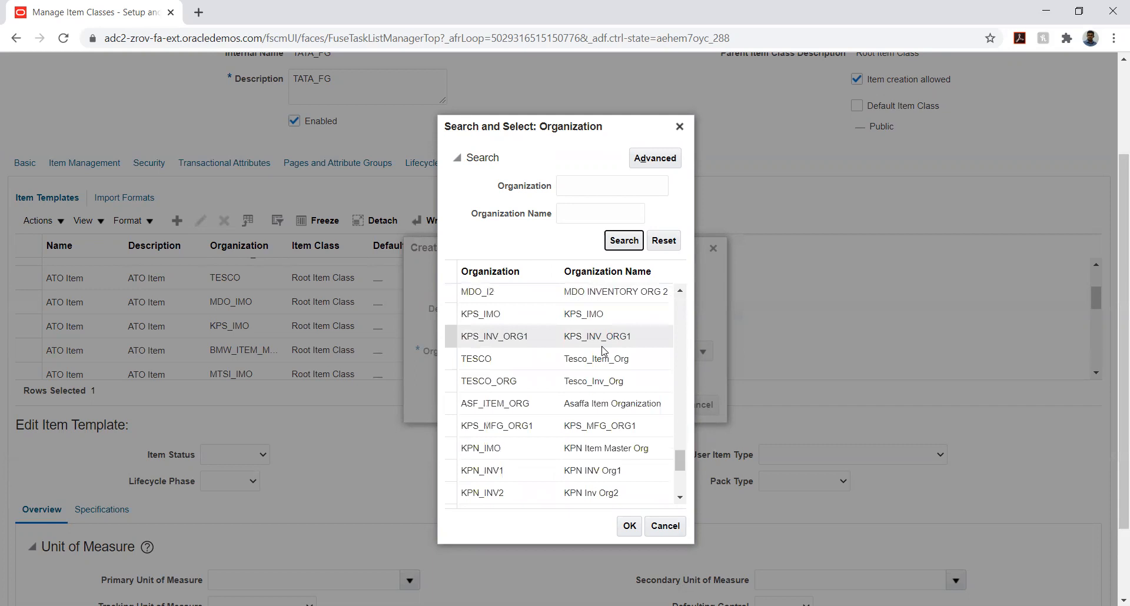
pyautogui.scroll(-2, 599, 349)
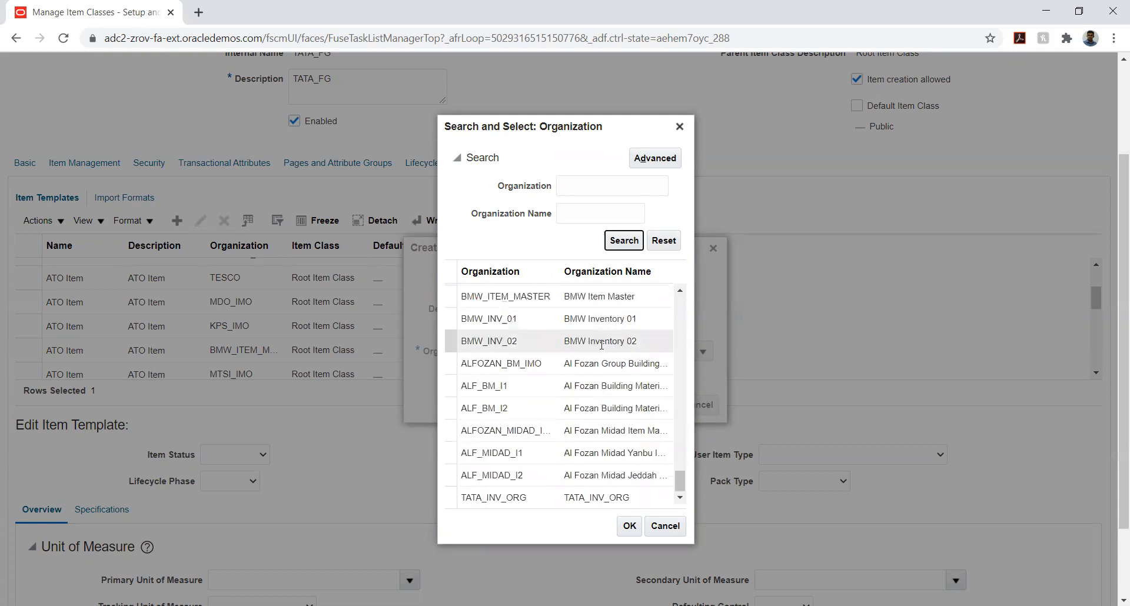
pyautogui.click(521, 499)
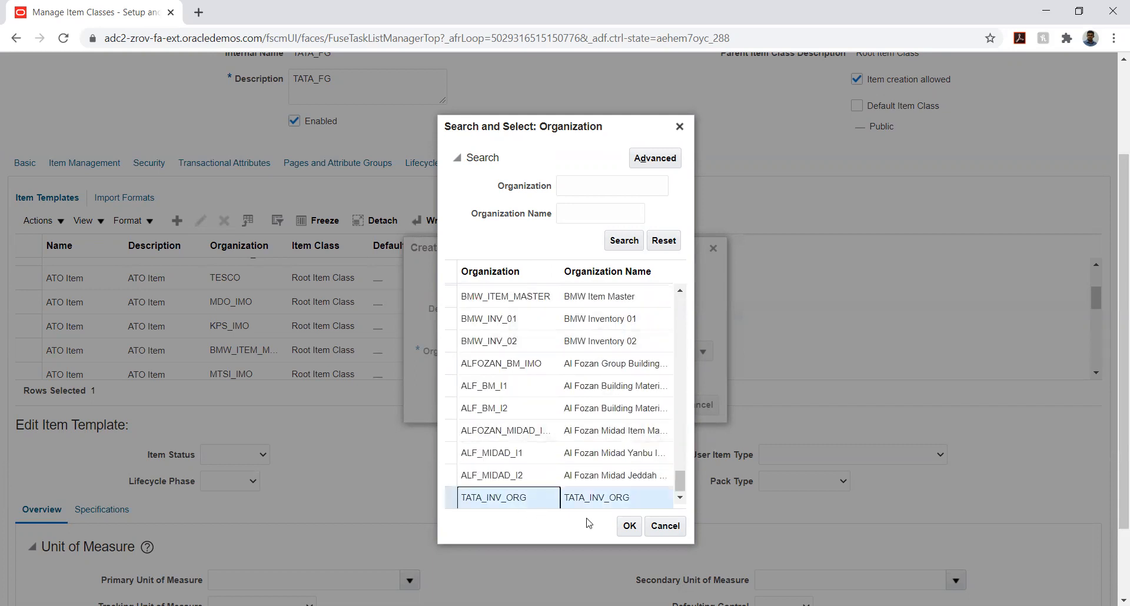
pyautogui.click(627, 526)
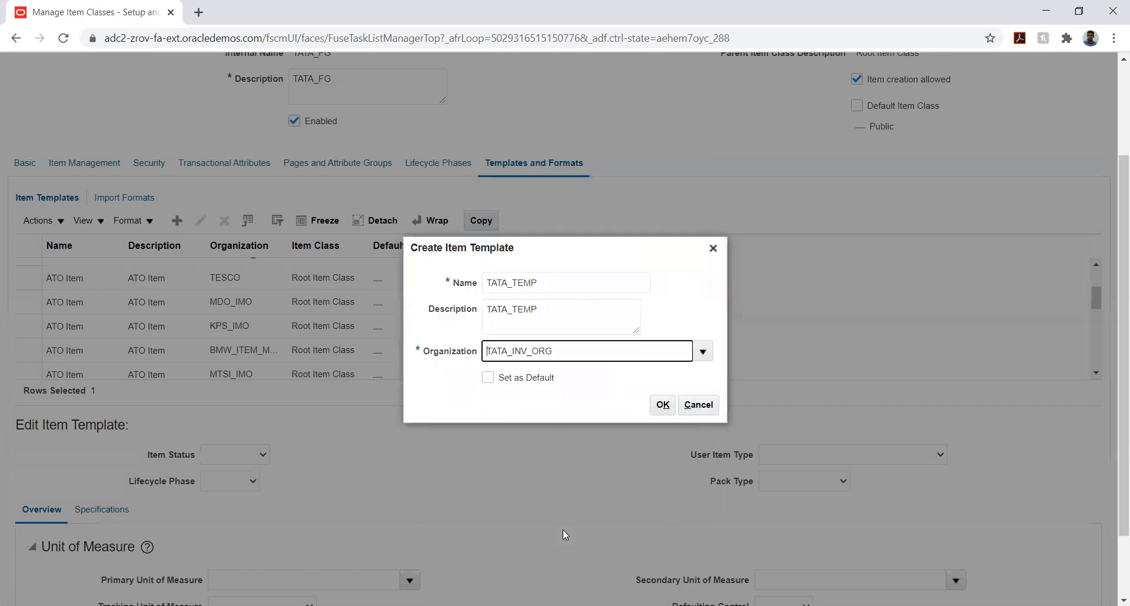
pyautogui.click(658, 406)
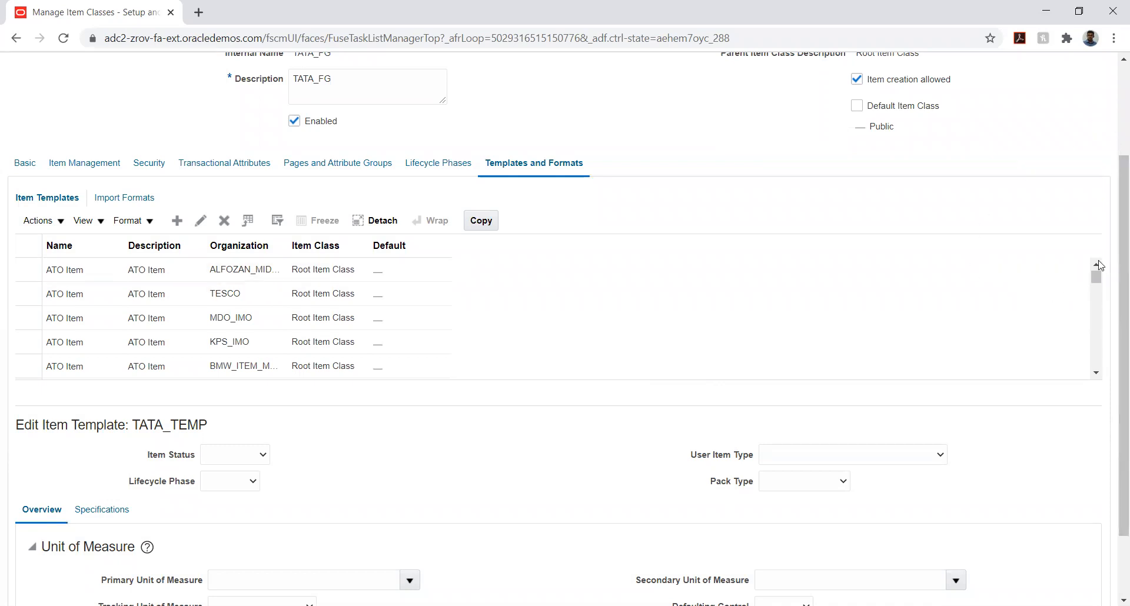
# Select the TATA_TEMP template in the item template list and set its primary unit of measure to Ea
pyautogui.moveTo(101, 236)
pyautogui.scroll(-3, 201, 298)
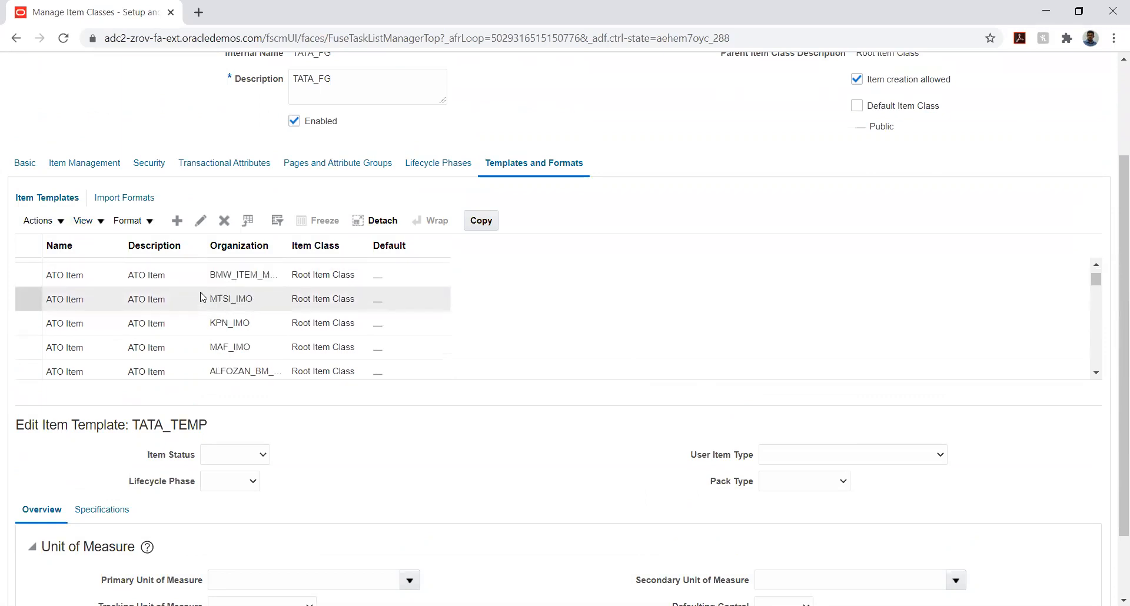
pyautogui.scroll(-3, 200, 297)
pyautogui.scroll(-1, 199, 297)
pyautogui.scroll(2, 196, 291)
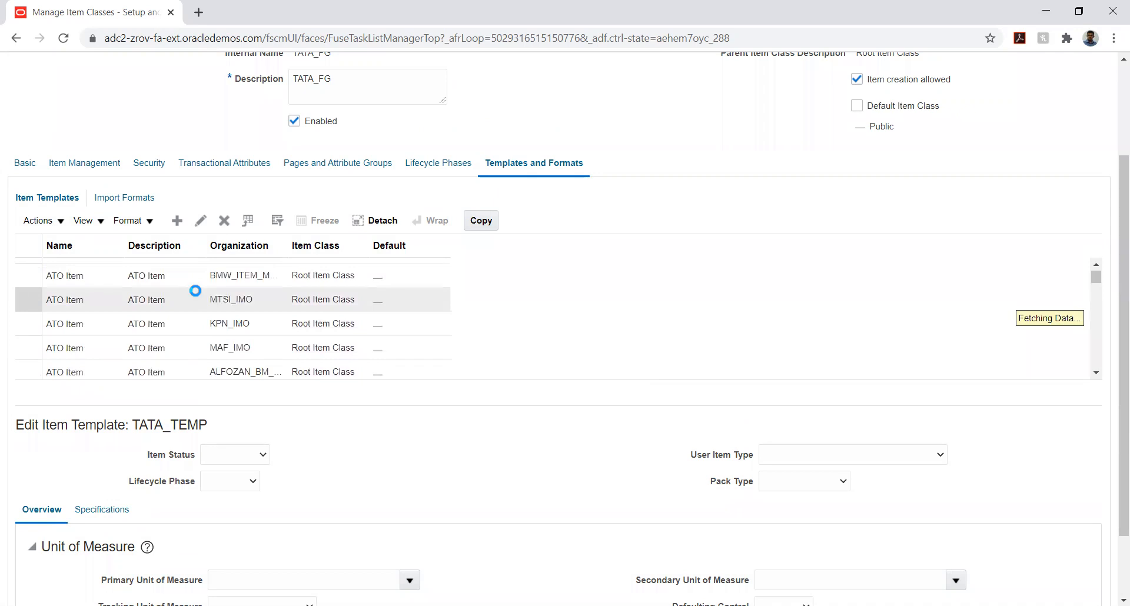
pyautogui.click(210, 274)
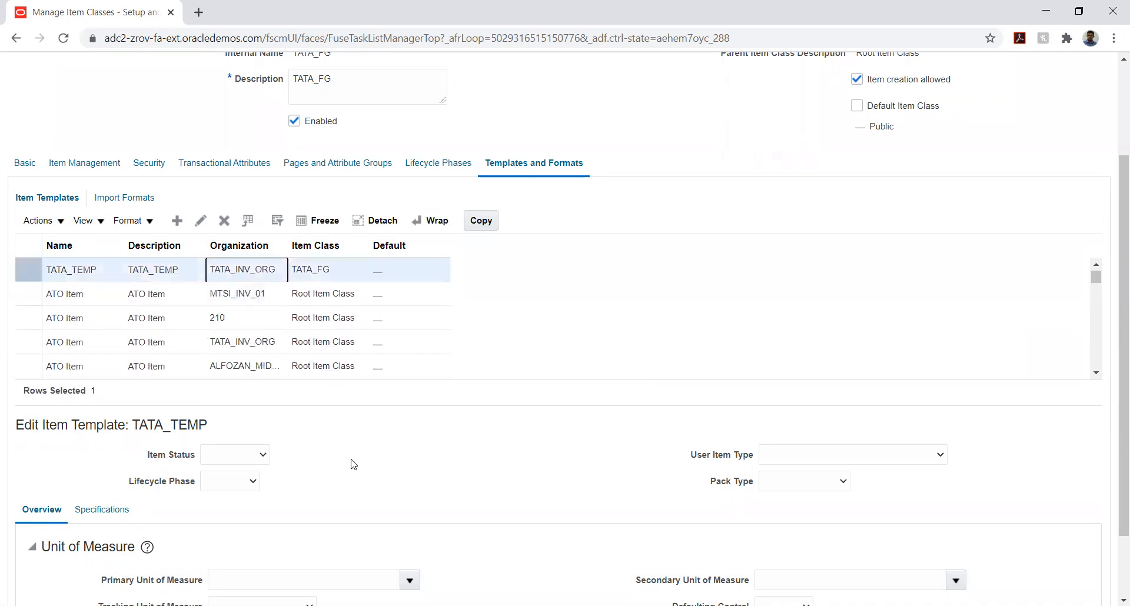
pyautogui.scroll(-2, 346, 454)
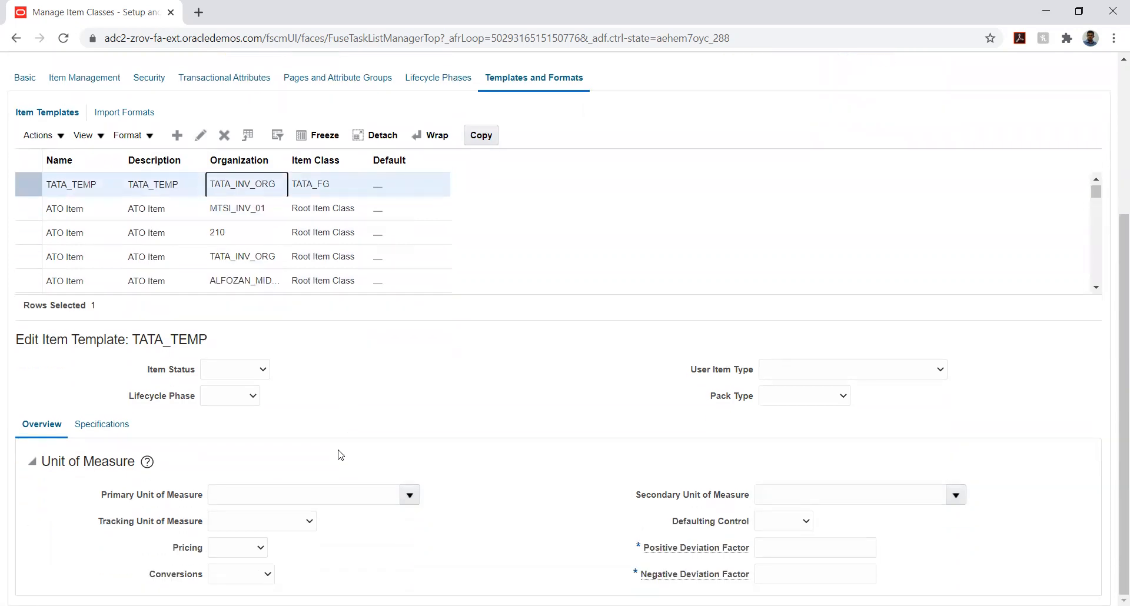
pyautogui.click(410, 497)
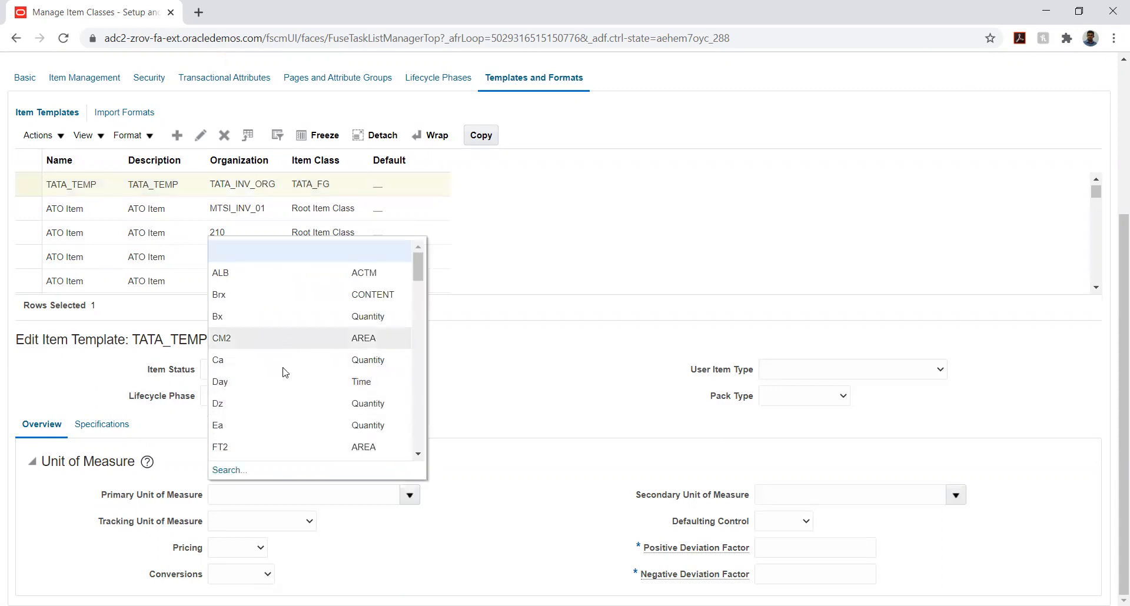
pyautogui.click(278, 425)
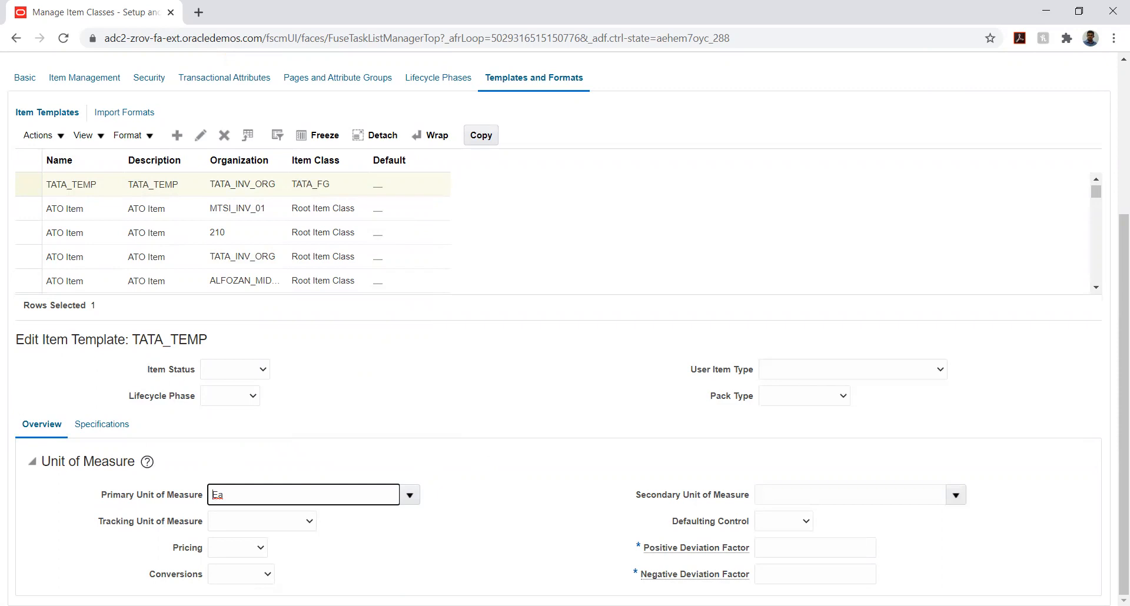
# Set the TATA_TEMP template's positive deviation factor to 1 and its negative deviation factor to -1
pyautogui.click(771, 547)
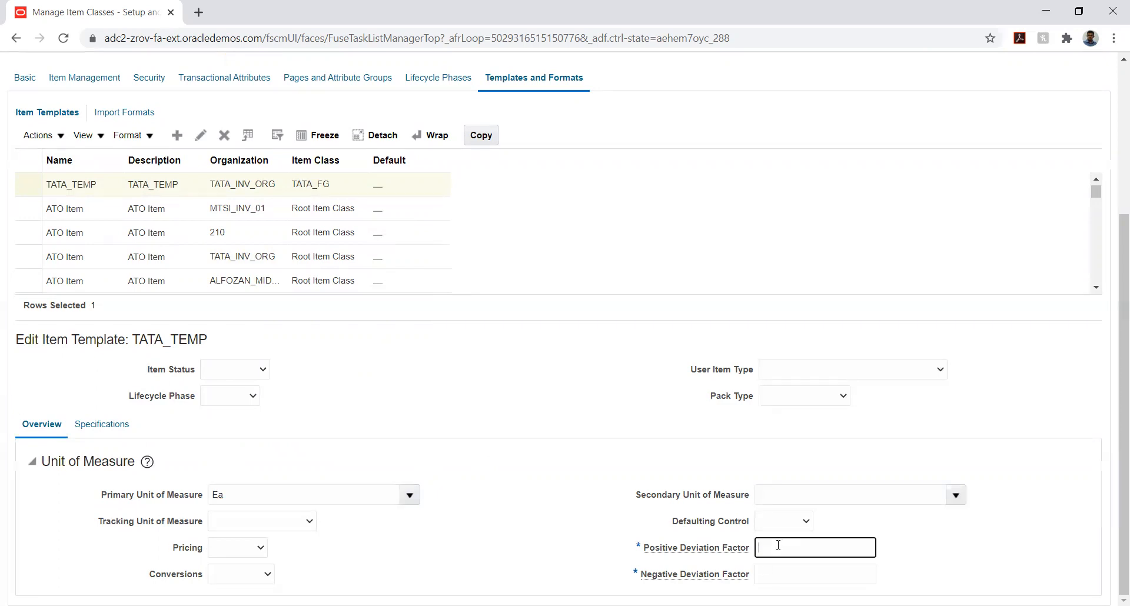
pyautogui.write('1')
pyautogui.click(791, 572)
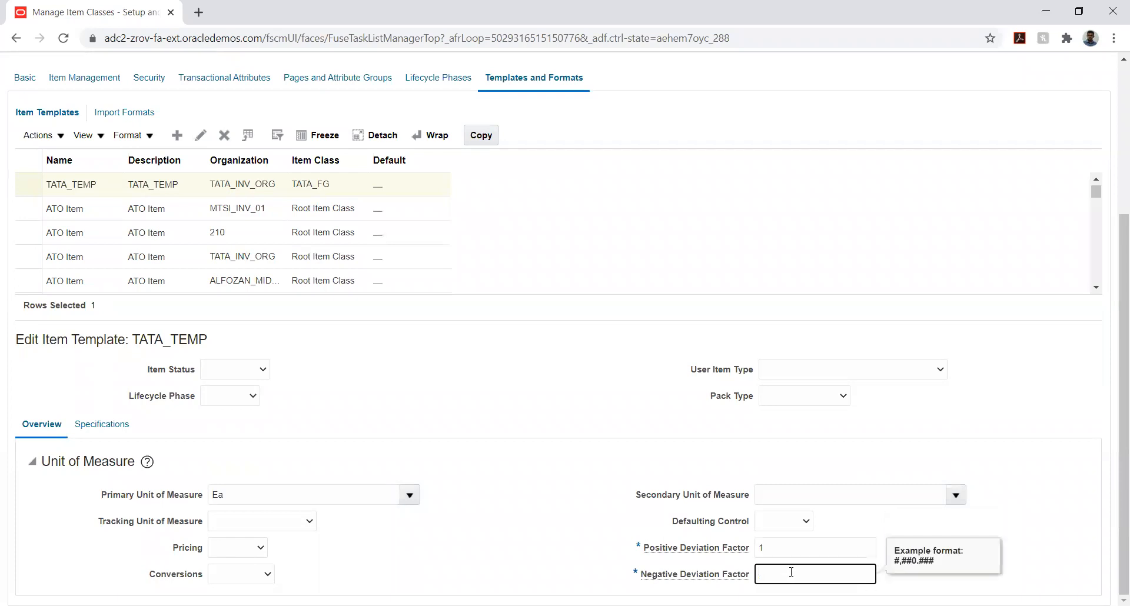
pyautogui.write('-1')
pyautogui.click(430, 515)
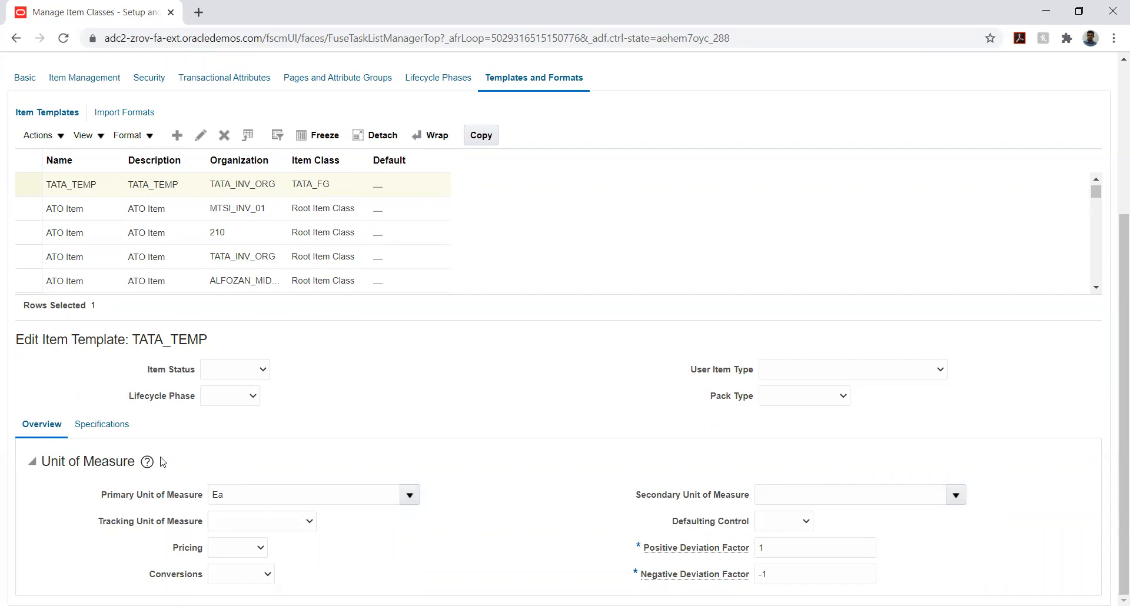
# Examine the manufacturing specifications of TATA_TEMP, including the choices for Structure Item Type and Costing Enabled, without changing them
pyautogui.click(114, 428)
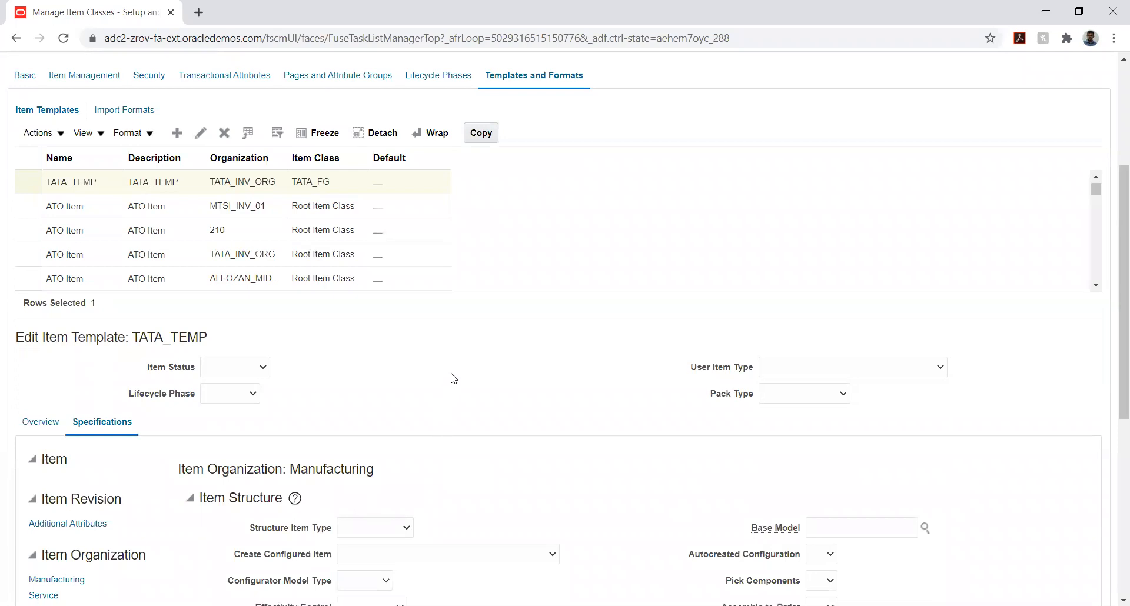
pyautogui.scroll(-6, 454, 378)
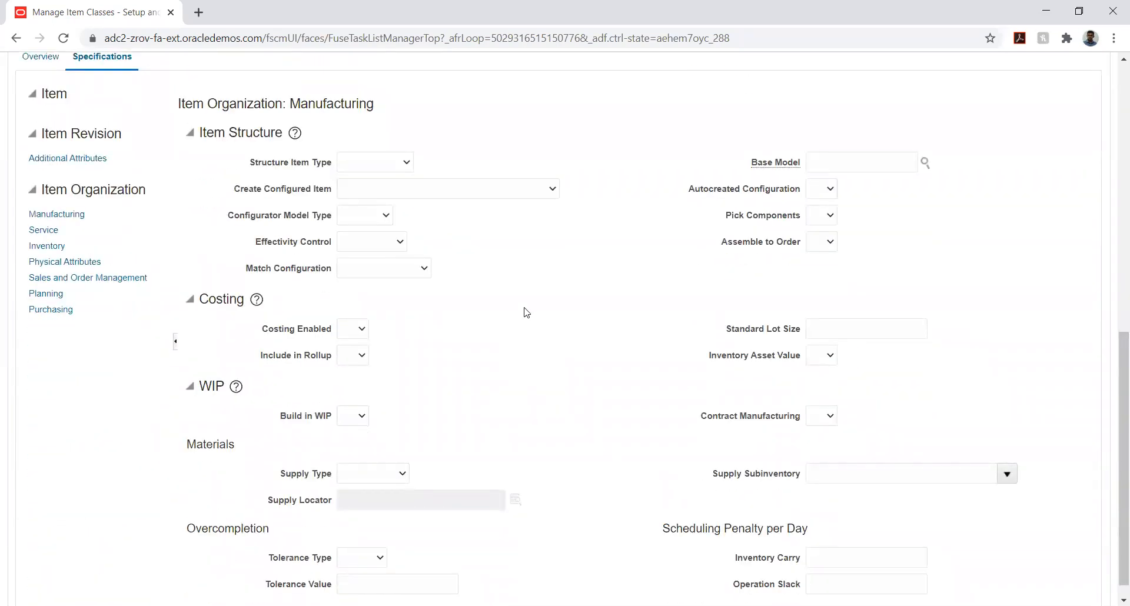
pyautogui.click(364, 166)
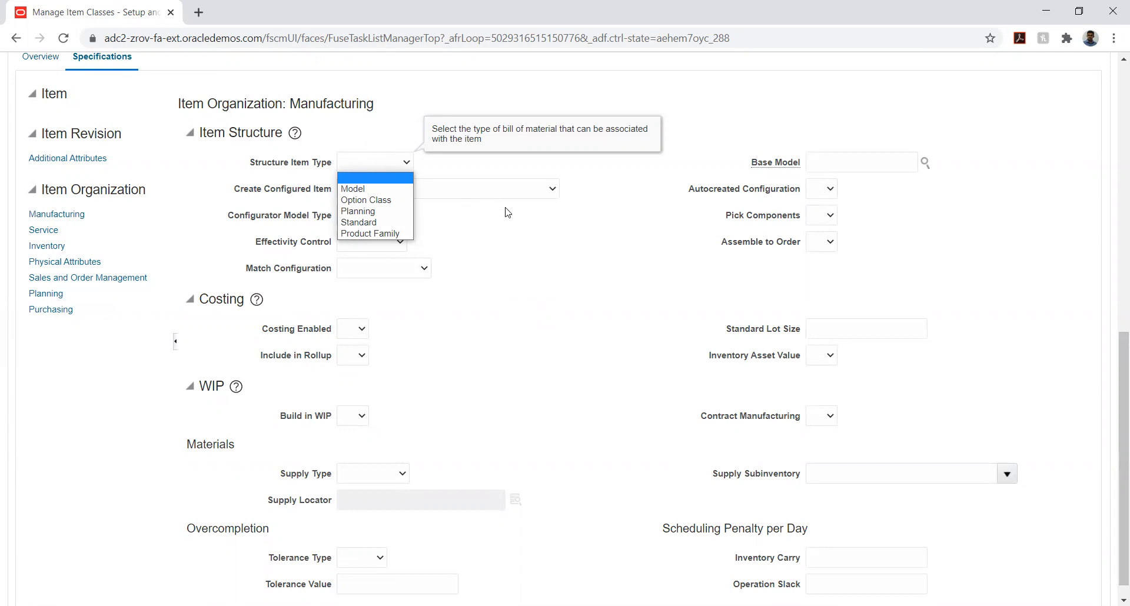
pyautogui.click(565, 259)
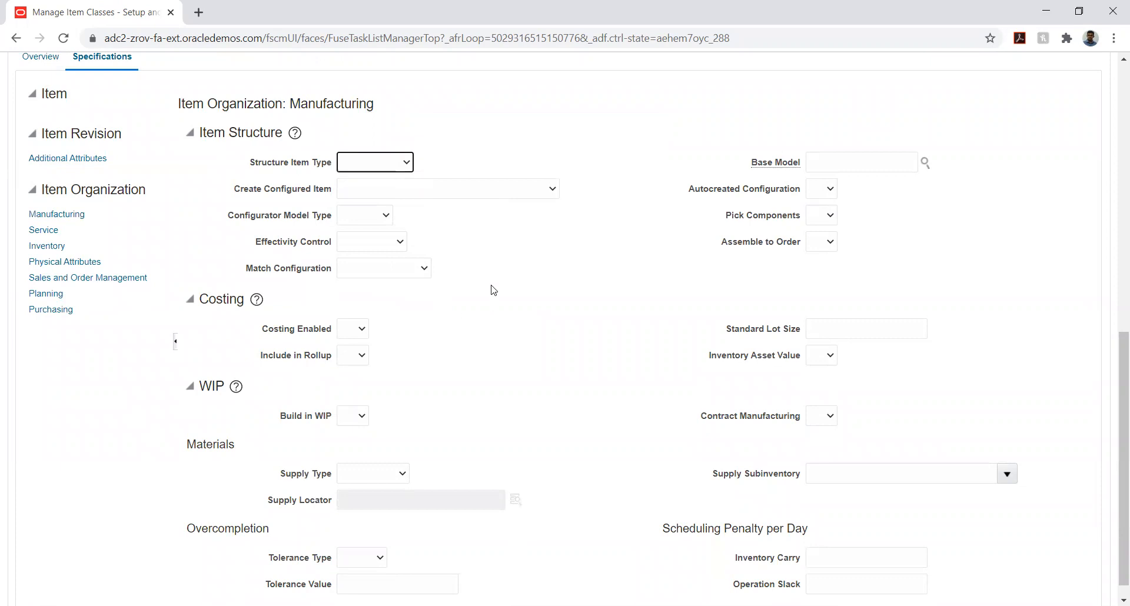
pyautogui.scroll(-1, 498, 268)
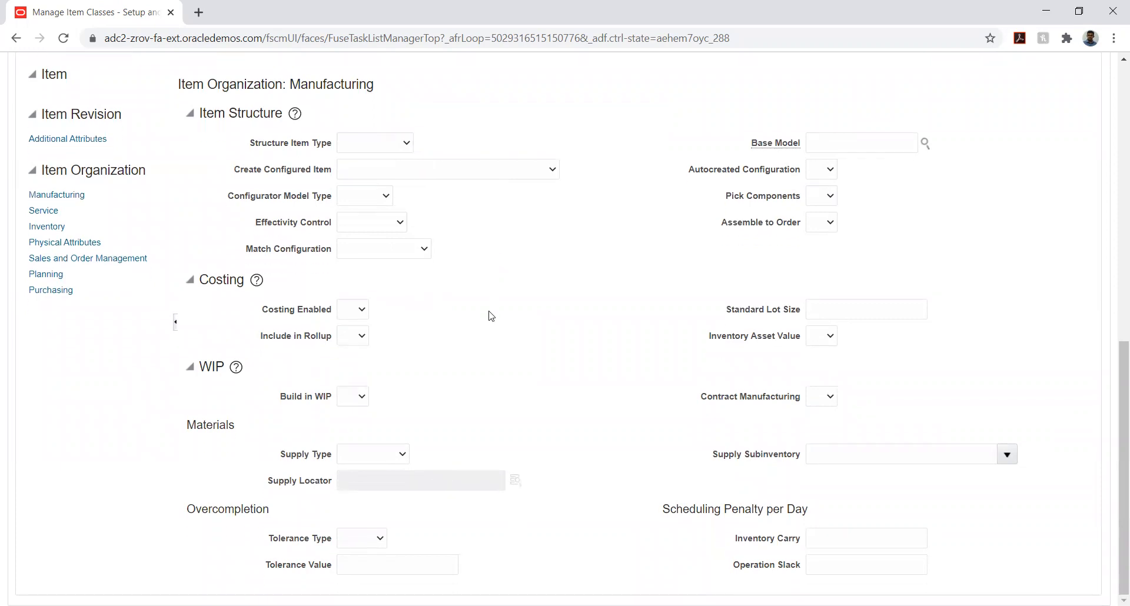
pyautogui.click(355, 312)
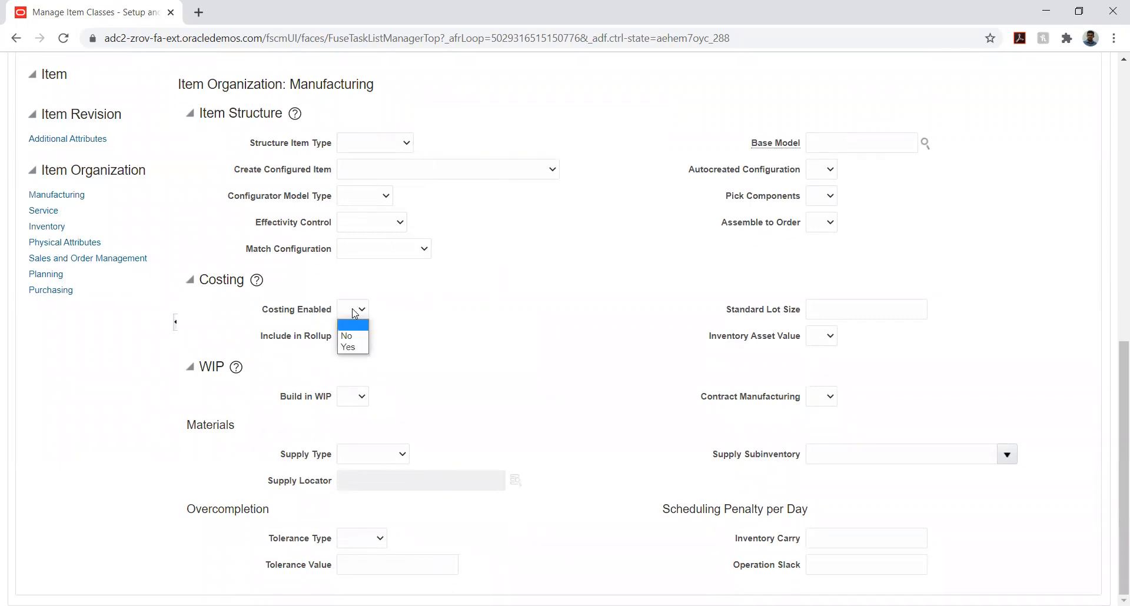
pyautogui.click(431, 334)
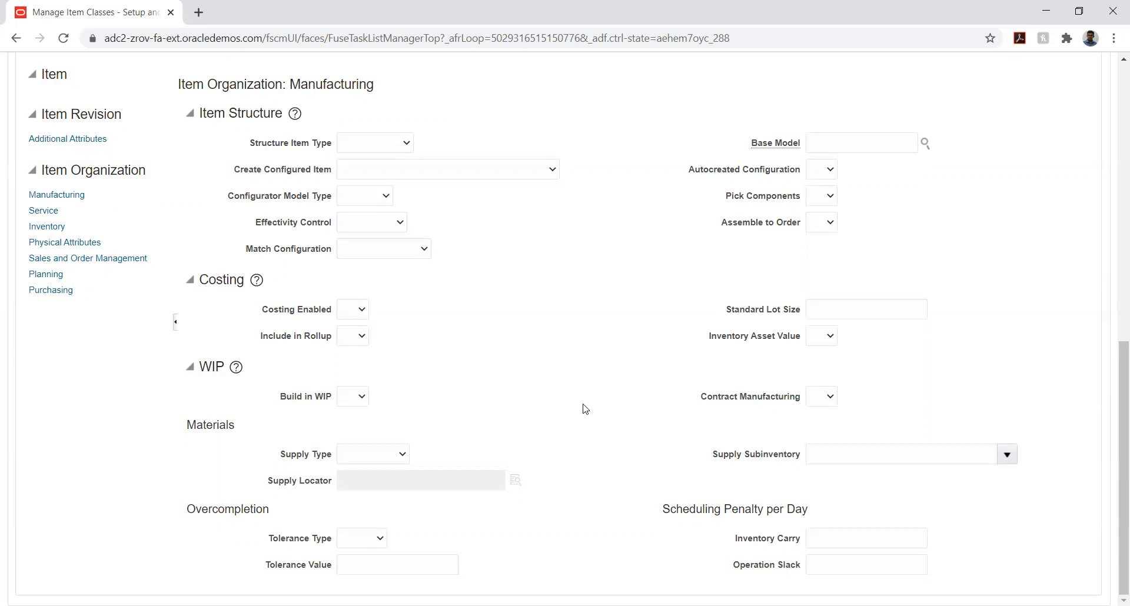
# Check the choices for Supply Subinventory in the manufacturing specifications without selecting one
pyautogui.click(1006, 455)
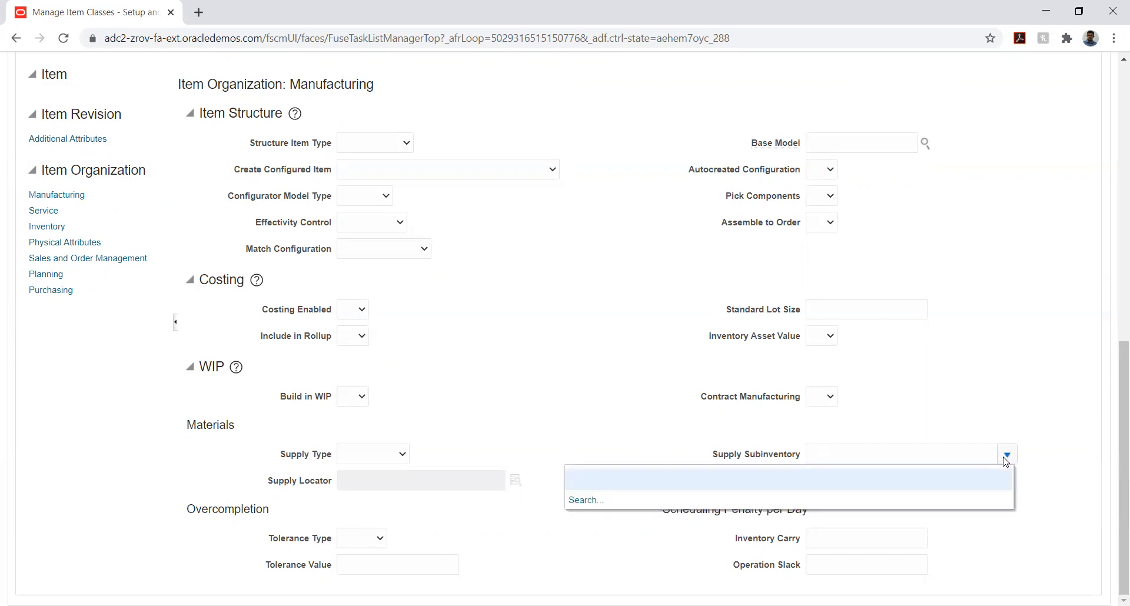
pyautogui.click(1037, 427)
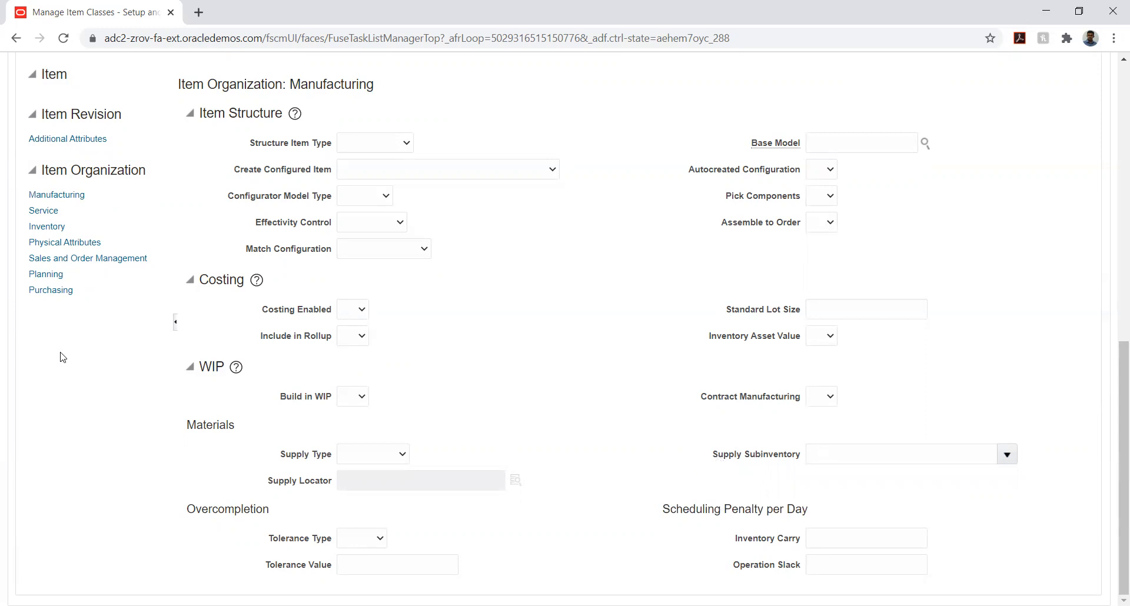
# In the template's inventory specifications, set Inventory Item, Stocked and Transaction Enabled to Yes
pyautogui.scroll(1, 34, 320)
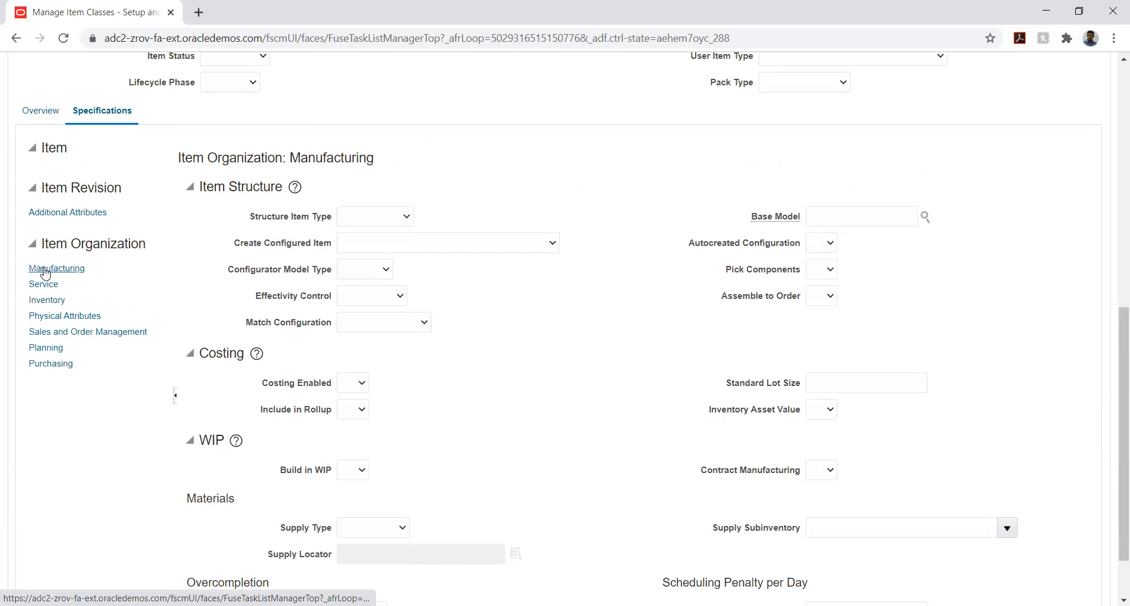
pyautogui.click(47, 300)
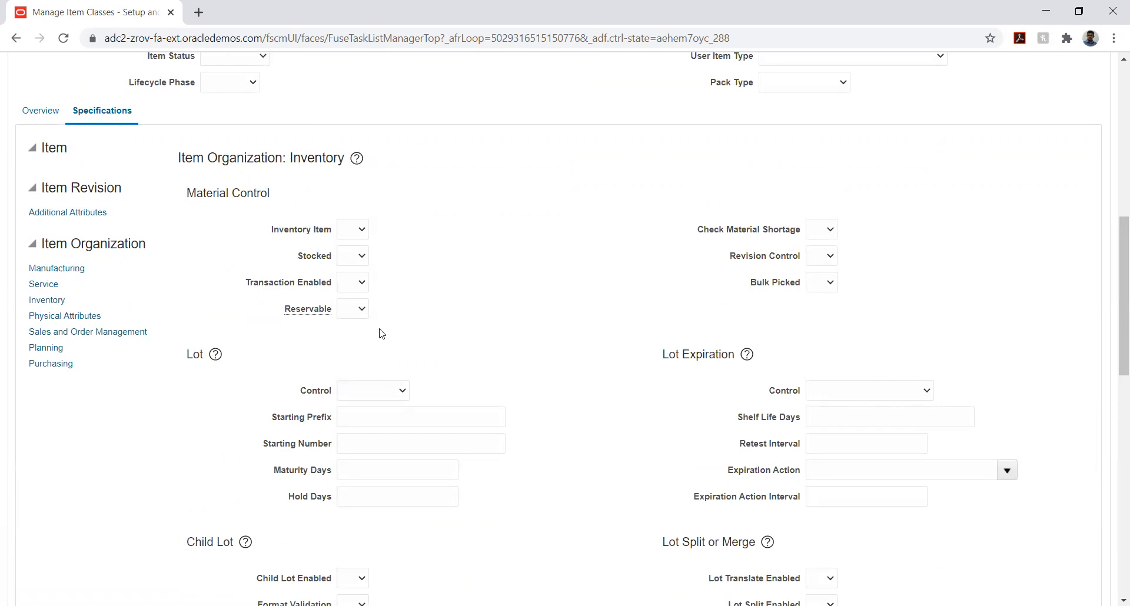
pyautogui.click(354, 233)
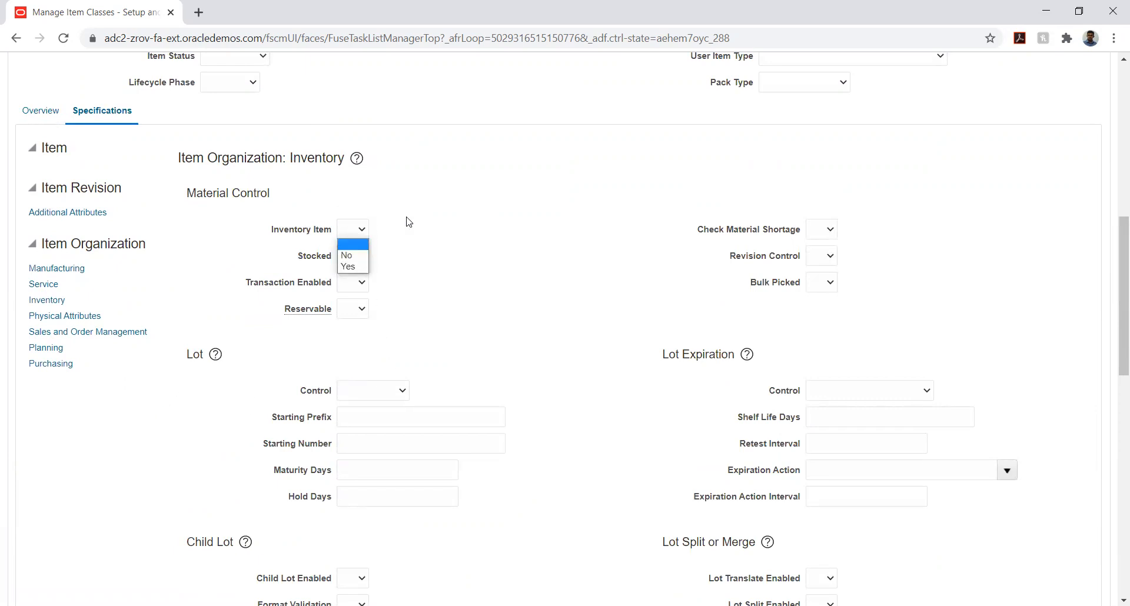
pyautogui.click(350, 269)
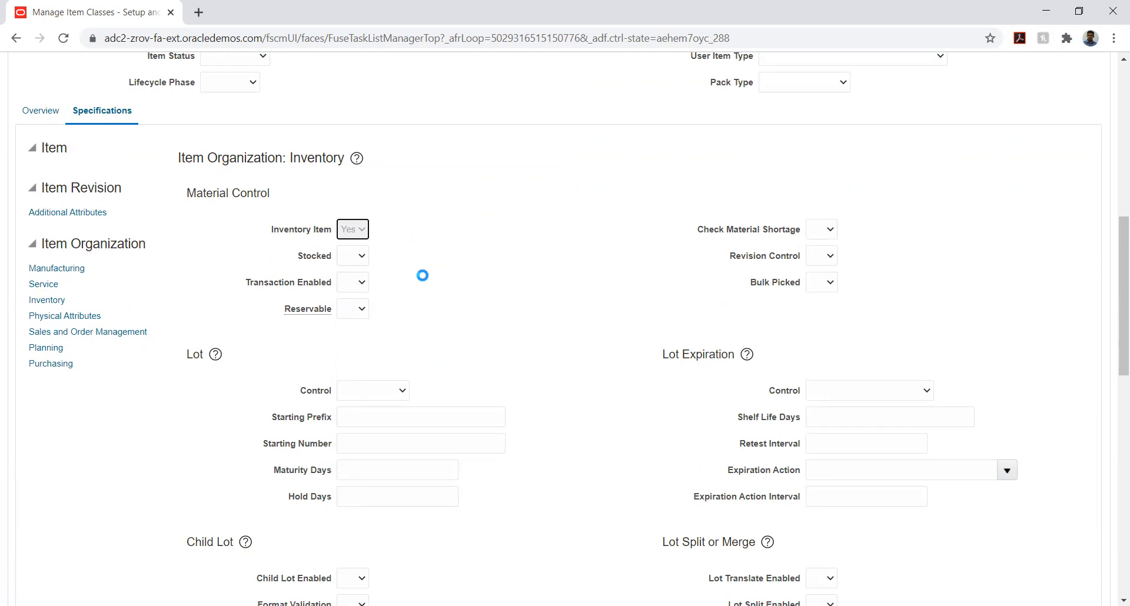
pyautogui.click(363, 261)
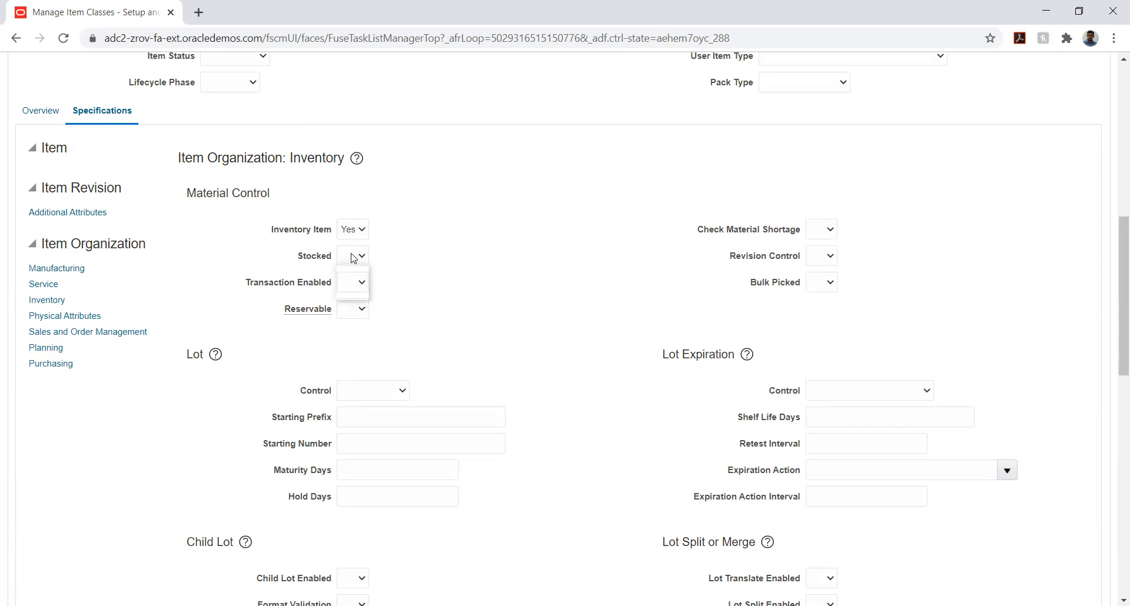
pyautogui.click(356, 292)
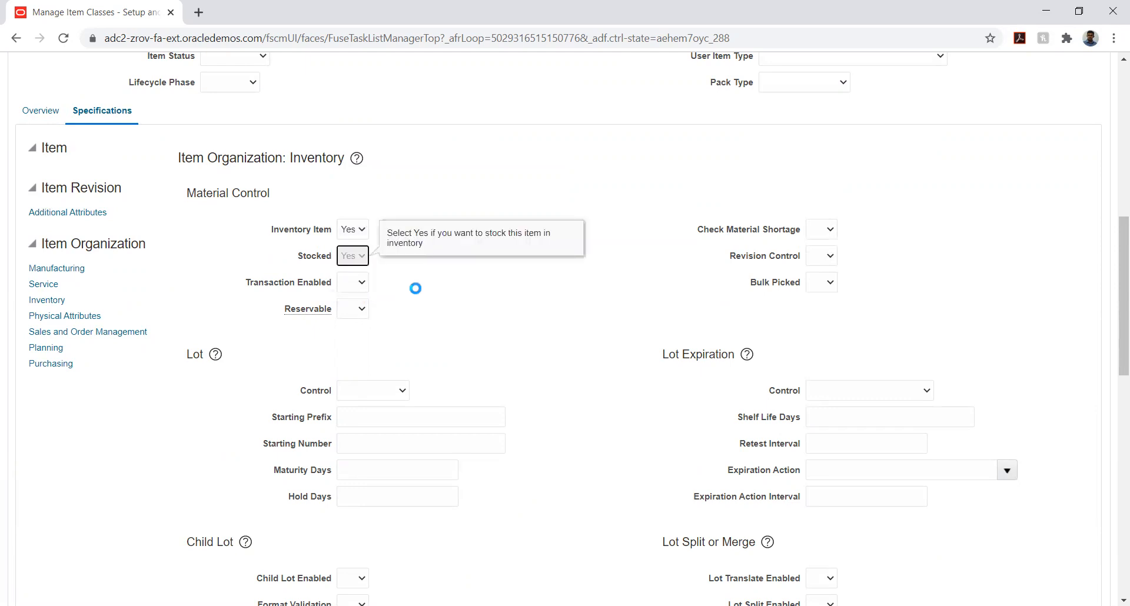
pyautogui.click(354, 282)
pyautogui.click(351, 319)
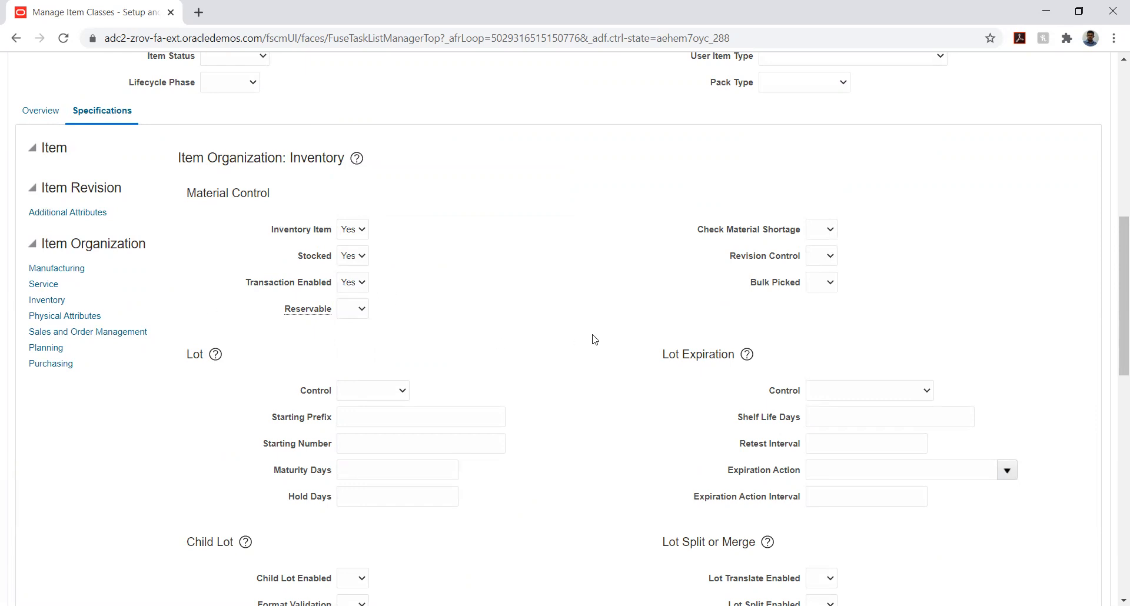
# In the template's purchasing specifications, set Purchased and Purchasable to Yes
pyautogui.scroll(-4, 590, 340)
pyautogui.scroll(-3, 587, 345)
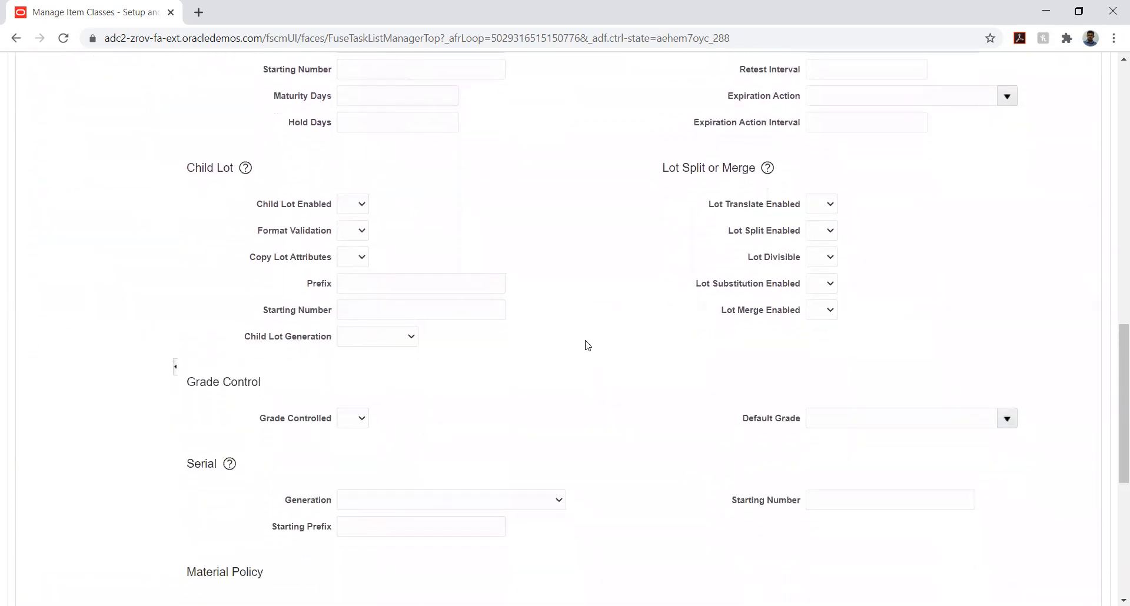
pyautogui.scroll(-5, 584, 344)
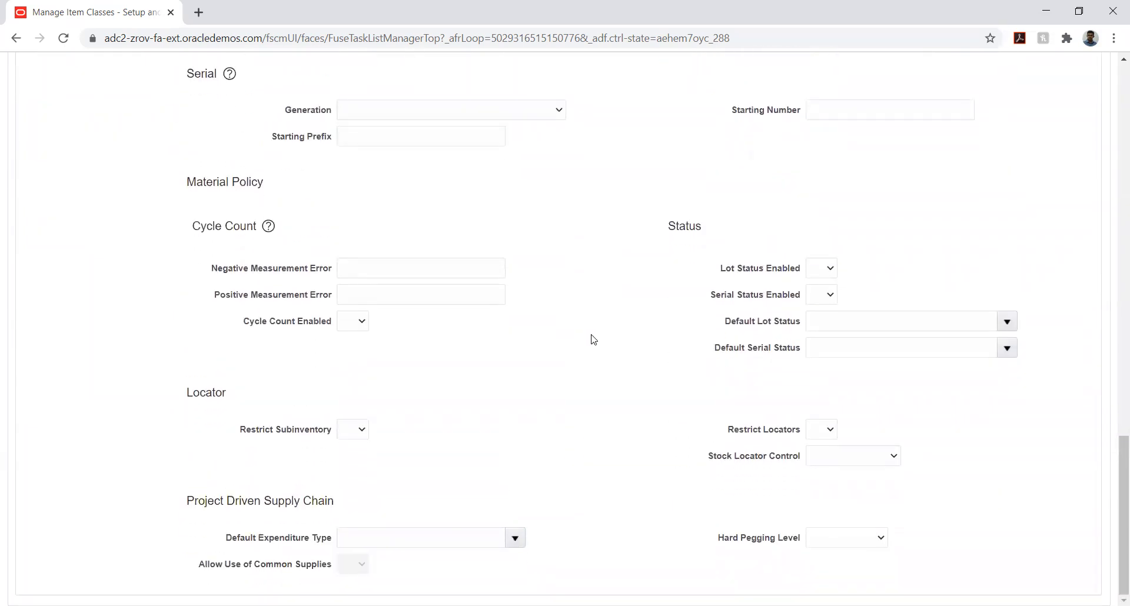
pyautogui.scroll(9, 578, 309)
pyautogui.scroll(6, 577, 310)
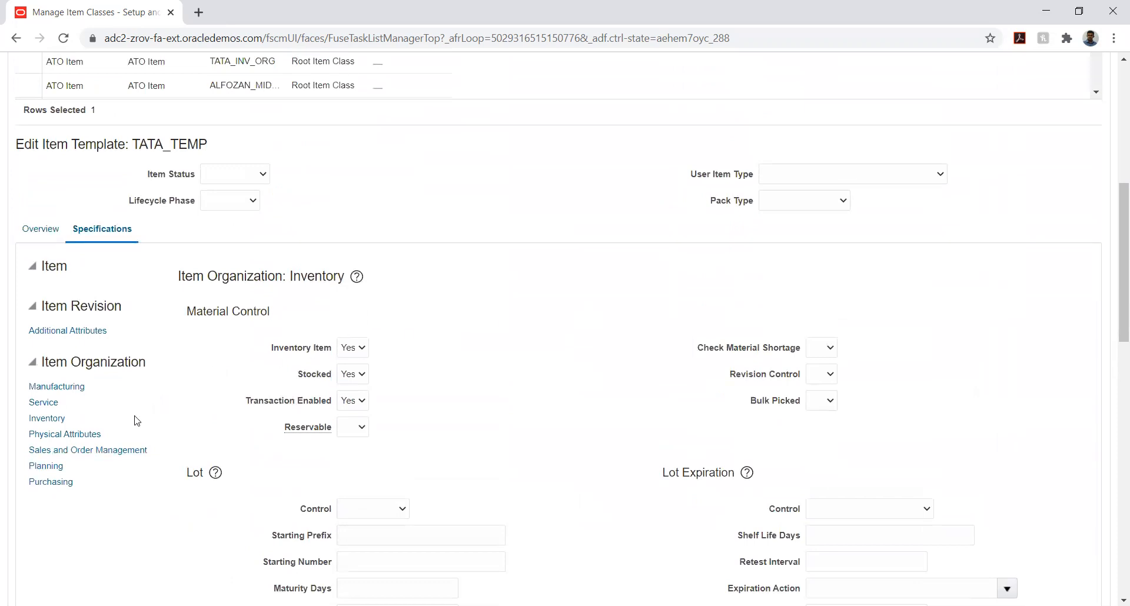
pyautogui.click(66, 482)
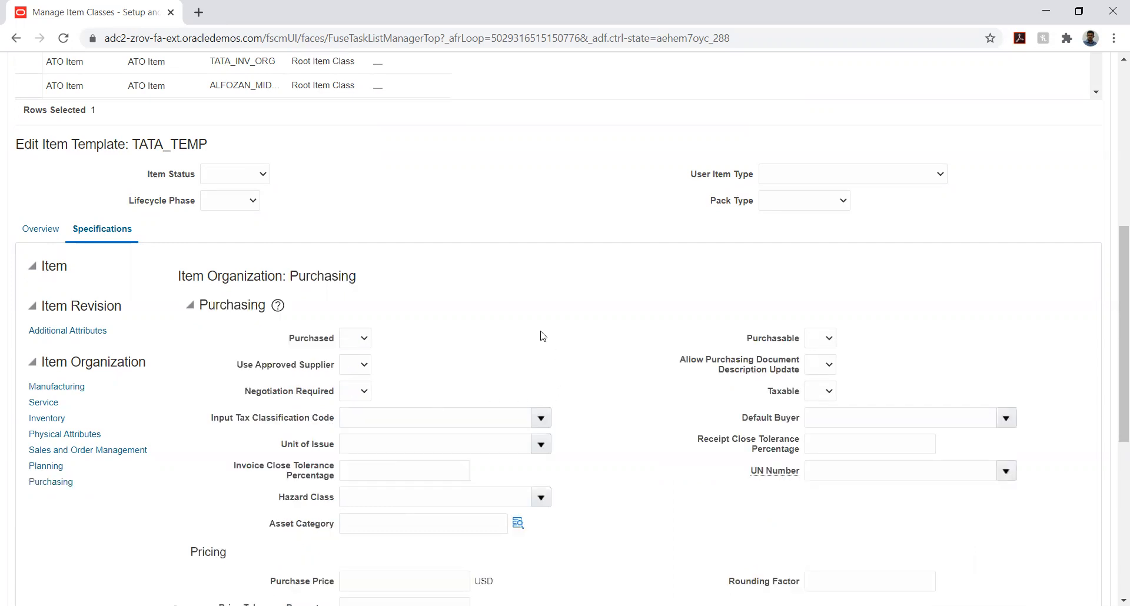
pyautogui.click(356, 339)
pyautogui.click(355, 376)
pyautogui.click(471, 351)
pyautogui.click(812, 339)
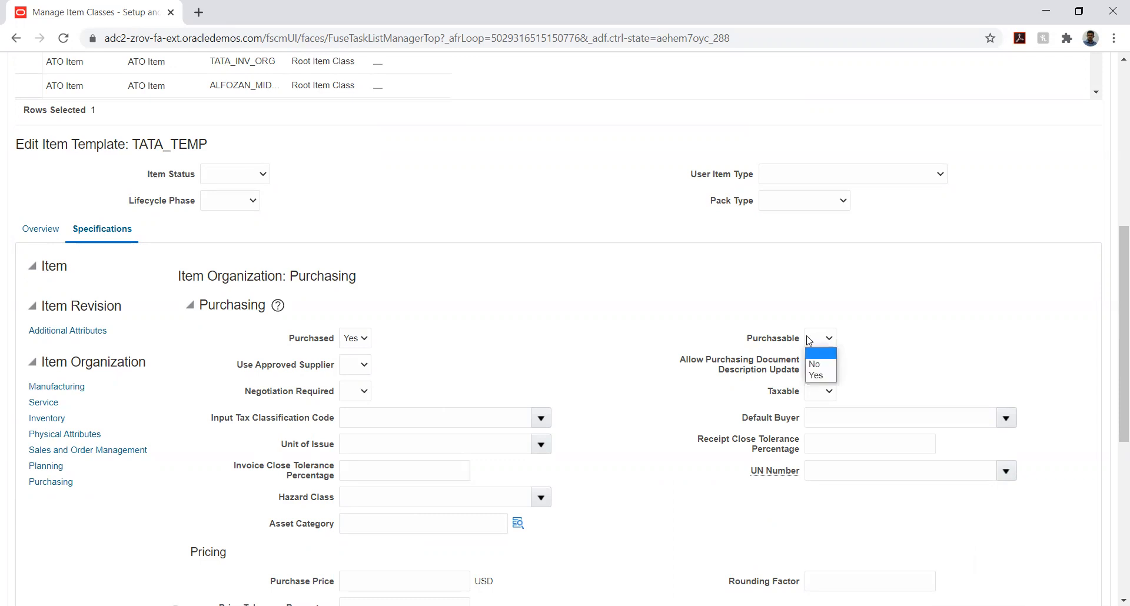
pyautogui.click(817, 376)
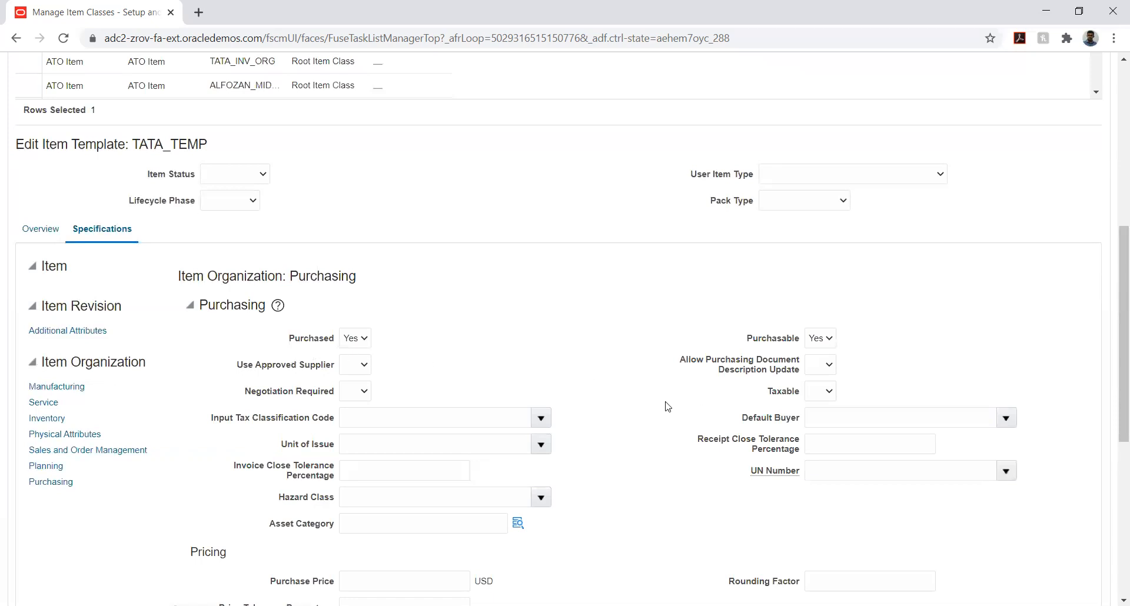
# Examine the pricing, outside processing, invoice matching and receiving attributes in the purchasing specifications, including Market Price
pyautogui.scroll(-3, 628, 398)
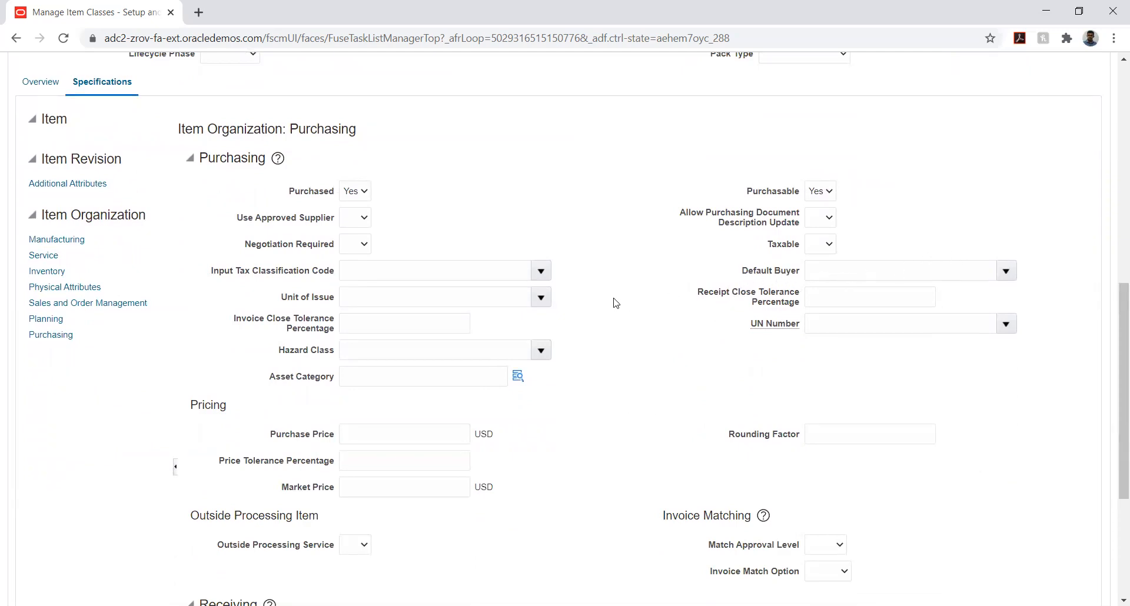
pyautogui.scroll(-1, 623, 325)
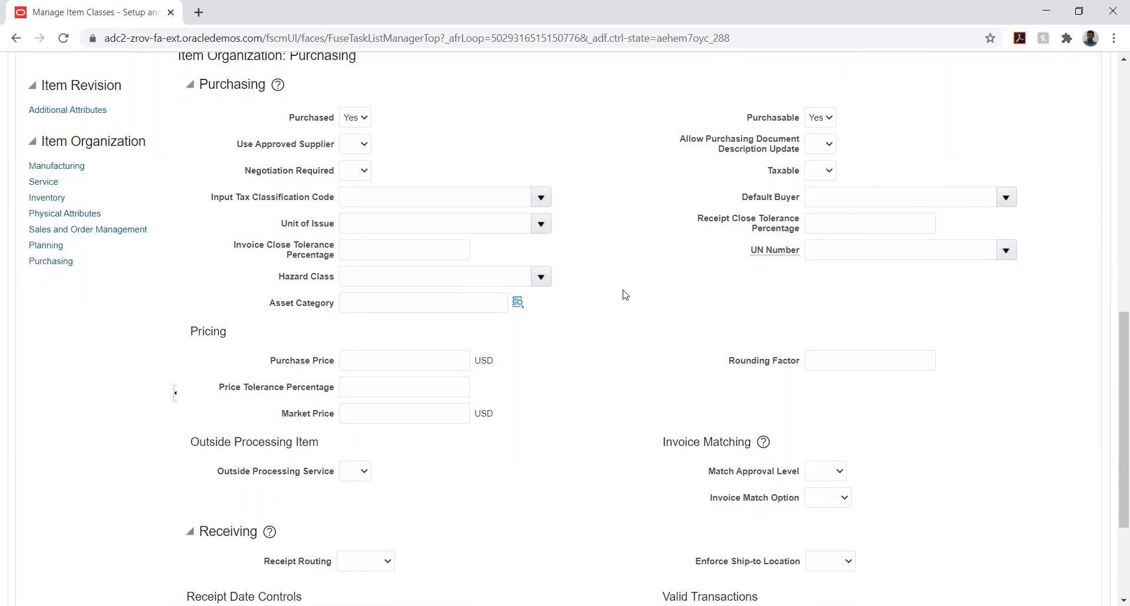
pyautogui.scroll(-3, 626, 294)
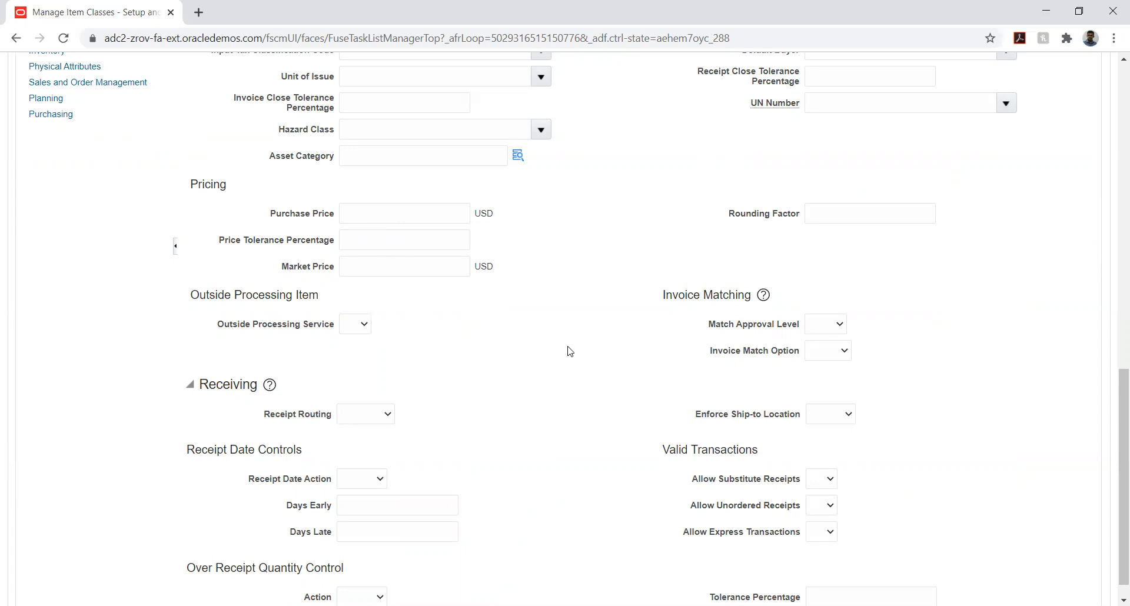
pyautogui.scroll(-1, 569, 350)
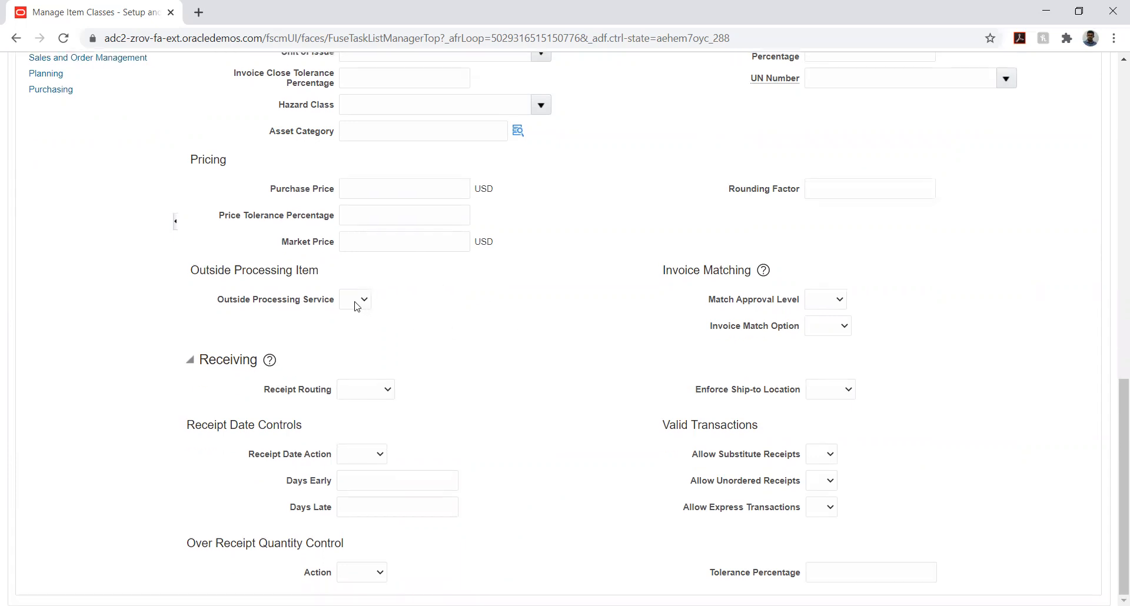
pyautogui.scroll(3, 556, 341)
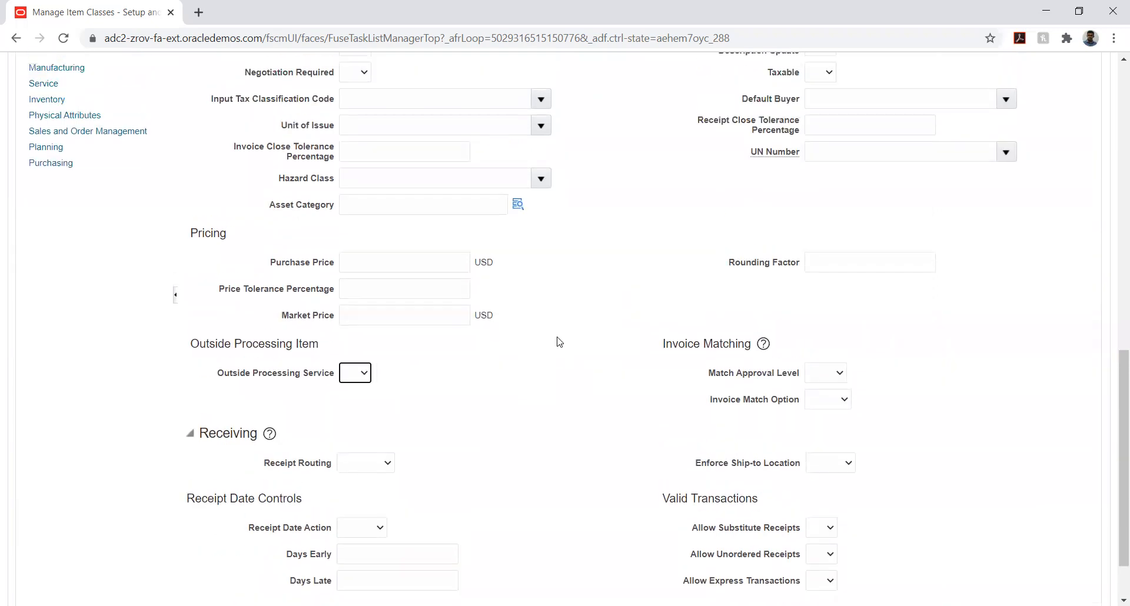
pyautogui.click(423, 312)
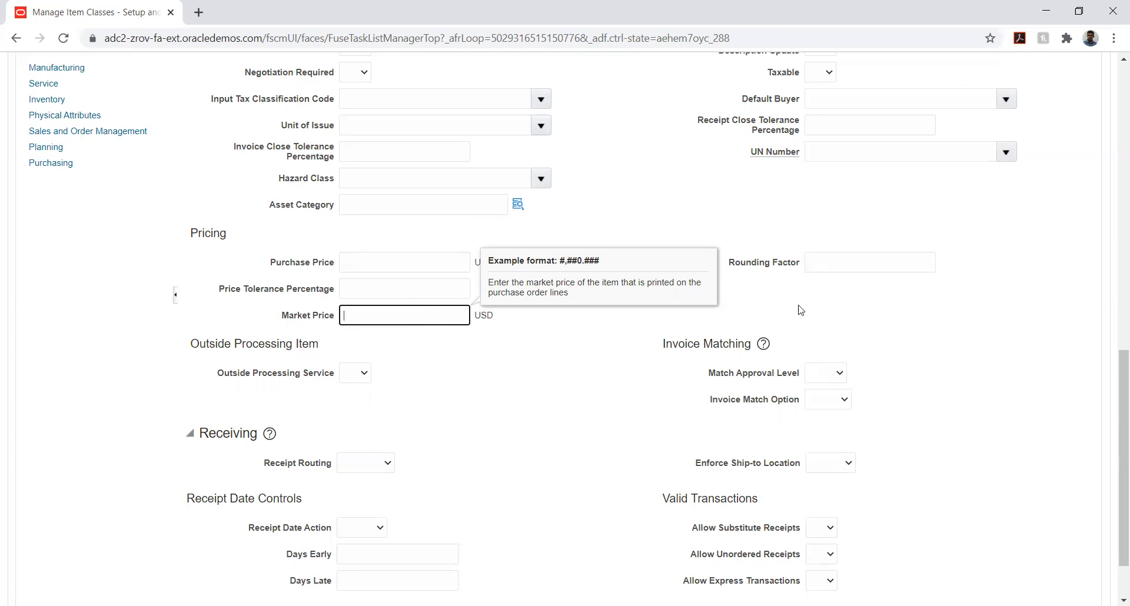
pyautogui.click(990, 362)
# Try 3-Way and 4-Way as the Match Approval Level for invoice matching, checking the Invoice Match Option choices for each
pyautogui.scroll(-2, 1004, 321)
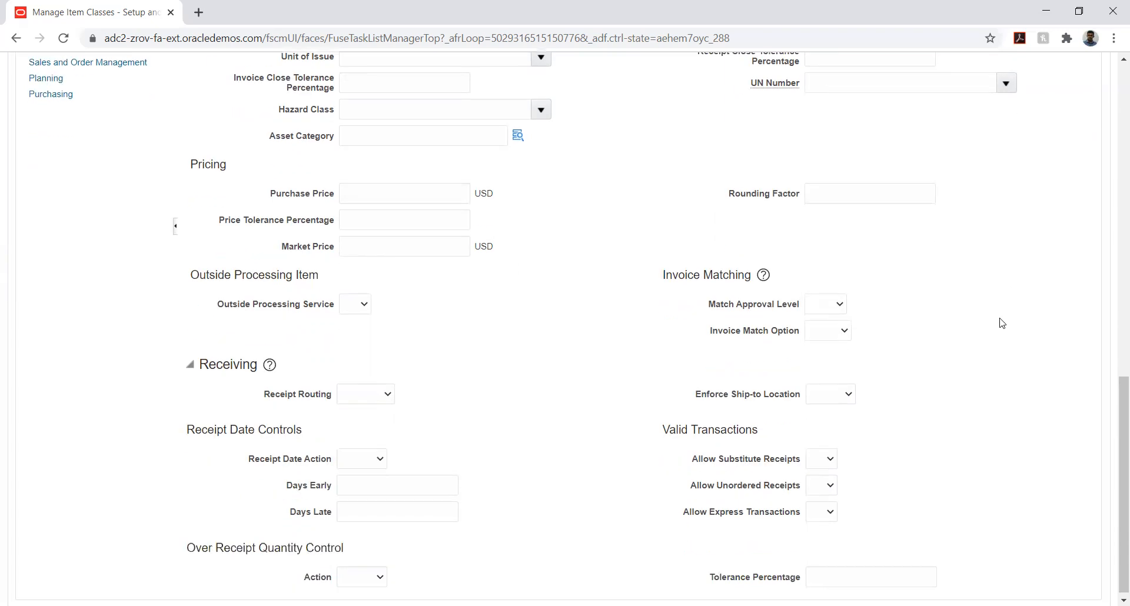
pyautogui.click(827, 306)
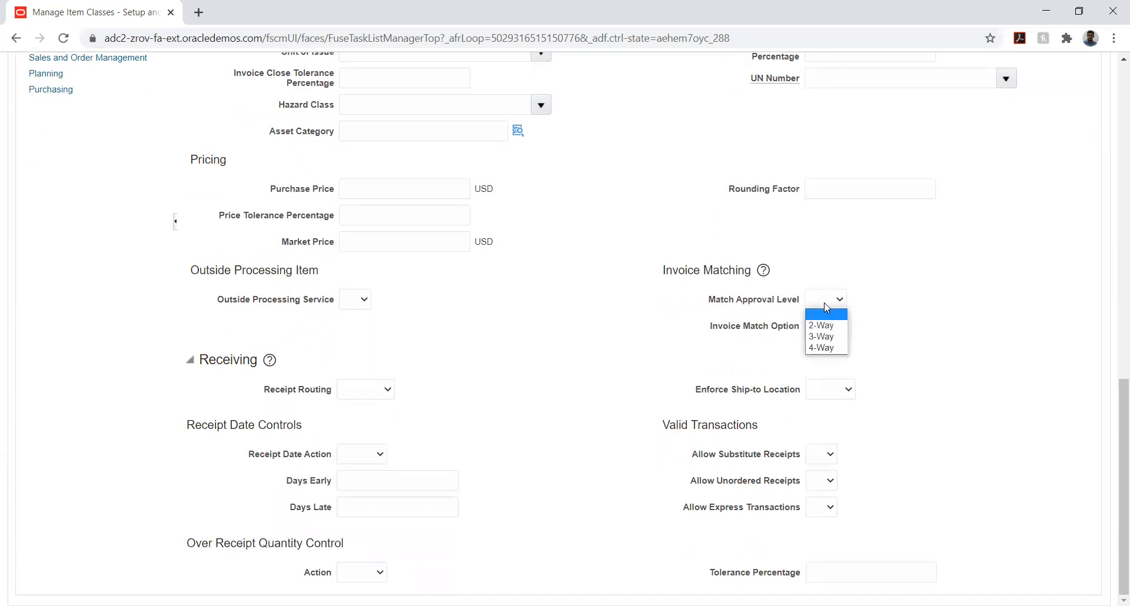
pyautogui.click(910, 296)
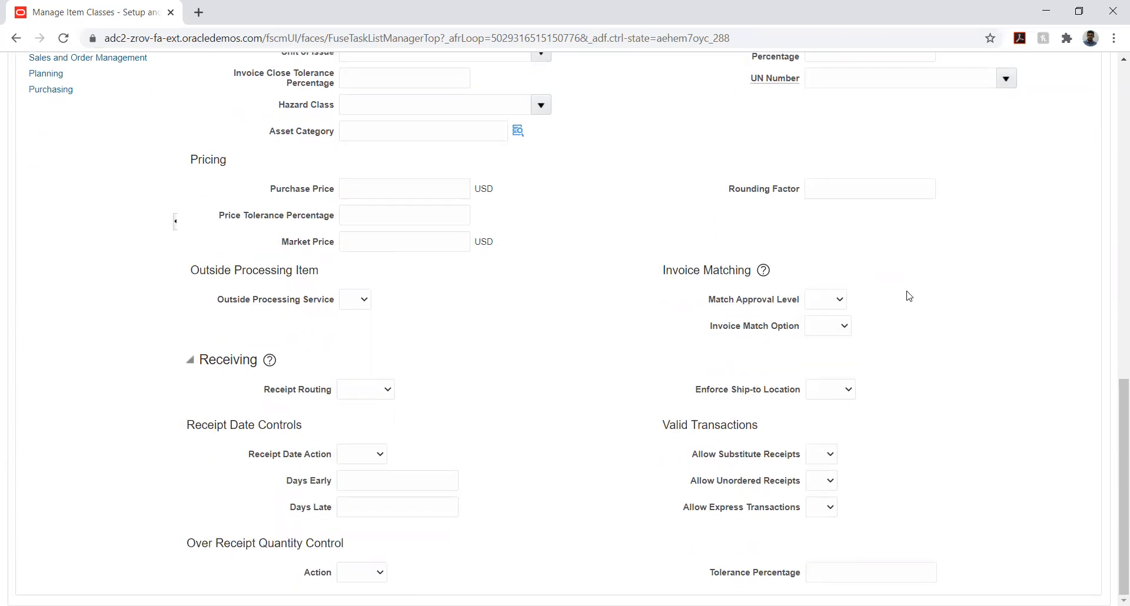
pyautogui.click(827, 306)
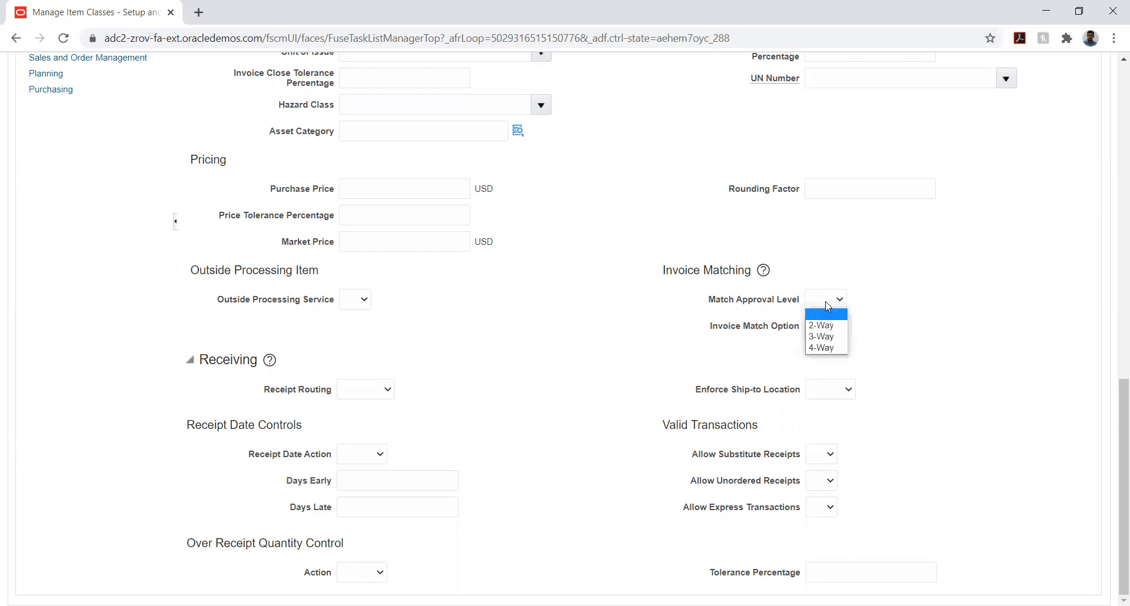
pyautogui.click(826, 337)
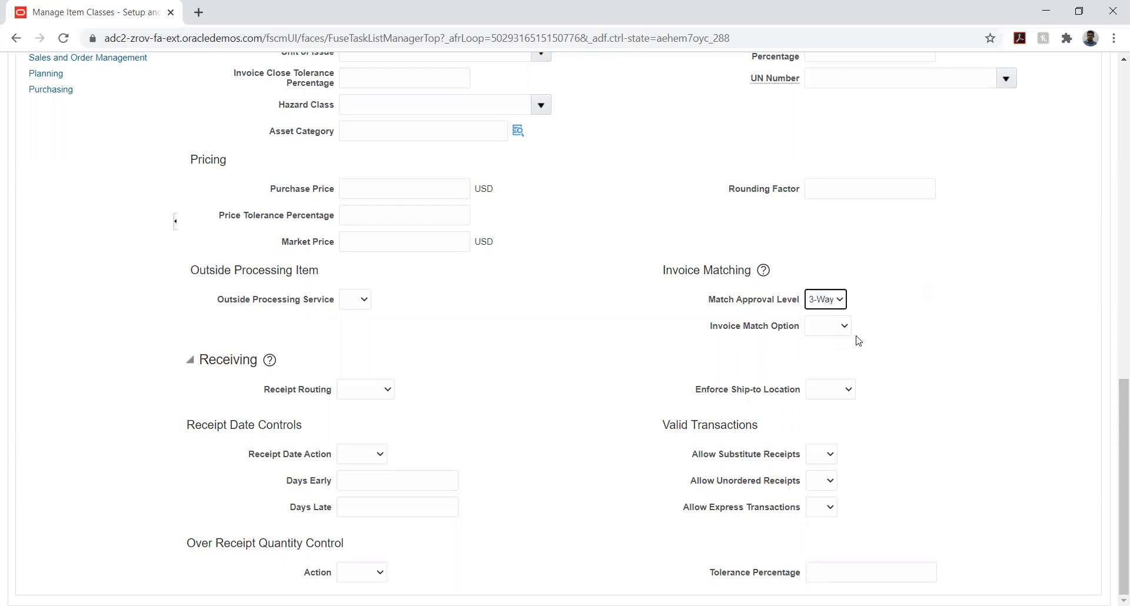
pyautogui.click(831, 328)
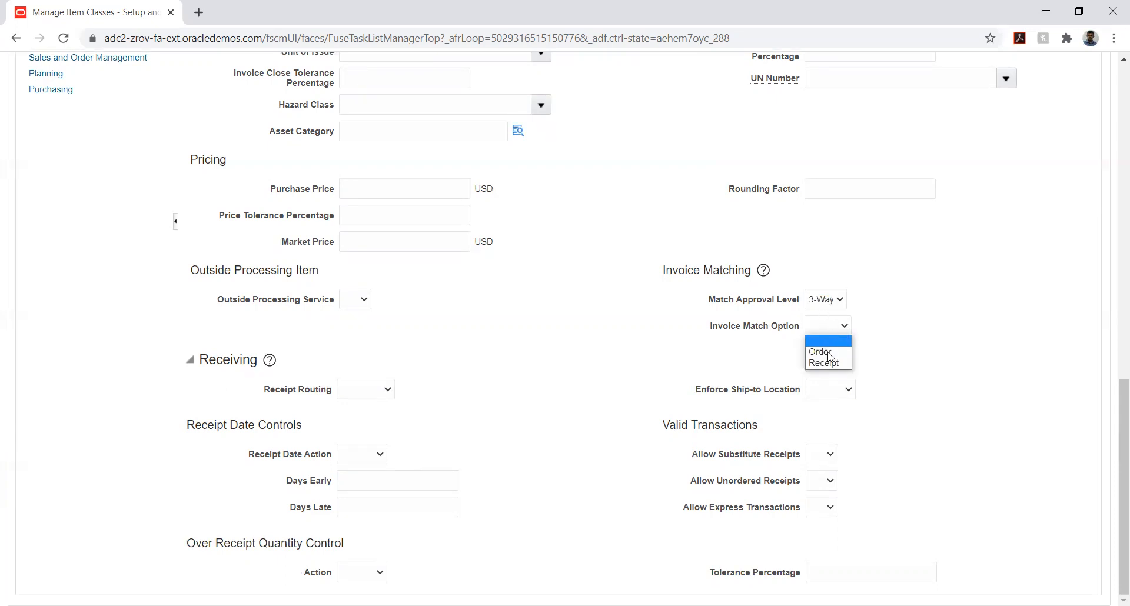
pyautogui.click(908, 321)
pyautogui.click(828, 308)
pyautogui.click(830, 345)
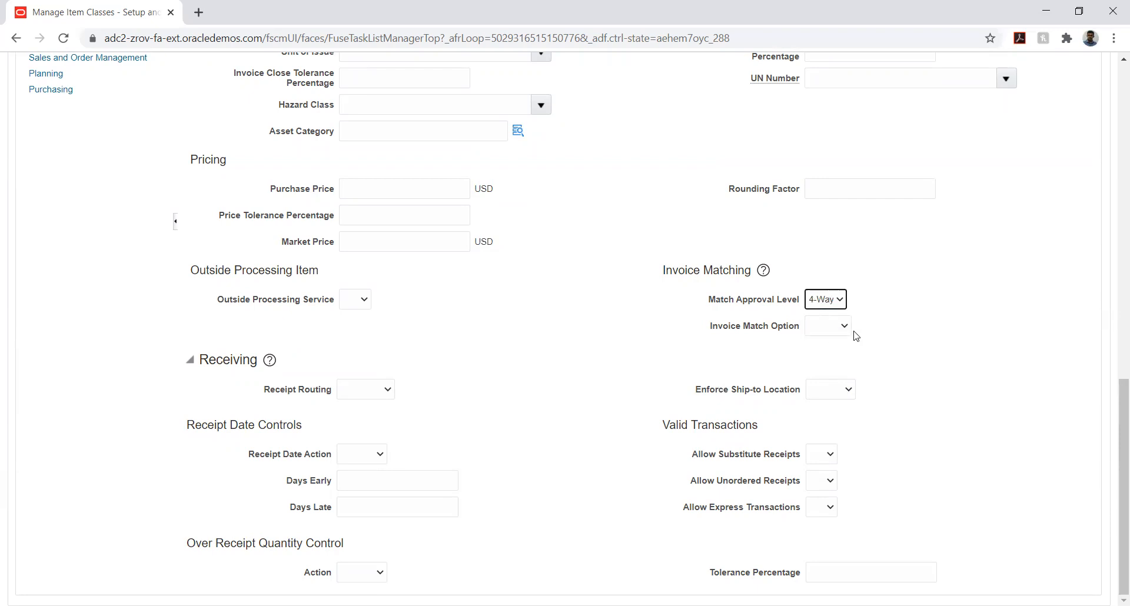
pyautogui.click(844, 326)
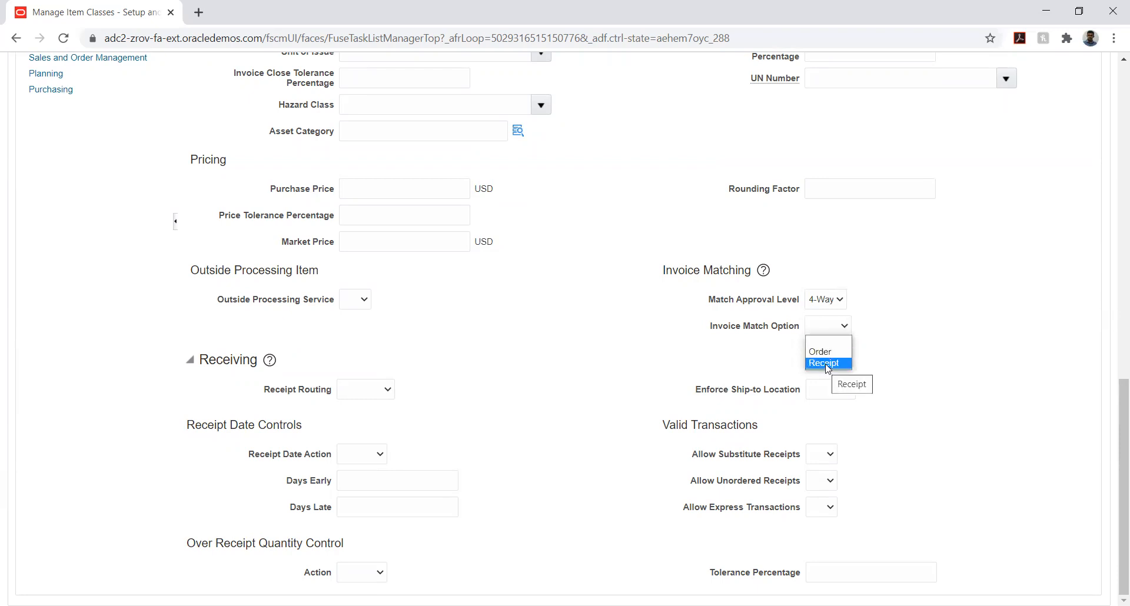
pyautogui.click(914, 321)
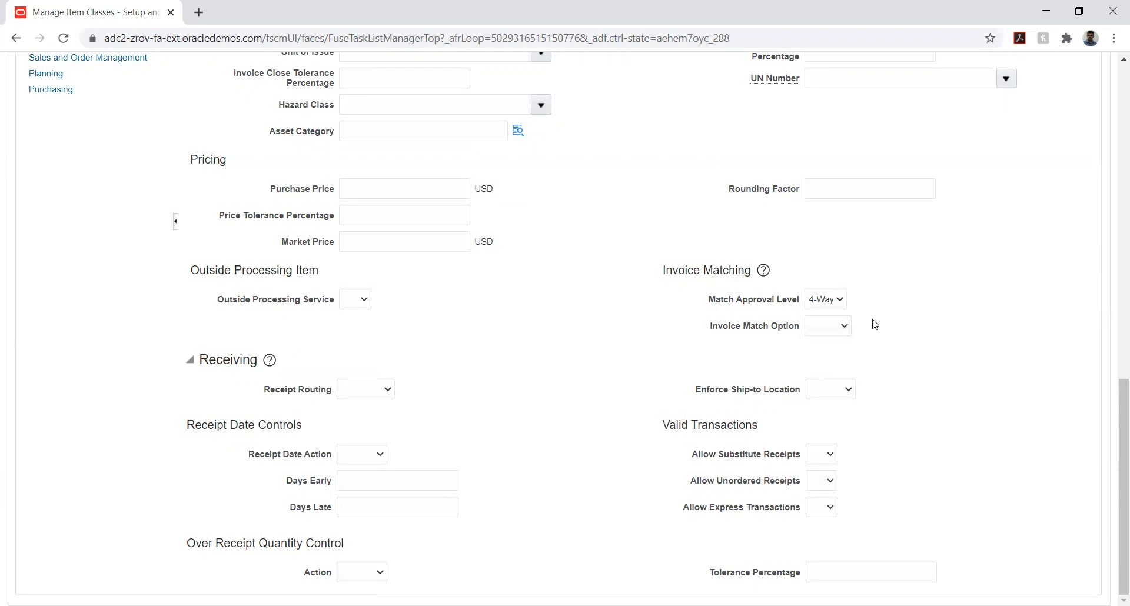
# Set the invoice matching Match Approval Level to 2-Way and the Invoice Match Option to Order
pyautogui.click(828, 304)
pyautogui.click(828, 324)
pyautogui.moveTo(663, 272); pyautogui.dragTo(750, 271)
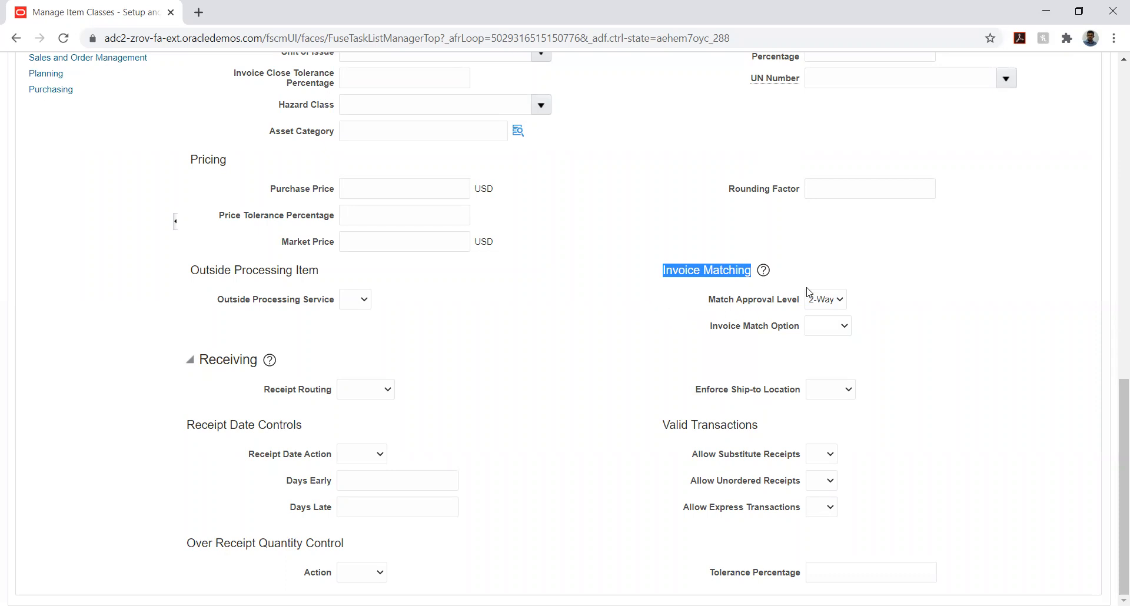
pyautogui.click(822, 328)
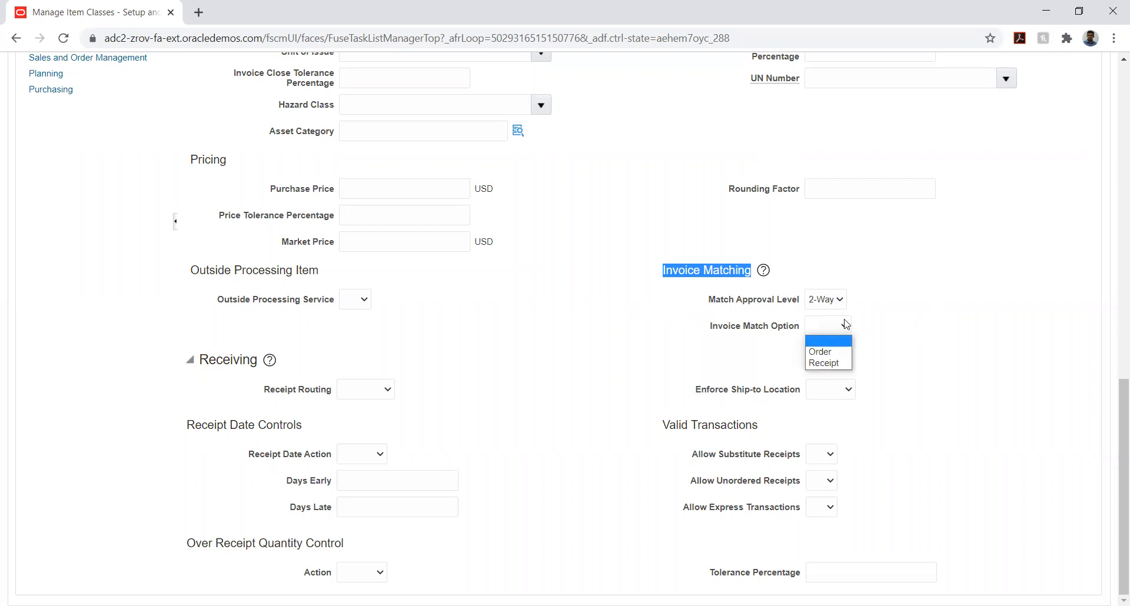
pyautogui.click(830, 353)
pyautogui.click(937, 319)
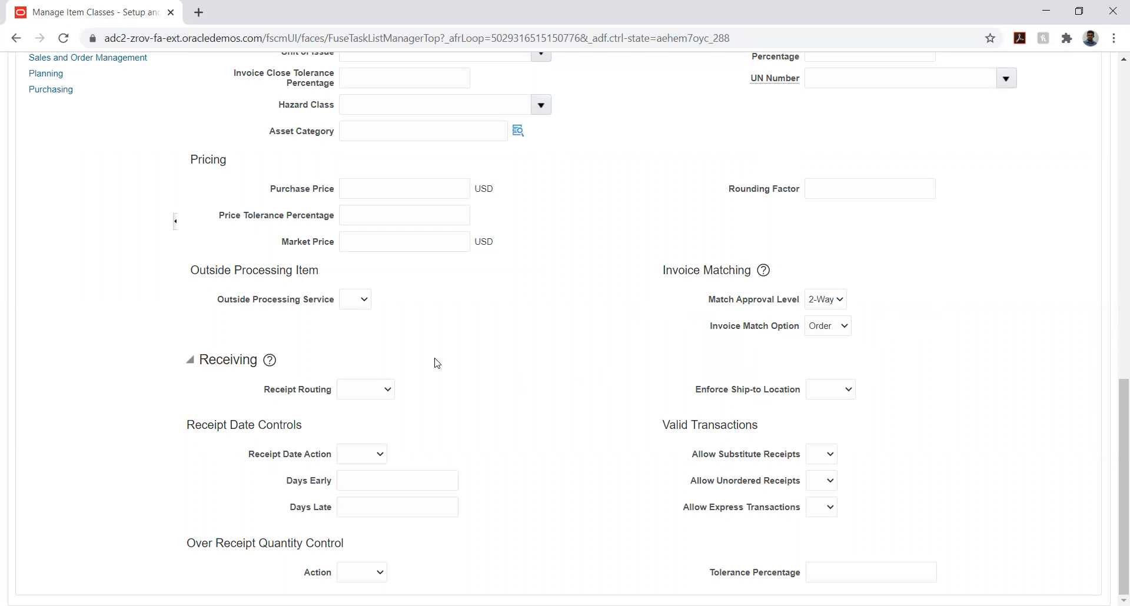
# Set the Receipt Routing in the receiving attributes to Standard
pyautogui.click(363, 394)
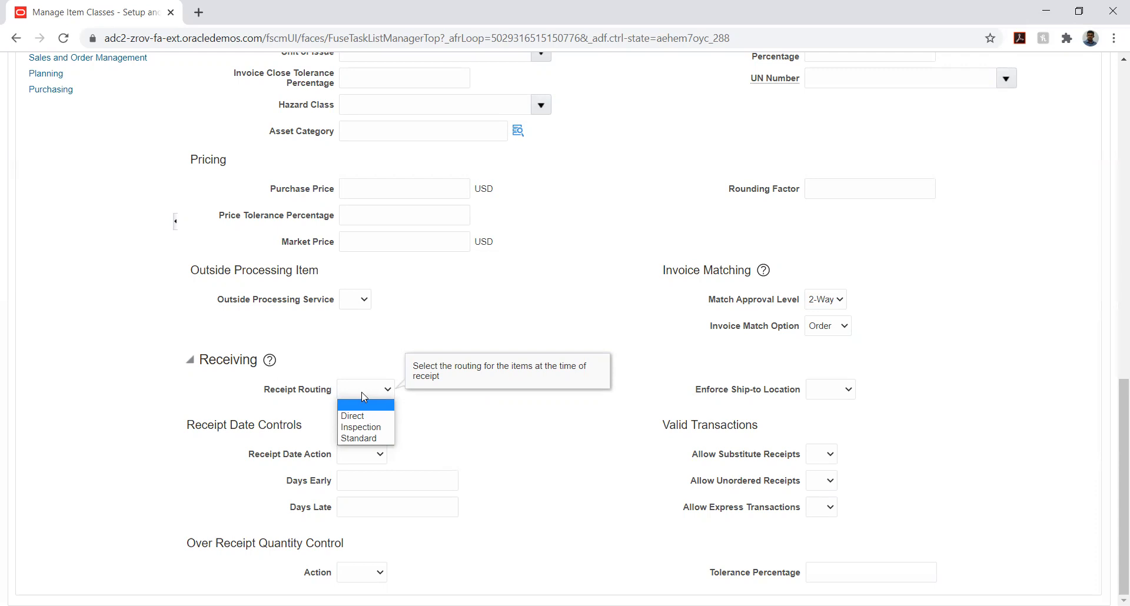
pyautogui.click(368, 439)
pyautogui.click(457, 436)
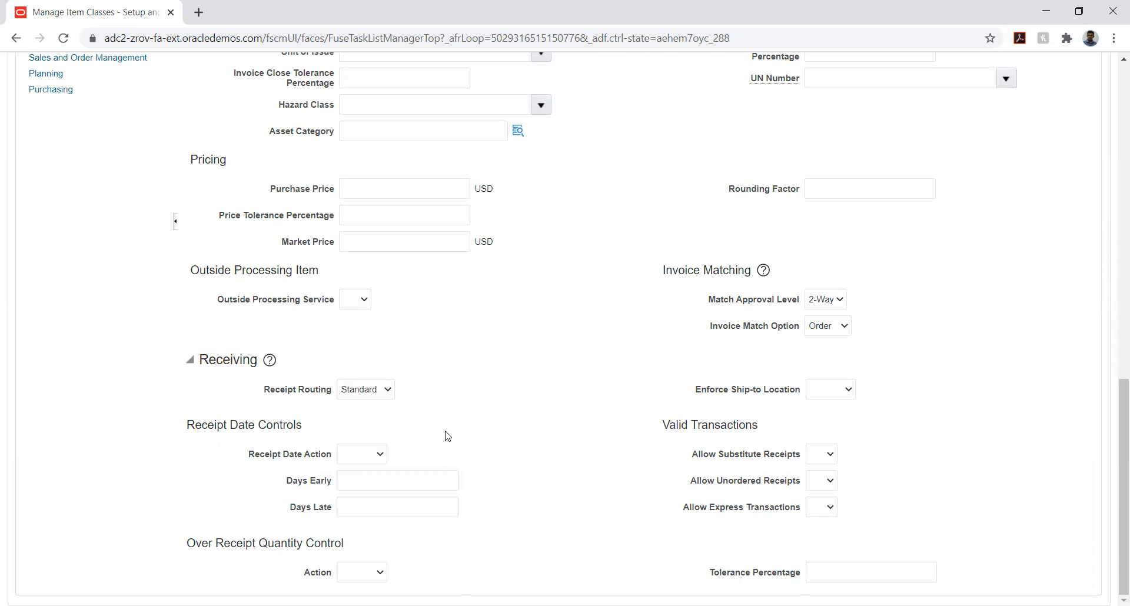
# Set Enforce Ship-to Location in the receiving attributes to Warning
pyautogui.click(214, 364)
pyautogui.click(542, 421)
pyautogui.click(359, 397)
pyautogui.click(504, 419)
pyautogui.click(818, 391)
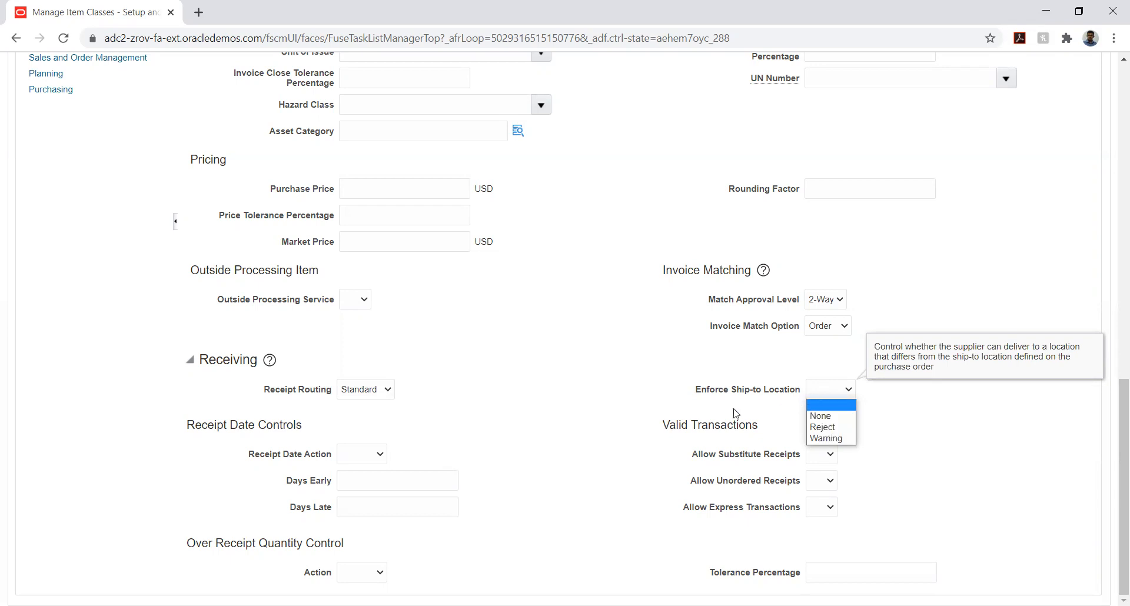
pyautogui.click(844, 441)
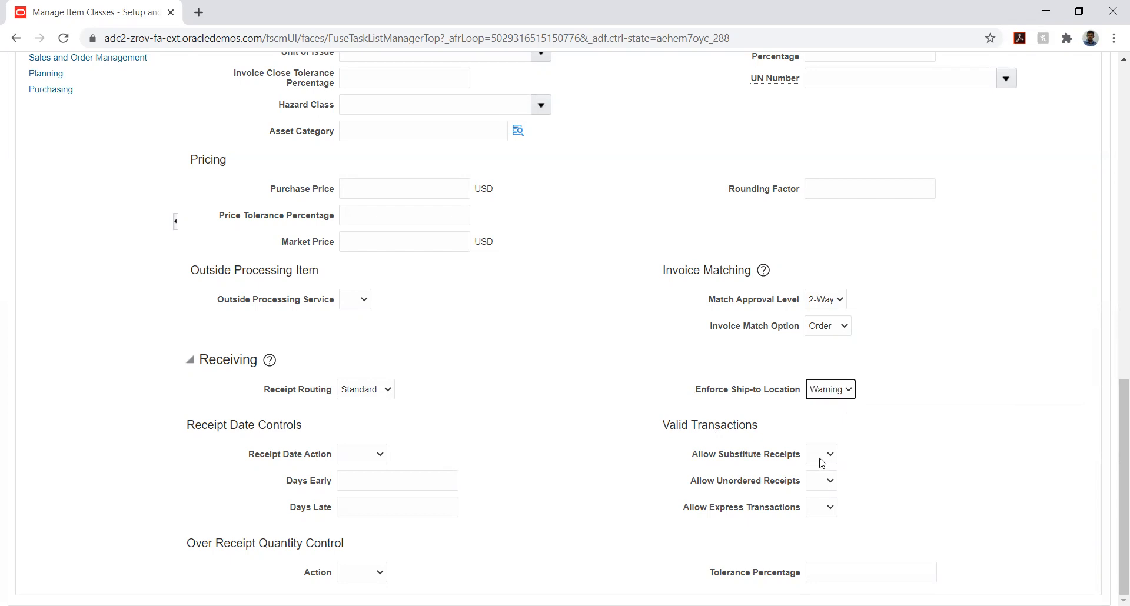
# Set the Receipt Date Action in the receipt date controls to Warning
pyautogui.click(618, 397)
pyautogui.click(347, 459)
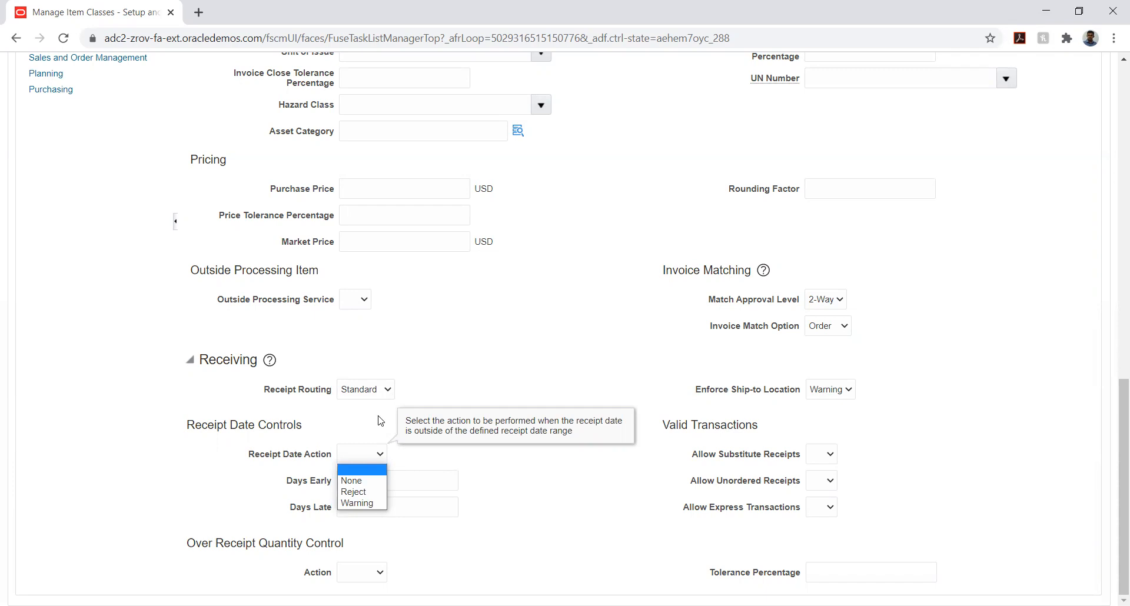
pyautogui.click(365, 504)
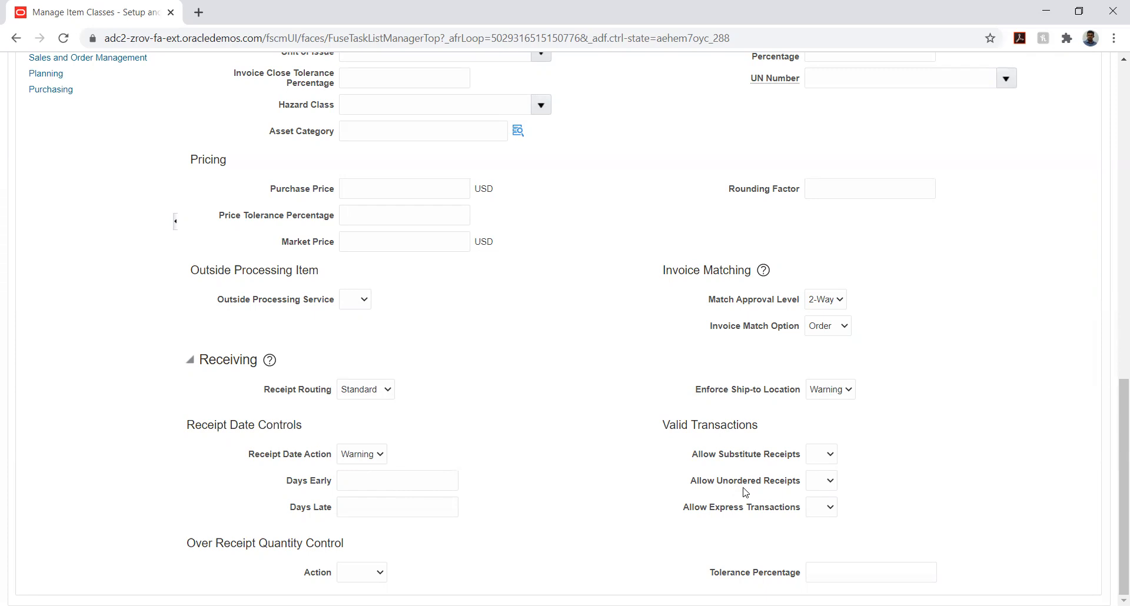
# Examine the choices for substitute receipts, unordered receipts, express transactions and the over-receipt quantity action in the receiving attributes
pyautogui.moveTo(823, 448)
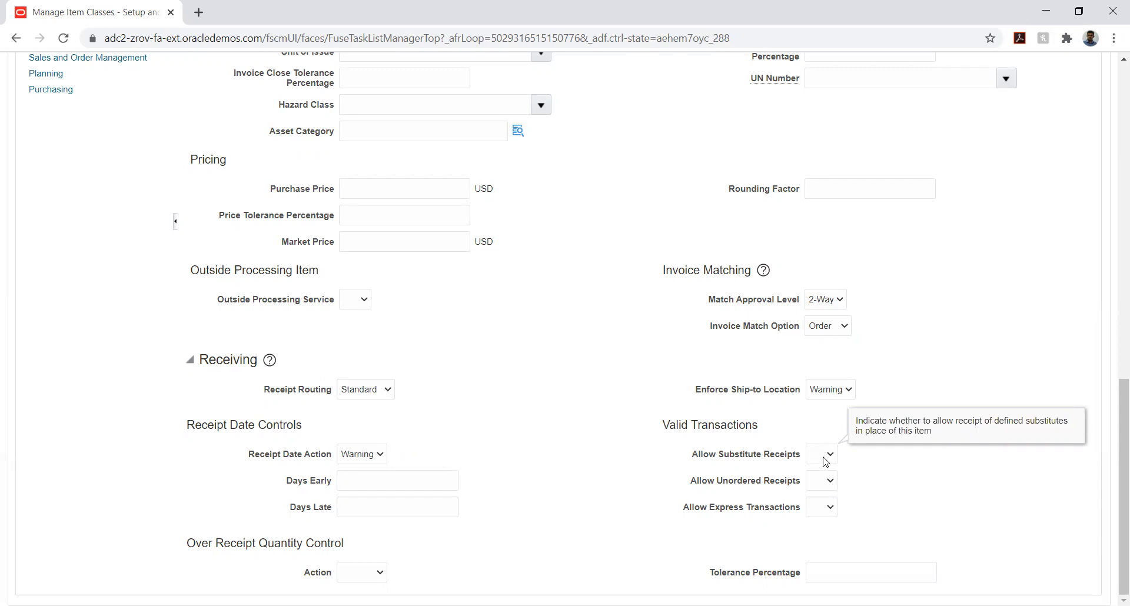
pyautogui.click(825, 460)
pyautogui.click(883, 469)
pyautogui.click(816, 486)
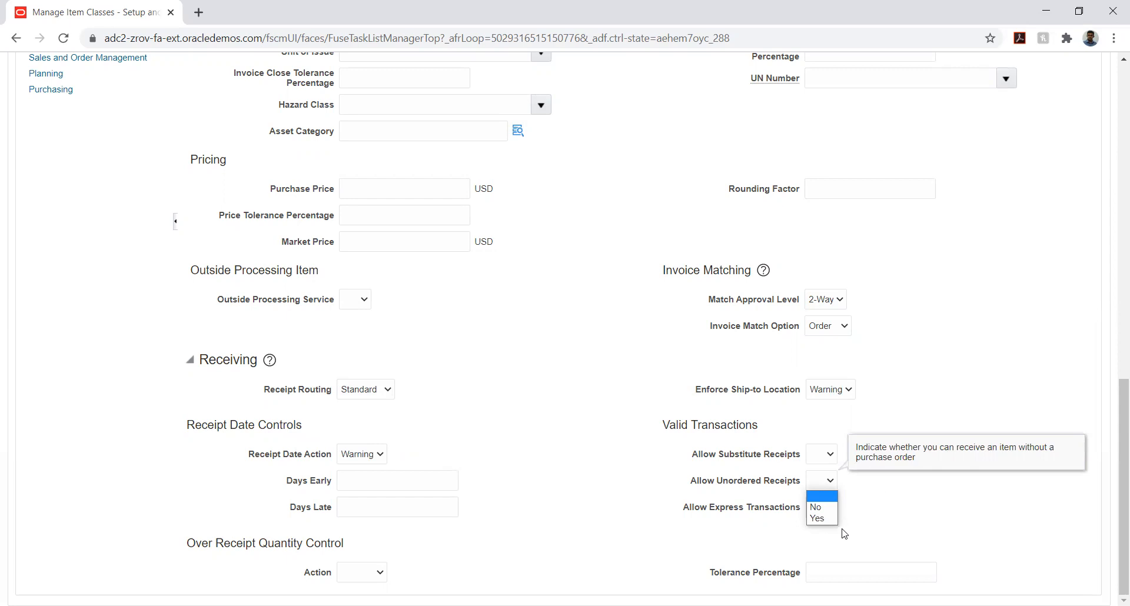
pyautogui.click(903, 509)
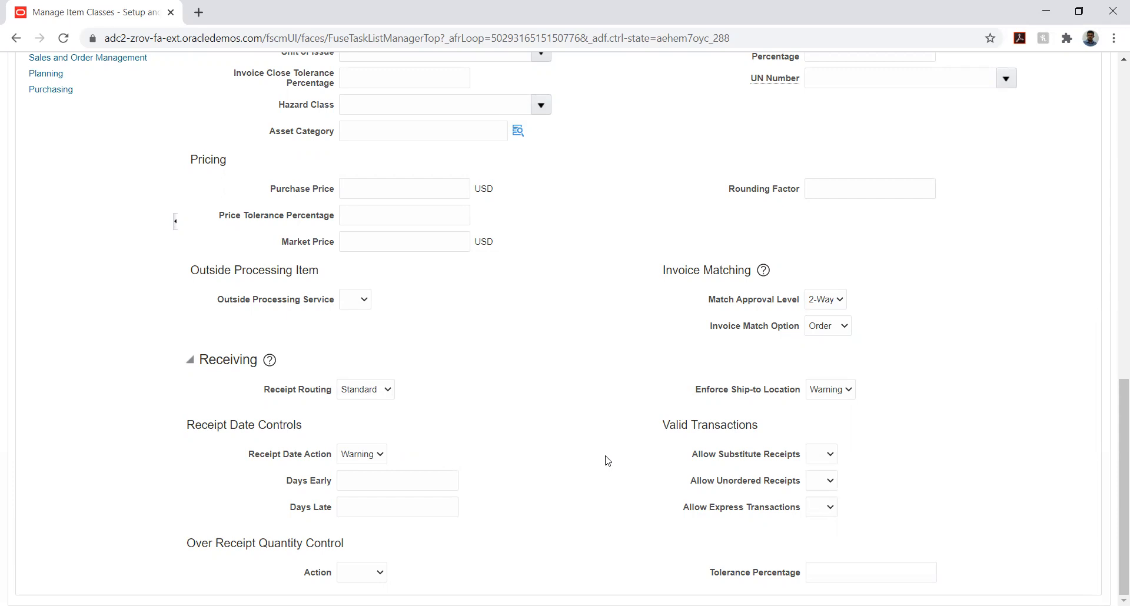
pyautogui.click(830, 509)
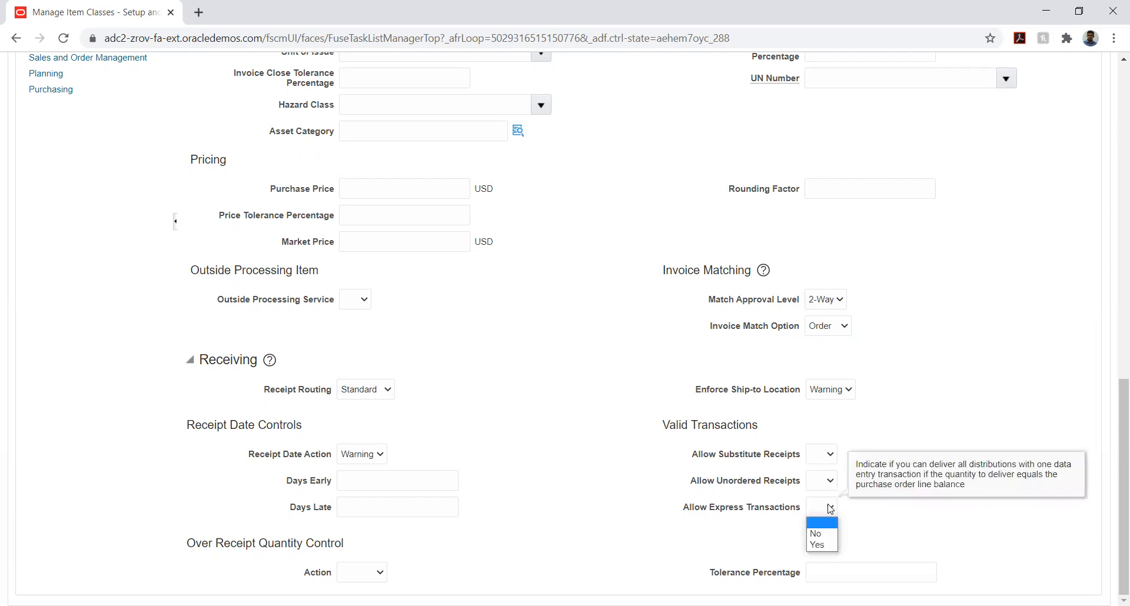
pyautogui.click(854, 525)
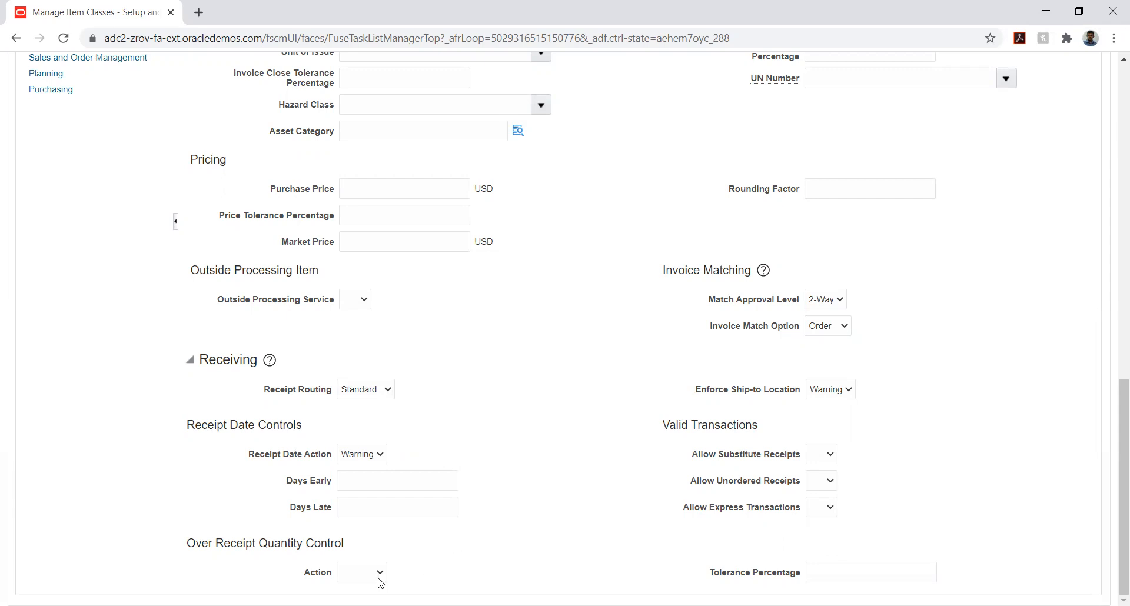
pyautogui.click(361, 575)
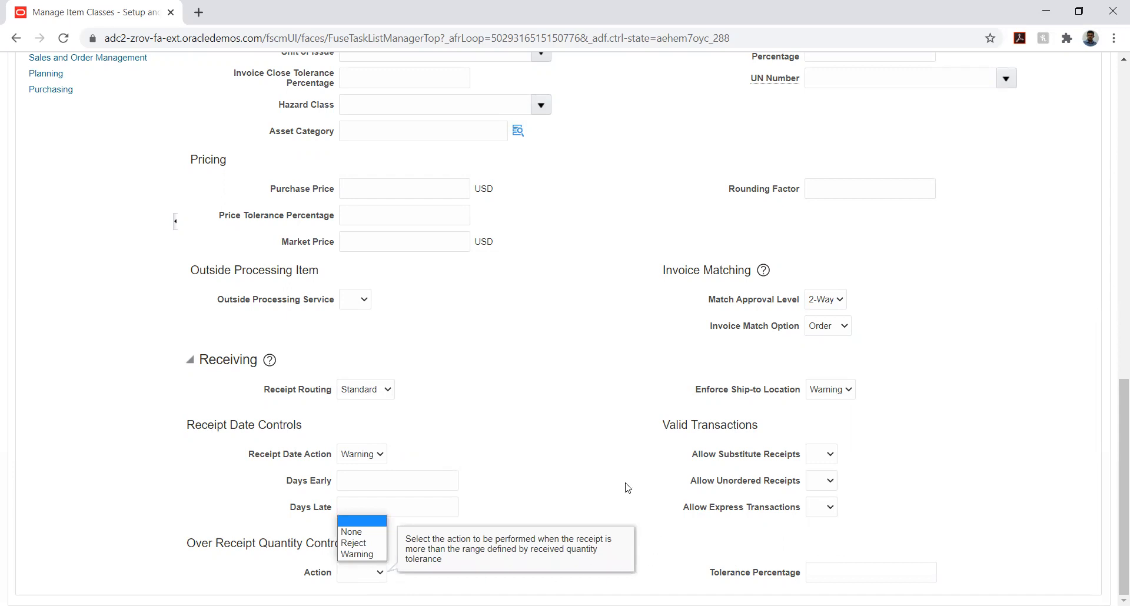
pyautogui.click(591, 481)
# In the template's Sales and Order Management specifications, set Customer Ordered and Customer Orders Enabled to Yes
pyautogui.scroll(6, 647, 399)
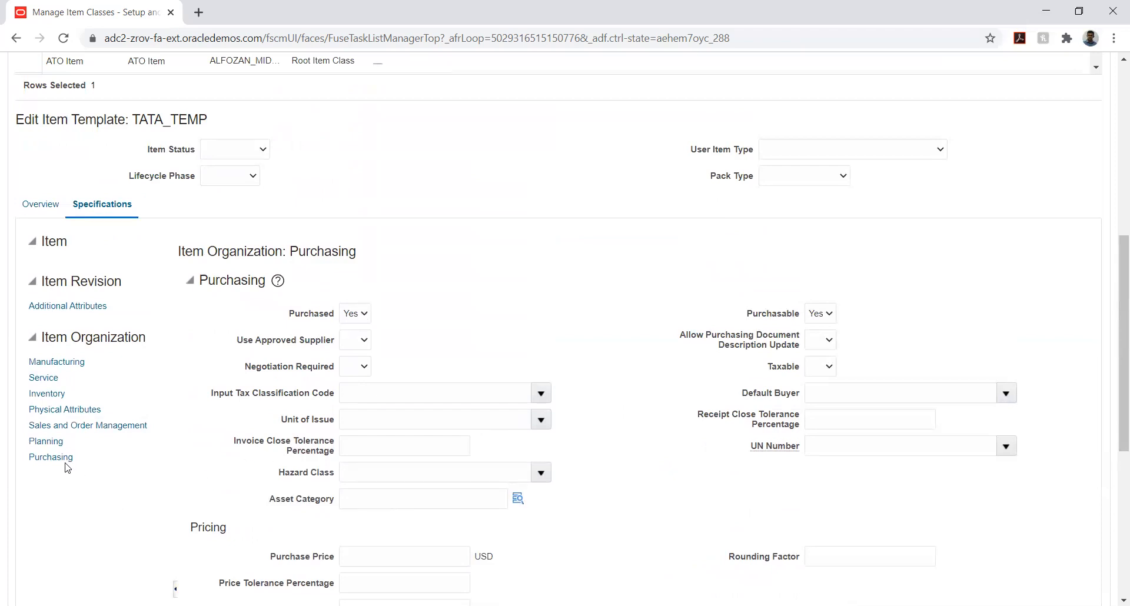
pyautogui.click(51, 427)
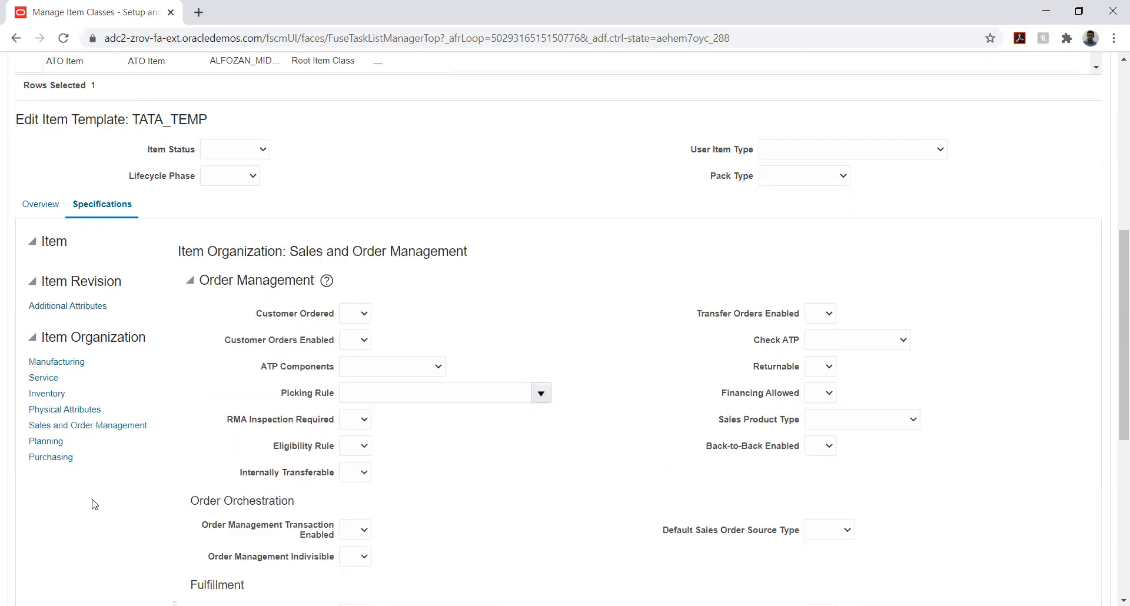
pyautogui.click(355, 313)
pyautogui.click(347, 352)
pyautogui.click(429, 319)
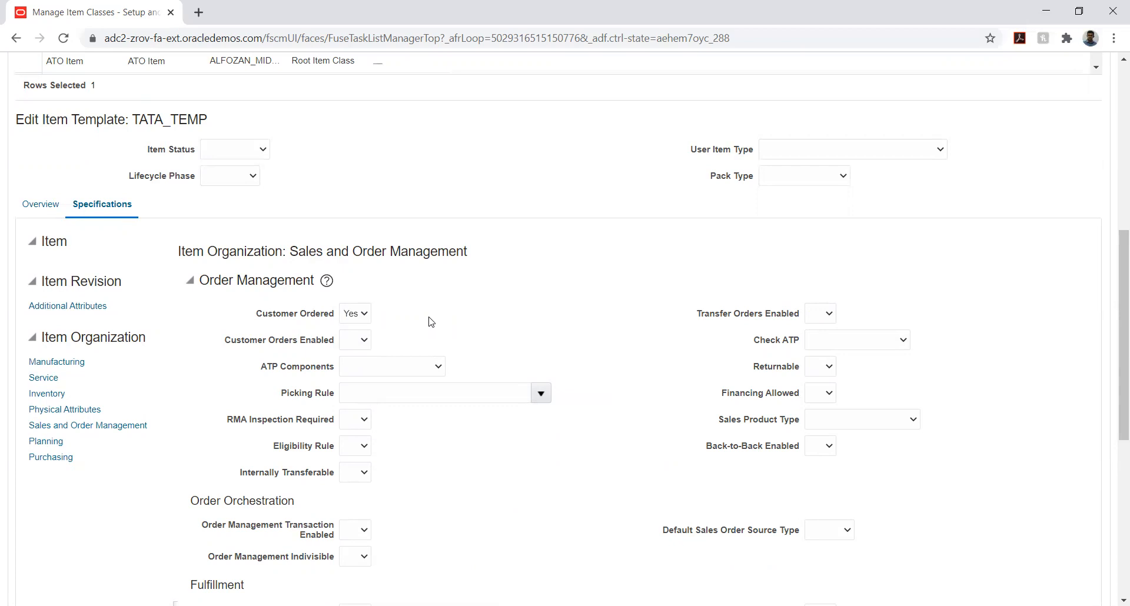
pyautogui.click(358, 347)
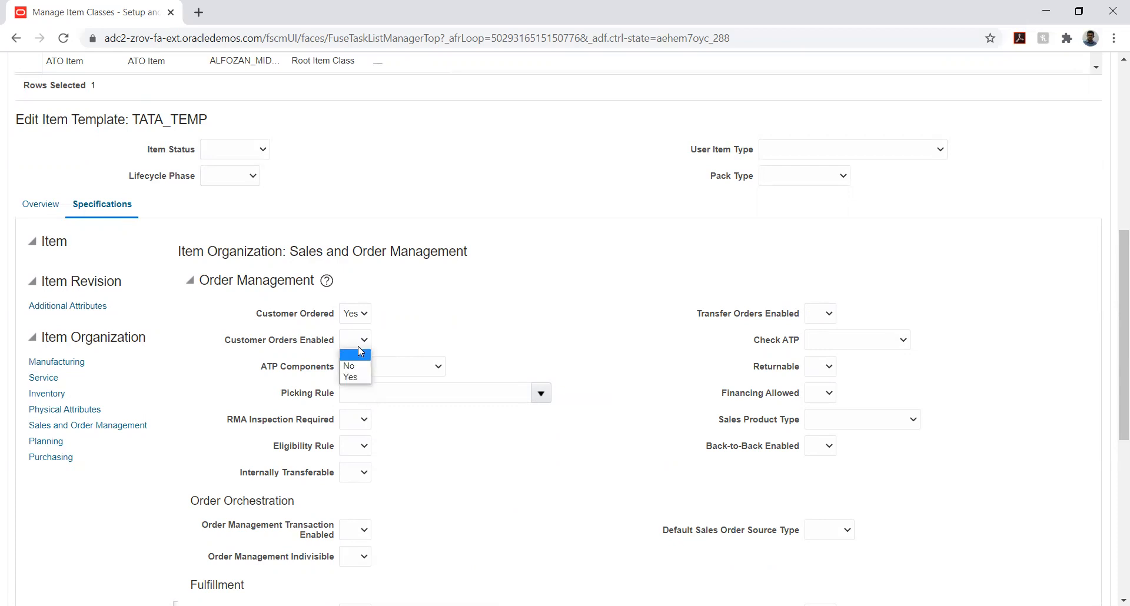
pyautogui.click(353, 379)
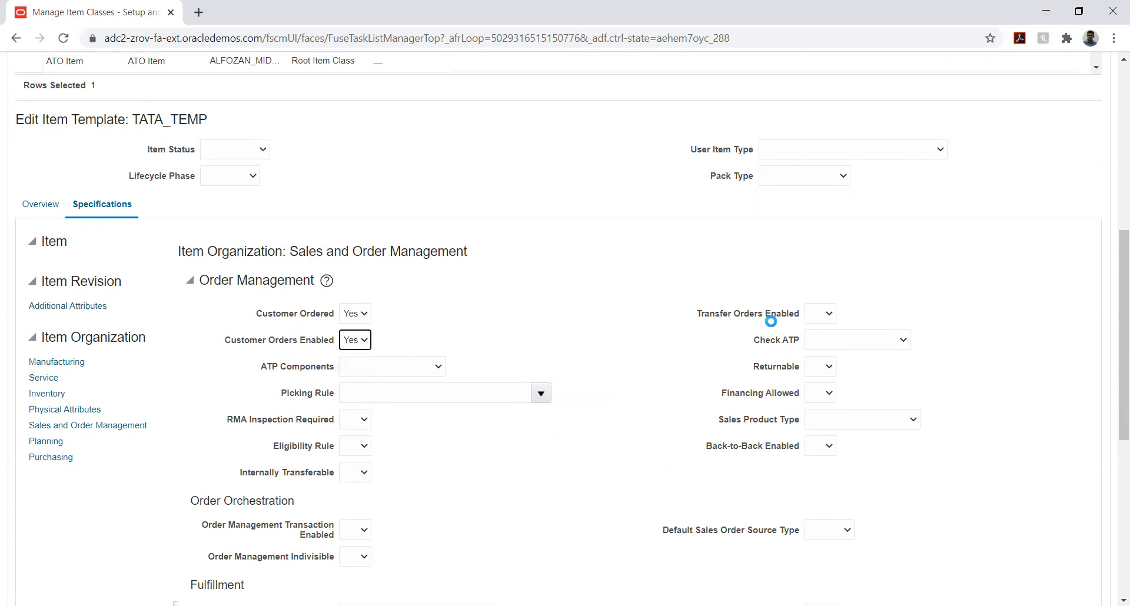
# Set Transfer Orders Enabled and Returnable to Yes, and check the description of the Check ATP attribute
pyautogui.click(820, 315)
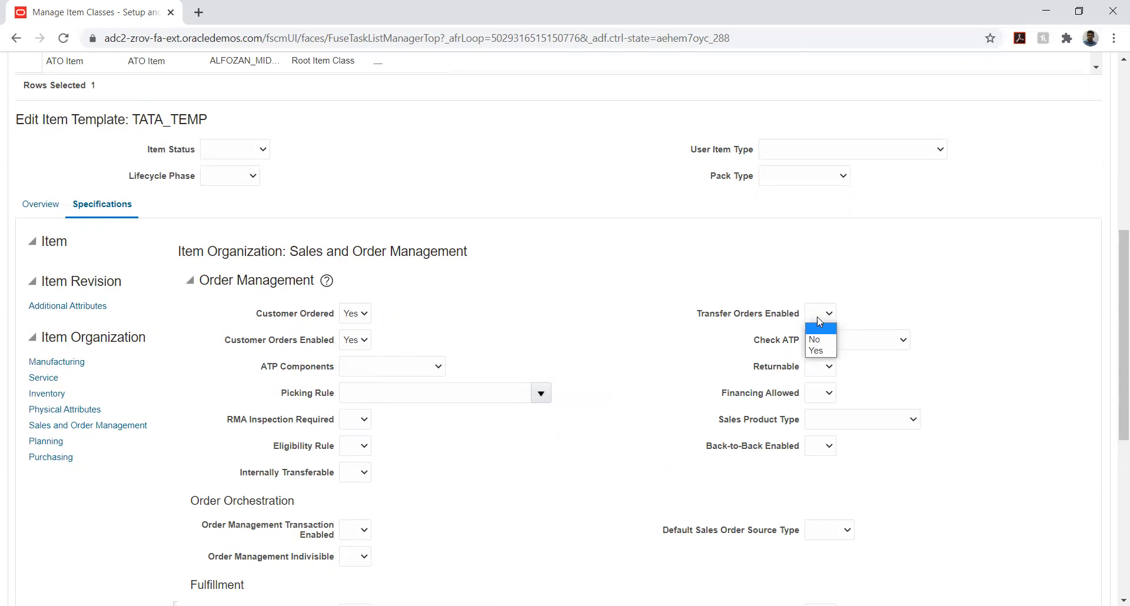
pyautogui.click(816, 350)
pyautogui.click(822, 373)
pyautogui.click(815, 392)
pyautogui.moveTo(874, 345)
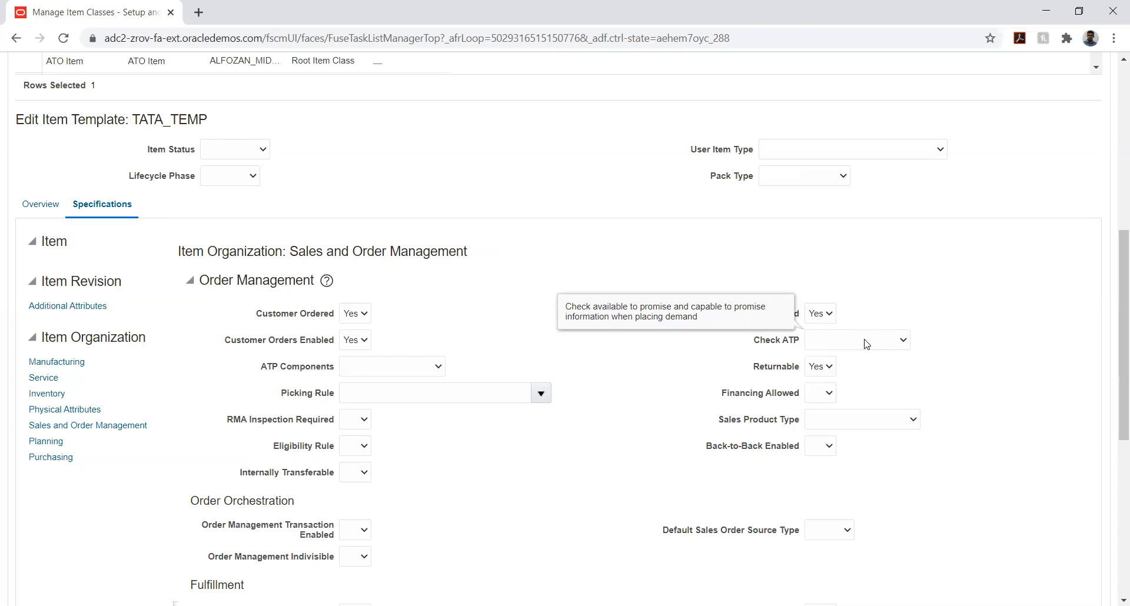
pyautogui.click(771, 343)
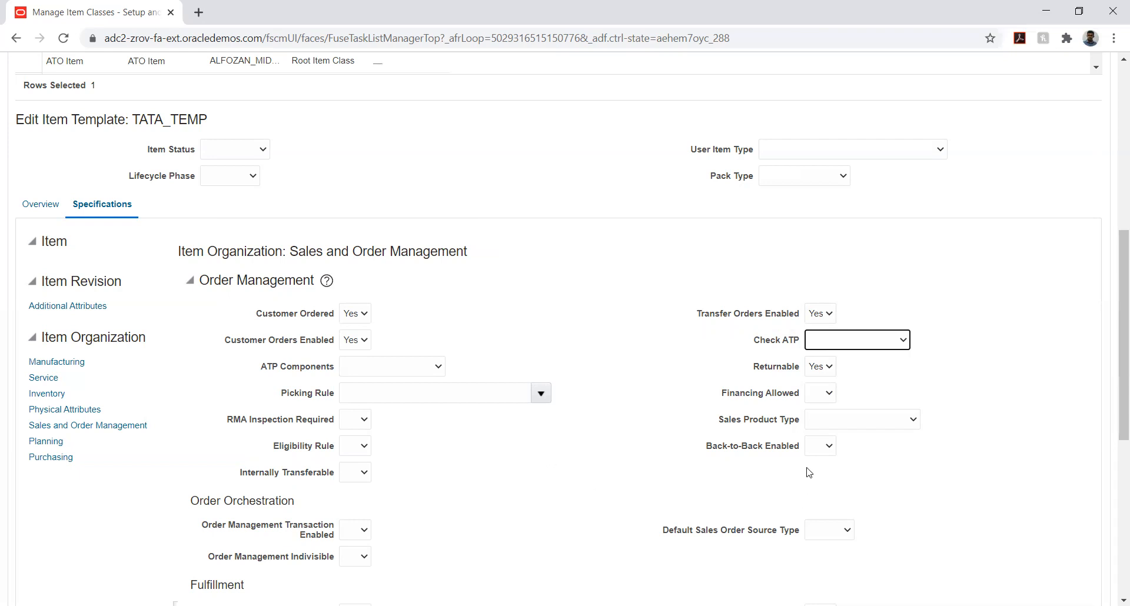
# Set Back-to-Back Enabled and Internally Transferable to Yes in the order management attributes
pyautogui.click(817, 445)
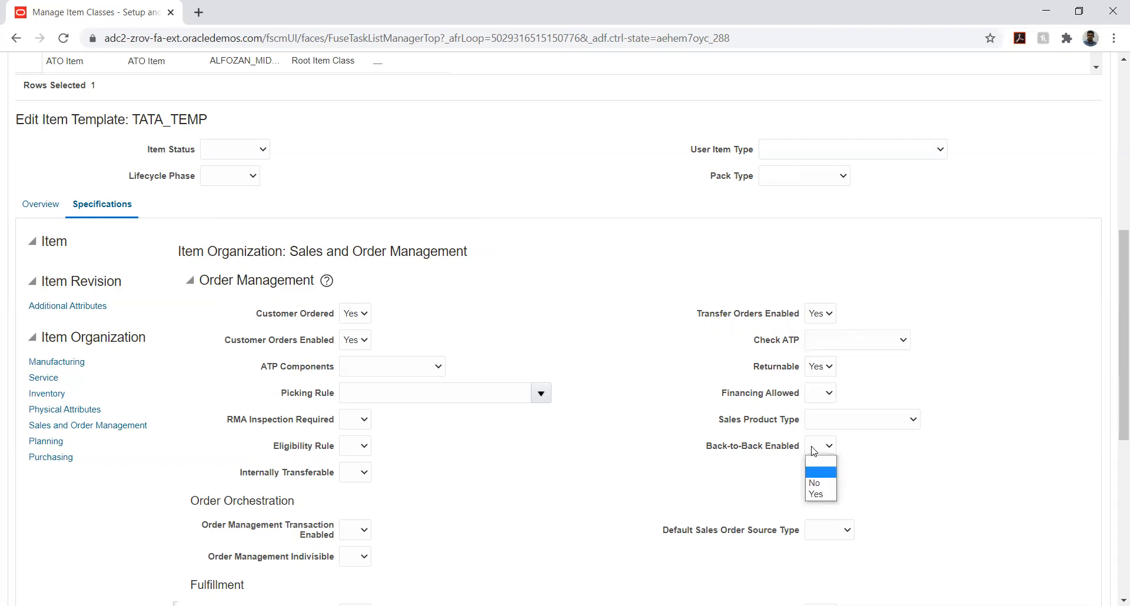
pyautogui.click(817, 495)
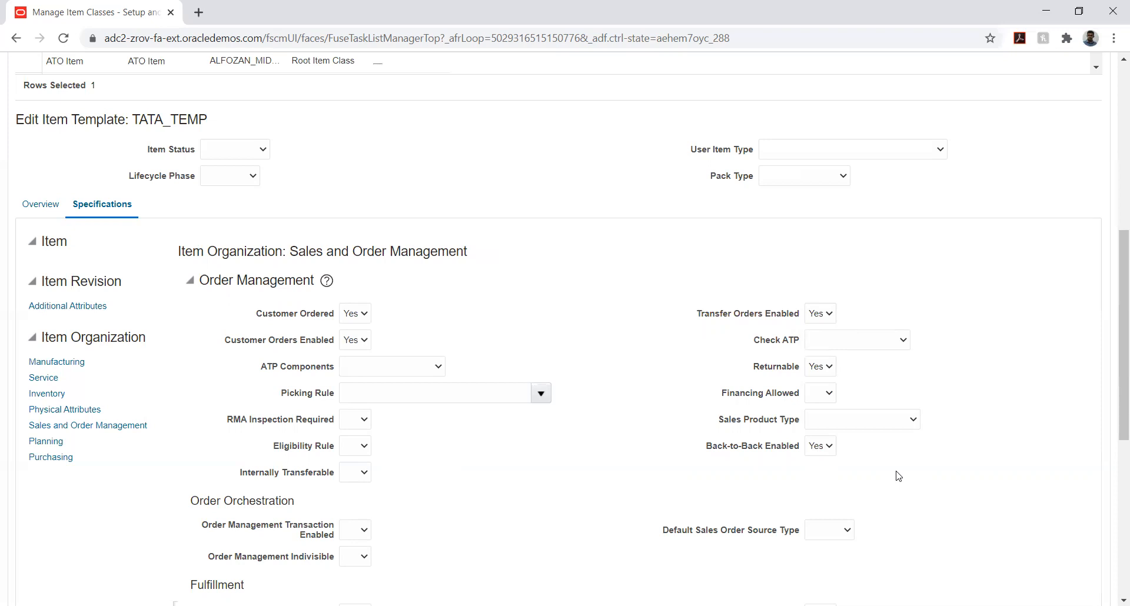
pyautogui.click(355, 475)
pyautogui.click(350, 510)
pyautogui.click(424, 443)
# Set Order Management Transaction Enabled to Yes in the order orchestration attributes
pyautogui.scroll(-3, 475, 432)
pyautogui.scroll(-1, 475, 432)
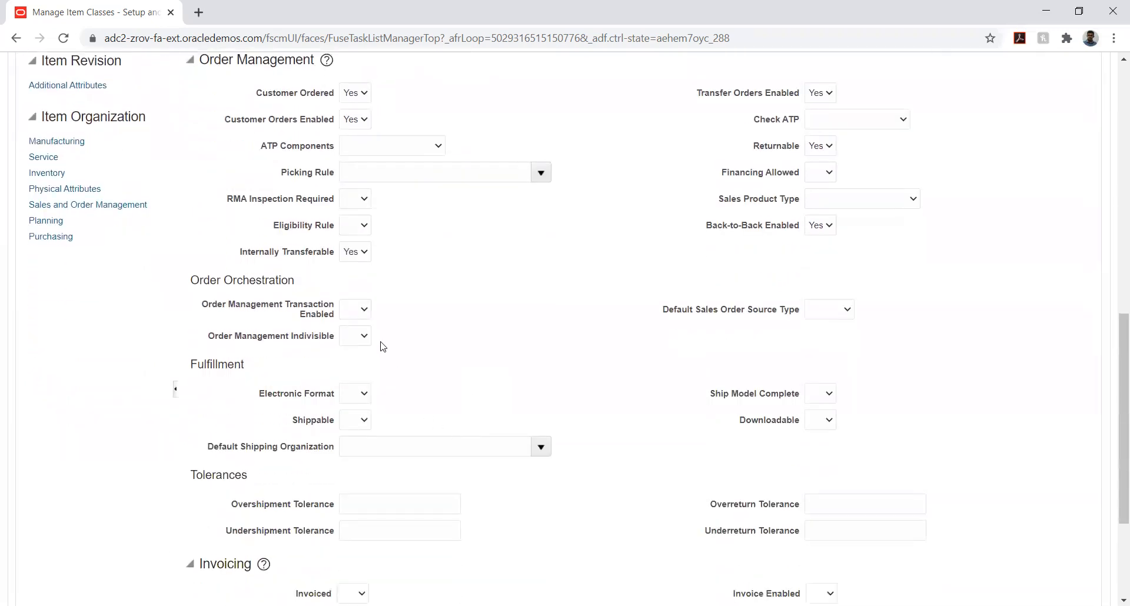
pyautogui.click(360, 309)
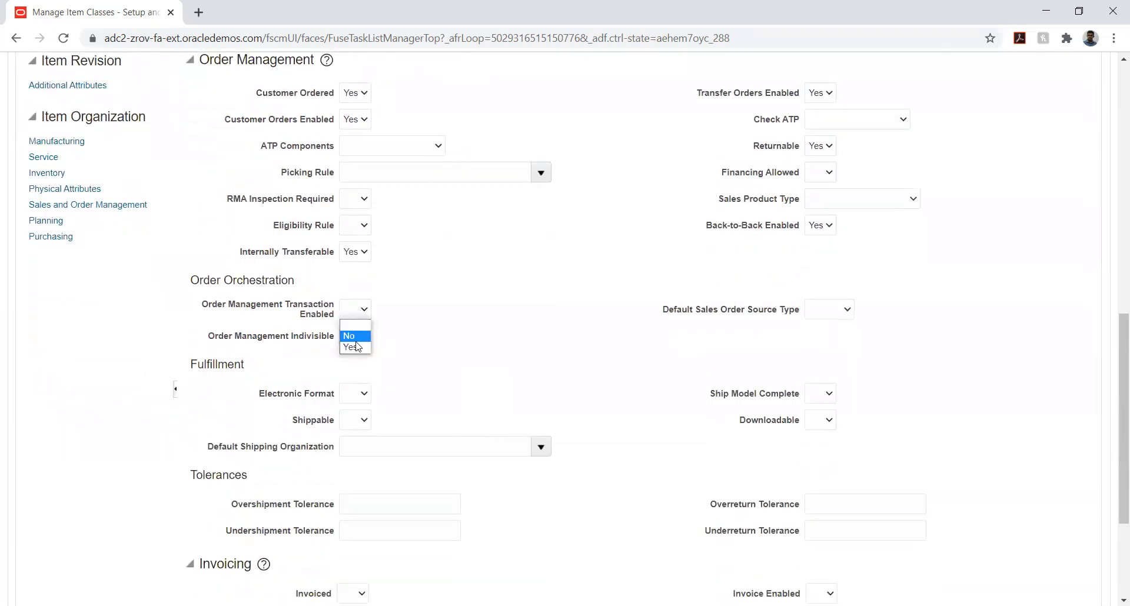
pyautogui.click(355, 344)
pyautogui.click(462, 322)
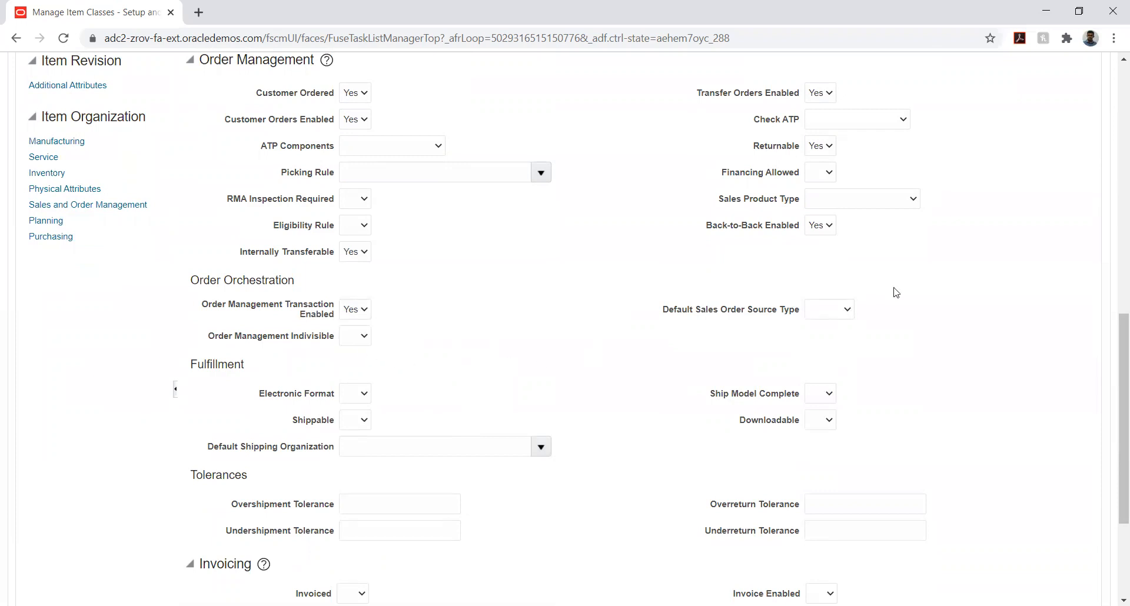
# Examine the Default Sales Order Source Type and Shippable choices and the tolerance, invoicing and web store attributes
pyautogui.click(833, 309)
pyautogui.click(907, 343)
pyautogui.scroll(-3, 662, 369)
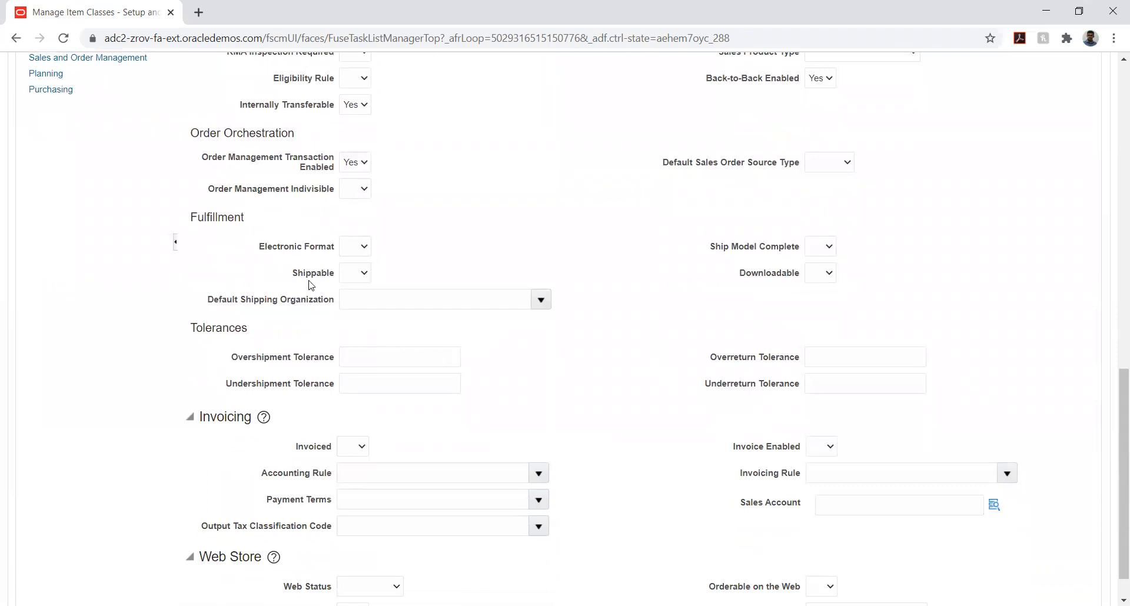
pyautogui.click(350, 279)
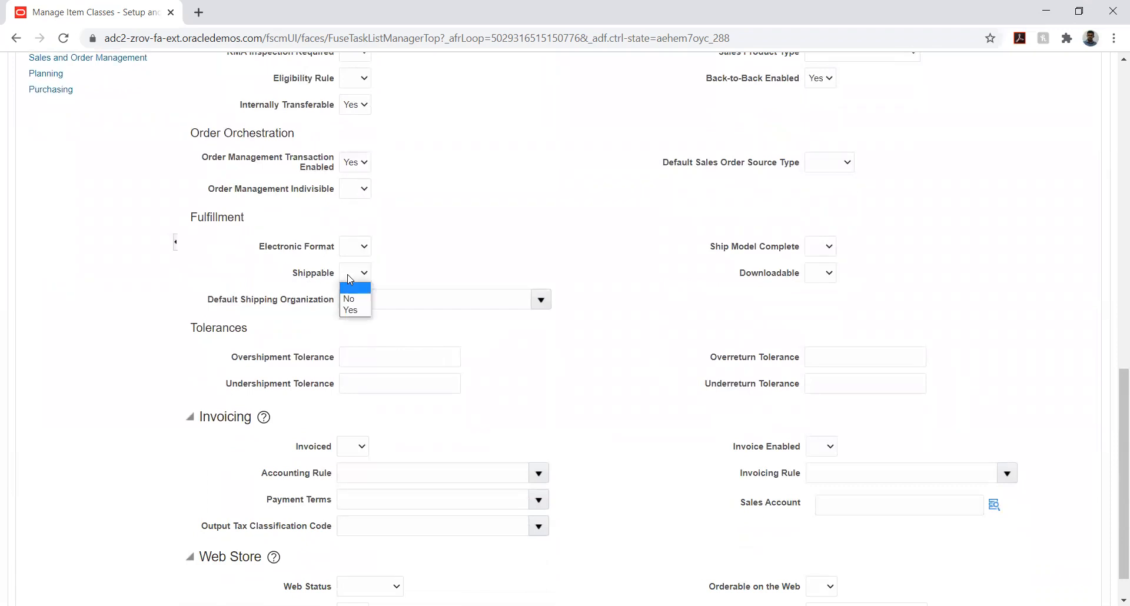
pyautogui.click(483, 251)
pyautogui.scroll(-1, 635, 382)
pyautogui.scroll(-1, 636, 381)
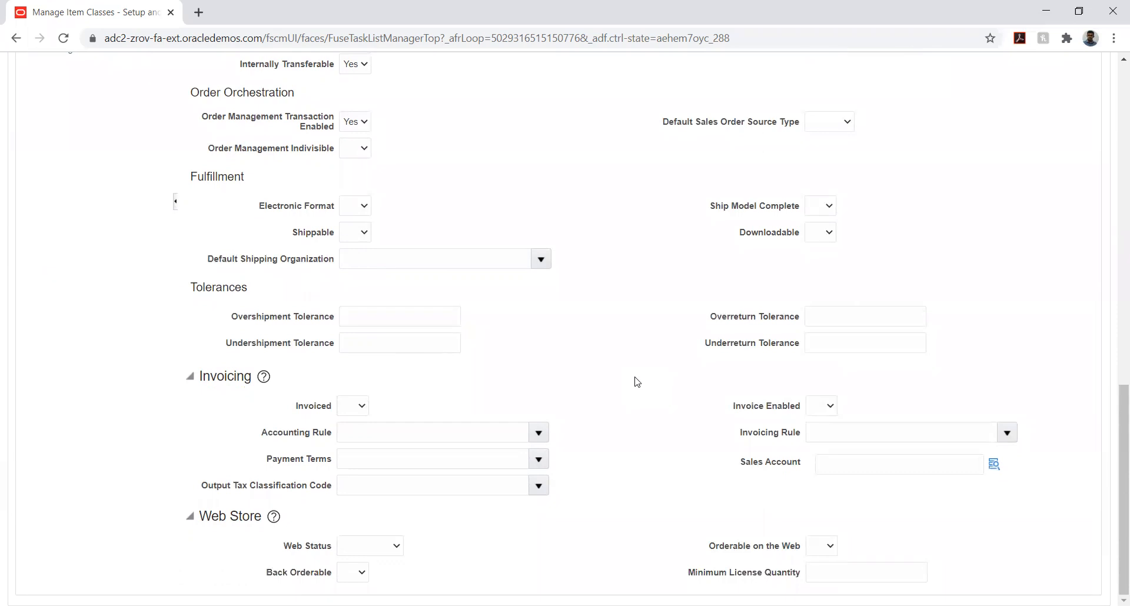
# Save the TATA_FG item class with the TATA_TEMP template's new specifications, keeping it open for editing
pyautogui.scroll(4, 635, 381)
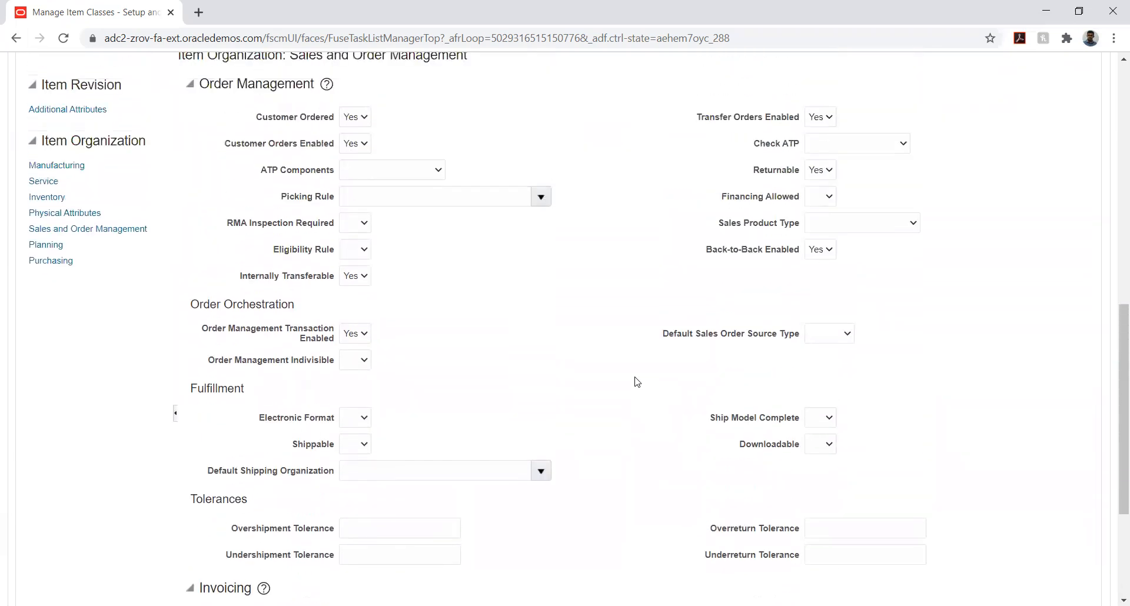
pyautogui.scroll(8, 469, 285)
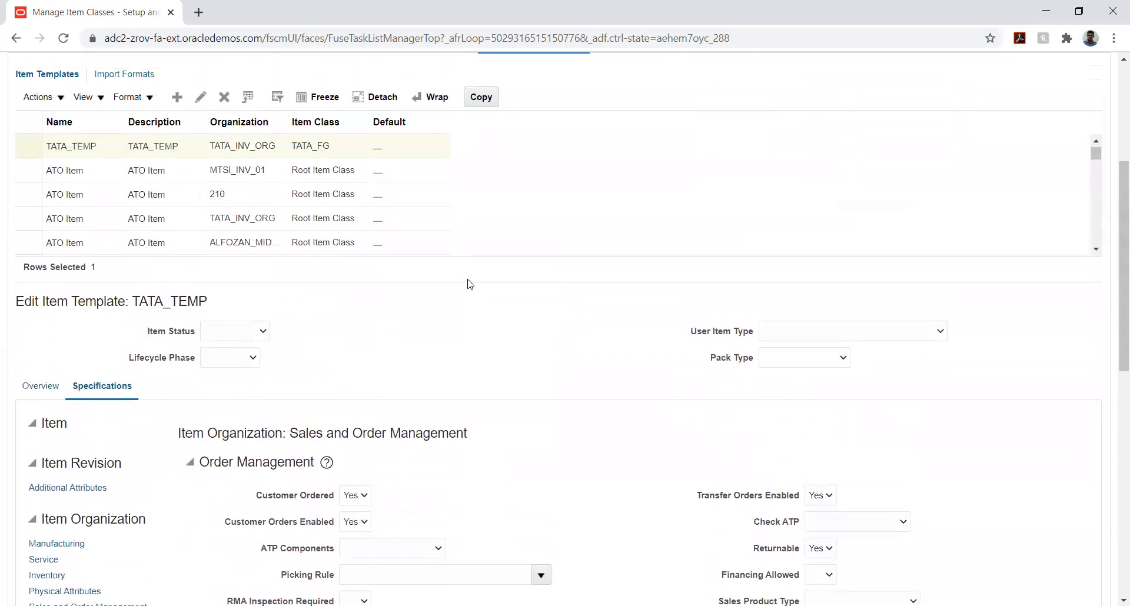
pyautogui.scroll(1, 469, 285)
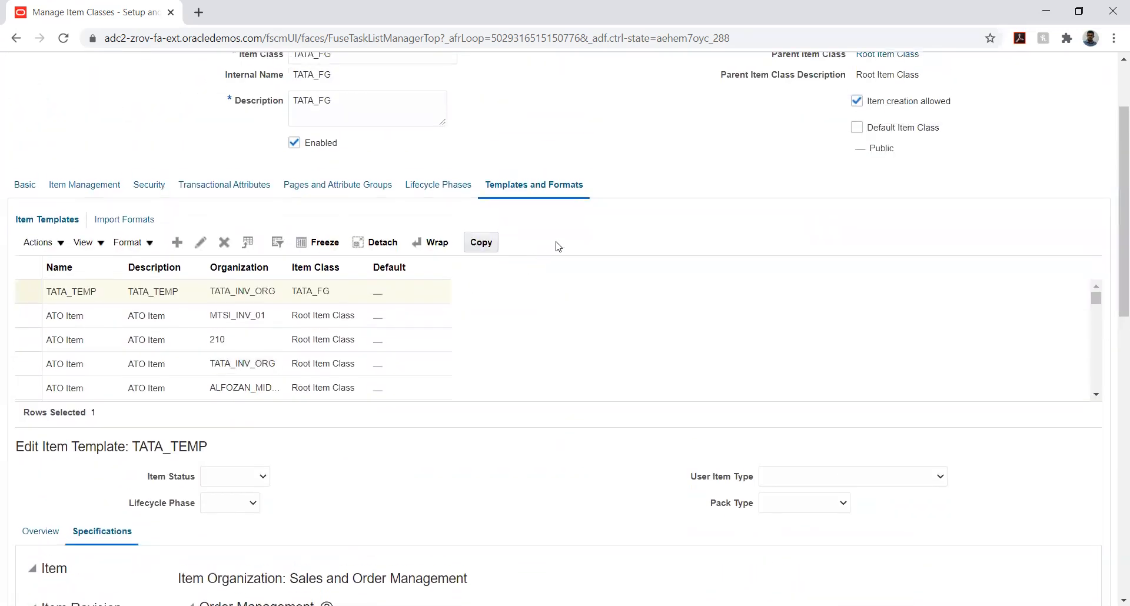
pyautogui.scroll(2, 949, 207)
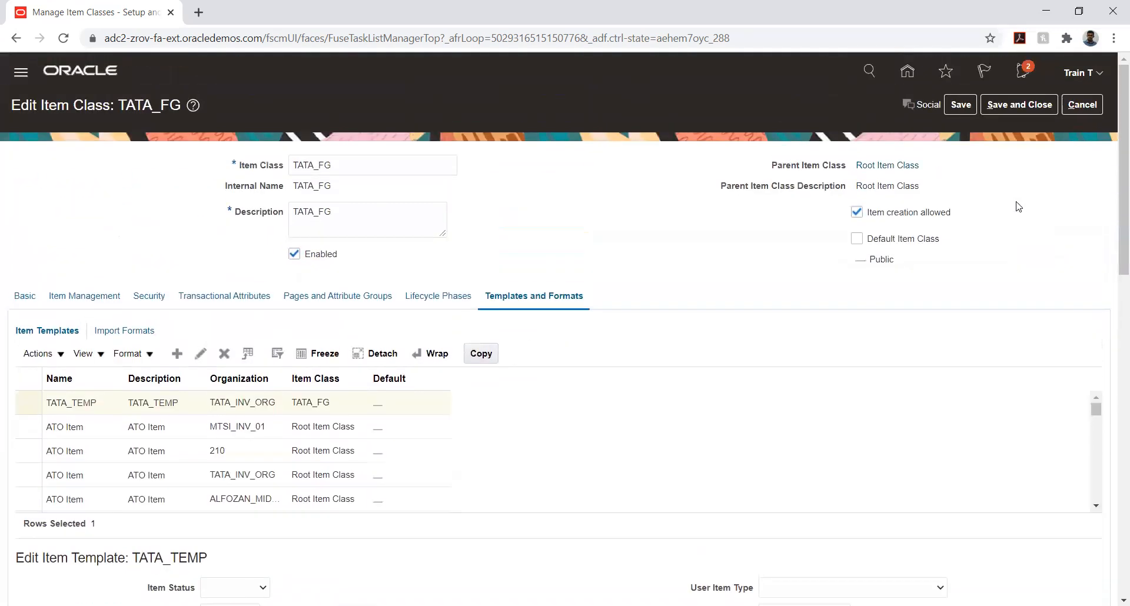
pyautogui.click(955, 107)
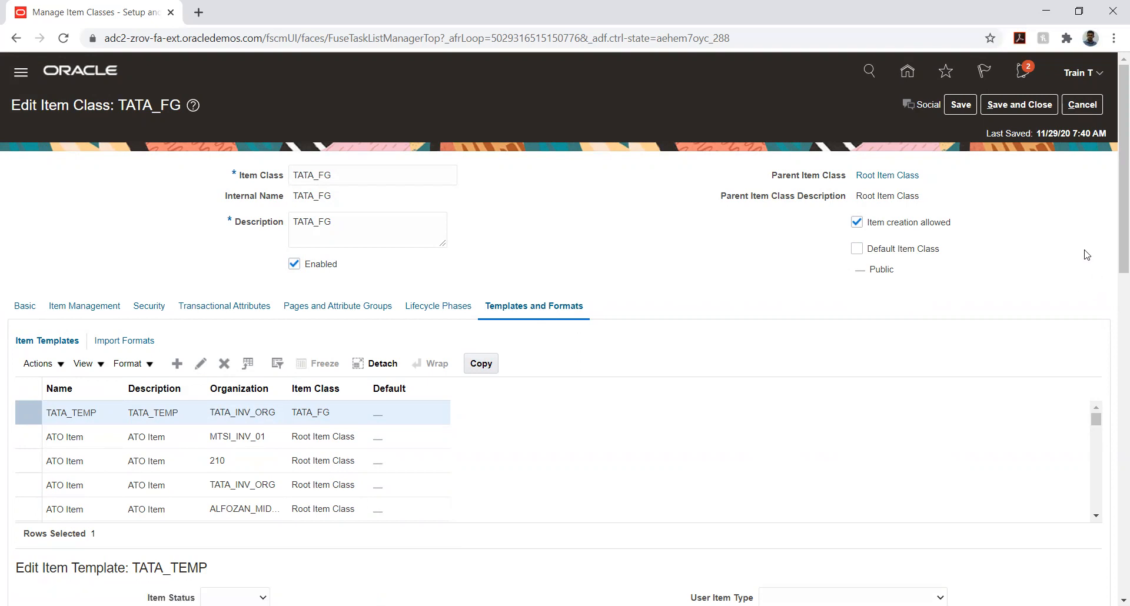
# Review the order management attributes of the TATA_TEMP template and save the TATA_FG item class again
pyautogui.scroll(-1, 1092, 253)
pyautogui.scroll(-1, 1105, 263)
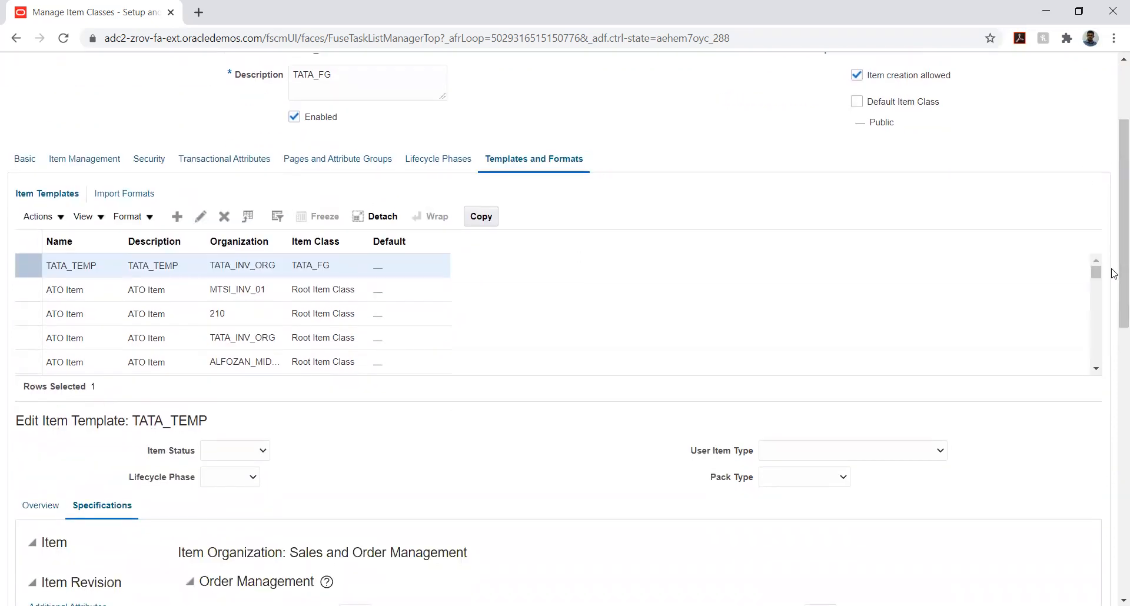
pyautogui.scroll(-3, 1113, 272)
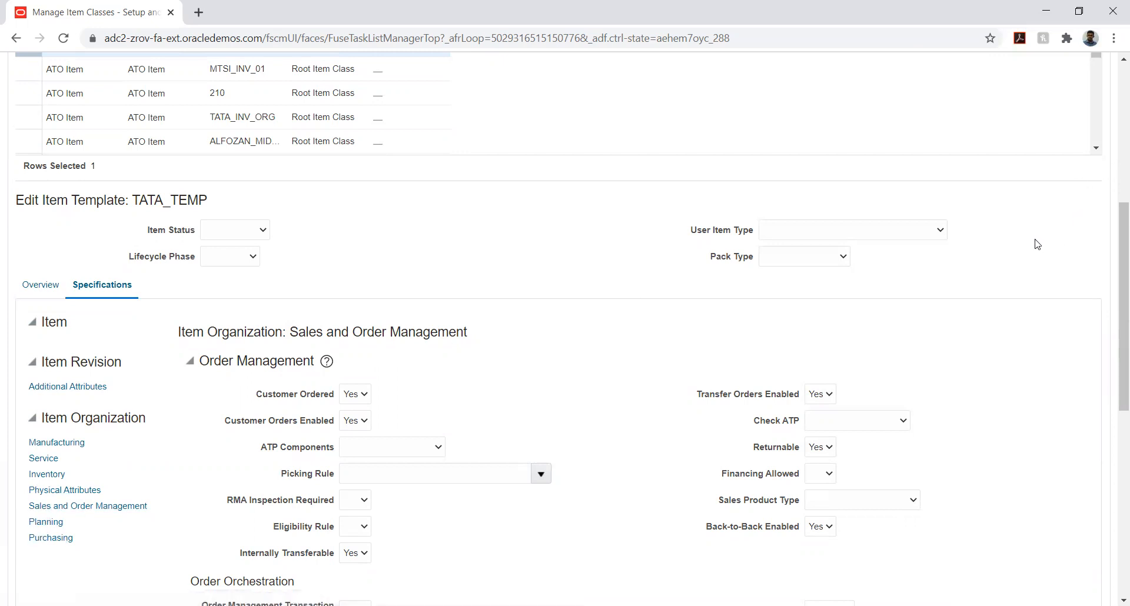
pyautogui.scroll(6, 983, 244)
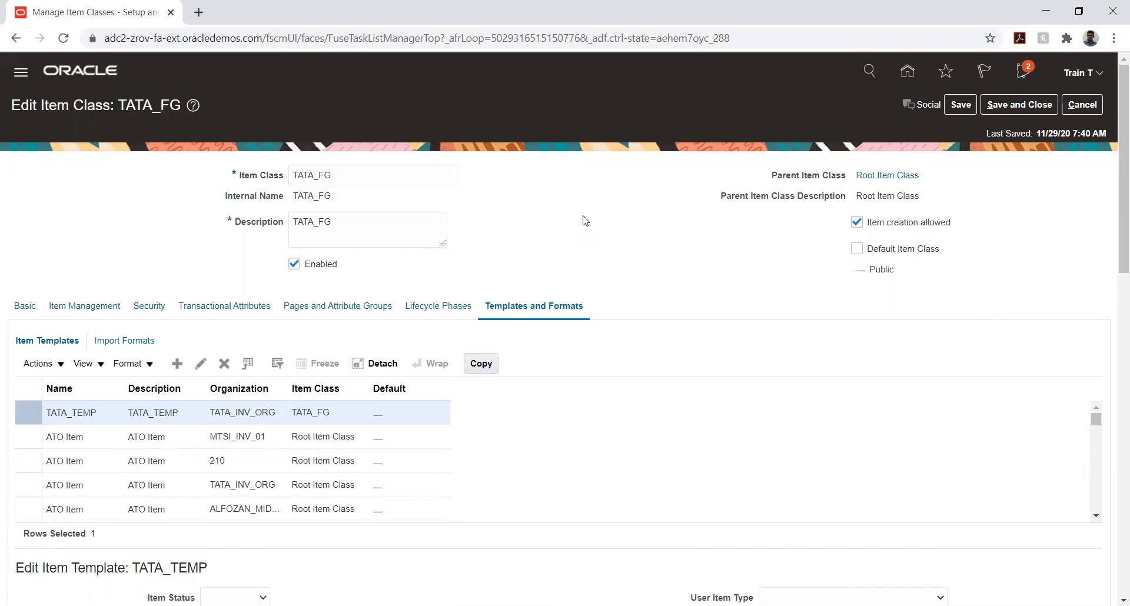
pyautogui.click(960, 109)
# Save and close the TATA_FG item class and return to the TATA SCM IMPLEMENTATION task list
pyautogui.click(1013, 106)
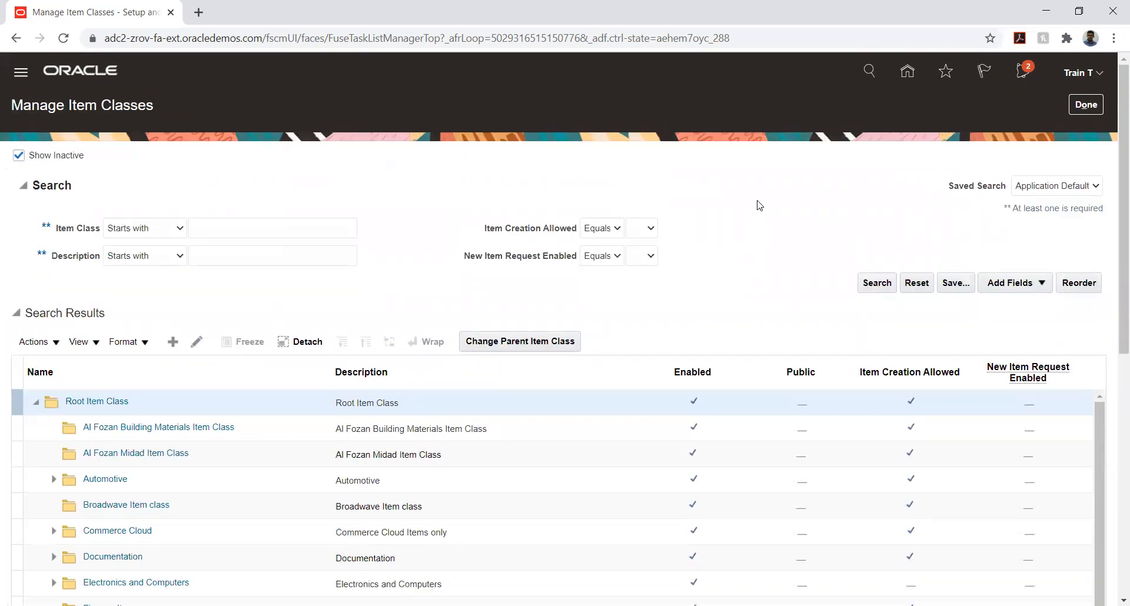
pyautogui.scroll(-1, 760, 205)
pyautogui.scroll(-3, 758, 203)
pyautogui.scroll(4, 766, 200)
pyautogui.click(1089, 104)
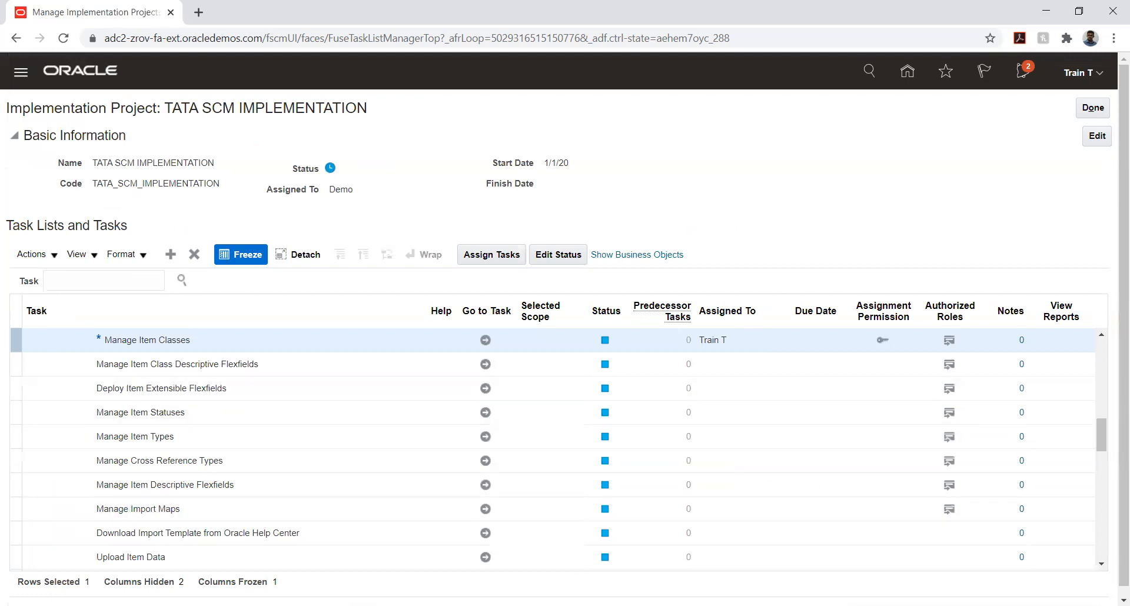
# Open the Security Console and go to its user accounts, dismissing the import process warning
pyautogui.hotkey('alt', 'Tab')
pyautogui.click(17, 72)
pyautogui.scroll(-6, 367, 384)
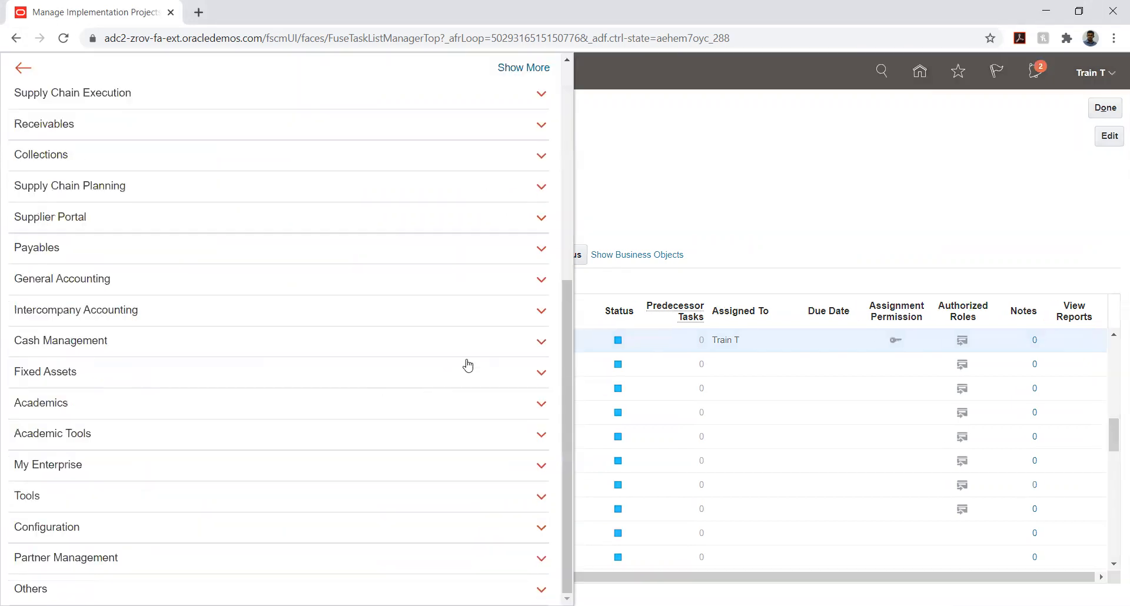
pyautogui.click(270, 500)
pyautogui.scroll(-2, 279, 478)
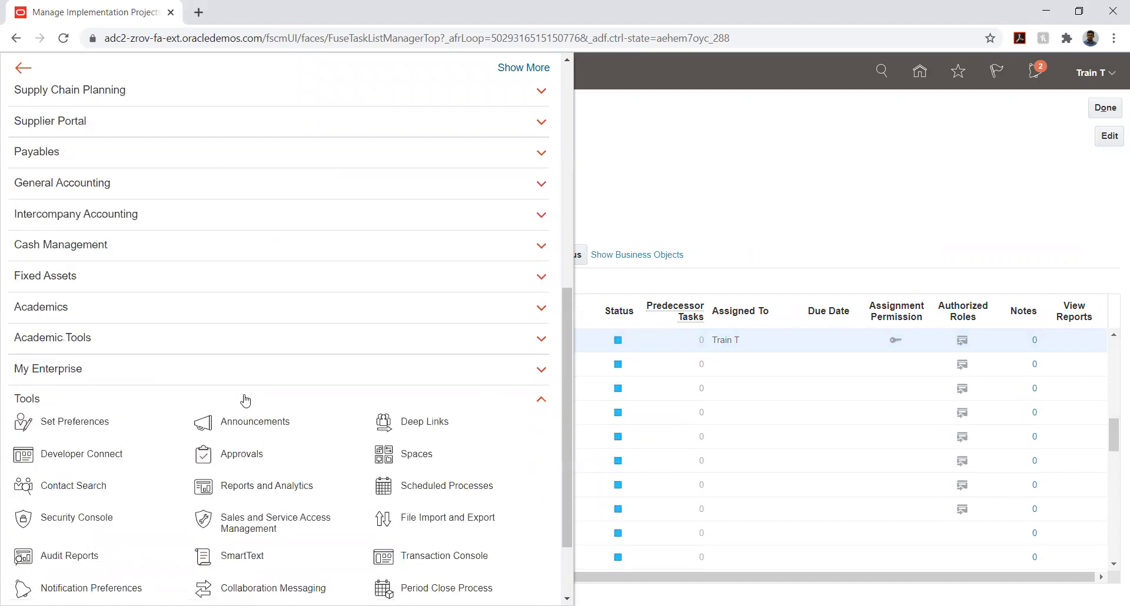
pyautogui.click(103, 520)
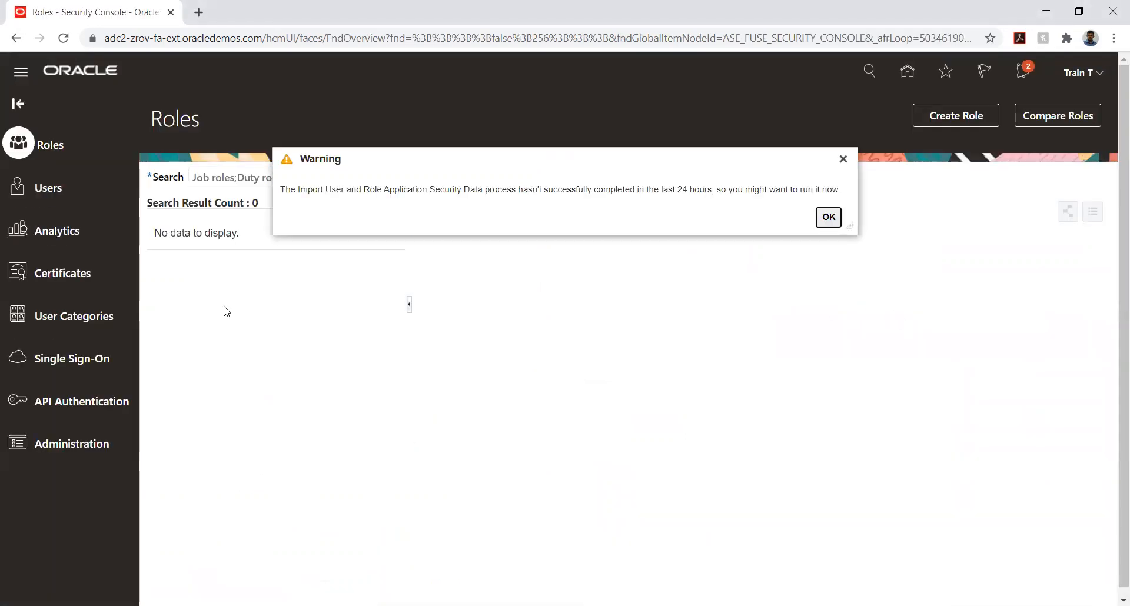
pyautogui.click(829, 217)
pyautogui.click(44, 189)
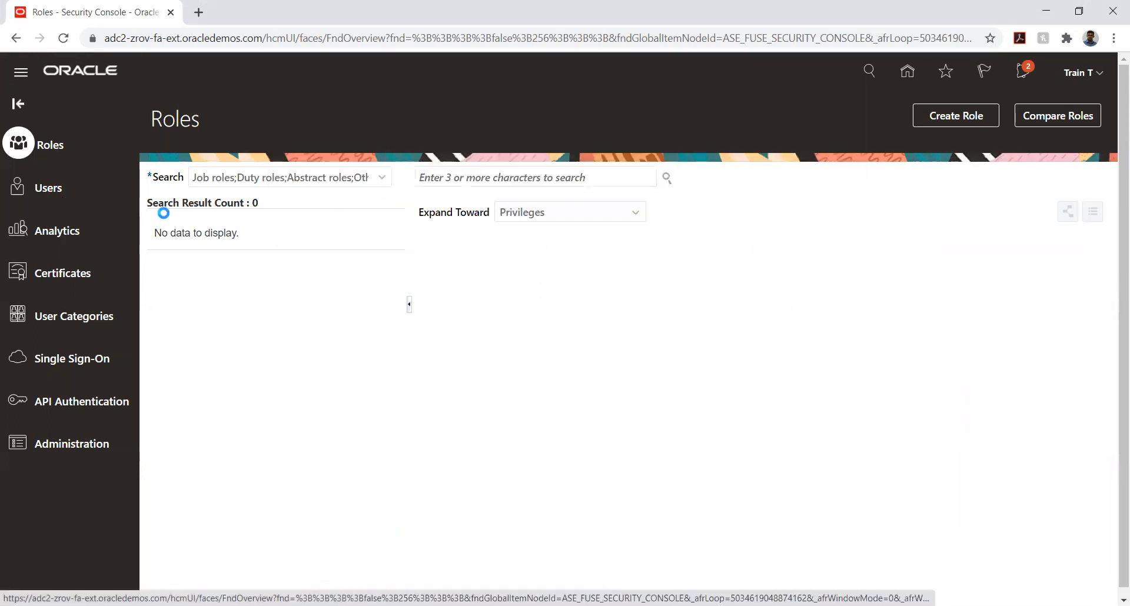
# Search the user accounts for the signed-in user's name and open that account for editing
pyautogui.click(364, 179)
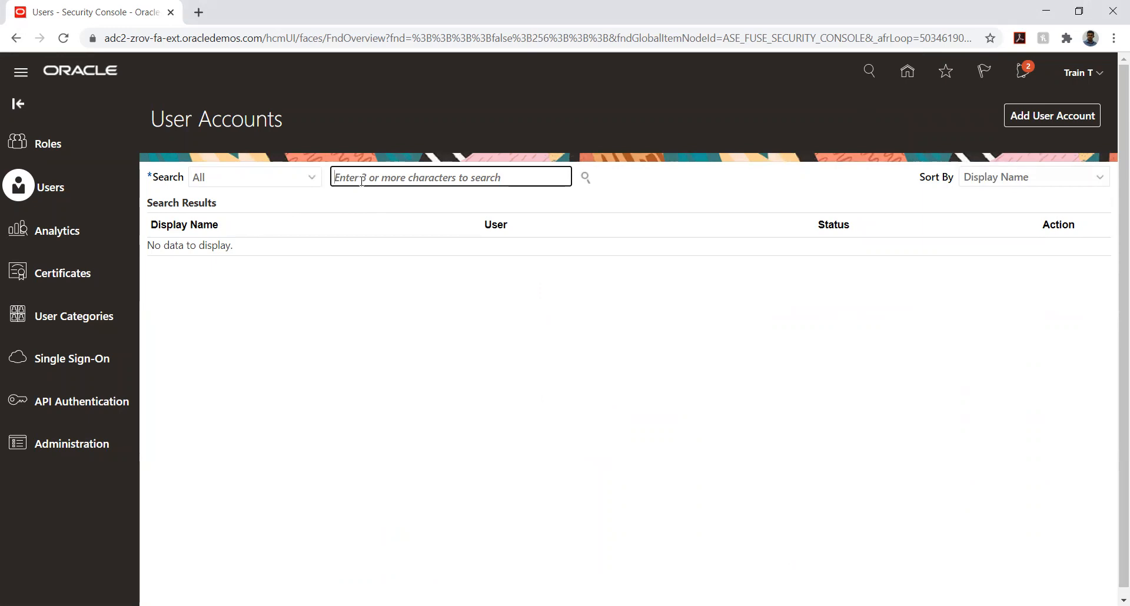
pyautogui.write('t')
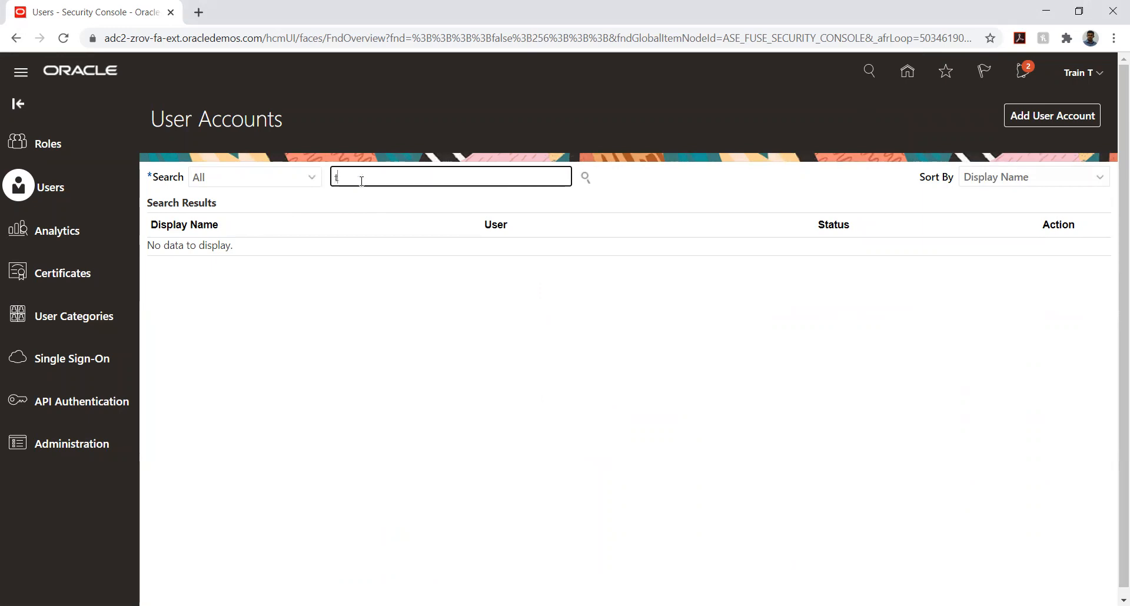
pyautogui.press('BackSpace')
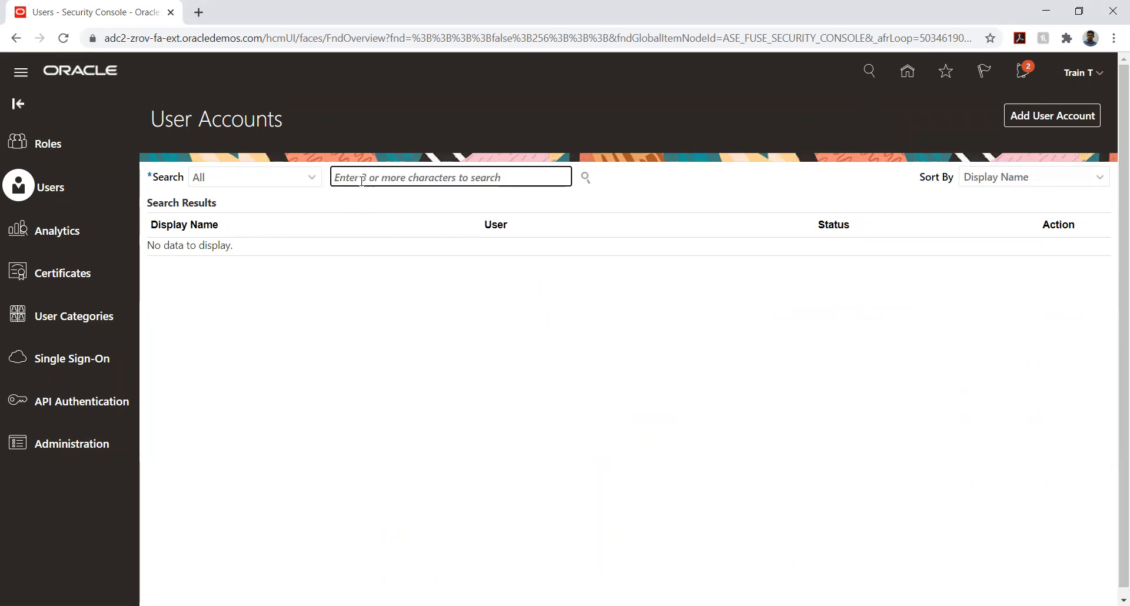
pyautogui.write('Train T')
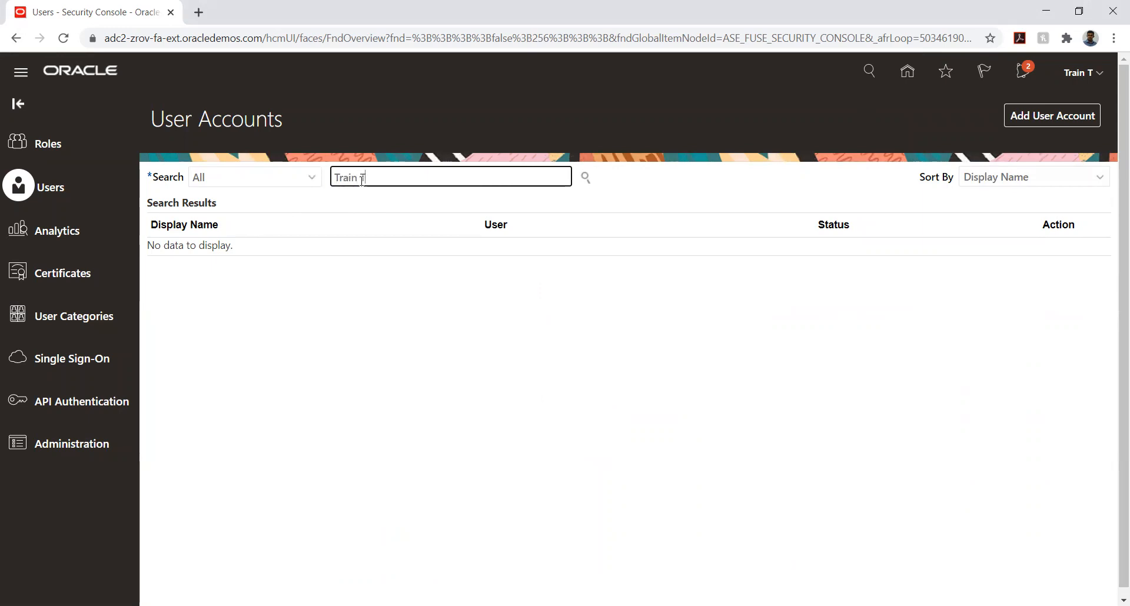
pyautogui.press('Return')
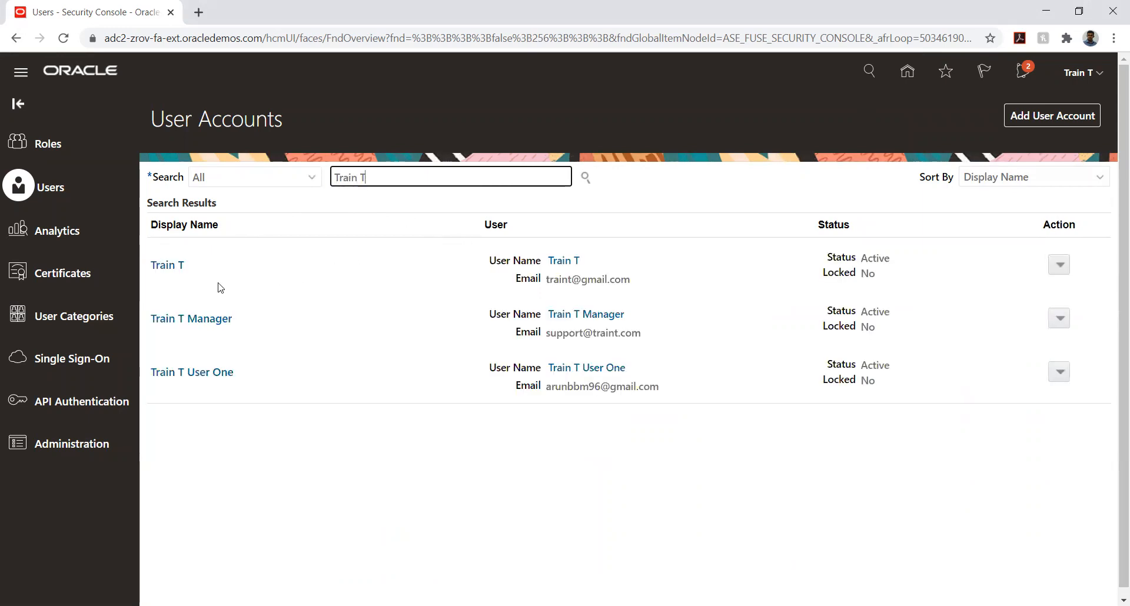
pyautogui.click(170, 266)
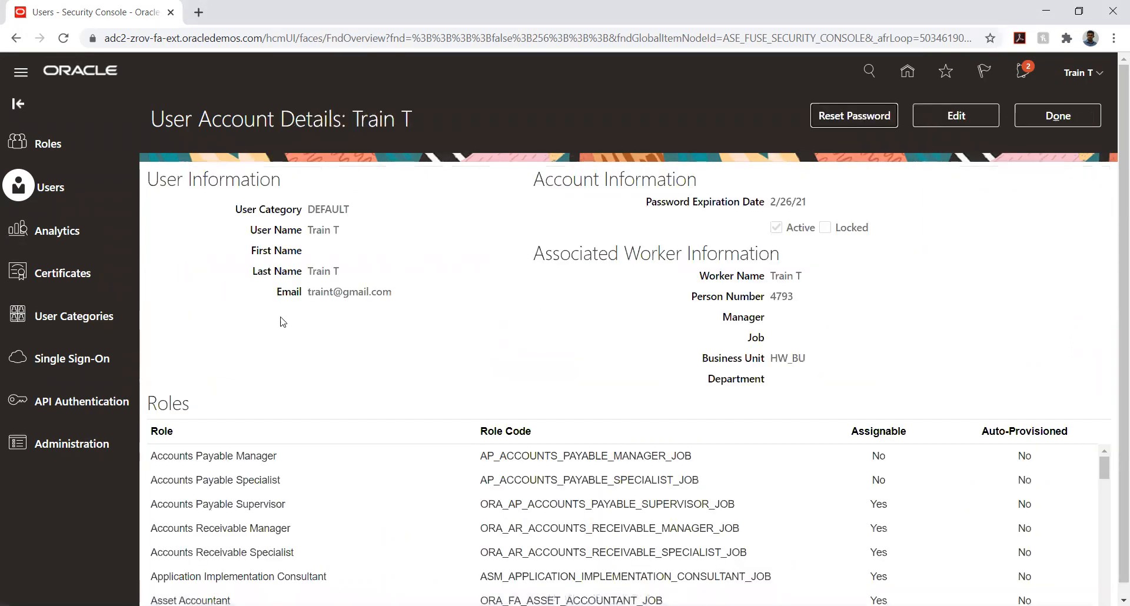
pyautogui.click(970, 114)
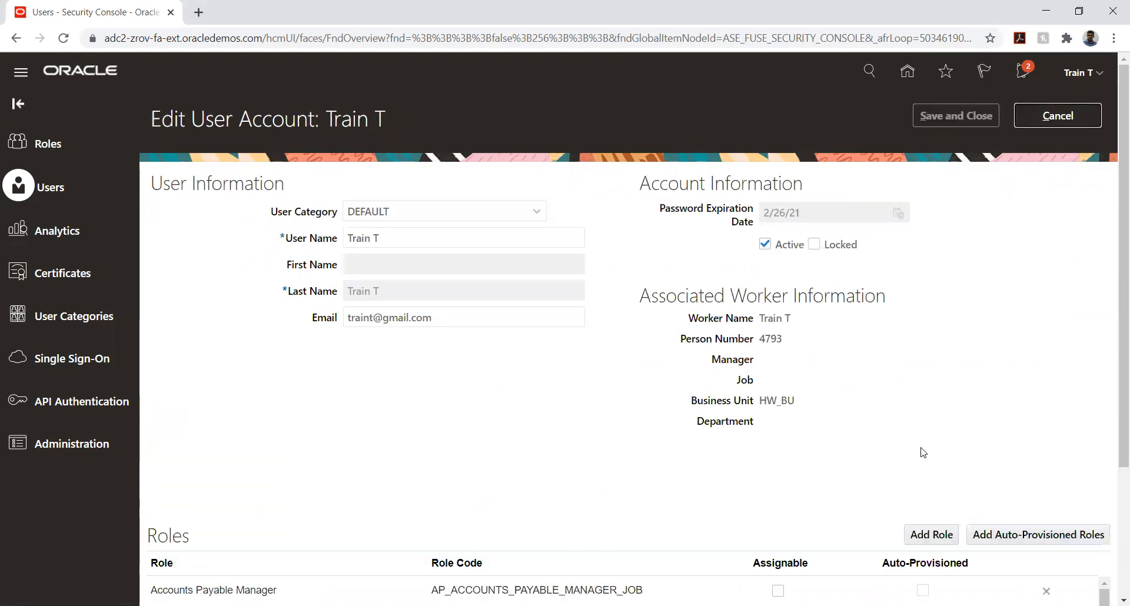
# Examine the account's assigned roles as far as Product Manager, without adding a role membership
pyautogui.scroll(-3, 891, 427)
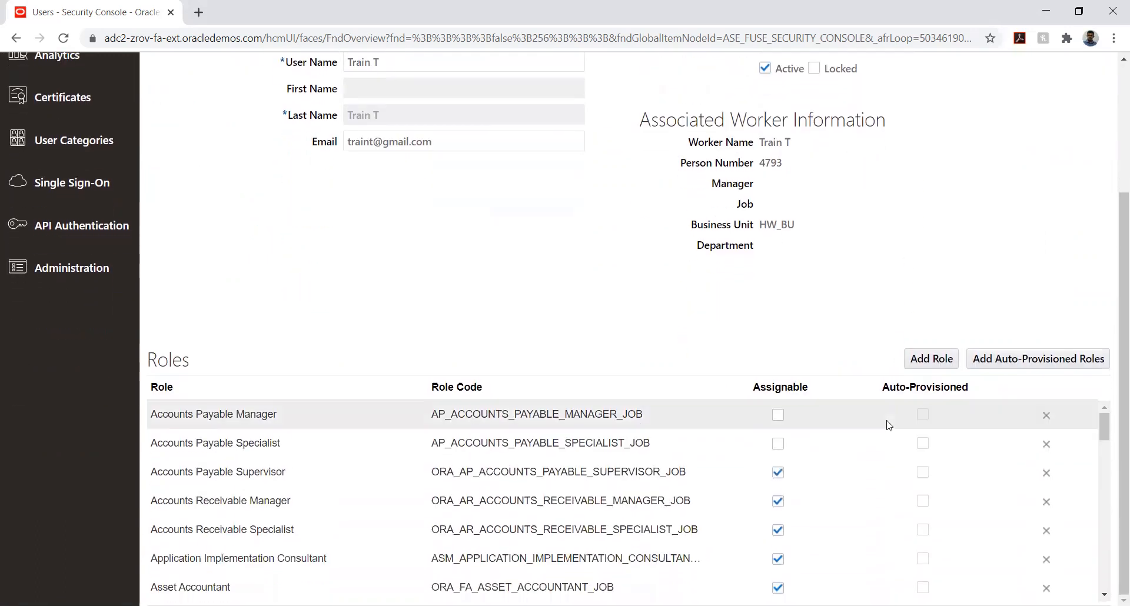
pyautogui.click(929, 360)
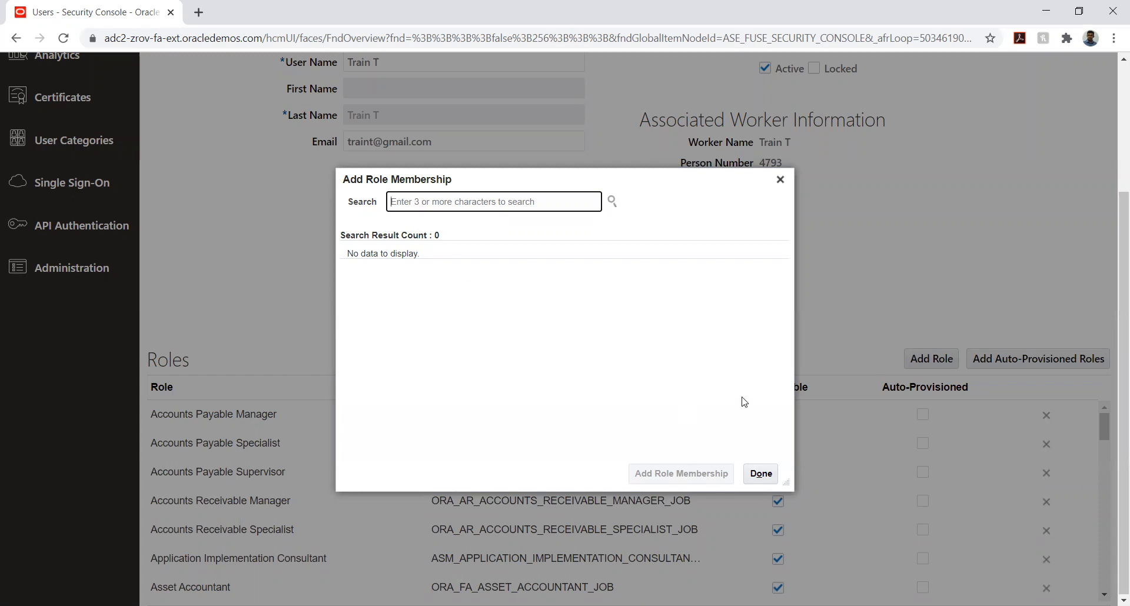
pyautogui.click(761, 474)
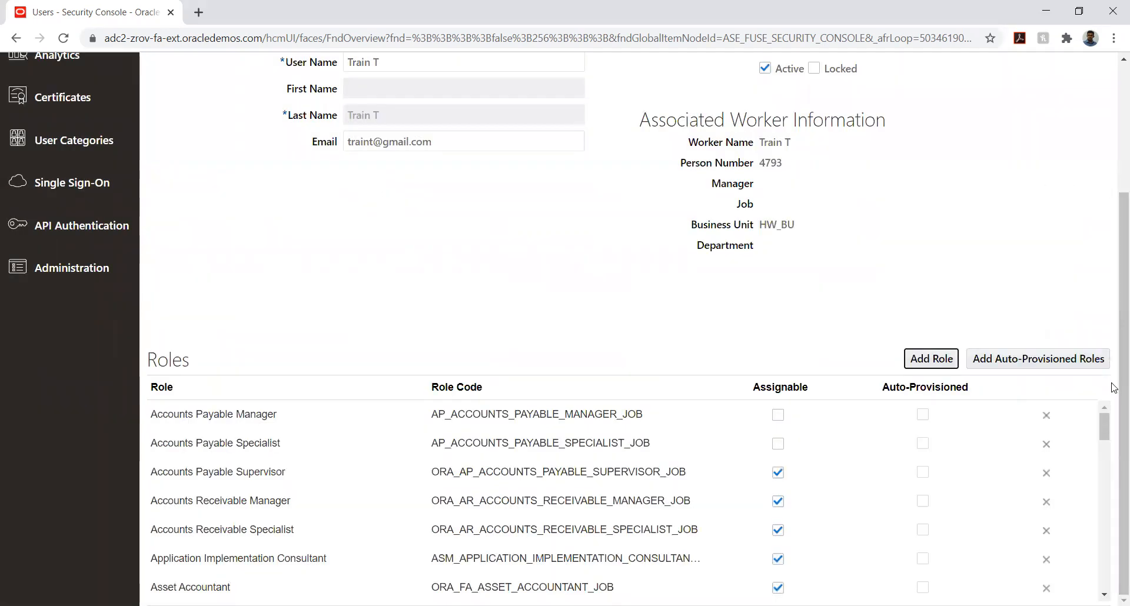
pyautogui.scroll(-3, 534, 430)
pyautogui.scroll(-8, 534, 430)
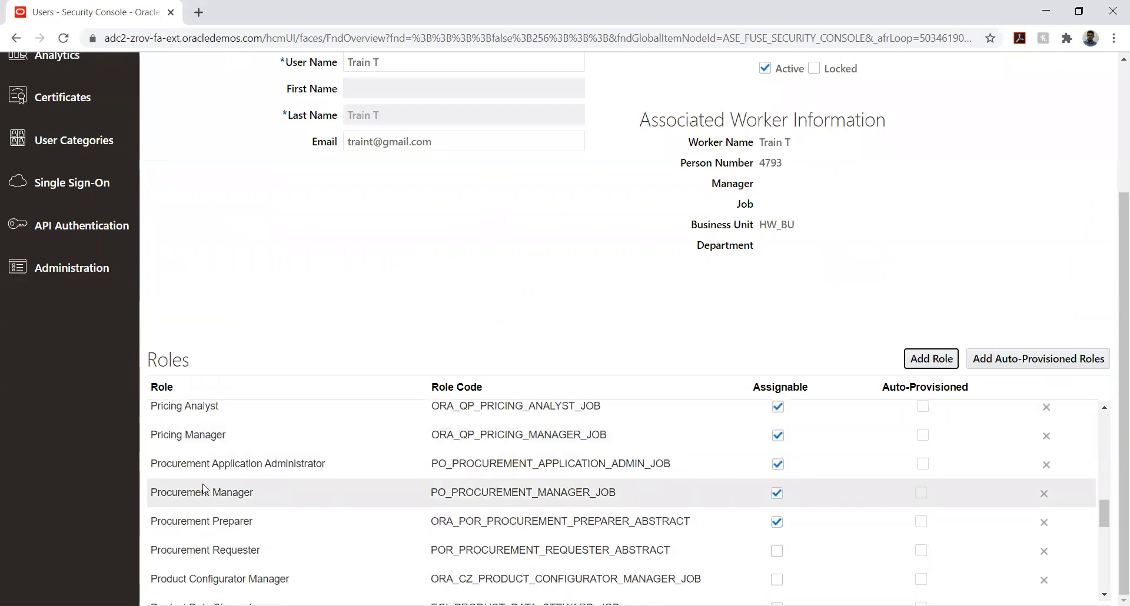
pyautogui.scroll(-2, 197, 537)
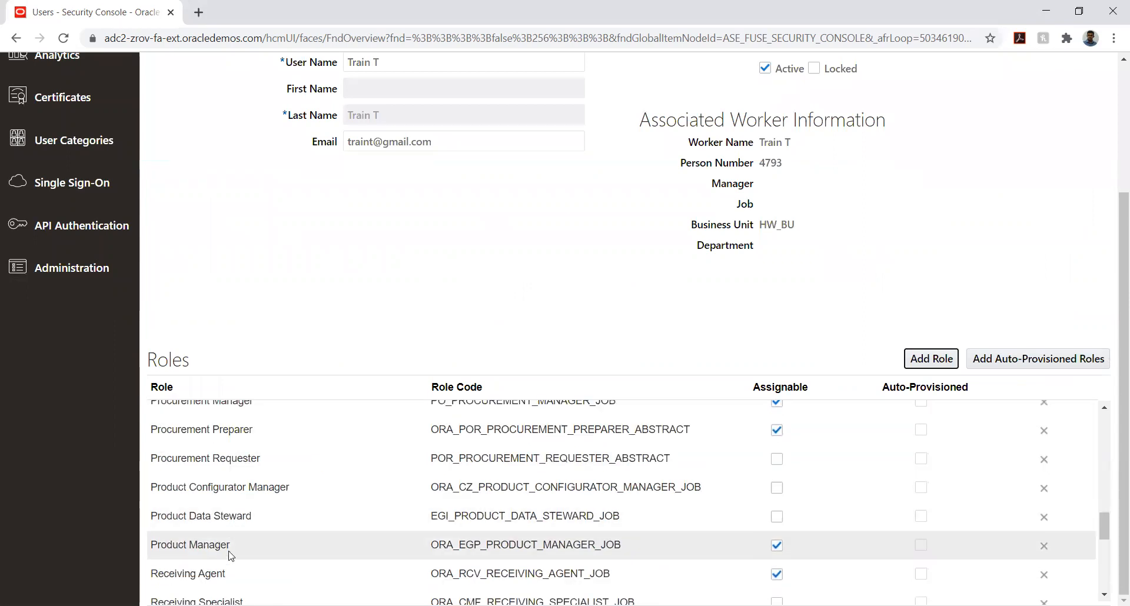
pyautogui.click(247, 551)
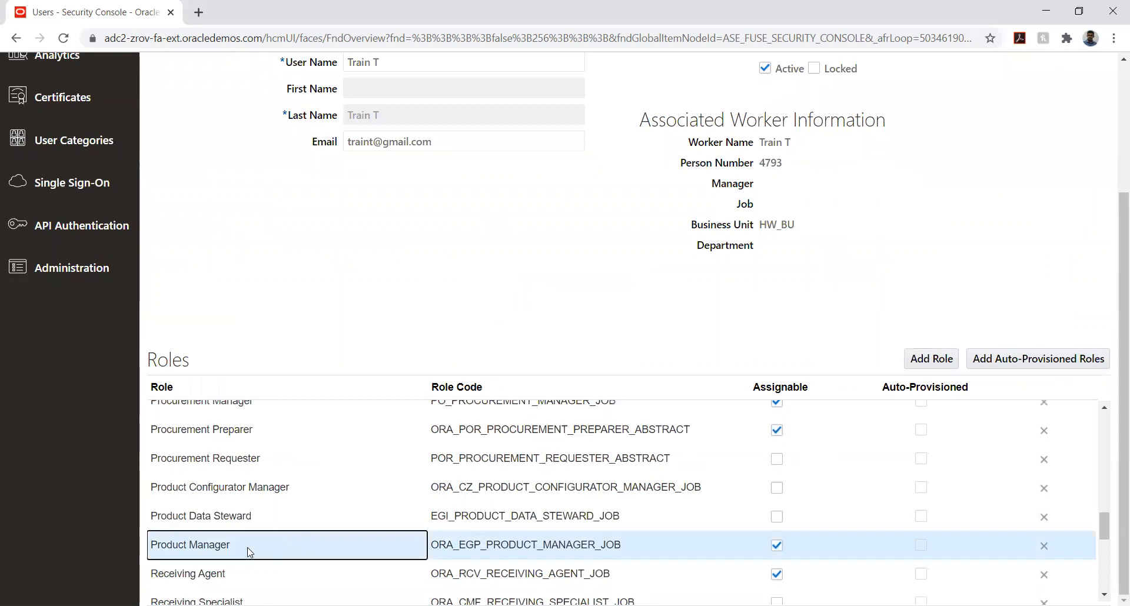
# Make the Procurement Requester, Product Configurator Manager and Product Data Steward roles assignable for the user account
pyautogui.click(778, 467)
pyautogui.click(777, 459)
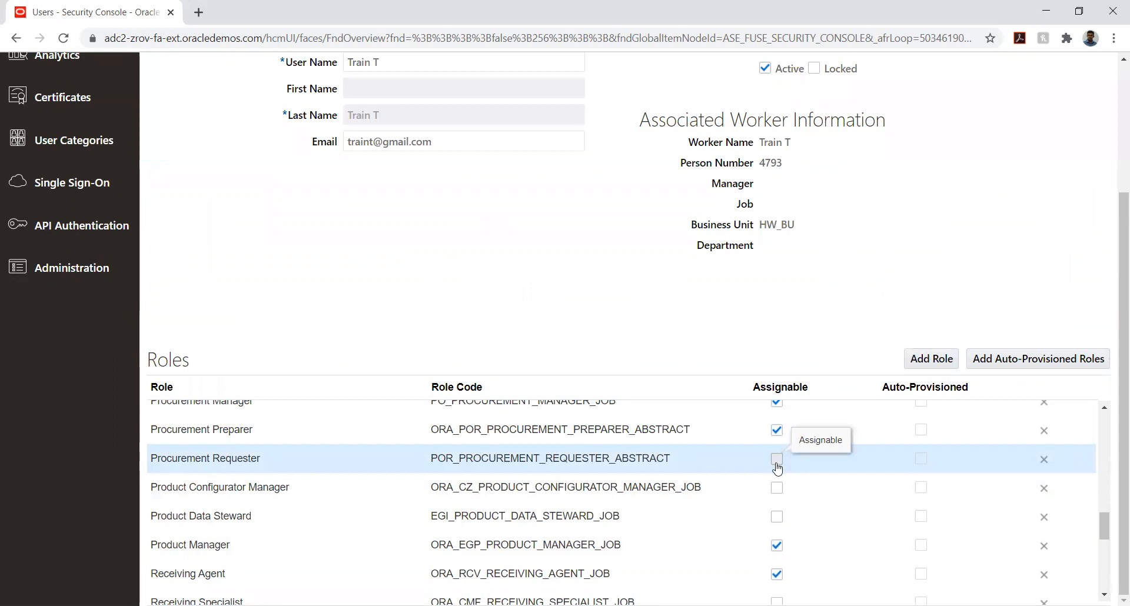
pyautogui.click(778, 488)
pyautogui.click(778, 517)
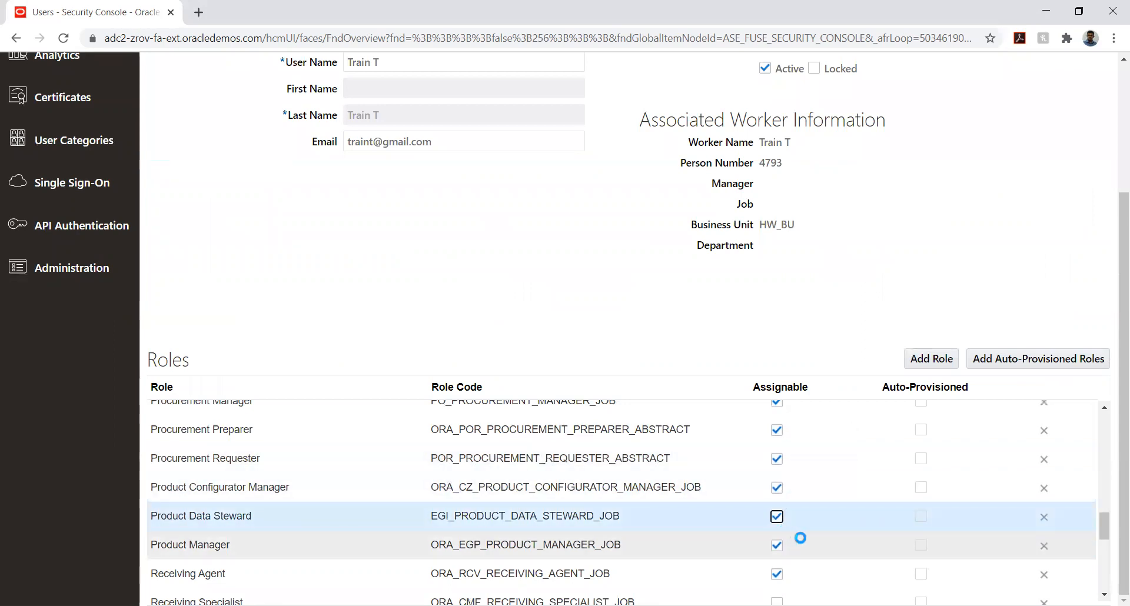
# Make the Receiving Specialist and Shipping Manager 001 roles assignable
pyautogui.scroll(-5, 763, 523)
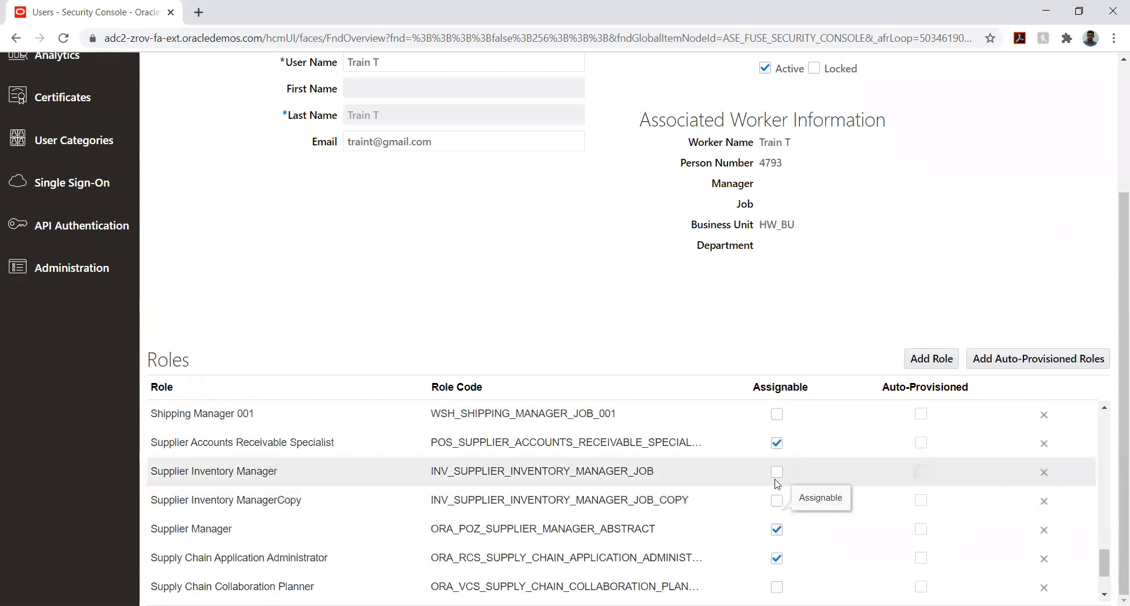
pyautogui.scroll(5, 774, 453)
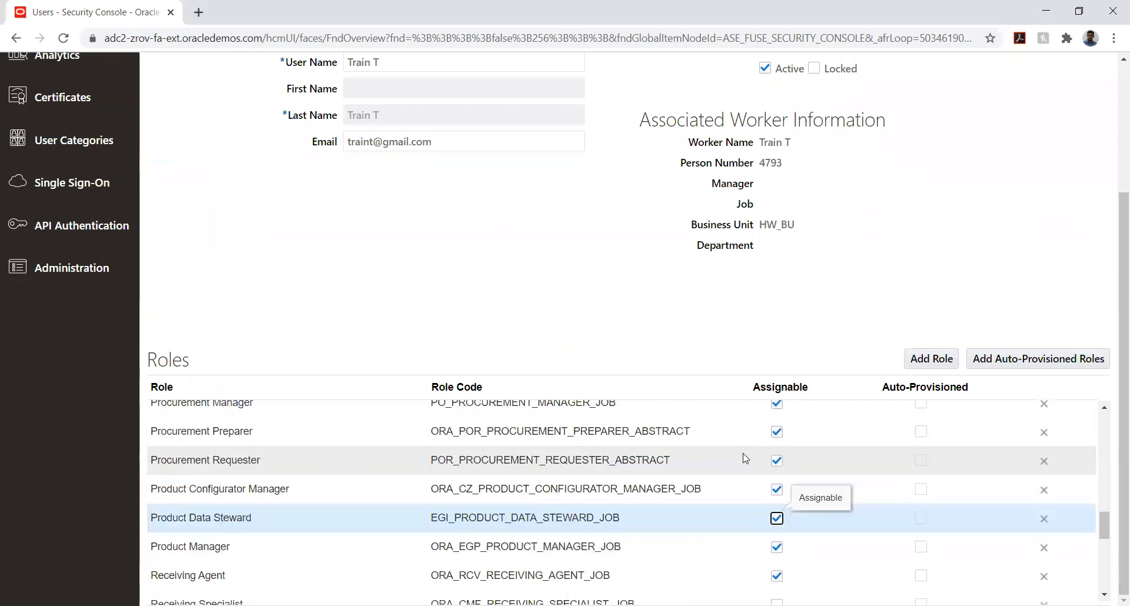
pyautogui.scroll(-3, 768, 530)
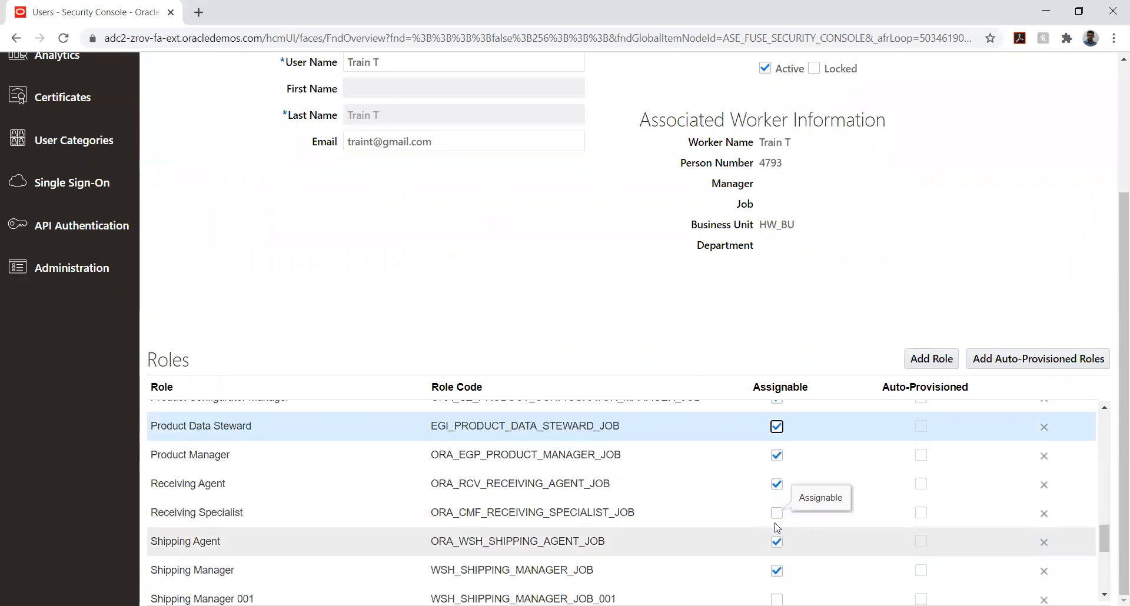
pyautogui.click(777, 513)
pyautogui.scroll(-3, 765, 526)
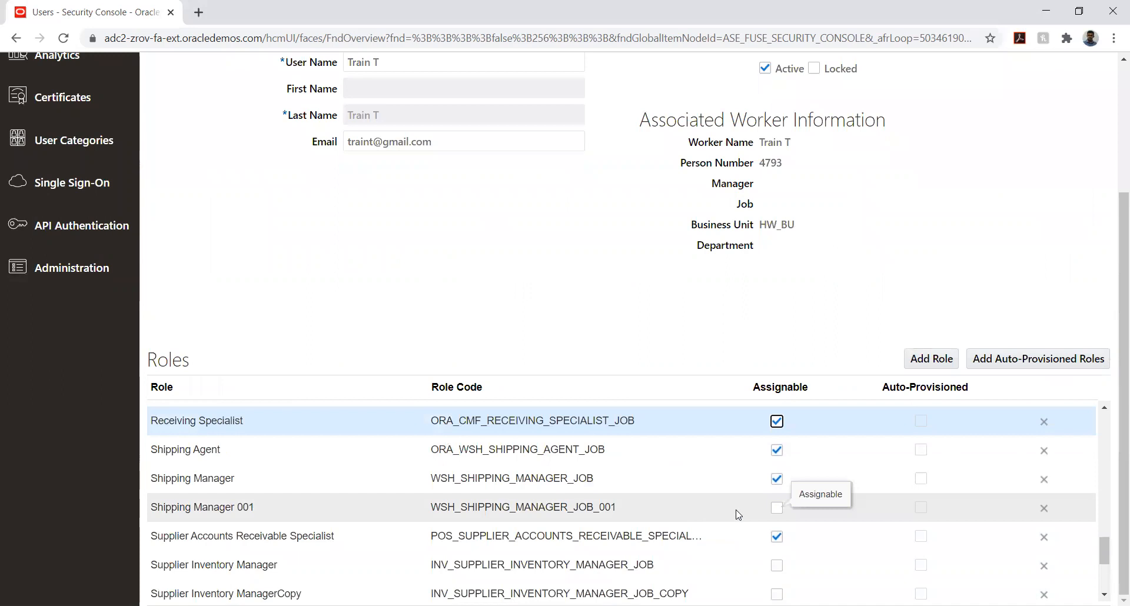
pyautogui.click(776, 508)
# Make the Supplier Inventory Manager, Supplier Inventory ManagerCopy, Supply Chain Collaboration Planner and Supply Chain Integration Specialist roles assignable
pyautogui.scroll(-3, 715, 506)
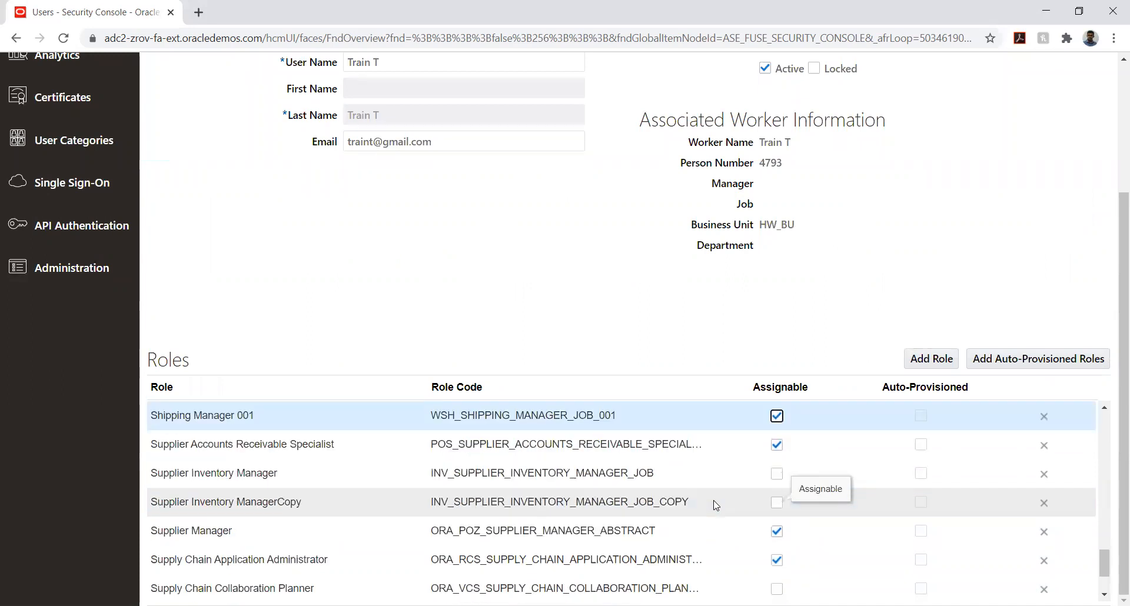
pyautogui.click(777, 473)
pyautogui.click(777, 502)
pyautogui.scroll(-3, 703, 479)
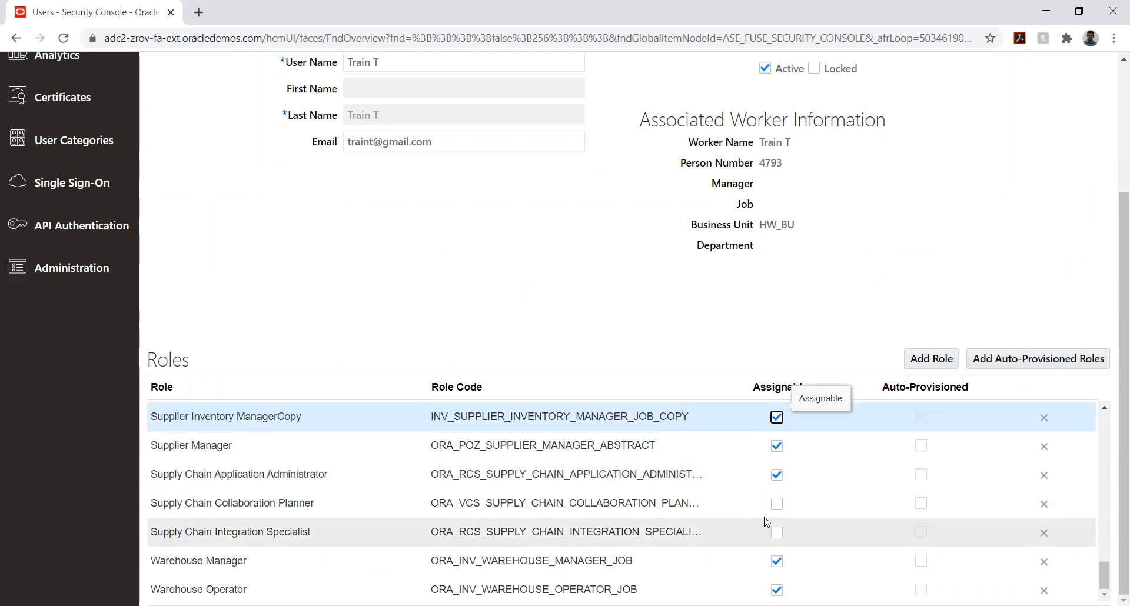
pyautogui.click(777, 504)
pyautogui.click(777, 533)
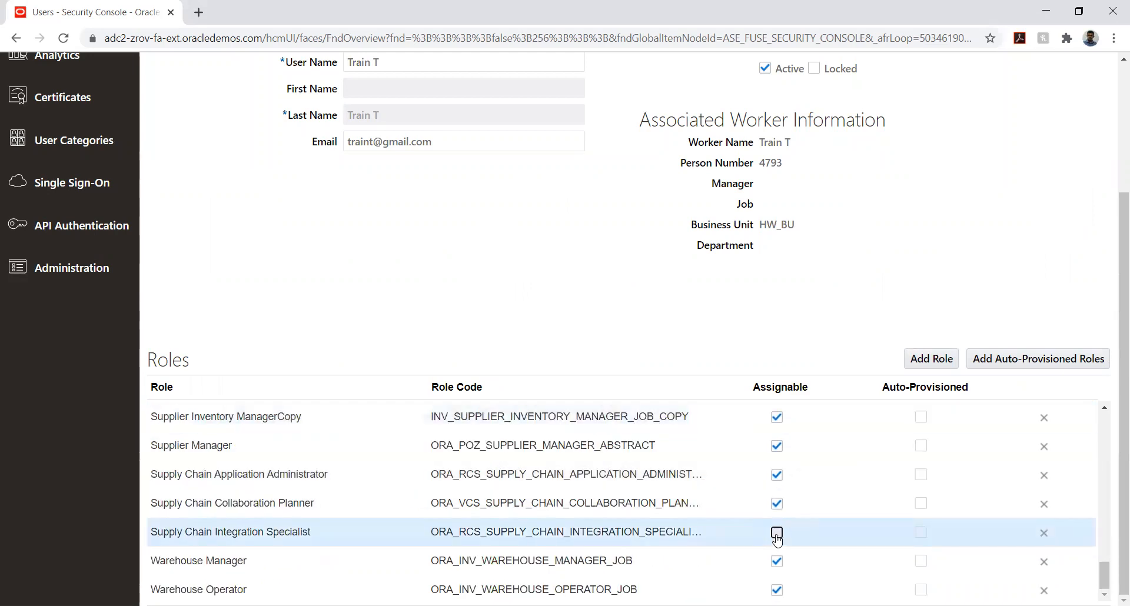
# Go back through the earlier roles in the list and make the Employee role assignable
pyautogui.scroll(10, 711, 503)
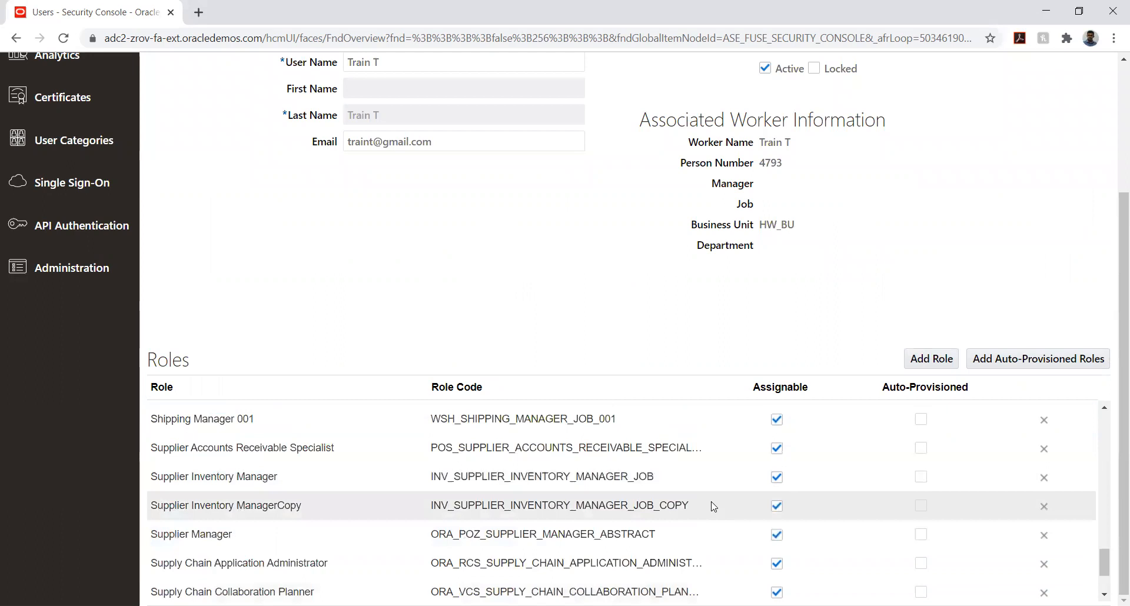
pyautogui.scroll(3, 714, 506)
pyautogui.click(777, 478)
pyautogui.scroll(10, 732, 503)
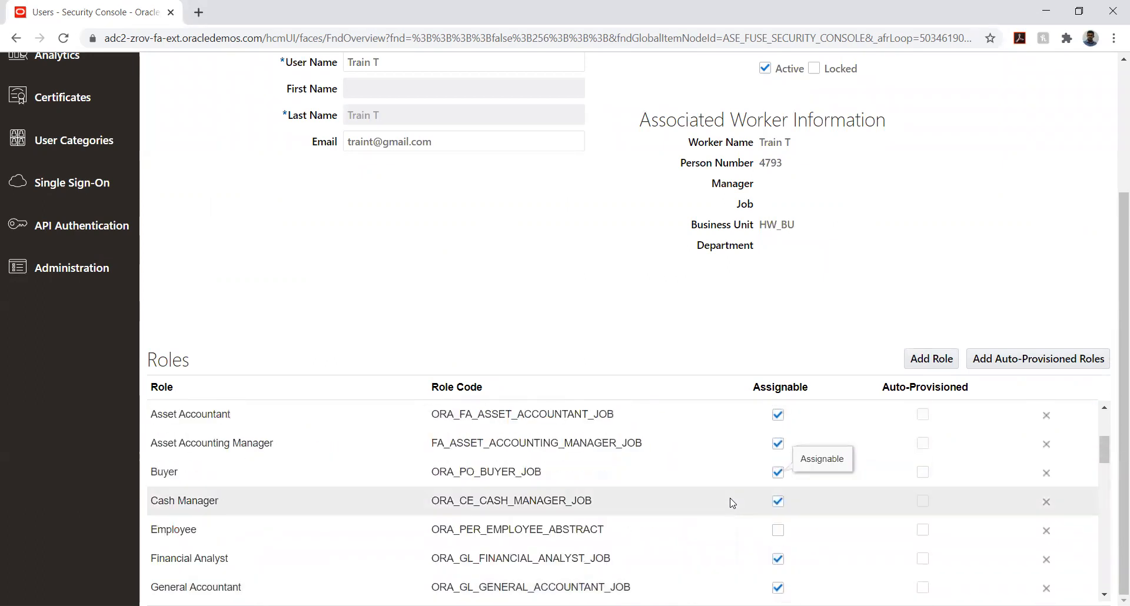
pyautogui.scroll(-3, 733, 503)
pyautogui.click(777, 531)
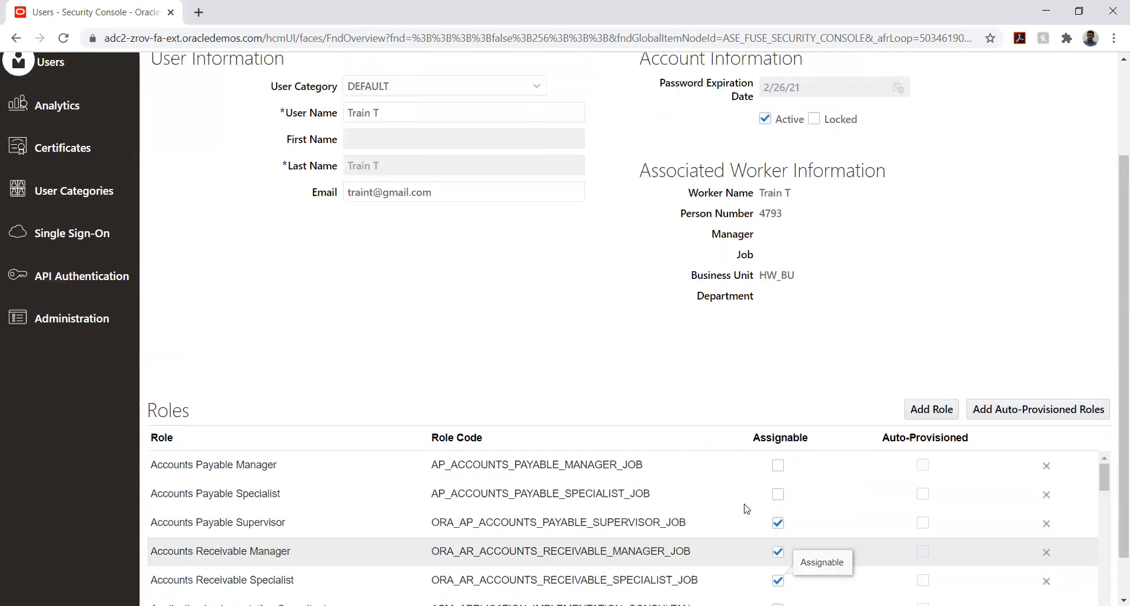
# Make the Accounts Payable Specialist and Accounts Payable Manager roles assignable, then save the account and return to the user list
pyautogui.click(778, 518)
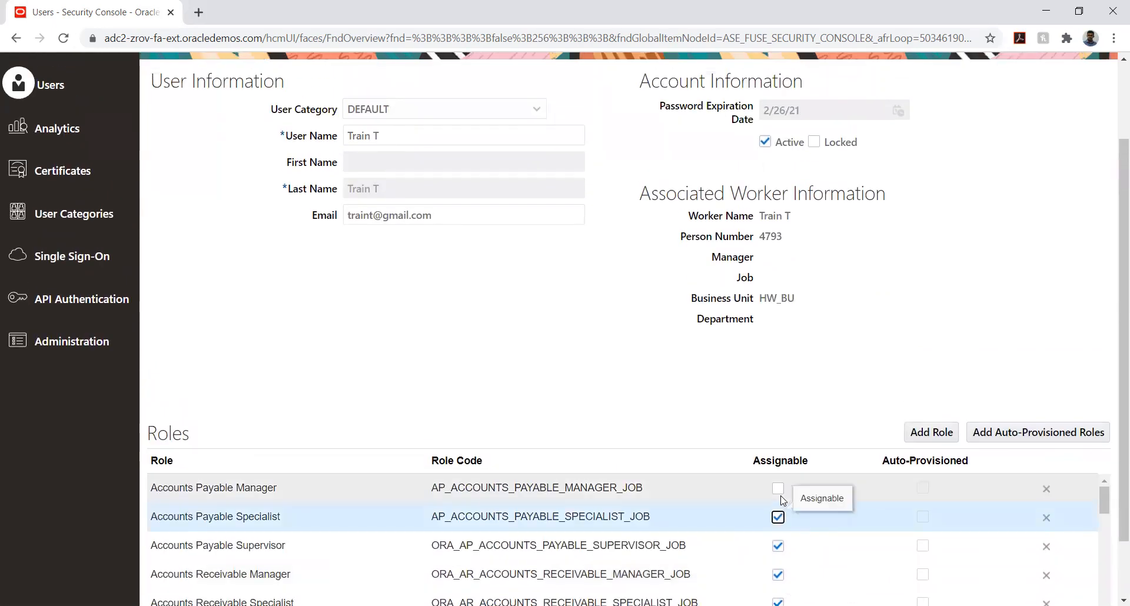
pyautogui.click(778, 489)
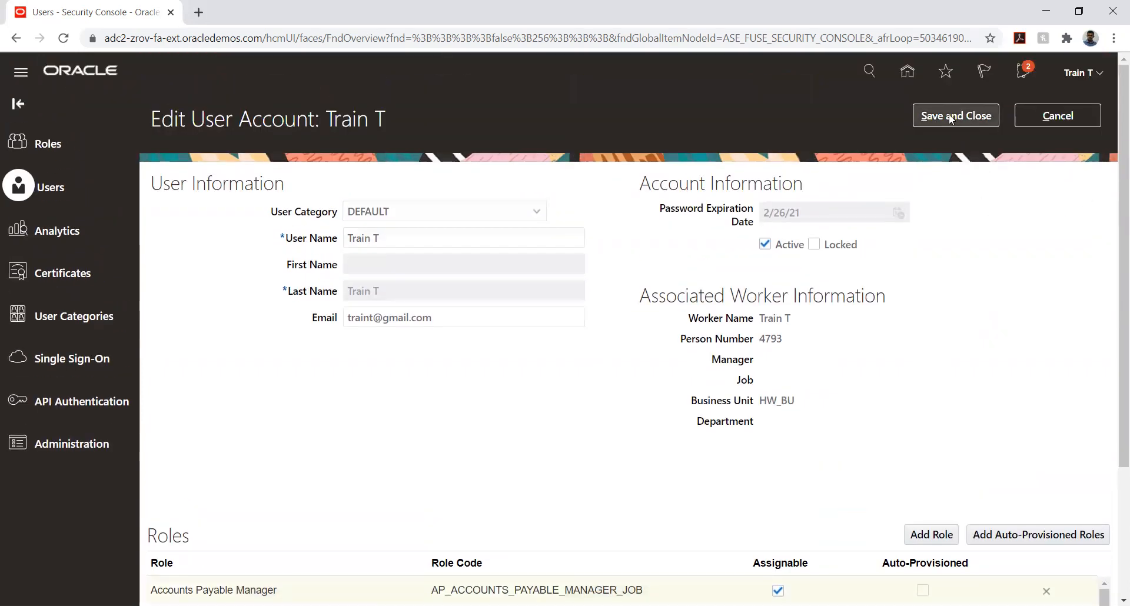
pyautogui.click(948, 113)
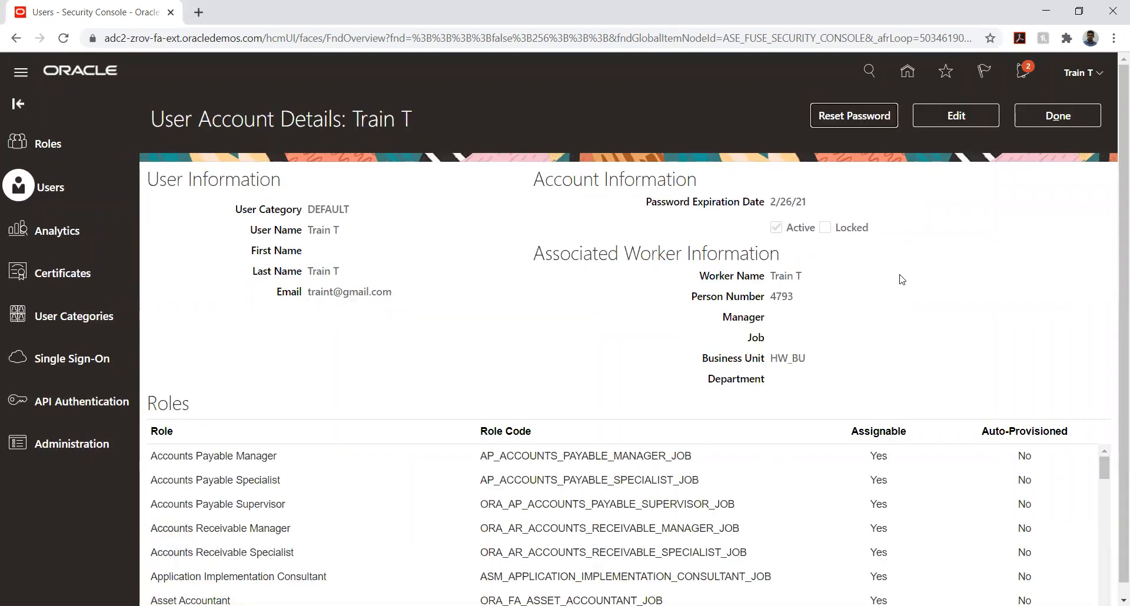
pyautogui.click(1081, 113)
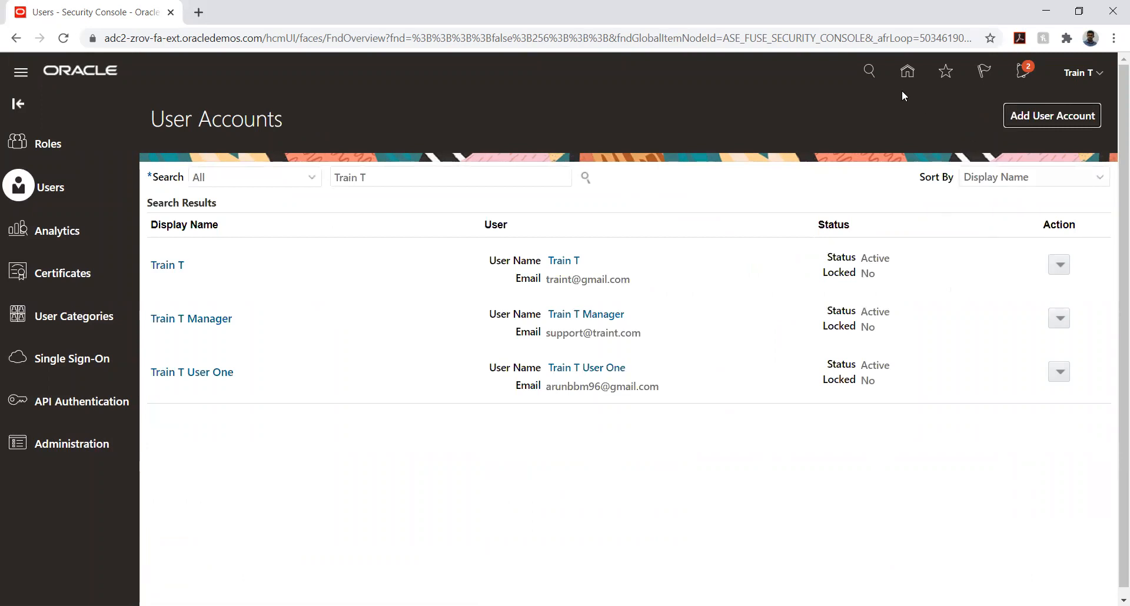
# Go from the user accounts to Setup and Maintenance and open the setup task search
pyautogui.click(906, 75)
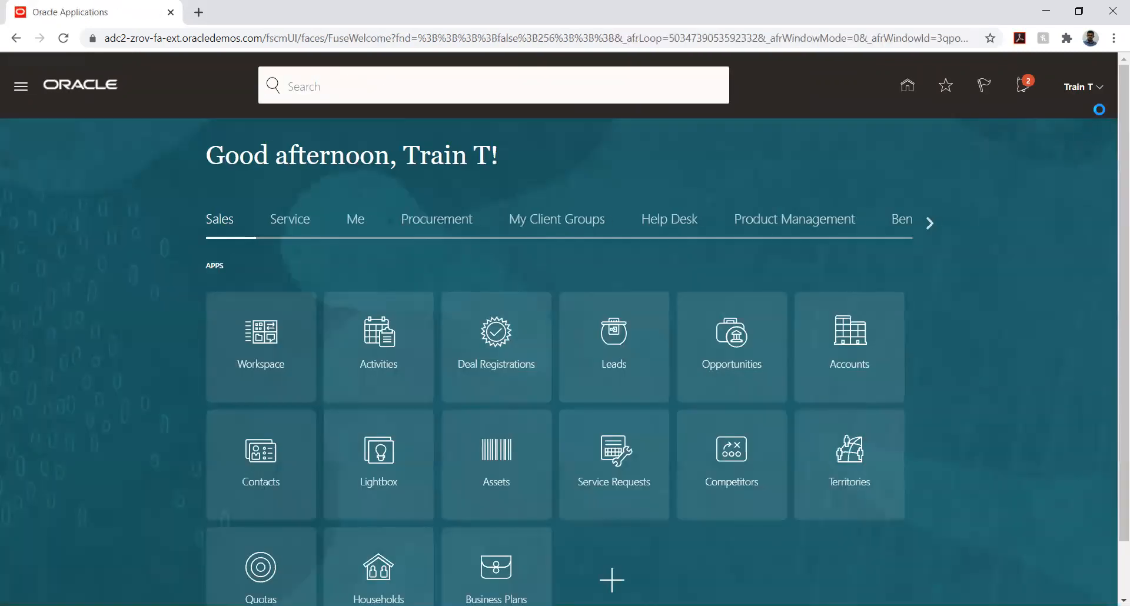
pyautogui.click(1098, 92)
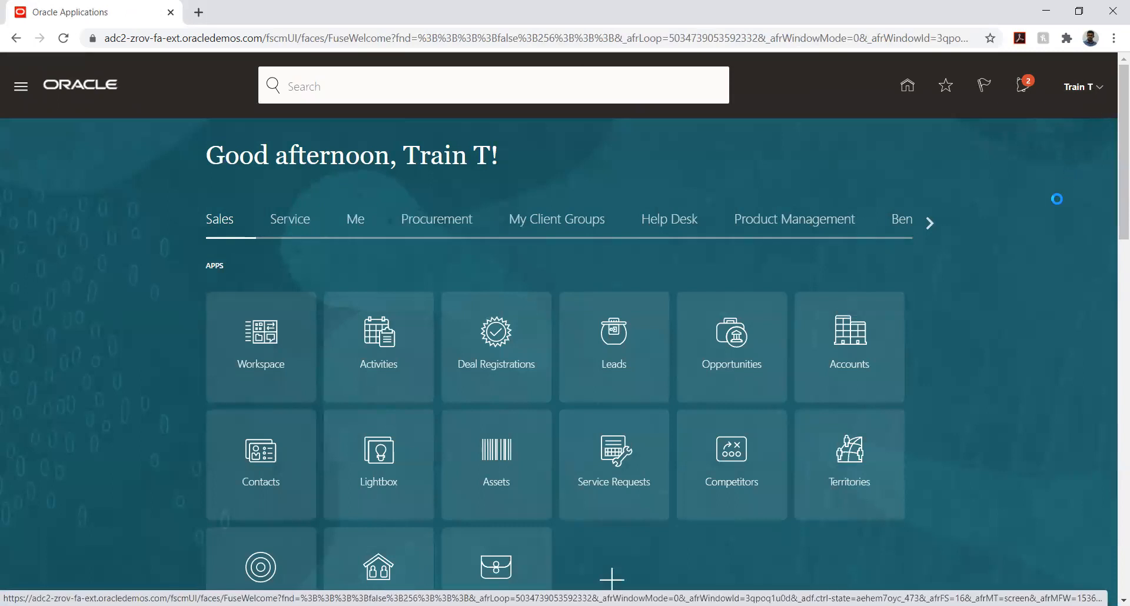
pyautogui.click(872, 301)
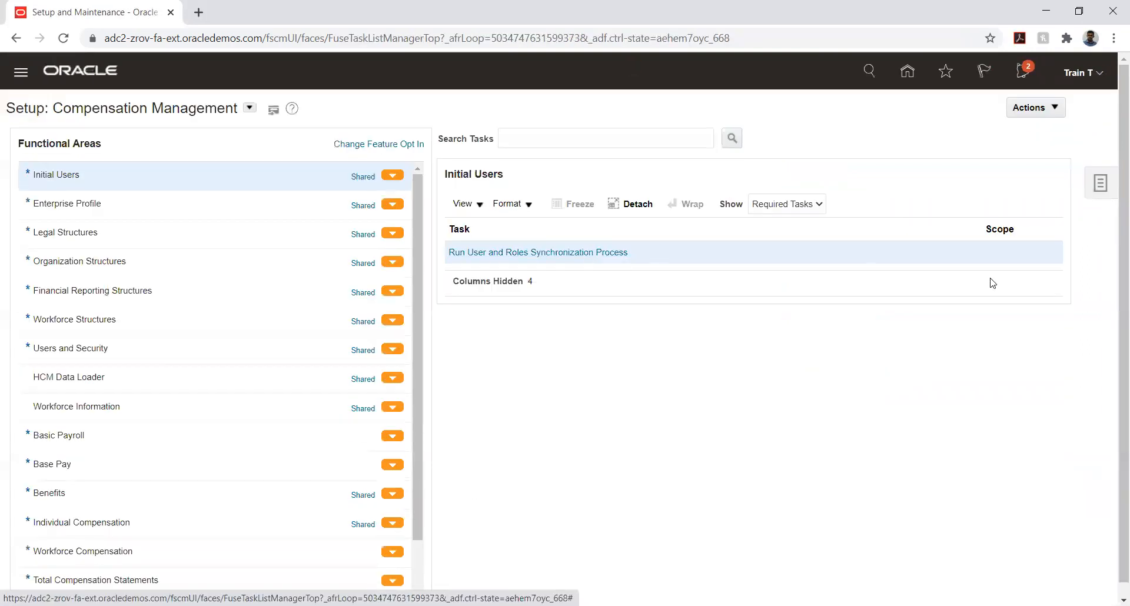
pyautogui.click(1098, 184)
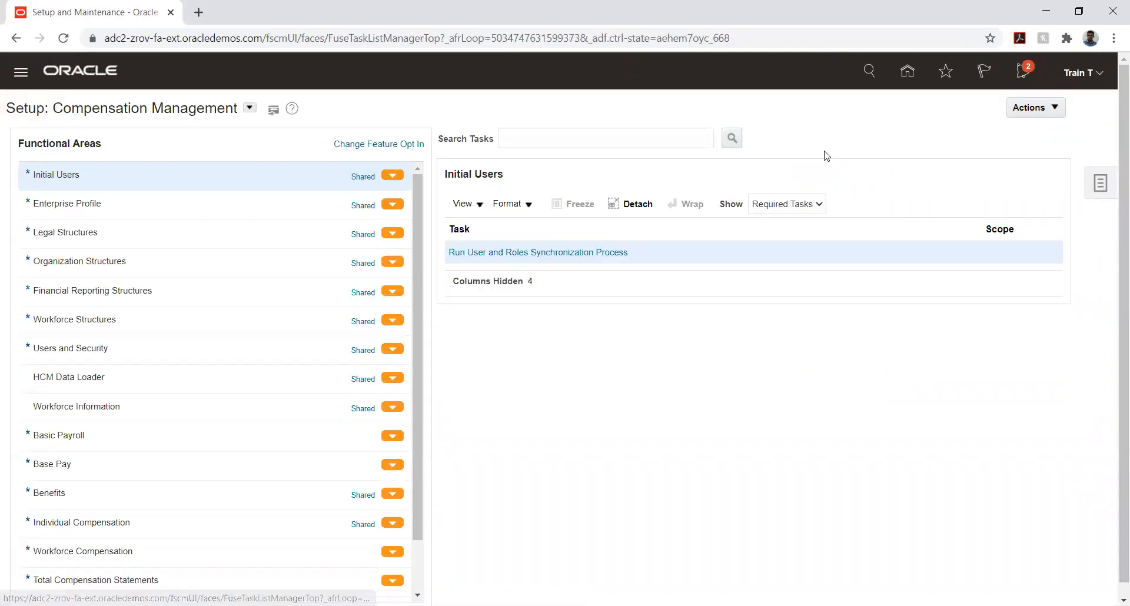
pyautogui.click(972, 206)
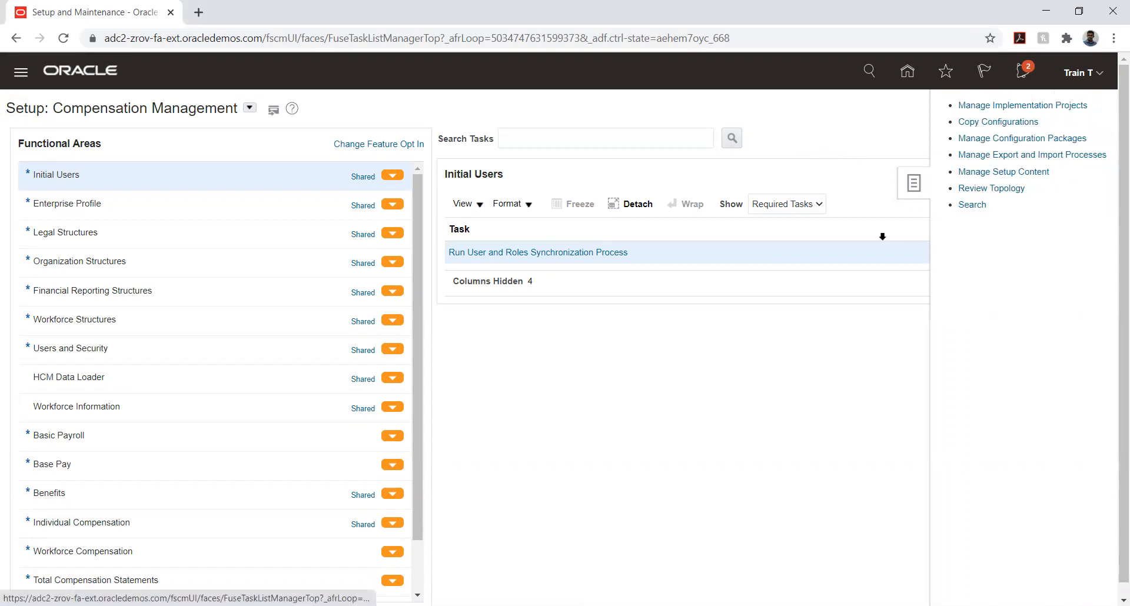
# Search the setup tasks for "%data%access%" and open Manage Business Unit Data Access for Users from the Business Unit User Data Access object
pyautogui.click(294, 139)
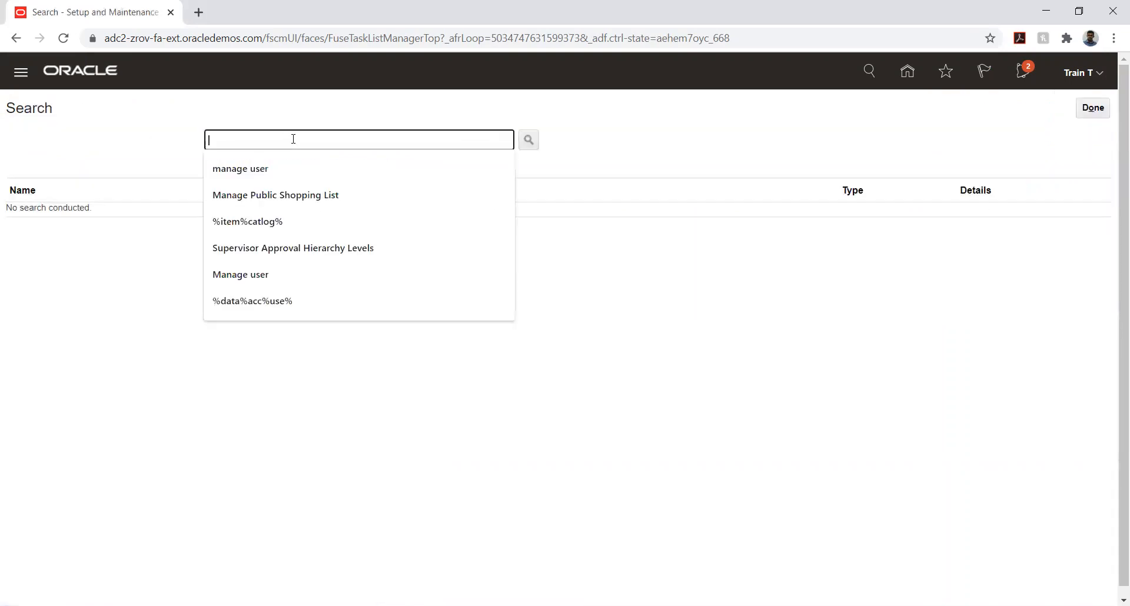
pyautogui.write('%')
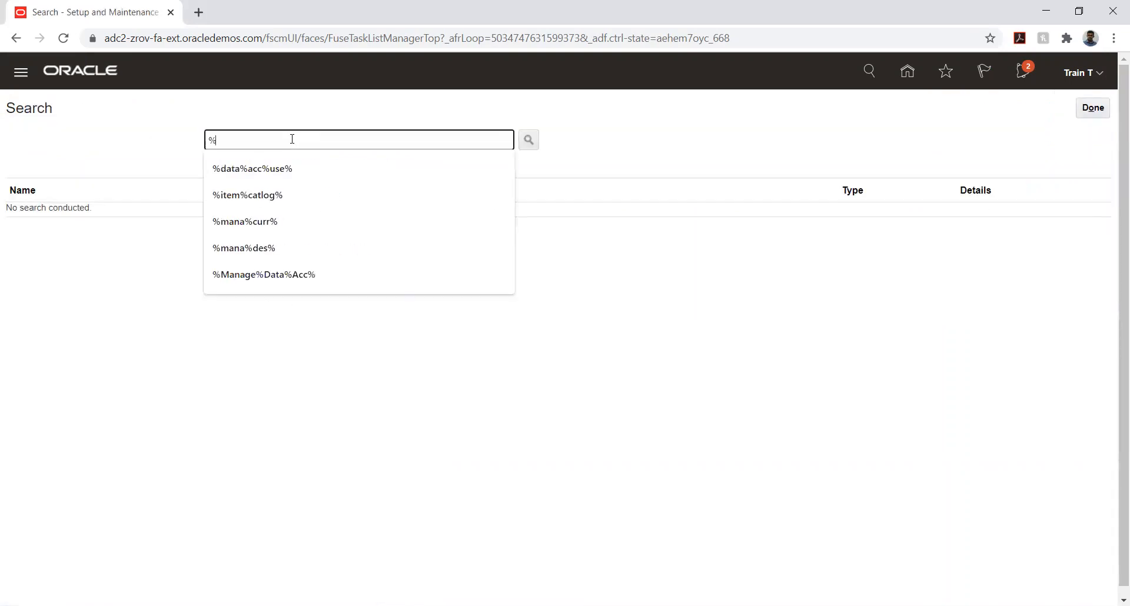
pyautogui.write('data')
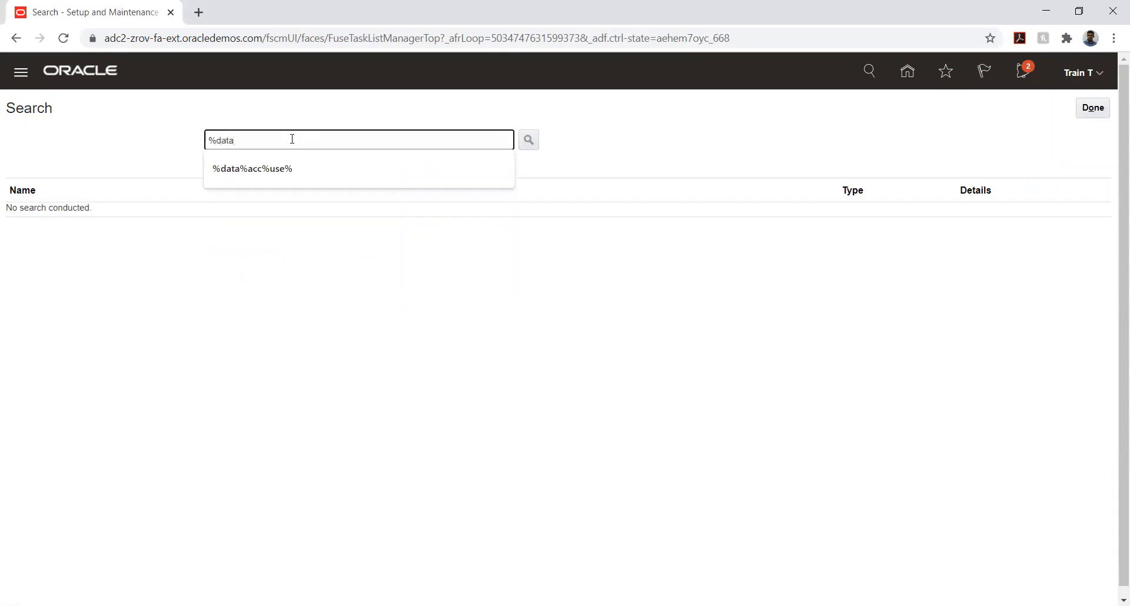
pyautogui.write('%access')
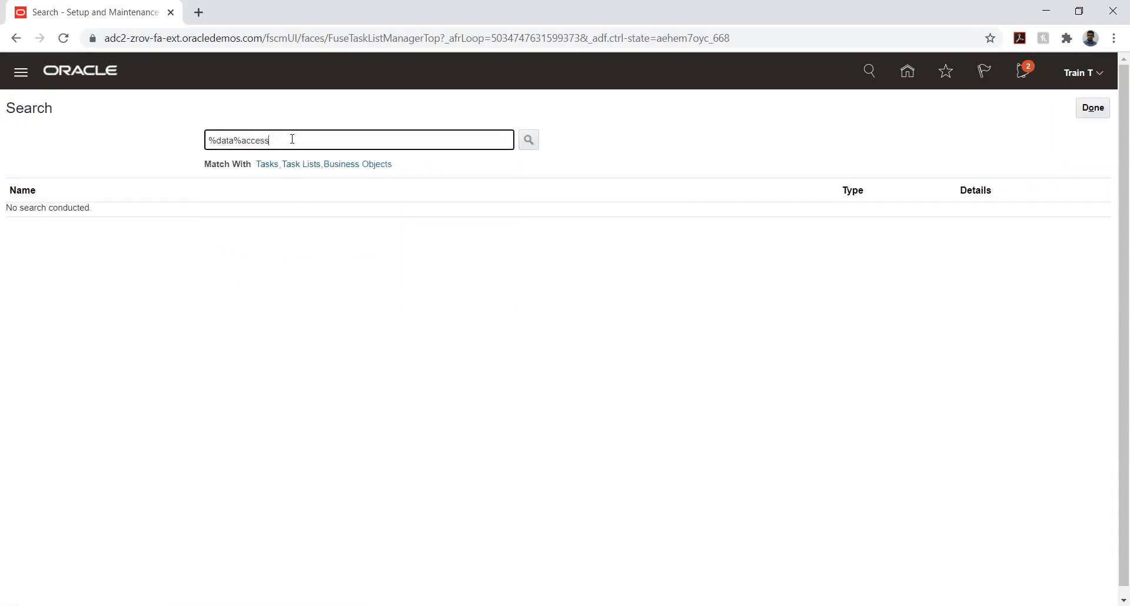
pyautogui.write('%')
pyautogui.press('Return')
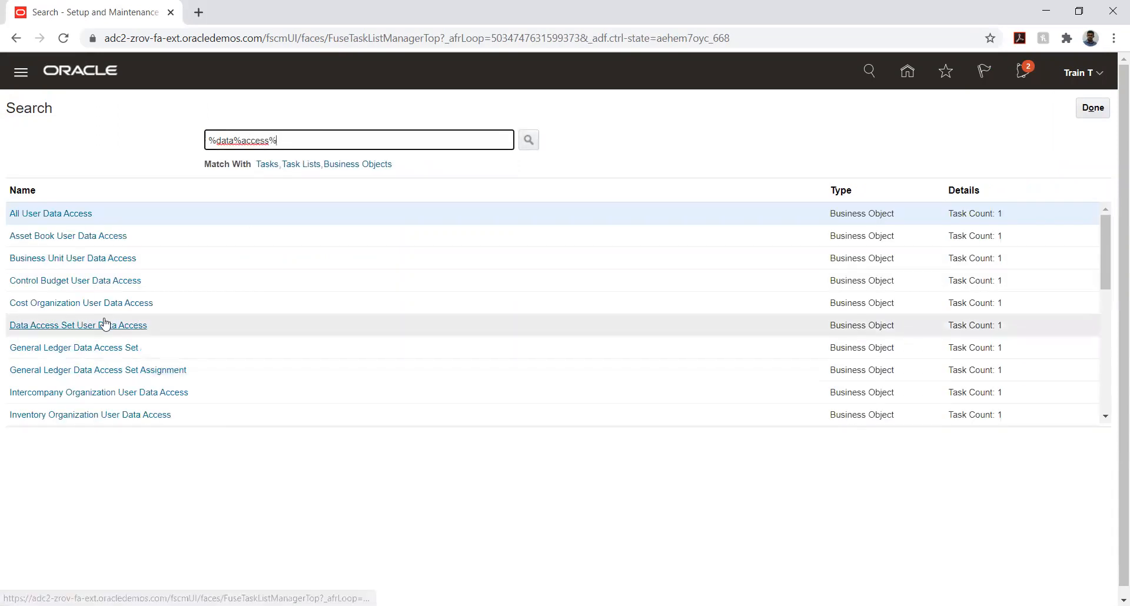
pyautogui.click(91, 259)
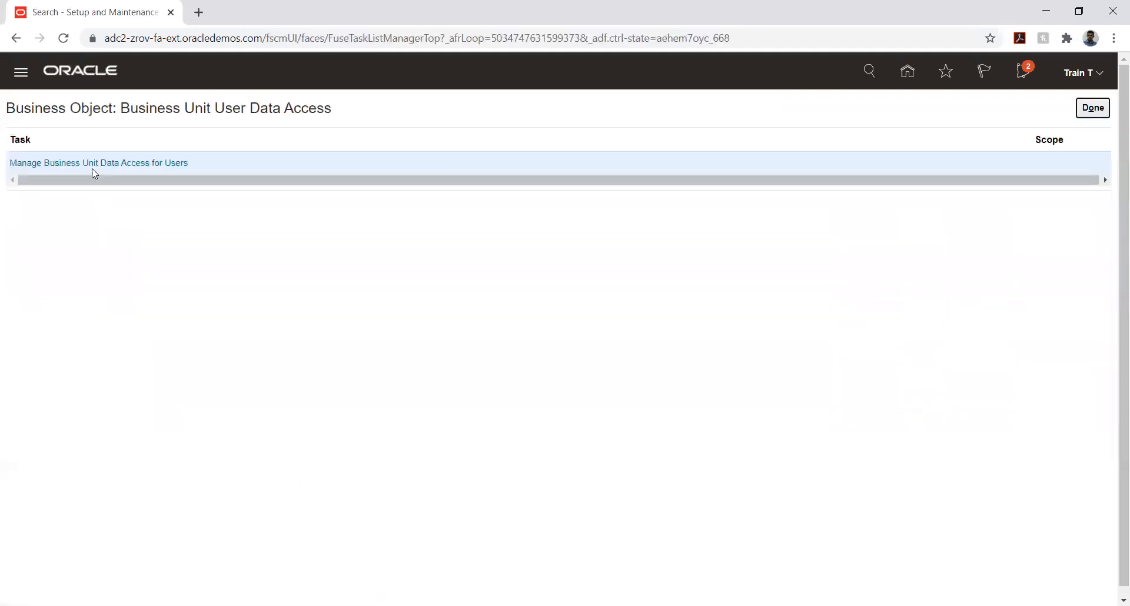
pyautogui.click(91, 164)
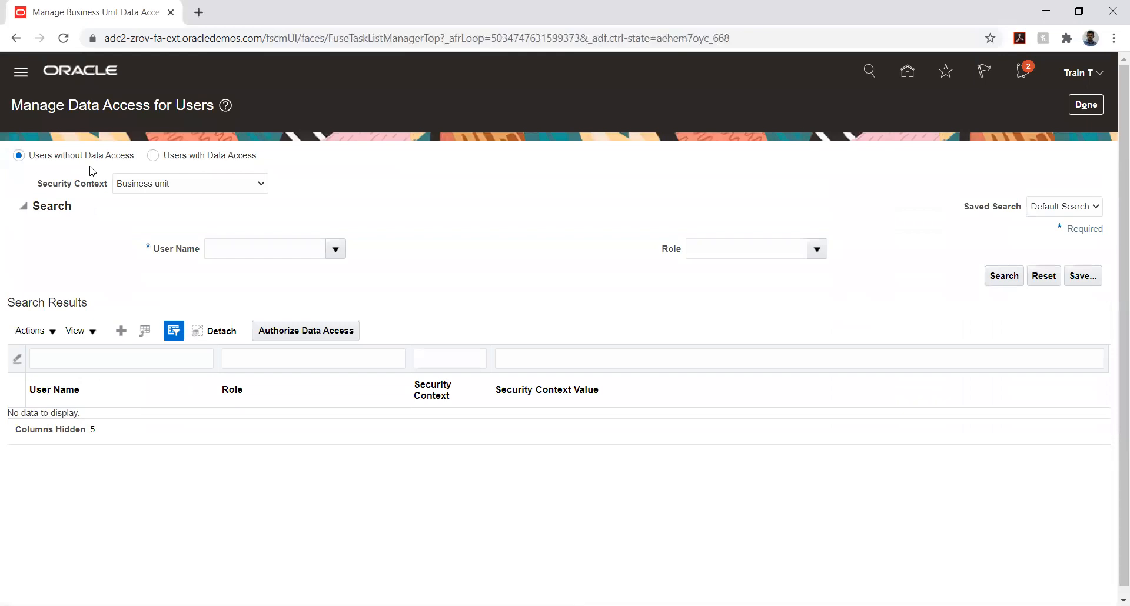
# Start a new data access entry and select the signed-in user's account as its user name
pyautogui.click(123, 332)
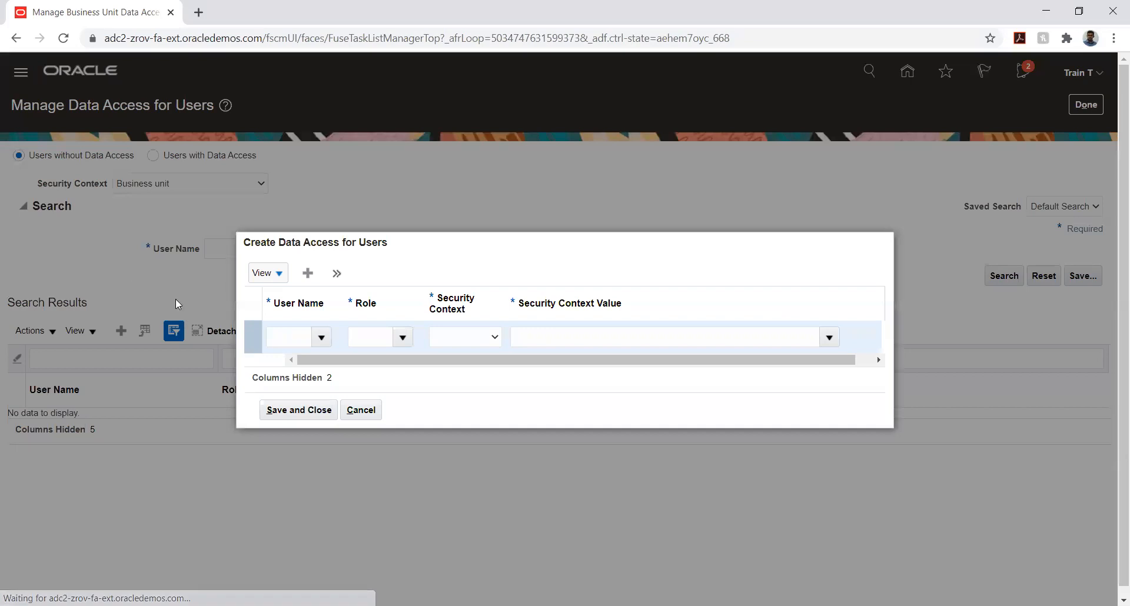
pyautogui.click(291, 333)
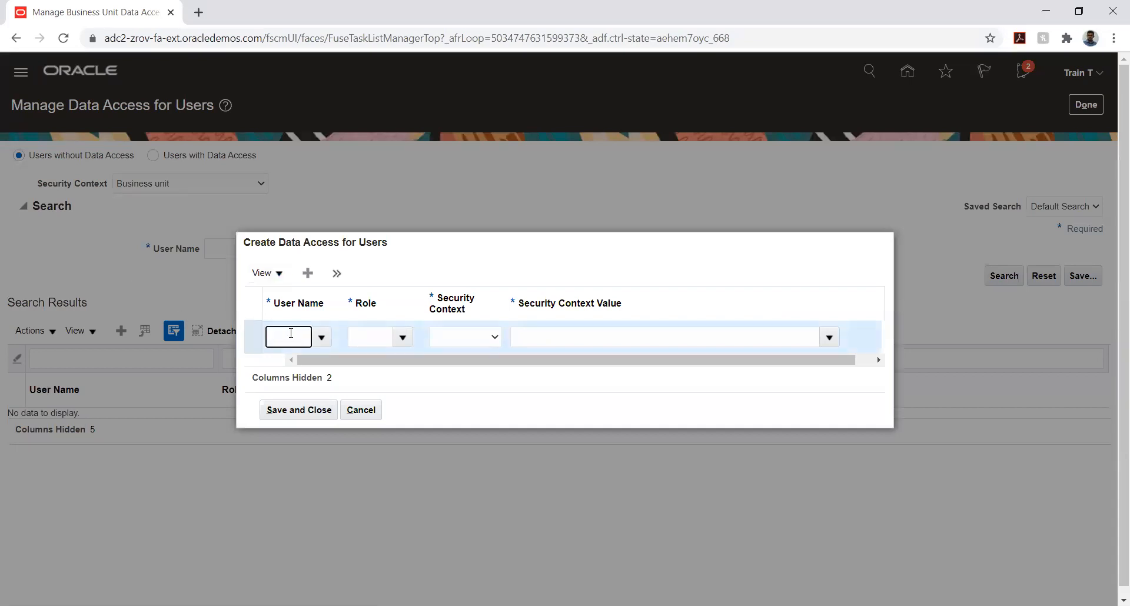
pyautogui.write('Train-T')
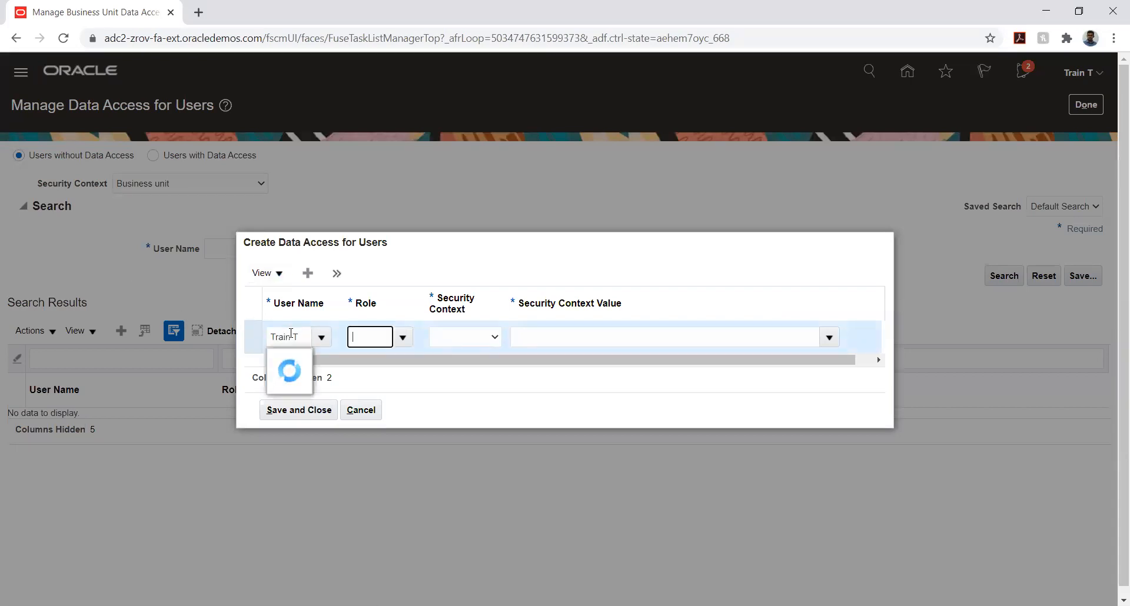
pyautogui.press('Tab')
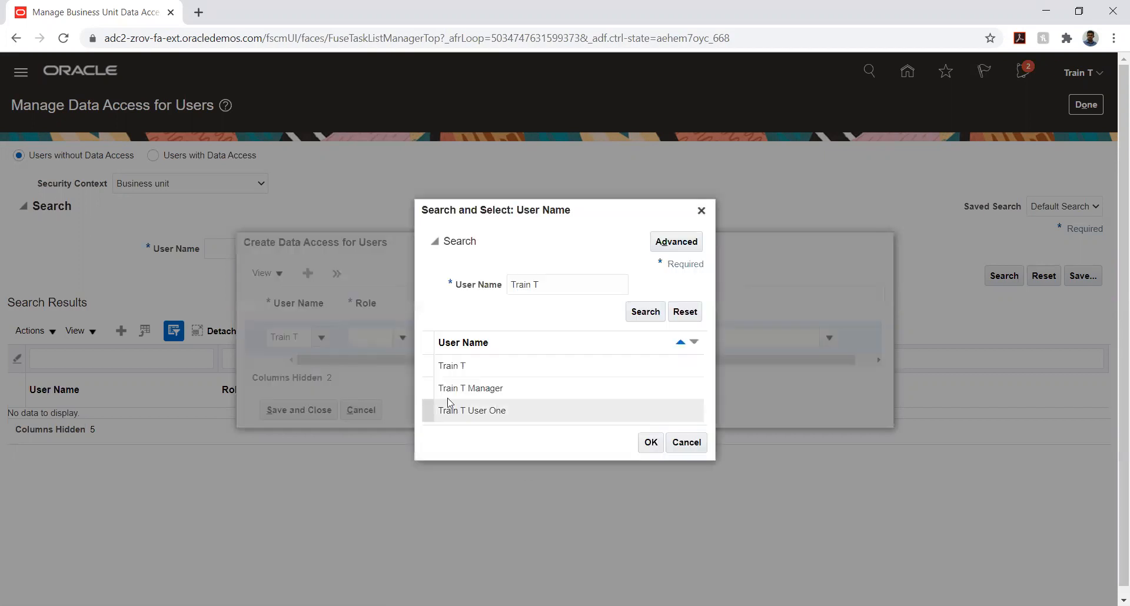
pyautogui.click(476, 368)
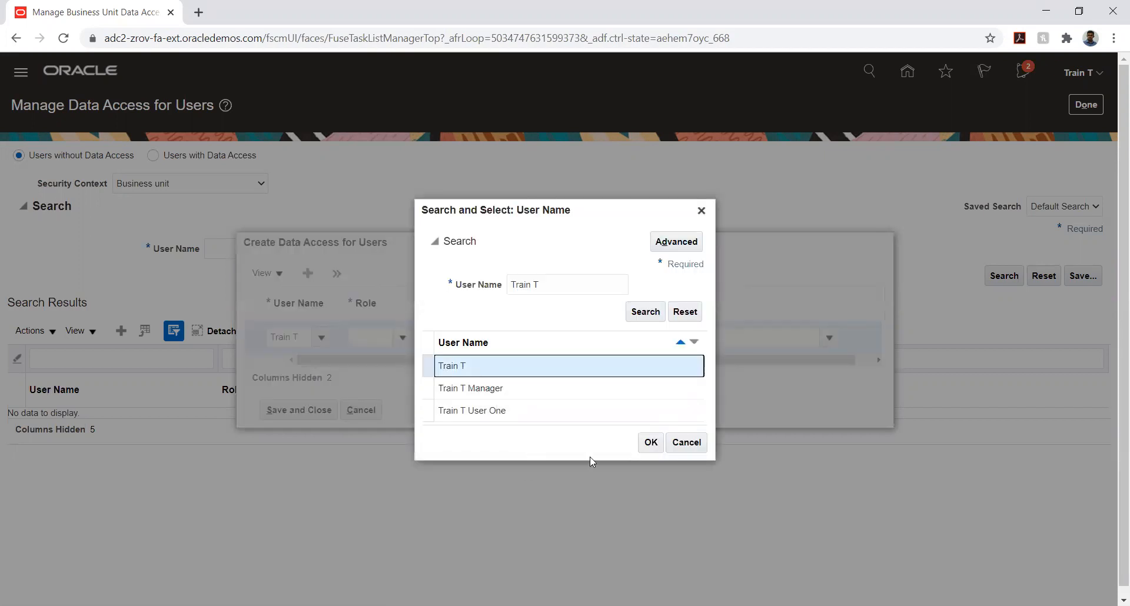
pyautogui.click(651, 442)
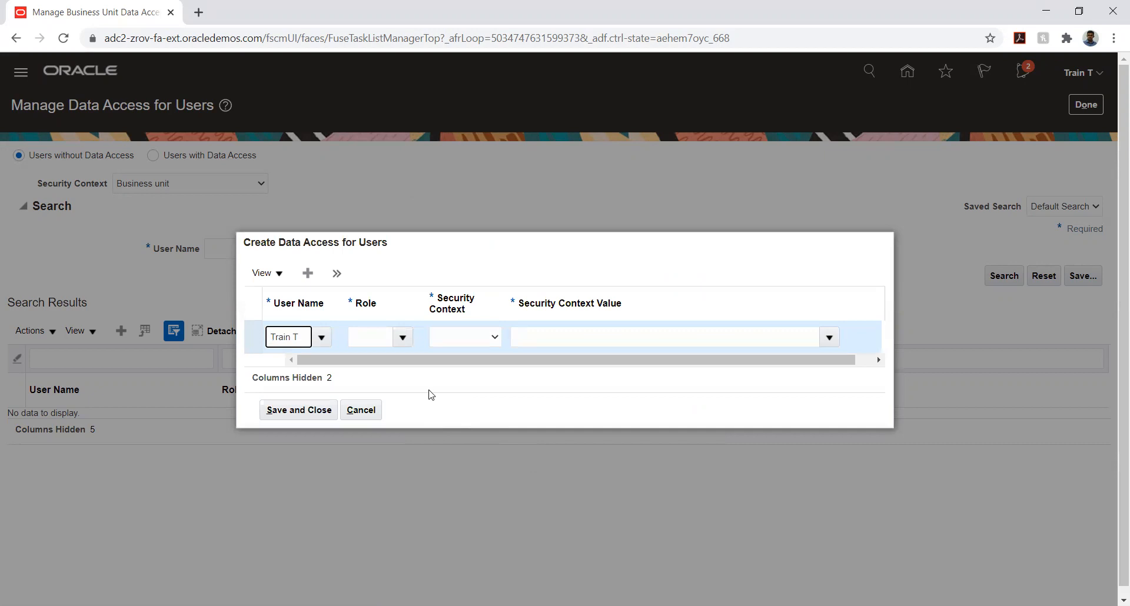
# Set the new entry's role to Product Data Steward and its security context to Inventory organization
pyautogui.click(402, 338)
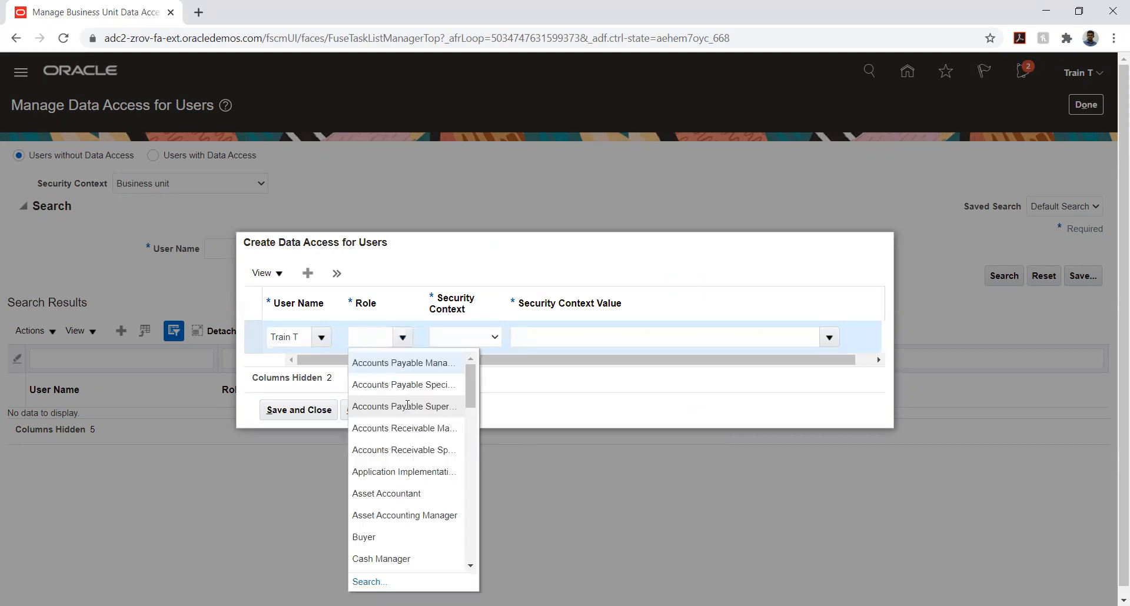
pyautogui.scroll(-3, 421, 453)
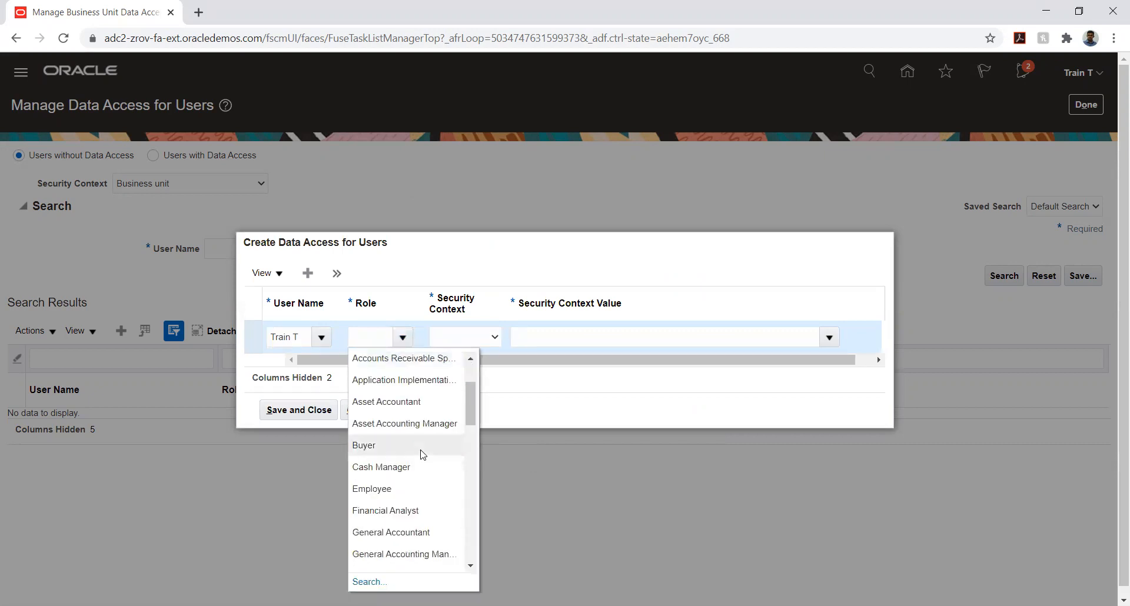
pyautogui.scroll(-3, 400, 414)
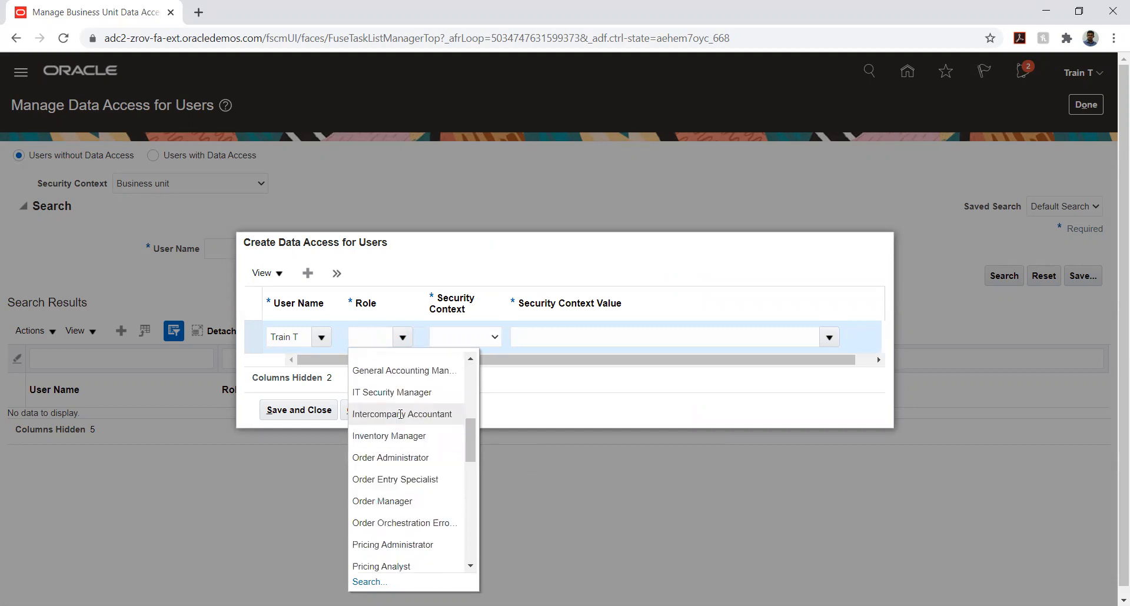
pyautogui.scroll(-6, 401, 415)
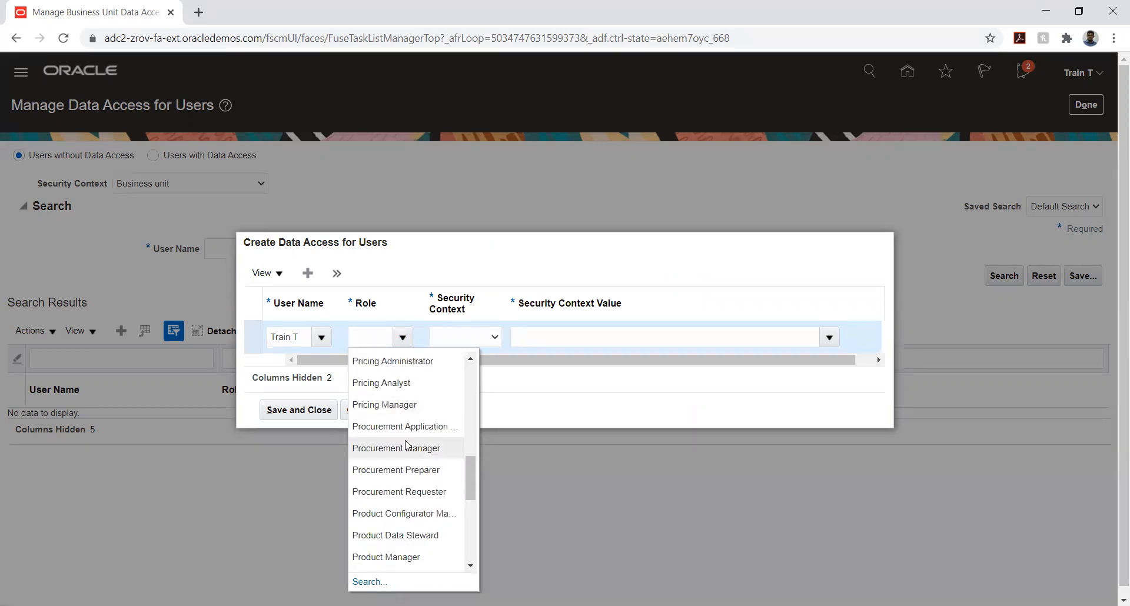
pyautogui.scroll(-3, 405, 441)
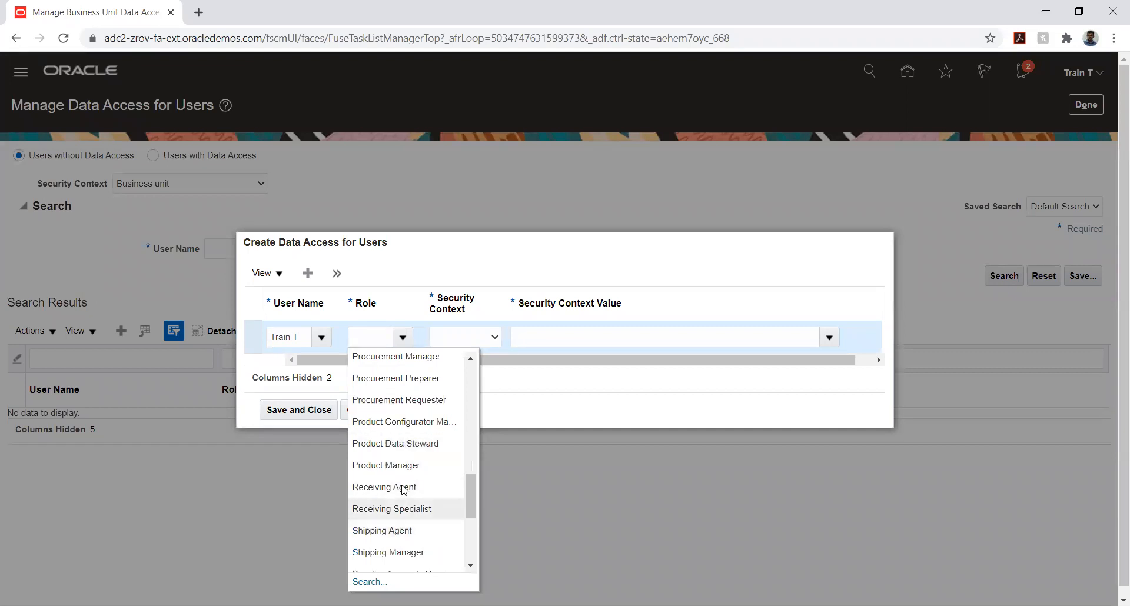
pyautogui.click(398, 443)
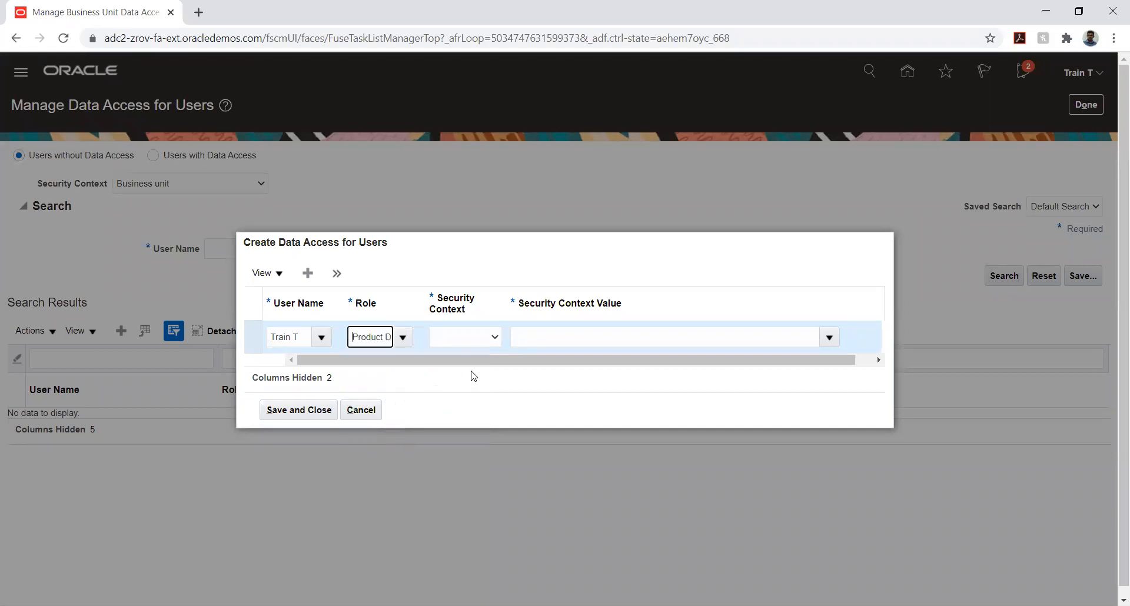
pyautogui.click(478, 340)
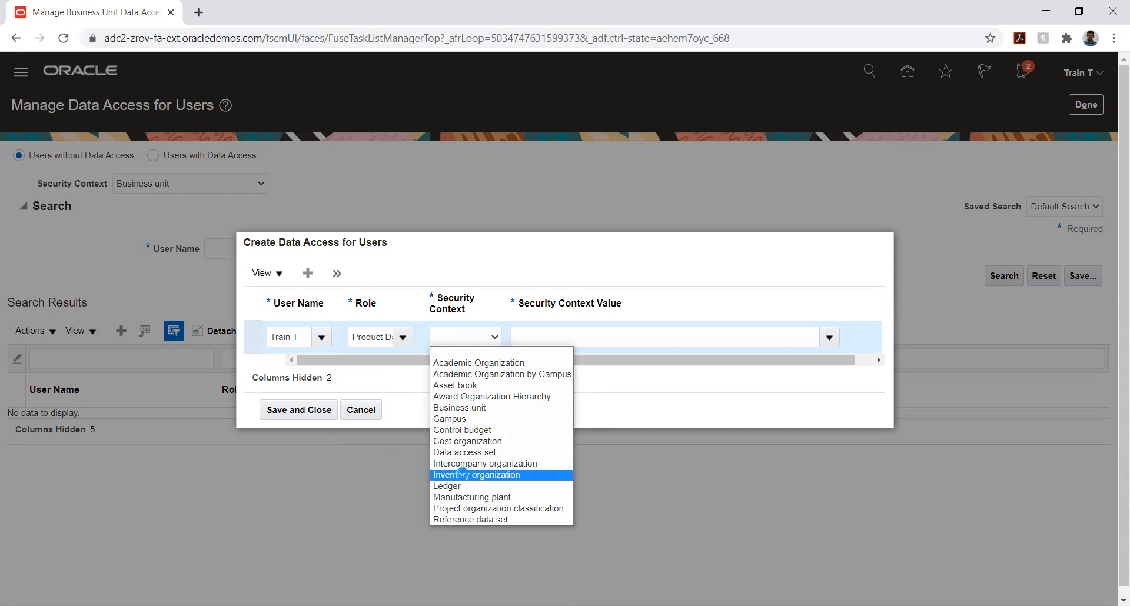
pyautogui.click(466, 476)
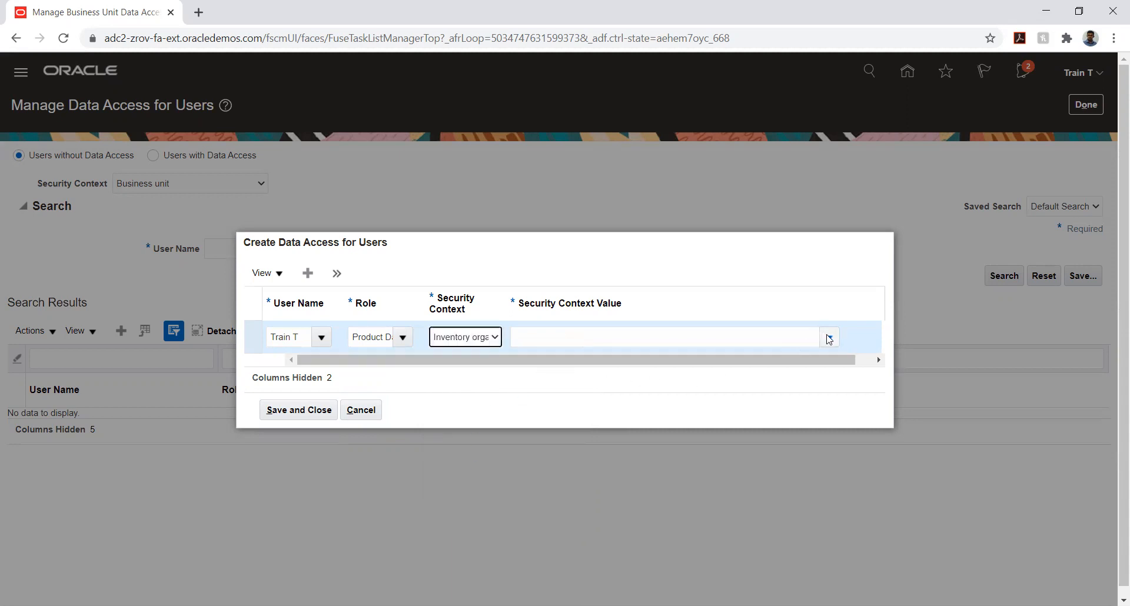
# Try to find the entry's security context value by entering "tata", then clear the value
pyautogui.click(827, 337)
pyautogui.click(728, 336)
pyautogui.write('tata')
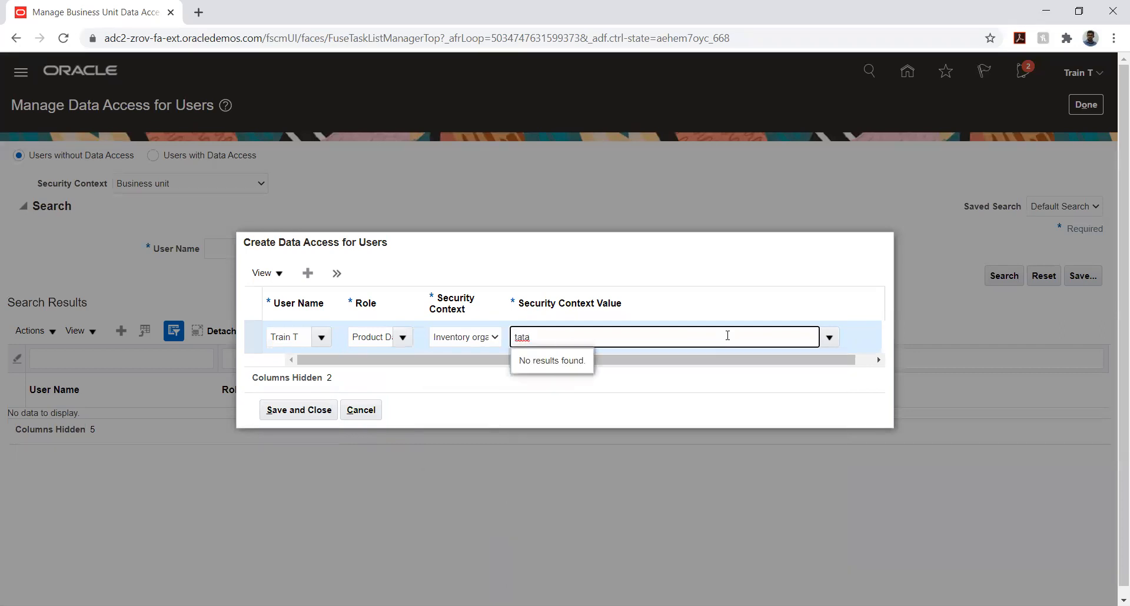
pyautogui.hotkey('ctrl', 'a')
pyautogui.press('BackSpace')
# Search all organizations for the entry's security context value and select ALF_BM_I1
pyautogui.click(830, 338)
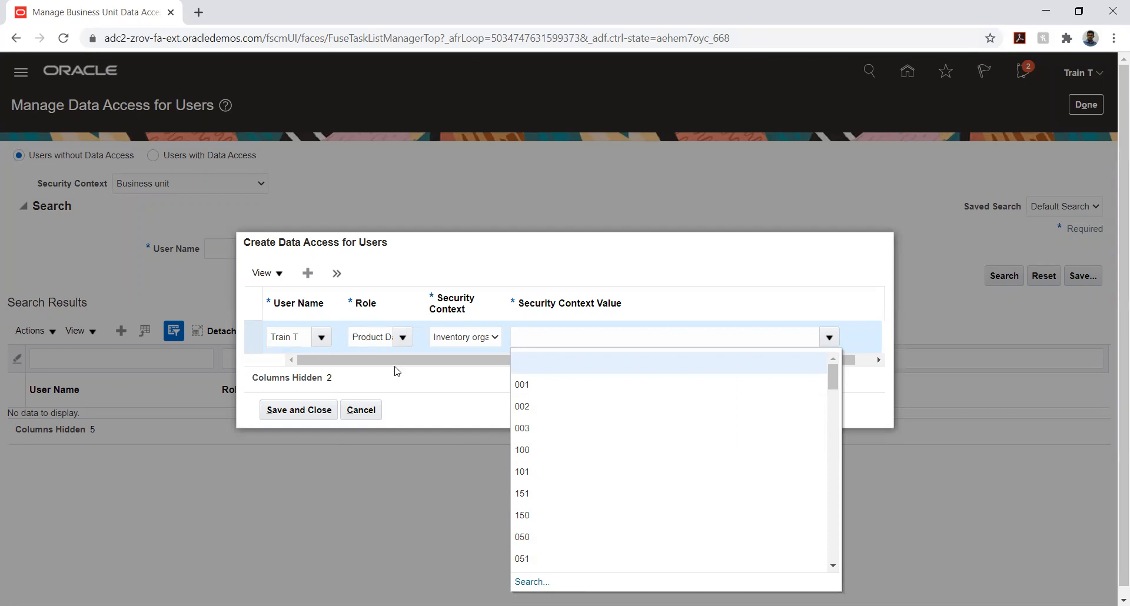
pyautogui.click(529, 582)
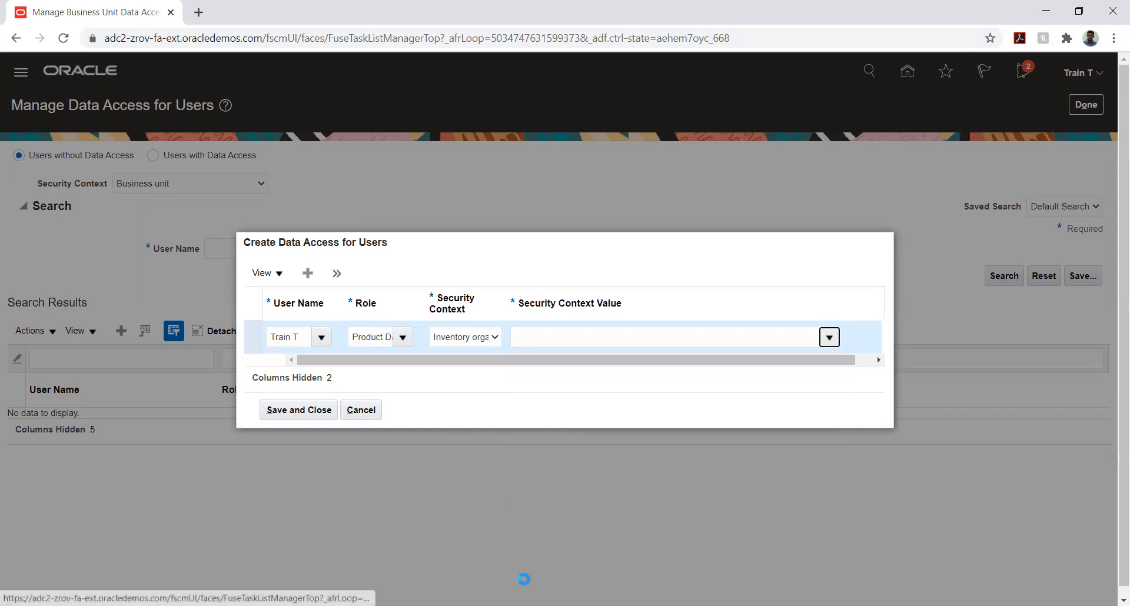
pyautogui.click(625, 346)
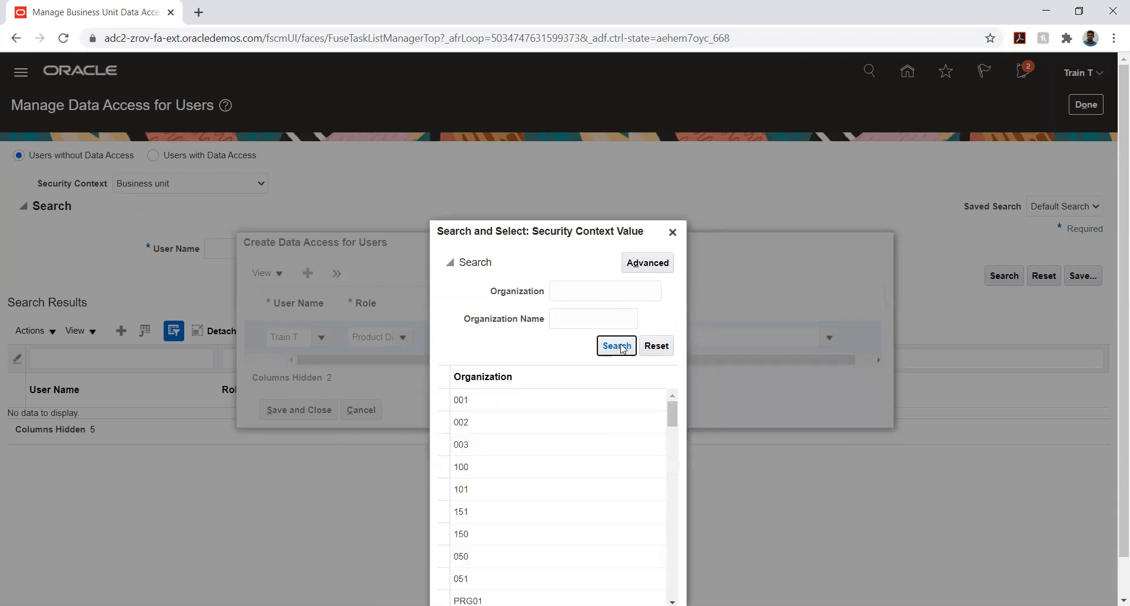
pyautogui.scroll(-4, 606, 352)
pyautogui.scroll(-3, 607, 351)
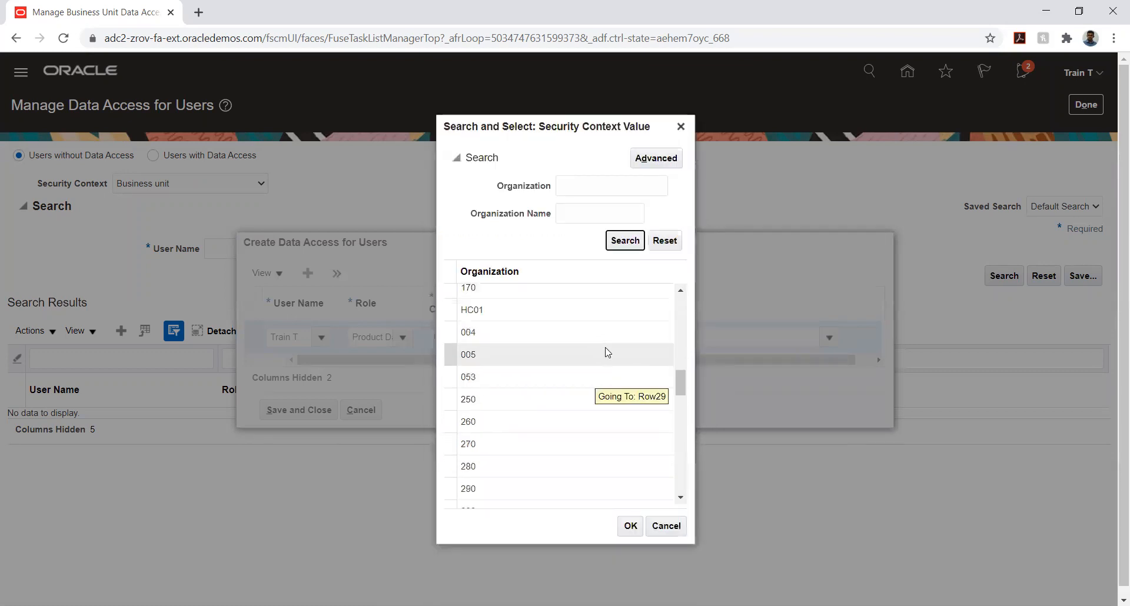
pyautogui.scroll(-5, 605, 347)
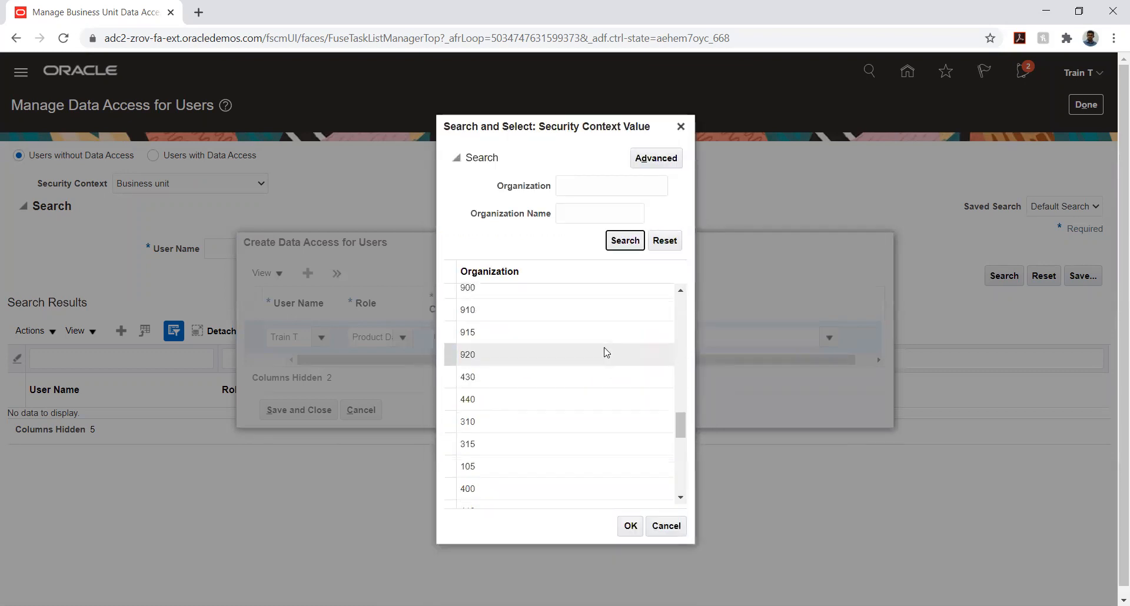
pyautogui.scroll(-6, 607, 352)
pyautogui.scroll(-1, 607, 352)
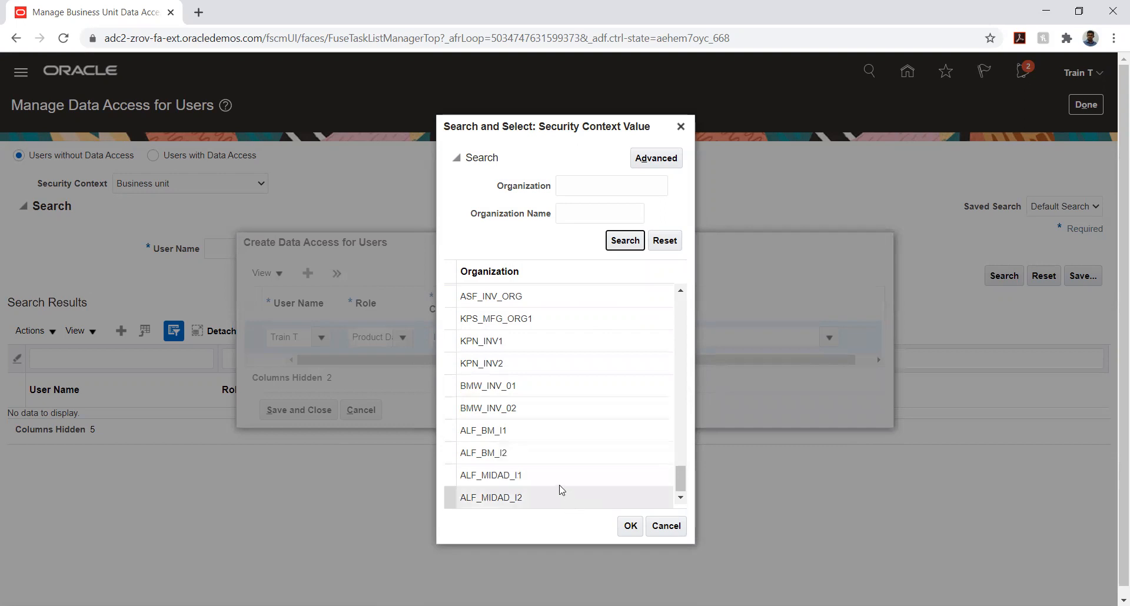
pyautogui.scroll(4, 559, 487)
pyautogui.scroll(2, 560, 486)
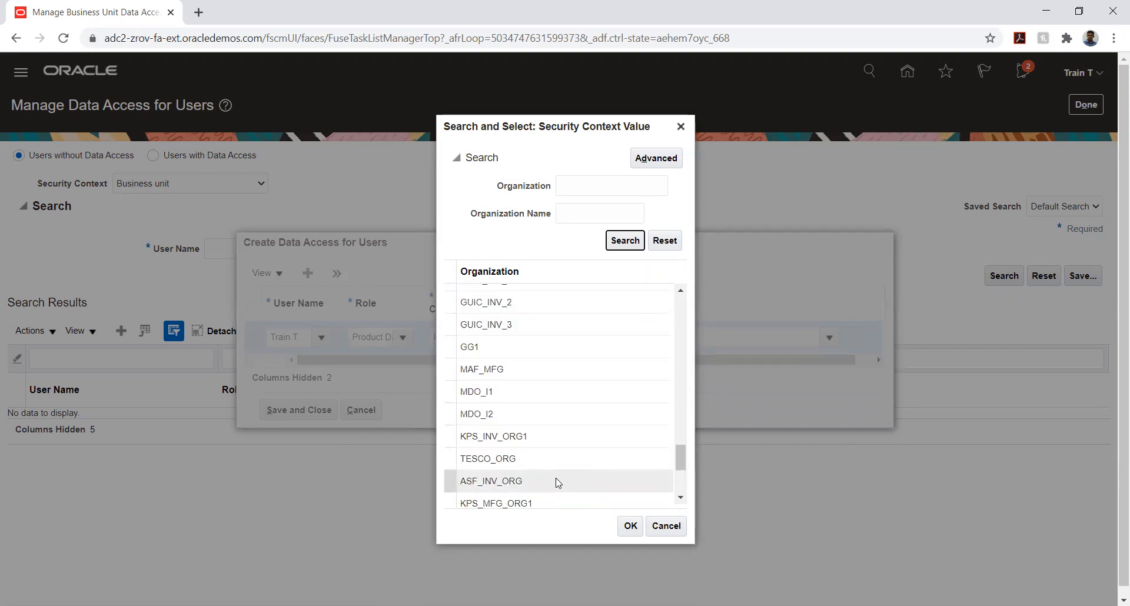
pyautogui.scroll(4, 559, 483)
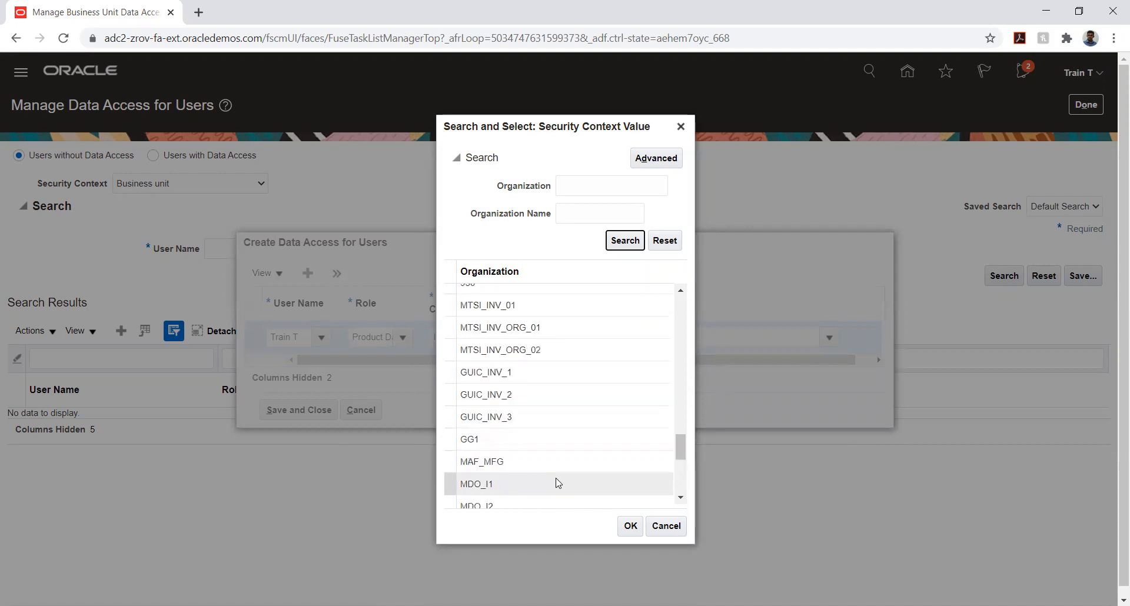
pyautogui.scroll(2, 558, 483)
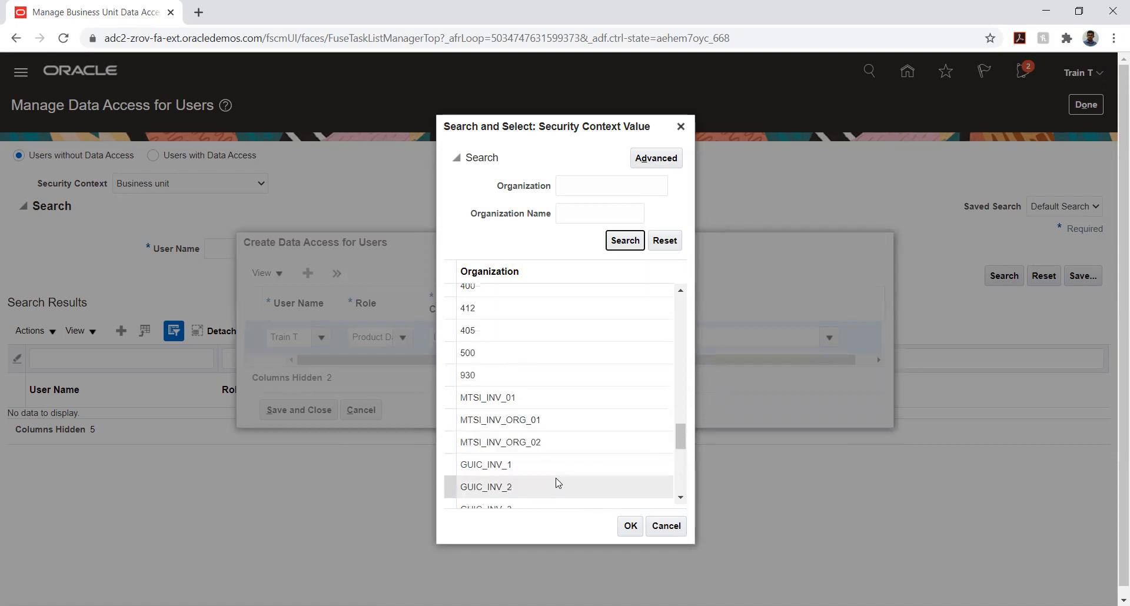
pyautogui.scroll(2, 557, 482)
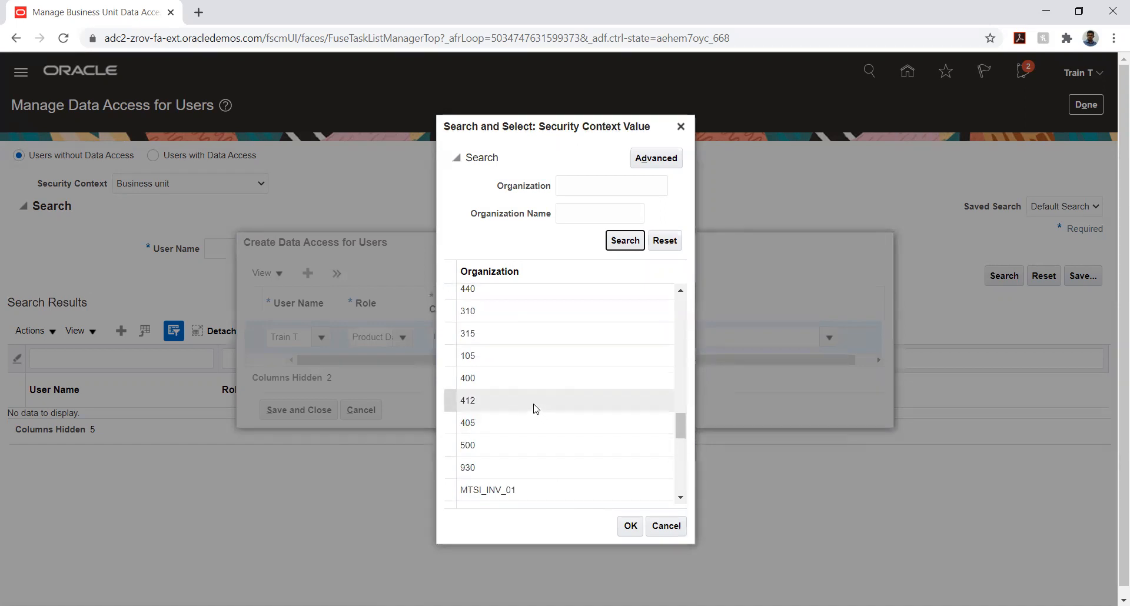
pyautogui.scroll(-2, 537, 409)
pyautogui.scroll(-2, 536, 409)
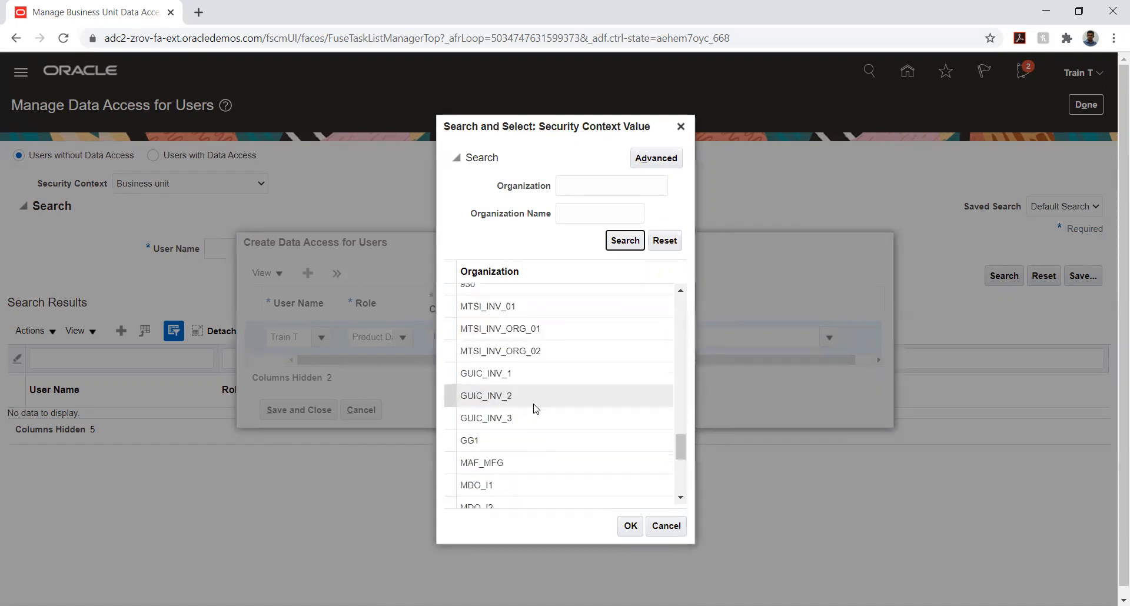
pyautogui.scroll(-4, 536, 409)
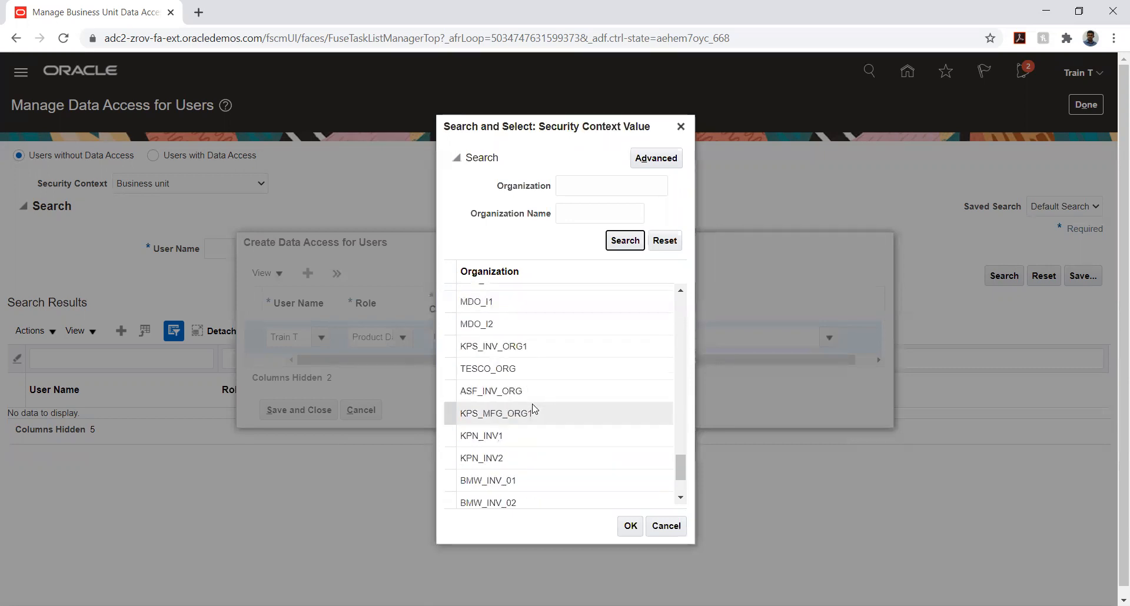
pyautogui.scroll(-2, 535, 409)
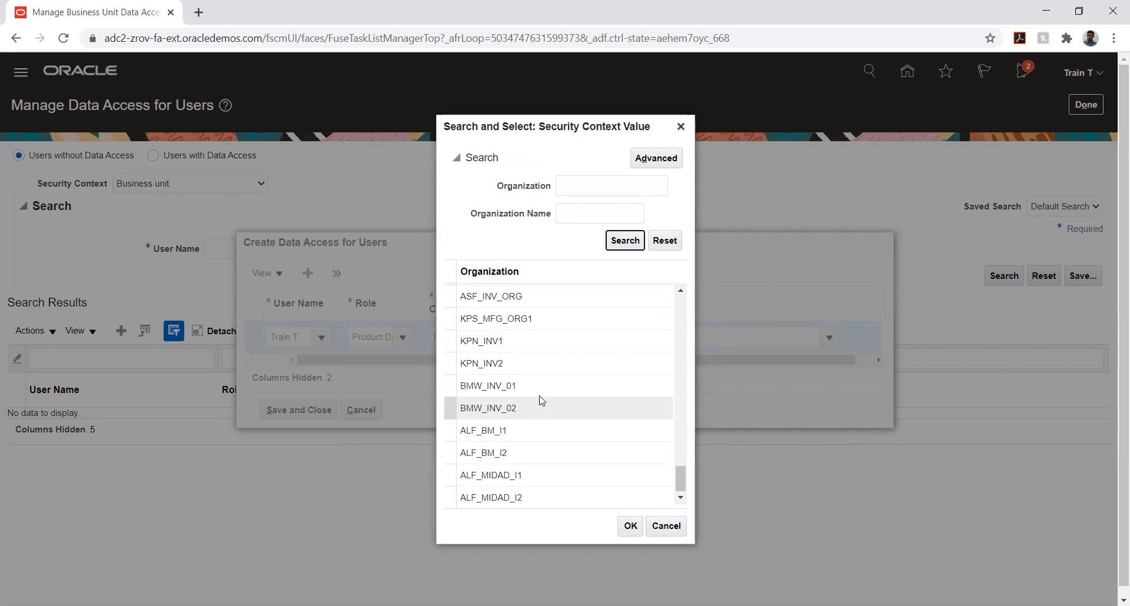
pyautogui.scroll(2, 538, 400)
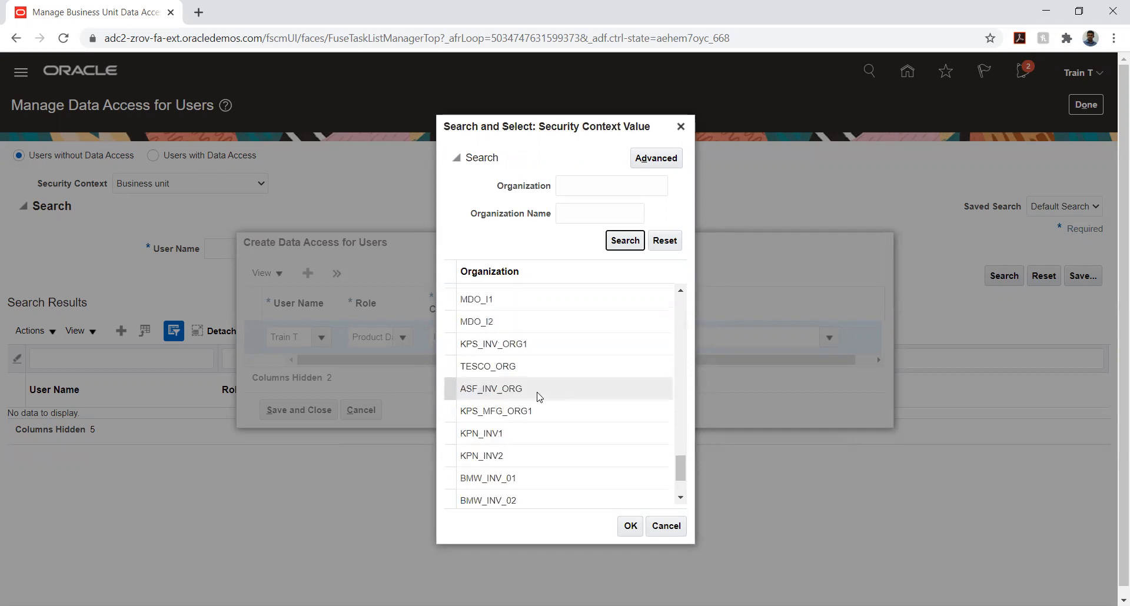
pyautogui.scroll(-2, 539, 397)
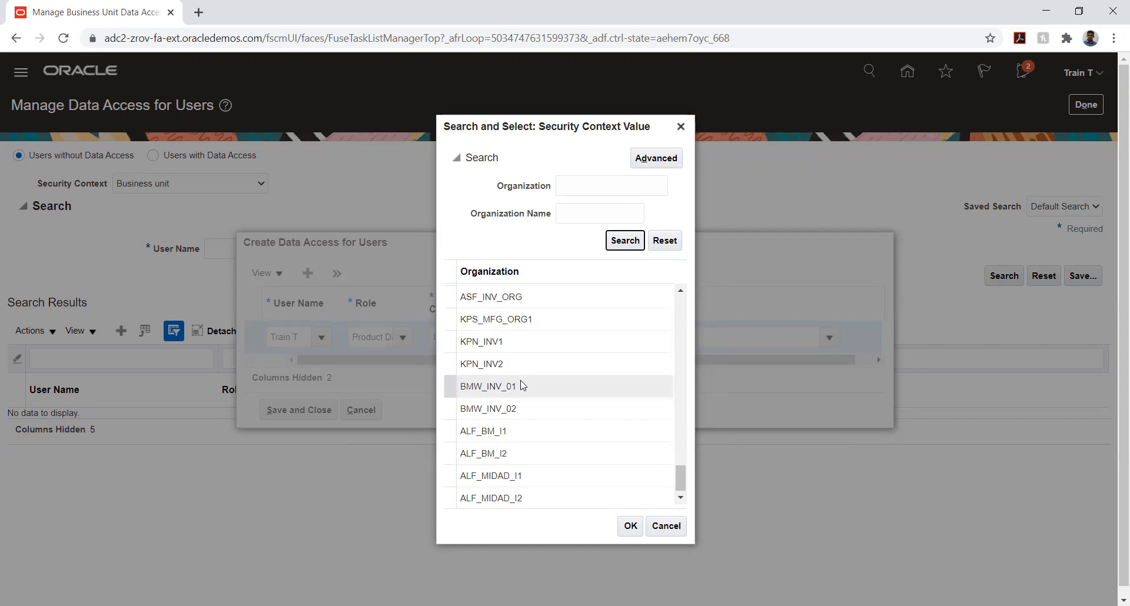
pyautogui.click(487, 431)
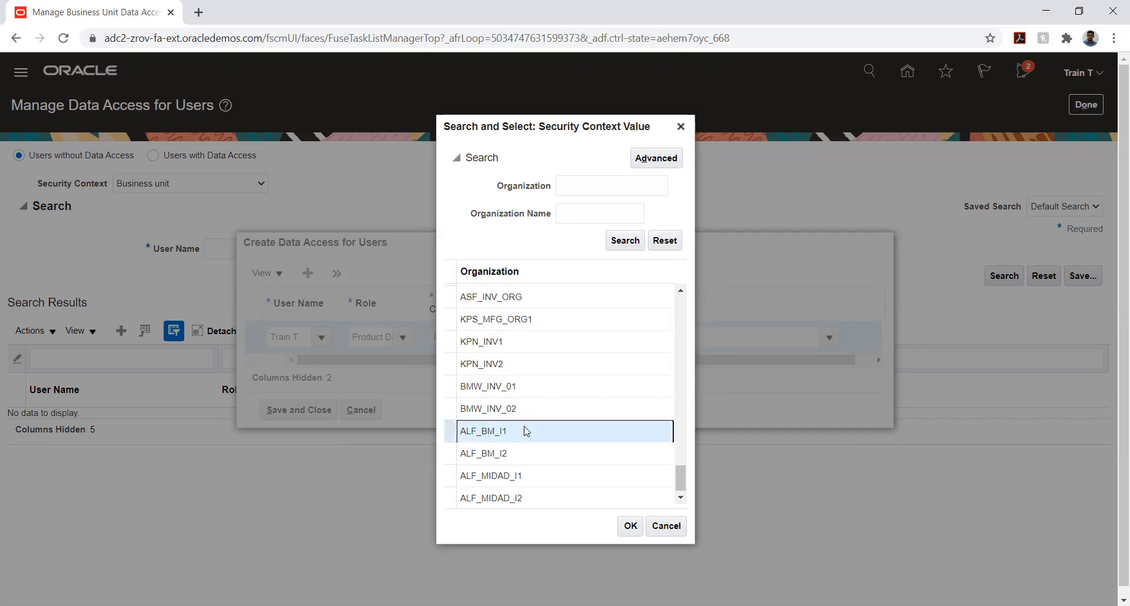
pyautogui.click(631, 526)
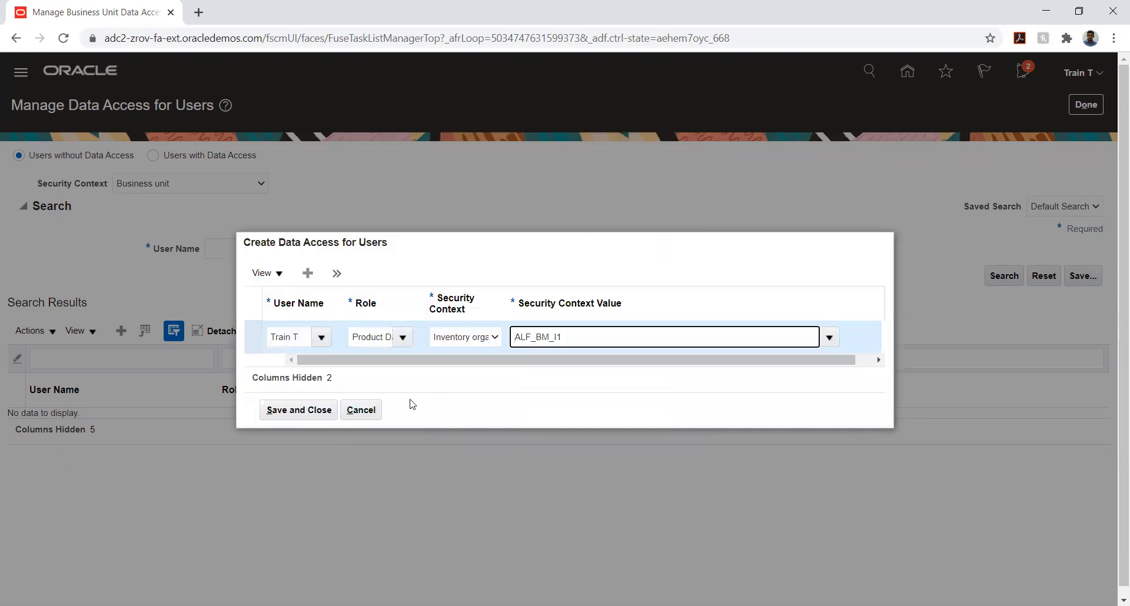
# Add a second data access entry and select the signed-in user's account as its user name
pyautogui.click(308, 274)
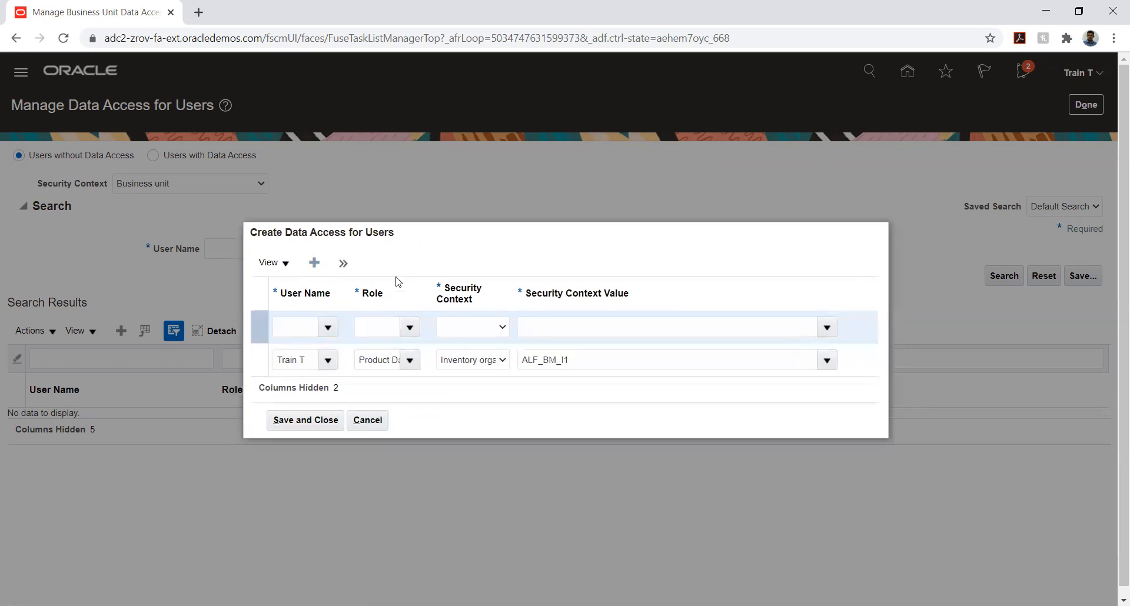
pyautogui.click(307, 321)
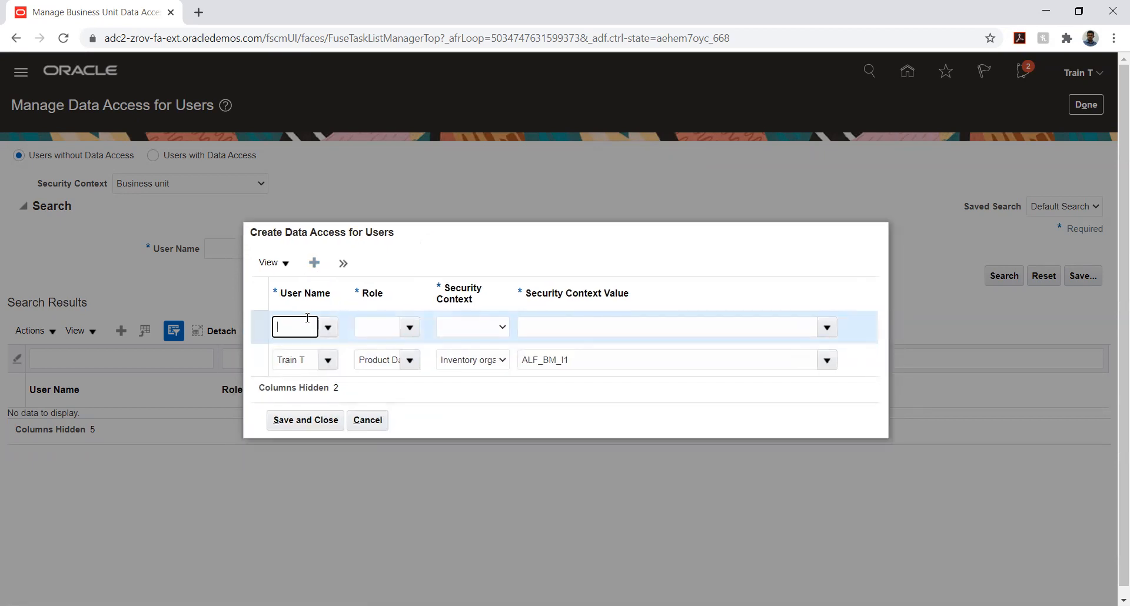
pyautogui.write('Train T')
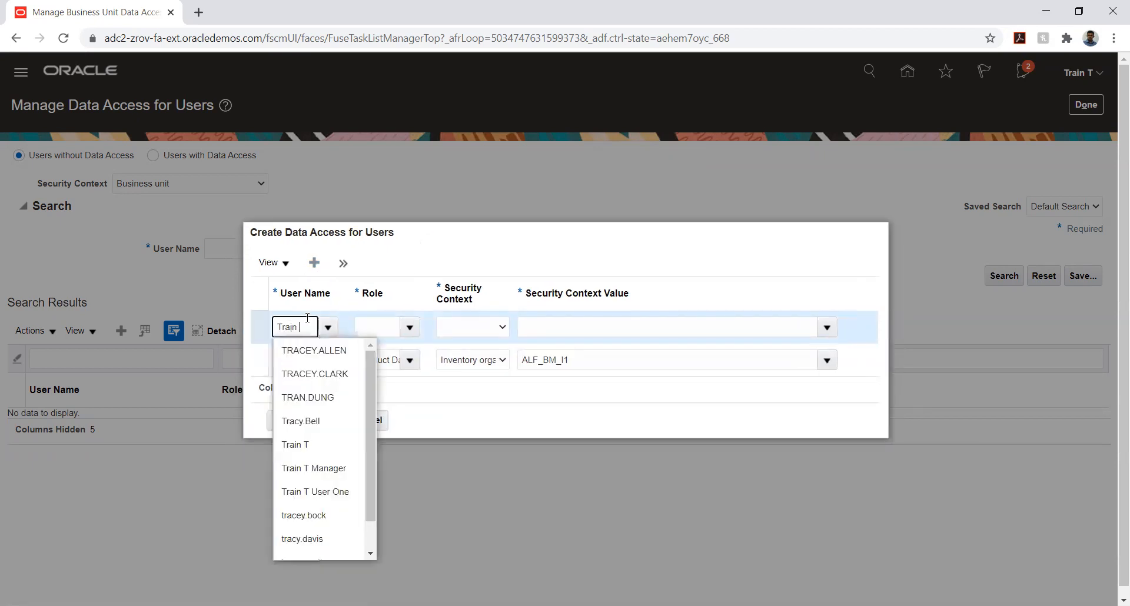
pyautogui.click(296, 345)
# Set the second entry's role to Product Manager and its security context to Inventory organization
pyautogui.click(373, 328)
pyautogui.click(409, 327)
pyautogui.scroll(-5, 394, 403)
pyautogui.scroll(-4, 386, 398)
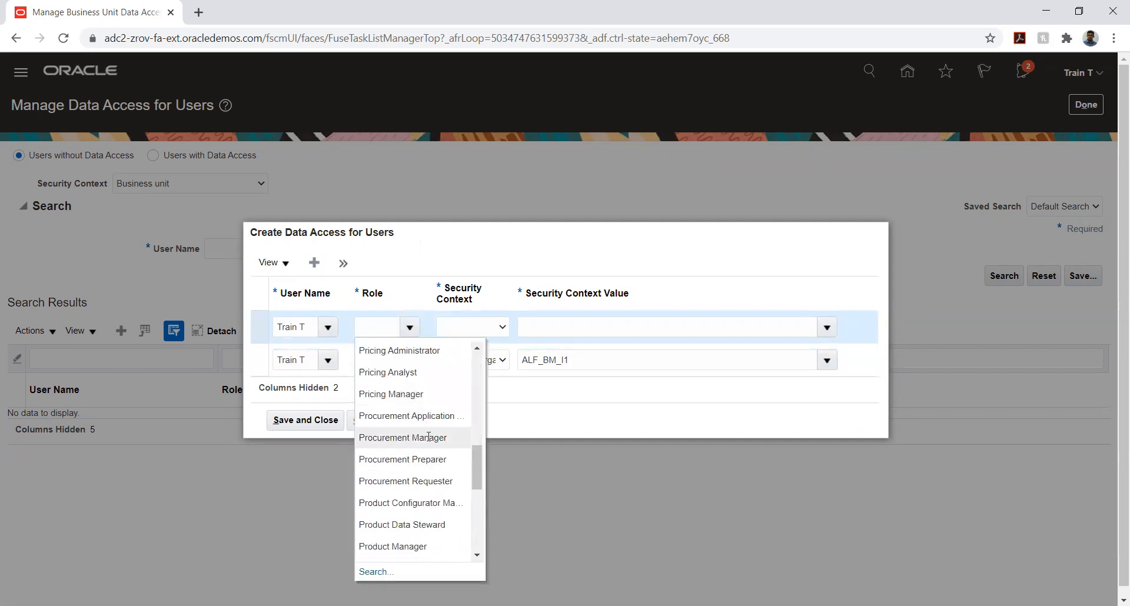
pyautogui.scroll(-3, 406, 438)
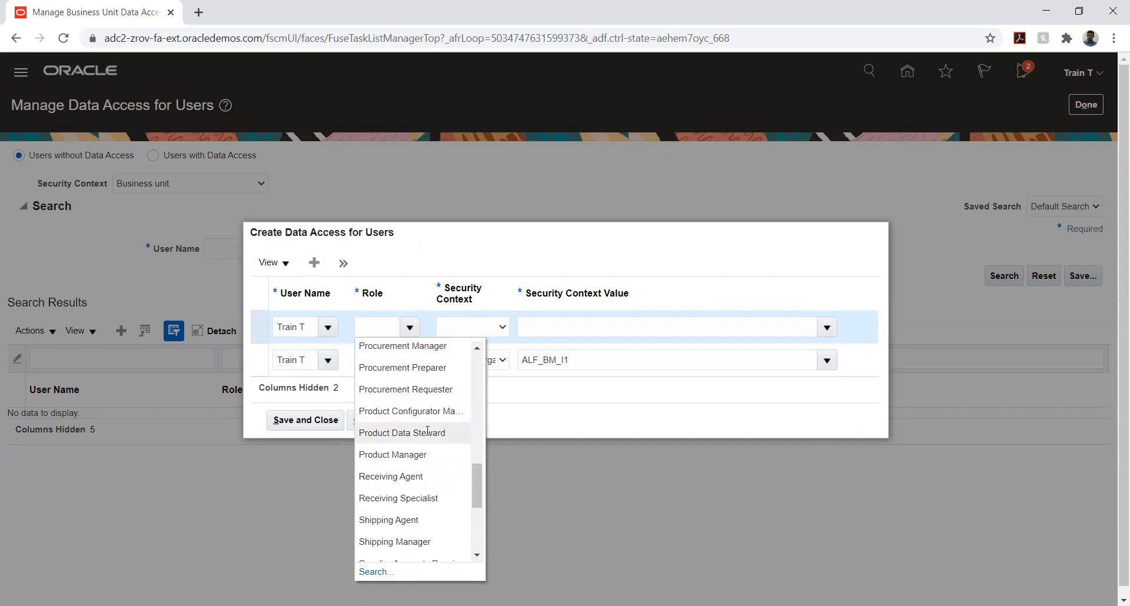
pyautogui.click(401, 461)
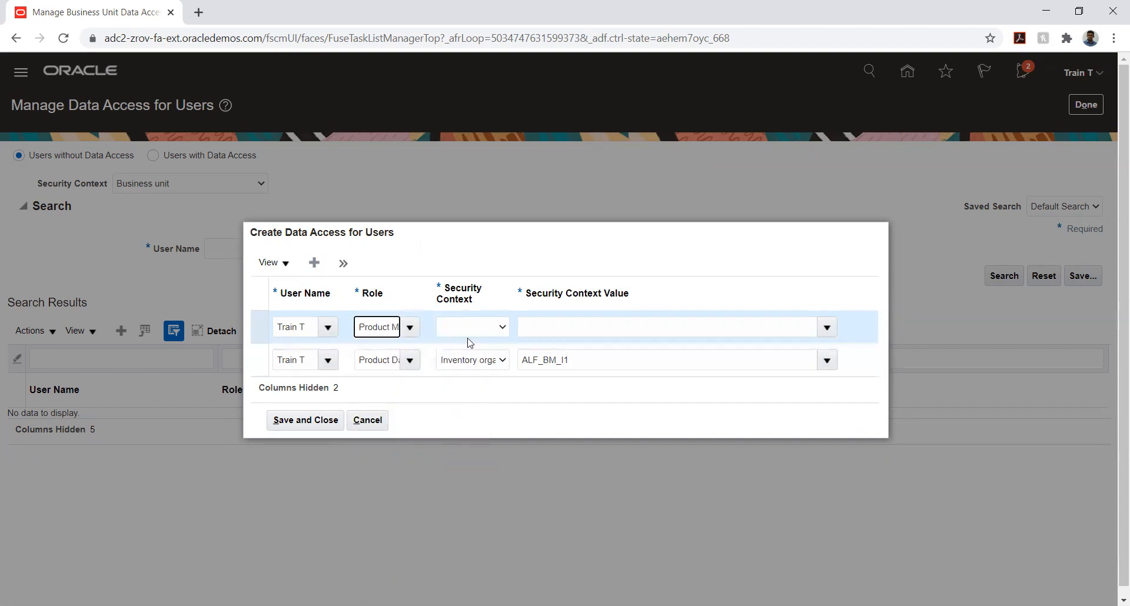
pyautogui.click(470, 331)
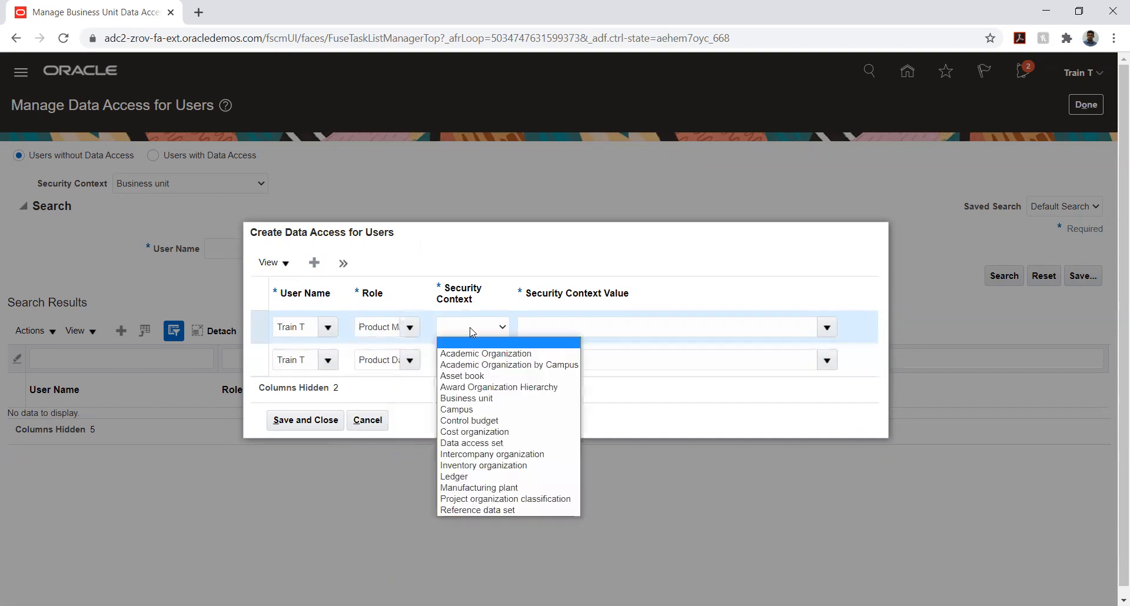
pyautogui.click(483, 465)
# Find the second entry's security context value with "al" and choose ALF_BM_I1
pyautogui.click(609, 325)
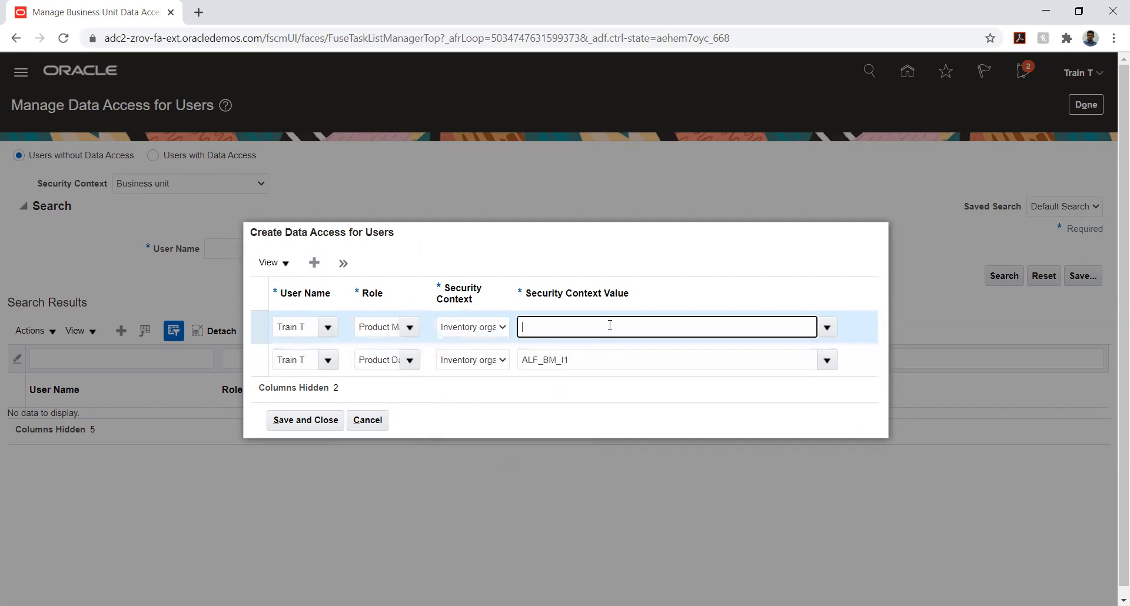
pyautogui.write('al')
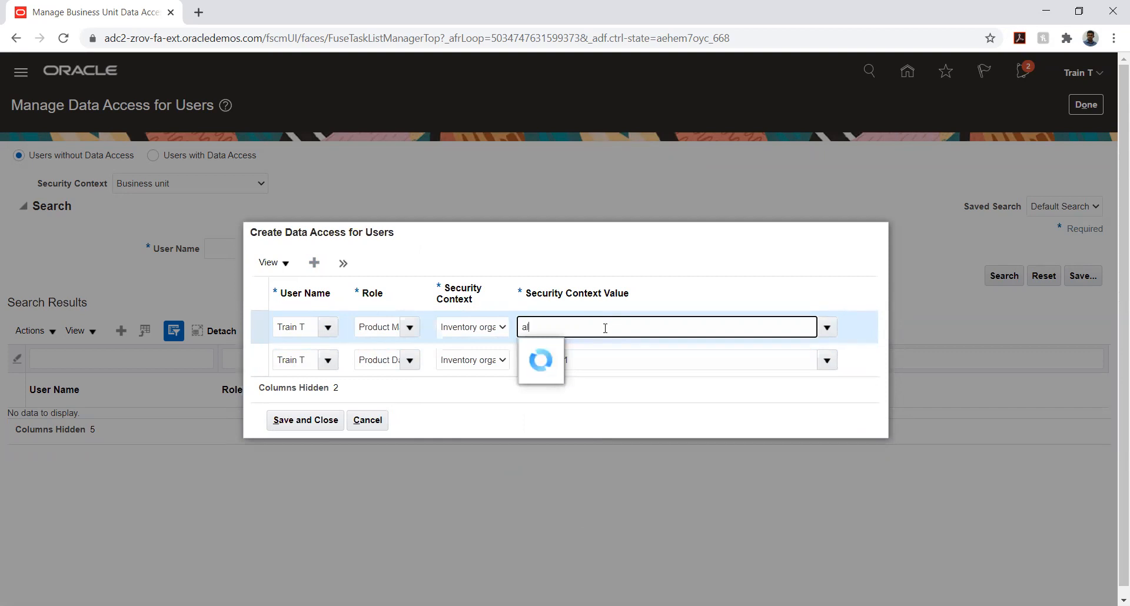
pyautogui.click(580, 350)
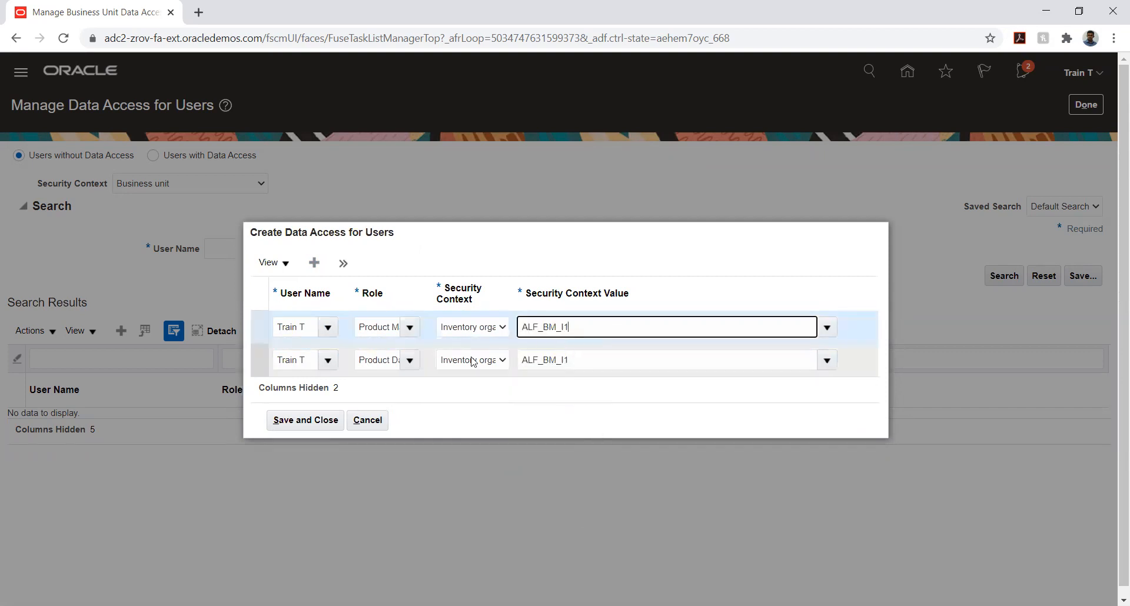
# Add a third data access entry and select the signed-in user's account as its user name
pyautogui.click(314, 263)
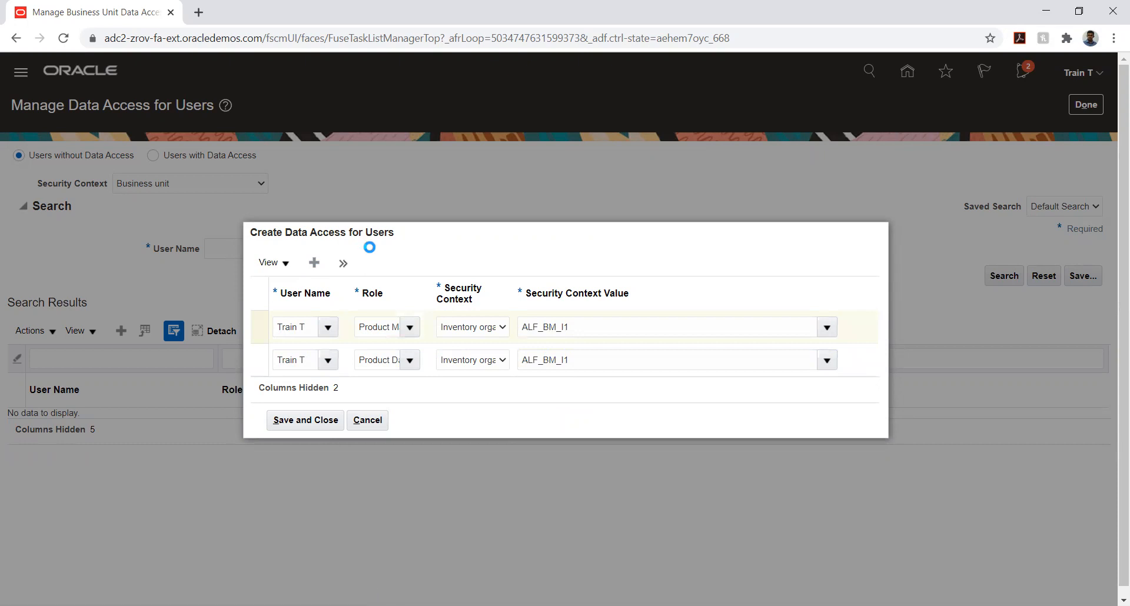
pyautogui.click(300, 304)
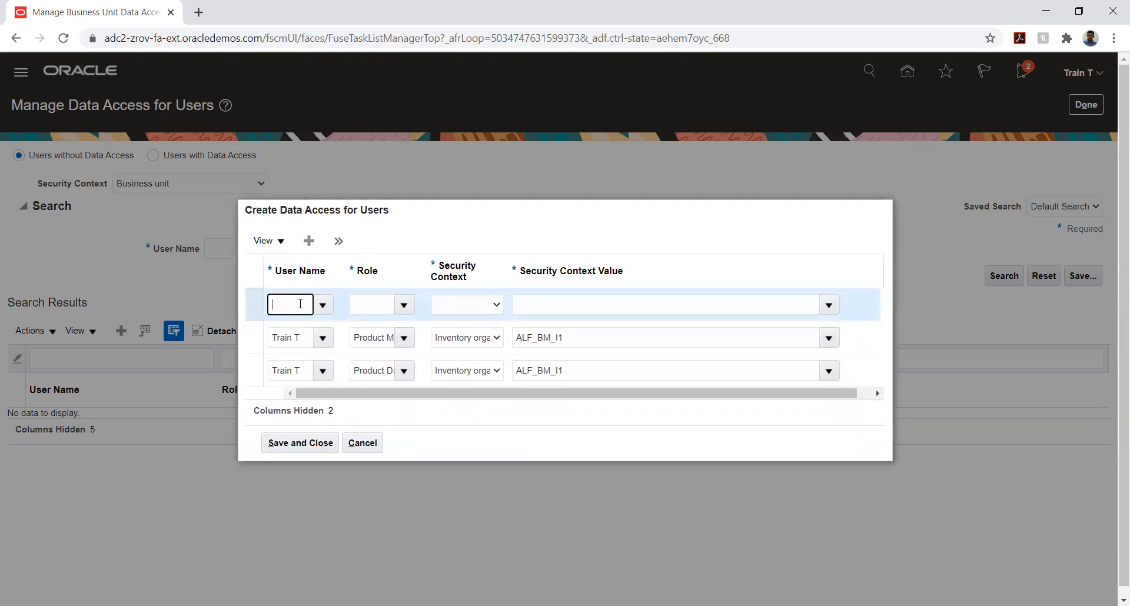
pyautogui.write('Train T')
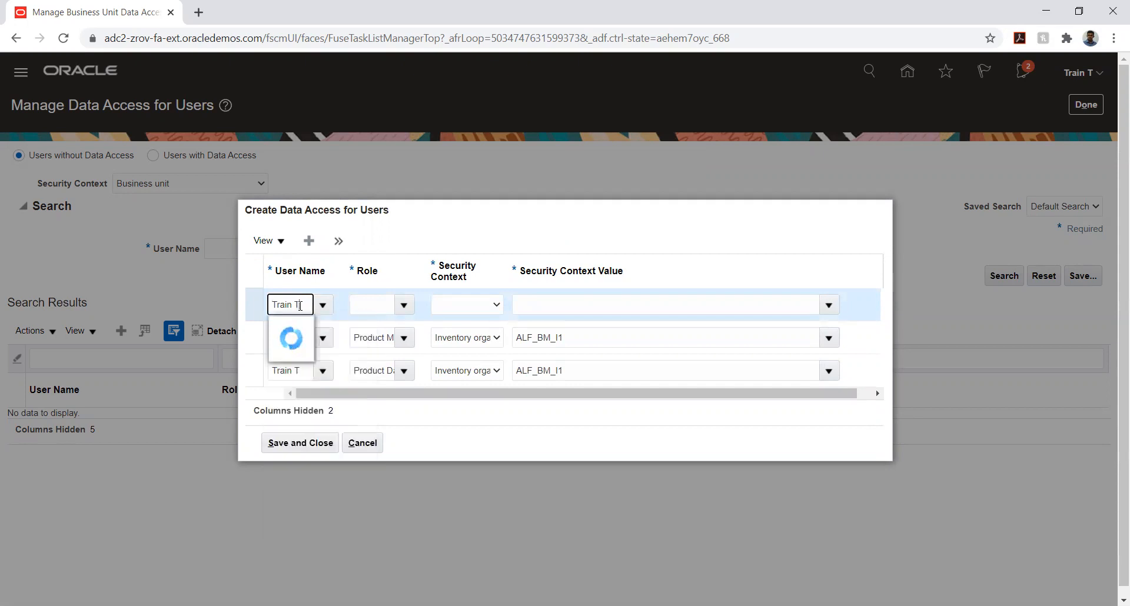
pyautogui.click(294, 326)
# Set the third entry's role to Product Configurator Manager and its security context to Inventory organization
pyautogui.click(366, 305)
pyautogui.click(404, 304)
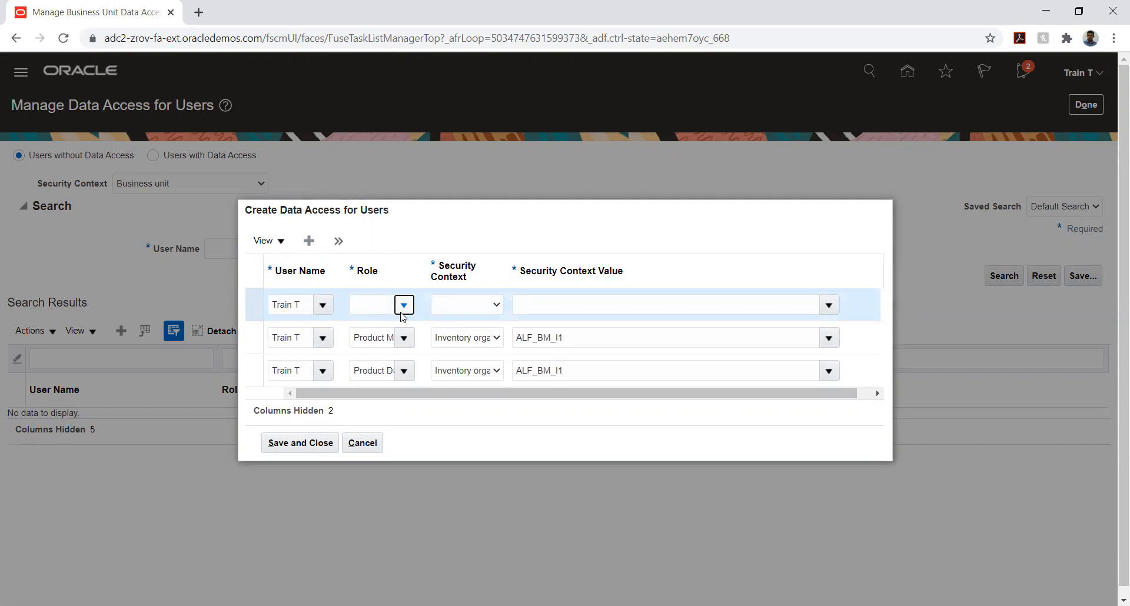
pyautogui.scroll(-5, 388, 365)
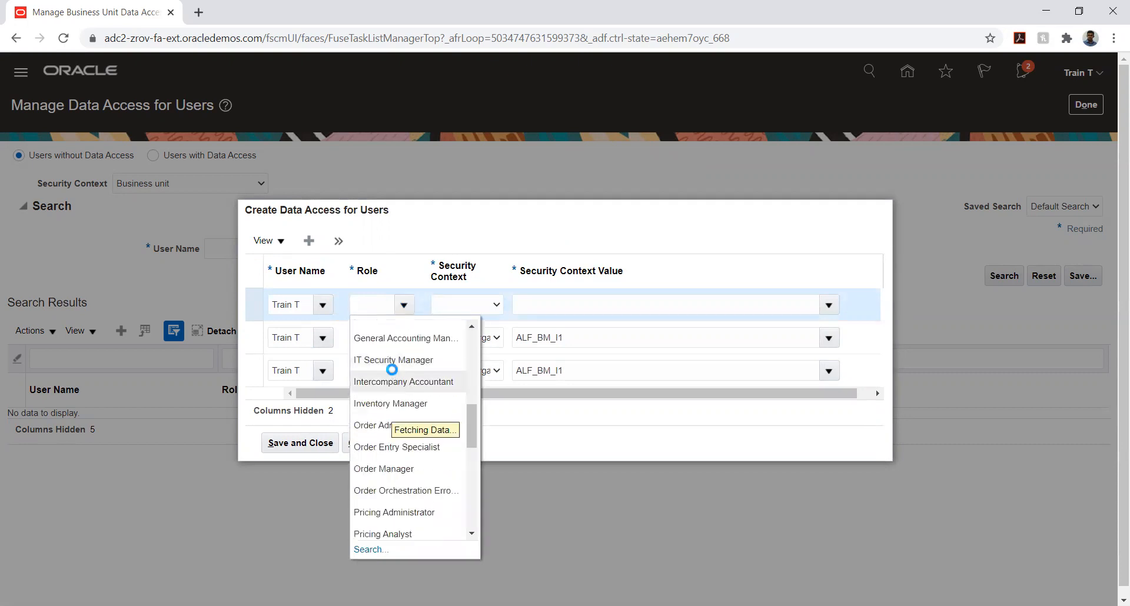
pyautogui.scroll(-2, 393, 372)
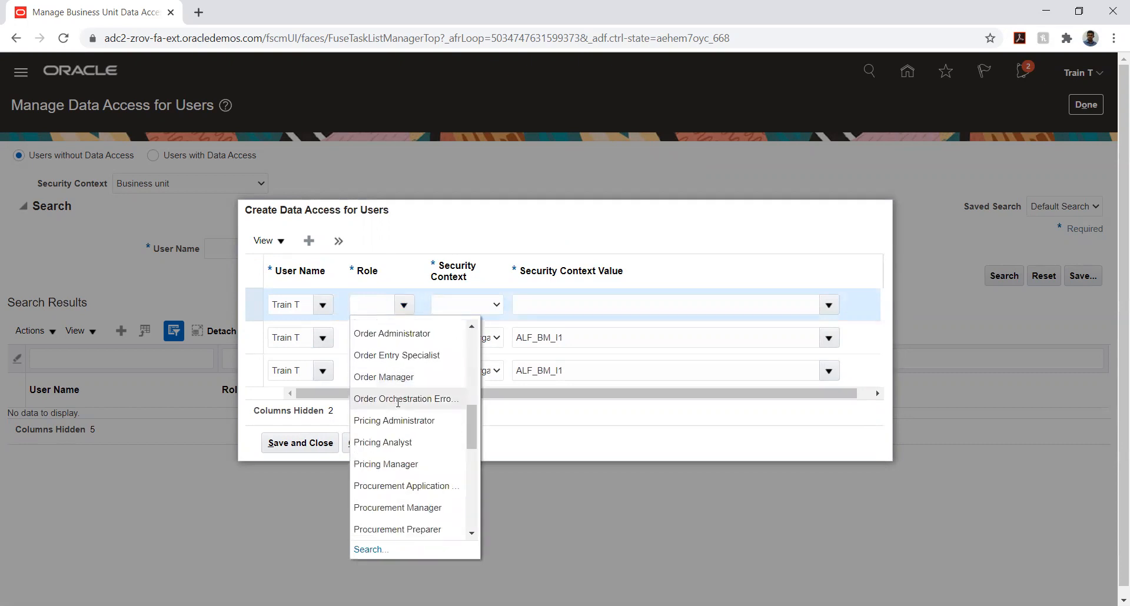
pyautogui.scroll(-4, 396, 407)
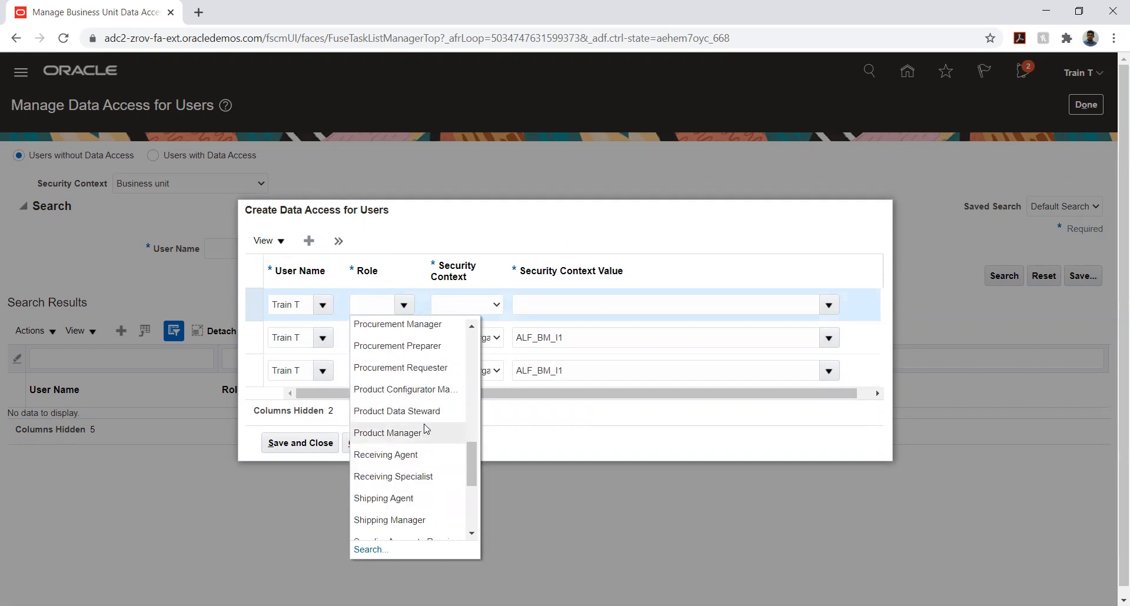
pyautogui.click(415, 389)
pyautogui.click(471, 311)
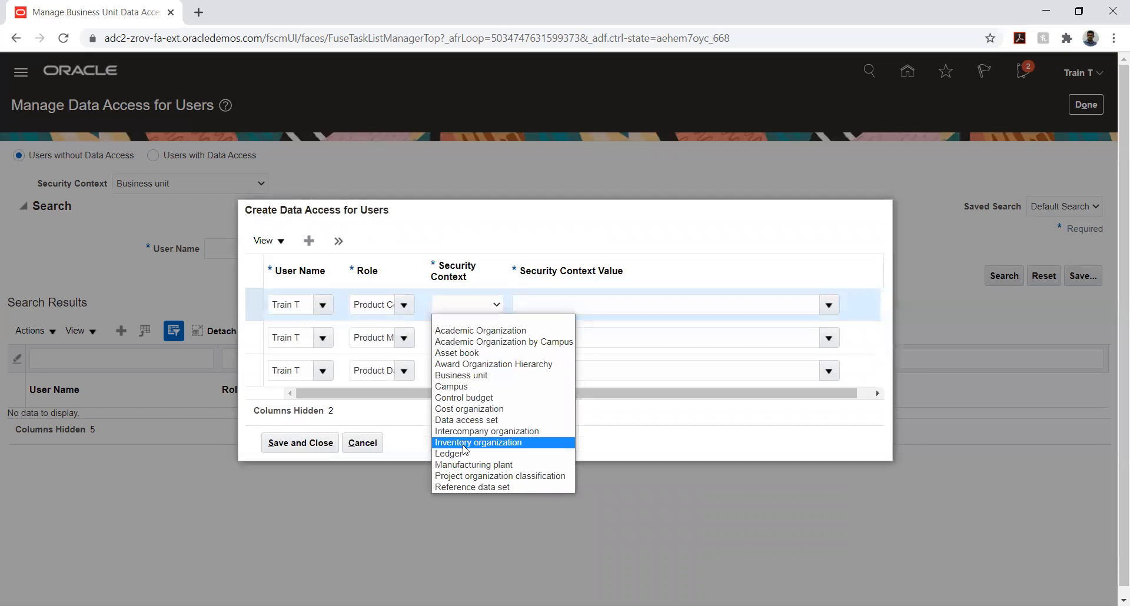
pyautogui.click(466, 442)
# Find the third entry's security context value with "al" and choose ALF_BM_I1
pyautogui.click(540, 305)
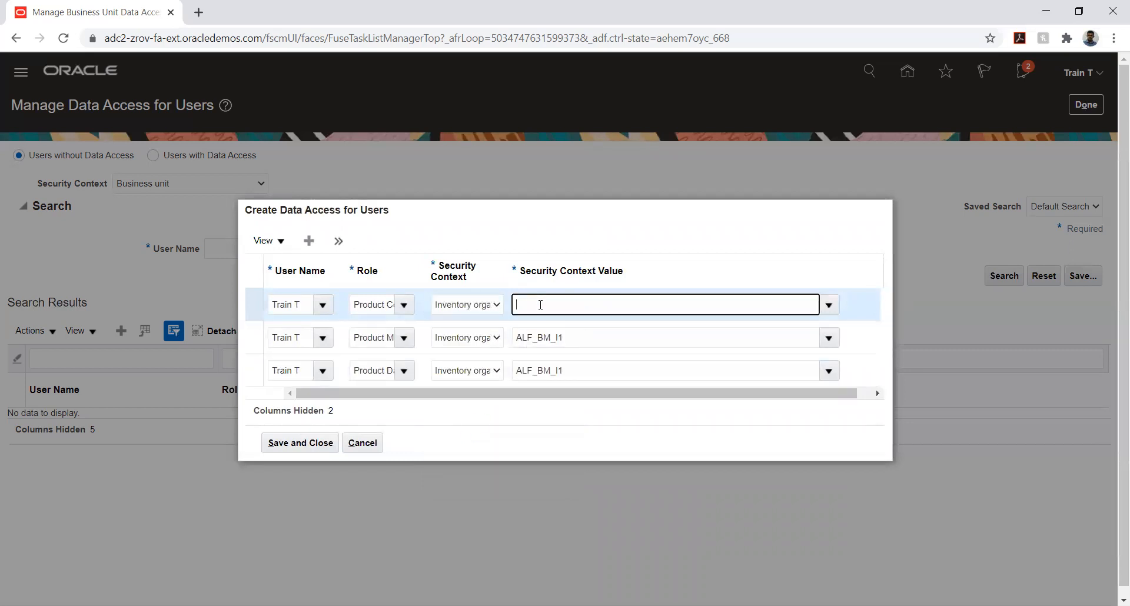
pyautogui.write('al')
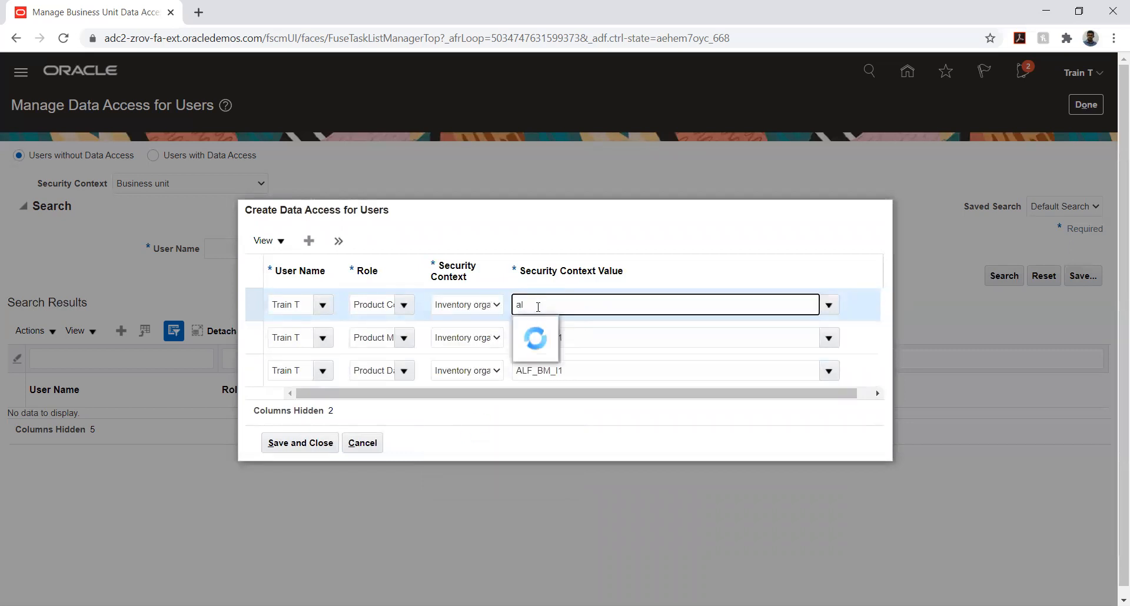
pyautogui.click(543, 328)
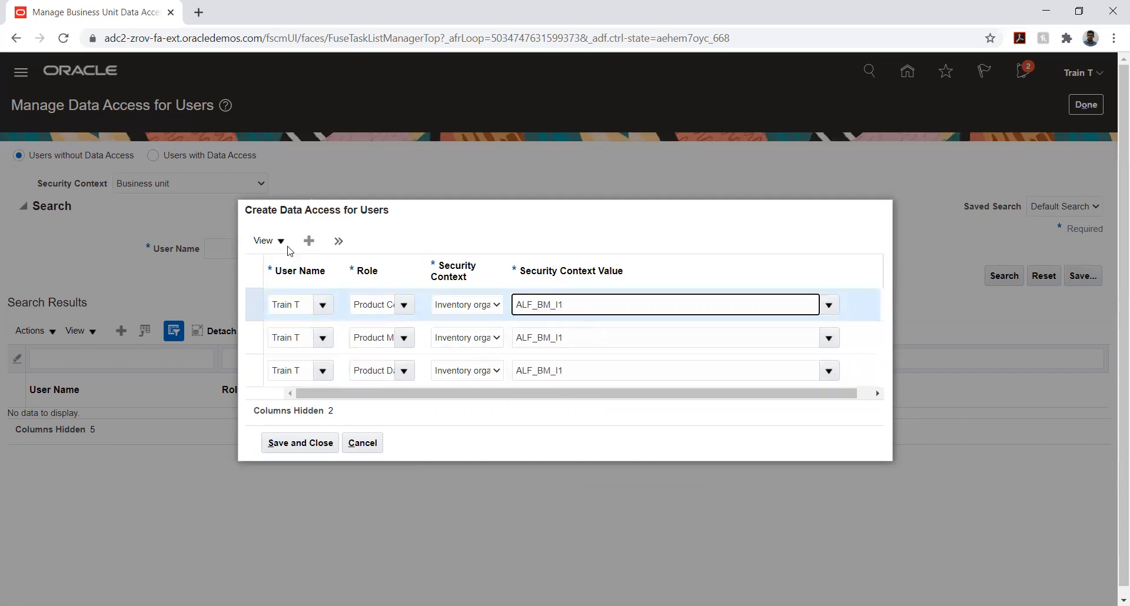
# Add a fourth data access entry and select the signed-in user's account as its user name
pyautogui.click(308, 242)
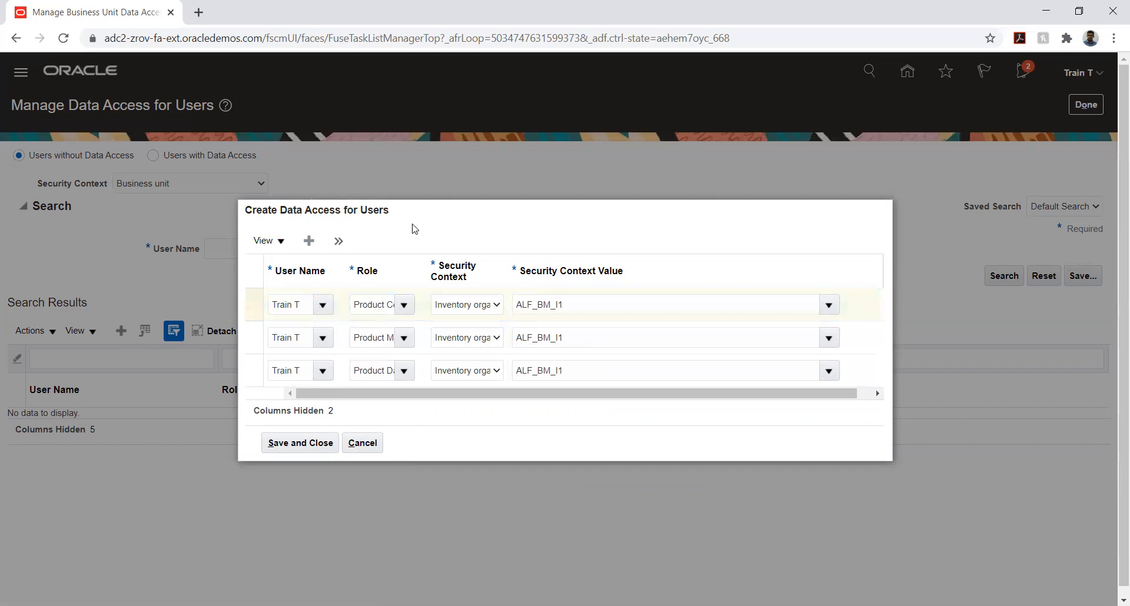
pyautogui.click(294, 287)
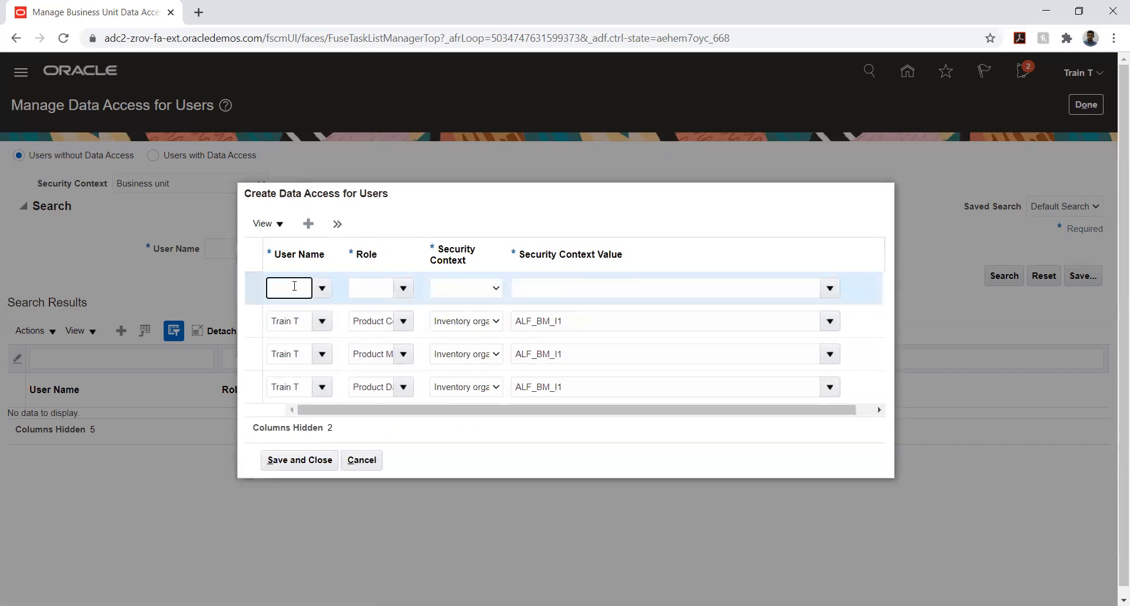
pyautogui.write('Train T')
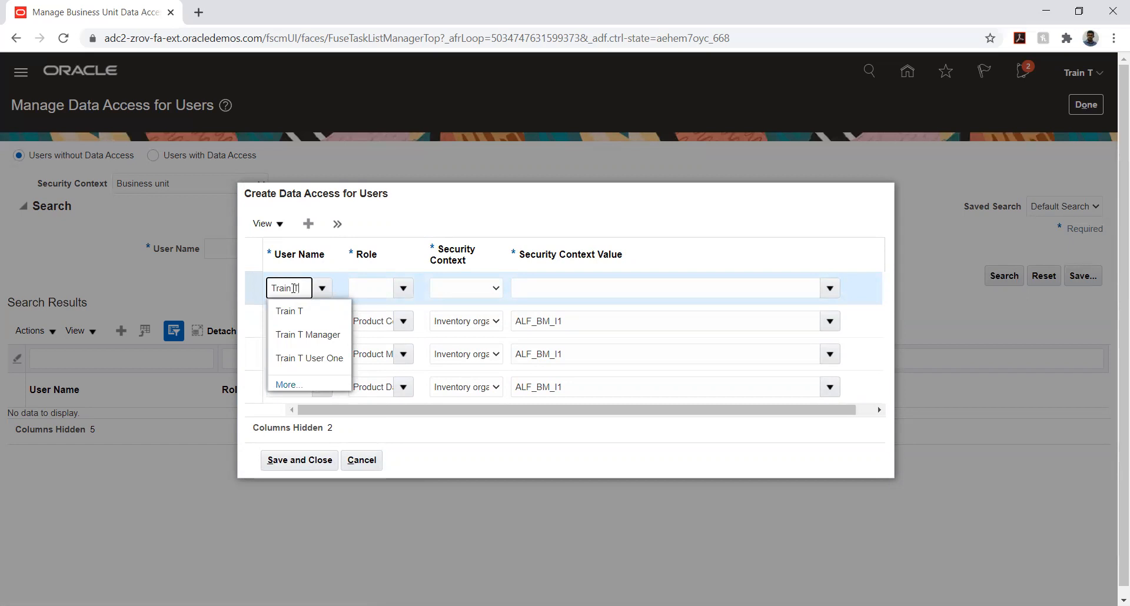
pyautogui.click(289, 312)
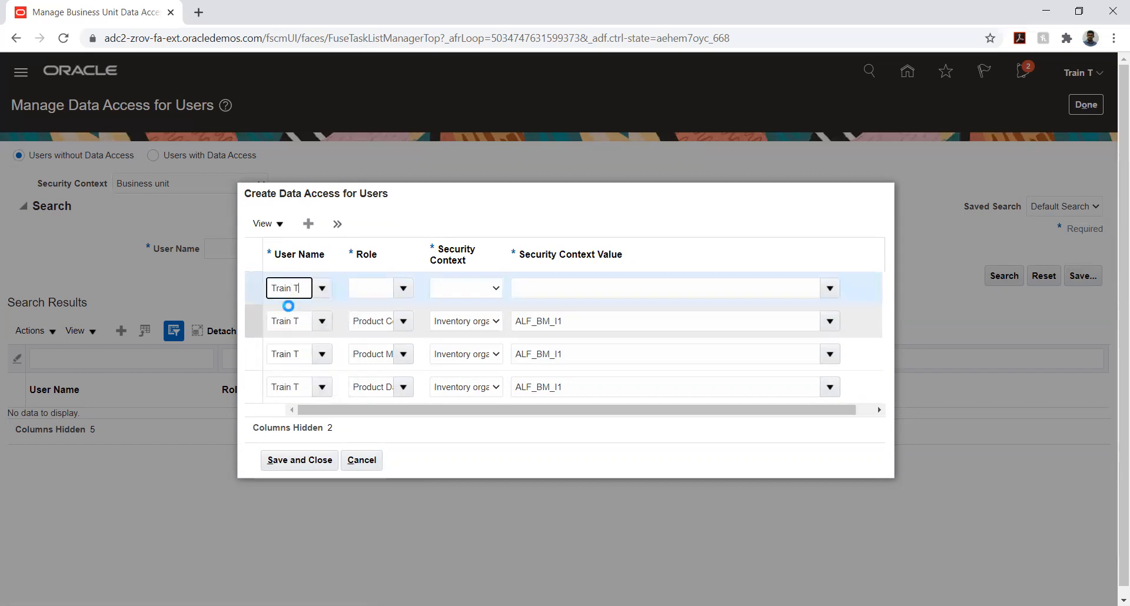
# Set the fourth data access entry's role to Receiving Agent
pyautogui.click(363, 287)
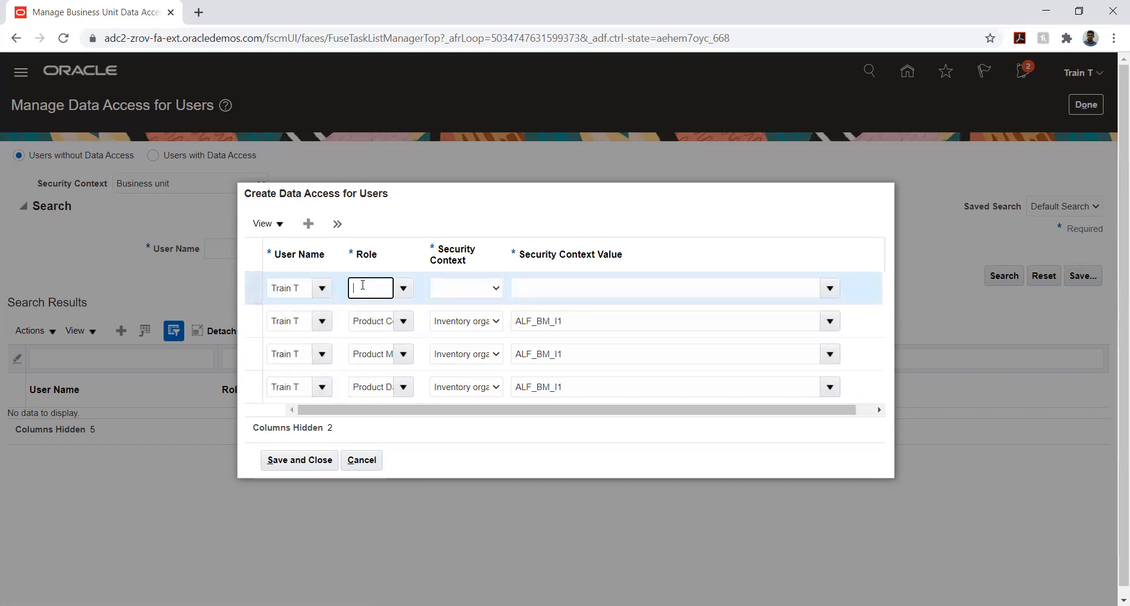
pyautogui.click(403, 289)
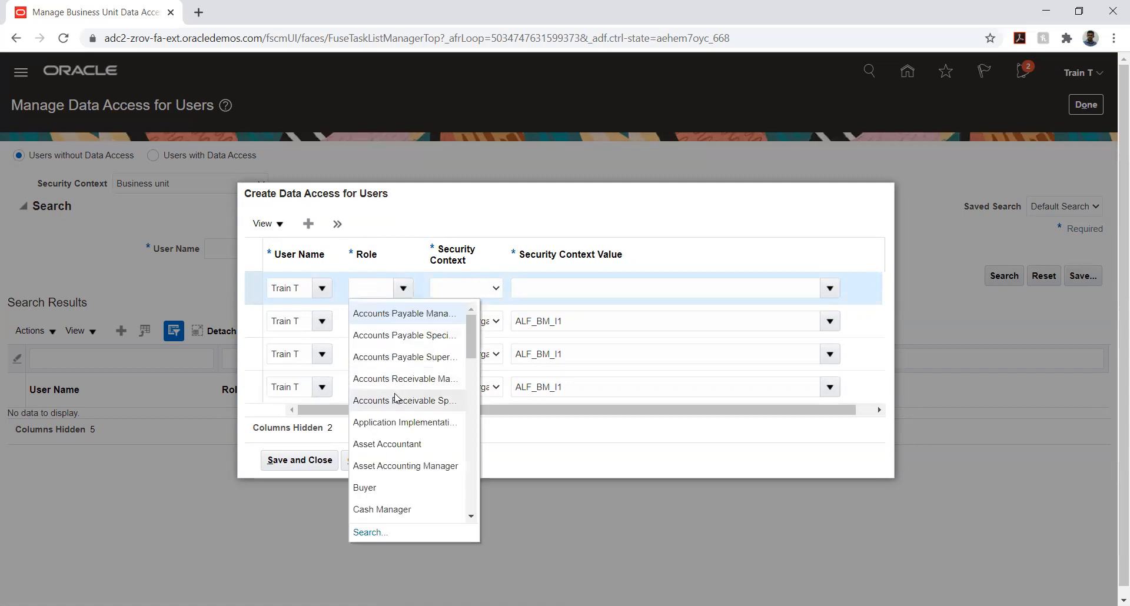
pyautogui.scroll(-5, 400, 389)
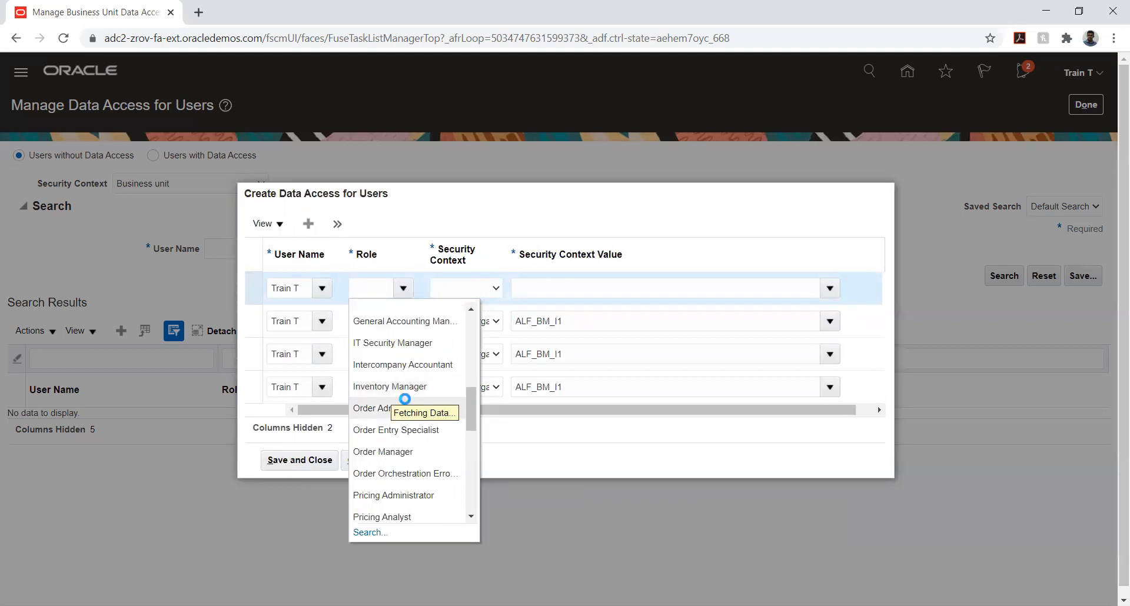
pyautogui.scroll(-2, 405, 402)
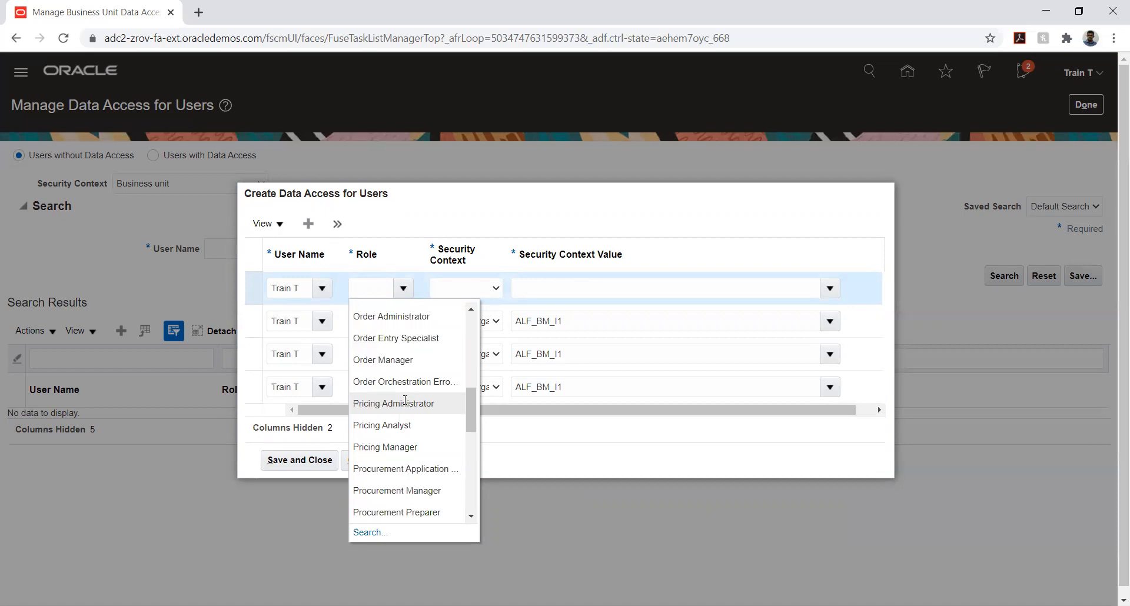
pyautogui.scroll(-2, 404, 403)
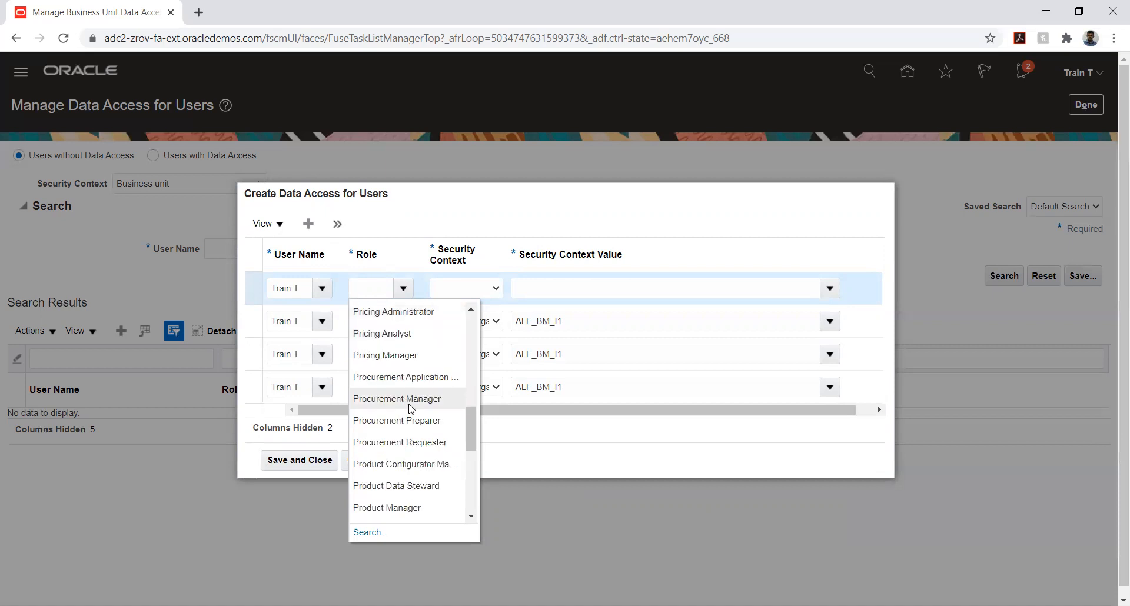
pyautogui.scroll(-2, 411, 409)
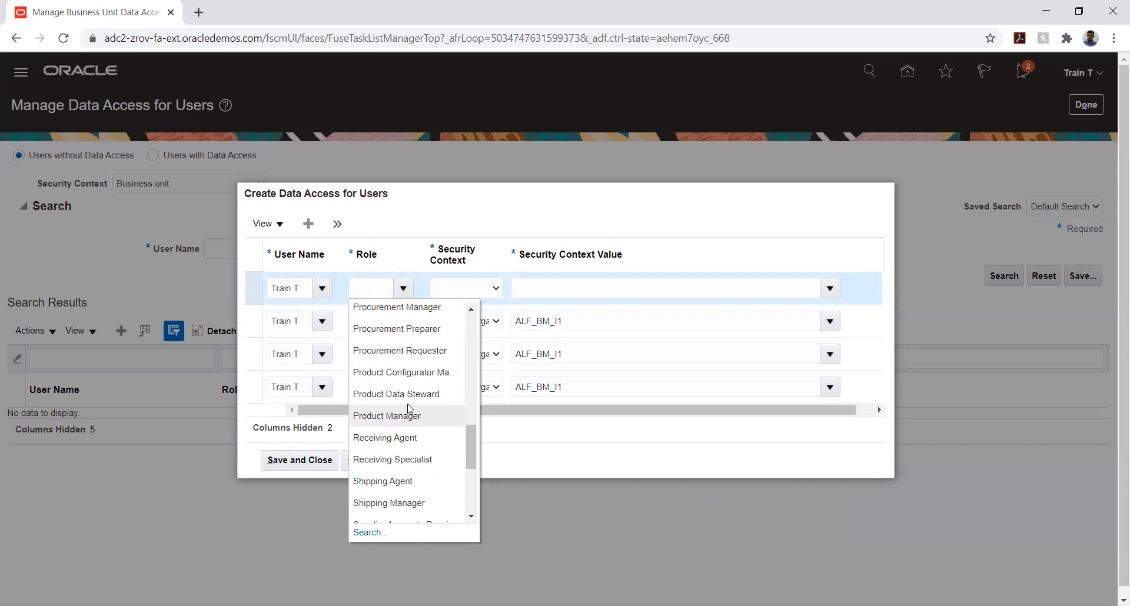
pyautogui.click(412, 437)
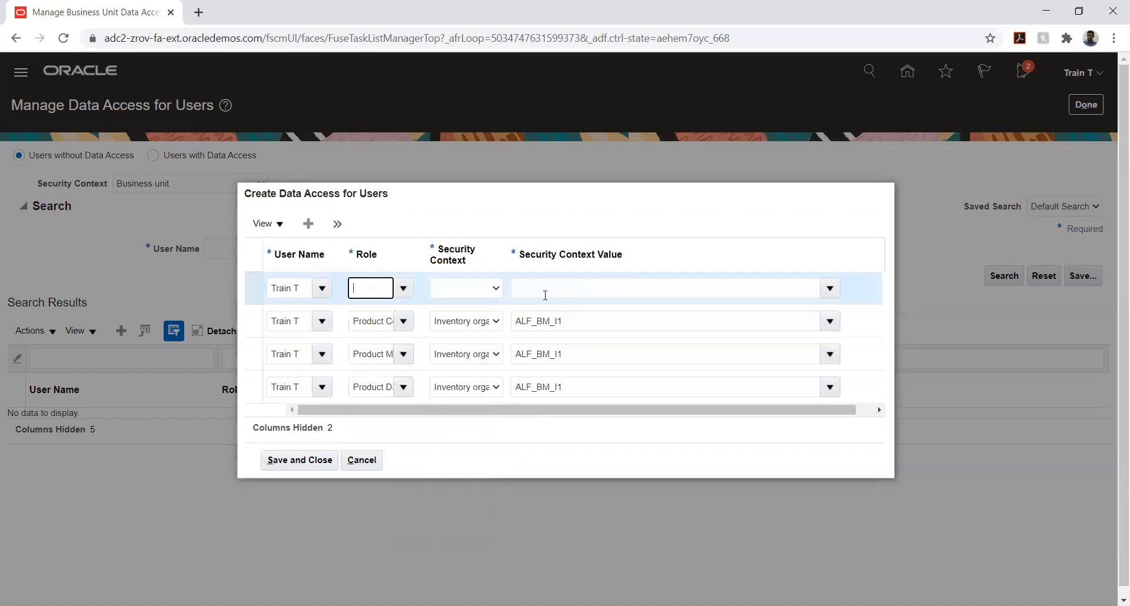
# Set the fourth entry's security context to Inventory organization, then find its value with "al" and choose ALF_BM_I1
pyautogui.click(475, 288)
pyautogui.click(481, 316)
pyautogui.click(564, 289)
pyautogui.write('al')
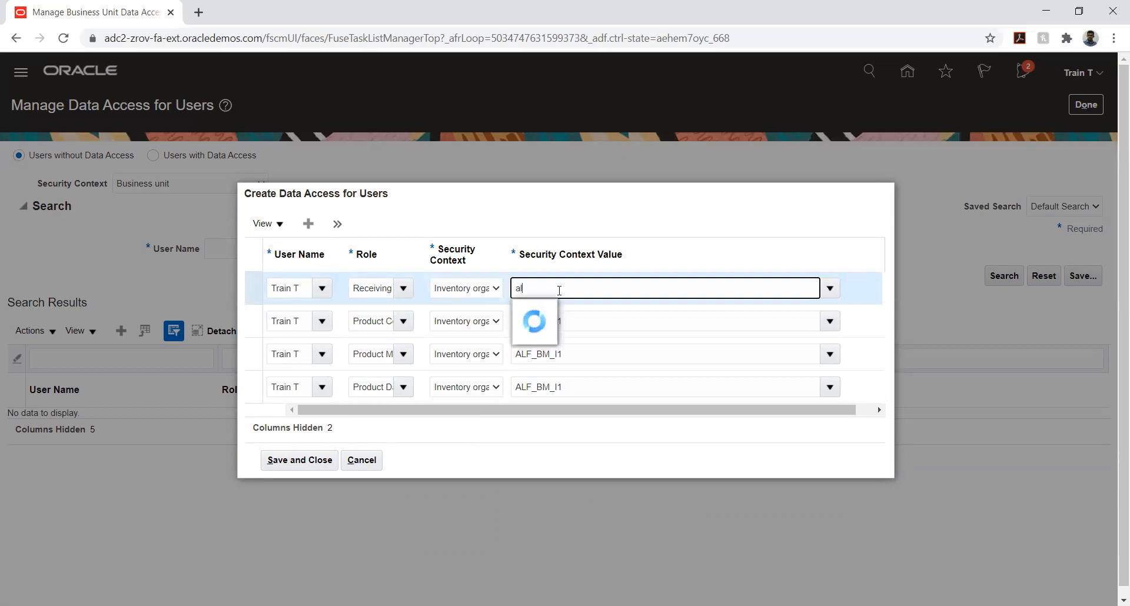
pyautogui.click(540, 313)
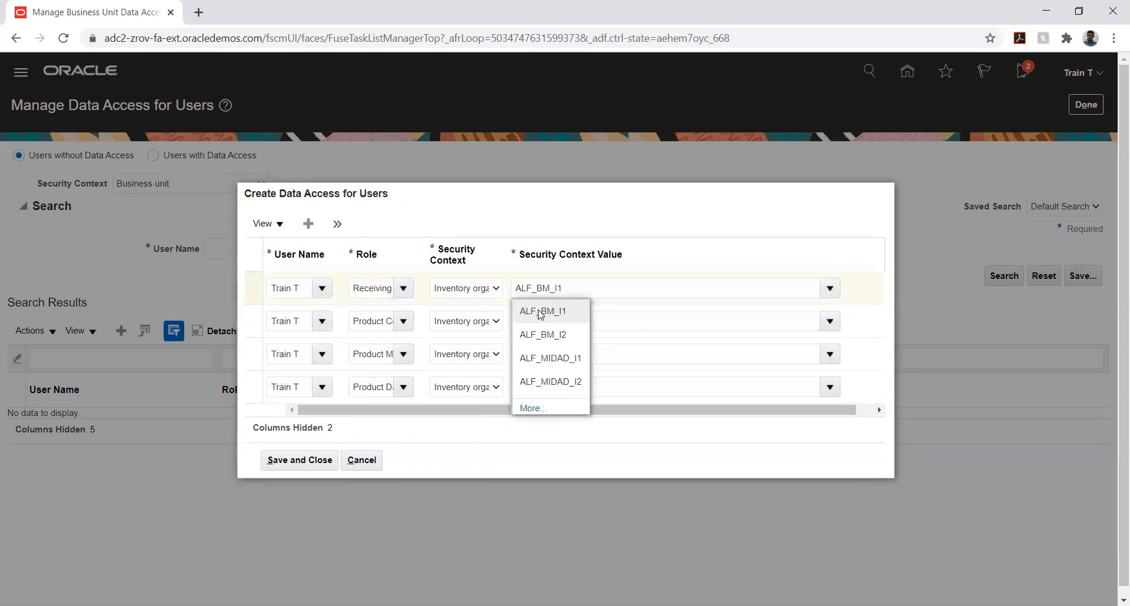
# Add a fifth data access entry and select the signed-in user's account as its user name
pyautogui.click(307, 224)
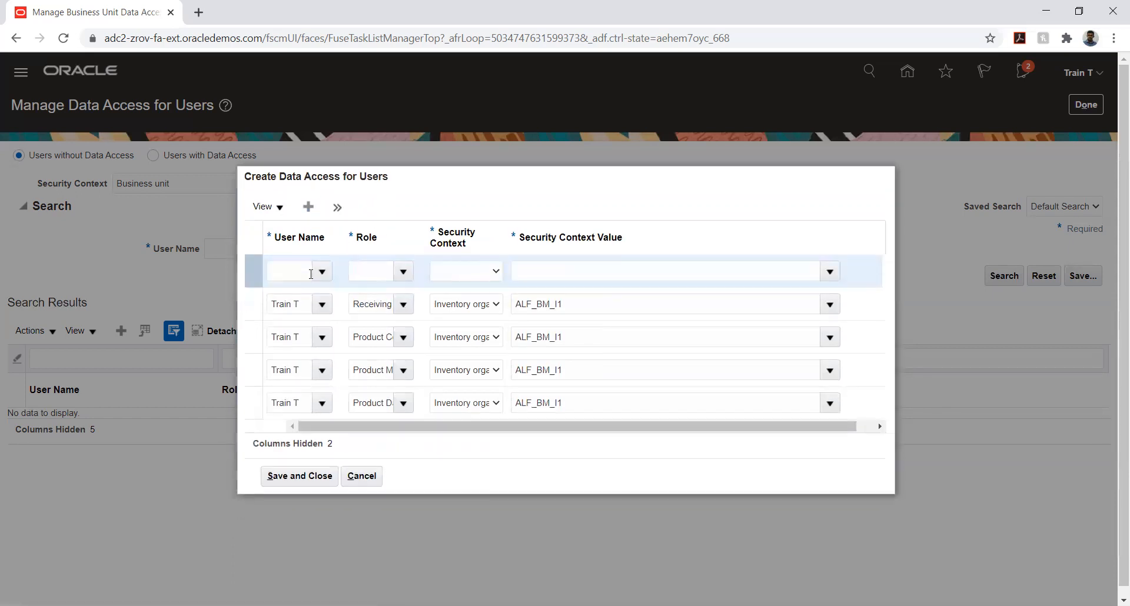
pyautogui.click(300, 271)
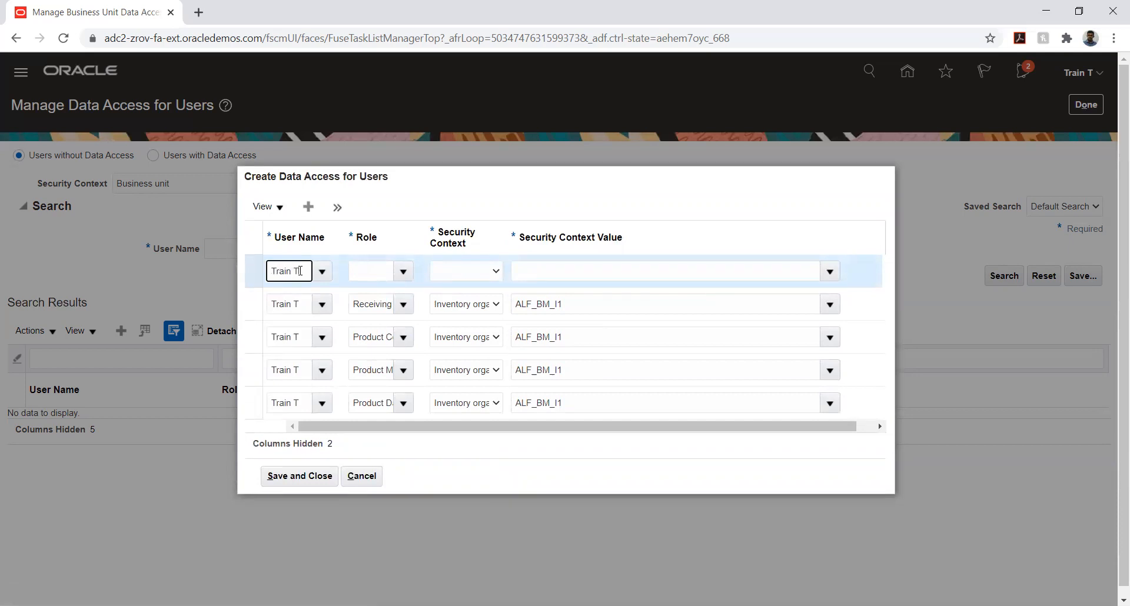
pyautogui.click(291, 295)
# Set the fifth data access entry's role to Receiving Specialist
pyautogui.click(368, 271)
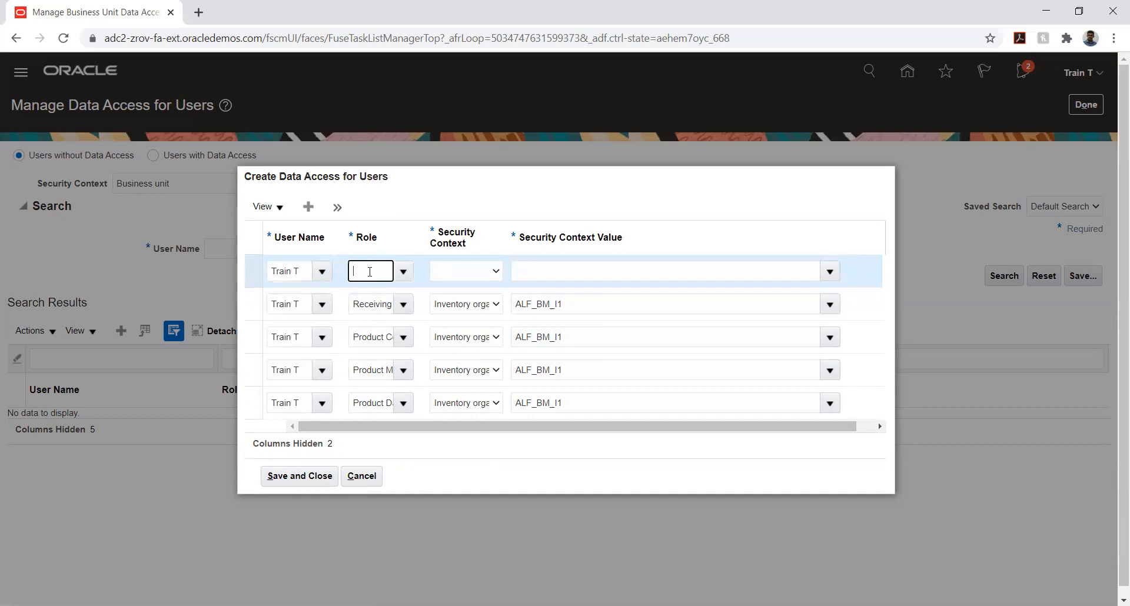
pyautogui.click(403, 272)
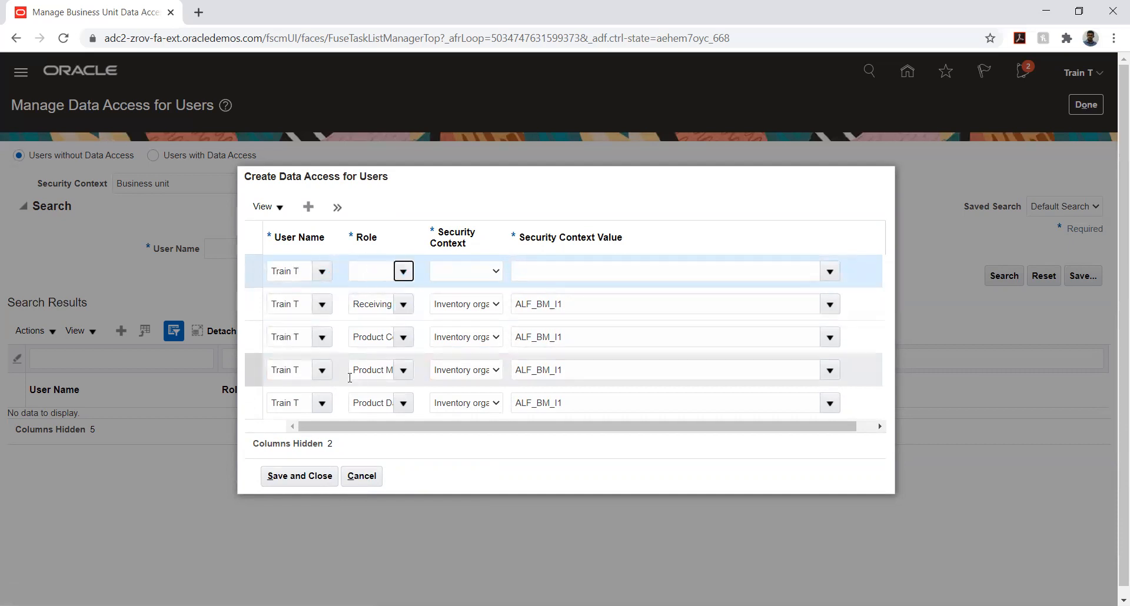
pyautogui.scroll(-5, 400, 368)
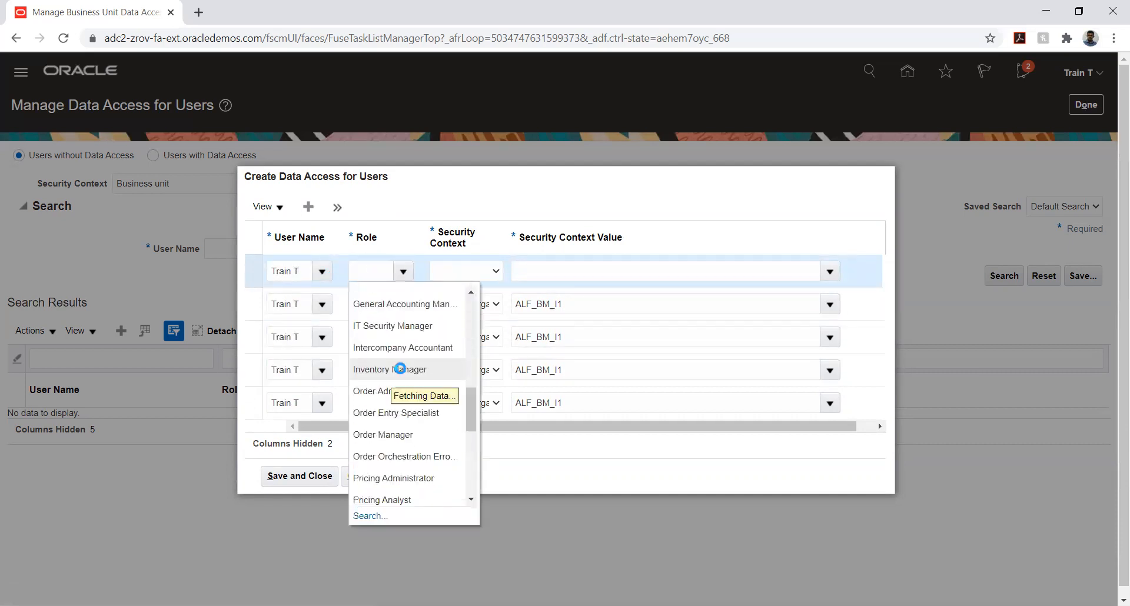
pyautogui.scroll(-6, 401, 370)
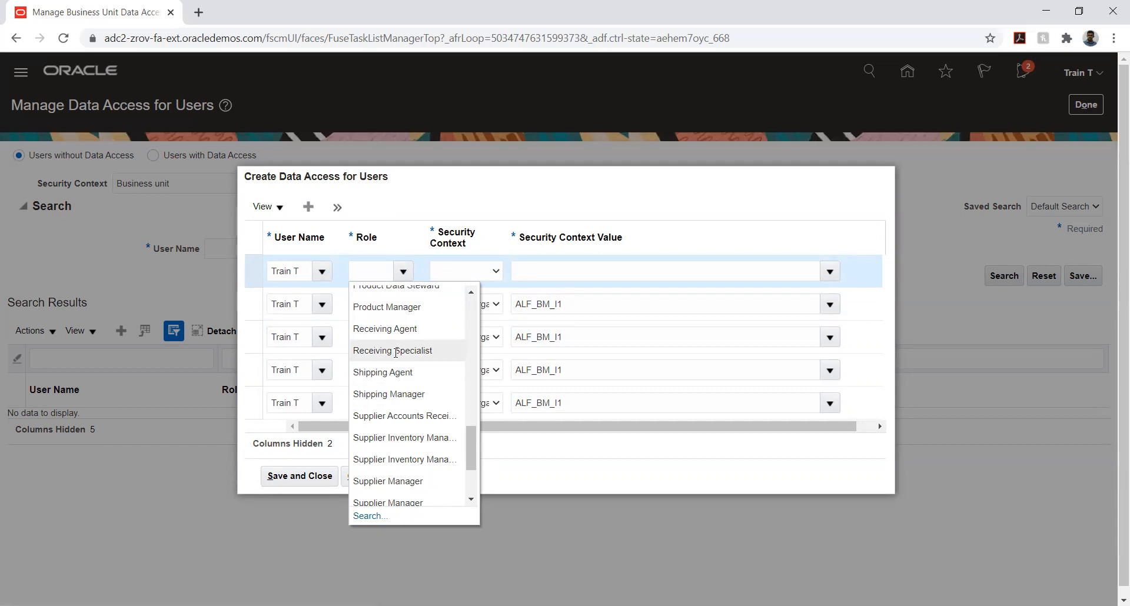
pyautogui.click(396, 352)
# Set the fifth entry's security context to Inventory organization, then find its value with "al" and choose ALF_BM_I1
pyautogui.click(472, 275)
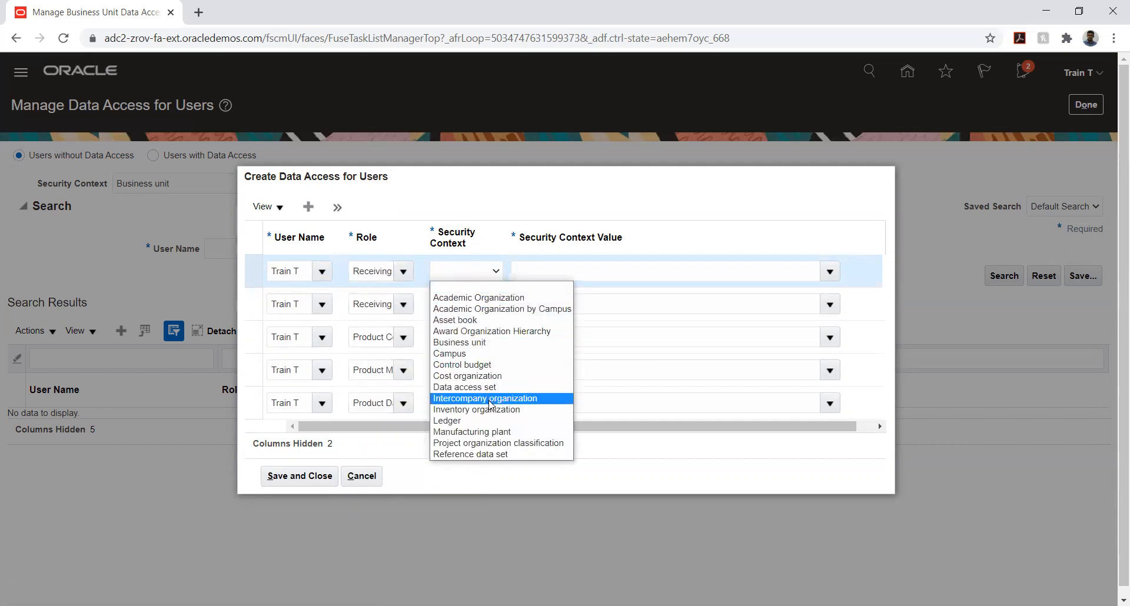
pyautogui.click(489, 410)
pyautogui.click(581, 265)
pyautogui.write('al')
pyautogui.click(562, 298)
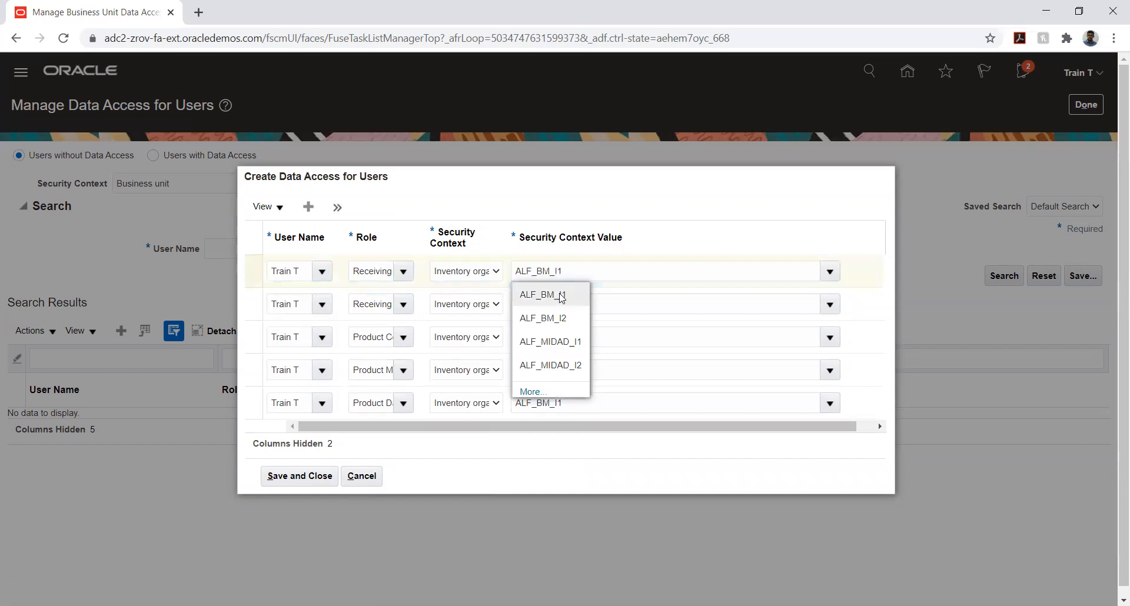
# Add a sixth data access entry and select the signed-in user's account as its user name
pyautogui.click(308, 207)
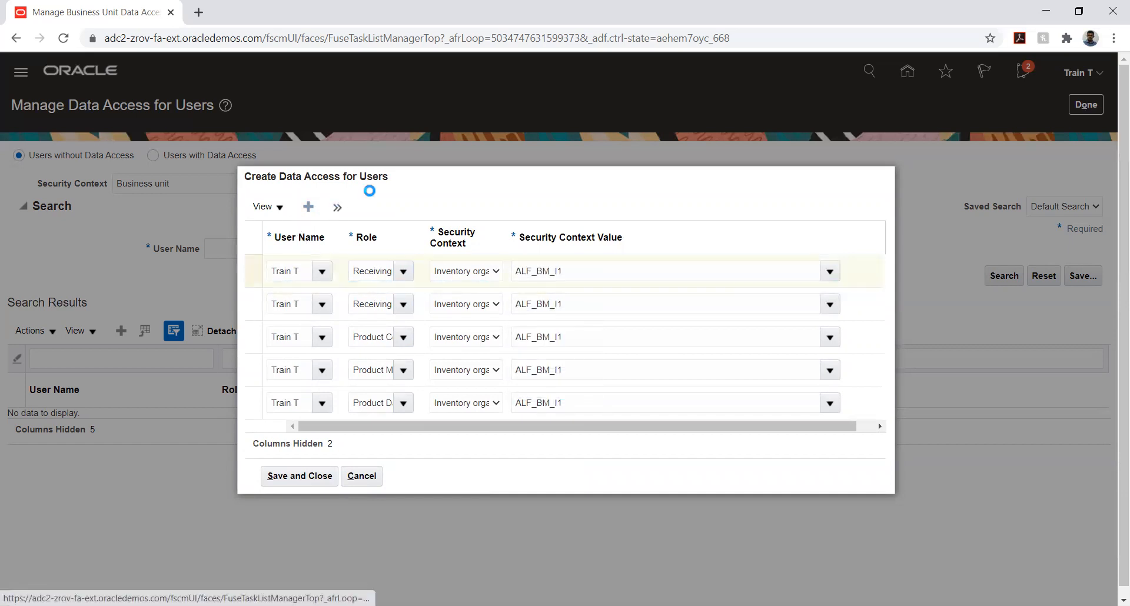
pyautogui.click(318, 270)
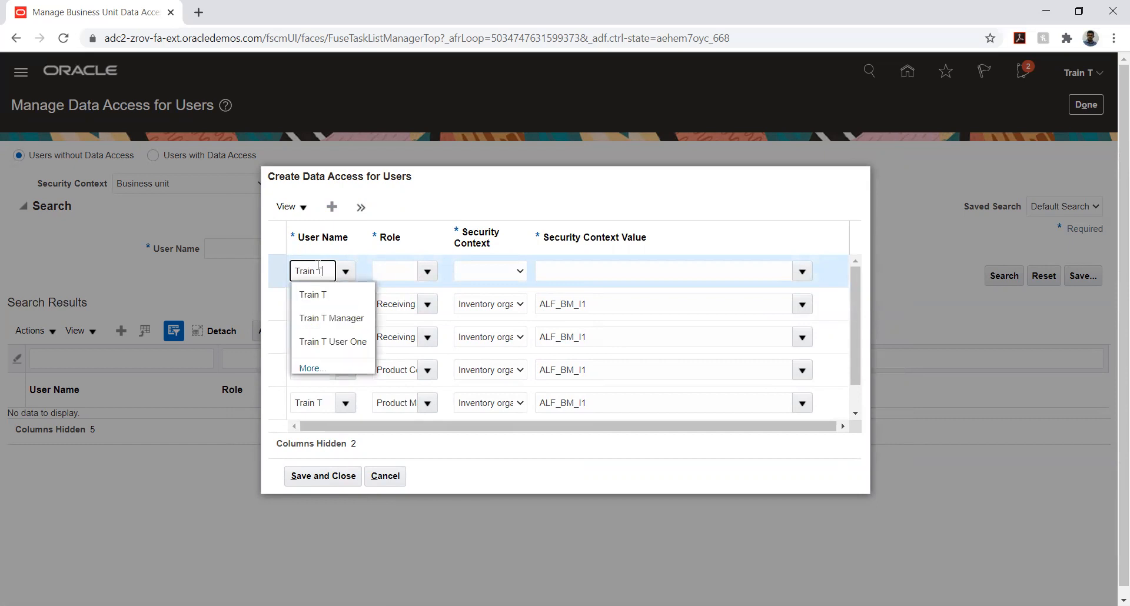
pyautogui.click(321, 295)
# Set the sixth data access entry's role to Procurement Preparer
pyautogui.click(399, 274)
pyautogui.click(426, 271)
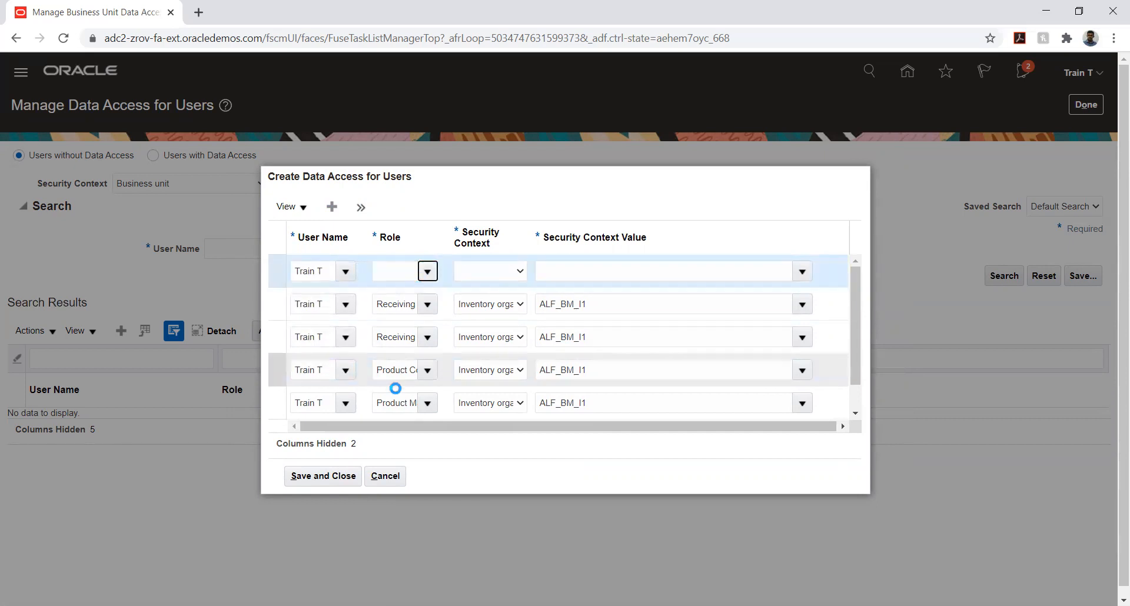
pyautogui.scroll(-3, 416, 415)
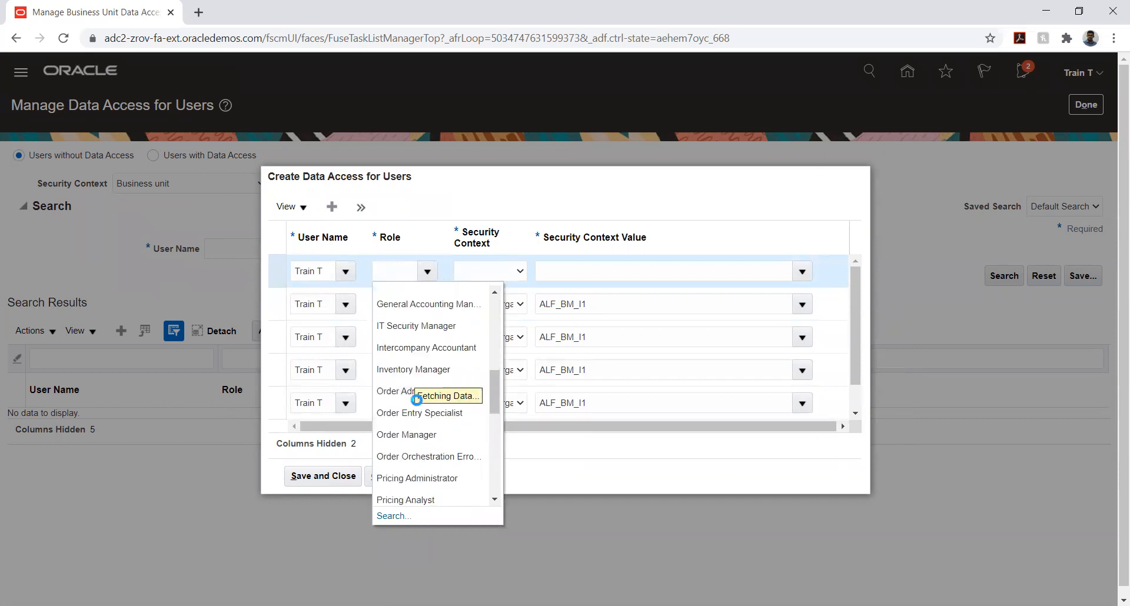
pyautogui.scroll(-3, 417, 405)
pyautogui.scroll(-3, 418, 379)
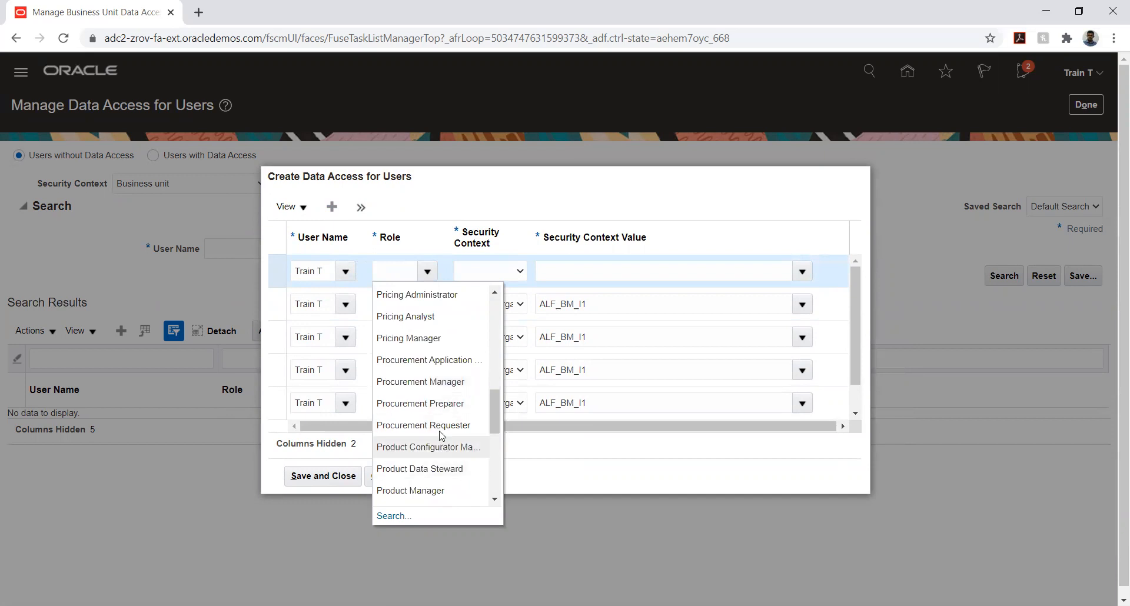
pyautogui.click(433, 404)
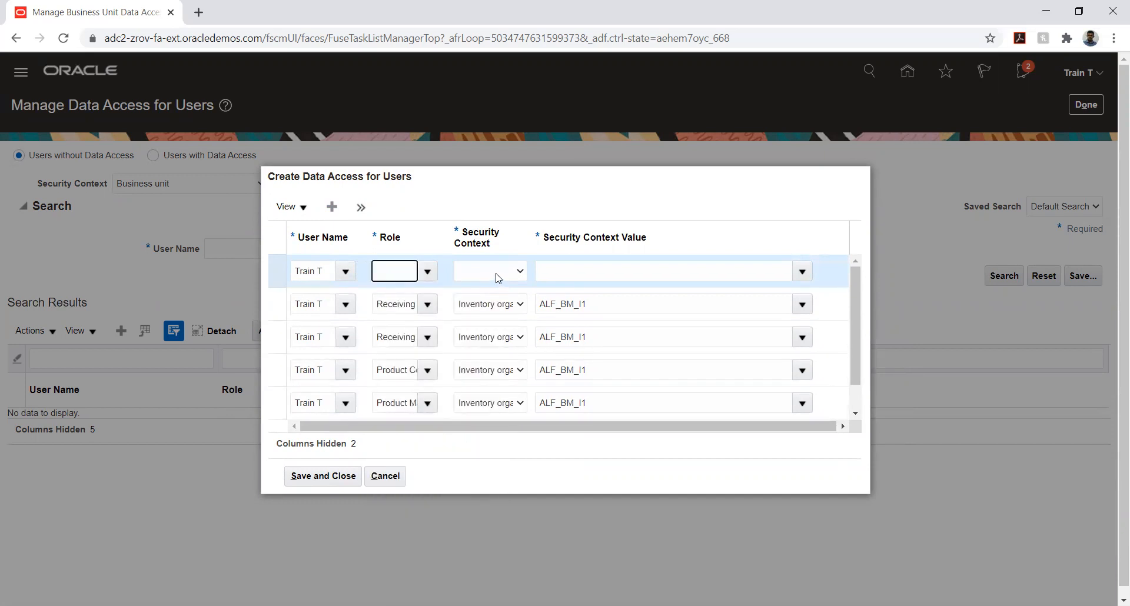
# Set the sixth entry's security context to Business unit with the value AL FOZAN Building materials Business Unit, and save all the entries
pyautogui.click(493, 273)
pyautogui.click(493, 296)
pyautogui.click(556, 271)
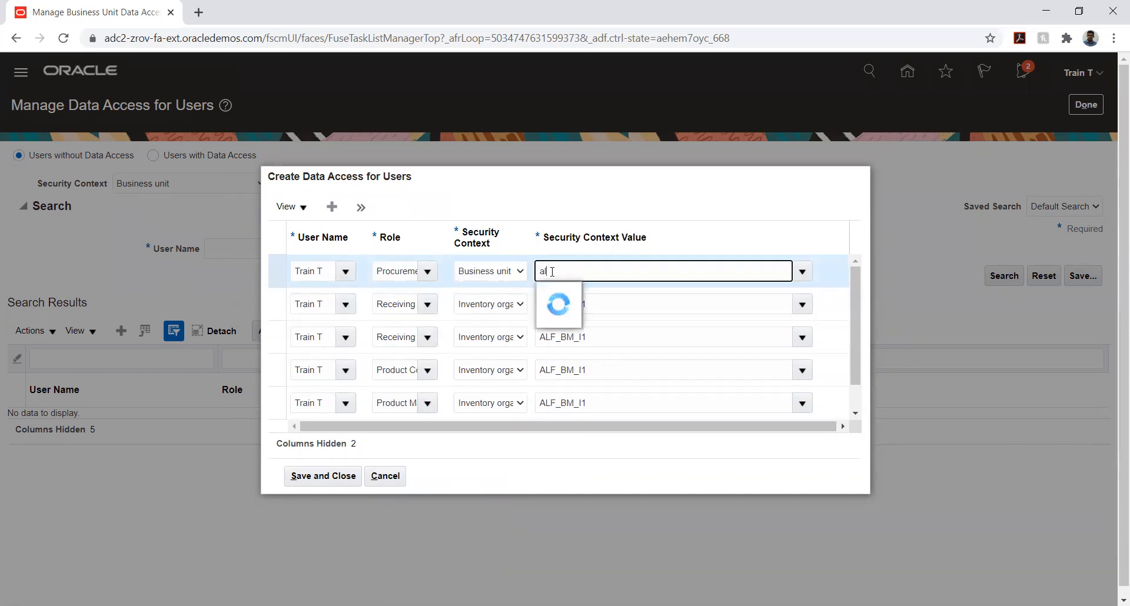
pyautogui.click(650, 296)
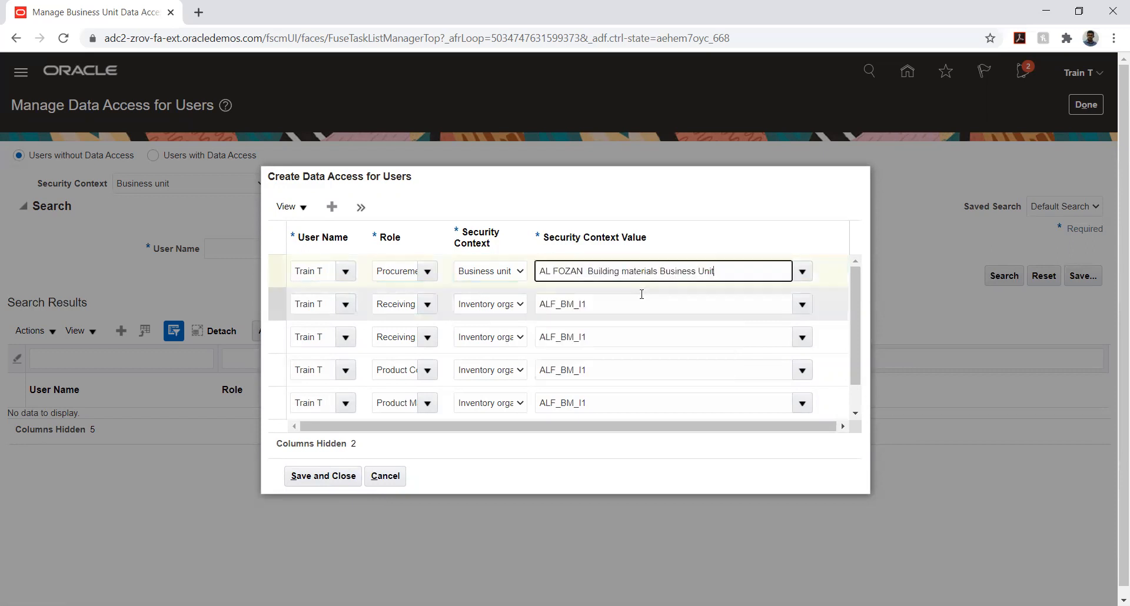
pyautogui.click(325, 473)
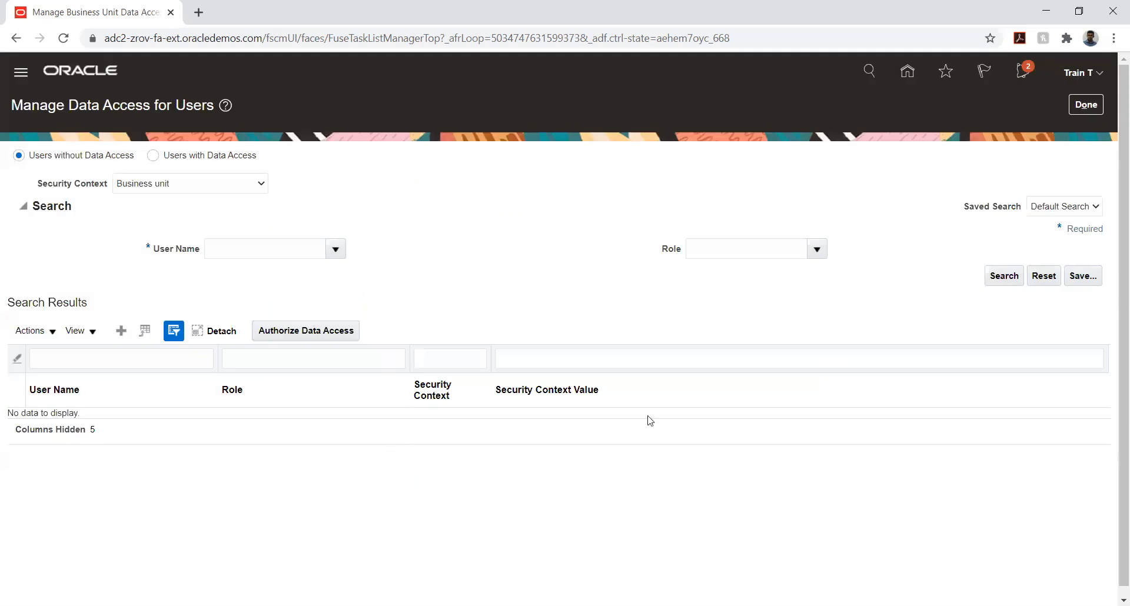
# Close the data access and business object setup pages and sign out of the application, confirming the single sign-off
pyautogui.click(1077, 107)
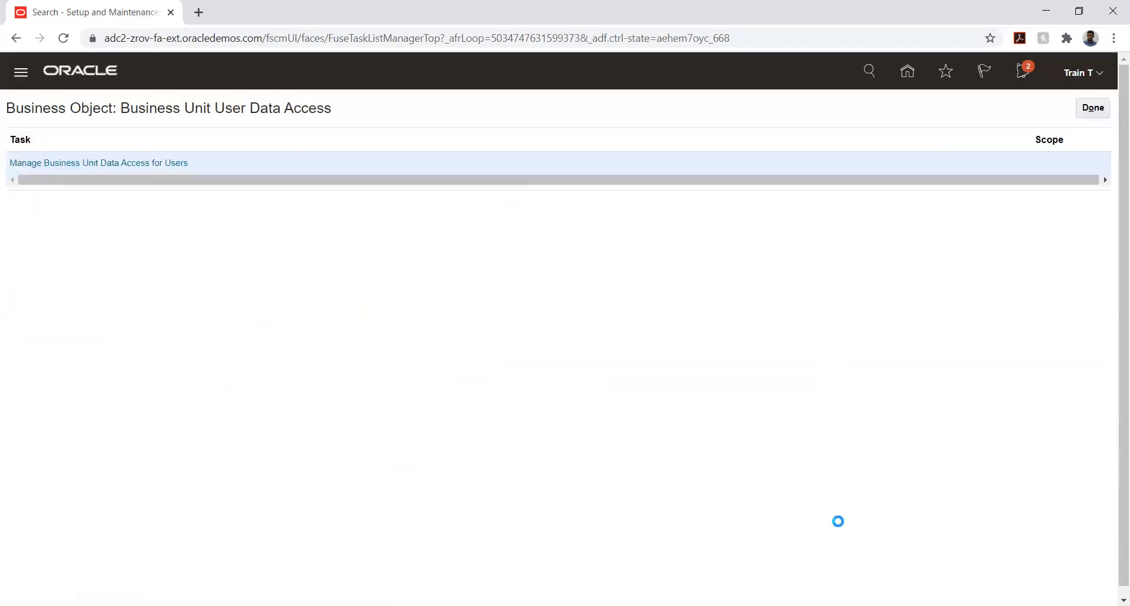
pyautogui.click(1093, 110)
pyautogui.click(1093, 109)
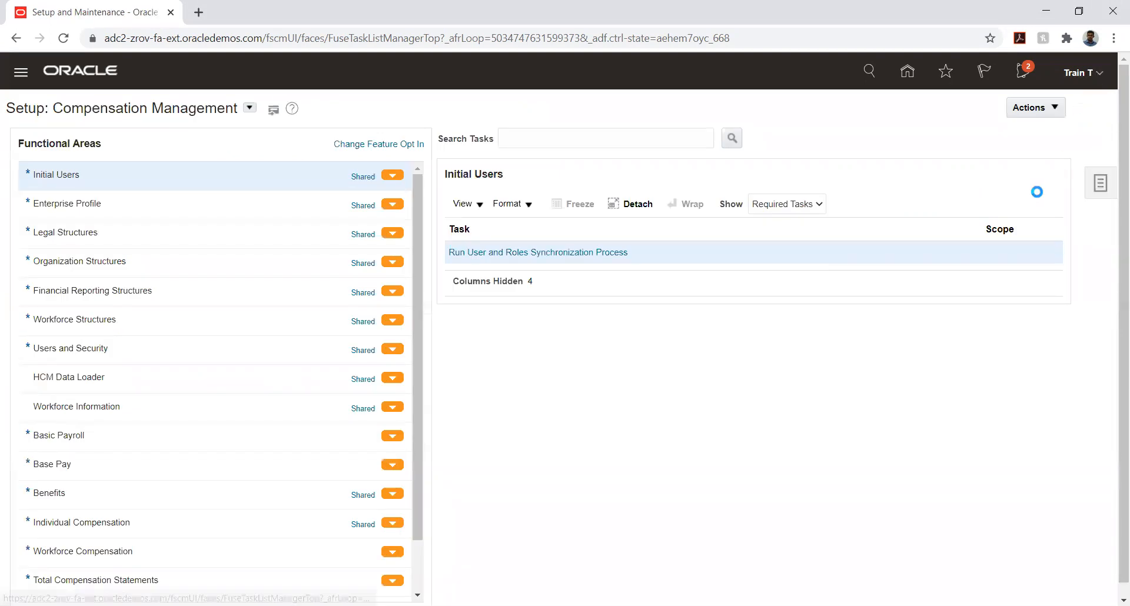
pyautogui.click(1081, 72)
pyautogui.click(1068, 105)
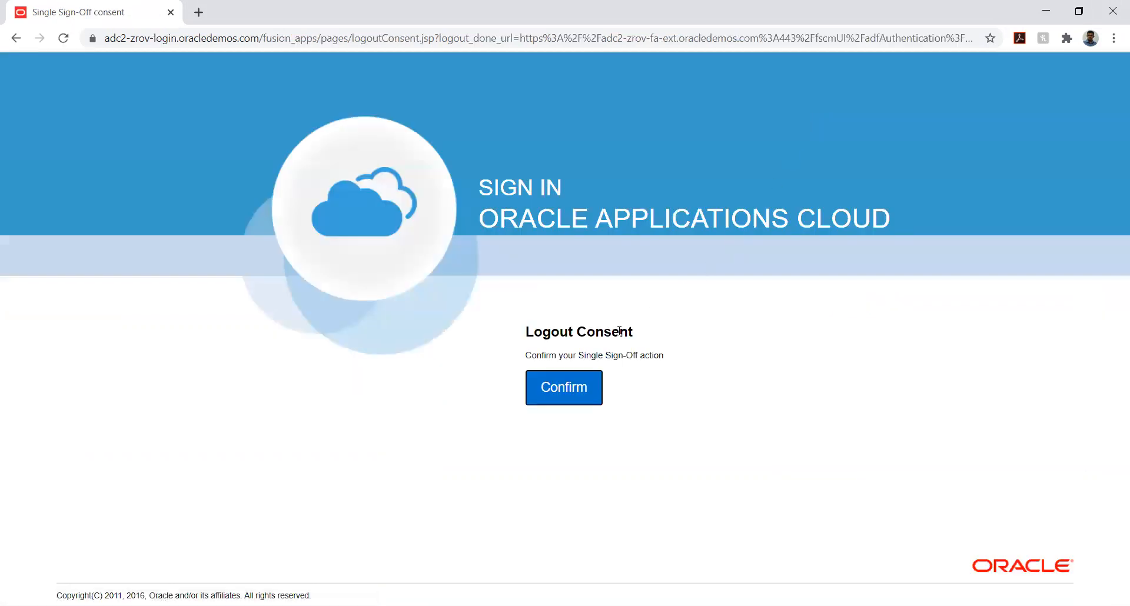
pyautogui.click(558, 397)
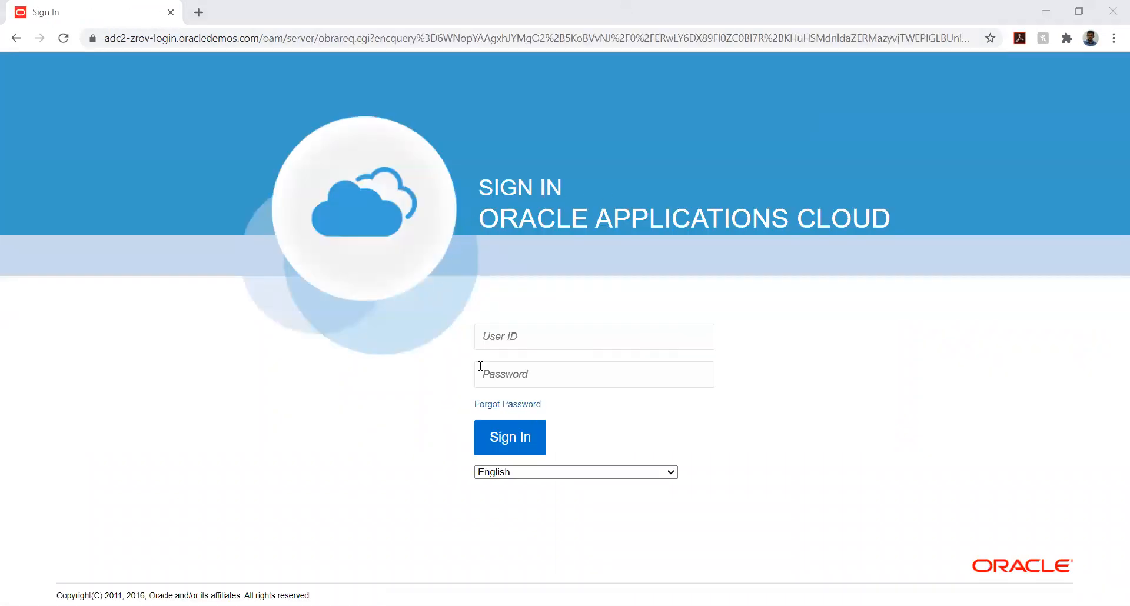
# Sign back in to Oracle Applications Cloud with the same account's user ID and password
pyautogui.click(523, 333)
pyautogui.write('Train T')
pyautogui.press('Tab')
pyautogui.write('••')
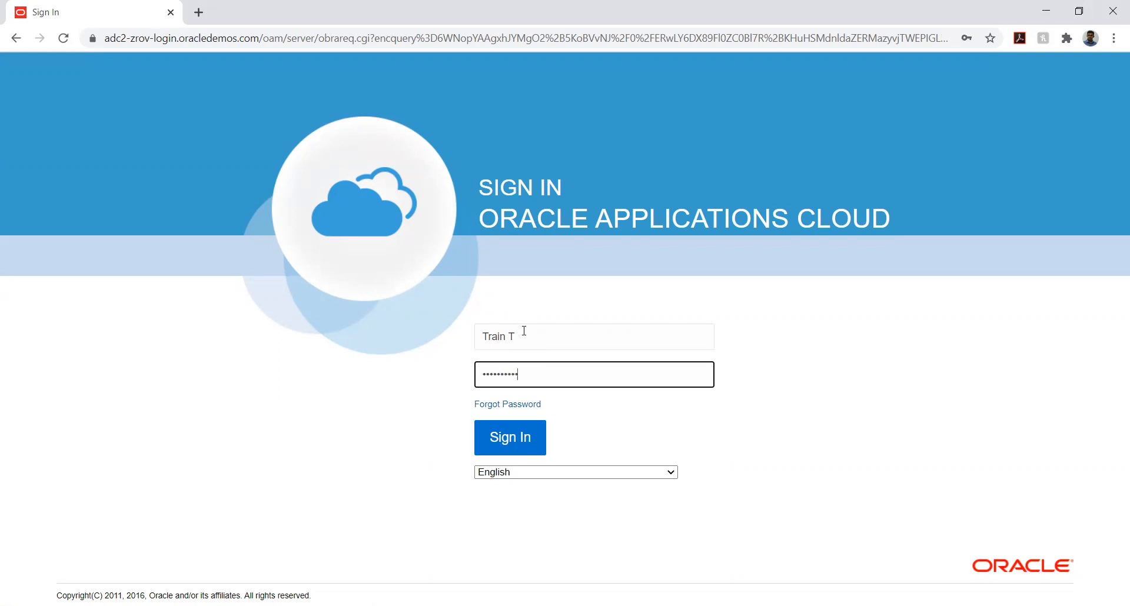
pyautogui.click(495, 443)
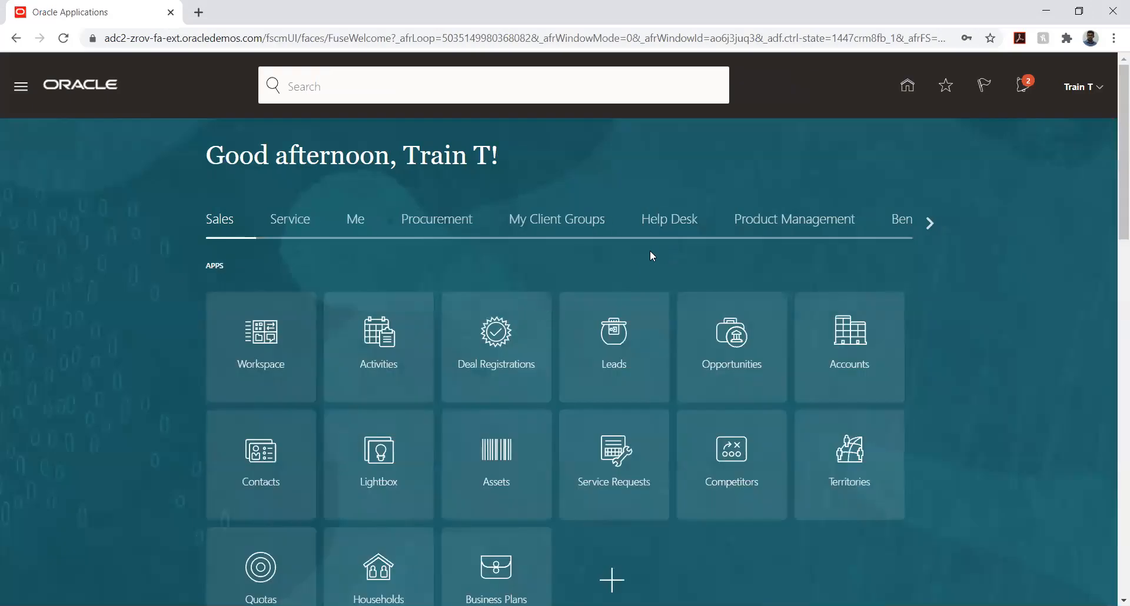
# Open Product Information Management from the Product Management apps and start creating an item
pyautogui.click(847, 222)
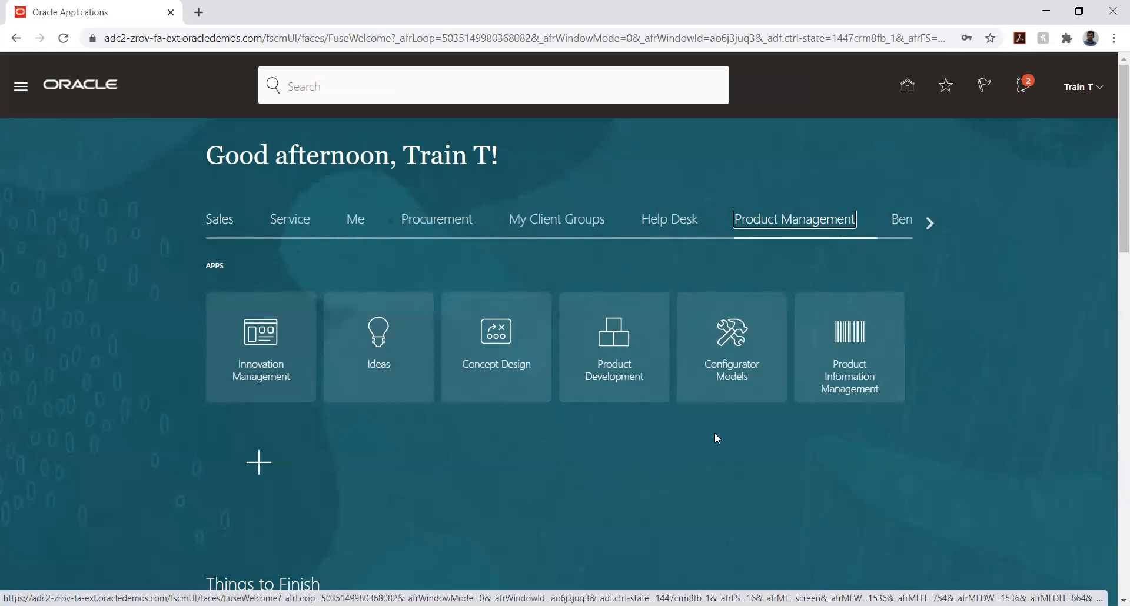
pyautogui.click(850, 357)
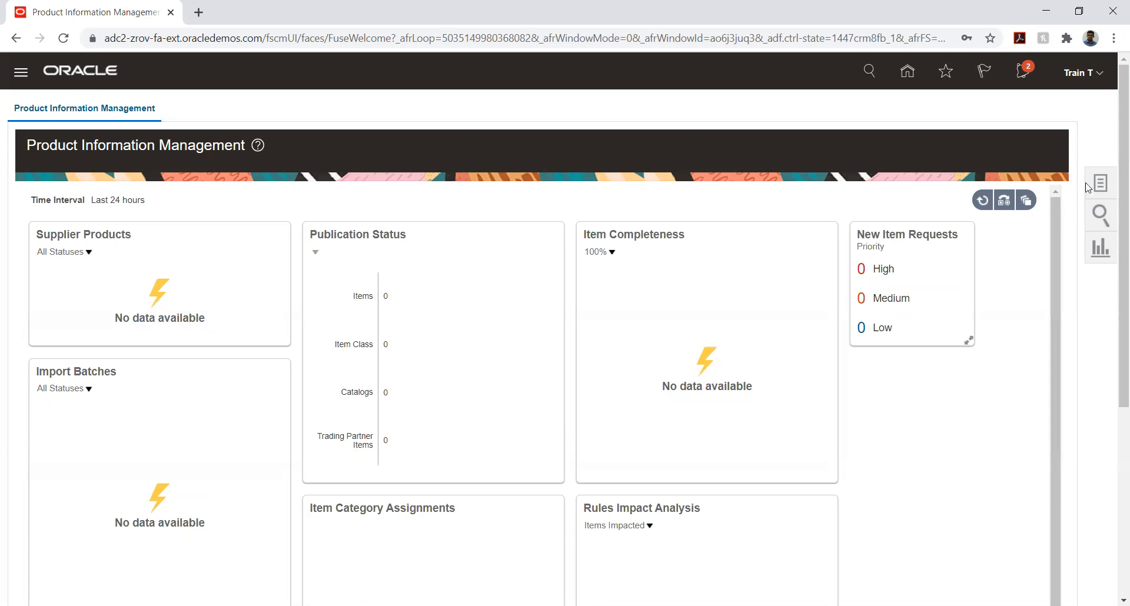
pyautogui.click(1102, 183)
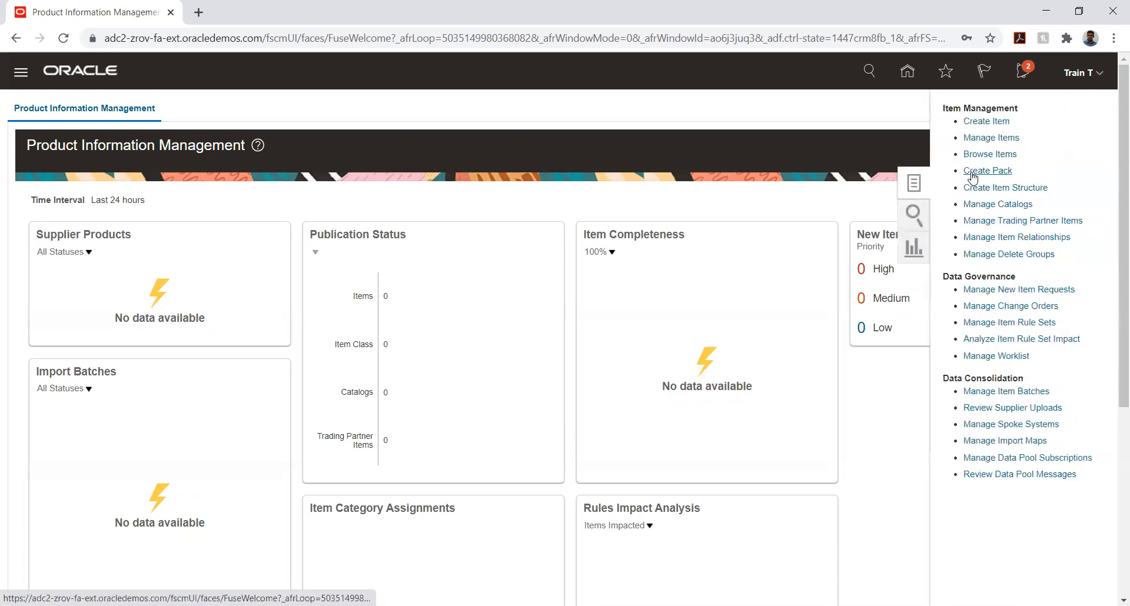
pyautogui.click(987, 122)
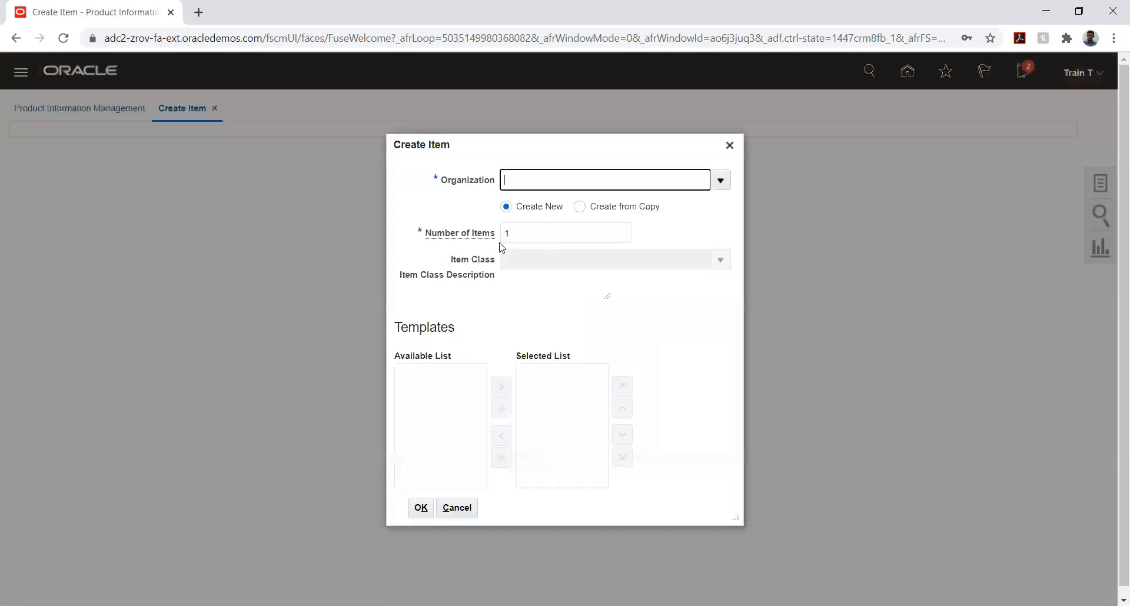
# Try ALFOZAN_BM_IMO as the new item's organization, cancel the item creation and return to the home page
pyautogui.click(720, 183)
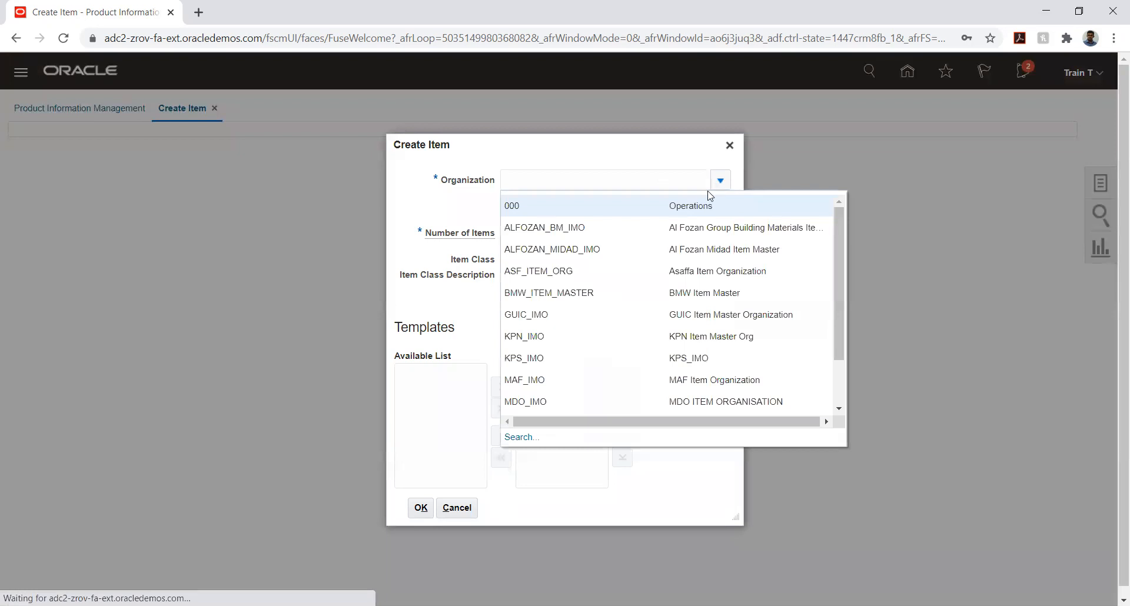
pyautogui.click(611, 226)
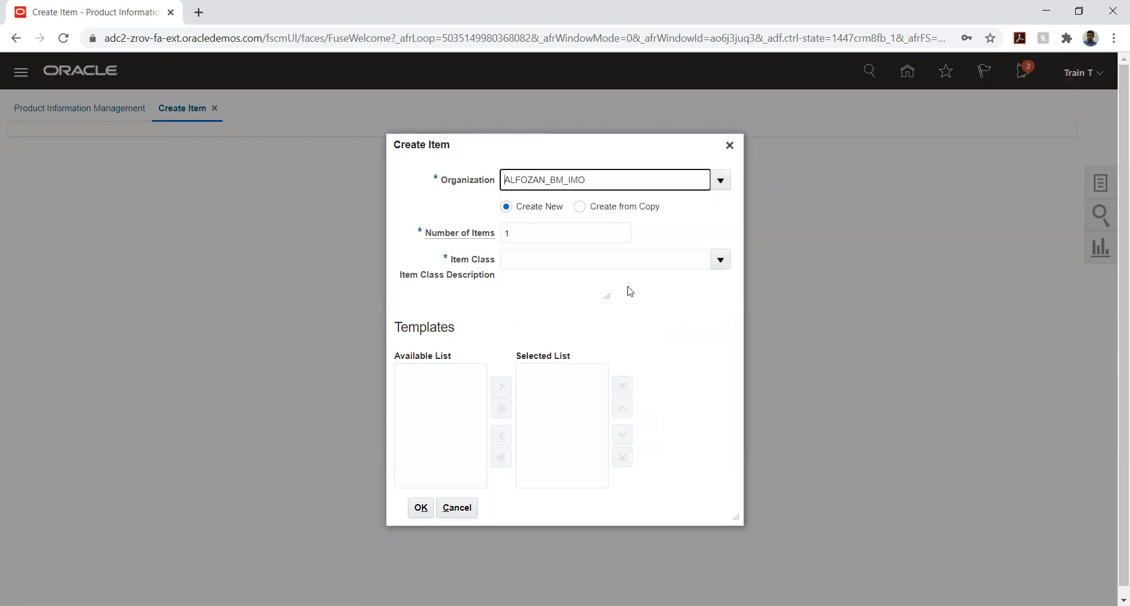
pyautogui.click(458, 511)
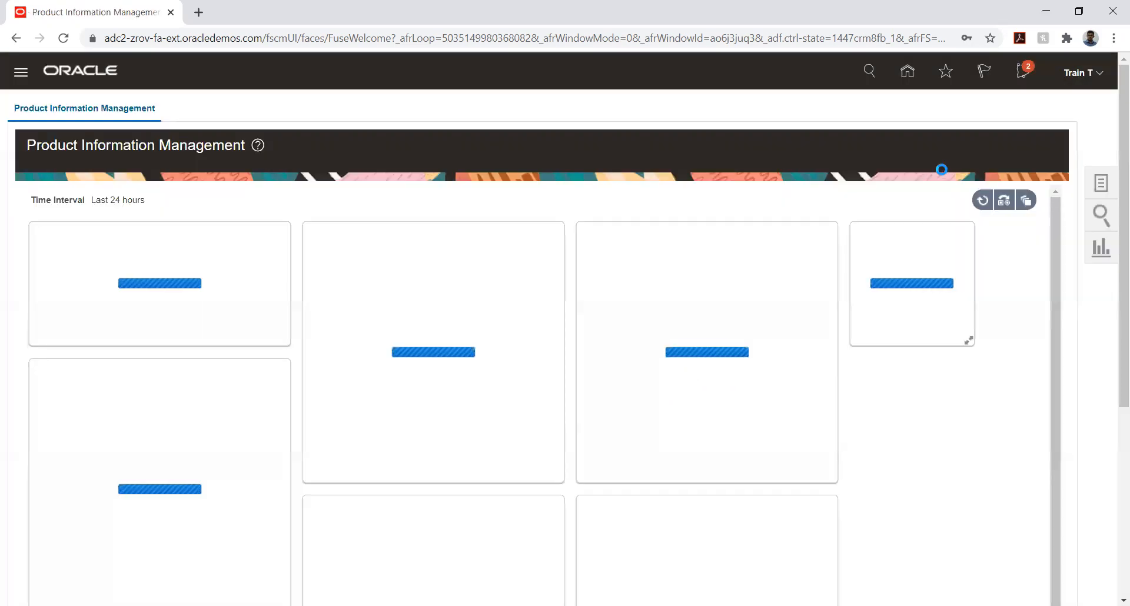
pyautogui.click(909, 75)
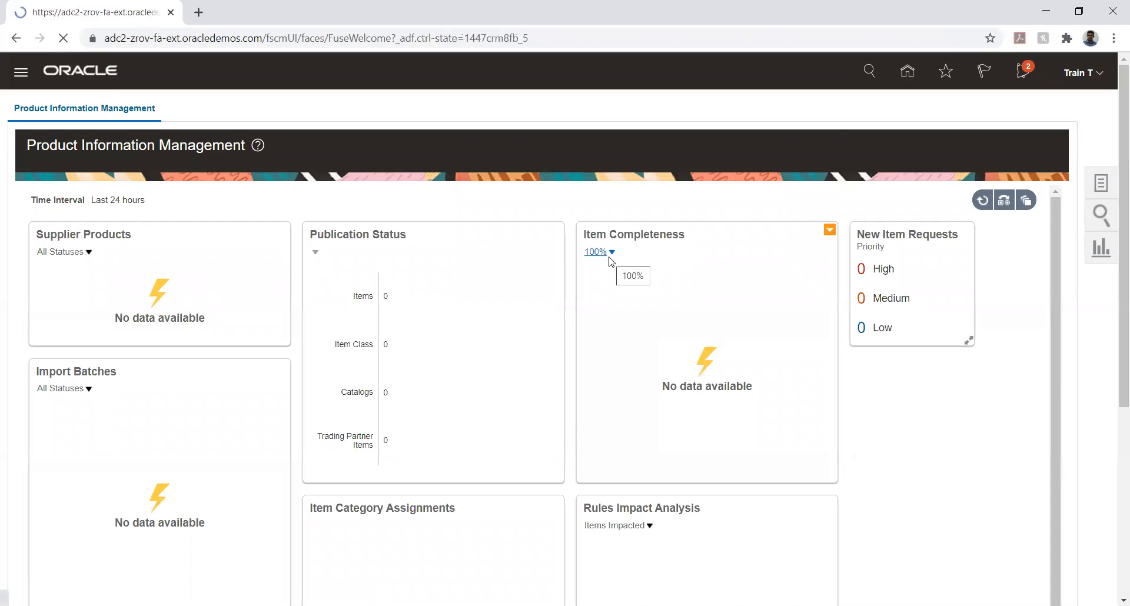
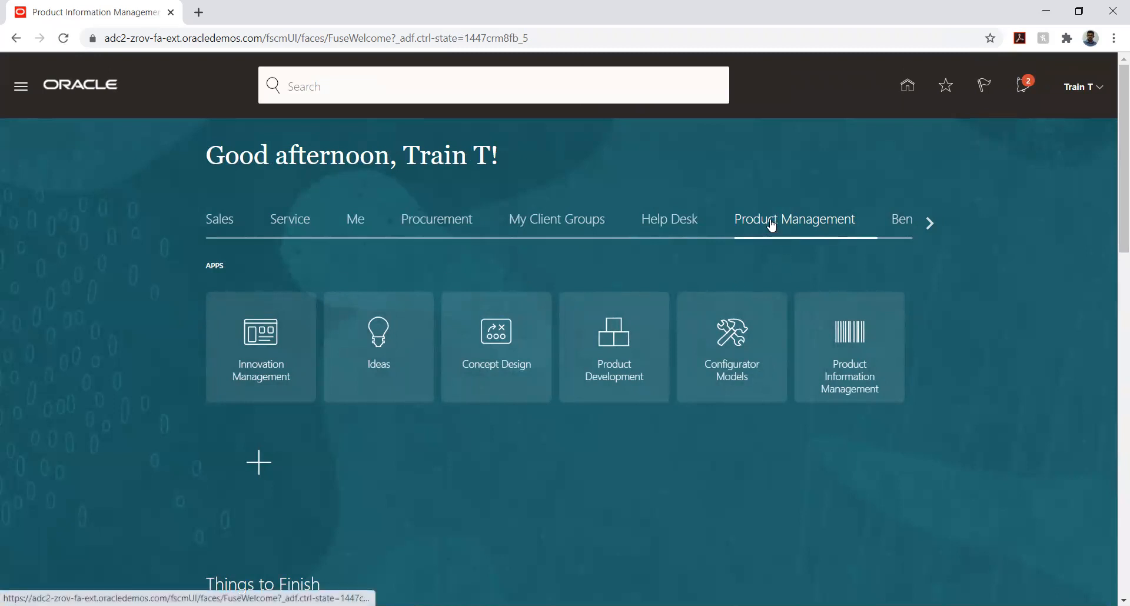
# Open Product Information Management and look through its dashboard tiles, including the status options for Supplier Products
pyautogui.click(846, 338)
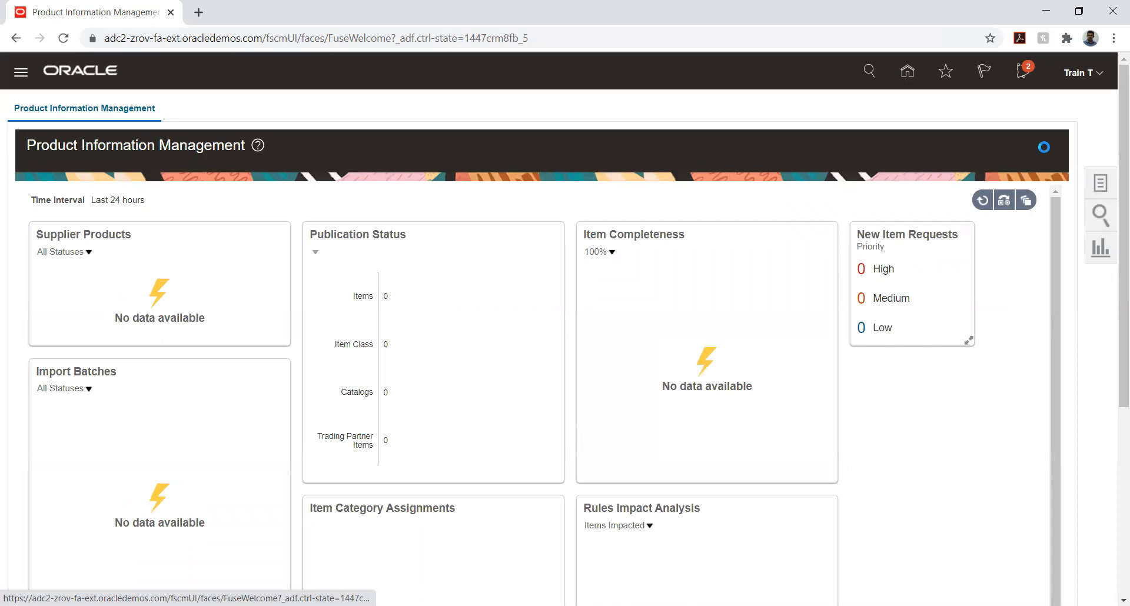
pyautogui.click(870, 428)
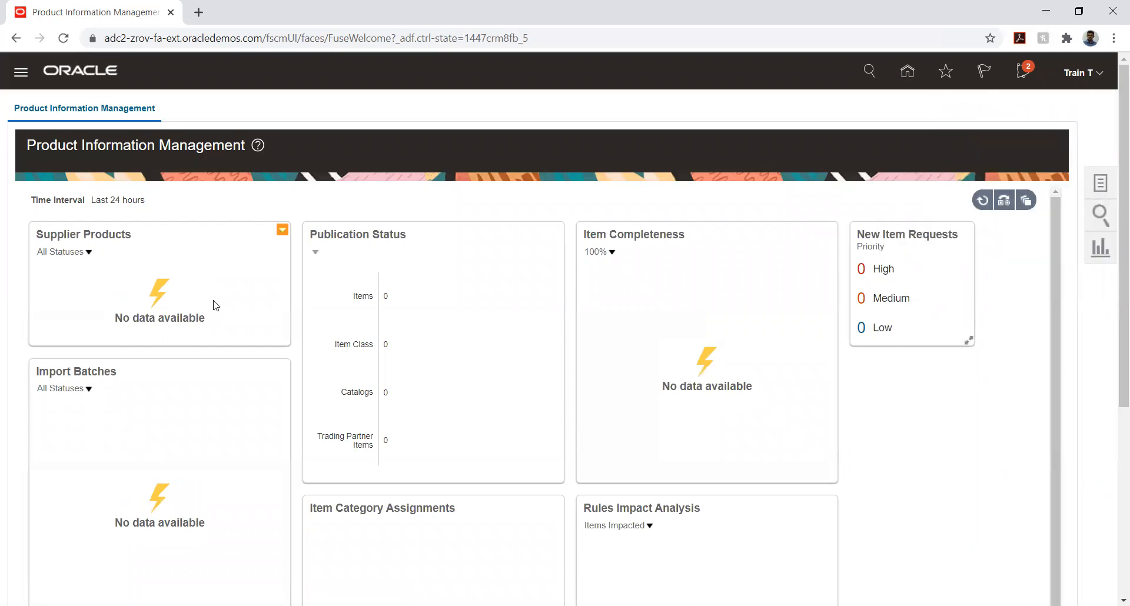
pyautogui.scroll(-1, 212, 305)
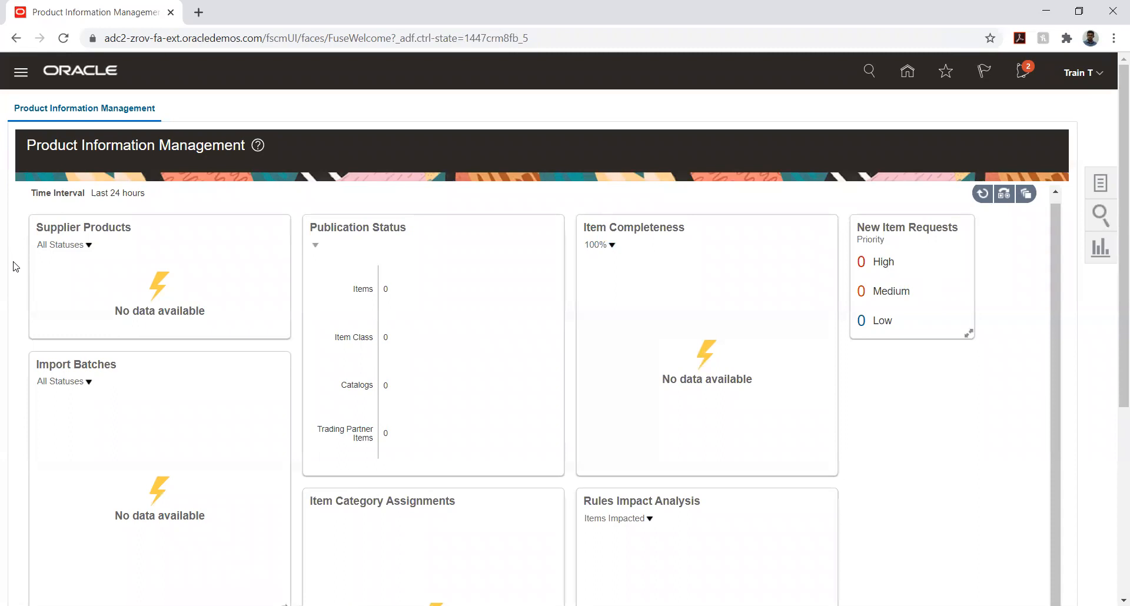
pyautogui.click(88, 246)
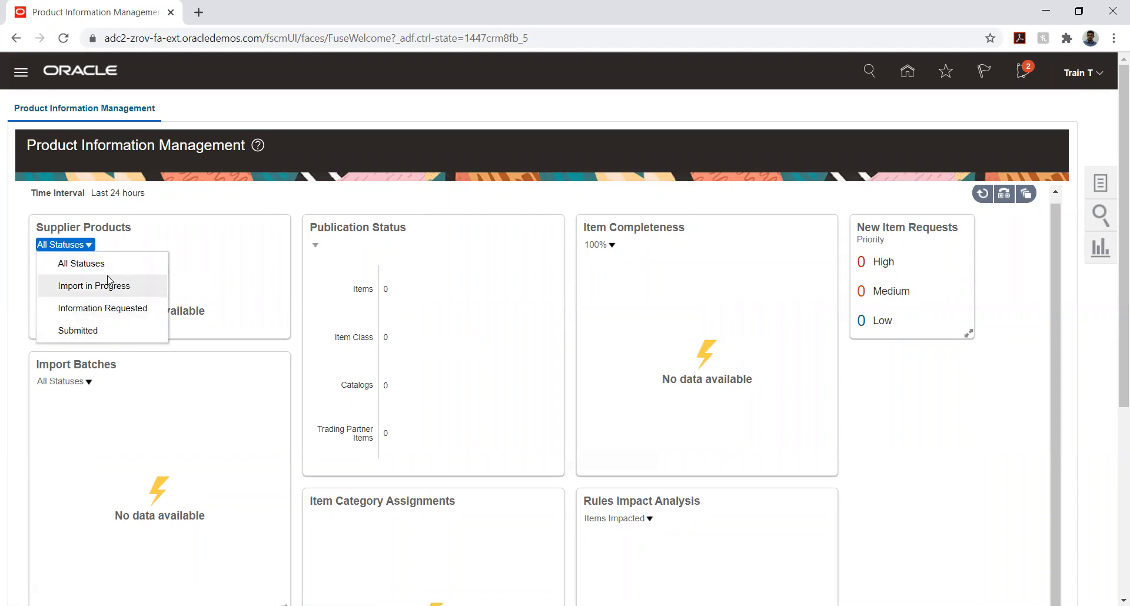
pyautogui.click(4, 285)
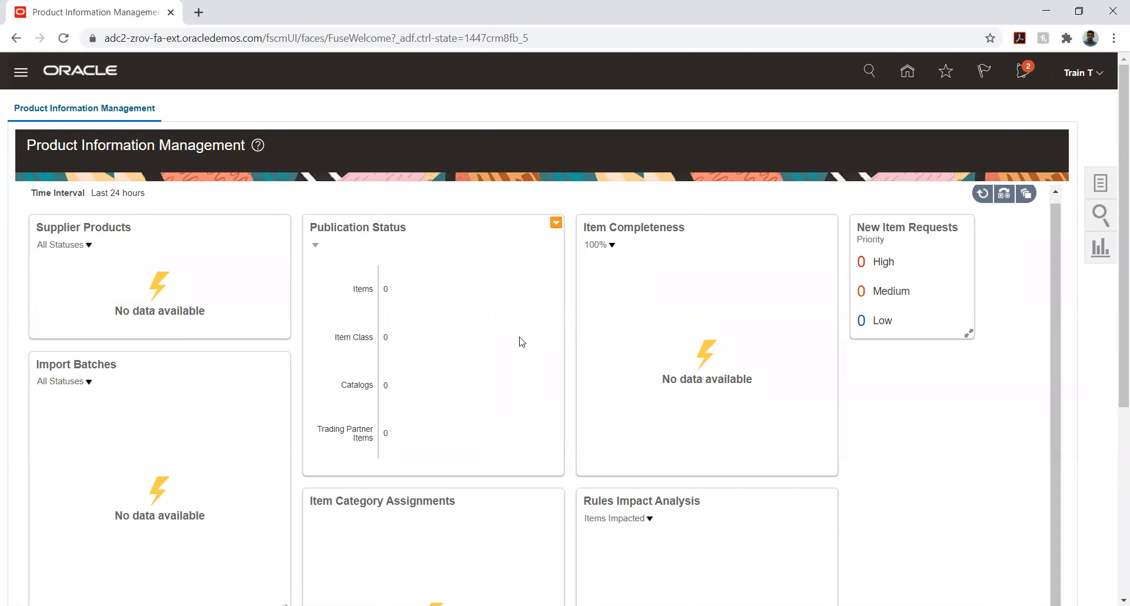
pyautogui.scroll(-5, 526, 340)
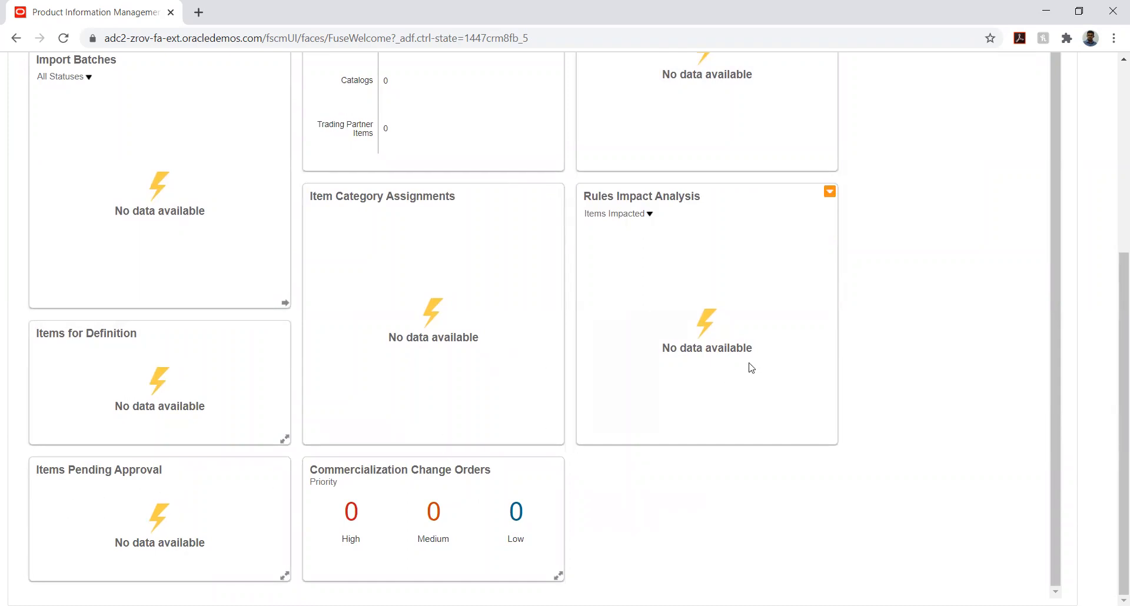
pyautogui.scroll(1, 937, 258)
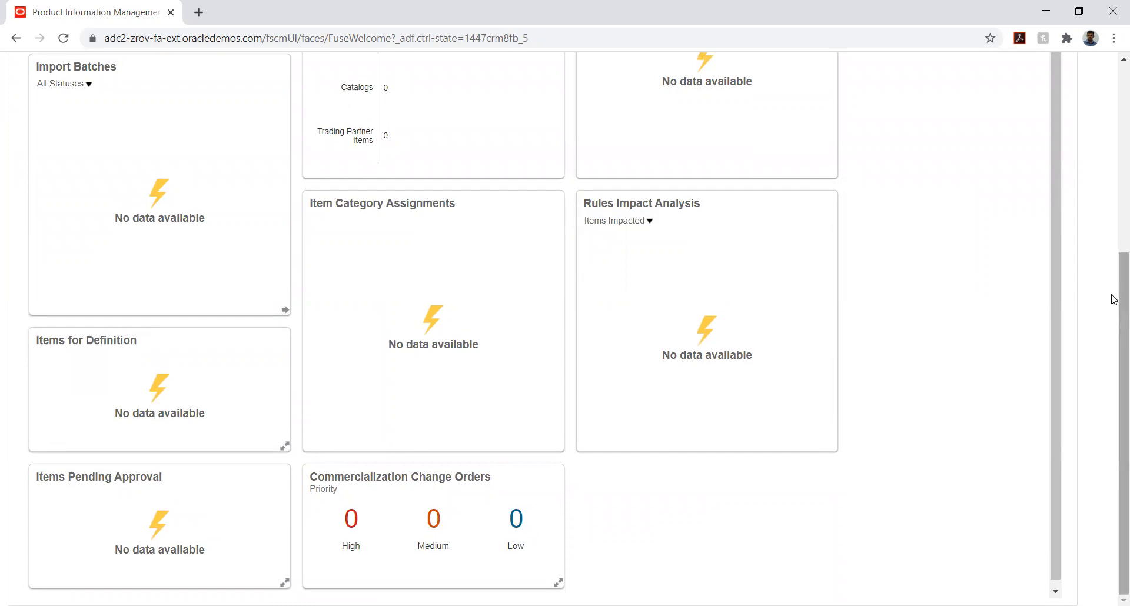
pyautogui.scroll(5, 1114, 300)
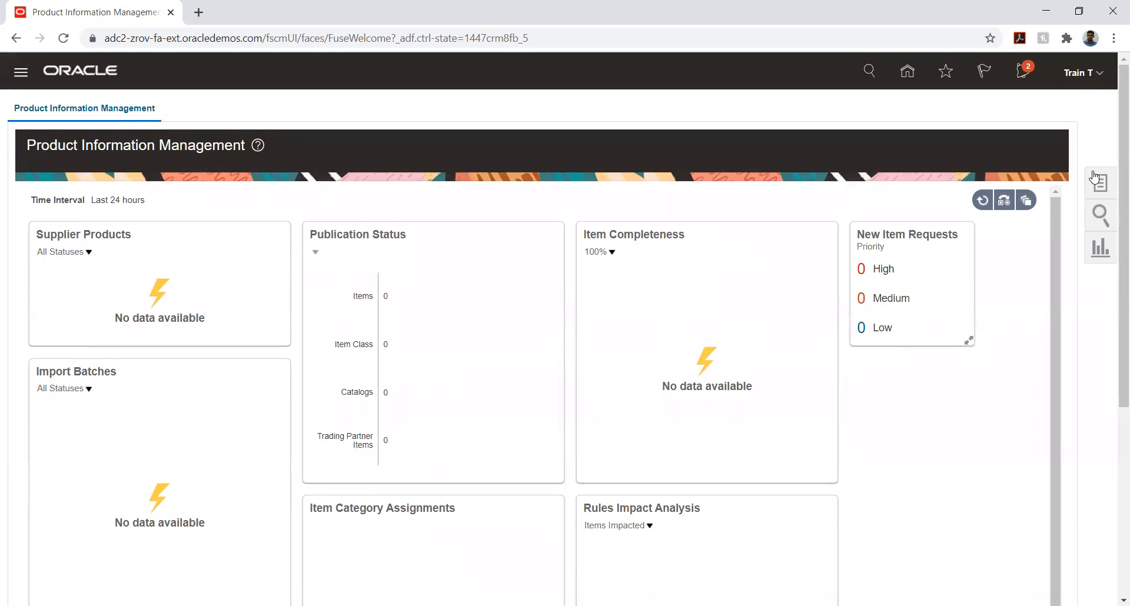
# Start creating an item with ALFOZAN_BM_IMO as its organization
pyautogui.click(1096, 181)
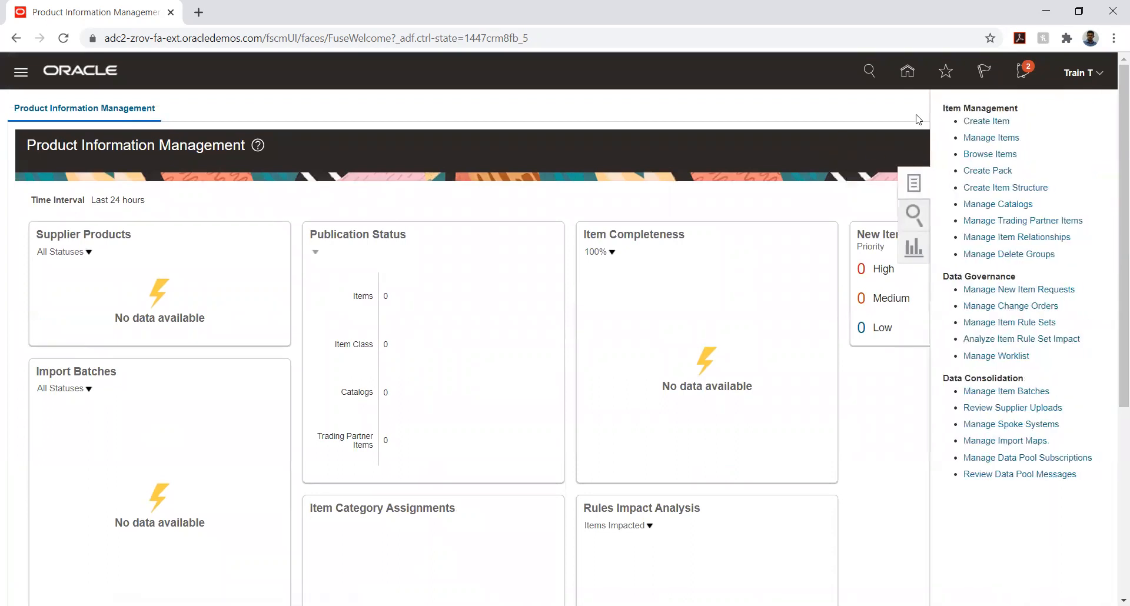
pyautogui.click(982, 123)
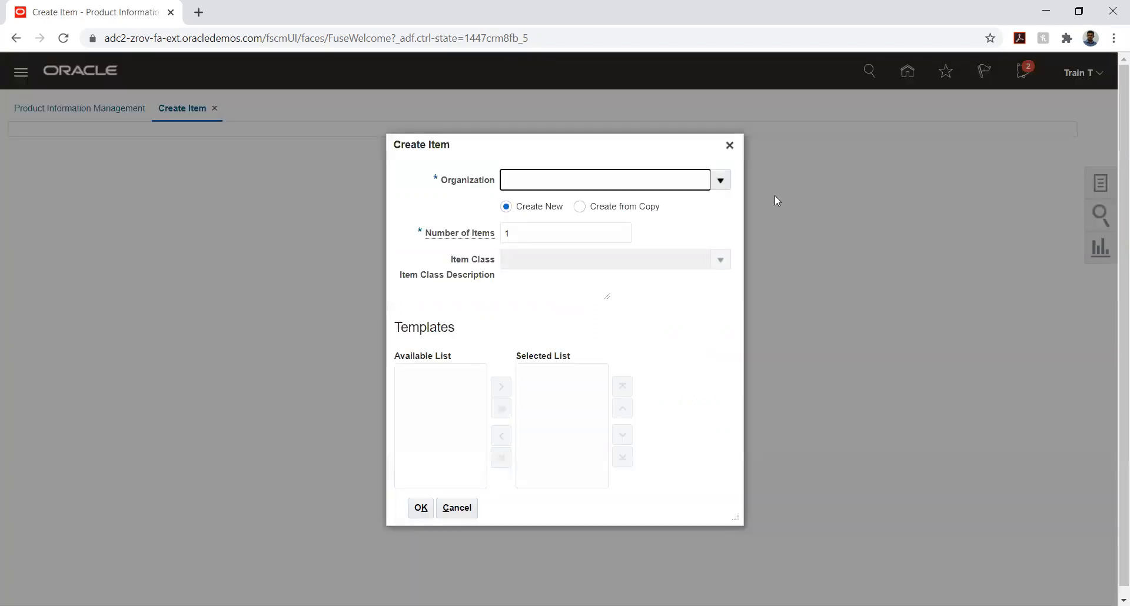
pyautogui.click(720, 181)
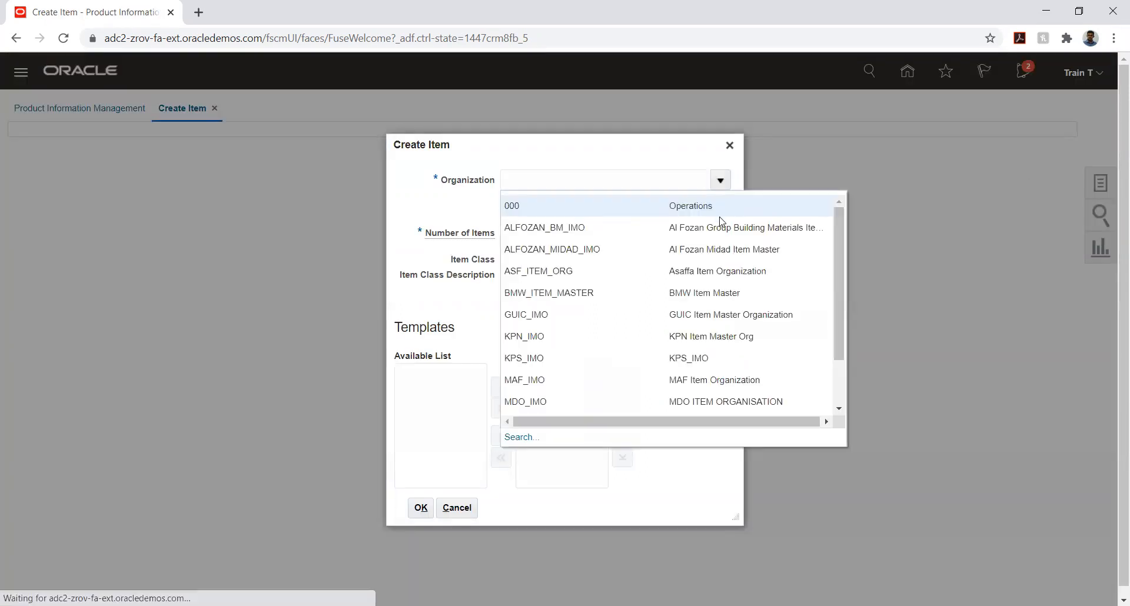
pyautogui.click(544, 228)
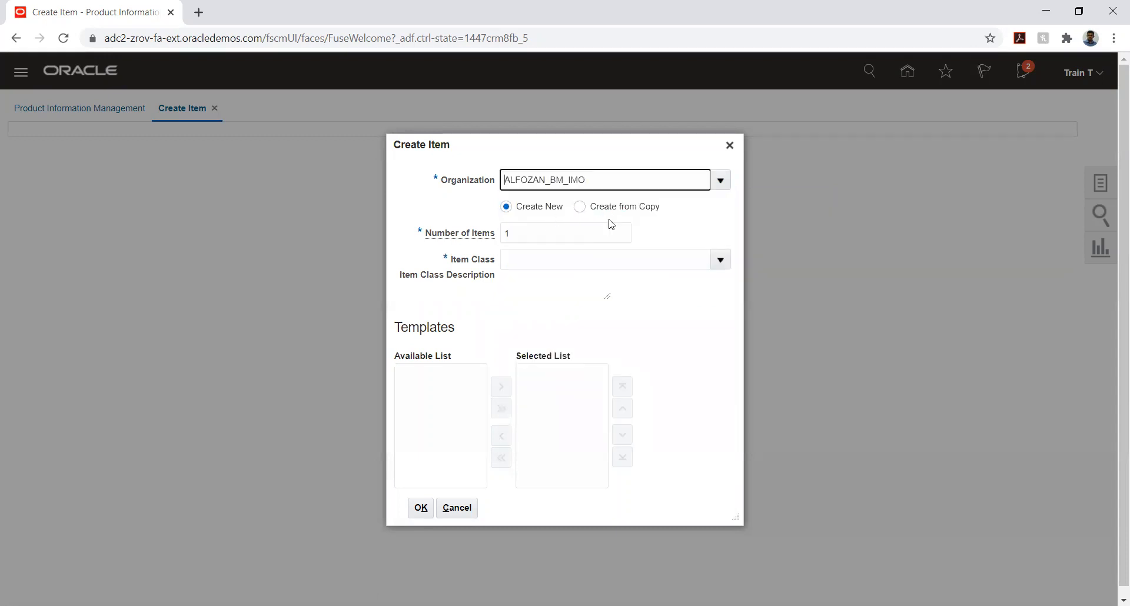
# Run an advanced item class search with the Item Class condition "Does not equal" @, and cancel the class selection
pyautogui.click(720, 262)
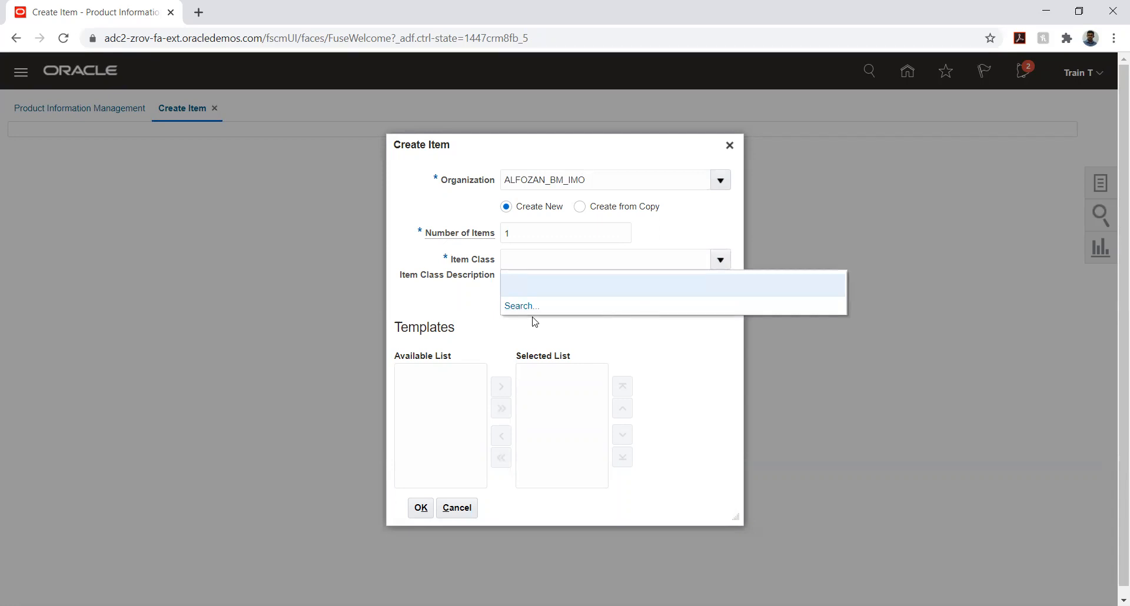
pyautogui.click(513, 307)
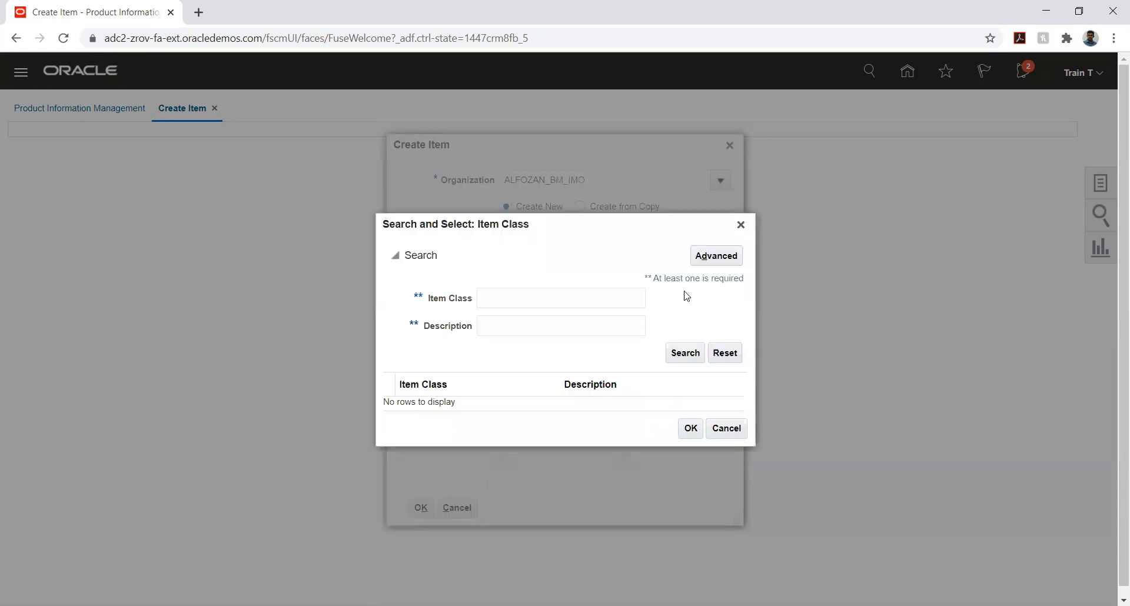
pyautogui.click(550, 302)
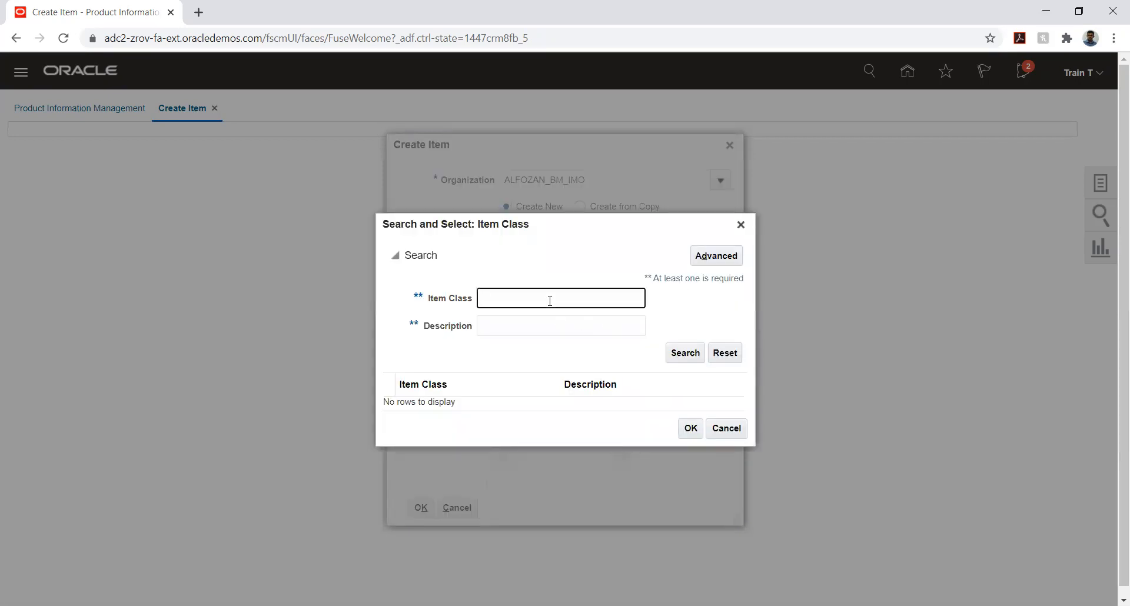
pyautogui.click(714, 263)
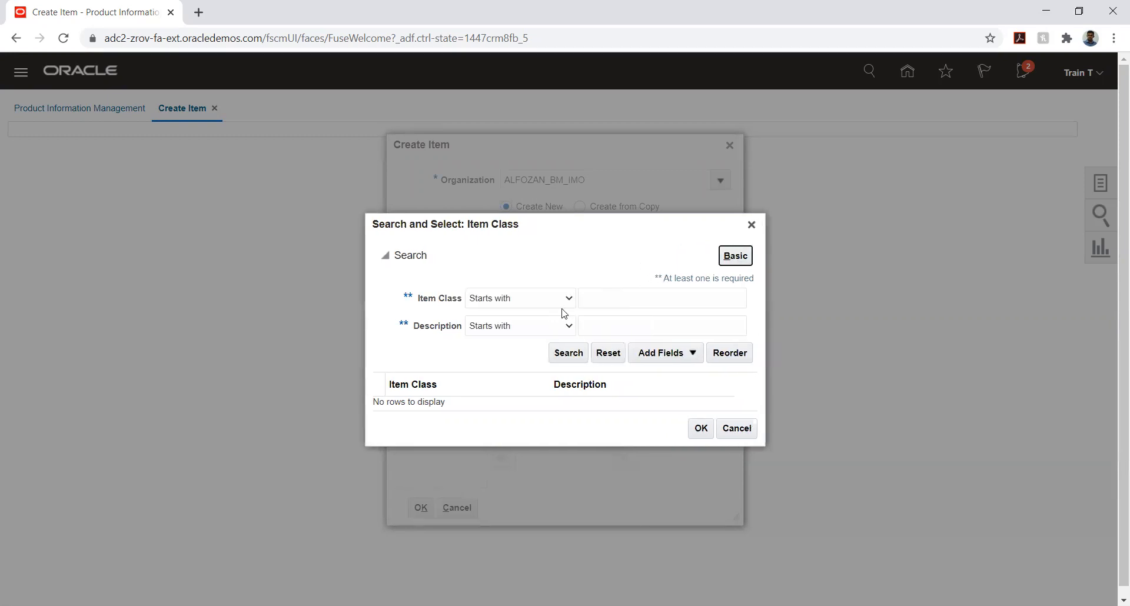
pyautogui.click(540, 298)
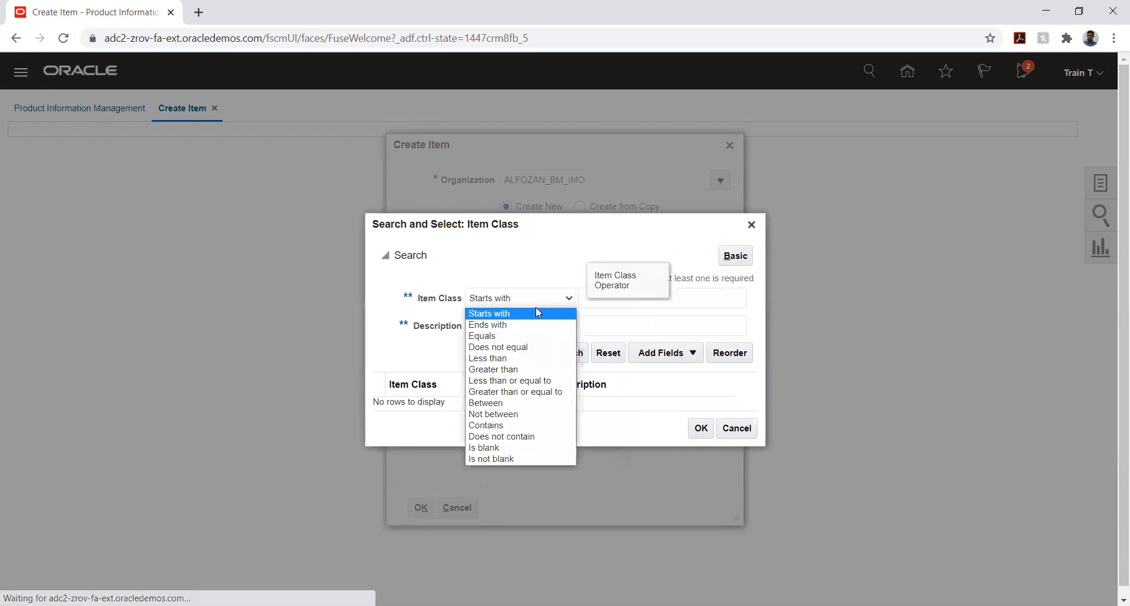
pyautogui.click(511, 347)
pyautogui.click(690, 298)
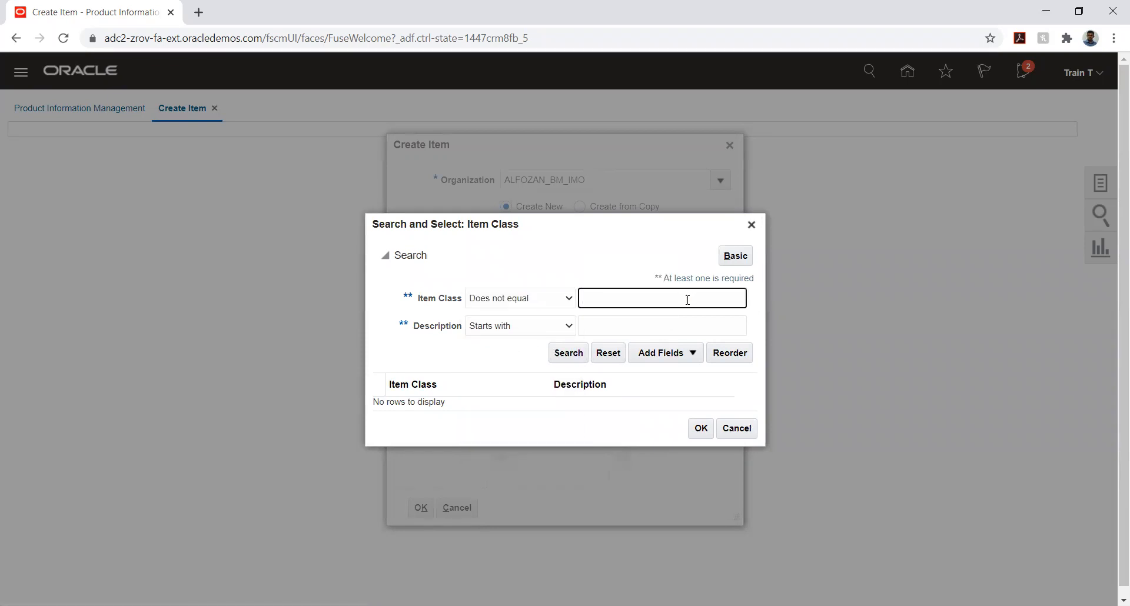
pyautogui.write('@')
pyautogui.click(568, 355)
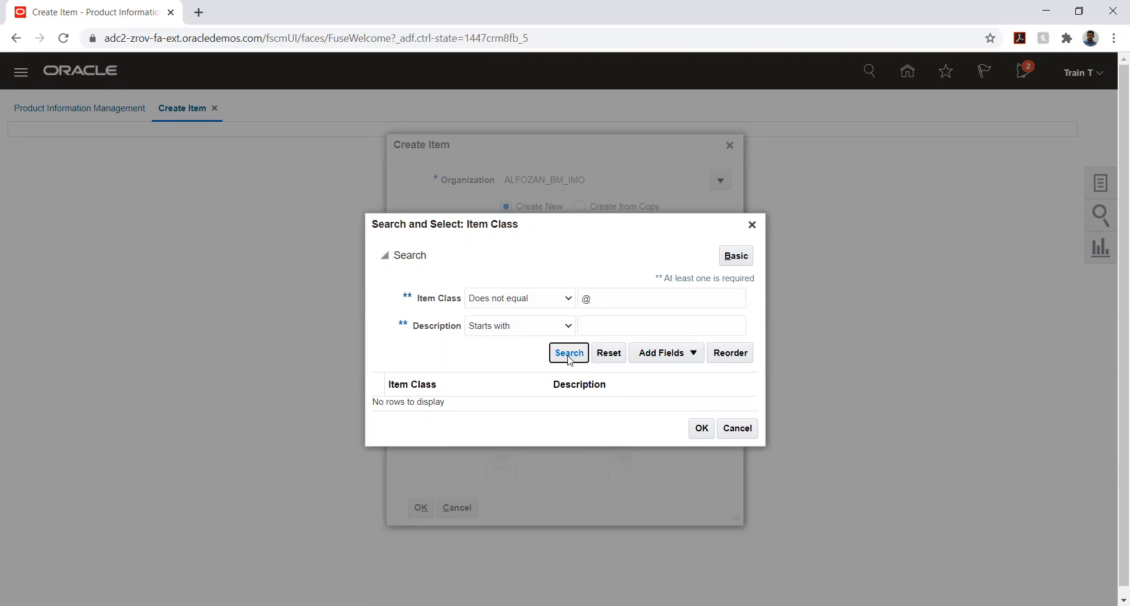
pyautogui.click(571, 356)
pyautogui.click(736, 429)
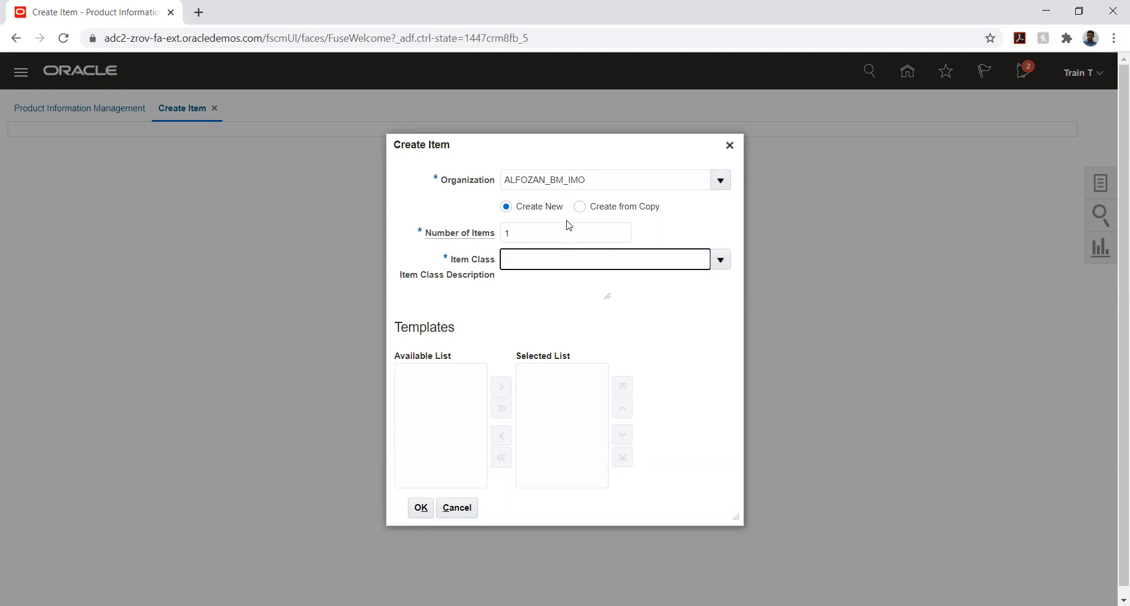
# Switch the item creation to Create from Copy and search for a source item whose name starts with ALF_CONCRETE_1
pyautogui.click(579, 206)
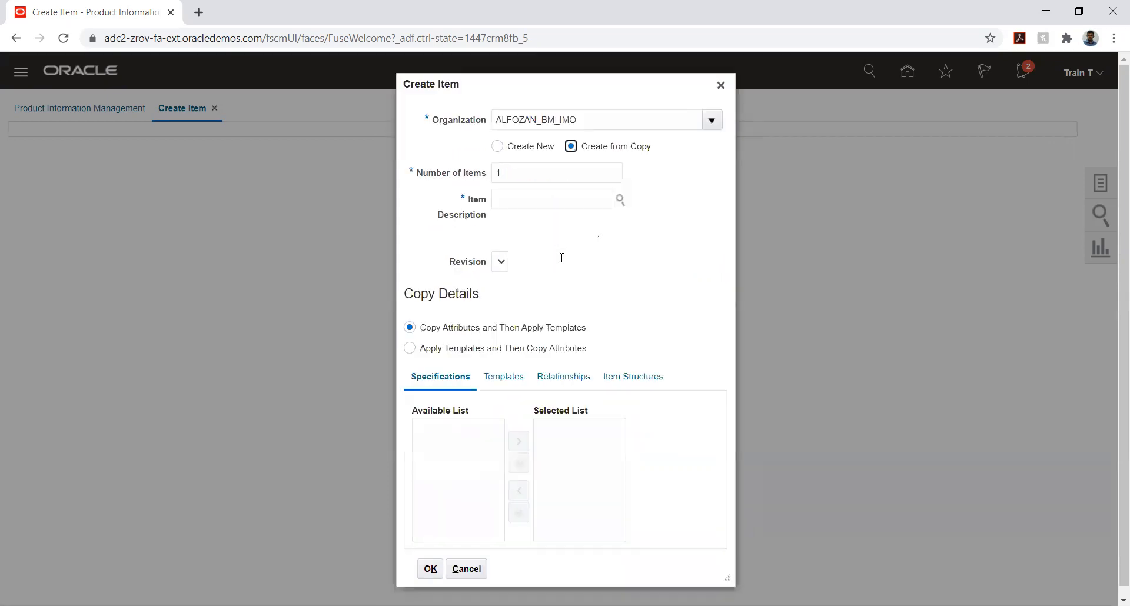
pyautogui.click(621, 201)
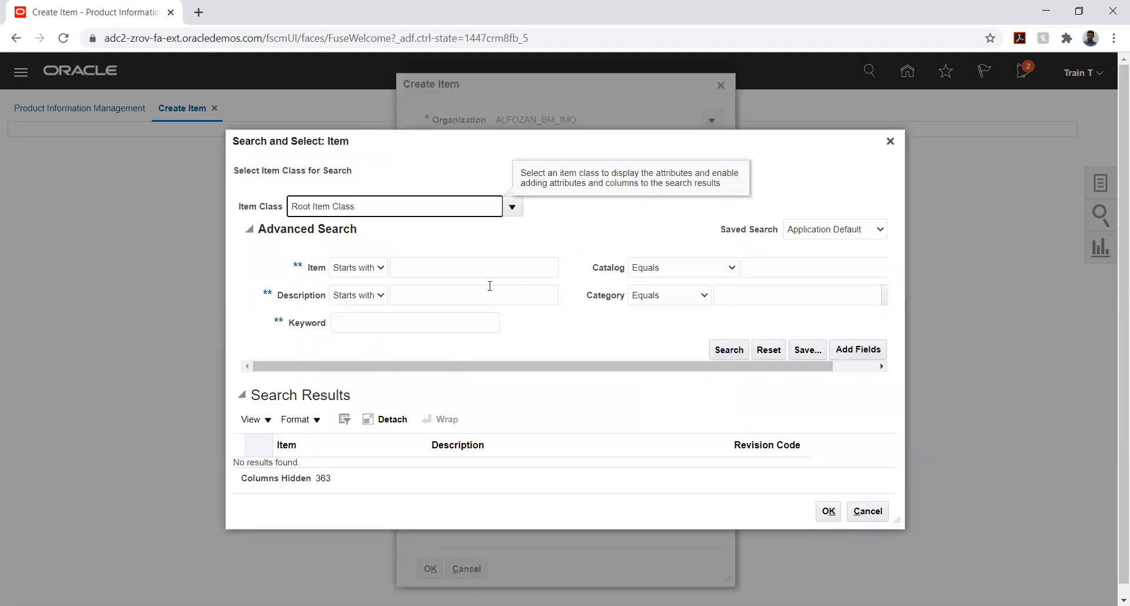
pyautogui.hotkey('alt', 'Tab')
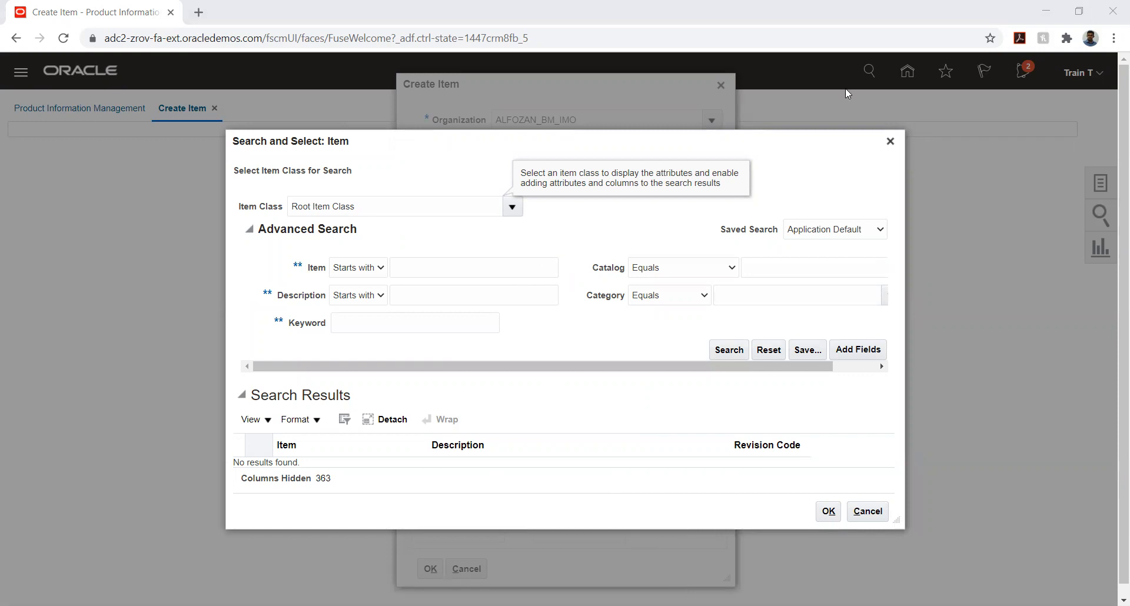
pyautogui.click(457, 270)
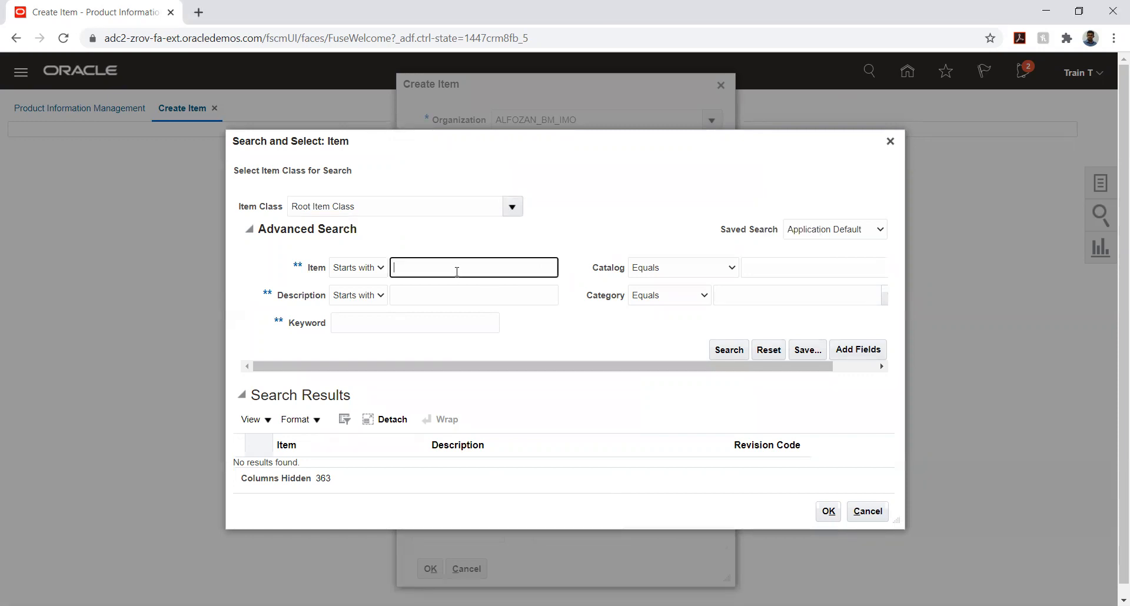
pyautogui.hotkey('ctrl', 'v')
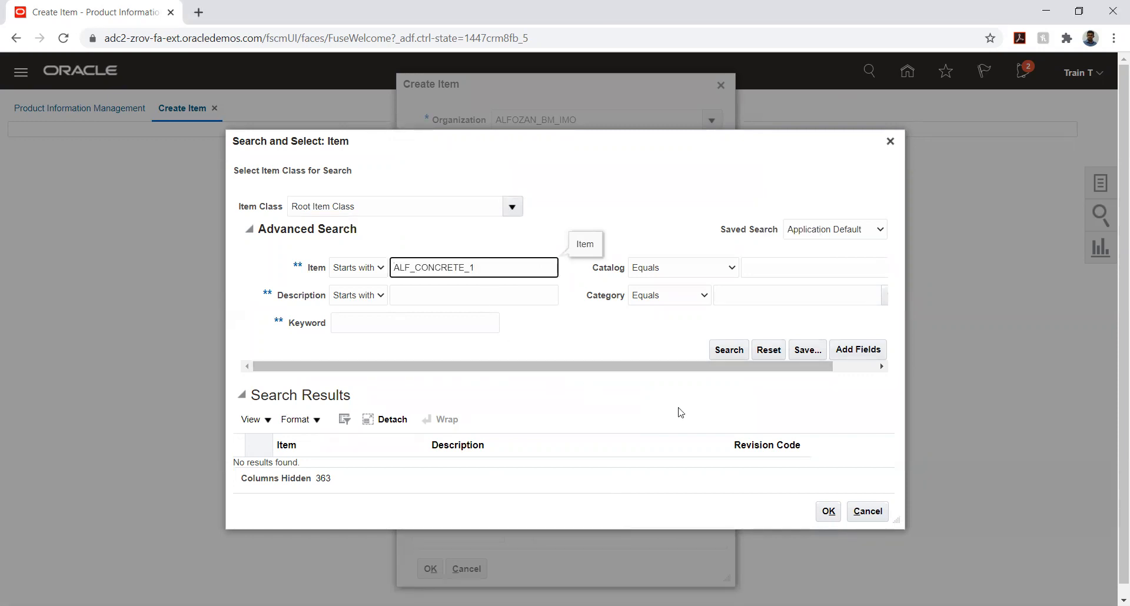
pyautogui.click(724, 350)
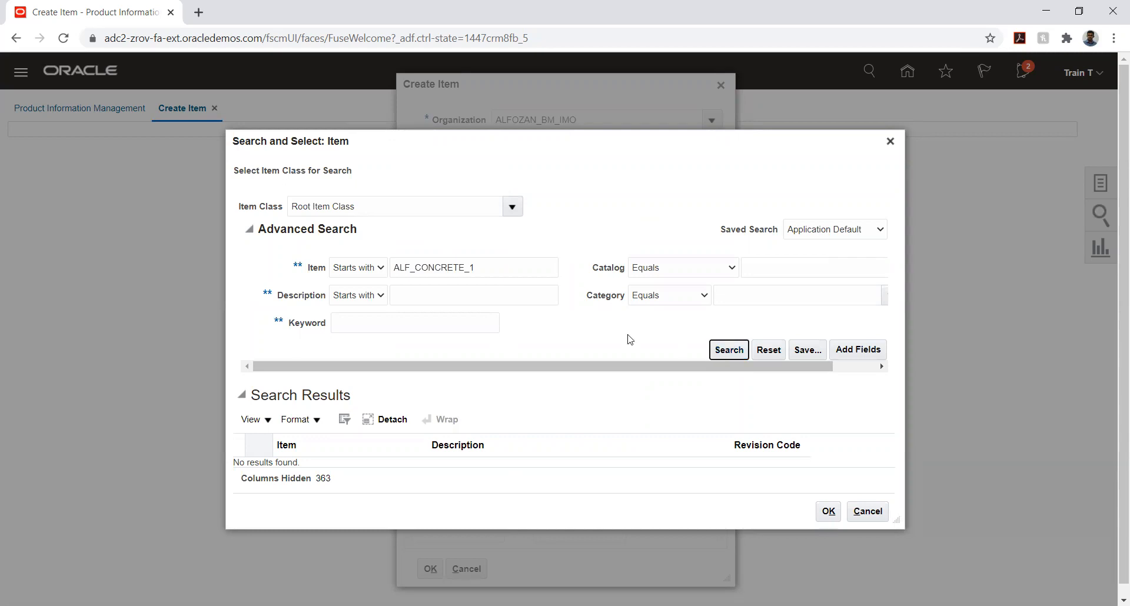
# Clear the item name criterion and search for source items whose description starts with ALF_CONCRETE_1
pyautogui.doubleClick(500, 266)
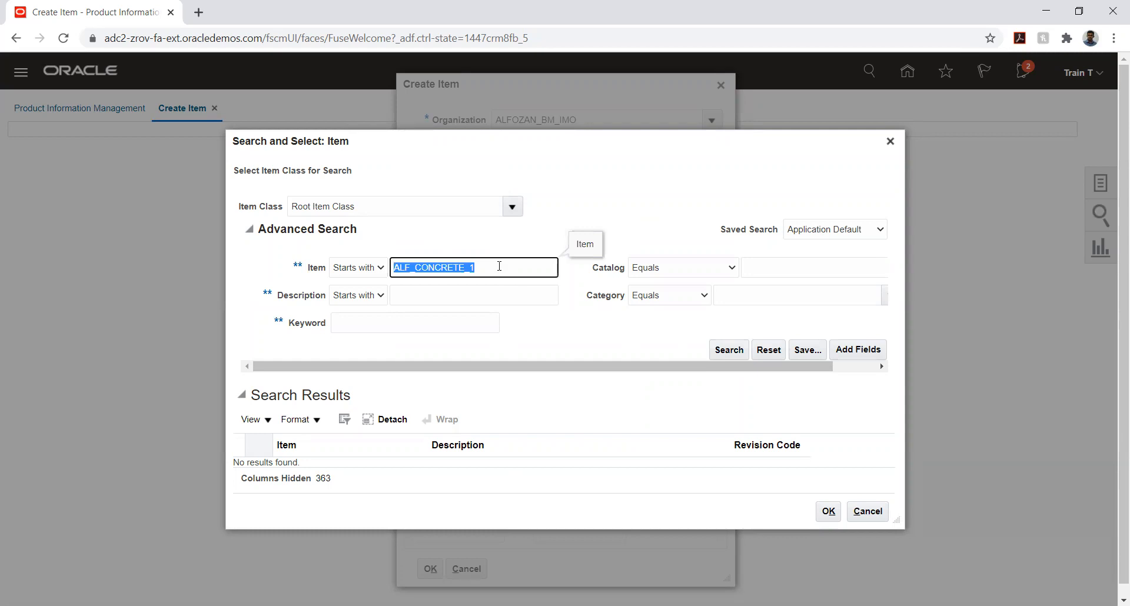
pyautogui.press('BackSpace')
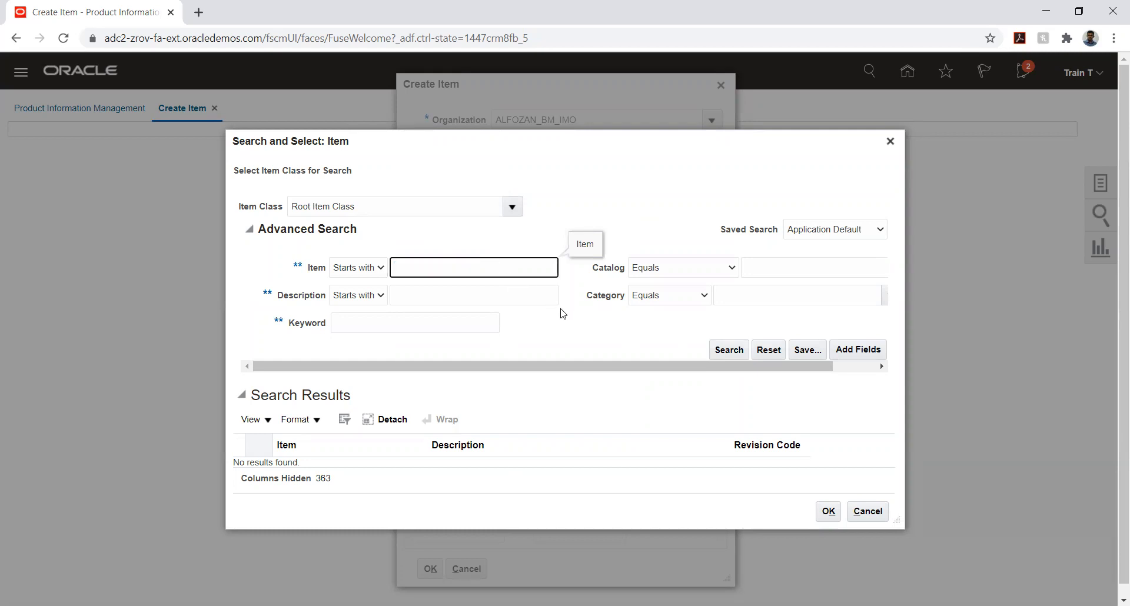
pyautogui.click(364, 271)
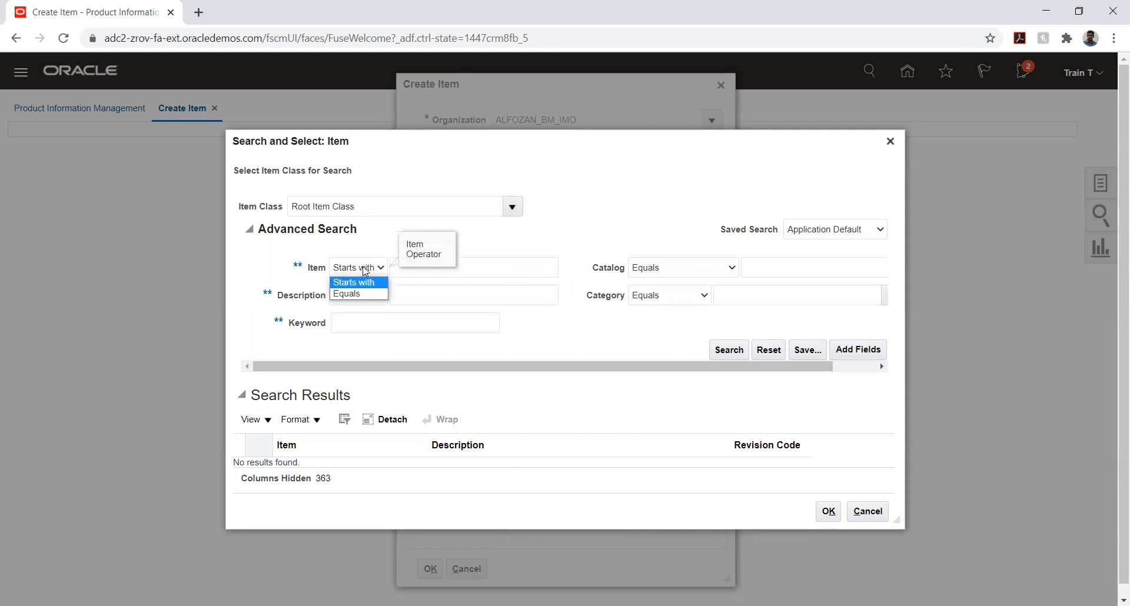
pyautogui.click(365, 270)
pyautogui.click(474, 301)
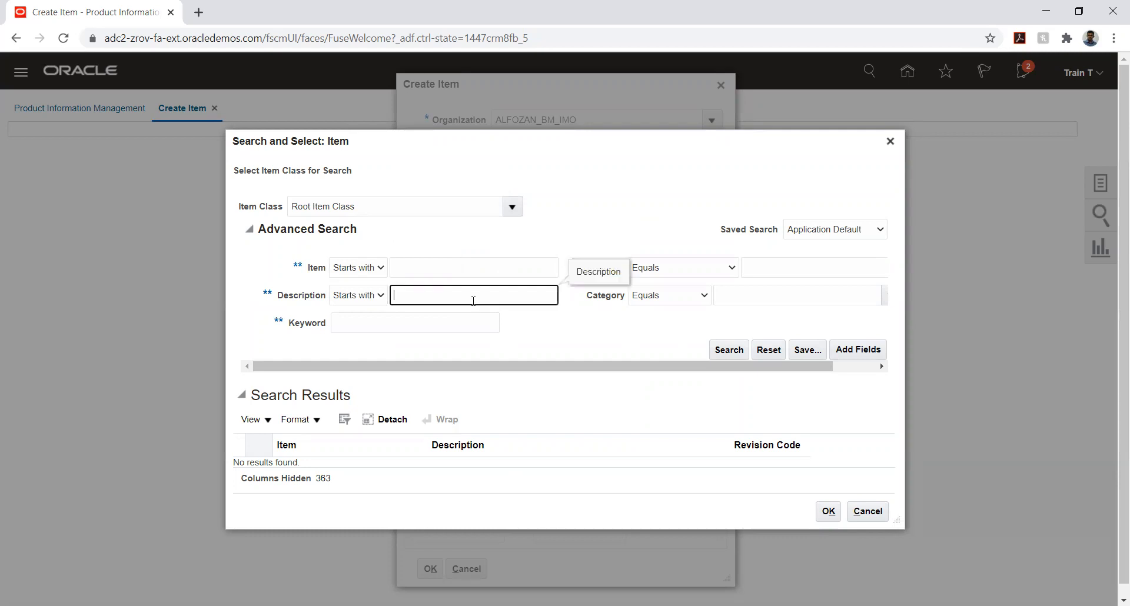
pyautogui.hotkey('ctrl', 'v')
pyautogui.click(728, 351)
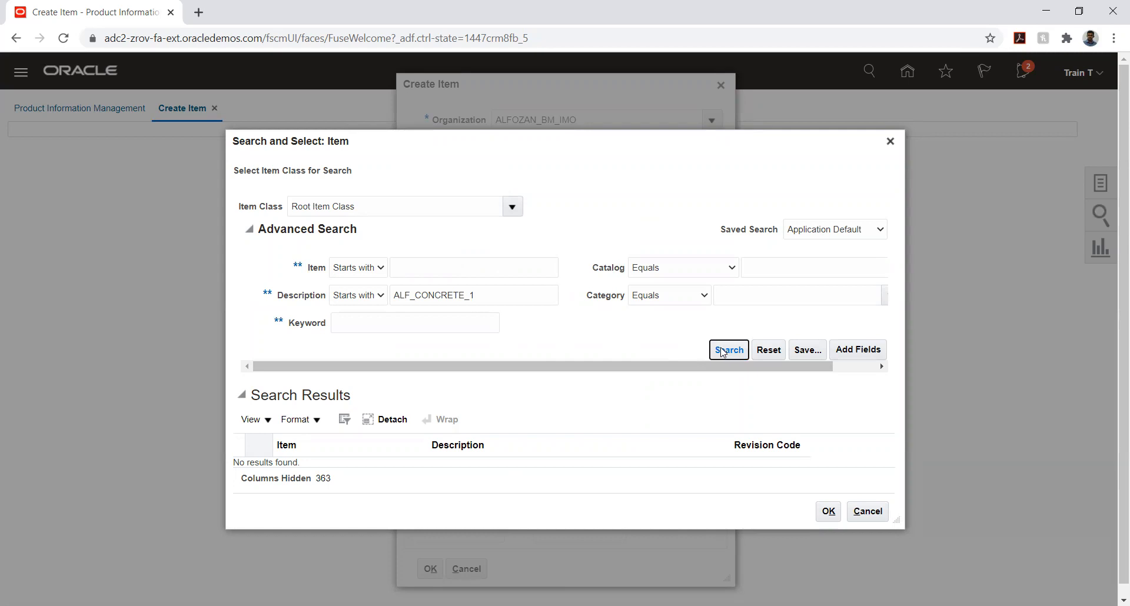
# Set the source search's item class to Al Fozan Building Materials Item Class and search for items whose name starts with ALF_CONCRETE_1
pyautogui.click(514, 208)
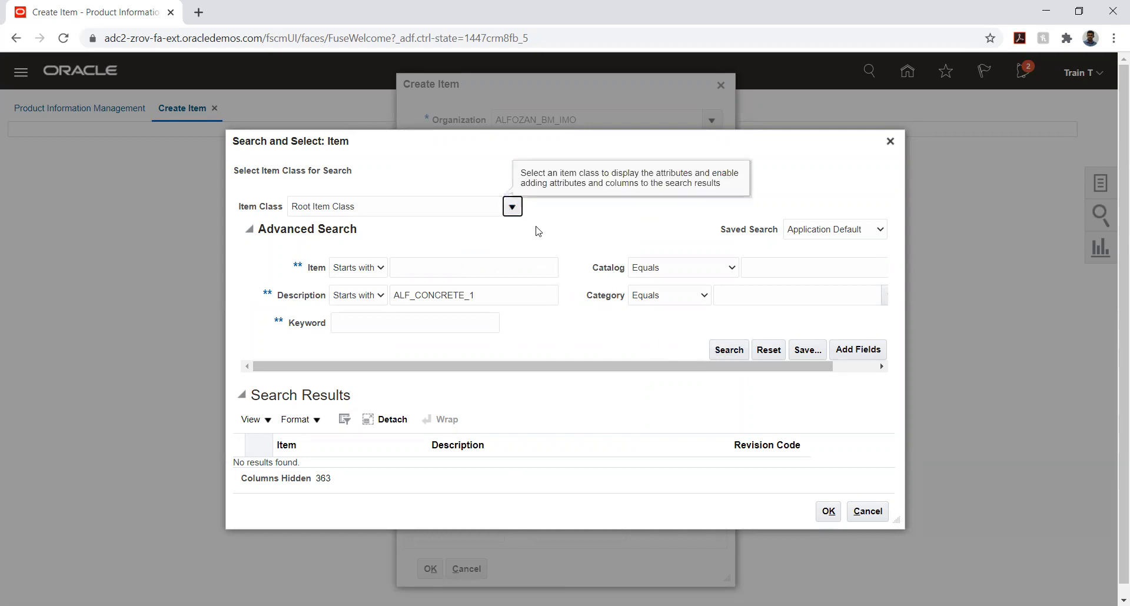
pyautogui.click(511, 212)
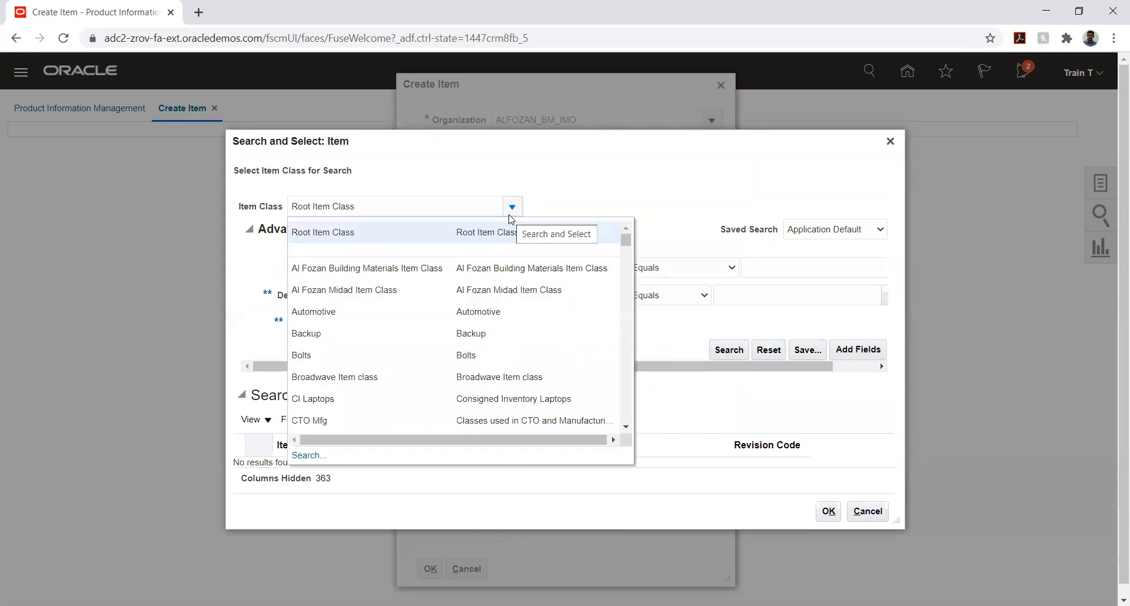
pyautogui.click(426, 266)
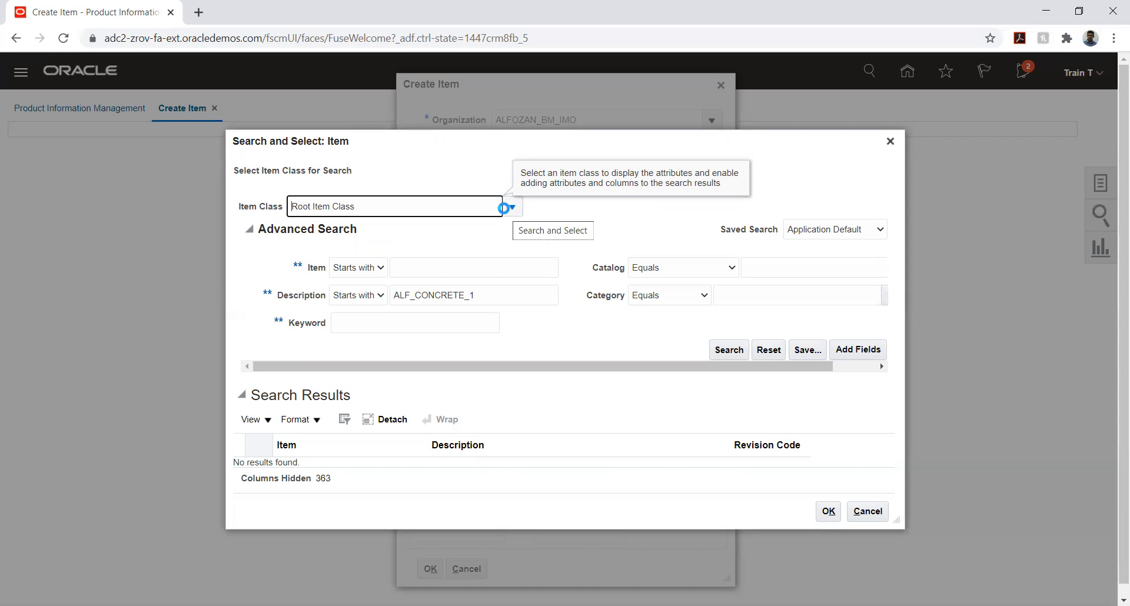
pyautogui.click(481, 264)
pyautogui.hotkey('ctrl', 'v')
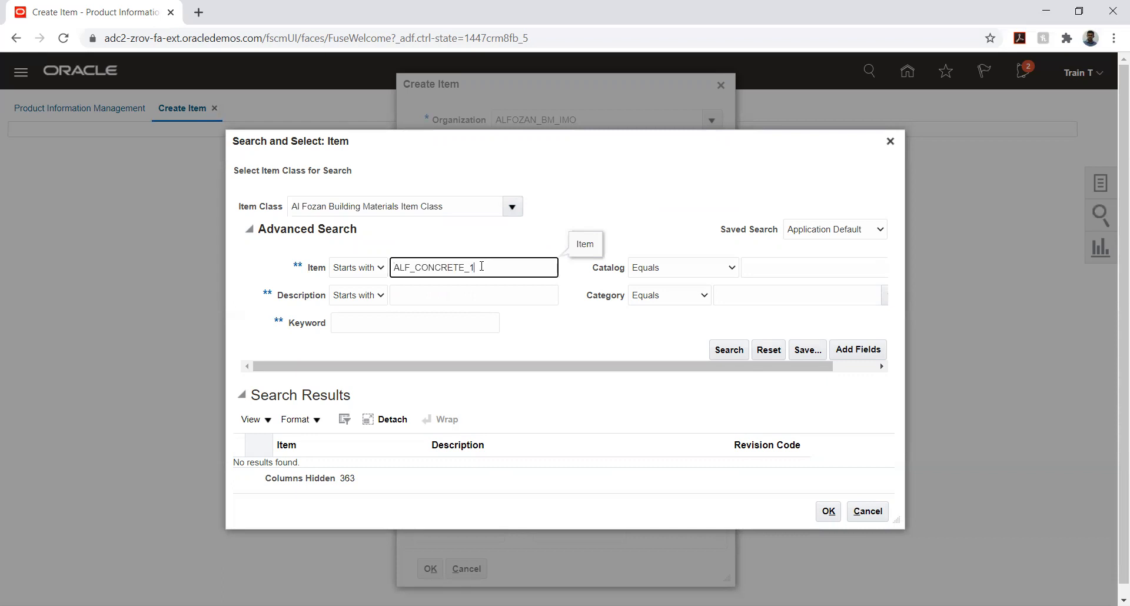
pyautogui.click(726, 350)
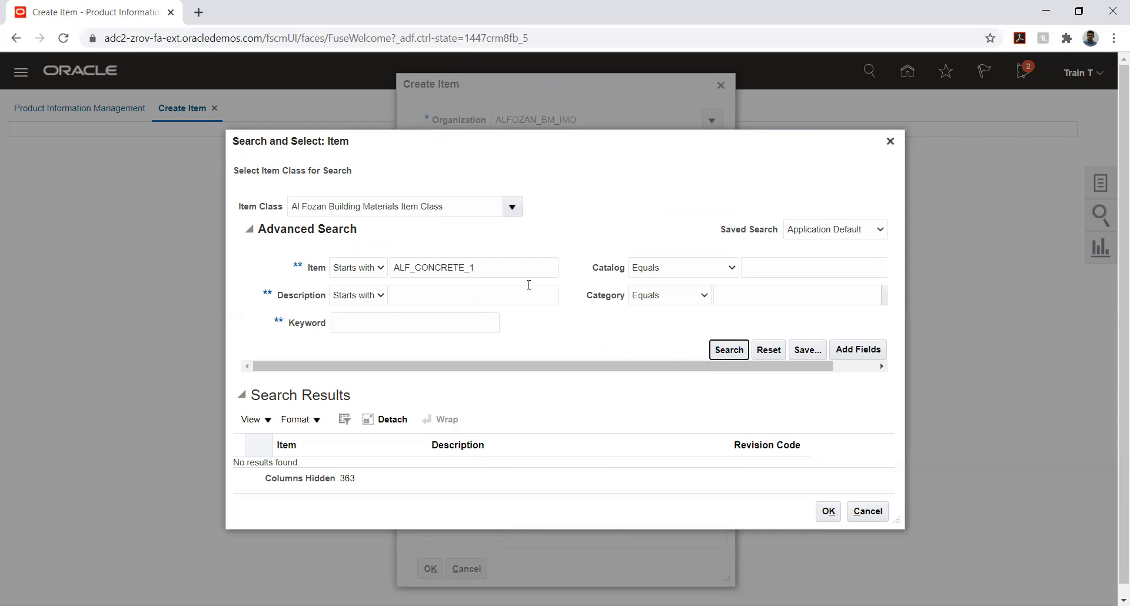
# Clear the item name criterion, search for source items whose description starts with ALF_, and close the item search
pyautogui.doubleClick(523, 266)
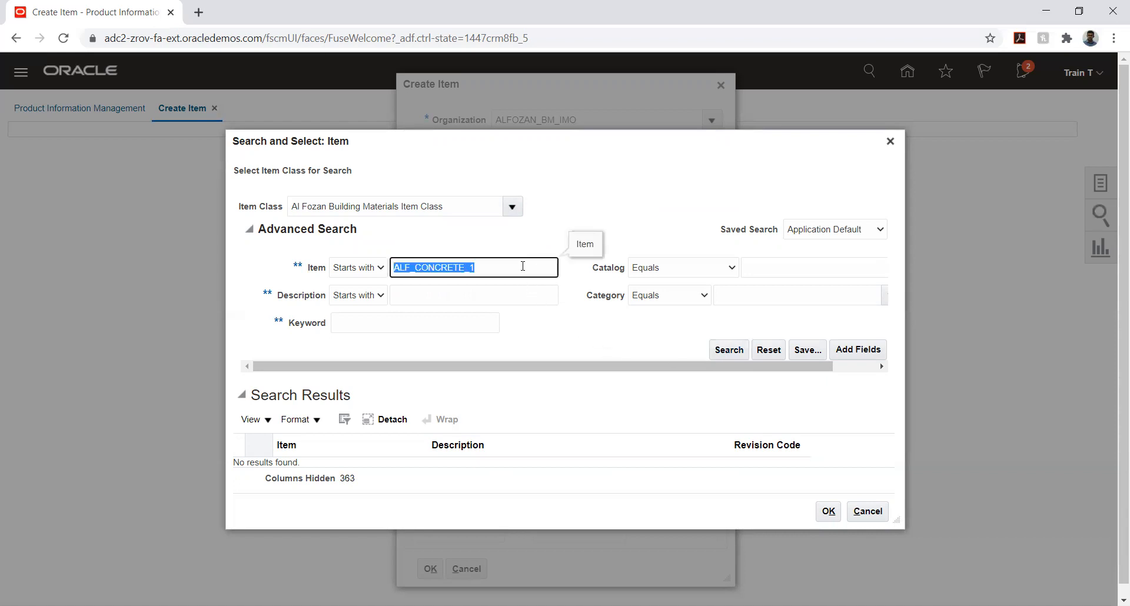
pyautogui.press('BackSpace')
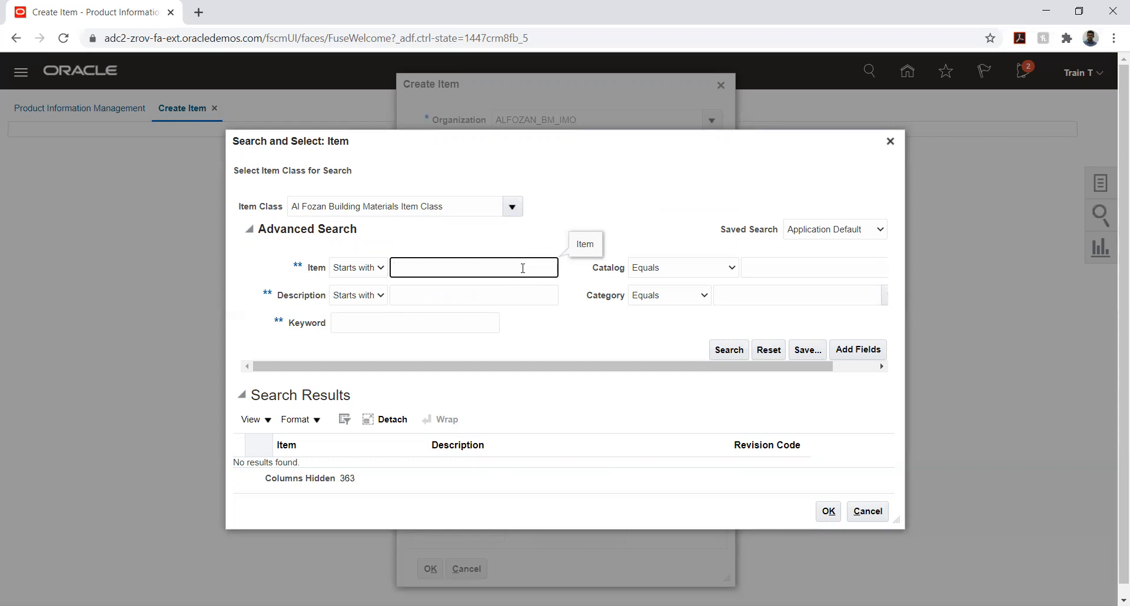
pyautogui.click(491, 295)
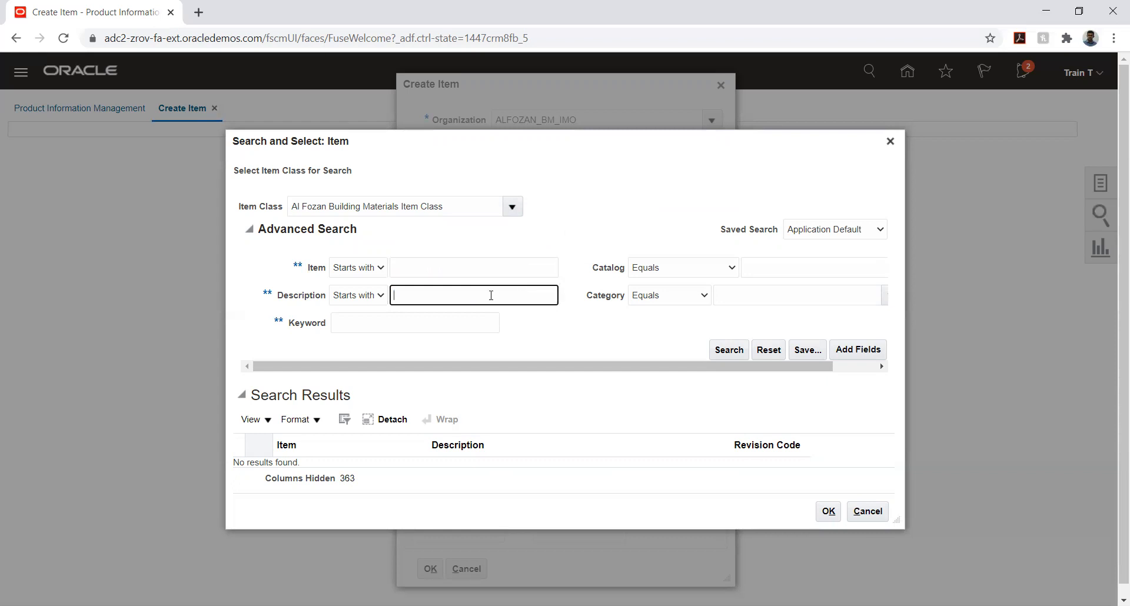
pyautogui.hotkey('ctrl', 'v')
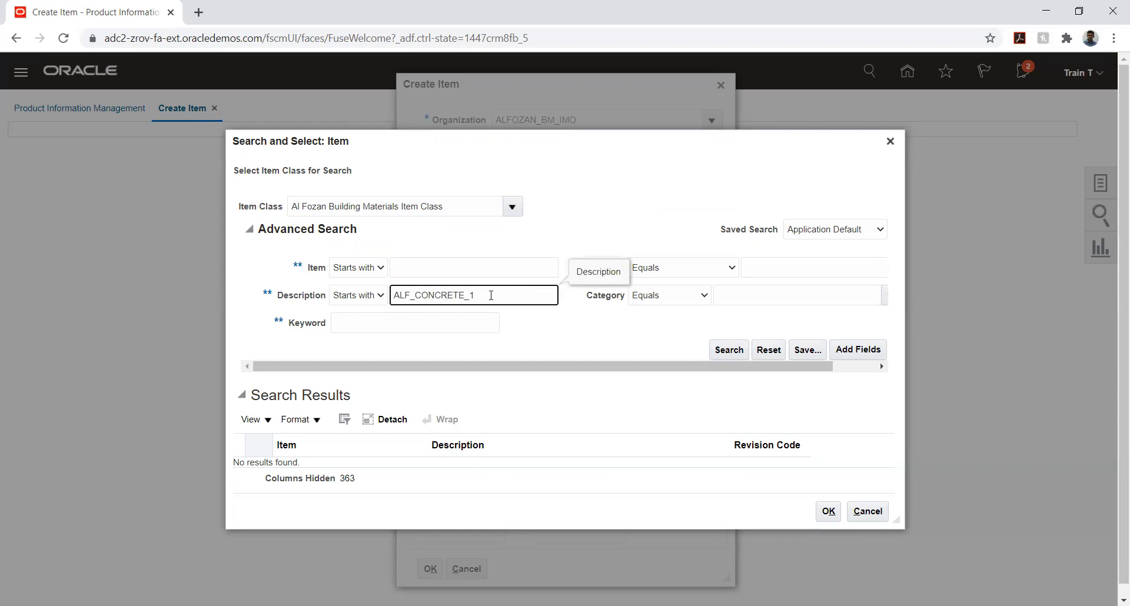
pyautogui.press('BackSpace')
pyautogui.press('BackSpace')
pyautogui.press('BackSpace')
pyautogui.press('BackSpace')
pyautogui.press('BackSpace')
pyautogui.press('BackSpace')
pyautogui.press('BackSpace')
pyautogui.press('BackSpace')
pyautogui.press('BackSpace')
pyautogui.press('BackSpace')
pyautogui.click(722, 349)
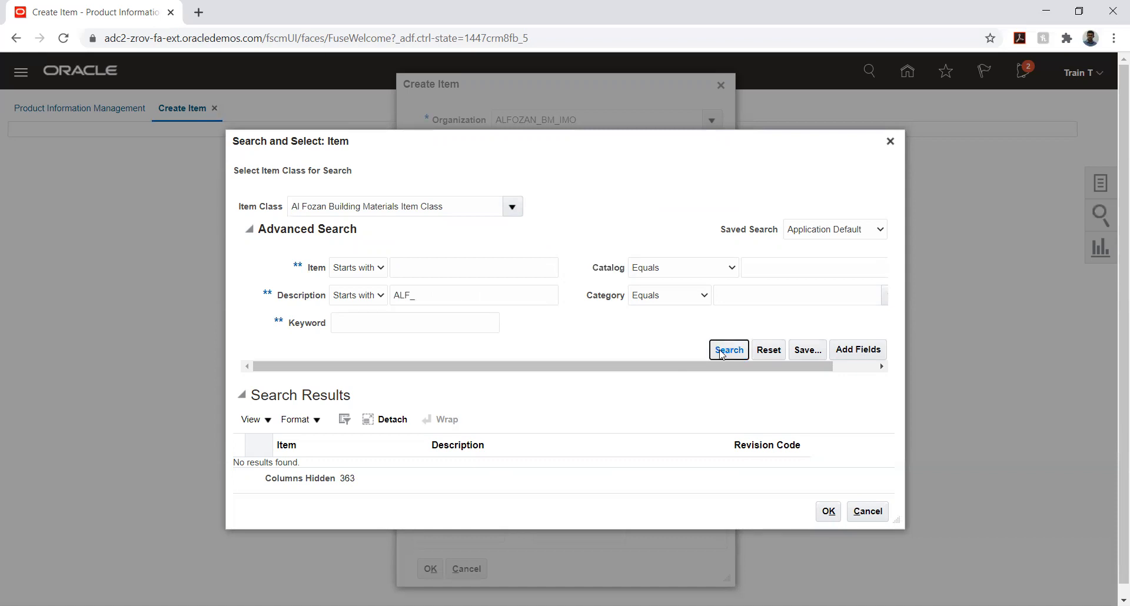
pyautogui.click(890, 142)
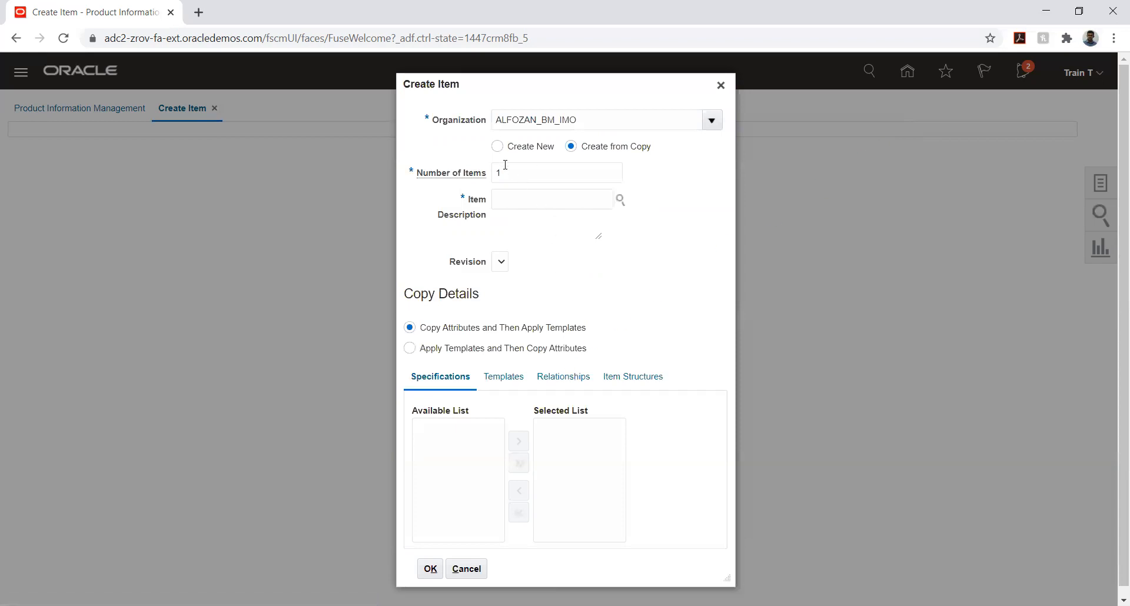
# Switch the item creation back to Create New with organization TATA_INV_ORG and check its available item classes
pyautogui.click(498, 146)
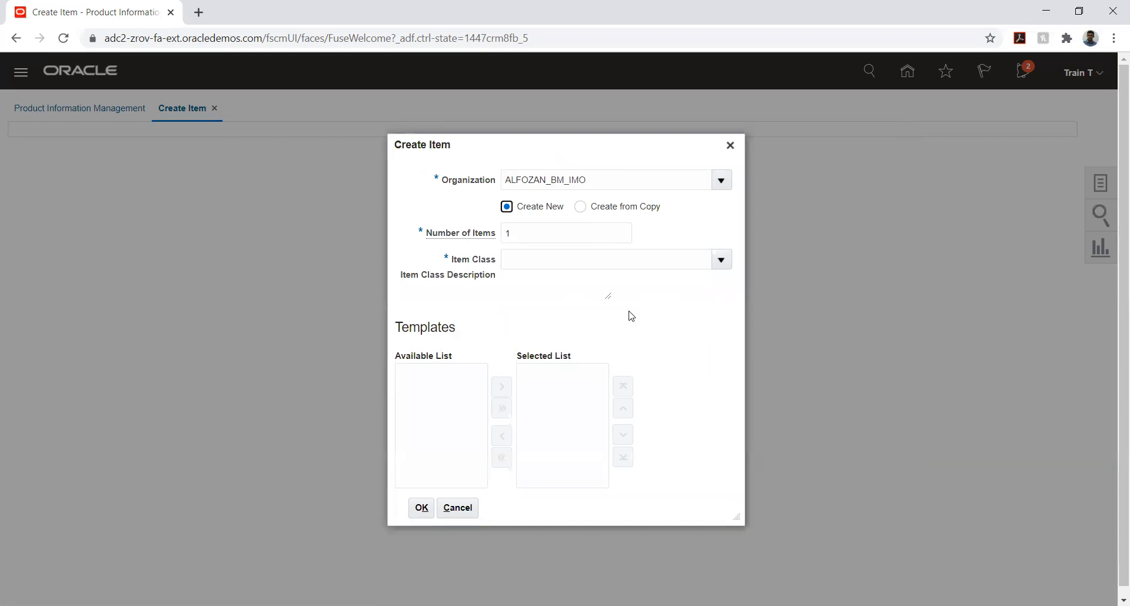
pyautogui.click(722, 181)
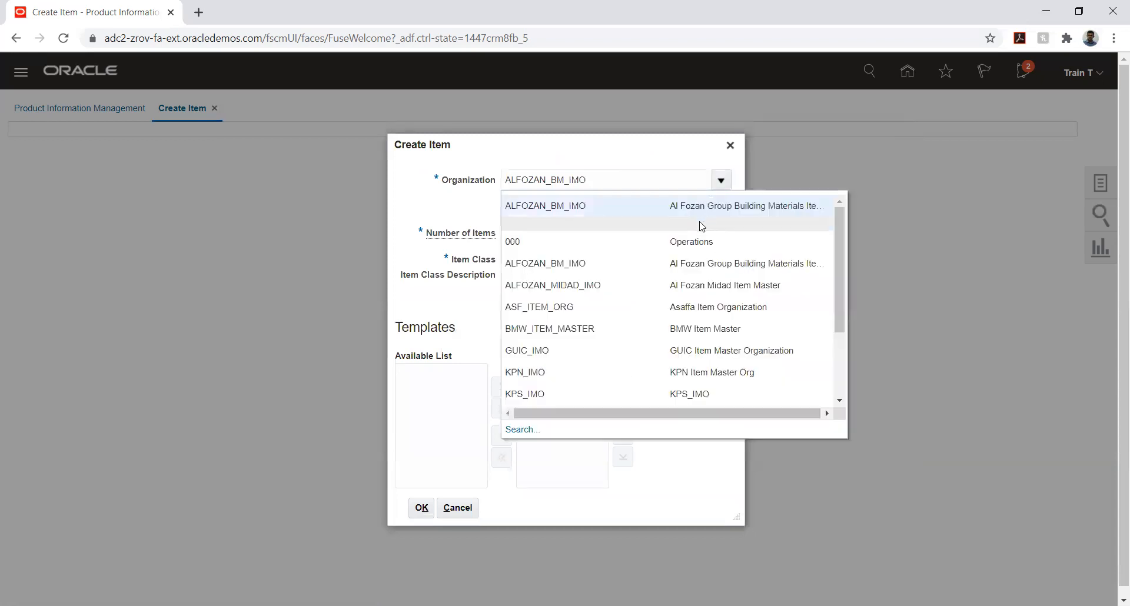
pyautogui.scroll(-3, 588, 301)
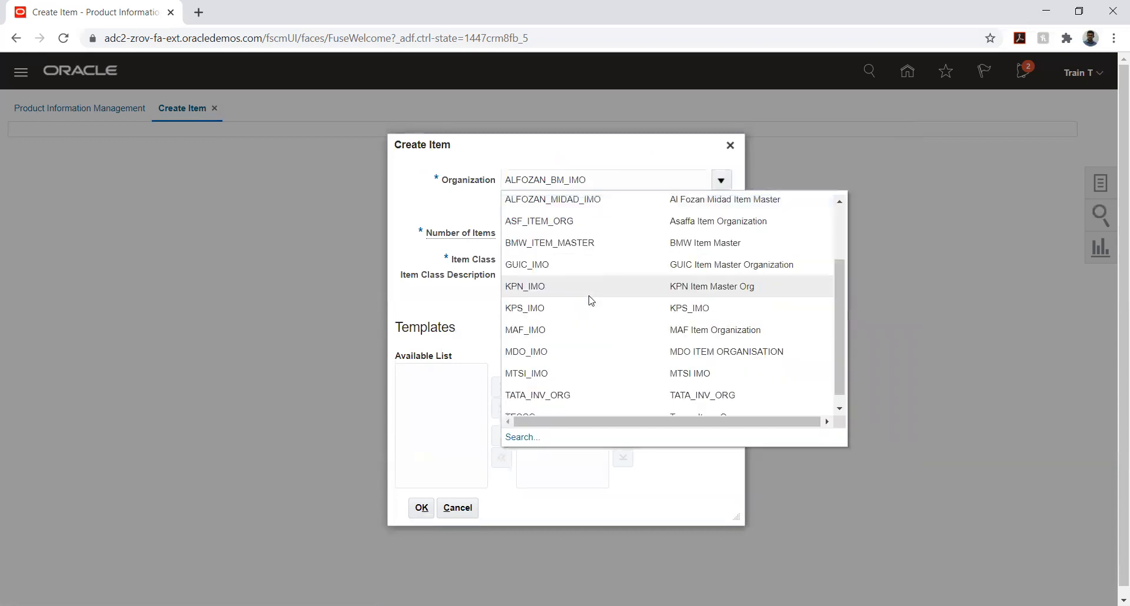
pyautogui.click(561, 386)
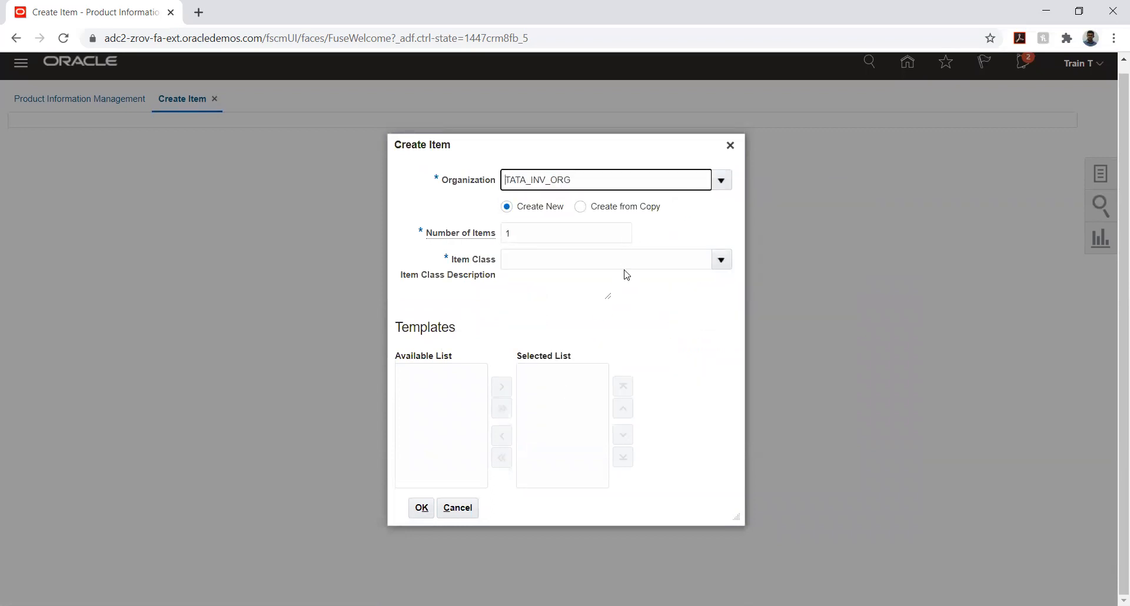
pyautogui.click(721, 260)
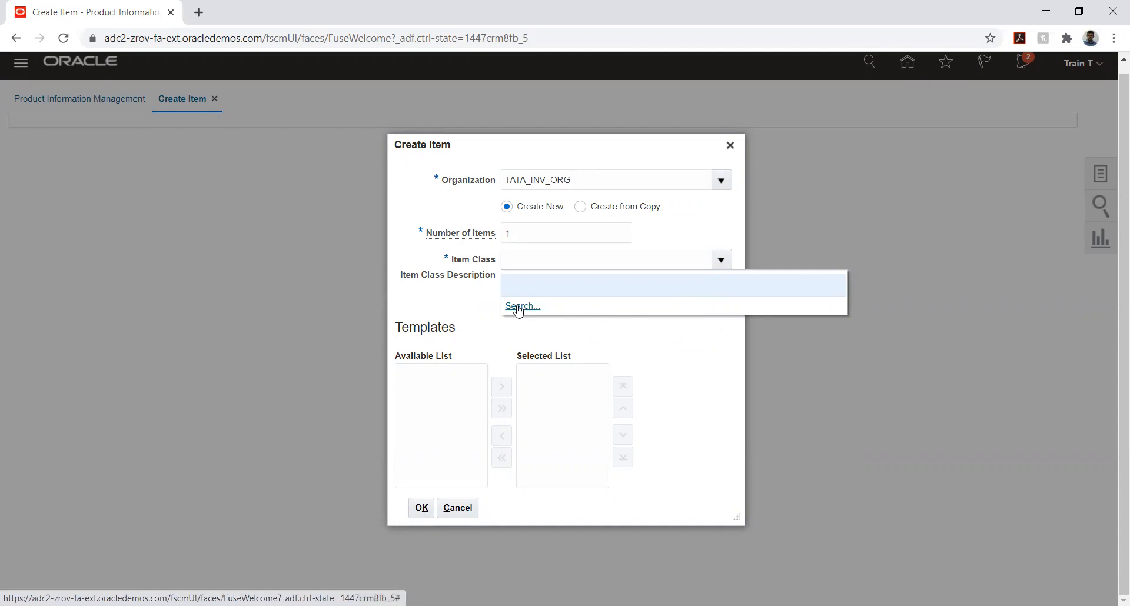
pyautogui.click(452, 292)
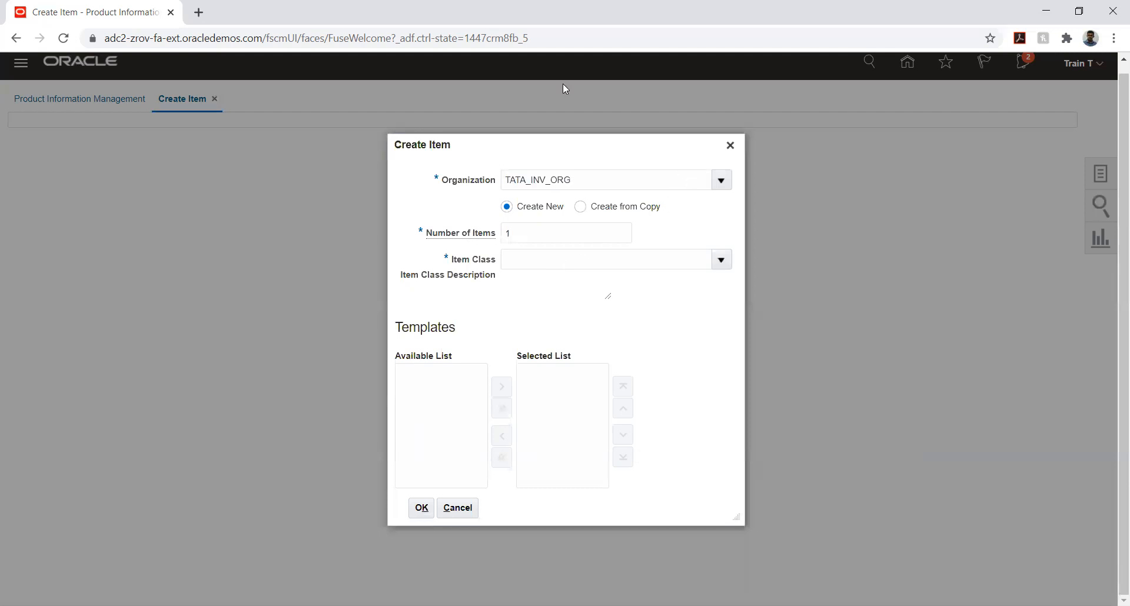
# Cancel the item creation and go to the home page
pyautogui.click(730, 147)
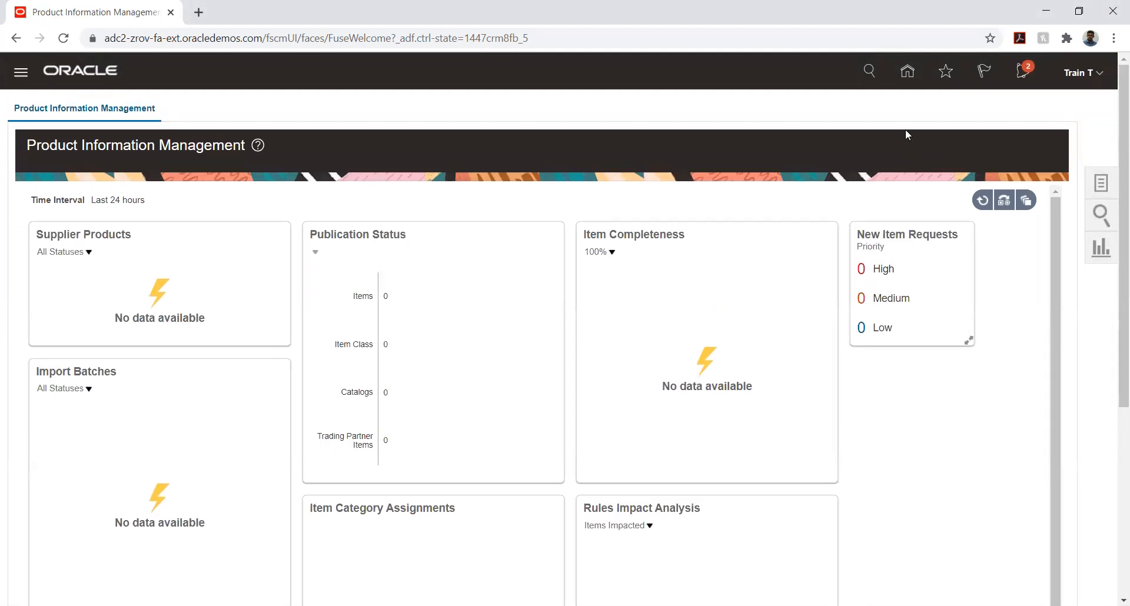
pyautogui.click(903, 72)
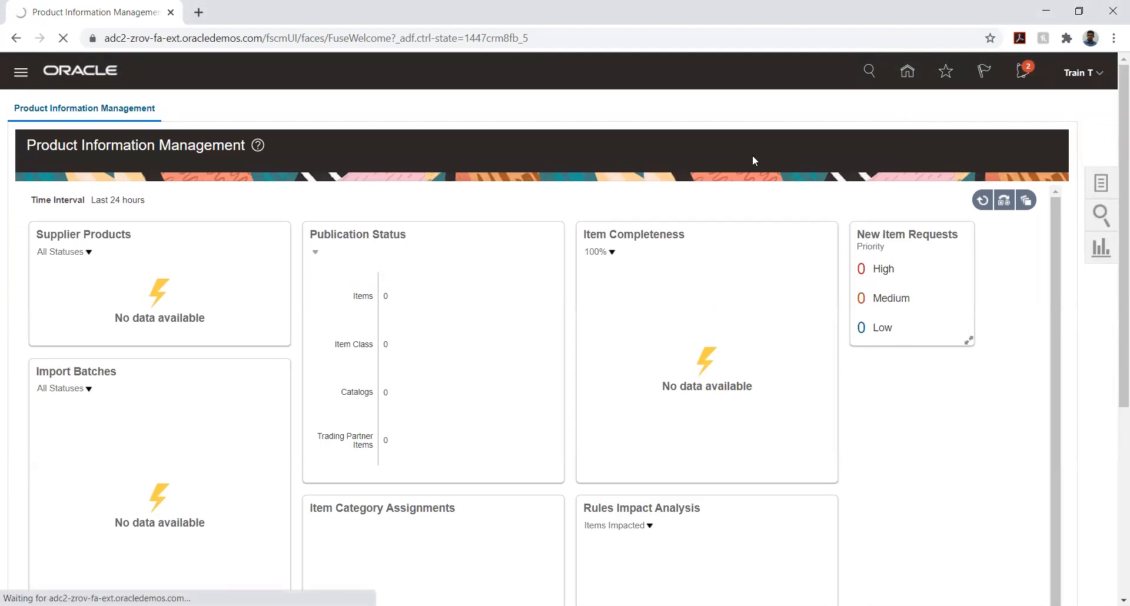